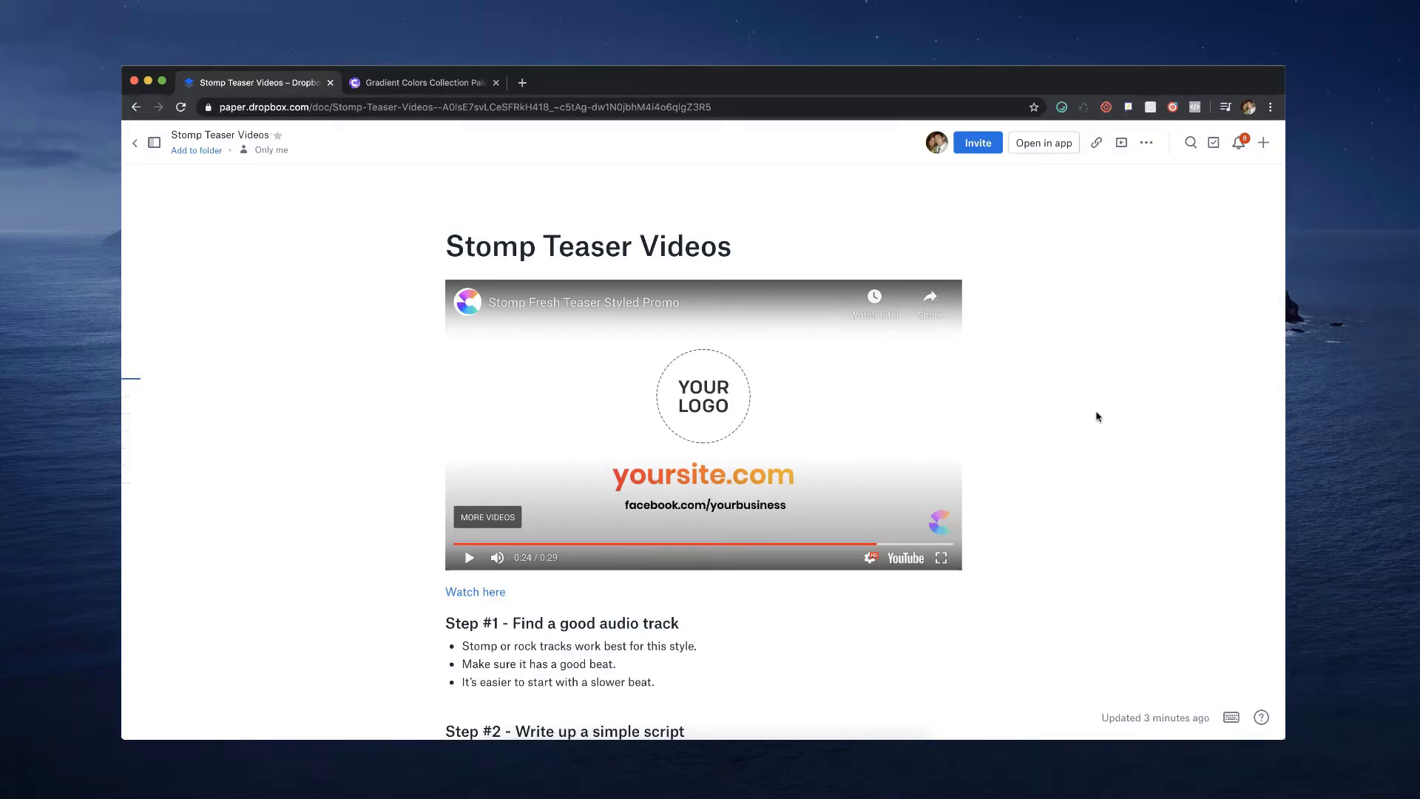
# Read through the Stomp Teaser Videos notes, from the audio track advice down to the final step
pyautogui.scroll(-3, 1097, 417)
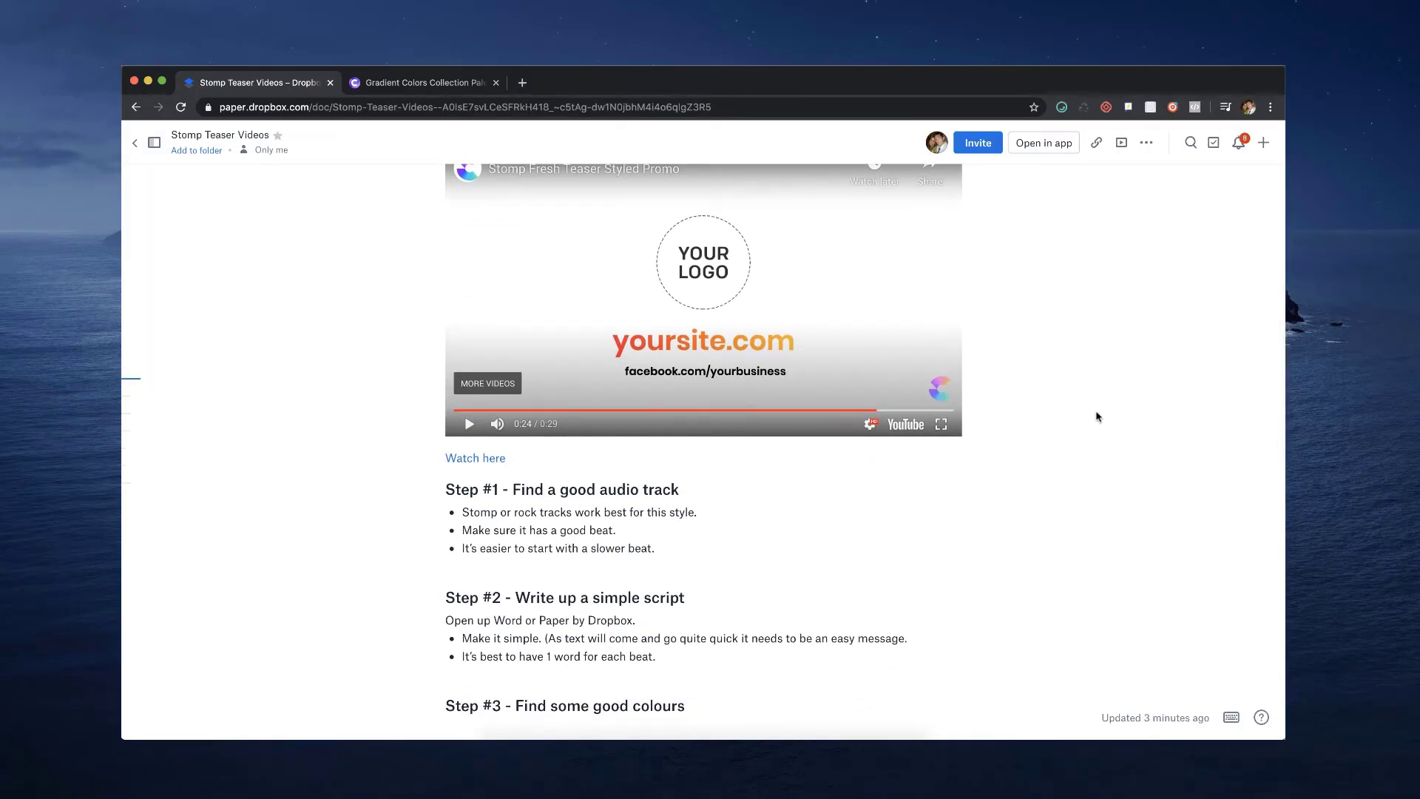
pyautogui.scroll(-5, 1097, 416)
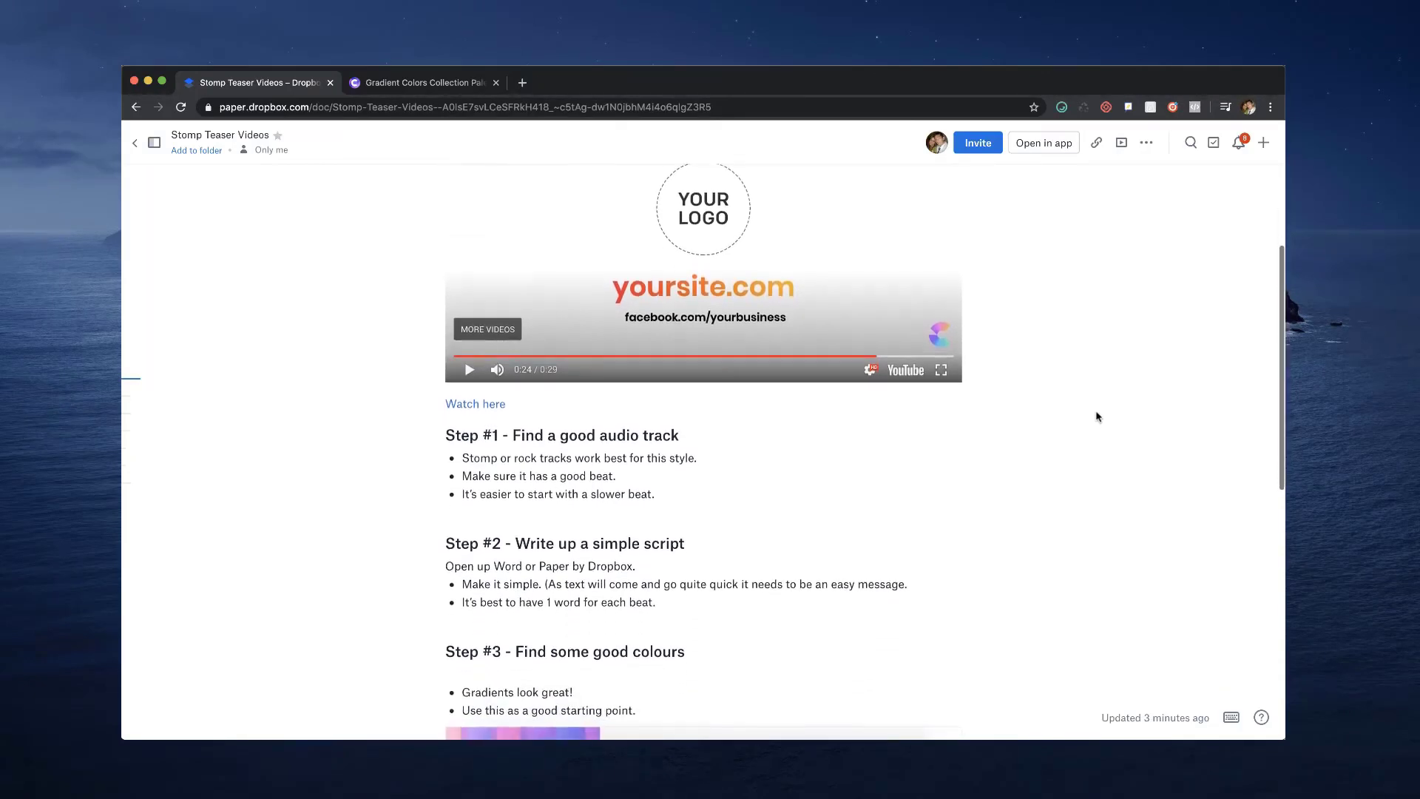
pyautogui.scroll(-2, 1097, 417)
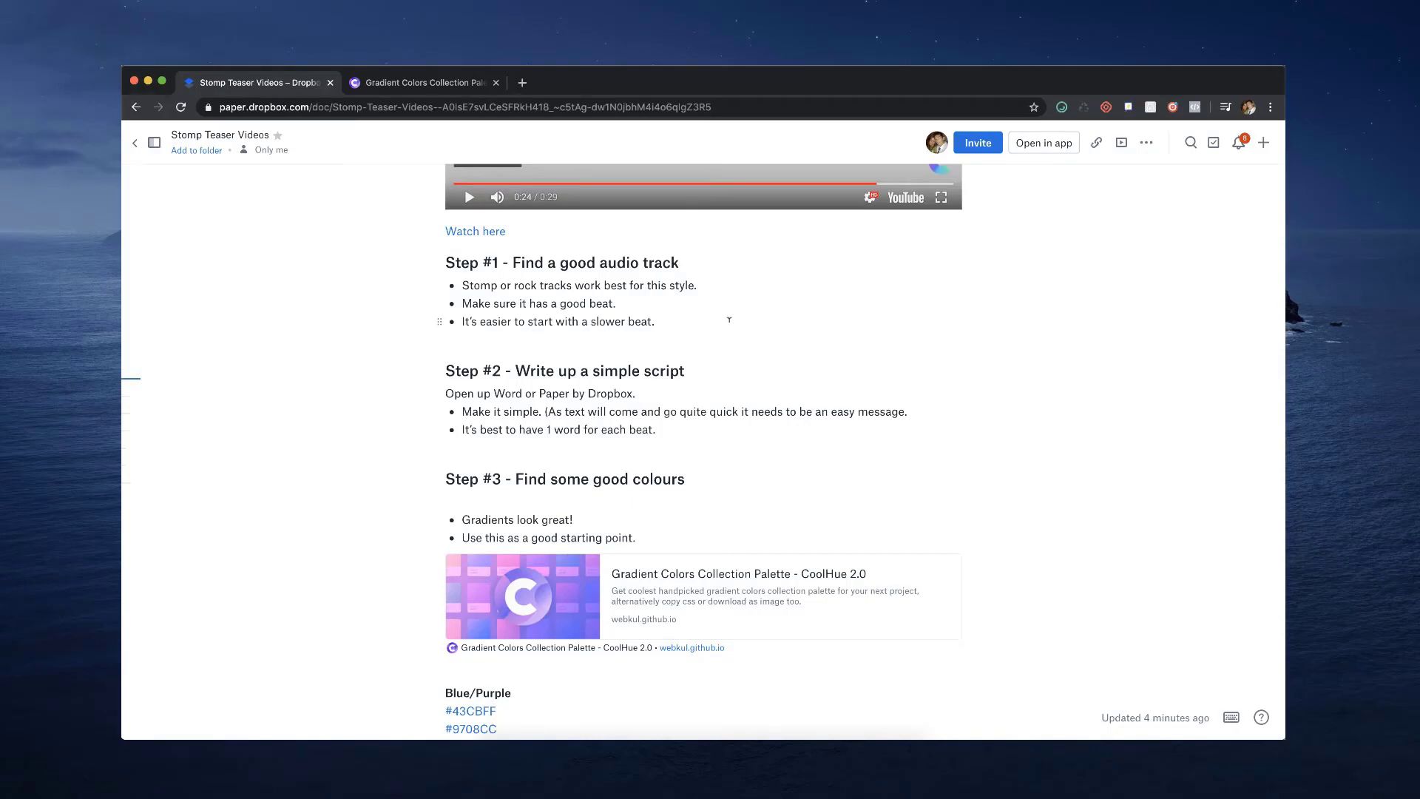
pyautogui.scroll(-3, 730, 319)
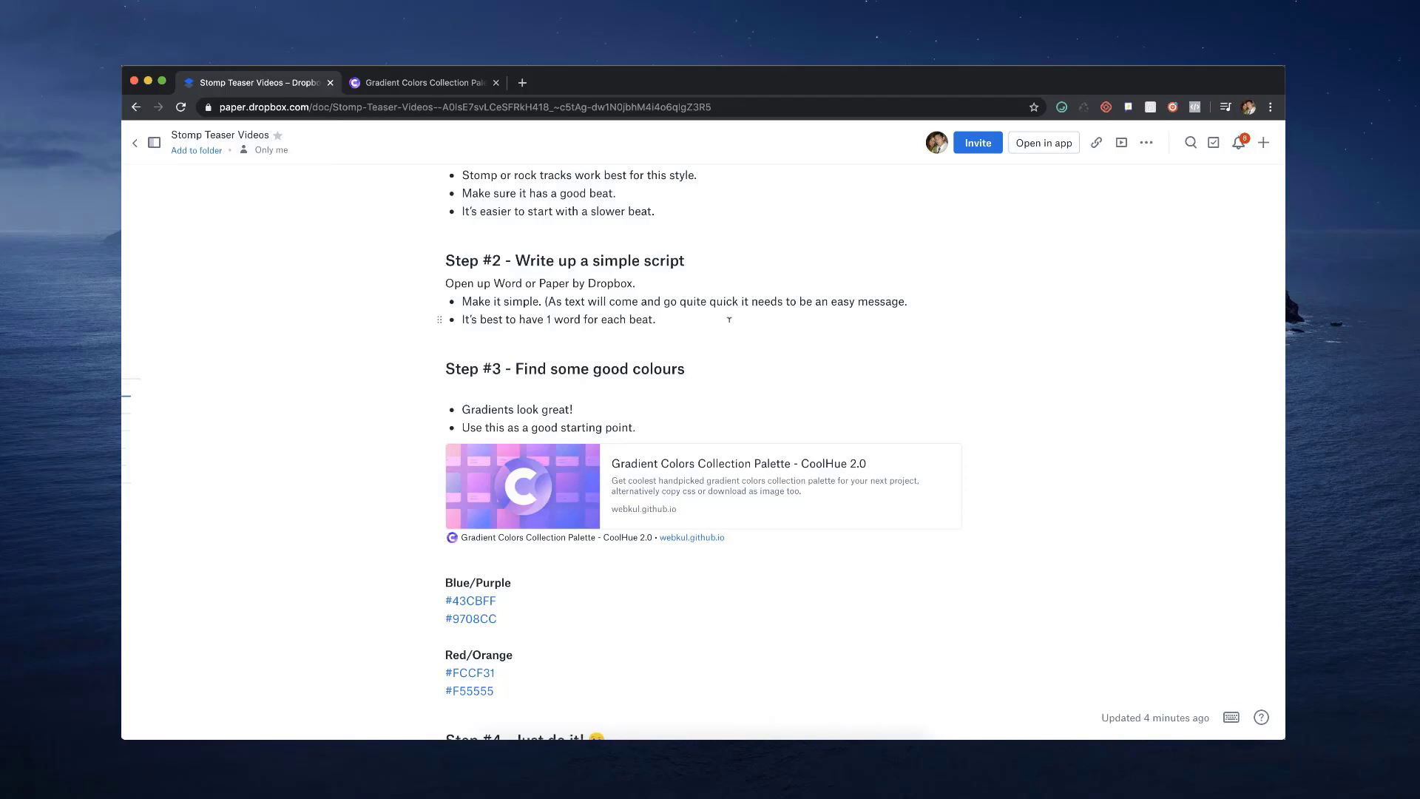
pyautogui.scroll(-5, 729, 320)
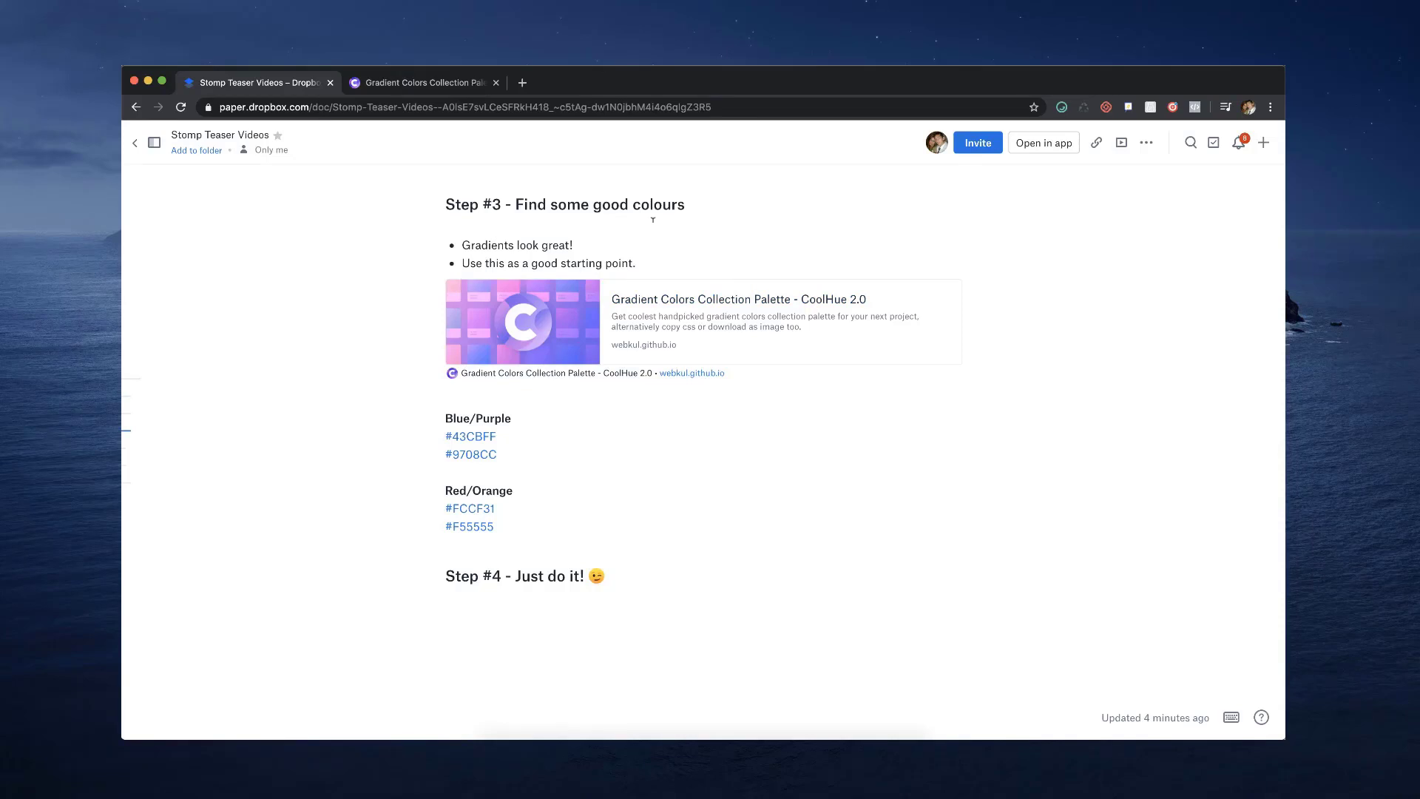
# Open the linked CoolHue gradient palette site, dismiss the plugin pop-up and look through the gradient colours
pyautogui.click(493, 309)
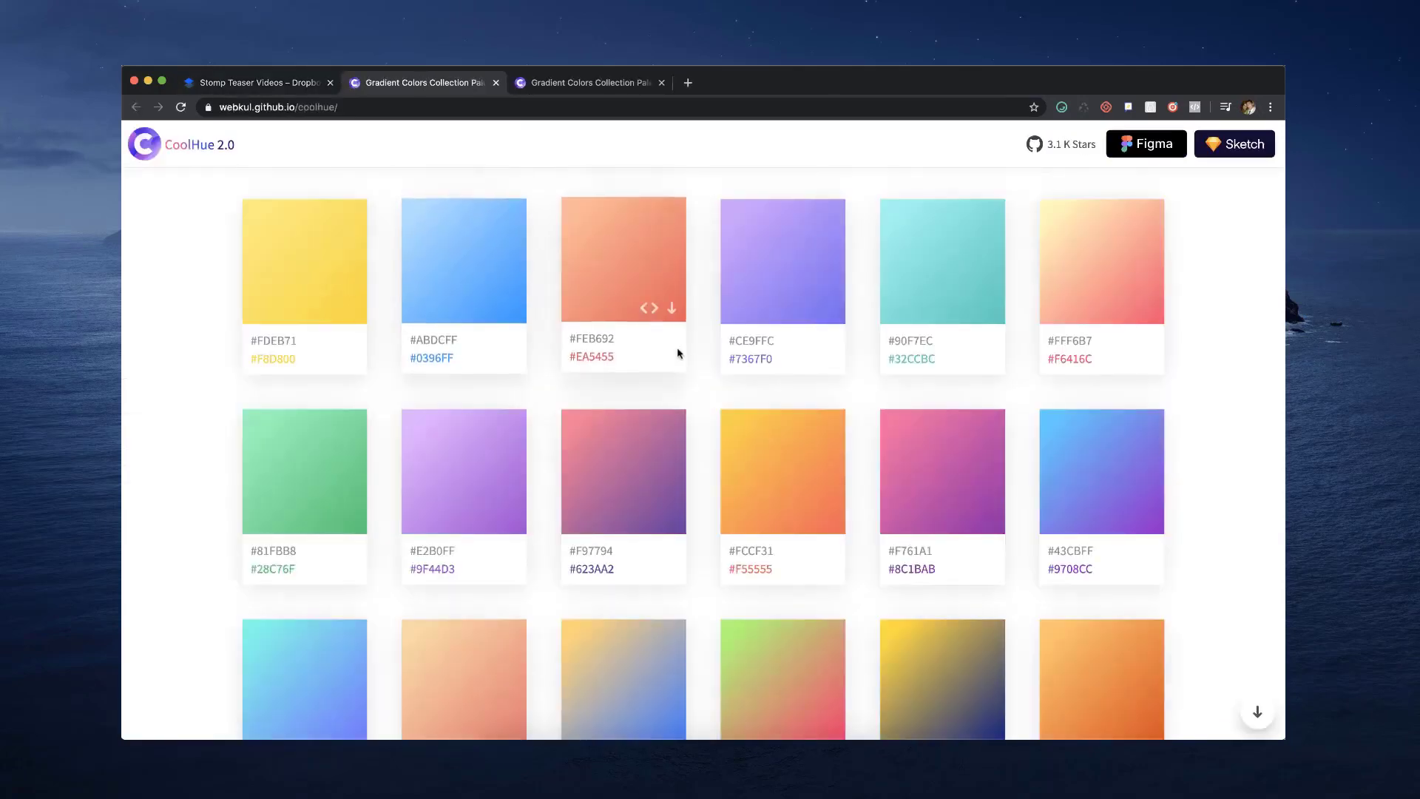
pyautogui.scroll(-1, 693, 397)
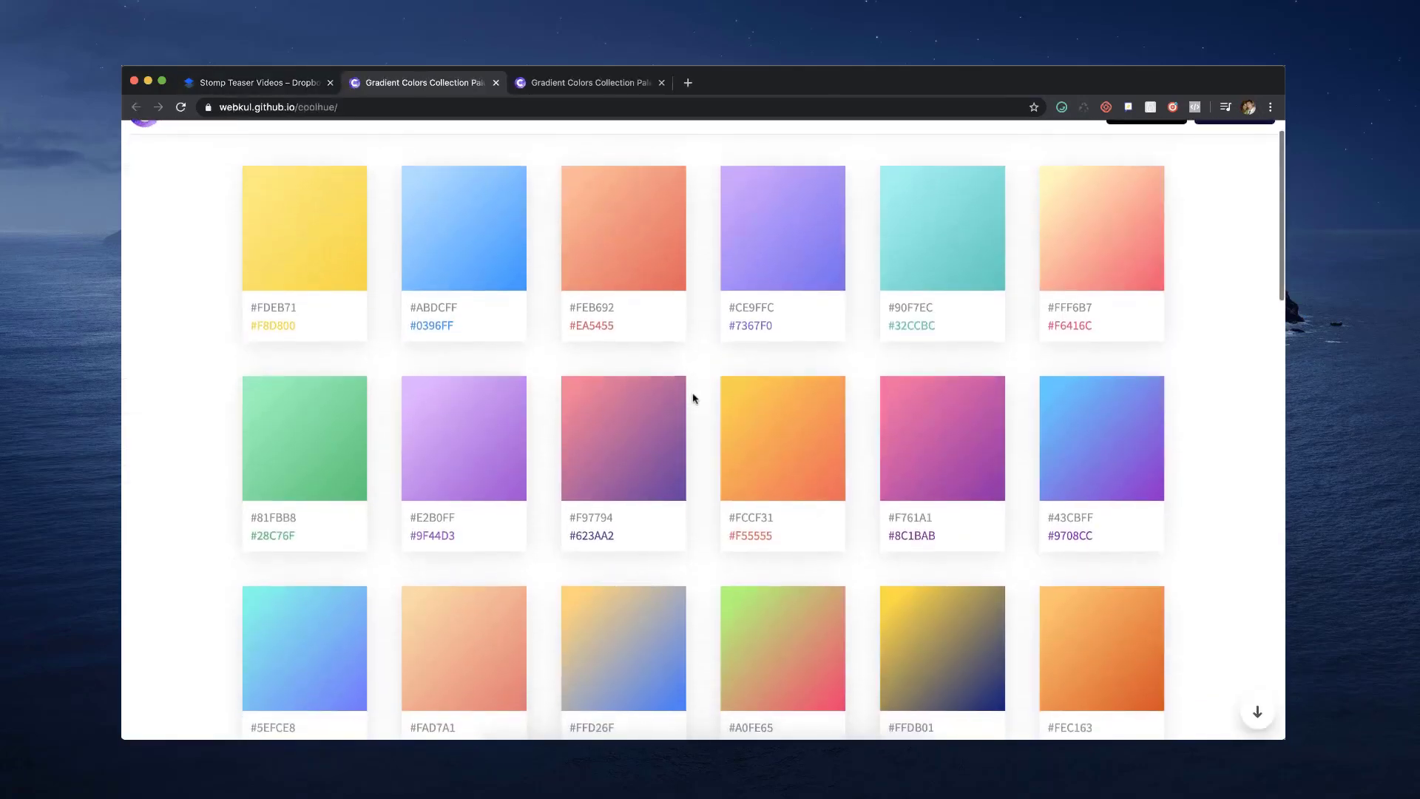
pyautogui.moveTo(790, 225)
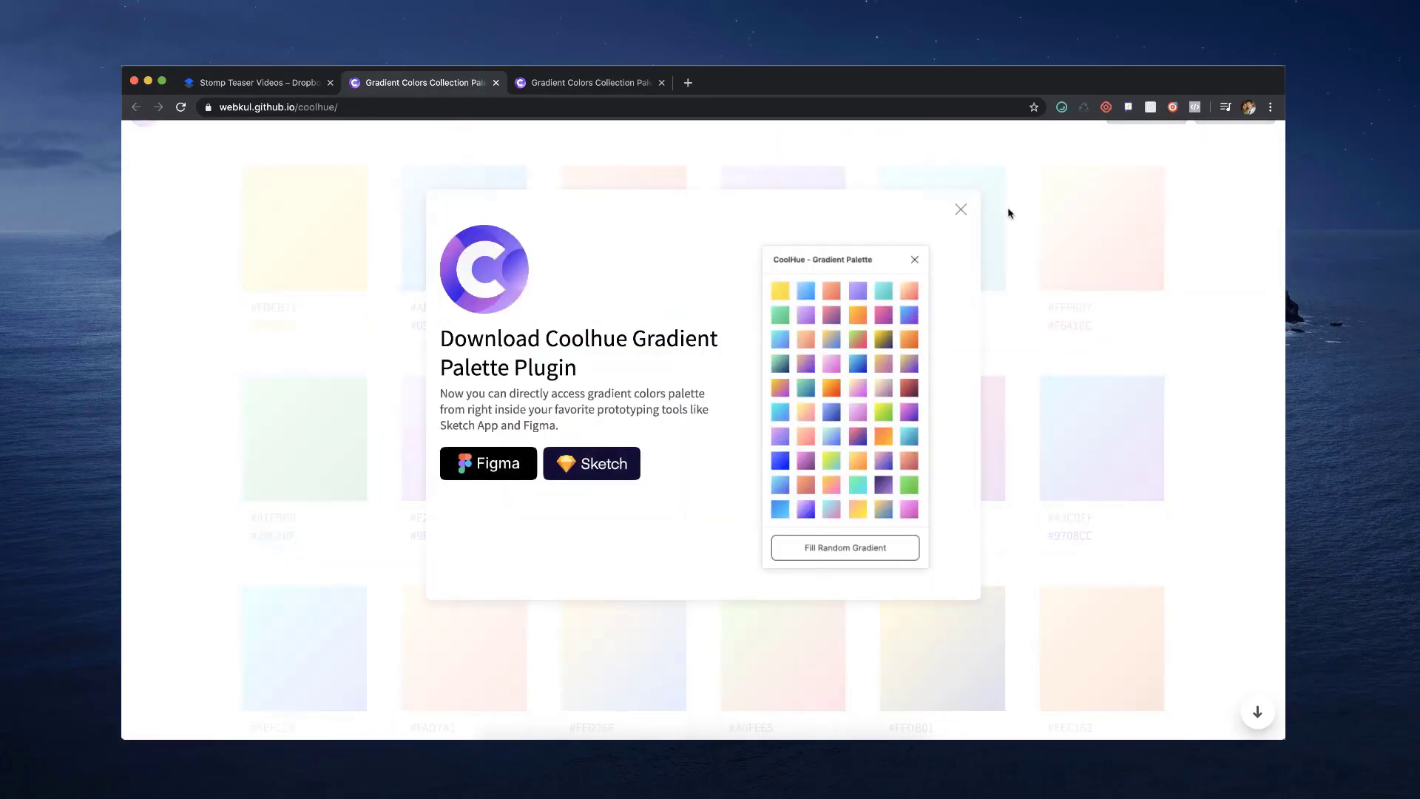
pyautogui.click(963, 210)
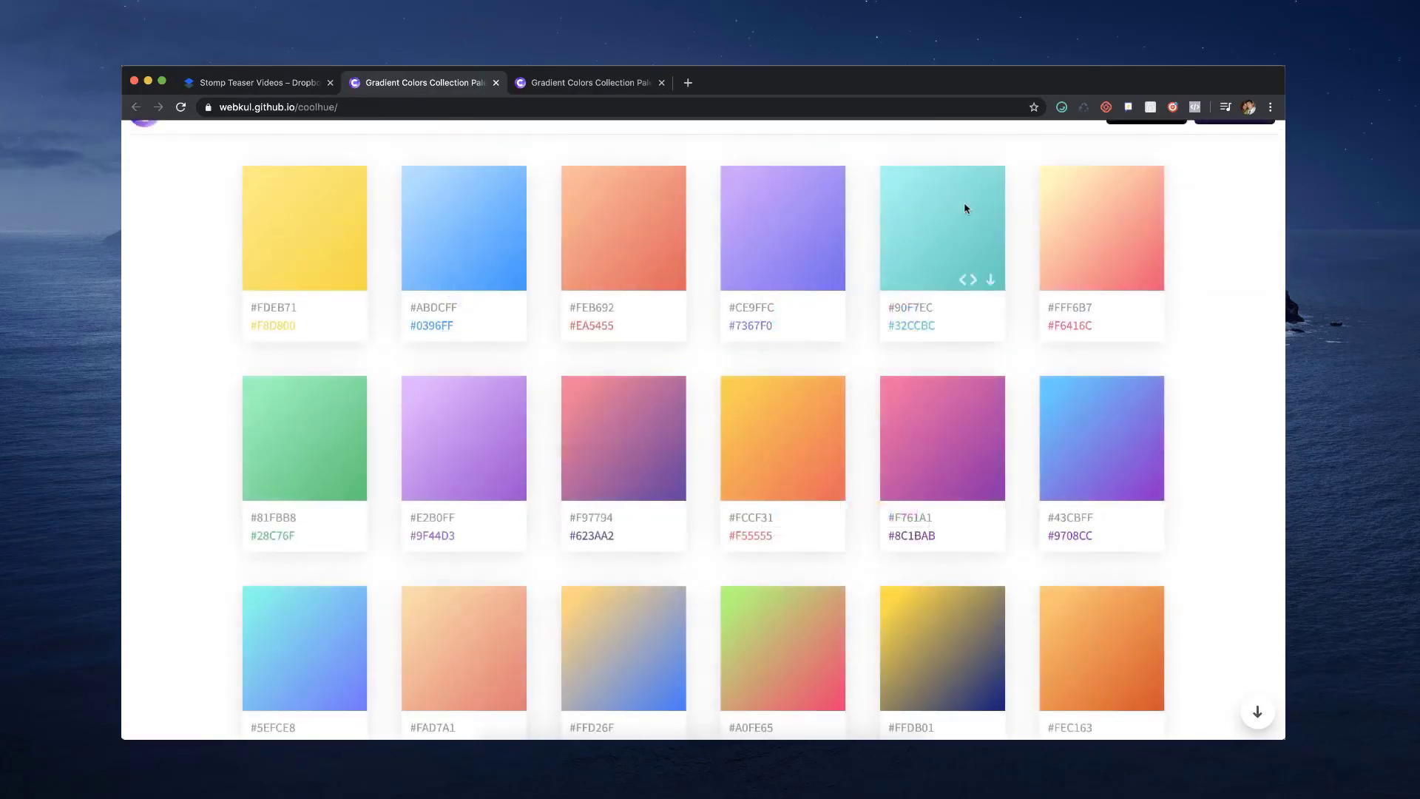
pyautogui.moveTo(783, 515); pyautogui.dragTo(722, 517)
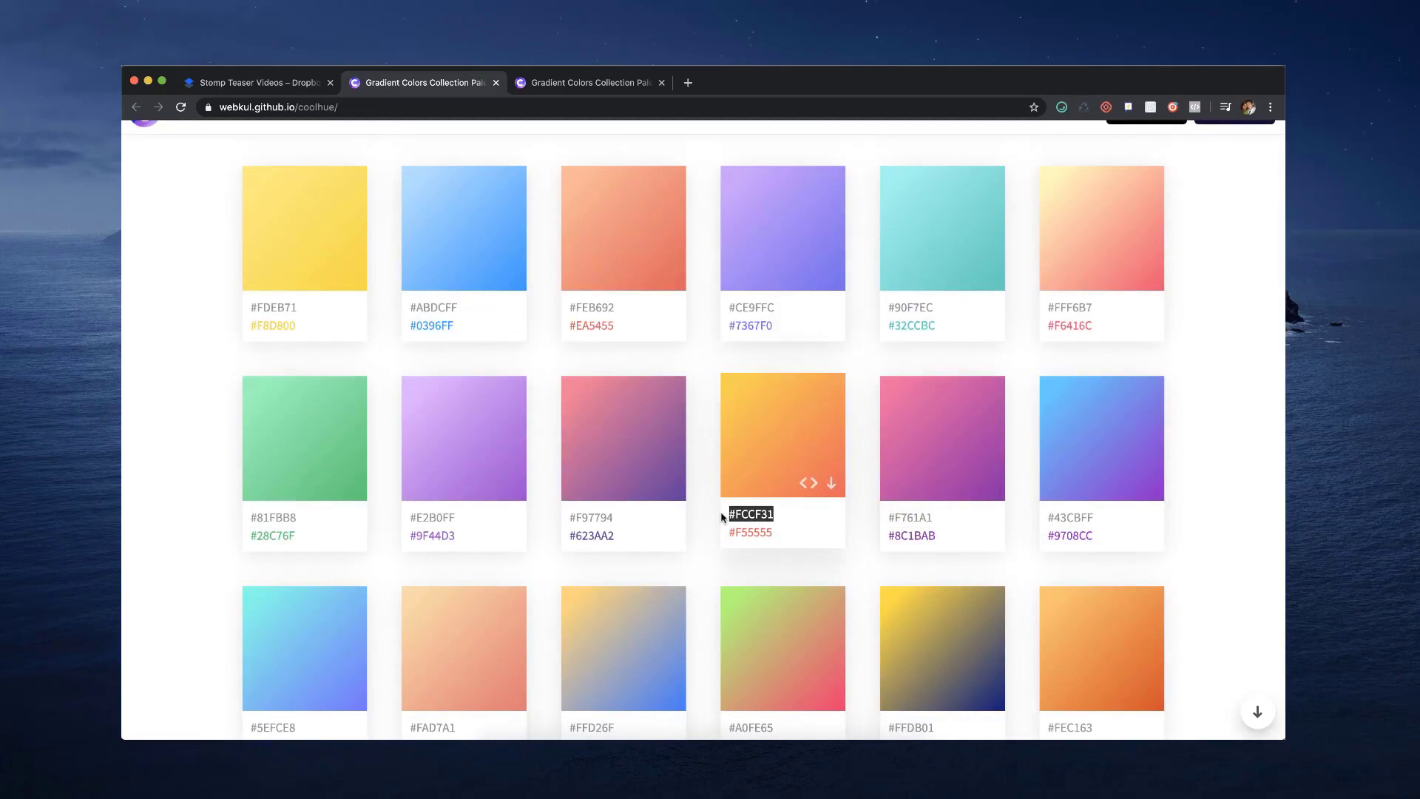
pyautogui.scroll(-7, 723, 515)
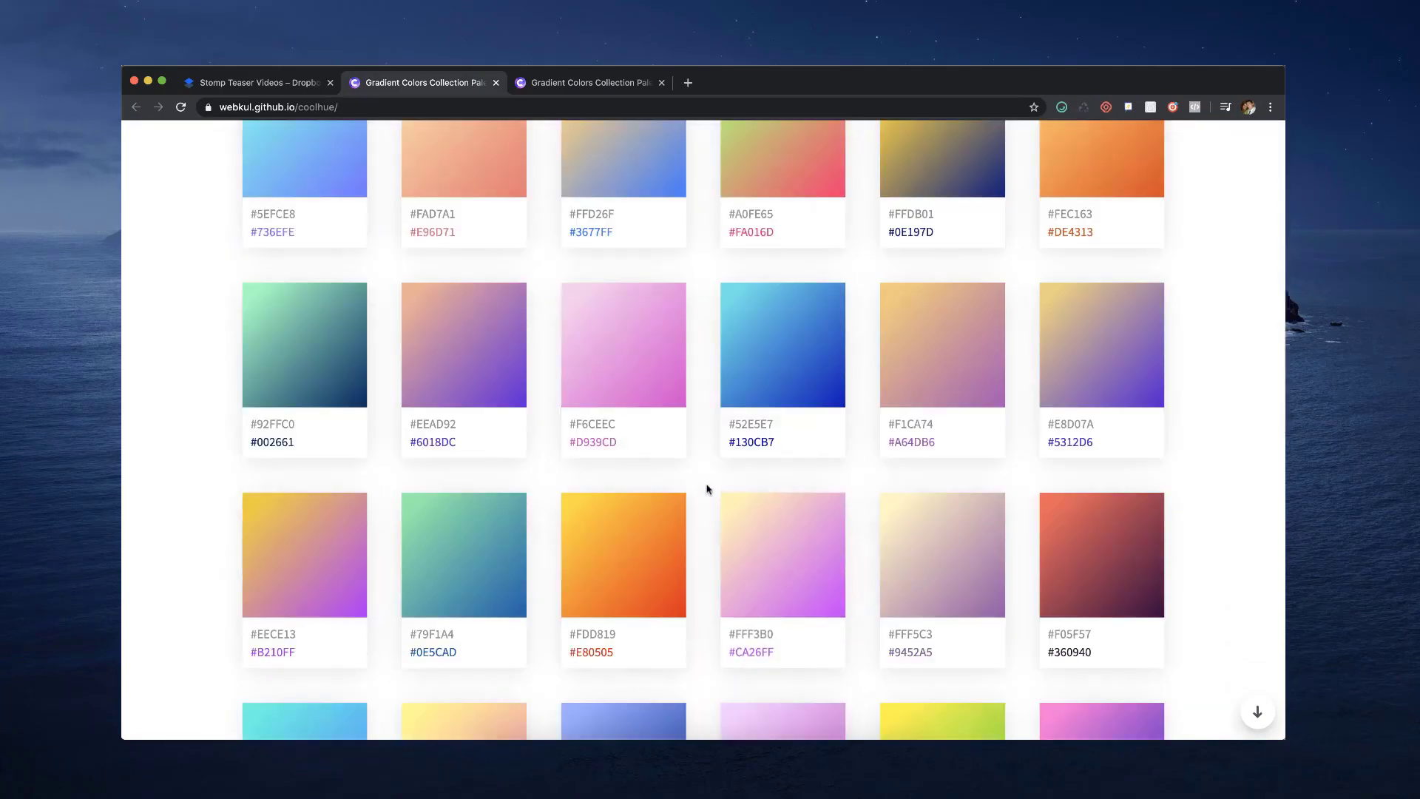
pyautogui.scroll(-14, 707, 489)
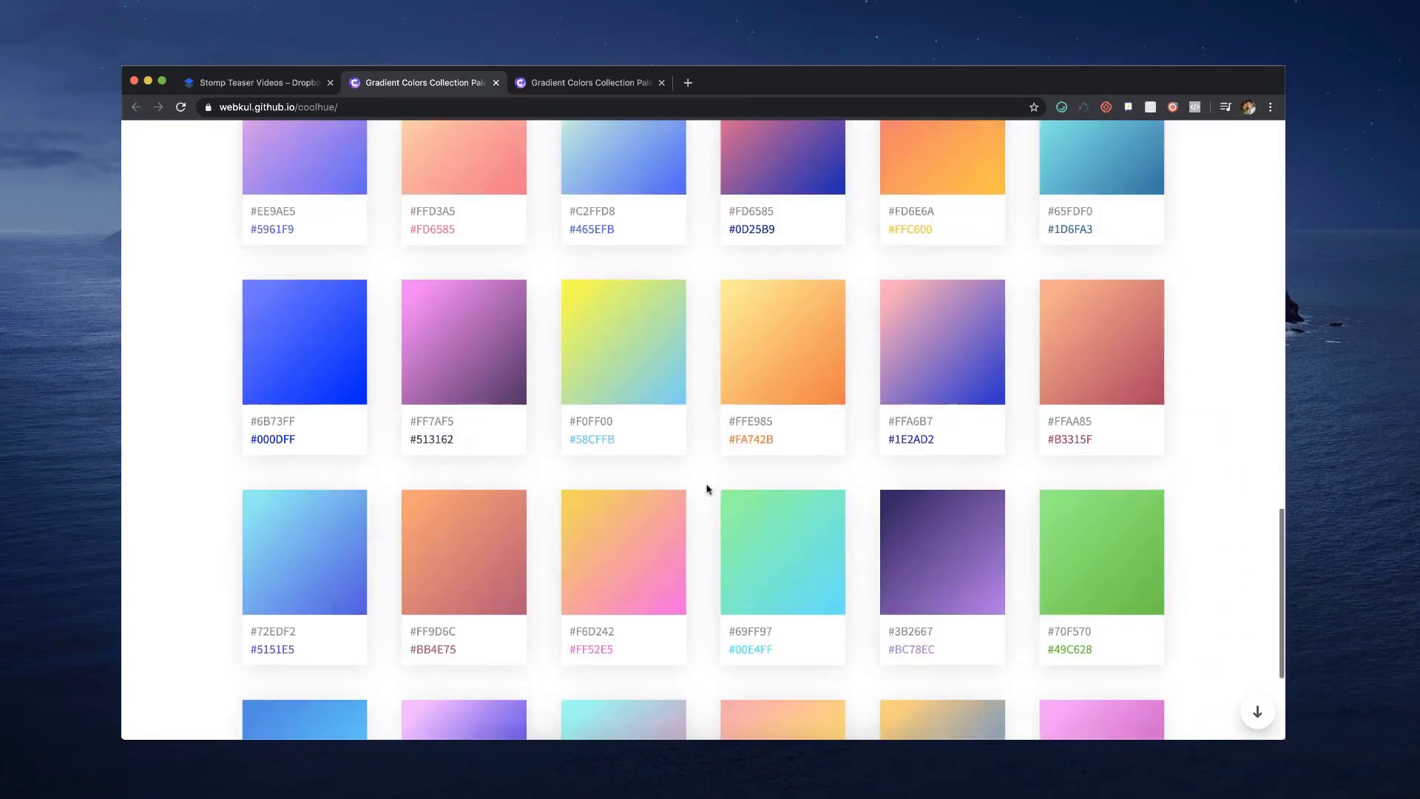
pyautogui.scroll(20, 706, 489)
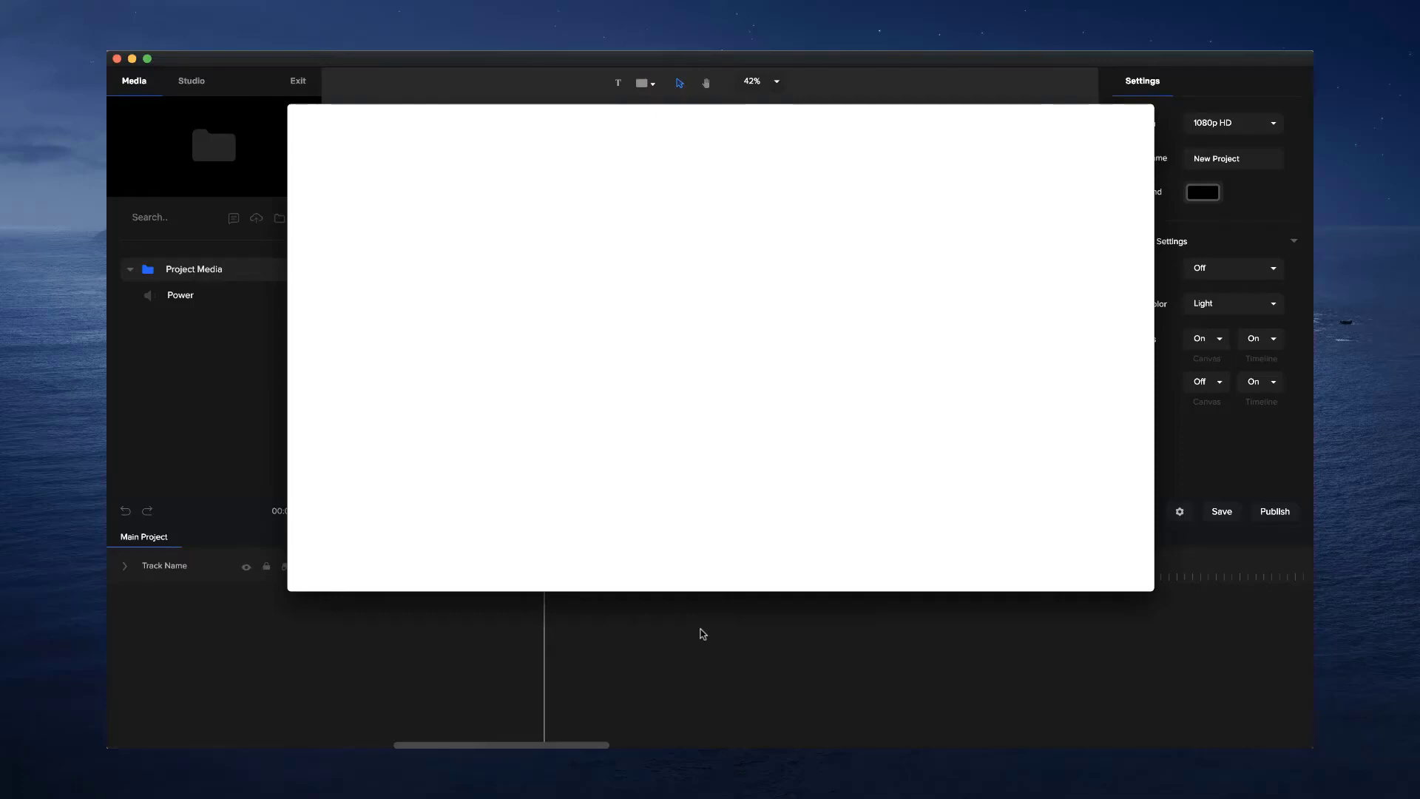
# Play the opening of preview.mp4, pause it, and return to the CreateStudio project
pyautogui.moveTo(784, 580)
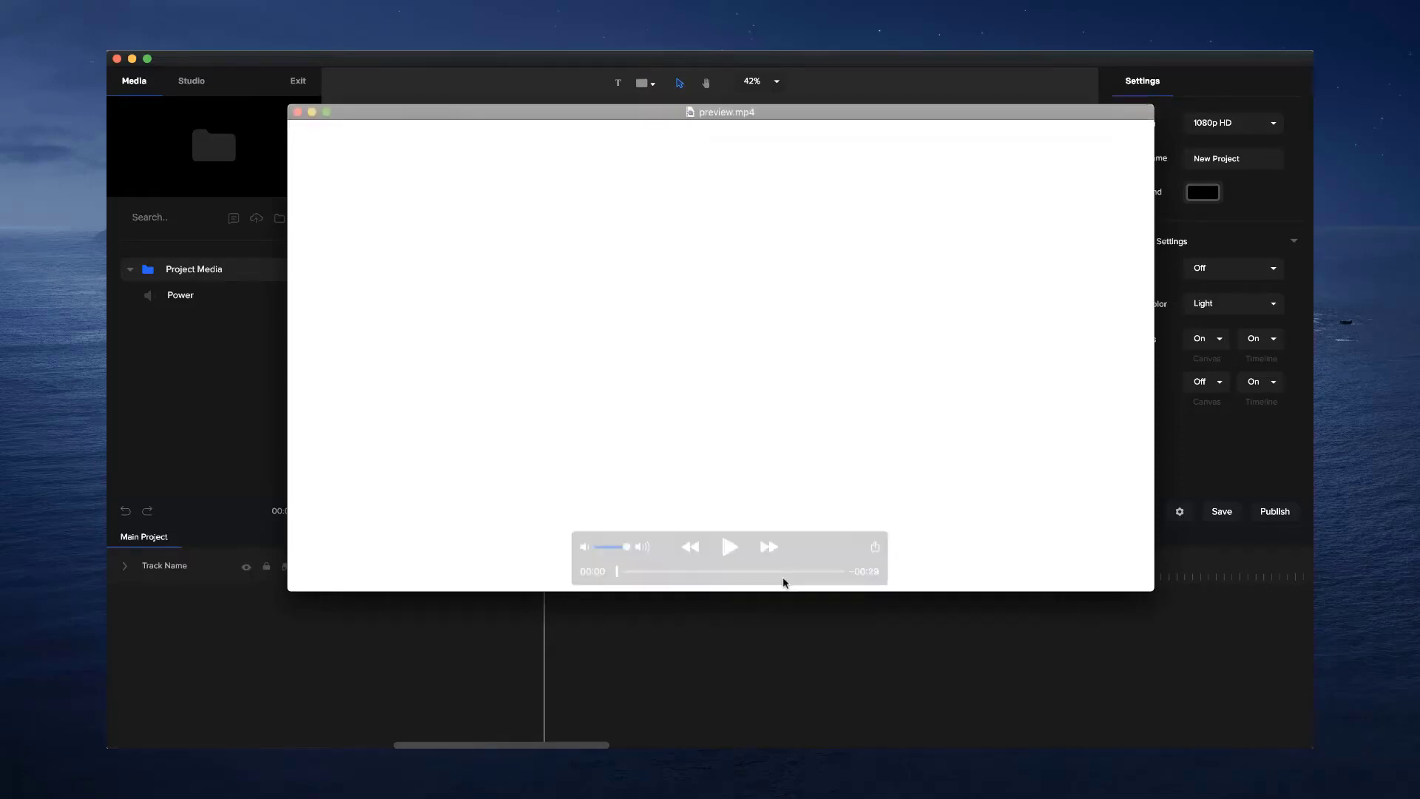
pyautogui.click(730, 548)
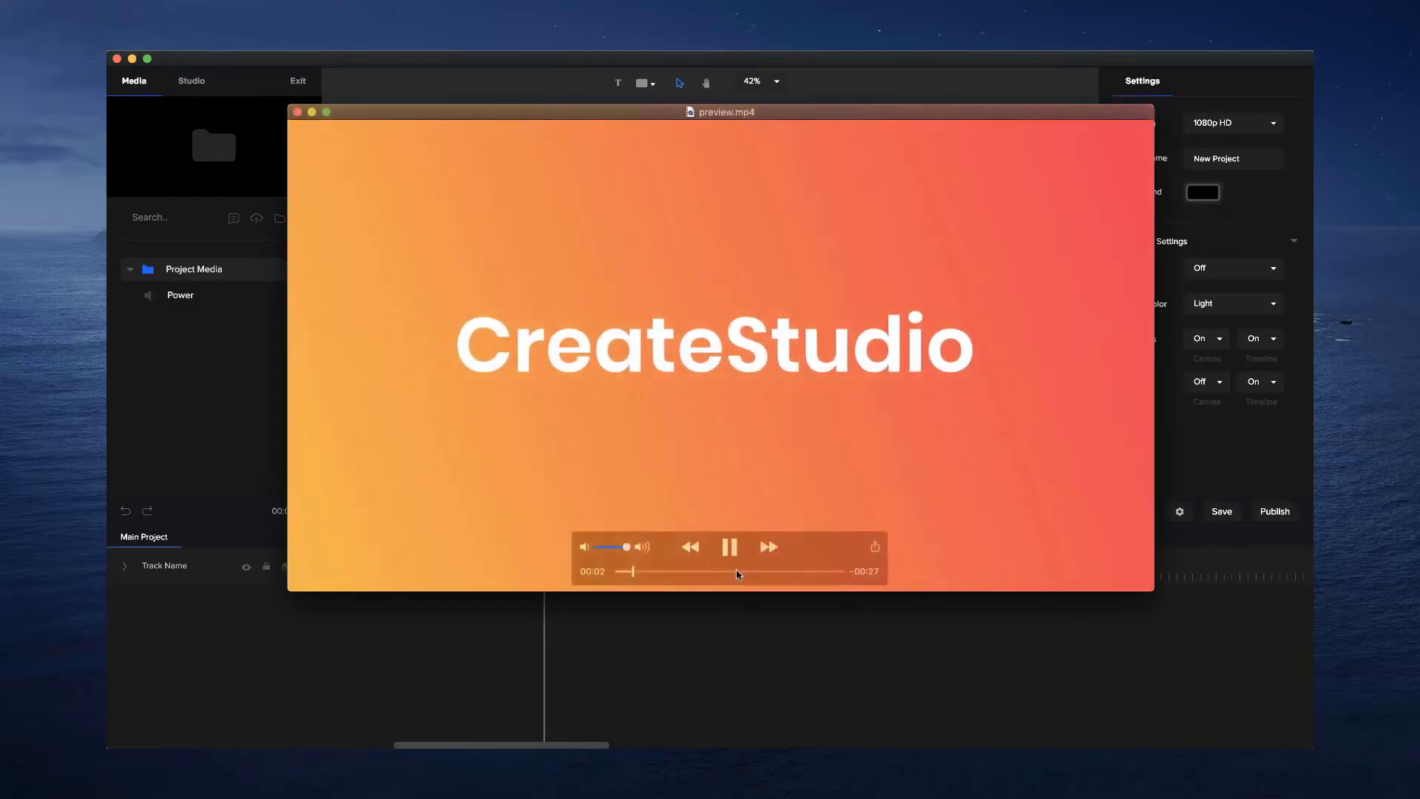
pyautogui.click(730, 547)
pyautogui.moveTo(647, 575)
pyautogui.mouseDown()
pyautogui.moveTo(625, 573)
pyautogui.moveTo(652, 573)
pyautogui.moveTo(638, 573)
pyautogui.mouseUp()
pyautogui.click(613, 697)
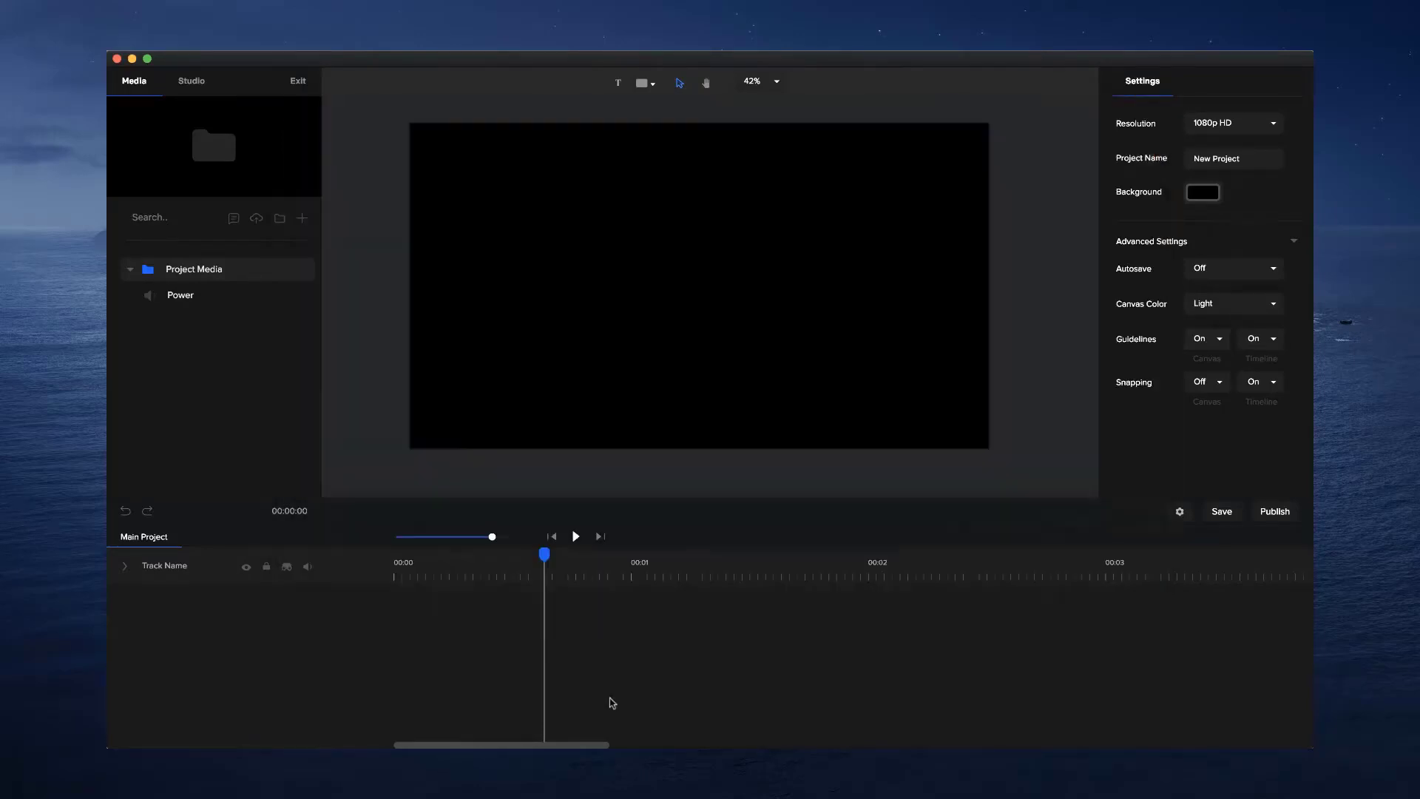
# Add the Power audio track at the start of the timeline and expand the track to show its waveform
pyautogui.click(418, 558)
pyautogui.click(390, 558)
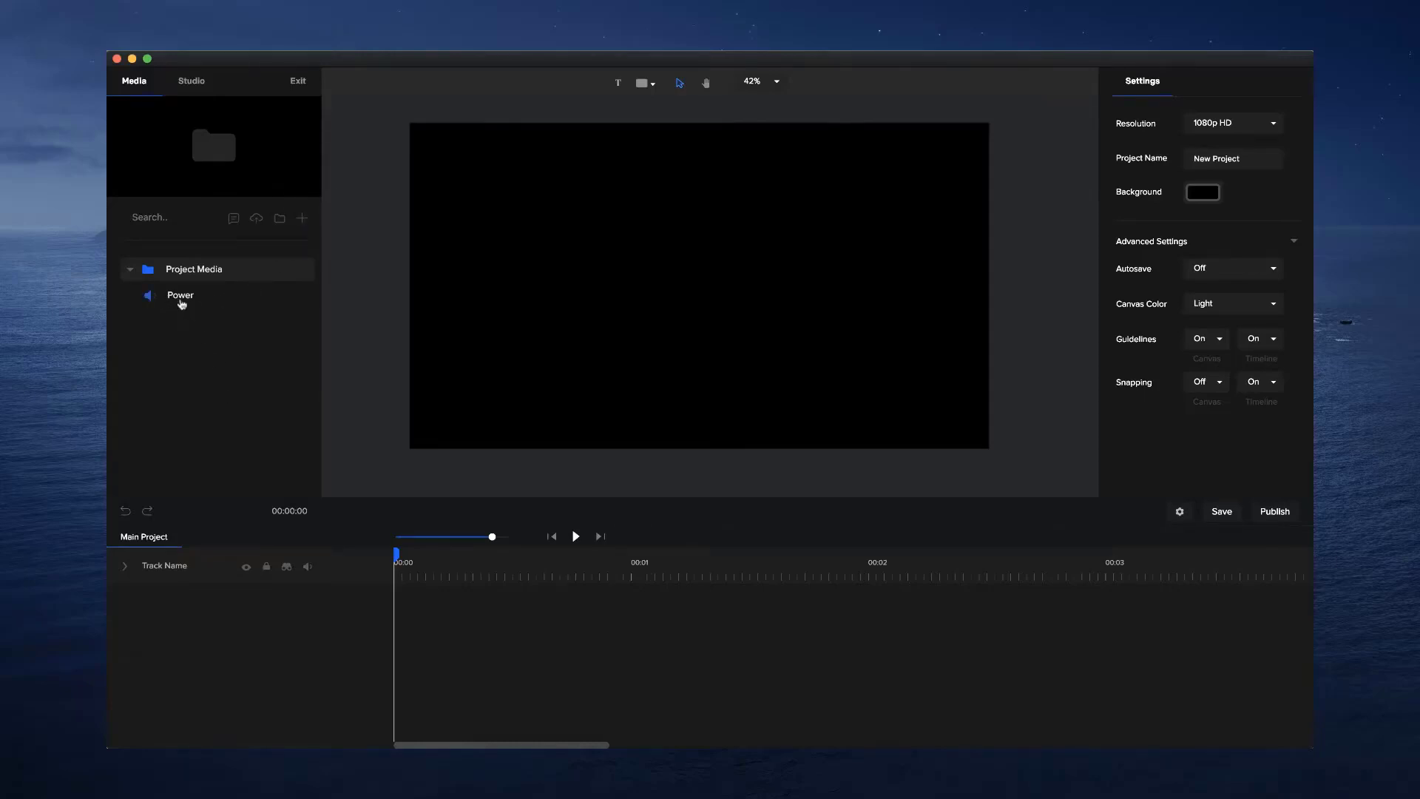
pyautogui.moveTo(182, 297); pyautogui.dragTo(478, 307)
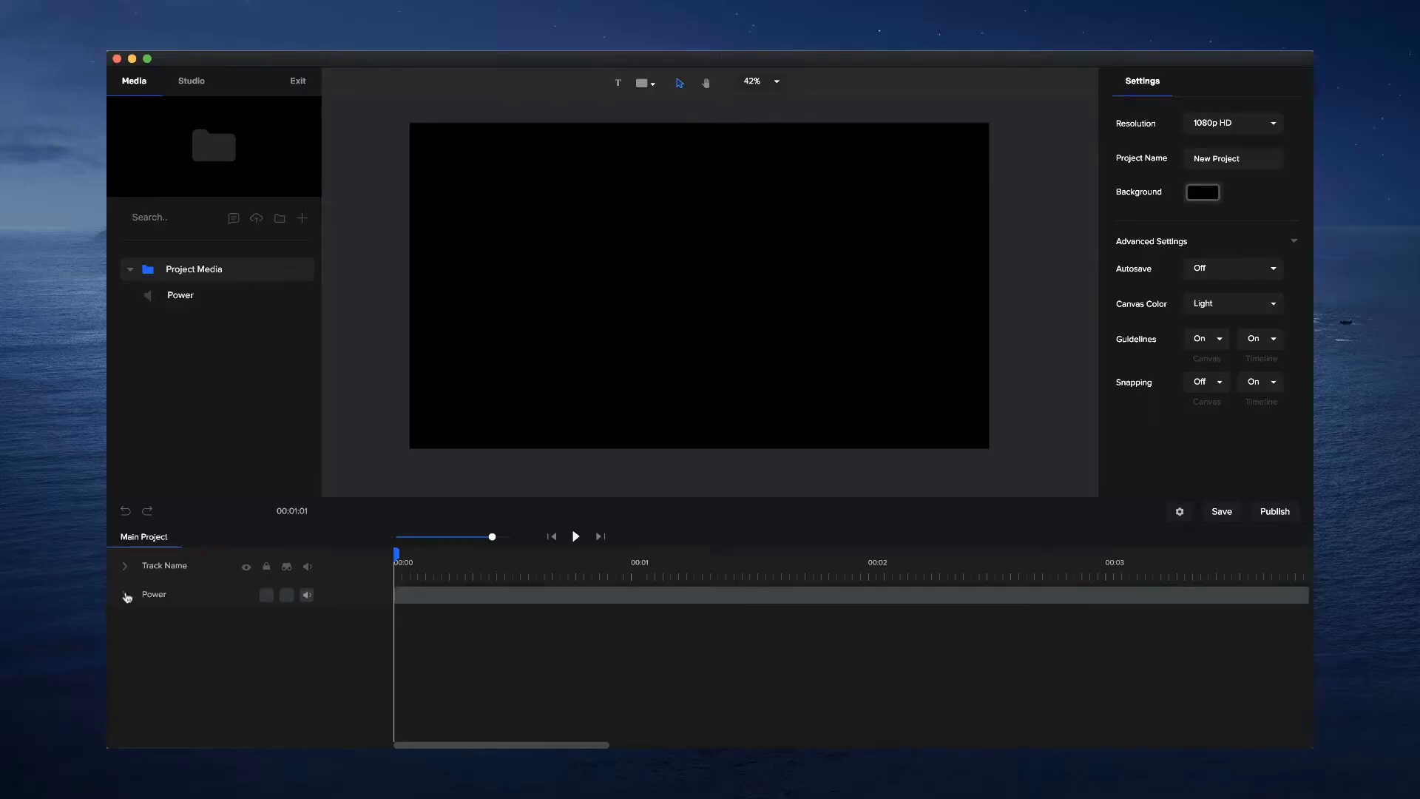
pyautogui.click(126, 596)
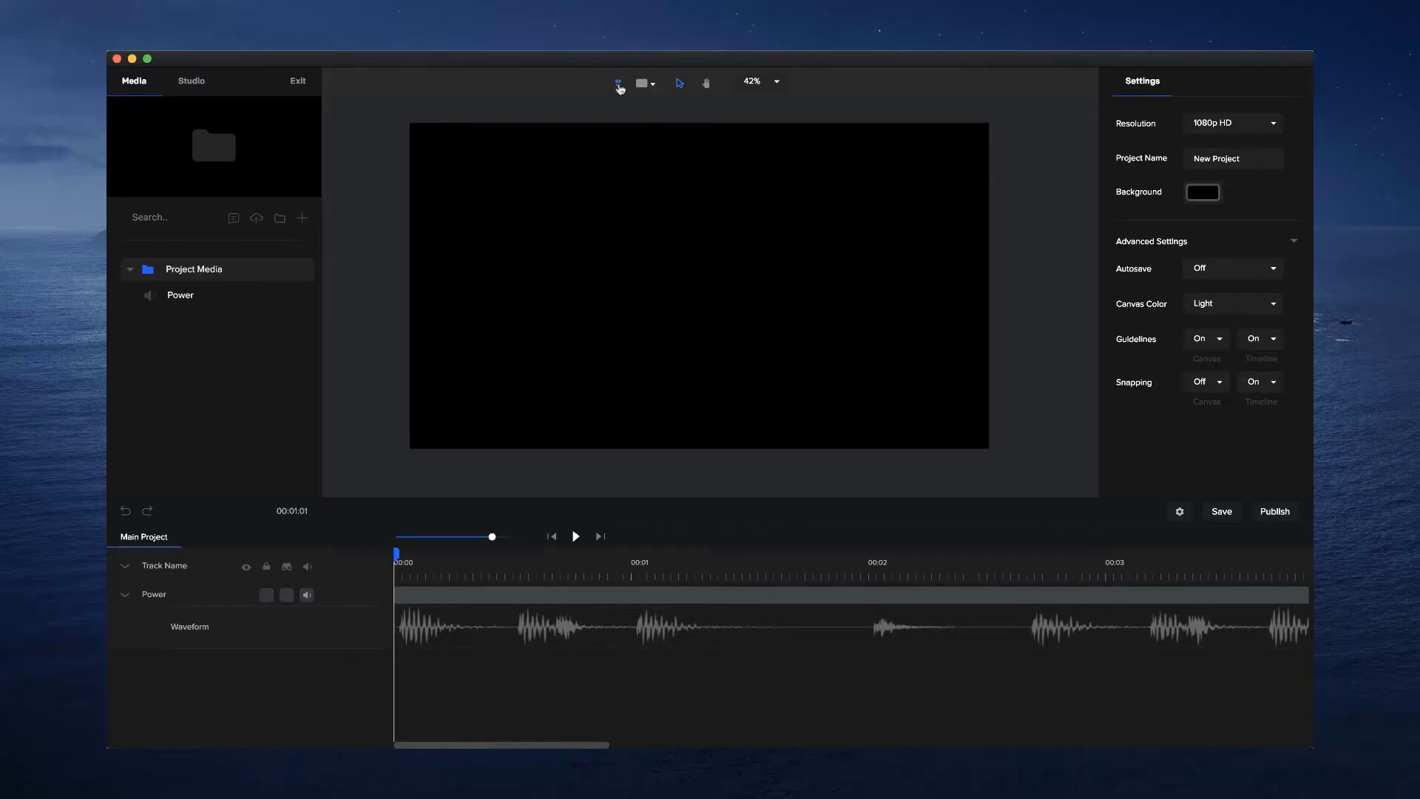
# Add a text layer to the canvas that reads "Hello"
pyautogui.click(619, 84)
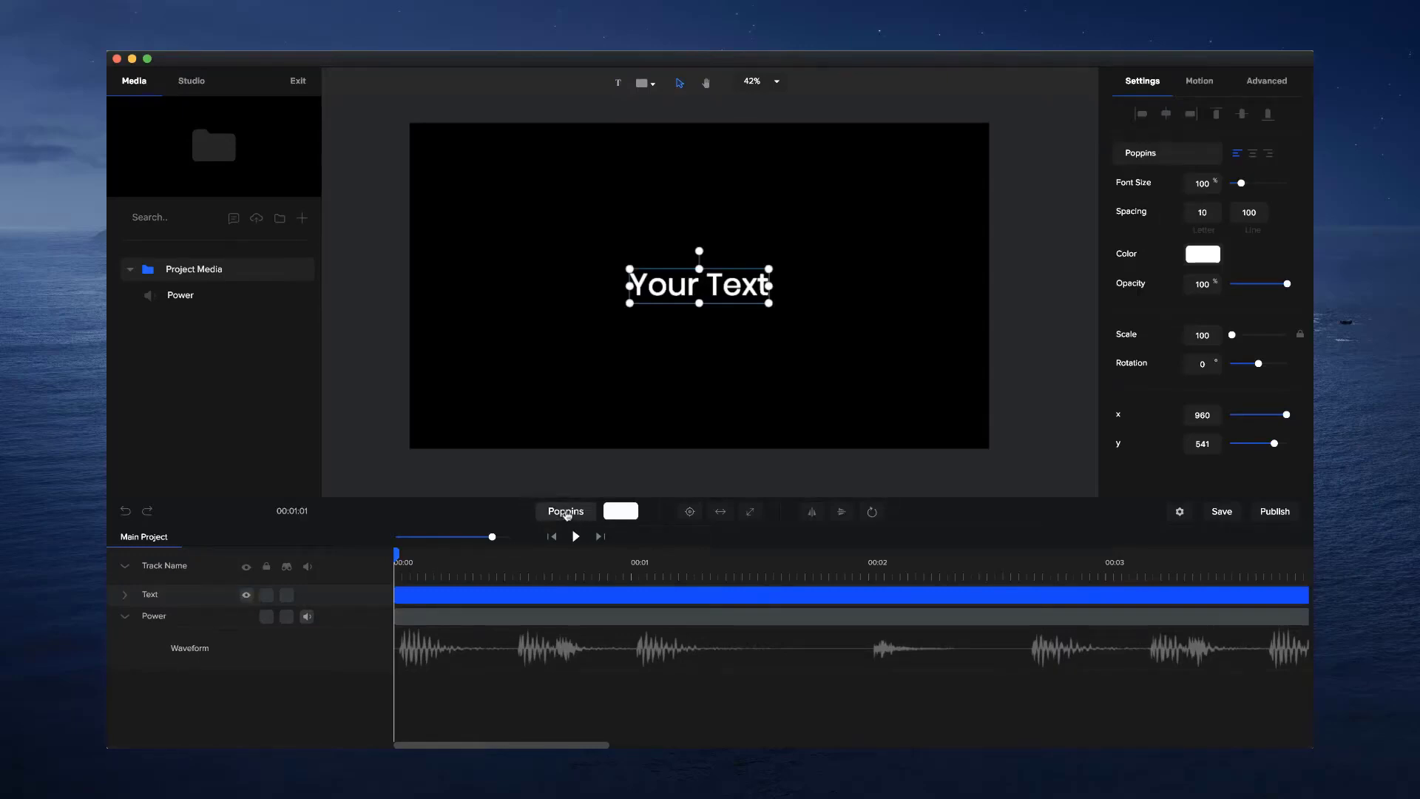
pyautogui.doubleClick(742, 280)
pyautogui.write('Hello')
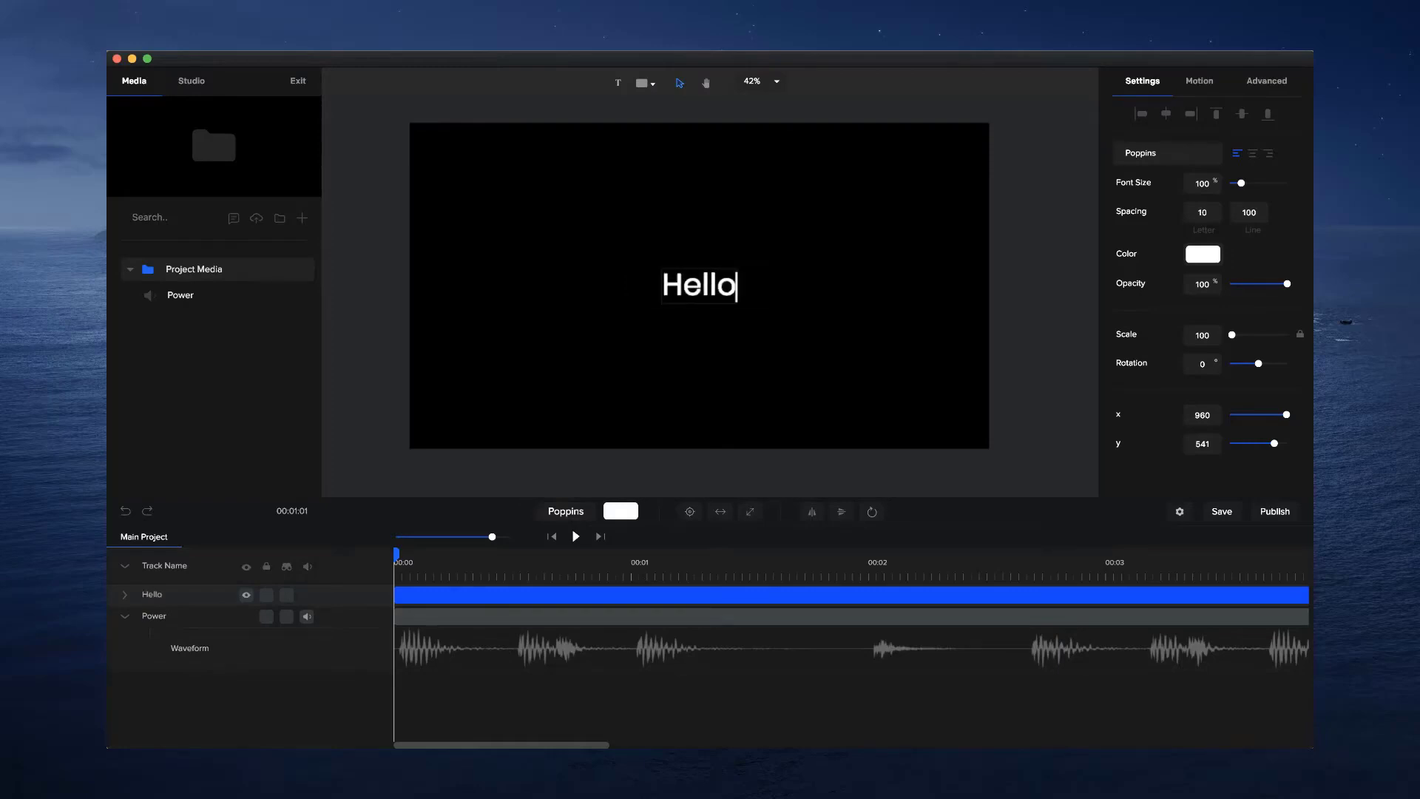
pyautogui.click(718, 339)
# Enlarge the Hello text to a scale of about 134 and centre it on the canvas
pyautogui.click(718, 297)
pyautogui.moveTo(739, 305); pyautogui.dragTo(763, 316)
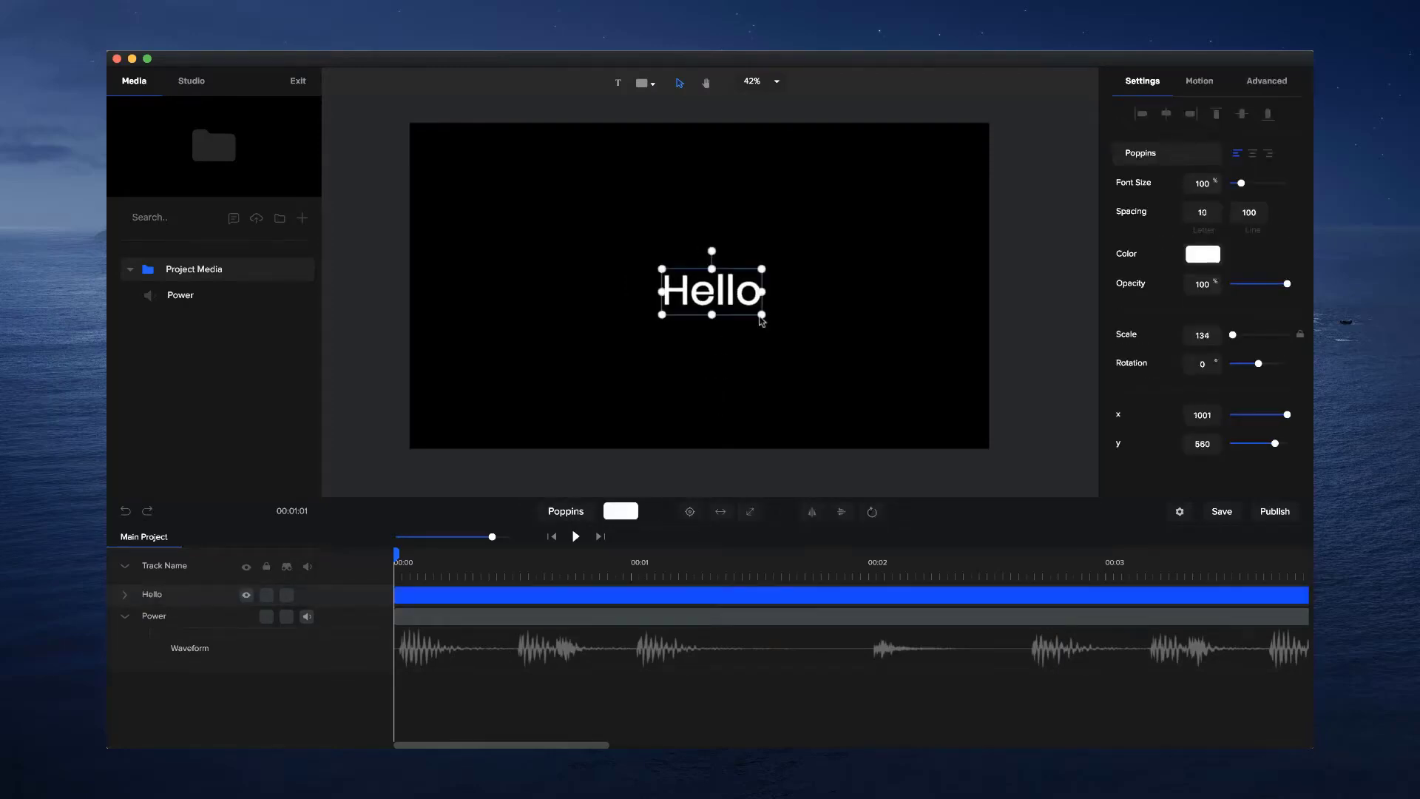
pyautogui.click(692, 518)
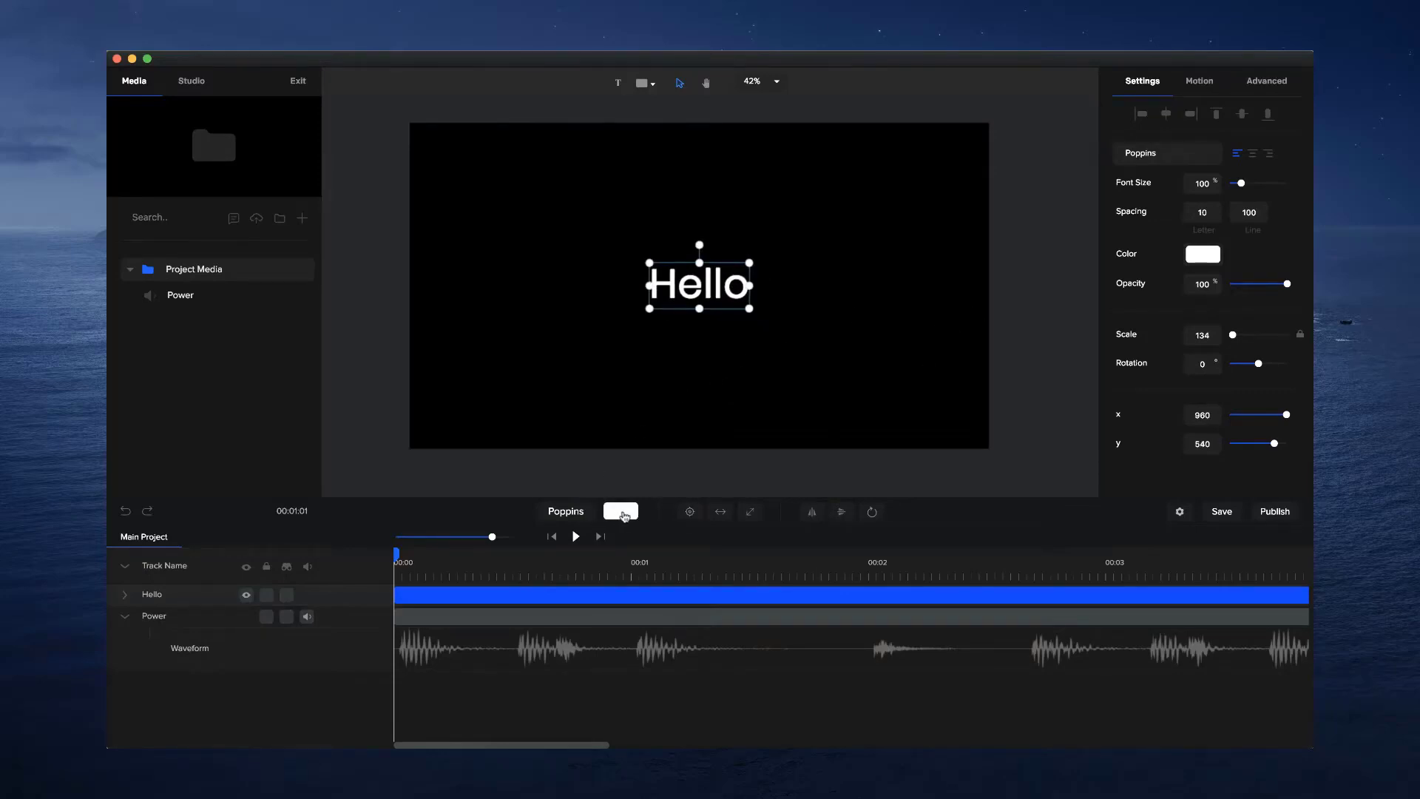
# Give the Hello text a linear gradient fill running from purple to bright blue
pyautogui.click(1204, 256)
pyautogui.click(1187, 120)
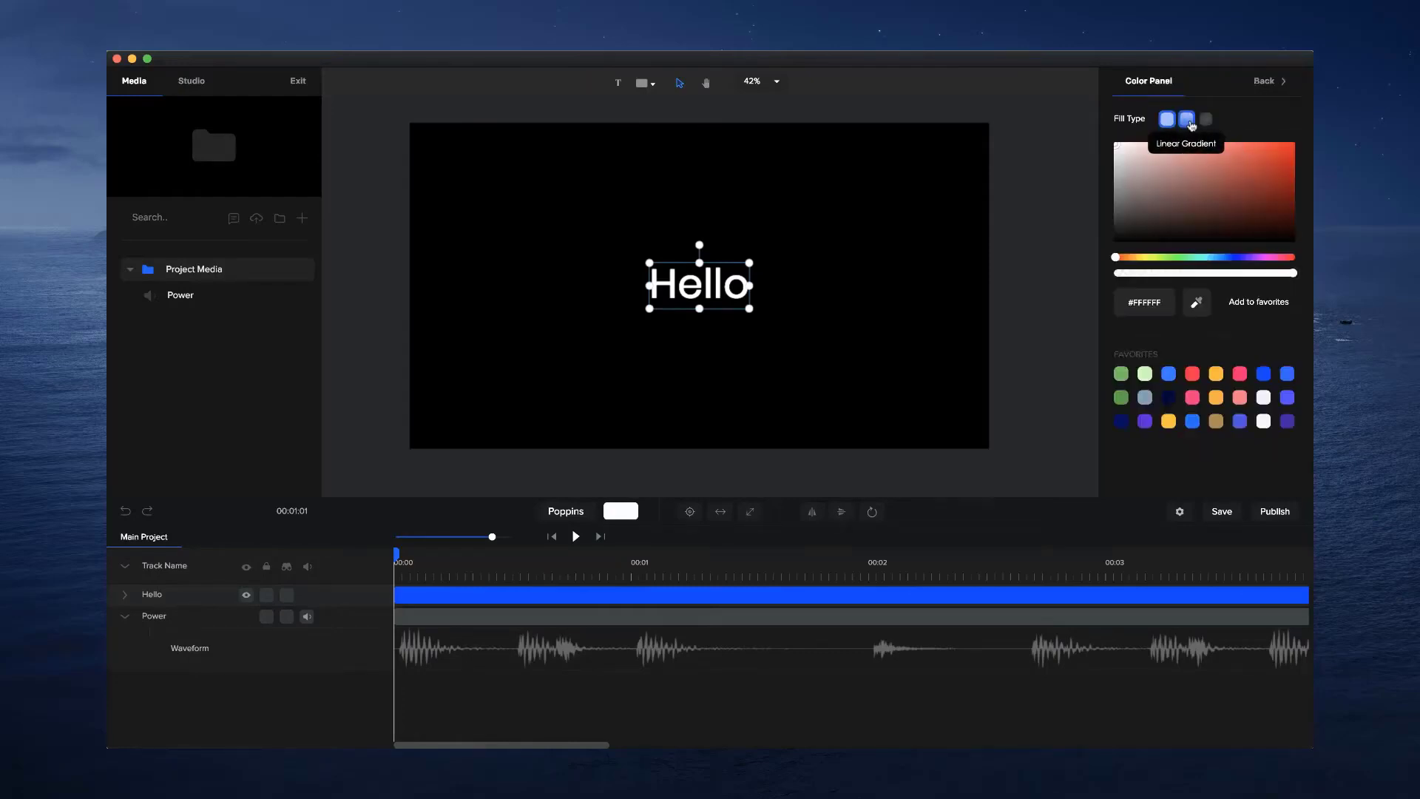
pyautogui.click(1245, 257)
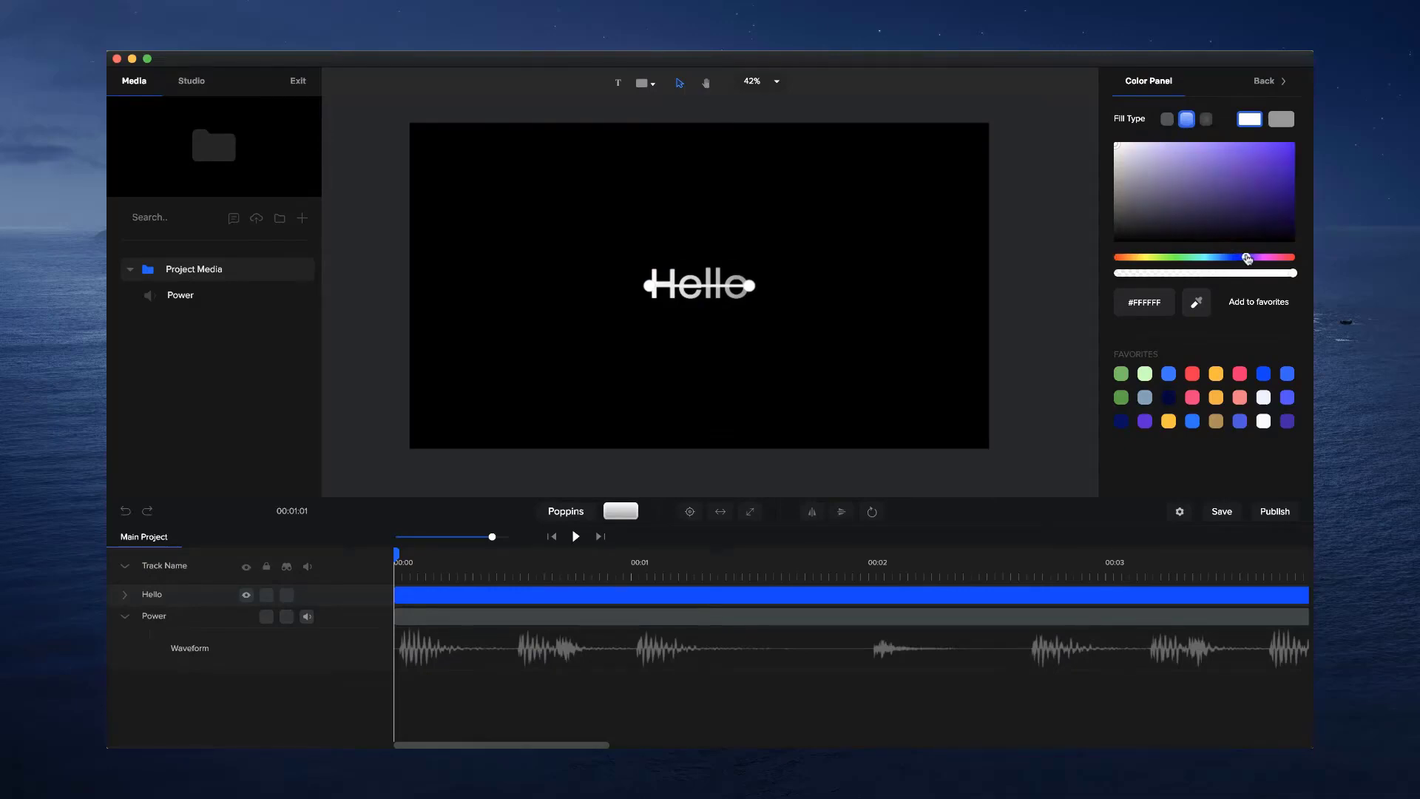
pyautogui.moveTo(1293, 186); pyautogui.dragTo(1300, 148)
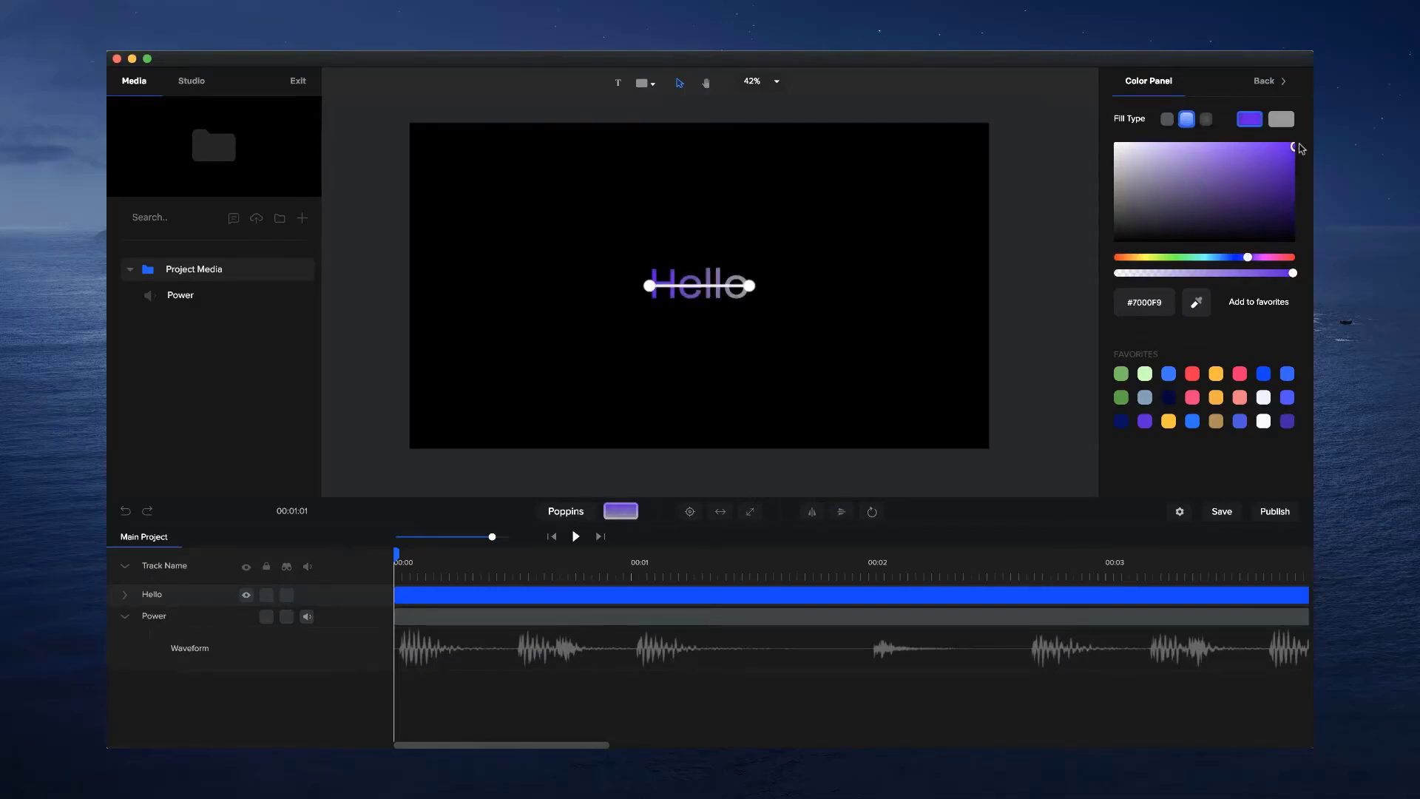
pyautogui.click(1287, 122)
pyautogui.click(1220, 258)
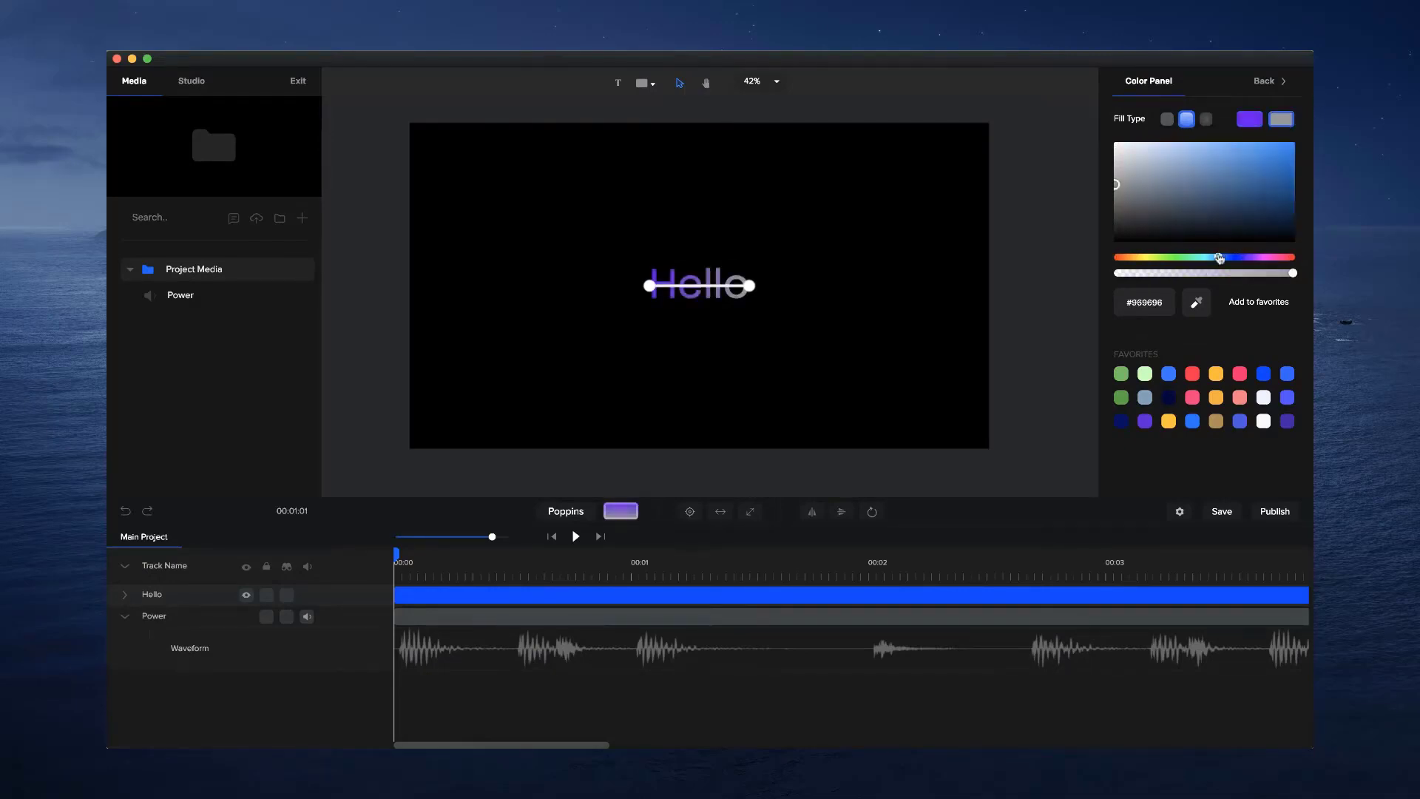
pyautogui.moveTo(1261, 196); pyautogui.dragTo(1266, 142)
pyautogui.click(887, 312)
pyautogui.scroll(5, 717, 299)
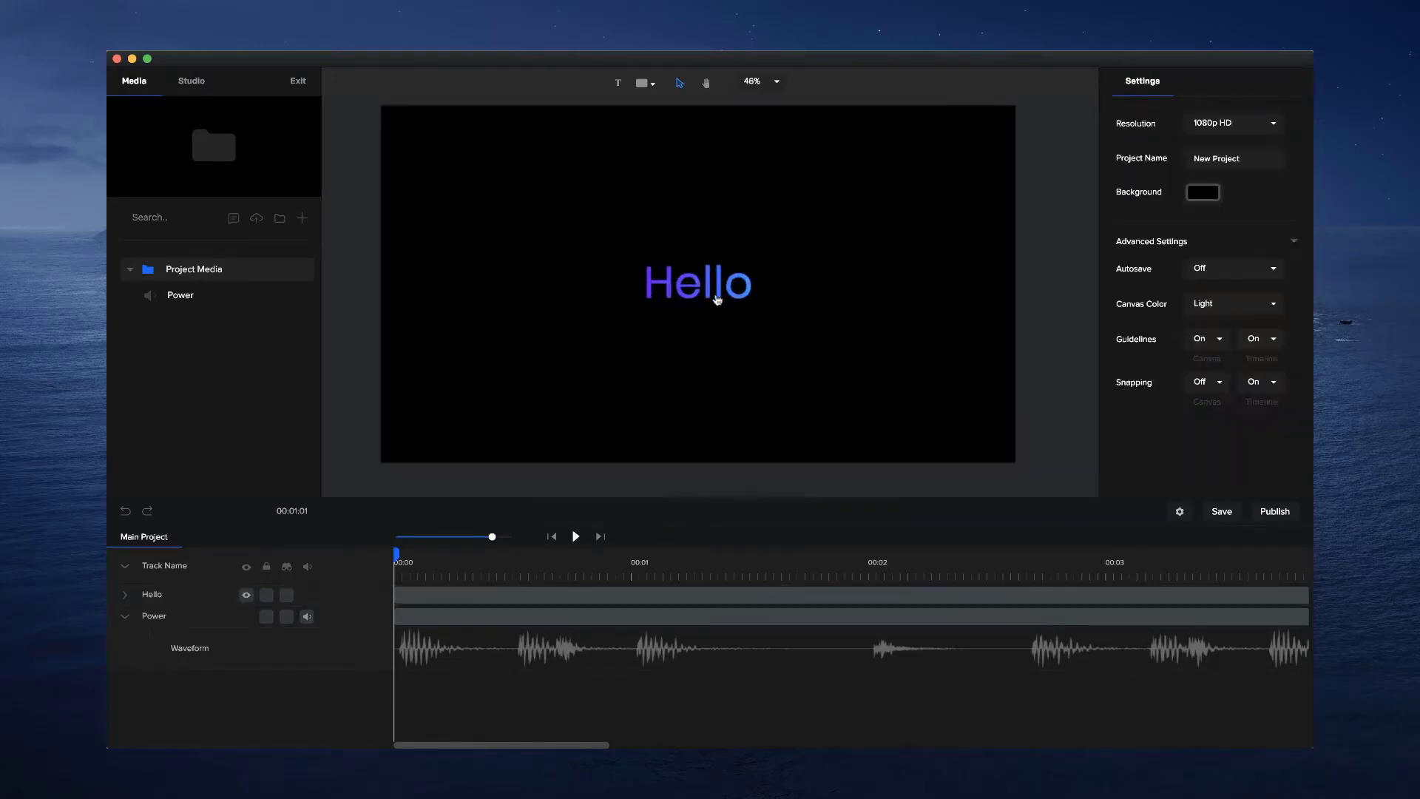
pyautogui.scroll(-5, 717, 299)
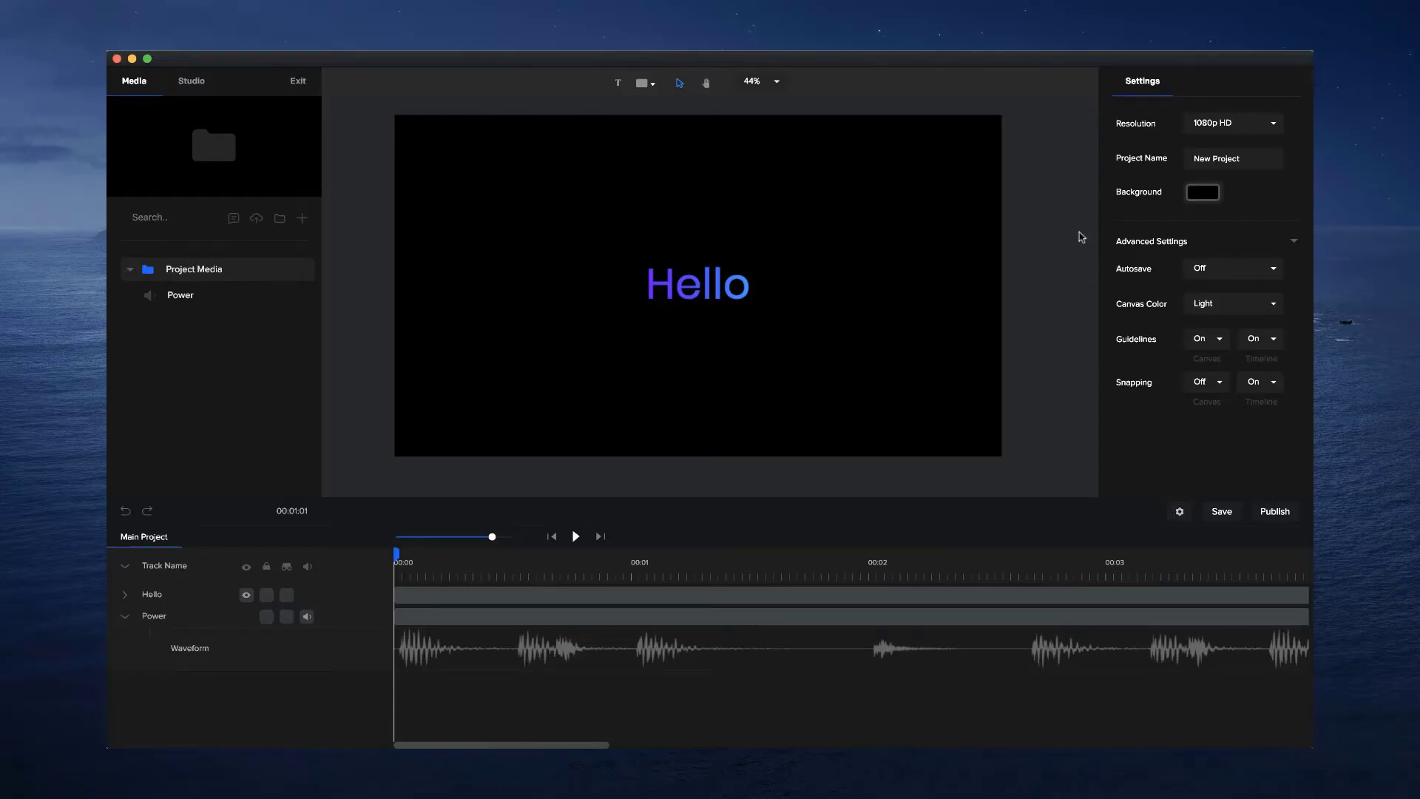
# Change the project background colour to white
pyautogui.click(1203, 193)
pyautogui.moveTo(1198, 186); pyautogui.dragTo(1089, 88)
pyautogui.click(847, 320)
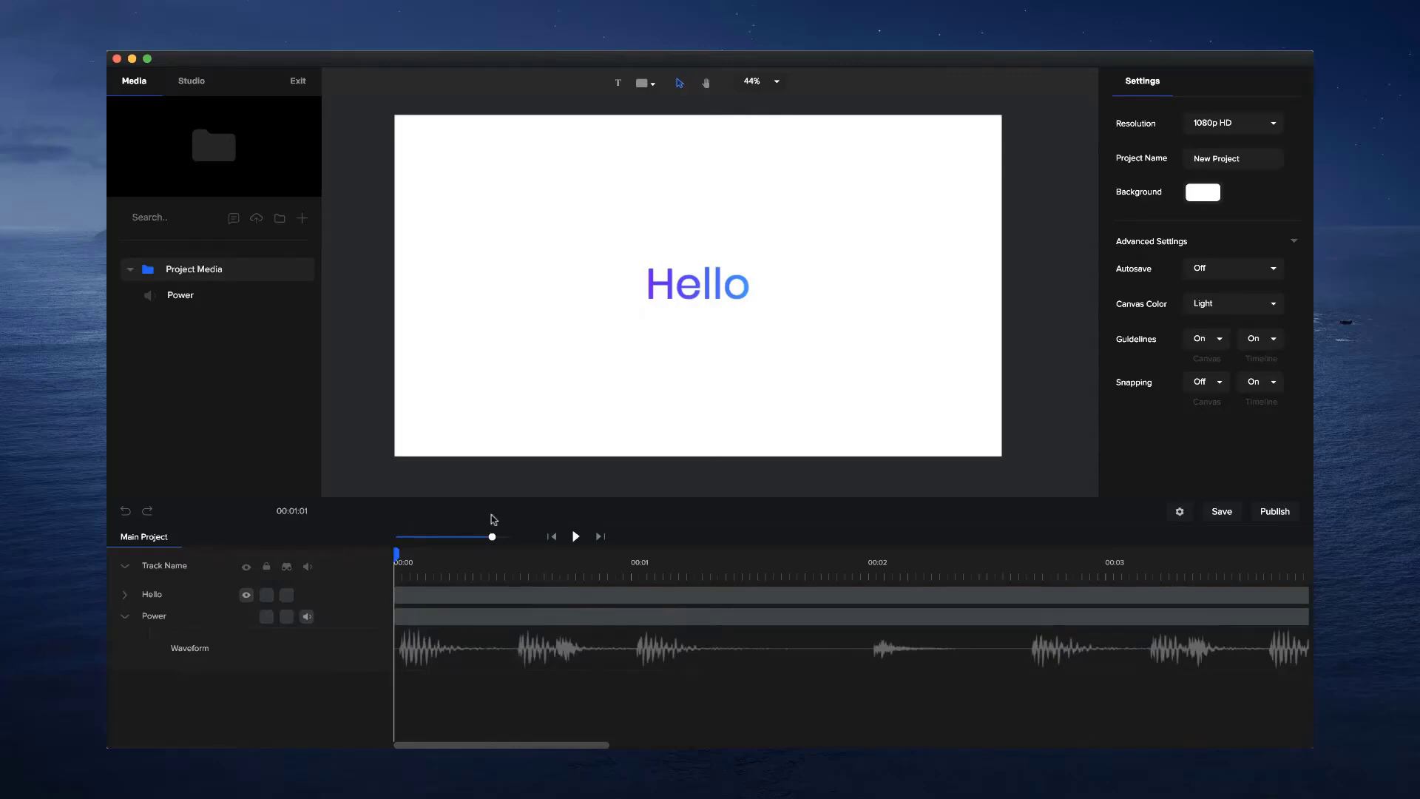
# Shorten the Hello clip on the timeline so it ends at the second beat of the Power waveform
pyautogui.moveTo(492, 537); pyautogui.dragTo(469, 537)
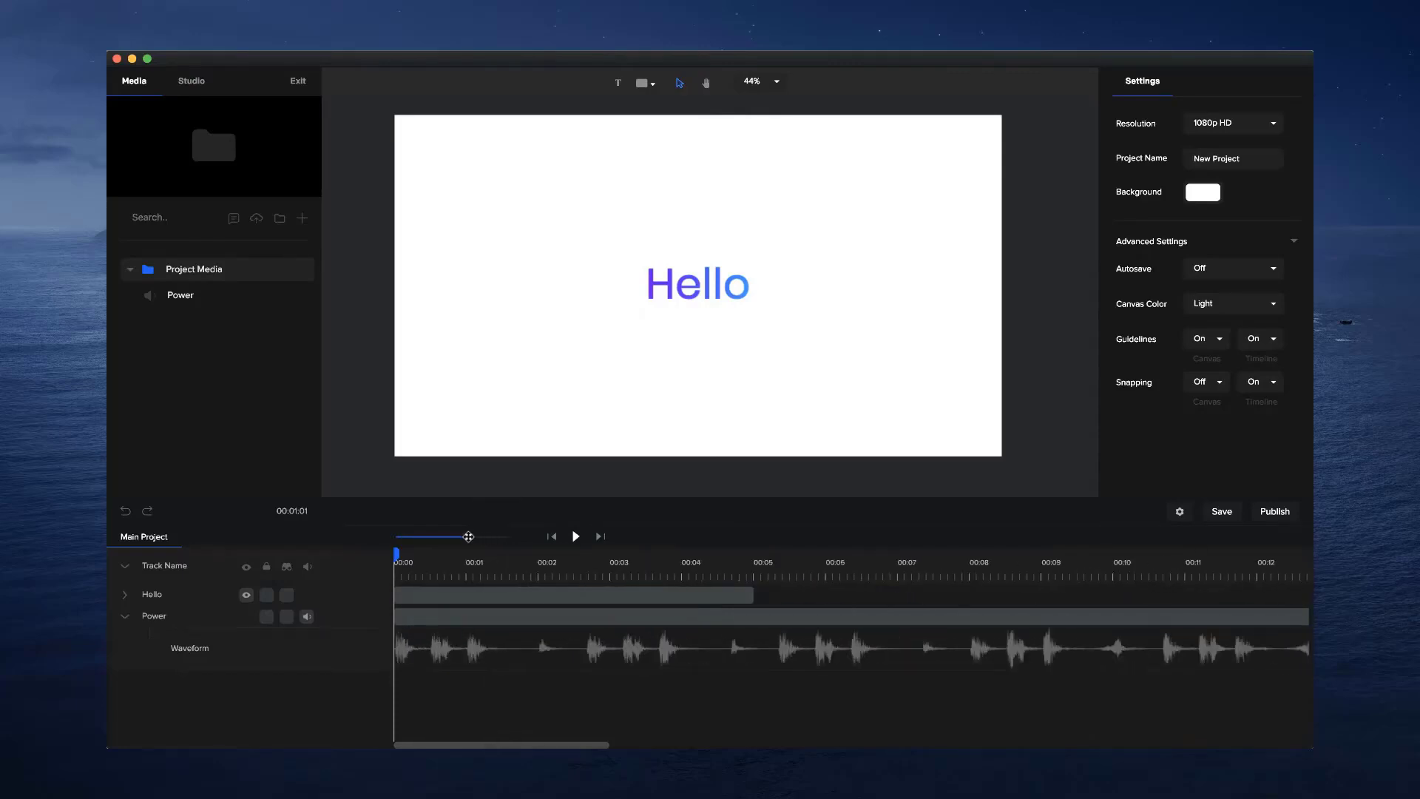
pyautogui.click(606, 595)
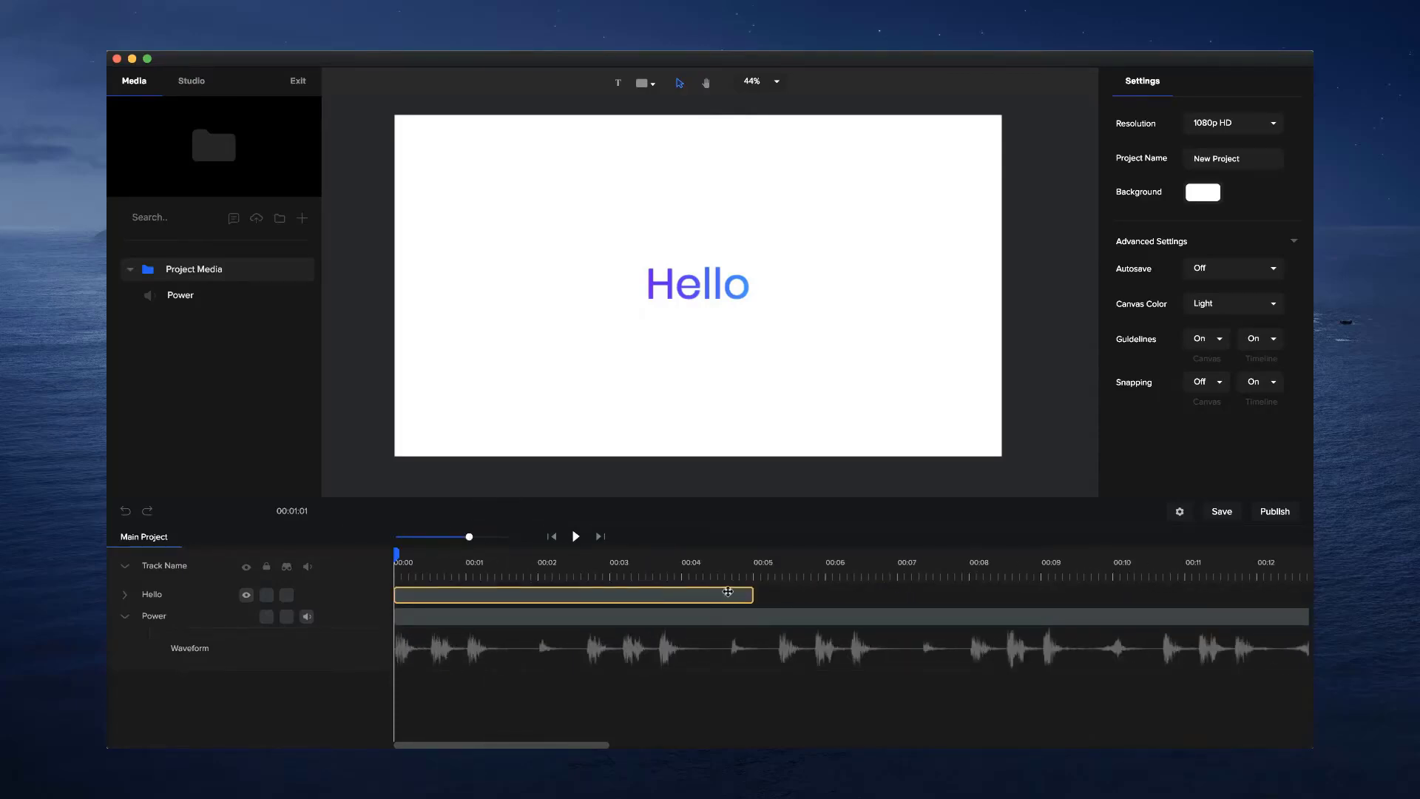
pyautogui.moveTo(753, 594); pyautogui.dragTo(432, 594)
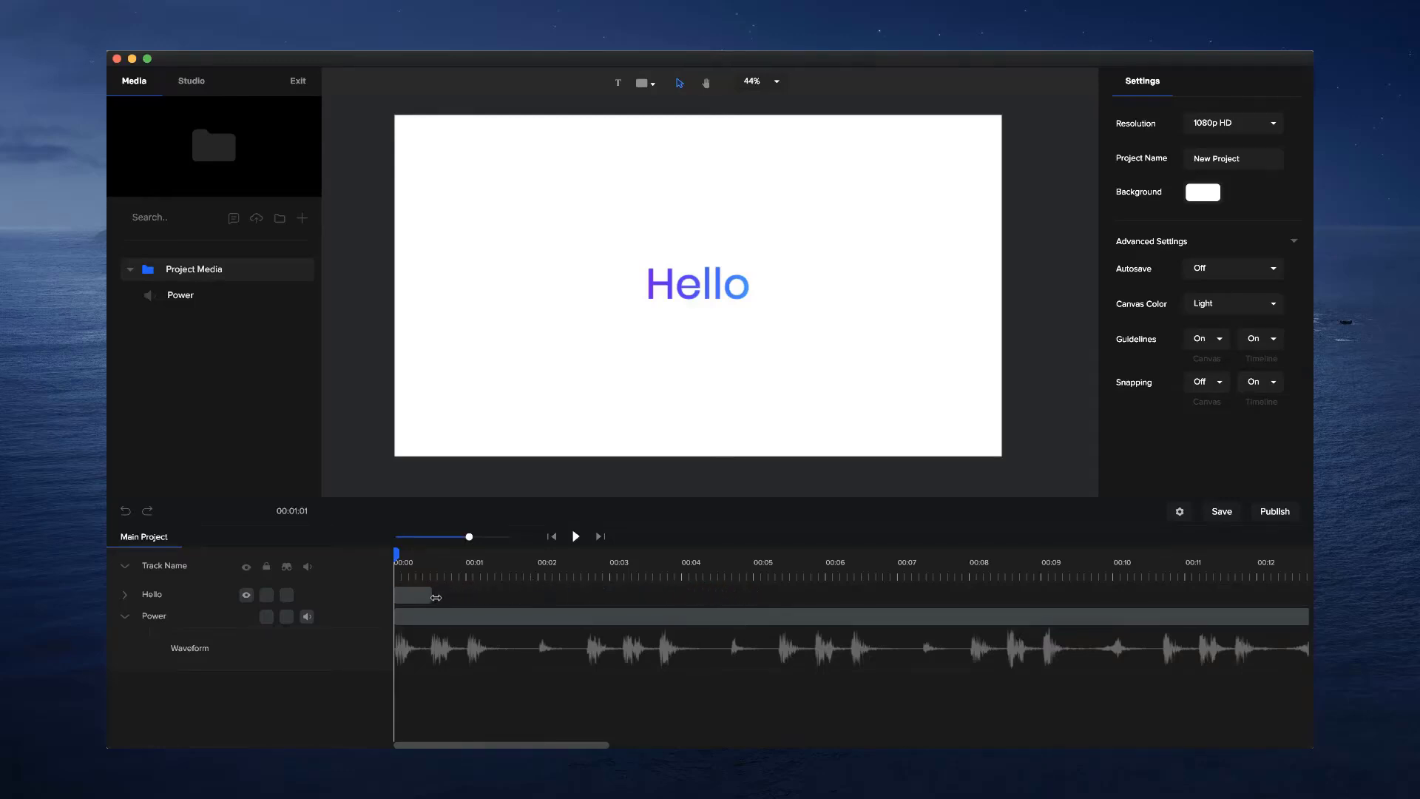
pyautogui.moveTo(469, 538); pyautogui.dragTo(510, 536)
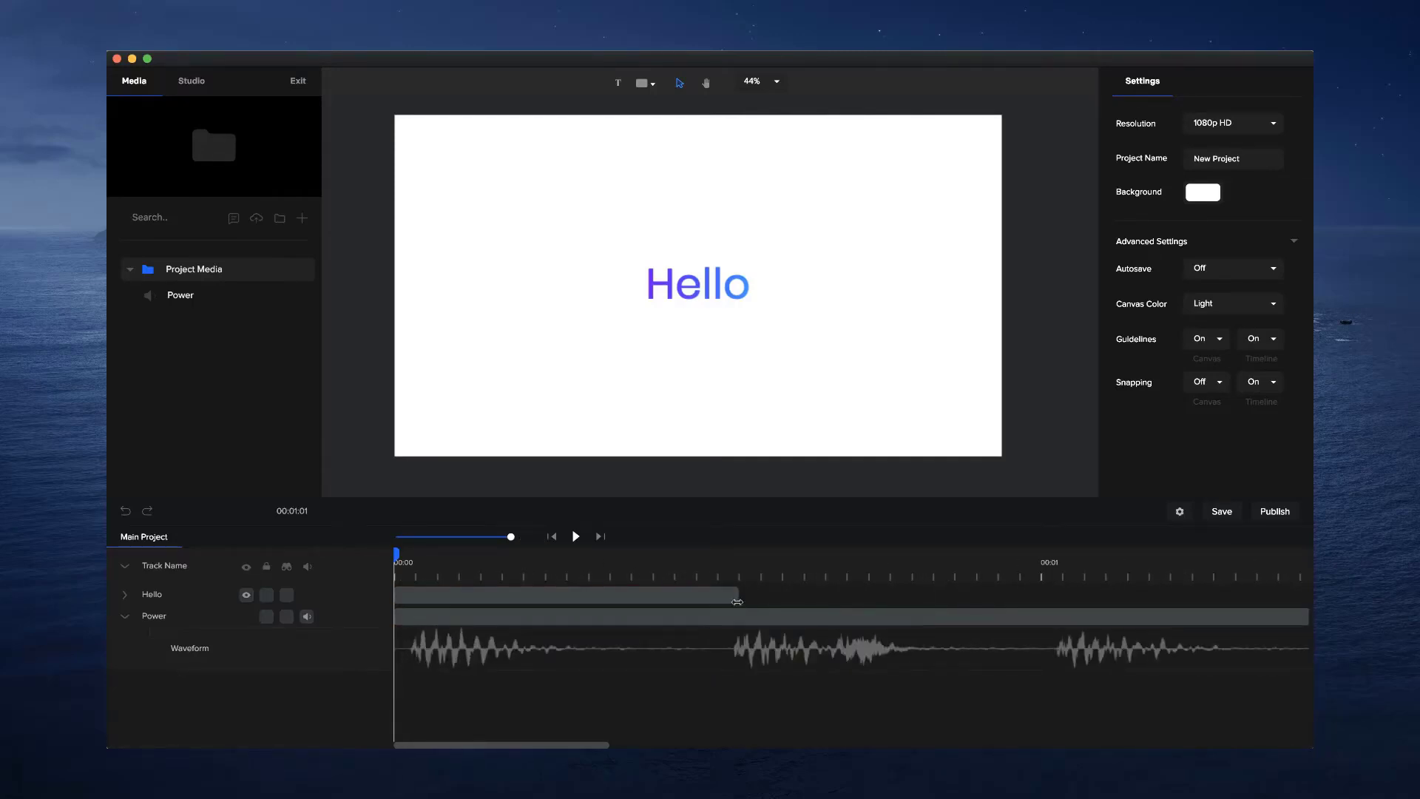
pyautogui.click(736, 596)
# Trim the start of the Hello clip to the first beat of the Power waveform
pyautogui.click(415, 576)
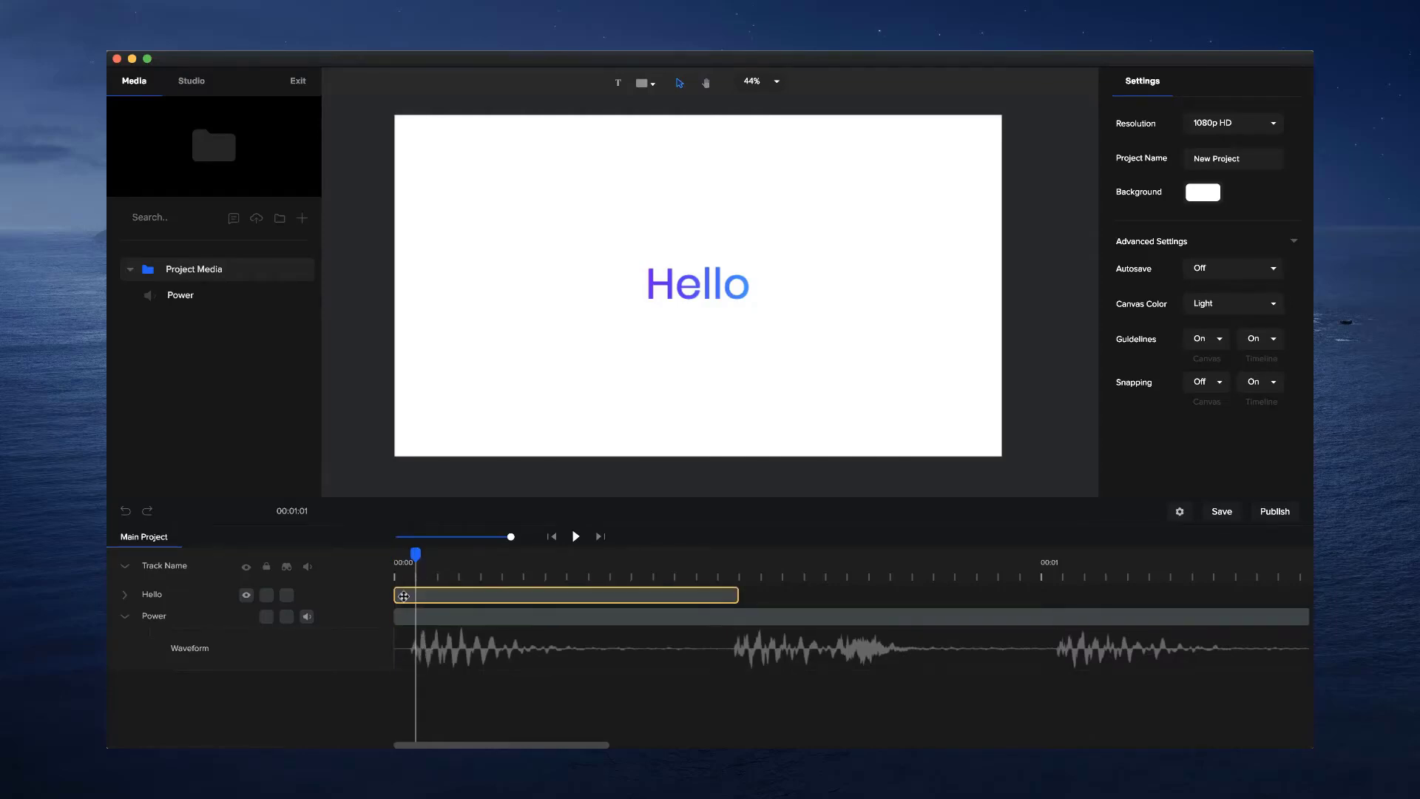
pyautogui.moveTo(397, 592); pyautogui.dragTo(384, 562)
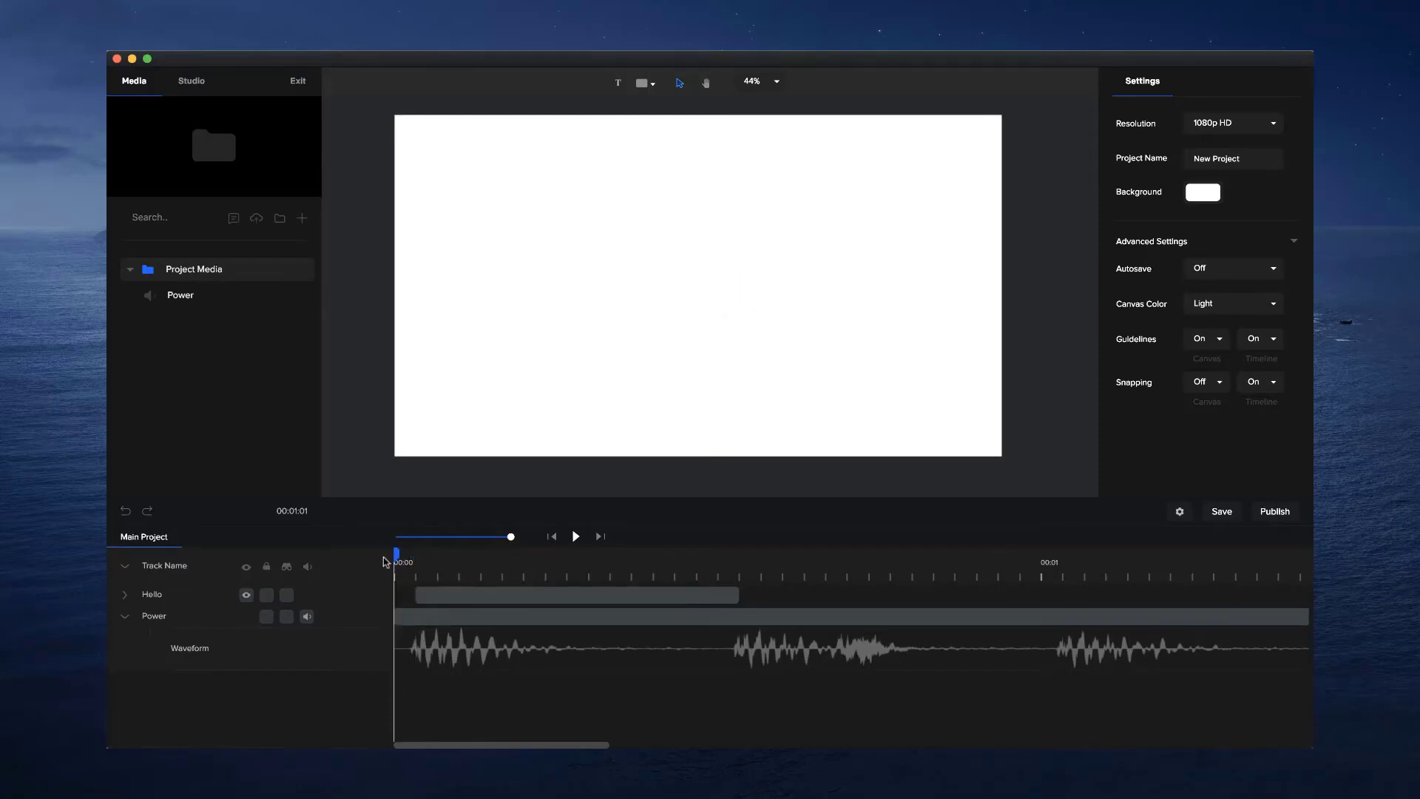
pyautogui.click(416, 560)
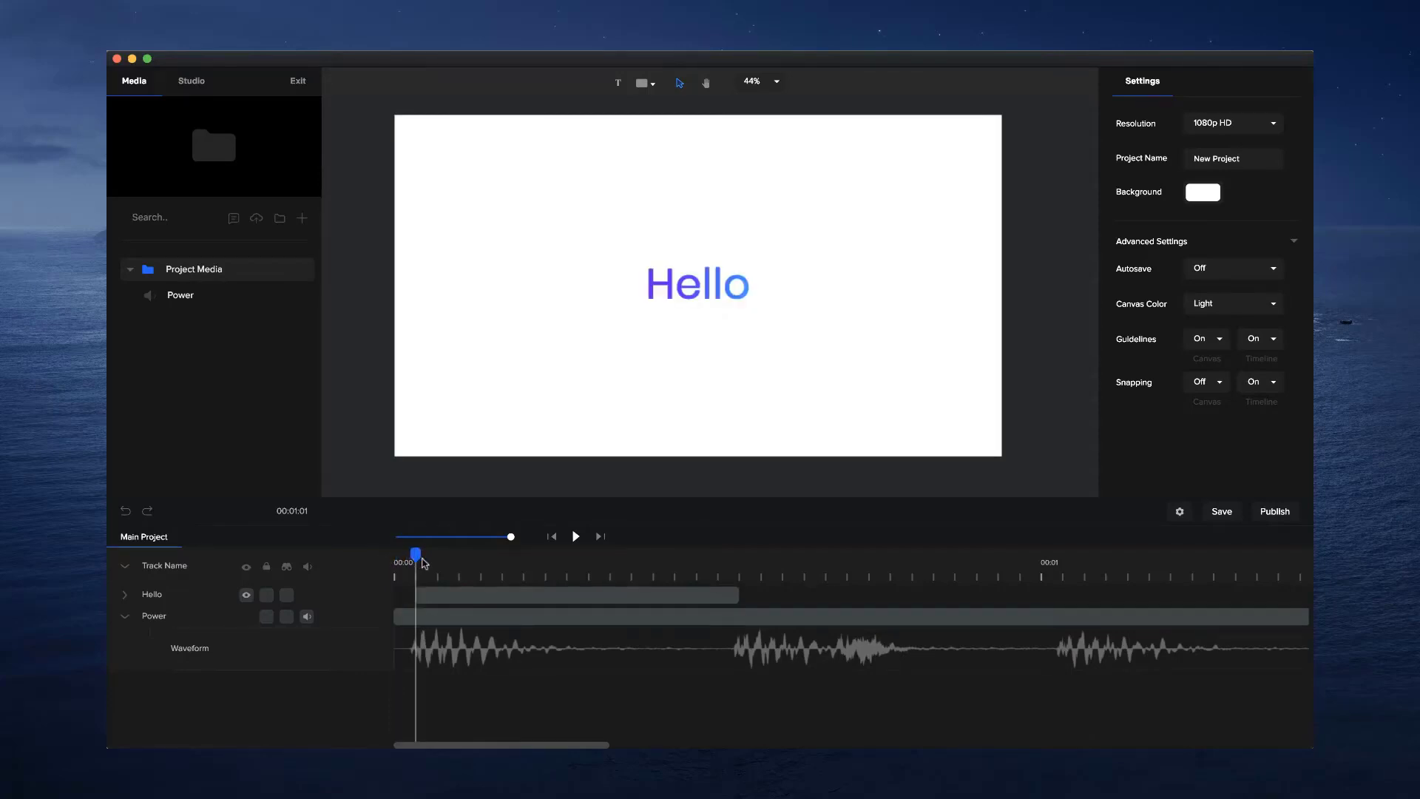
# Duplicate the Hello clip and move the copy so it starts at the second beat, where the original ends
pyautogui.moveTo(425, 564); pyautogui.dragTo(741, 562)
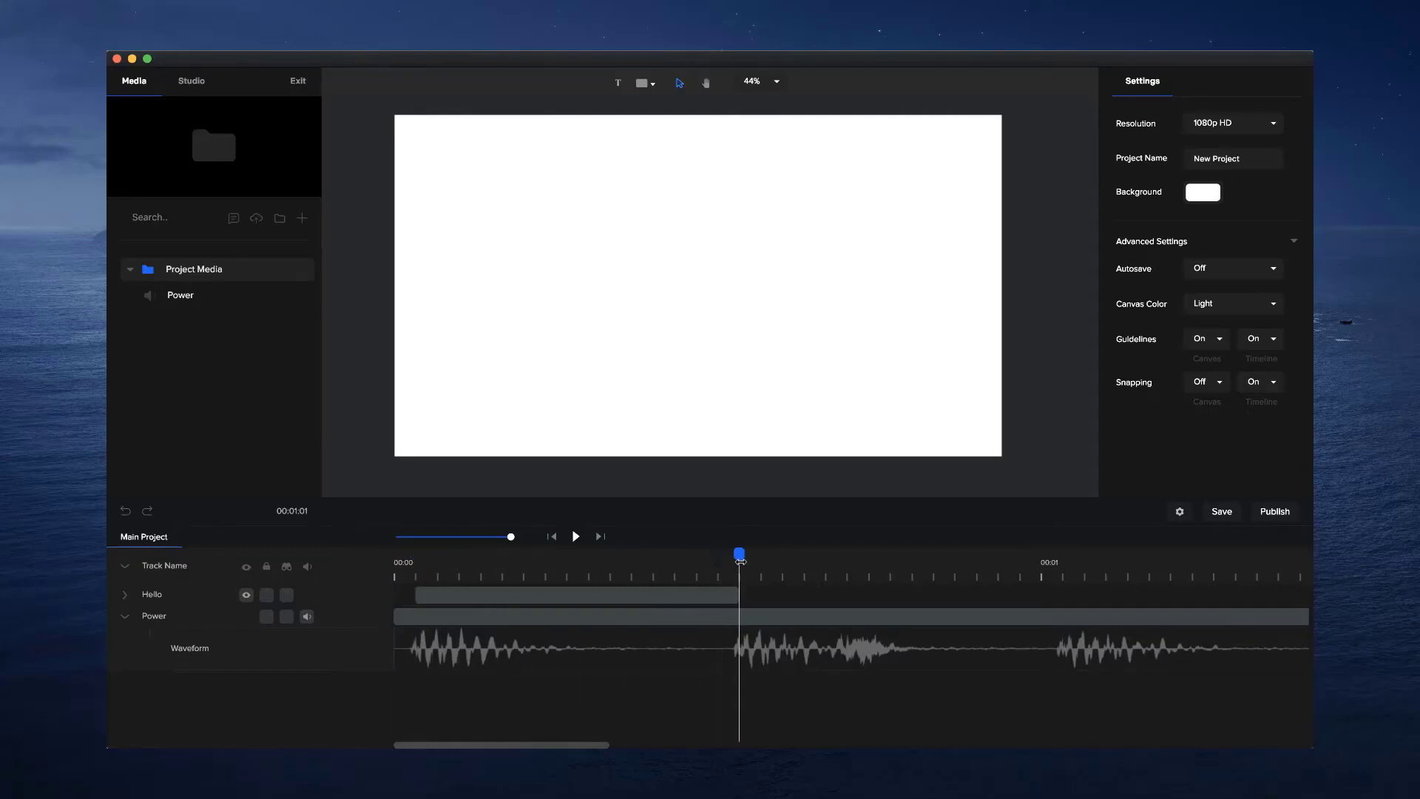
pyautogui.click(661, 595)
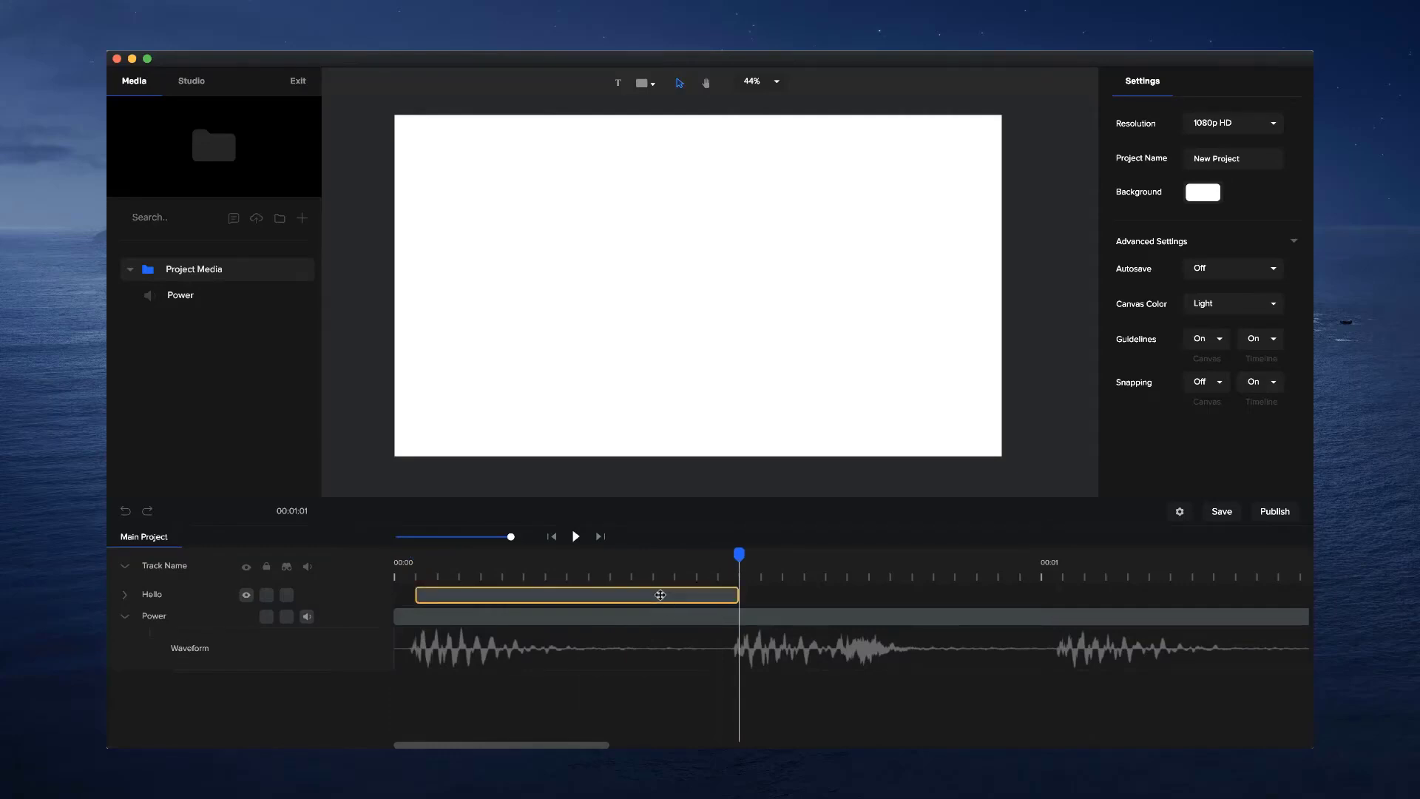
pyautogui.click(660, 595)
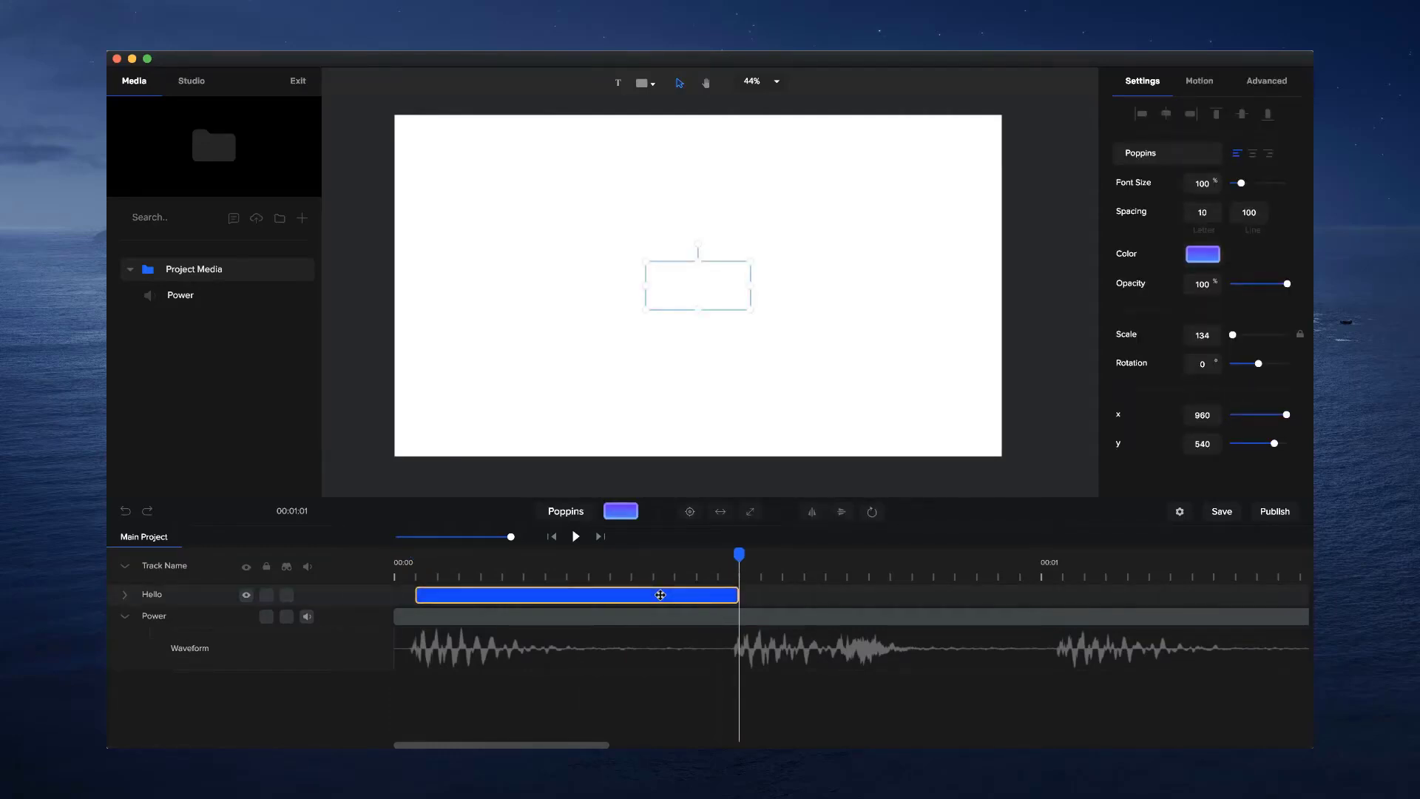
pyautogui.press('super+d')
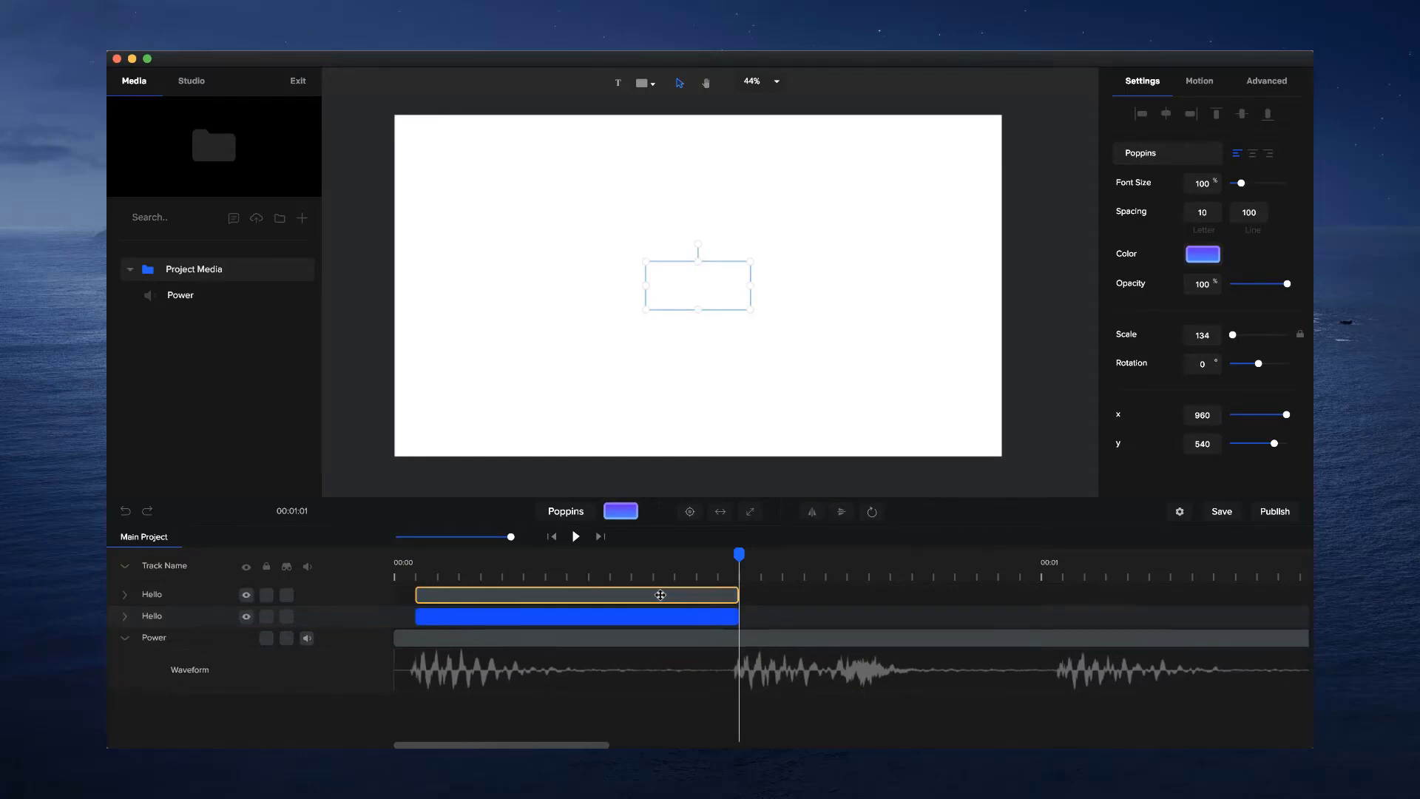
pyautogui.click(433, 593)
pyautogui.moveTo(432, 593); pyautogui.dragTo(813, 552)
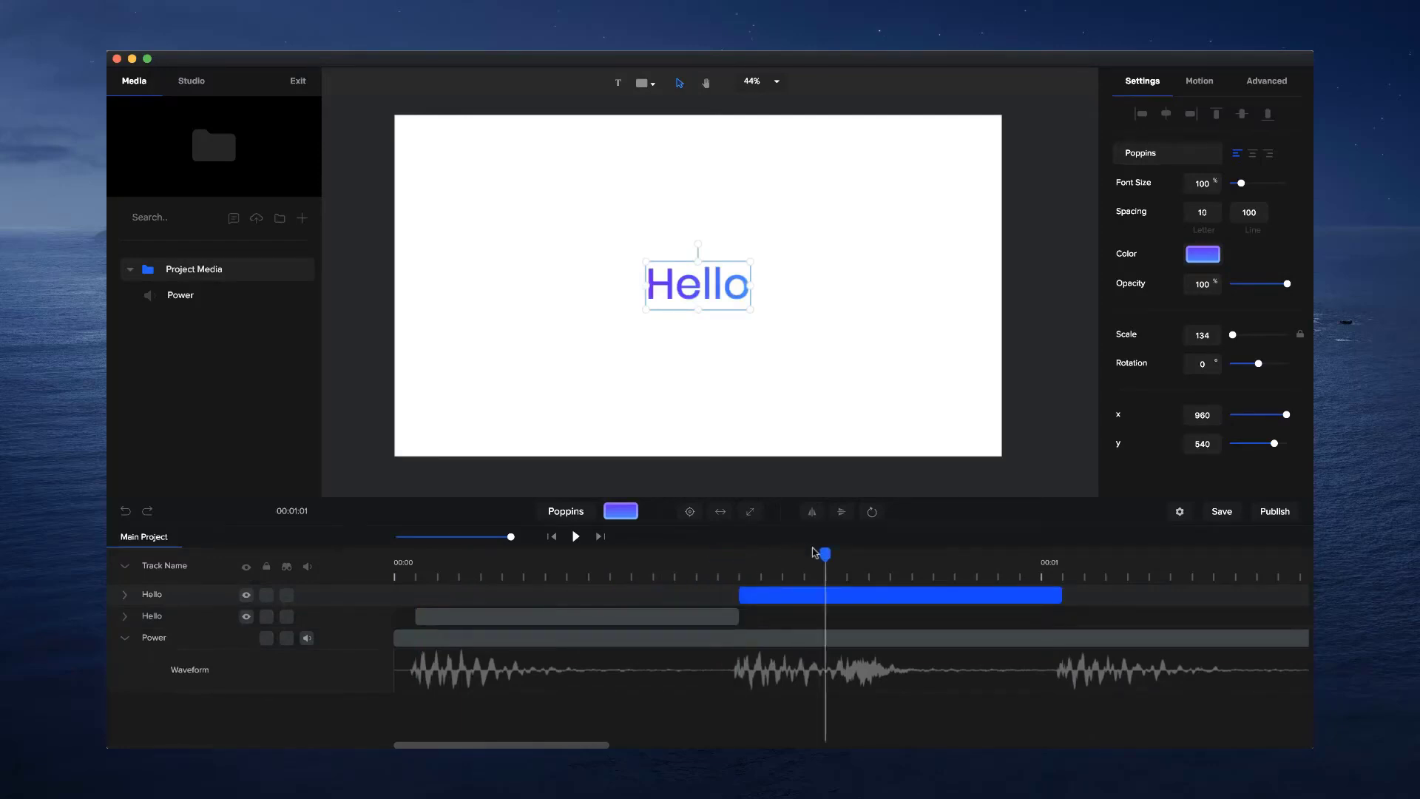
# Change the text of the duplicated Hello clip to "We"
pyautogui.doubleClick(699, 268)
pyautogui.write('We')
pyautogui.click(727, 308)
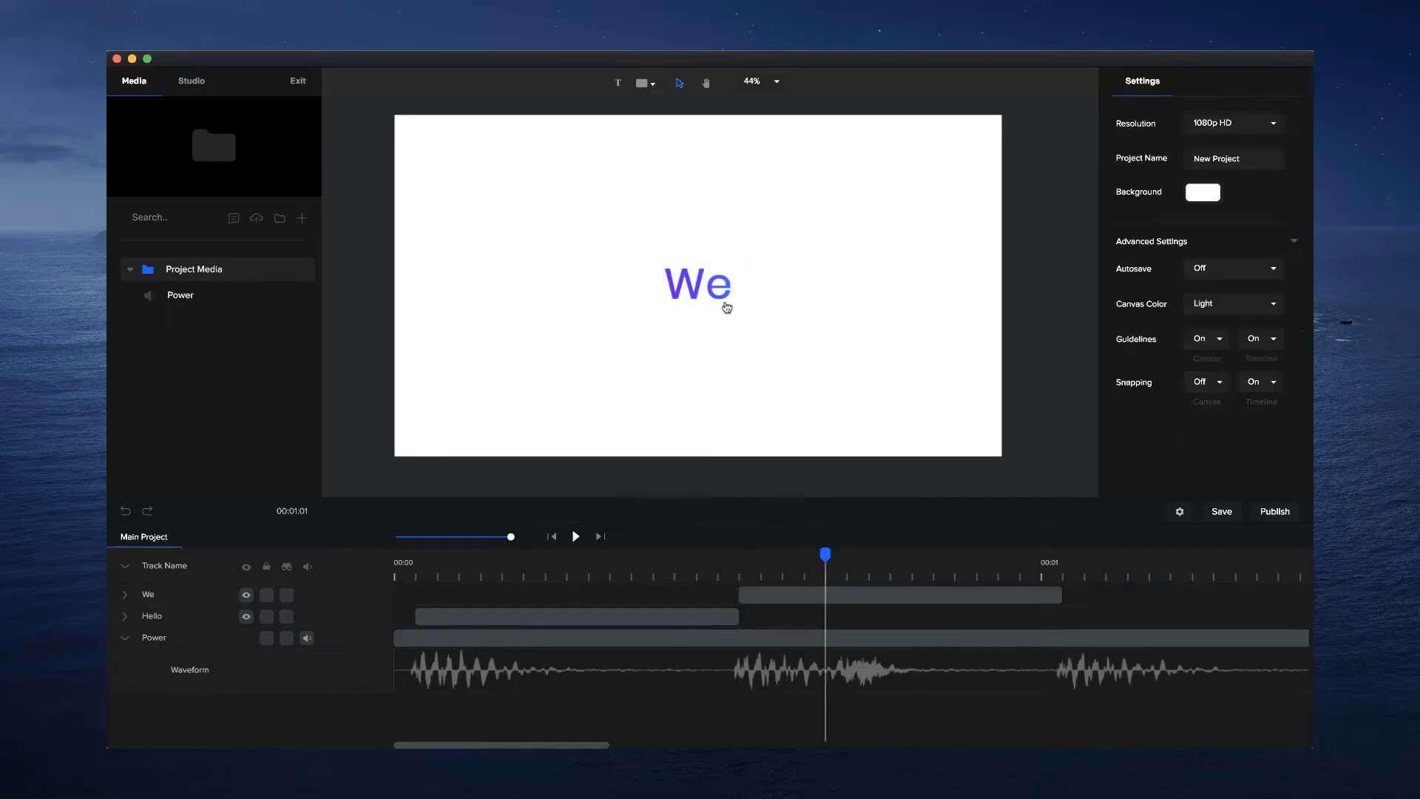
# Recolour the We text's gradient to run from deep blue #2347FF to light blue #30BDFF
pyautogui.click(727, 306)
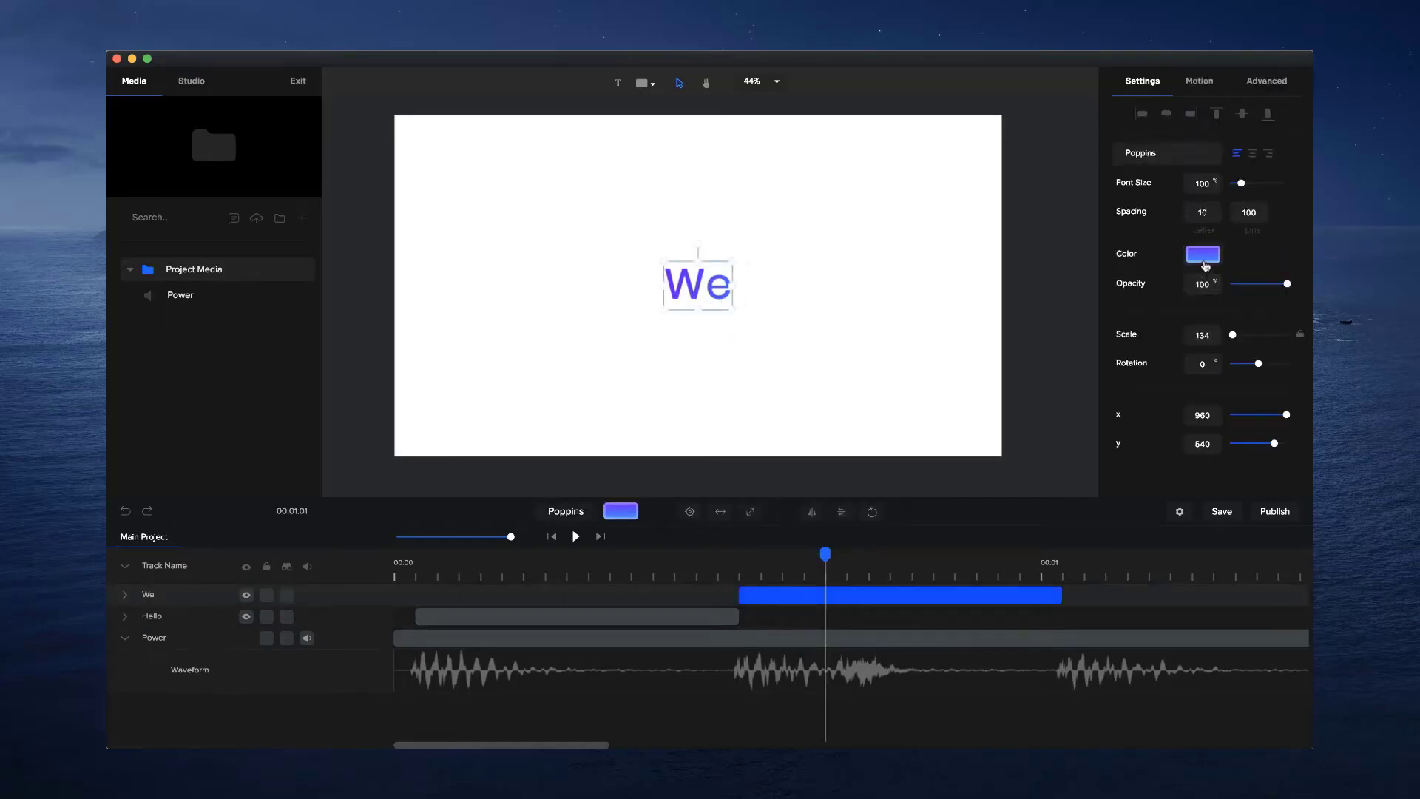
pyautogui.click(1204, 255)
pyautogui.moveTo(1235, 258); pyautogui.dragTo(1229, 258)
pyautogui.moveTo(1259, 201); pyautogui.dragTo(1267, 144)
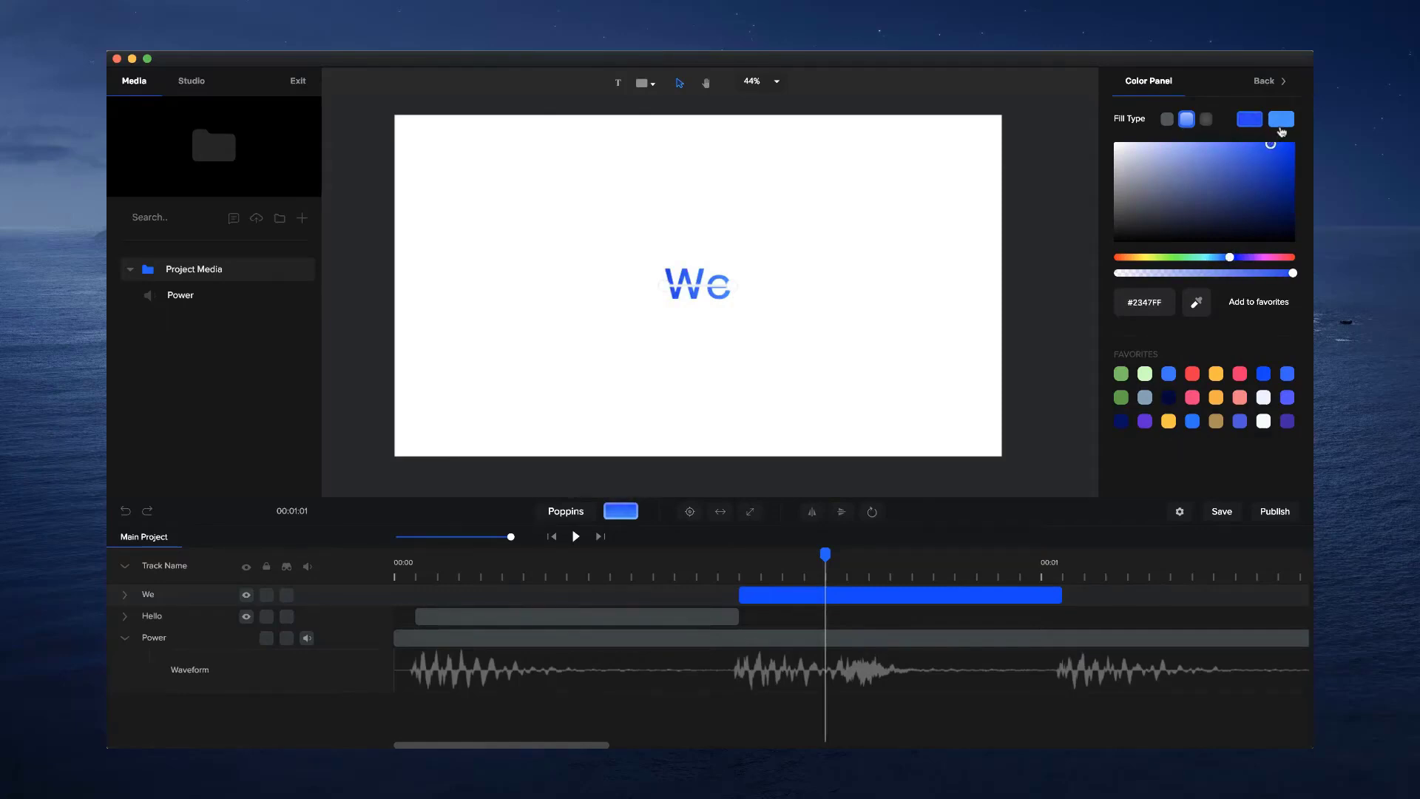
pyautogui.moveTo(1205, 264); pyautogui.dragTo(1214, 261)
pyautogui.click(1270, 151)
pyautogui.moveTo(1270, 150); pyautogui.dragTo(1262, 144)
pyautogui.scroll(3, 801, 238)
pyautogui.scroll(-3, 802, 238)
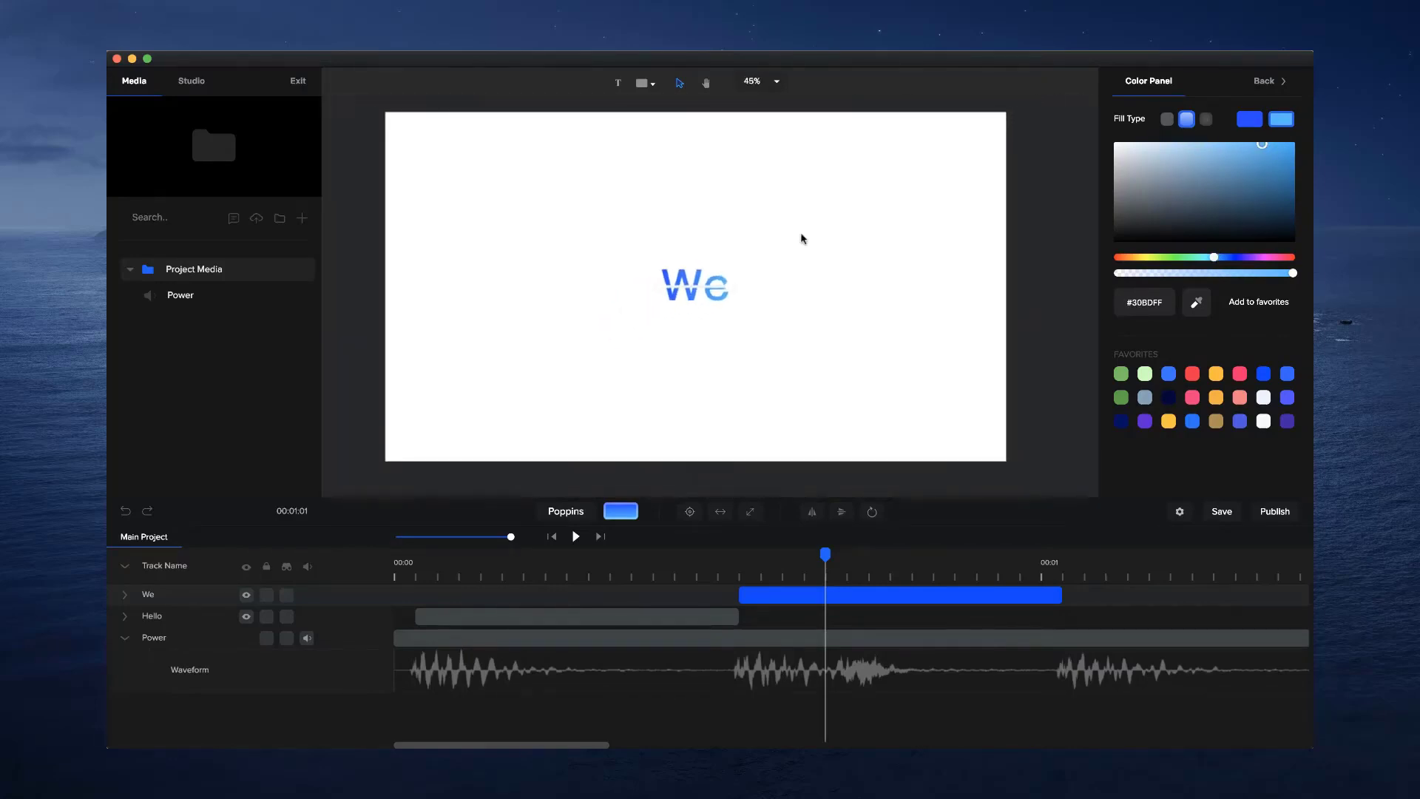
pyautogui.click(756, 375)
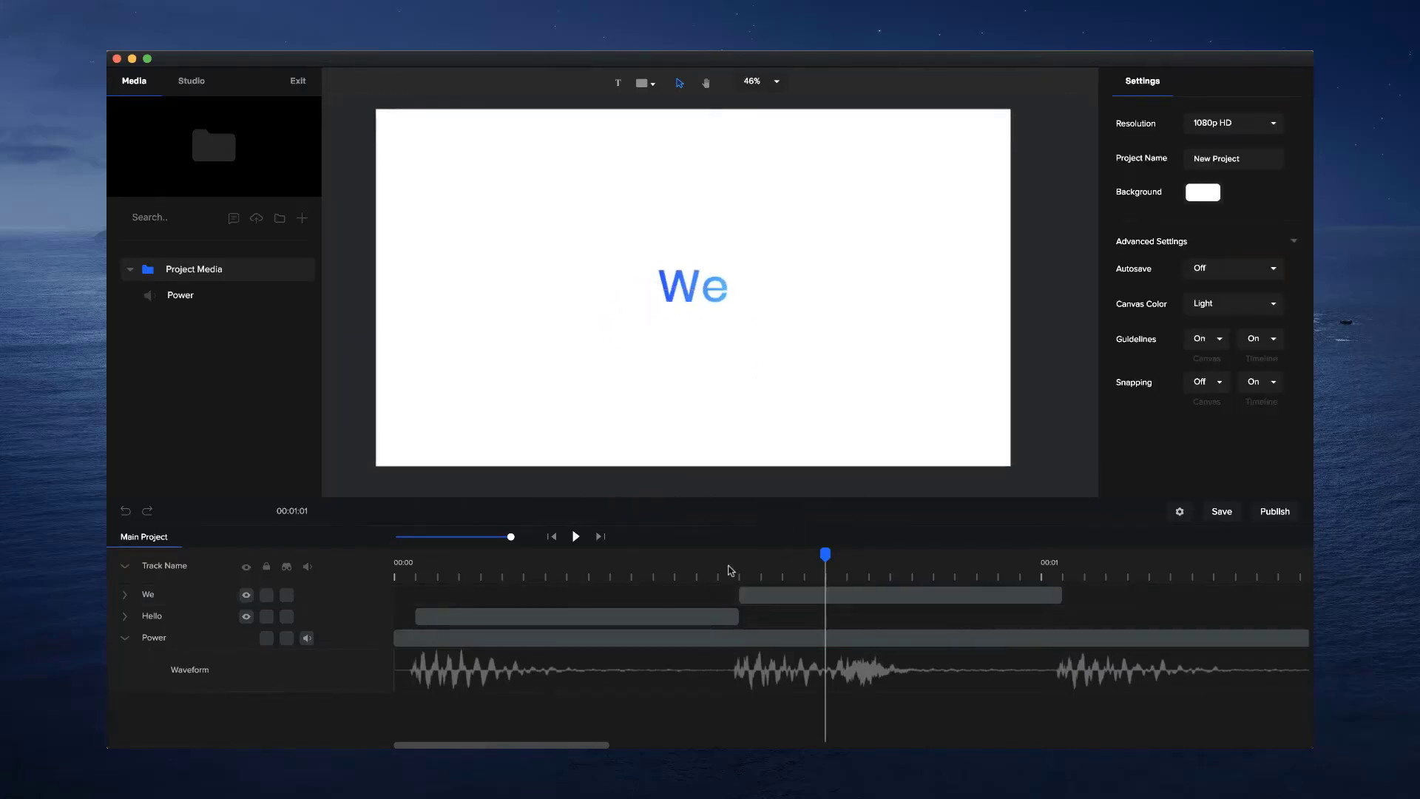
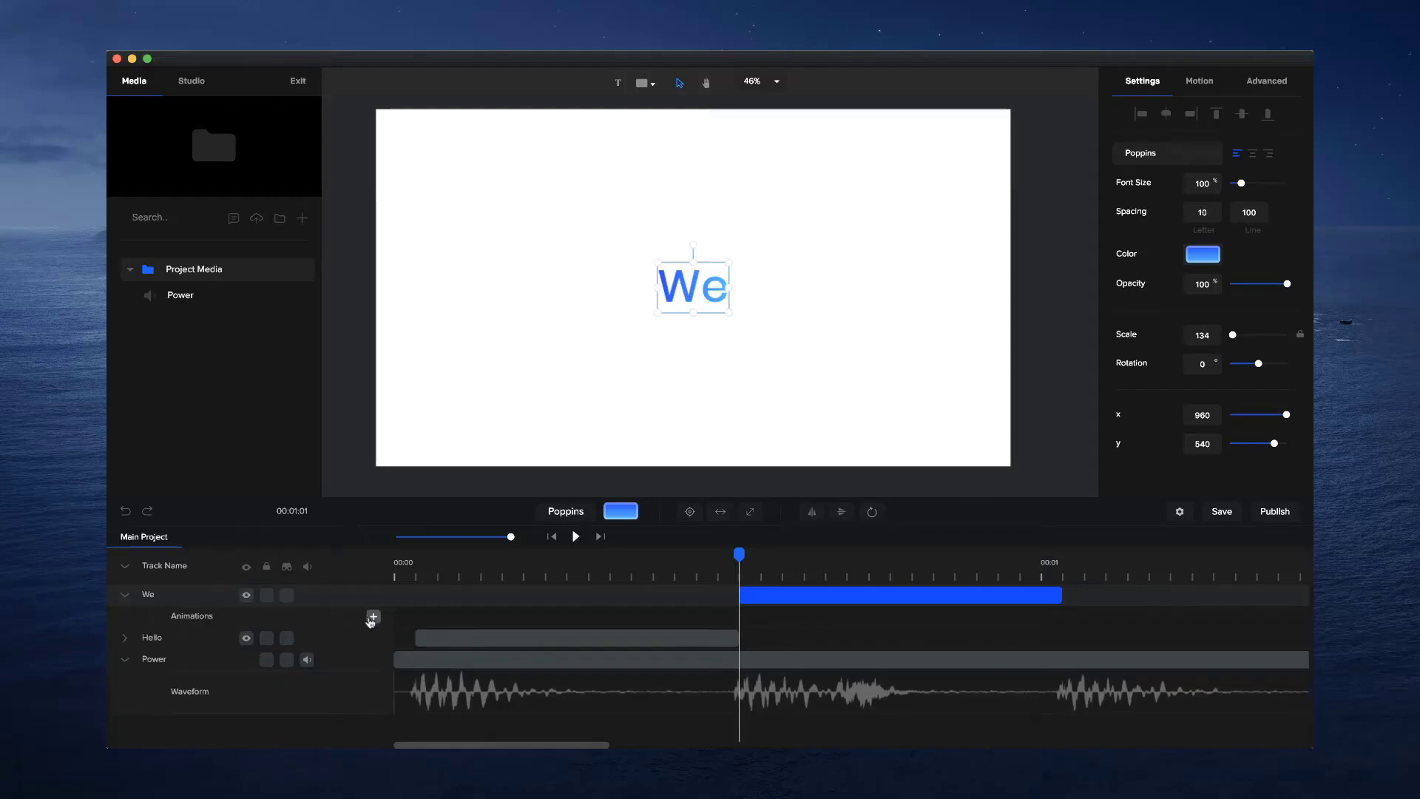
# Add a Position animation to the We clip and shorten it to about the first third of the clip
pyautogui.click(372, 617)
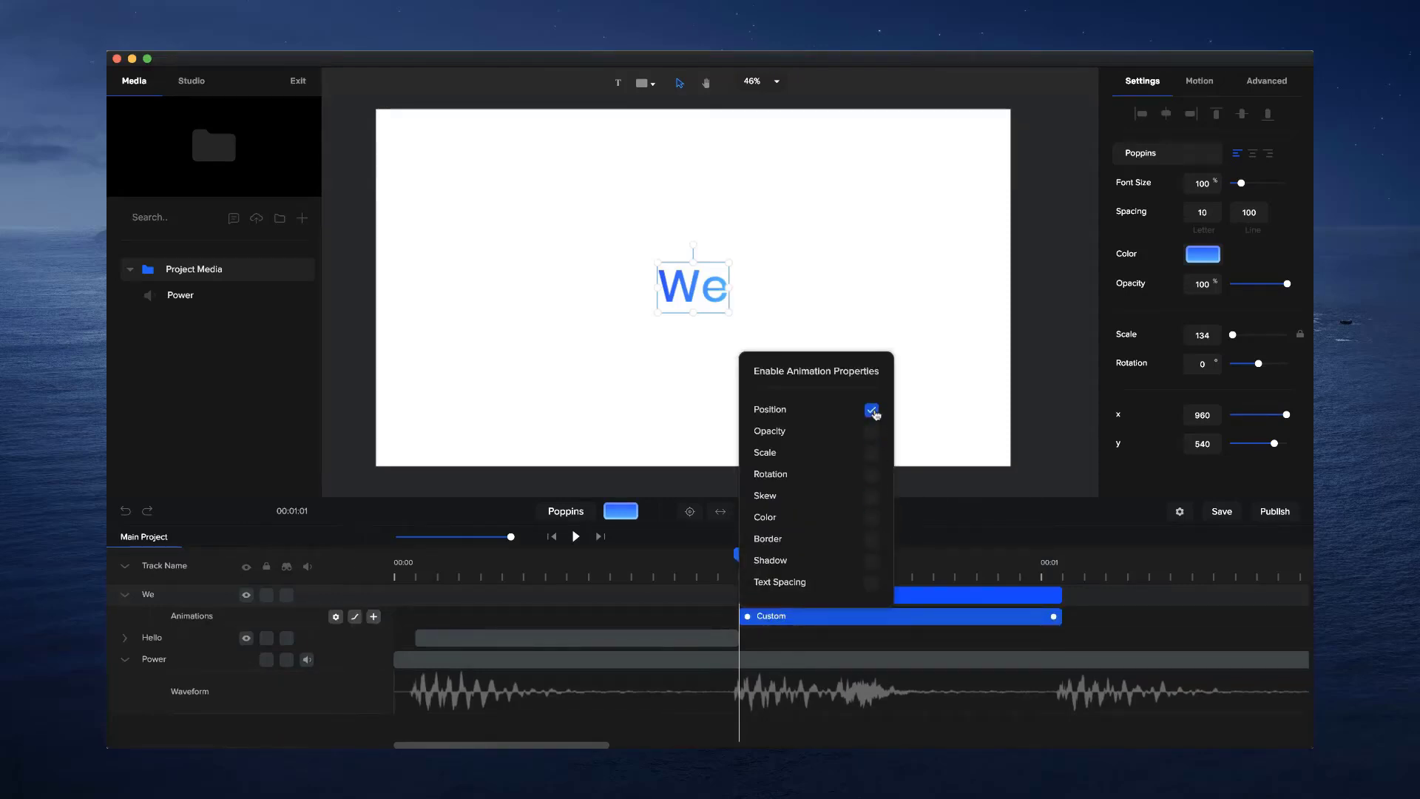
pyautogui.click(999, 659)
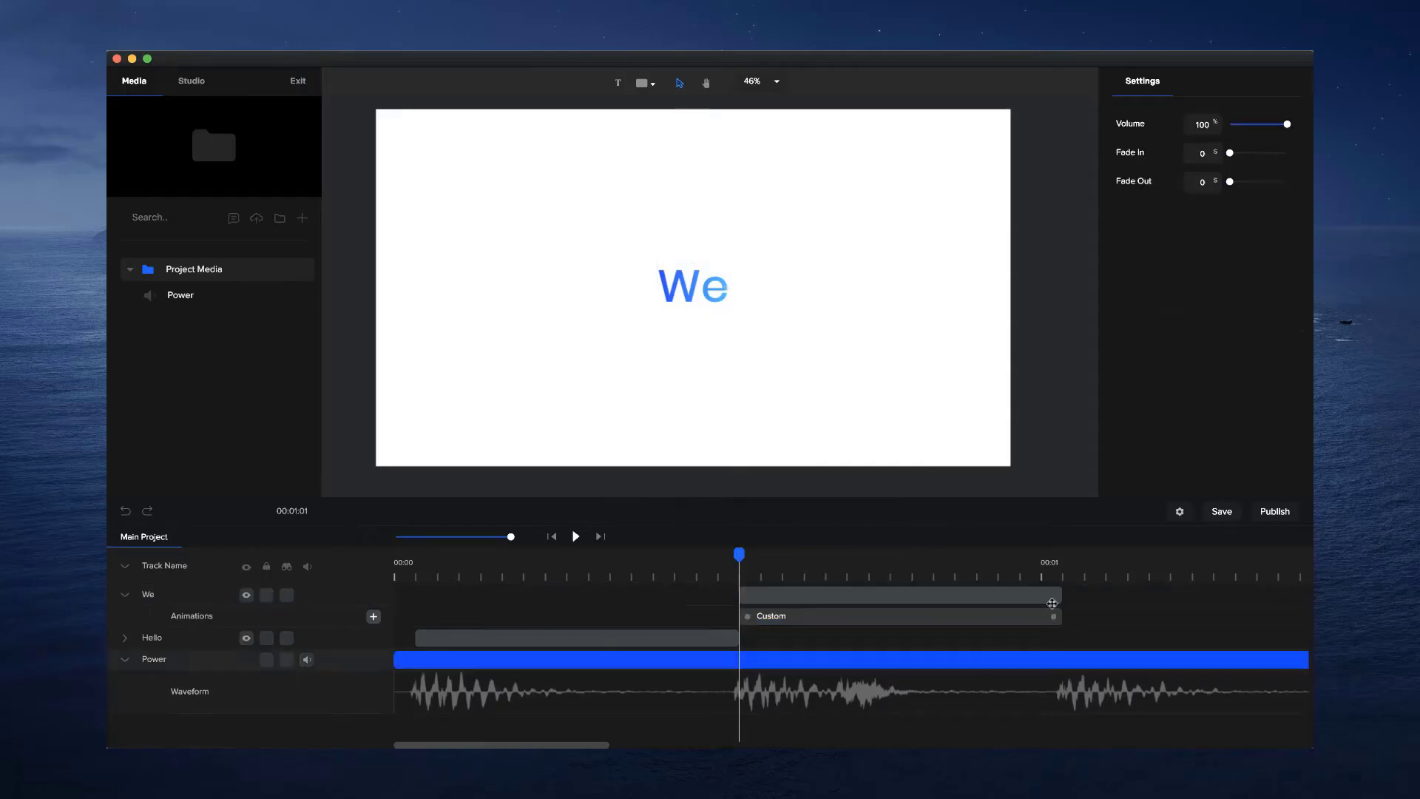
pyautogui.click(1030, 618)
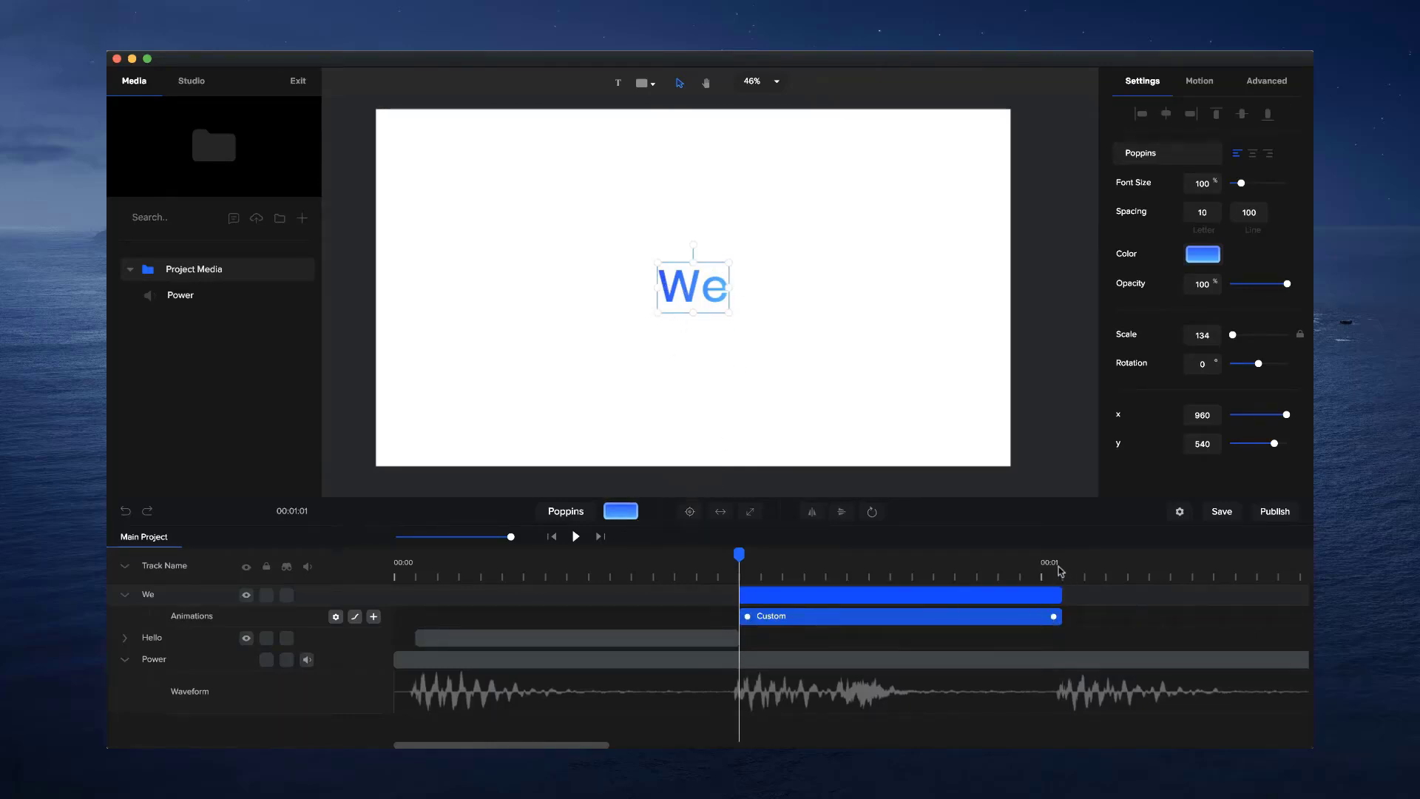
pyautogui.moveTo(1049, 618); pyautogui.dragTo(842, 624)
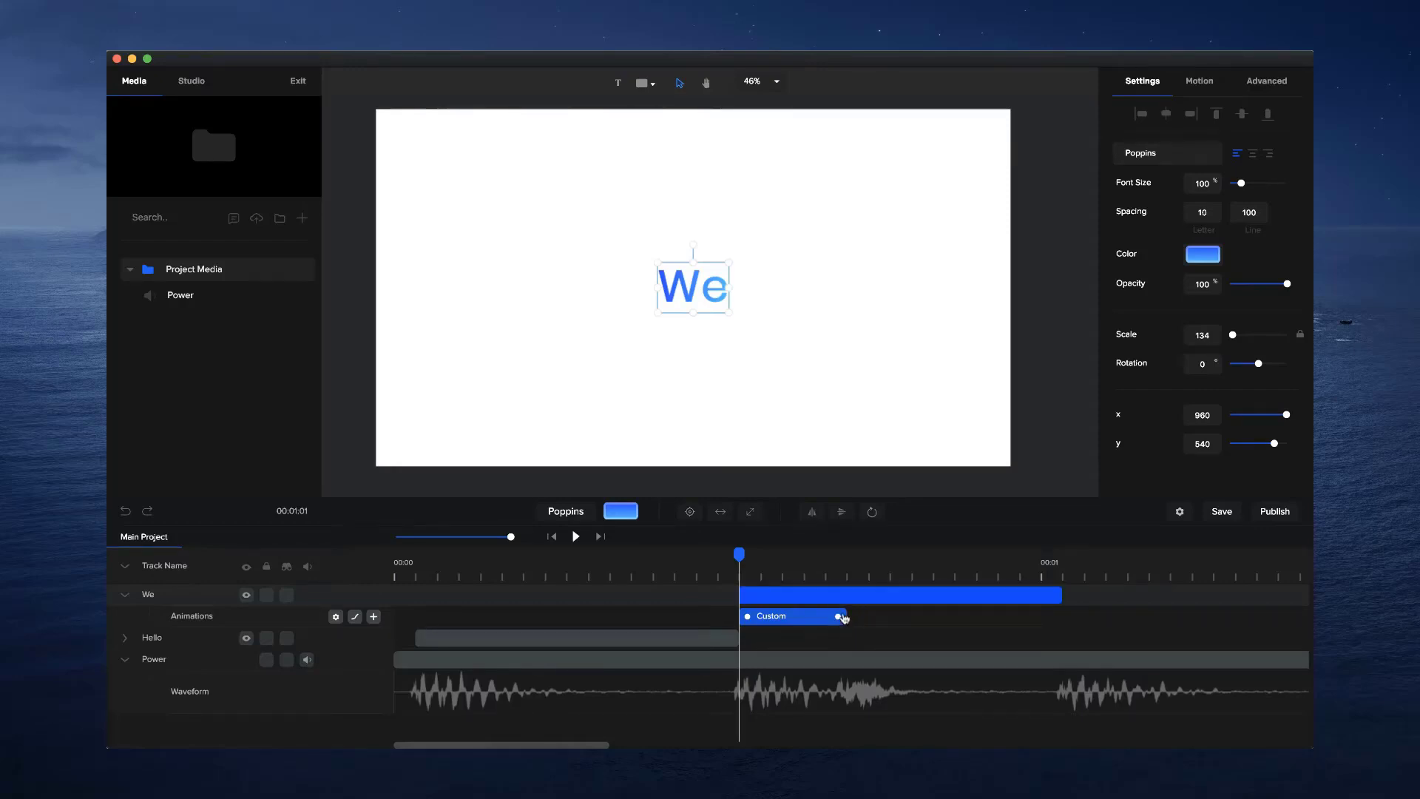
# At the end of the position animation, move the We text left along the canvas to x 790
pyautogui.click(848, 567)
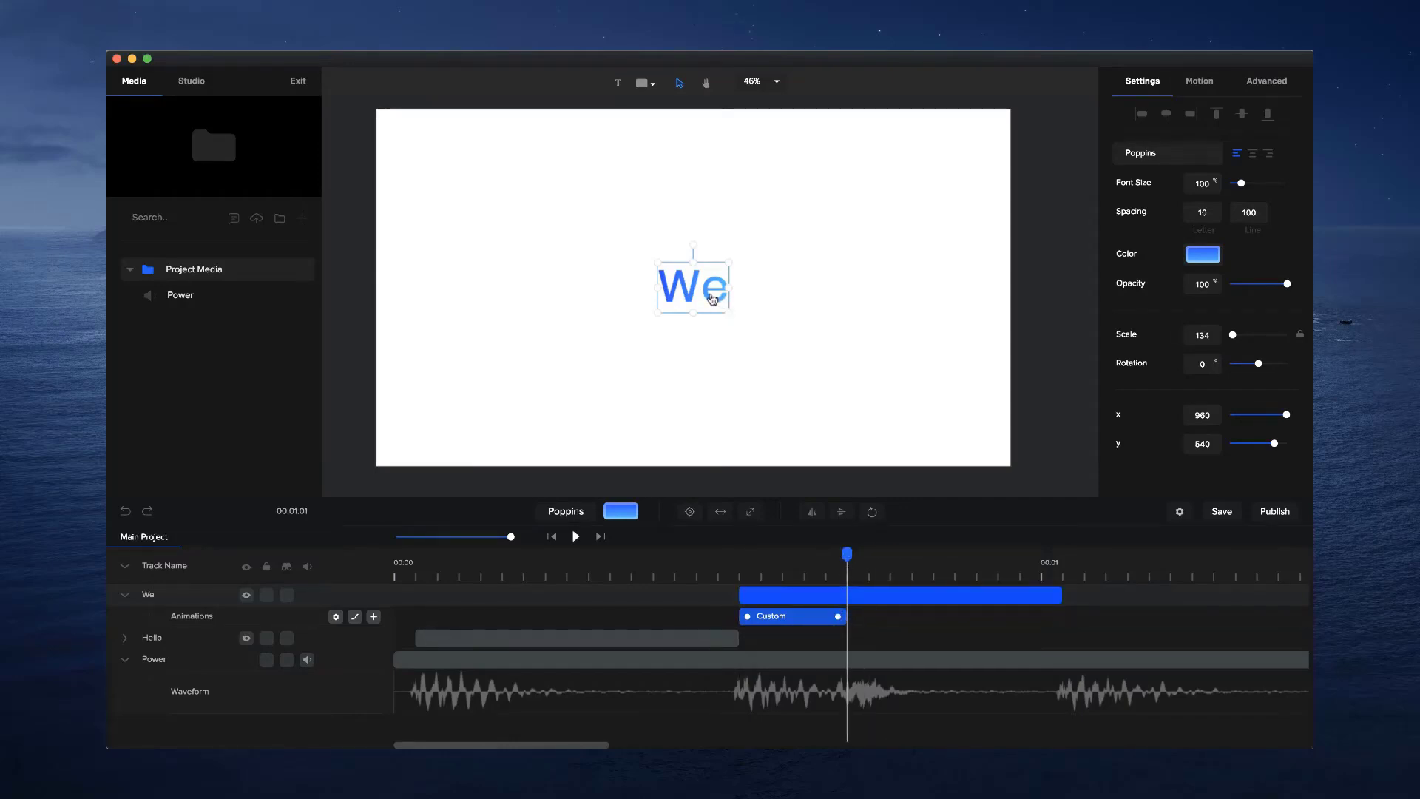
pyautogui.hotkey('shift', 'Left')
pyautogui.hotkey('shift', 'Left')
pyautogui.hotkey('shift', 'Left')
pyautogui.hotkey('shift', 'Left')
pyautogui.hotkey('shift', 'Left')
pyautogui.hotkey('shift', 'Left')
pyautogui.hotkey('shift', 'Left')
pyautogui.hotkey('shift', 'Left')
pyautogui.hotkey('shift', 'Left')
pyautogui.hotkey('shift', 'Left')
pyautogui.hotkey('shift', 'Left')
pyautogui.hotkey('shift', 'Left')
pyautogui.hotkey('shift', 'Left')
pyautogui.hotkey('shift', 'Left')
pyautogui.hotkey('shift', 'Left')
pyautogui.hotkey('shift', 'Left')
pyautogui.hotkey('shift', 'Left')
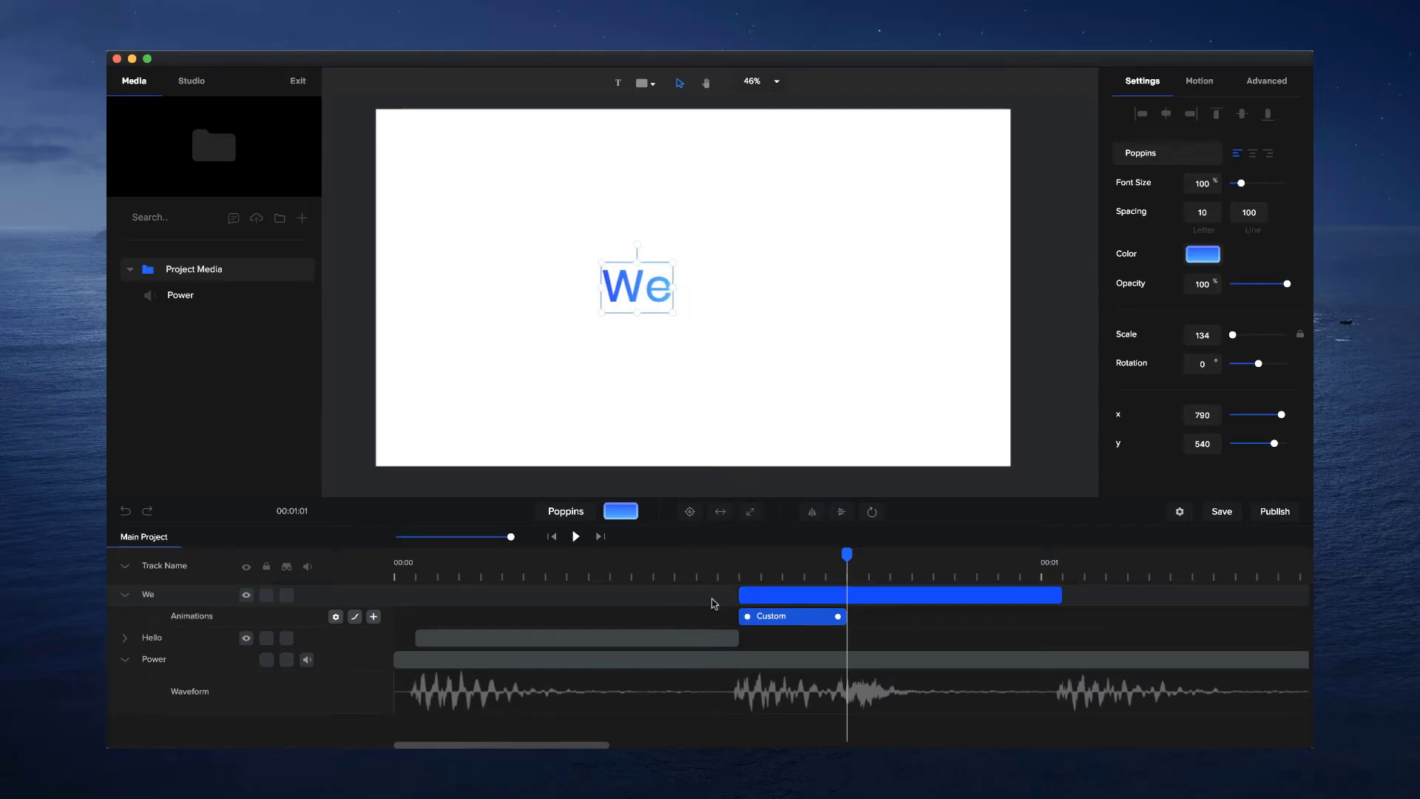
# Duplicate the We clip and delete the Custom animation from the upper copy
pyautogui.click(684, 638)
pyautogui.click(844, 598)
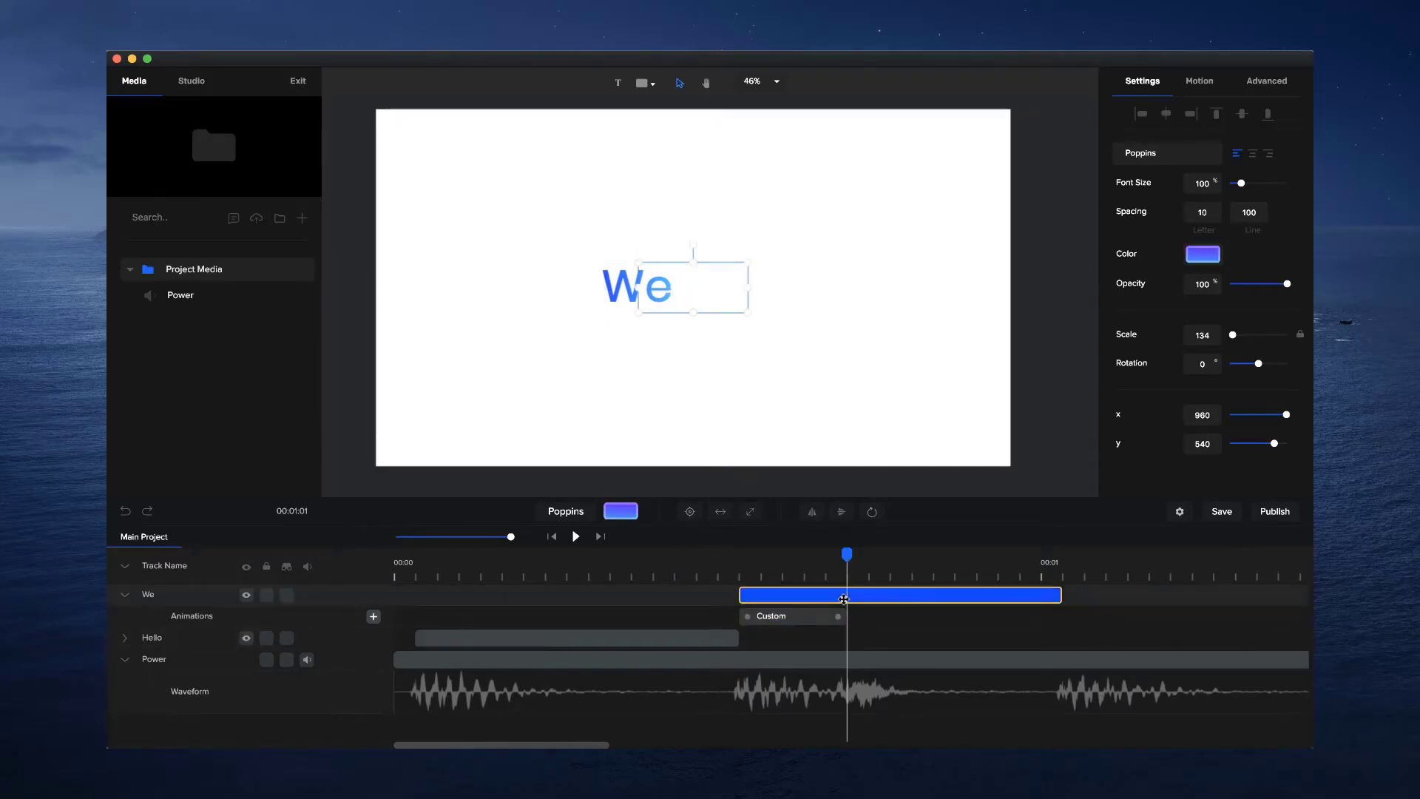
pyautogui.press('super+d')
pyautogui.click(829, 616)
pyautogui.rightClick(830, 618)
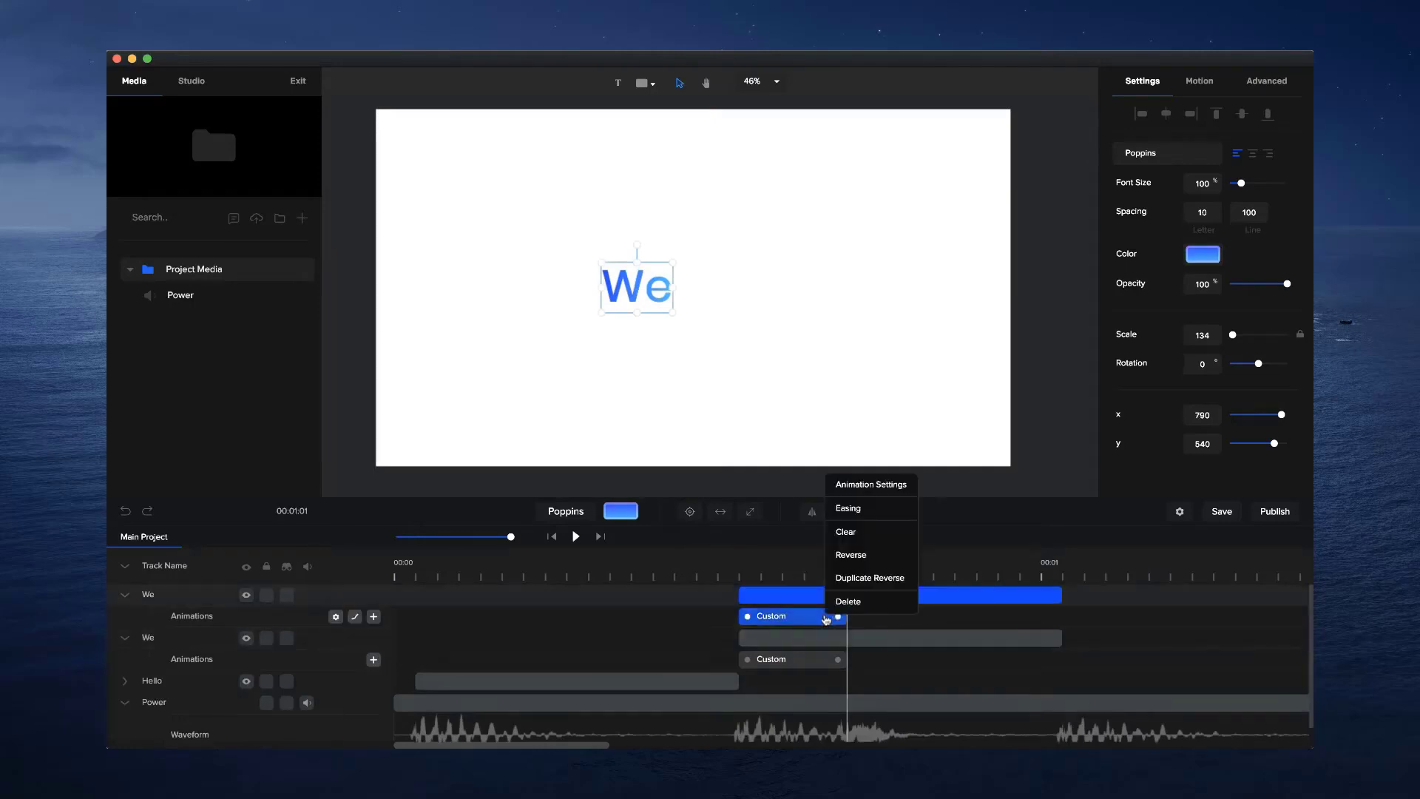
pyautogui.click(848, 602)
# Trim the upper We clip to start where the lower clip's animation ends, and change its text to "are"
pyautogui.click(779, 592)
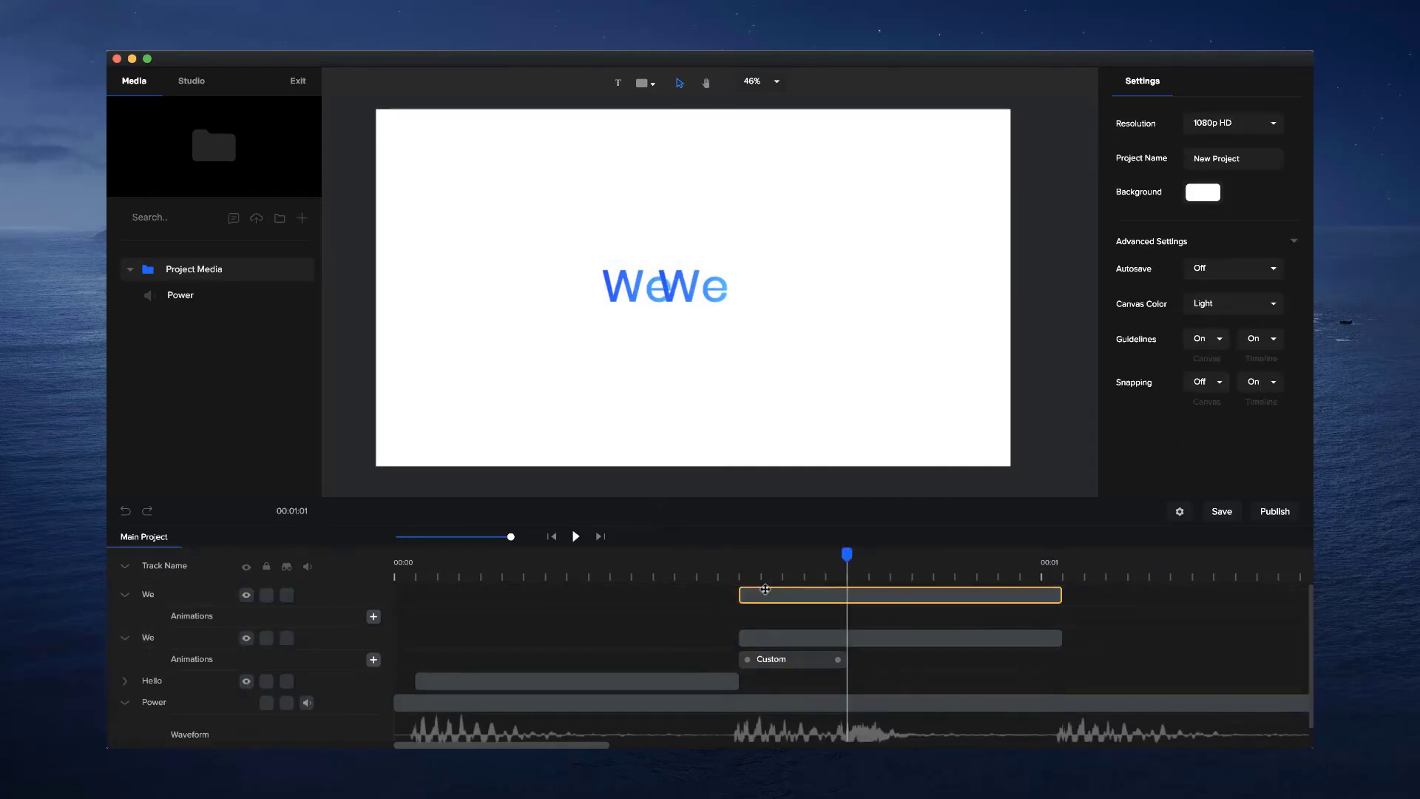
pyautogui.moveTo(740, 592); pyautogui.dragTo(842, 596)
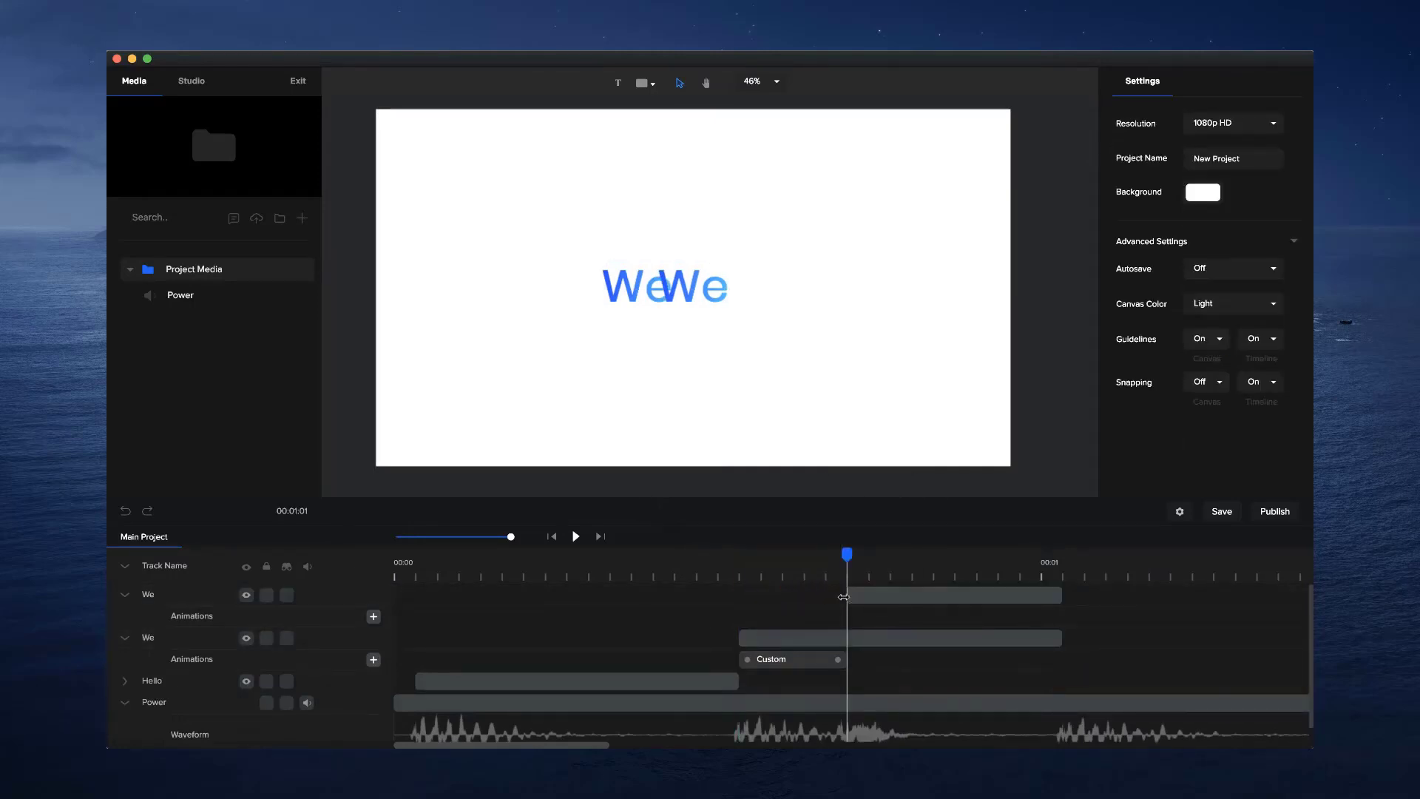
pyautogui.click(847, 597)
pyautogui.moveTo(703, 285); pyautogui.dragTo(736, 283)
pyautogui.doubleClick(735, 283)
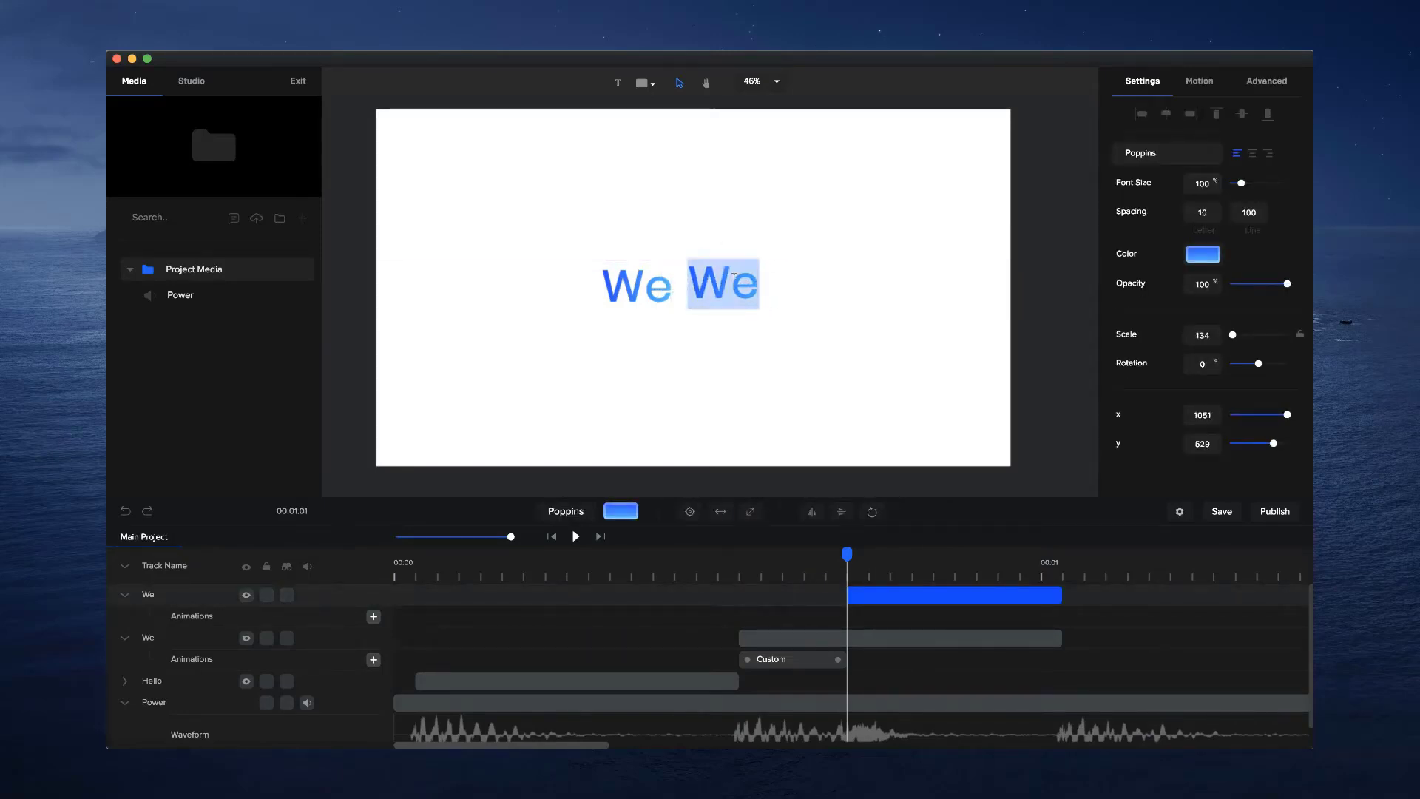
pyautogui.write('are')
pyautogui.click(799, 304)
# Align the are text level with We, and move We closer to it at x 816 so they read as a phrase
pyautogui.click(747, 287)
pyautogui.moveTo(747, 287); pyautogui.dragTo(759, 288)
pyautogui.click(647, 293)
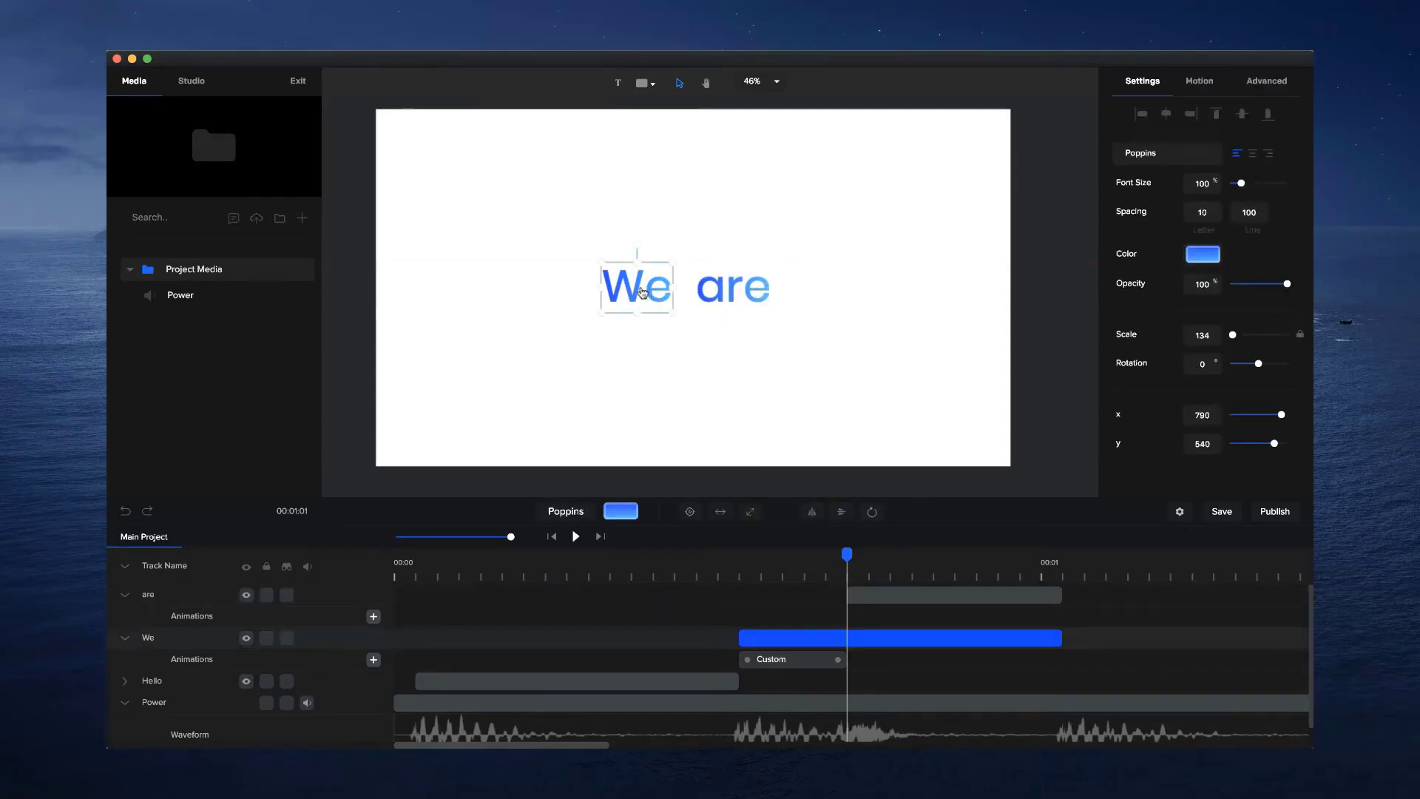
pyautogui.moveTo(643, 288); pyautogui.dragTo(650, 288)
pyautogui.click(691, 336)
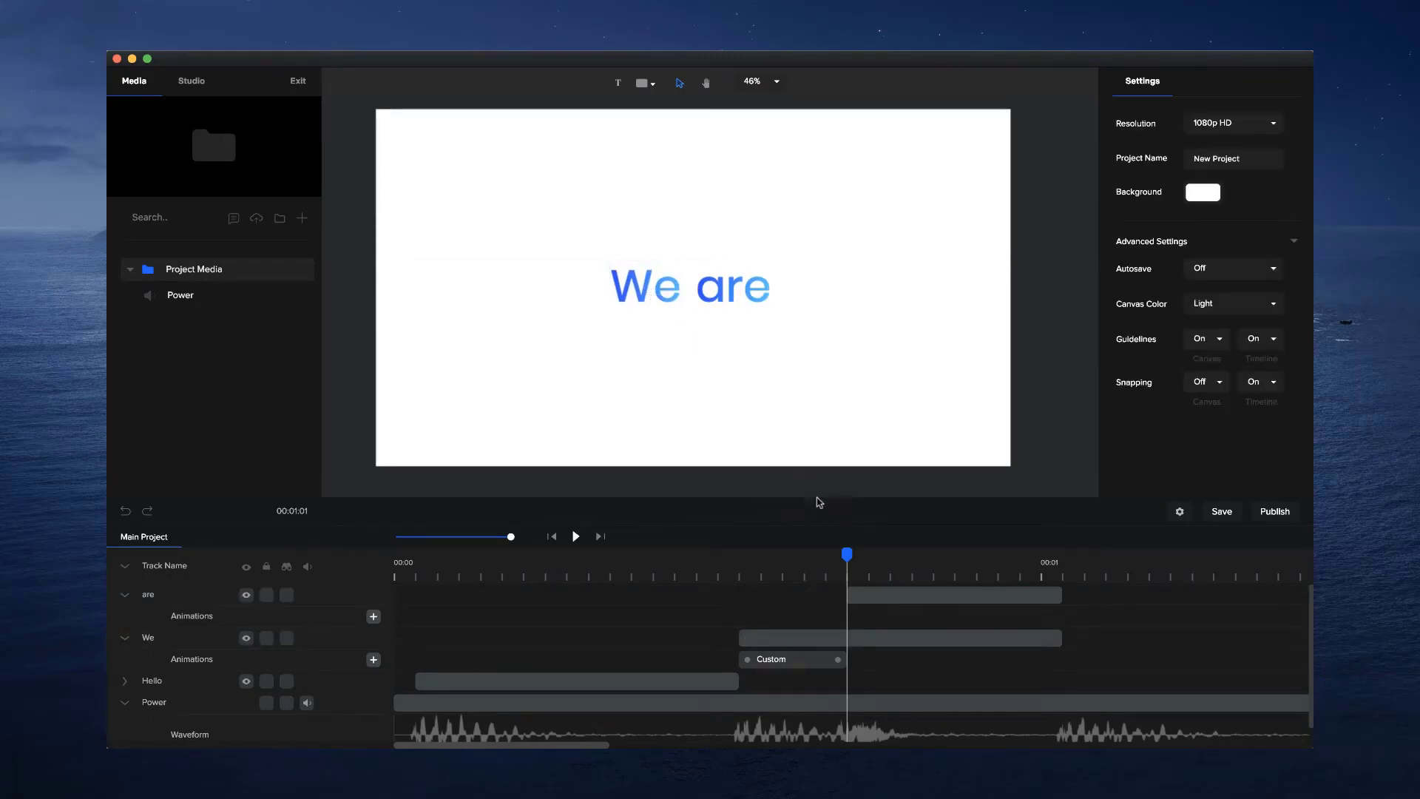
# Preview the clips and extend the We clip's position animation by about two frames
pyautogui.moveTo(845, 557); pyautogui.dragTo(1036, 556)
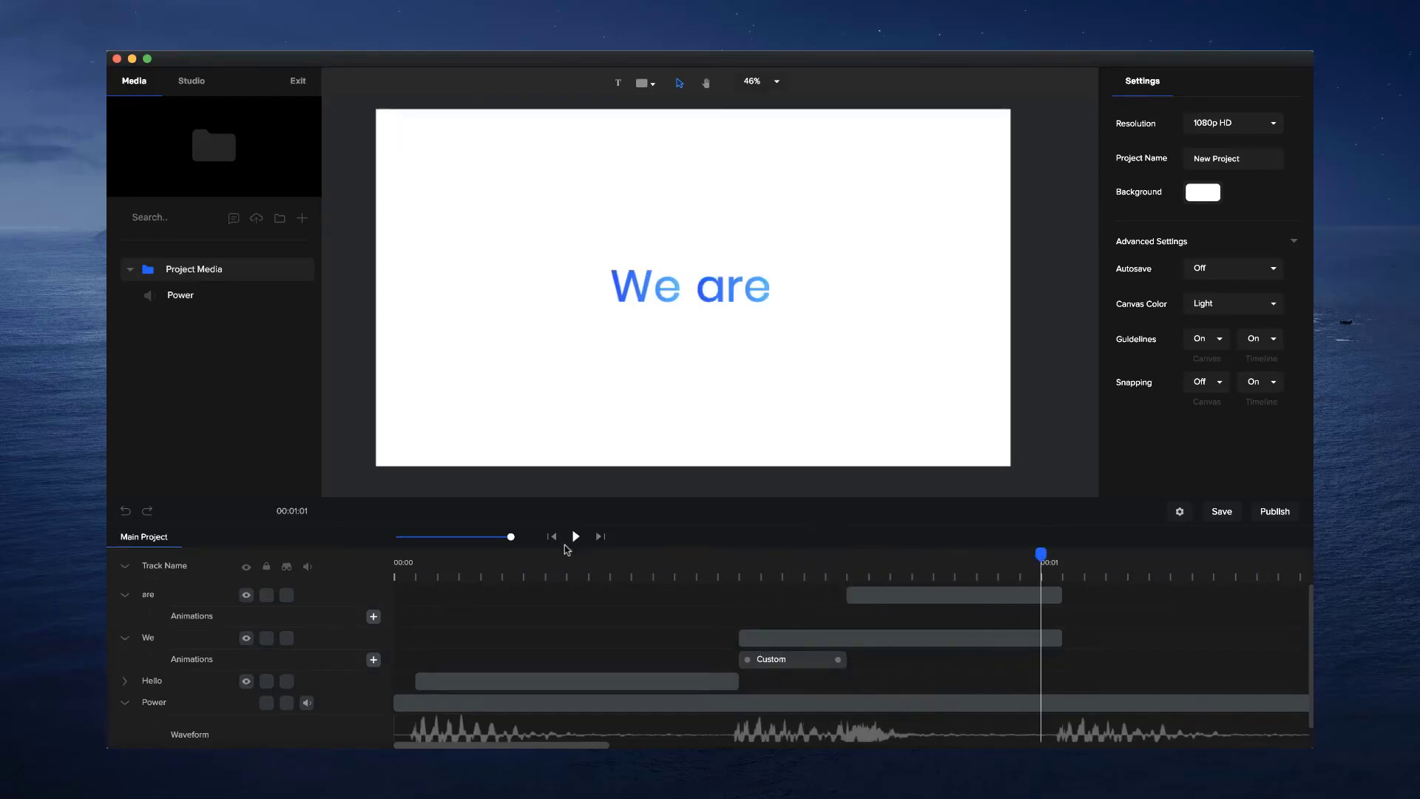
pyautogui.click(576, 537)
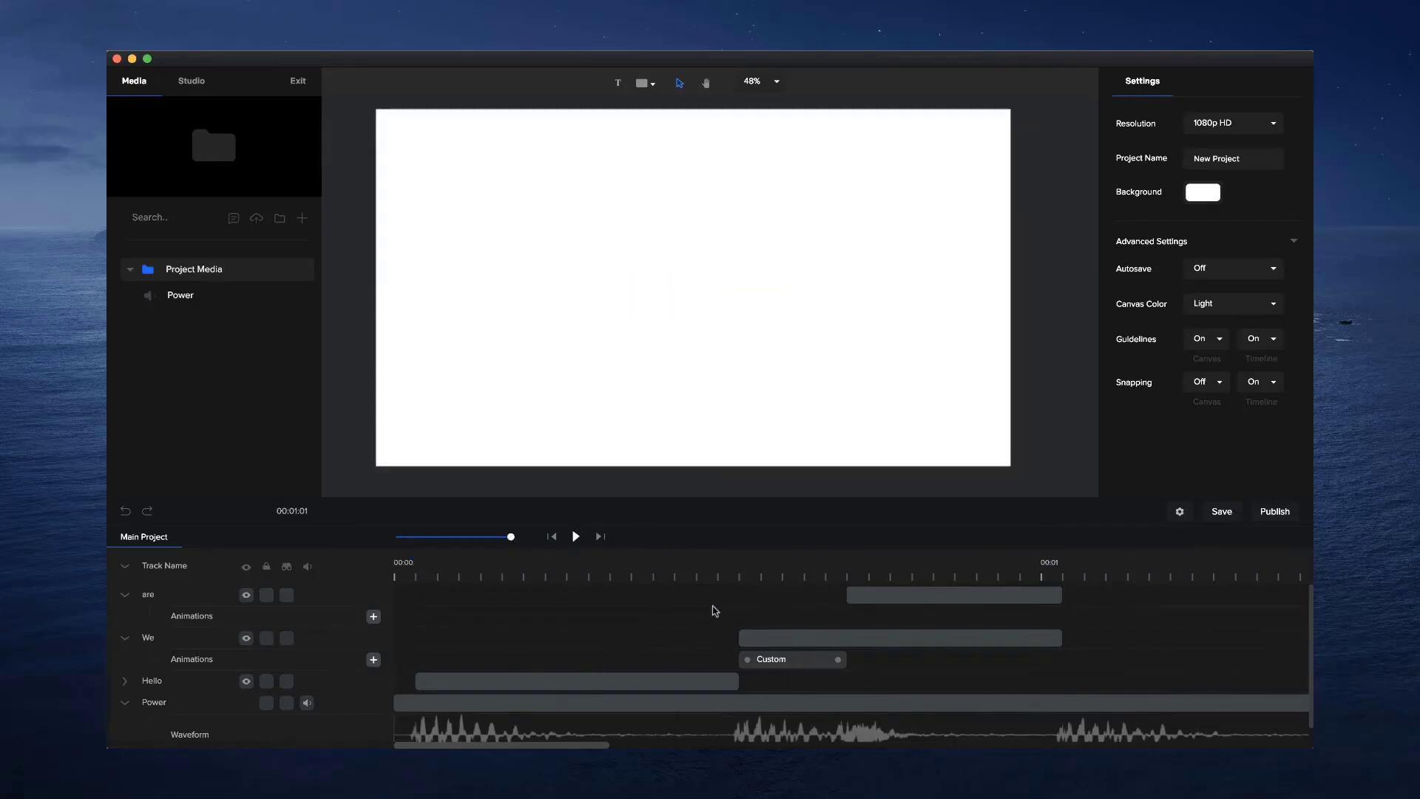
pyautogui.click(839, 662)
pyautogui.moveTo(841, 664); pyautogui.dragTo(888, 659)
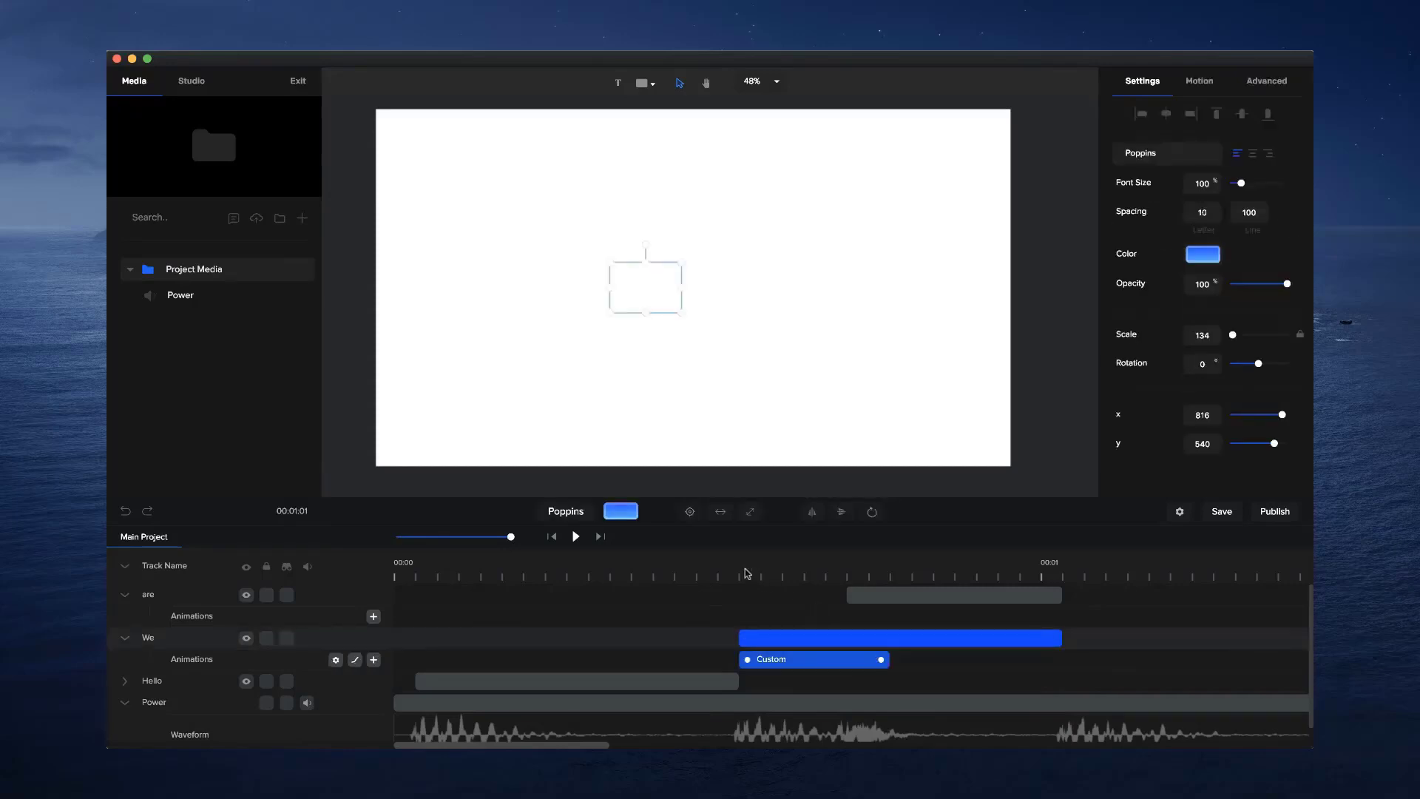
# Play the sequence from the beginning to check the word timing and the We movement
pyautogui.click(745, 571)
pyautogui.moveTo(761, 562); pyautogui.dragTo(572, 570)
pyautogui.click(552, 536)
pyautogui.click(576, 537)
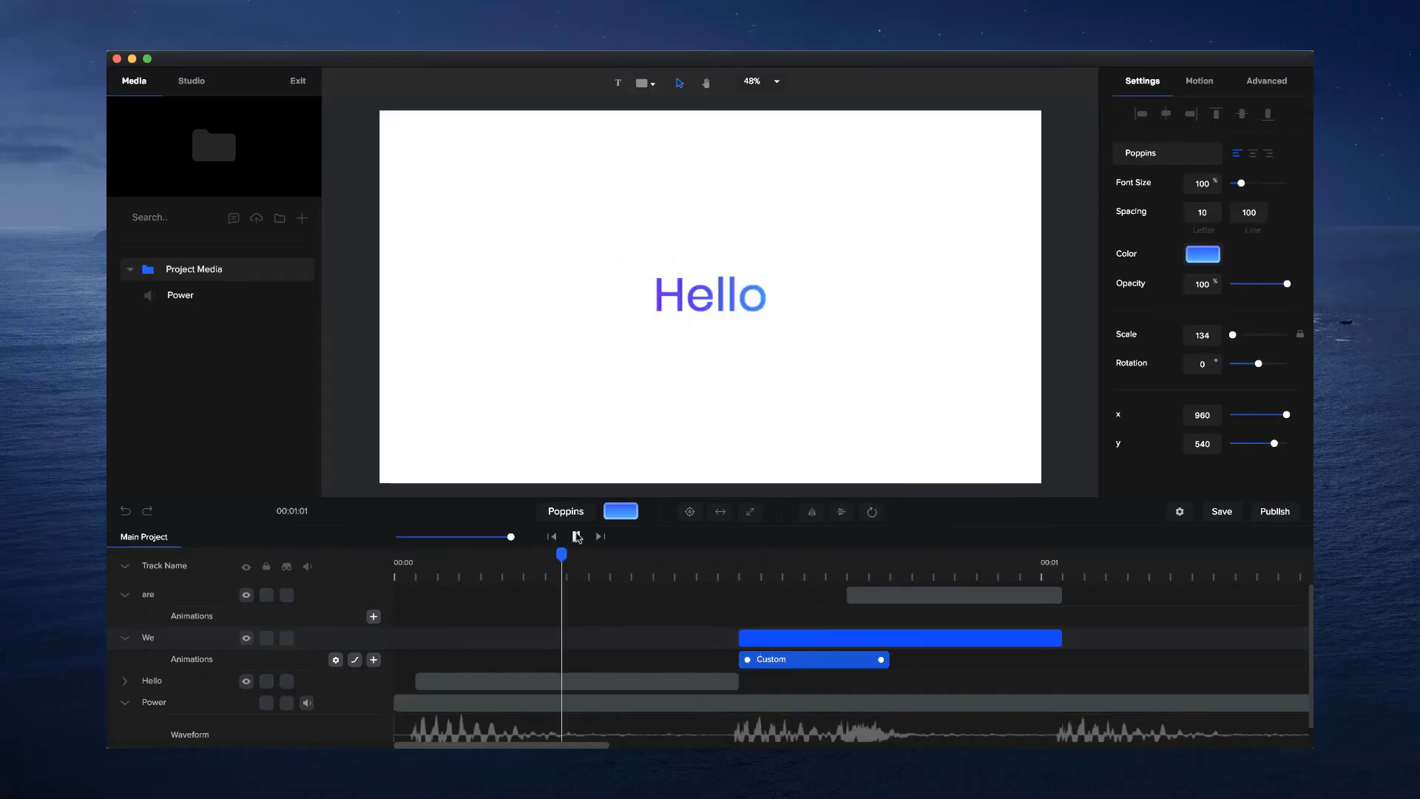
pyautogui.click(577, 536)
# Show several seconds of the timeline and place the playhead at the end of the We and are clips
pyautogui.click(554, 536)
pyautogui.moveTo(512, 537); pyautogui.dragTo(484, 537)
pyautogui.click(548, 556)
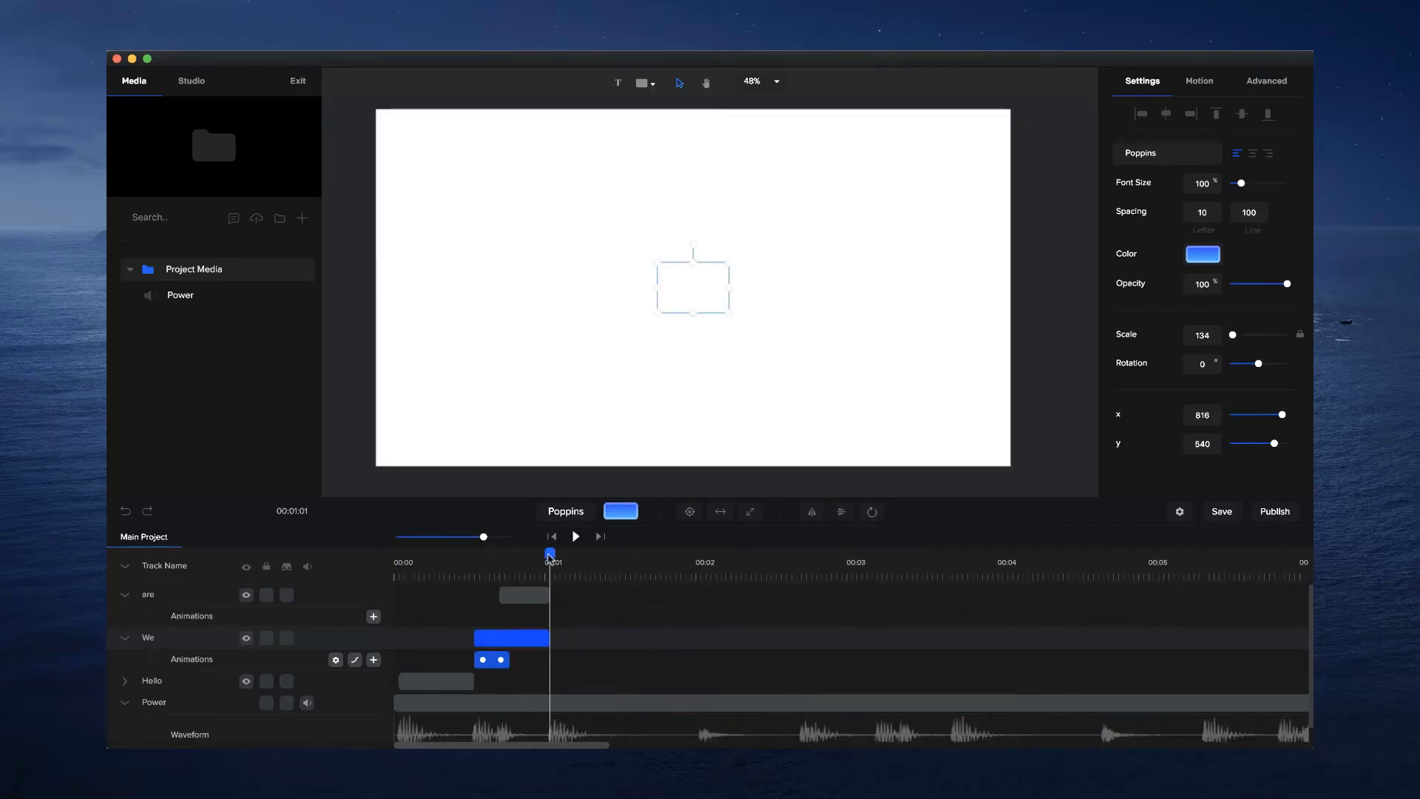
# Switch to QuickTime Player to check the reference teaser video, and return to the CreateStudio project with nothing selected
pyautogui.click(858, 769)
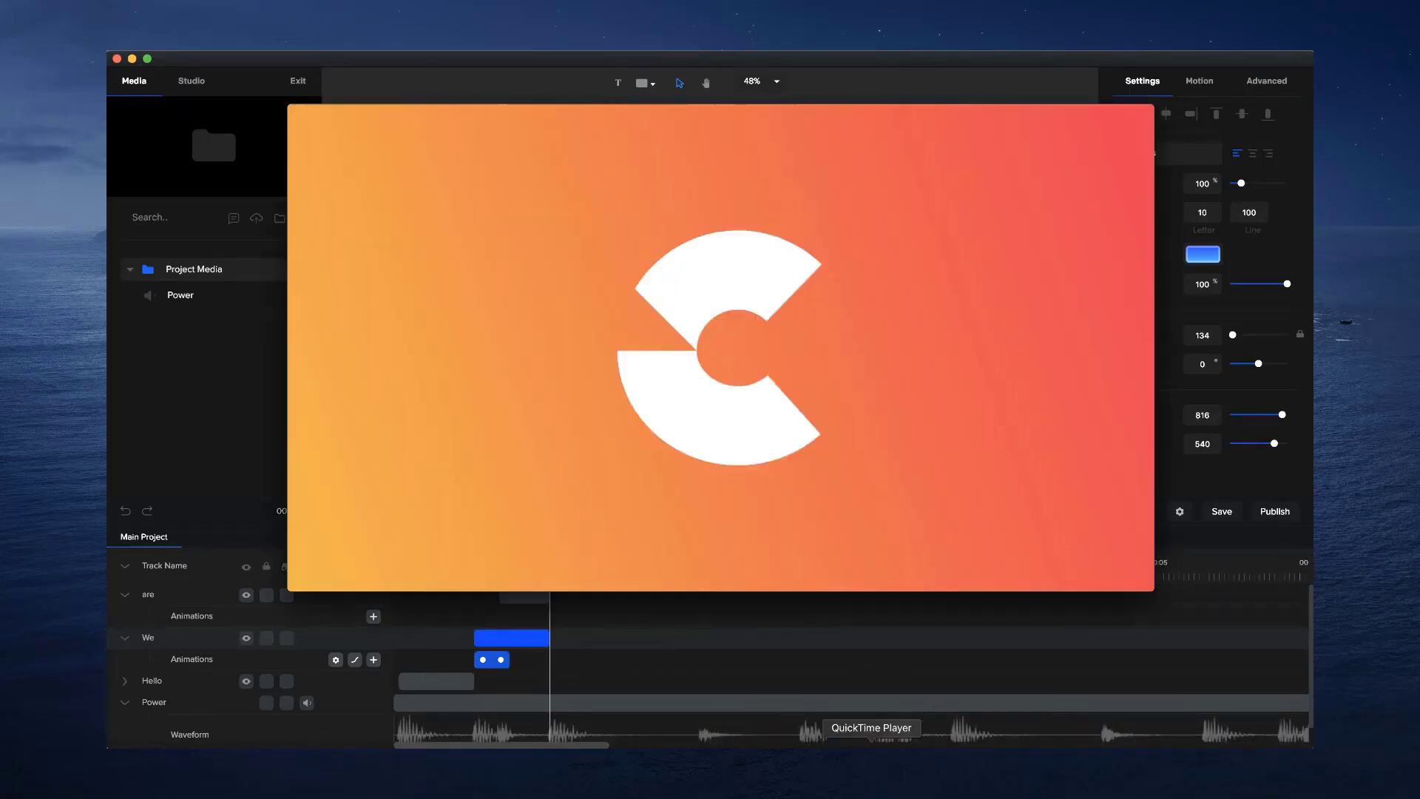
pyautogui.moveTo(637, 573)
pyautogui.mouseDown()
pyautogui.moveTo(619, 573)
pyautogui.moveTo(636, 573)
pyautogui.mouseUp()
pyautogui.click(653, 663)
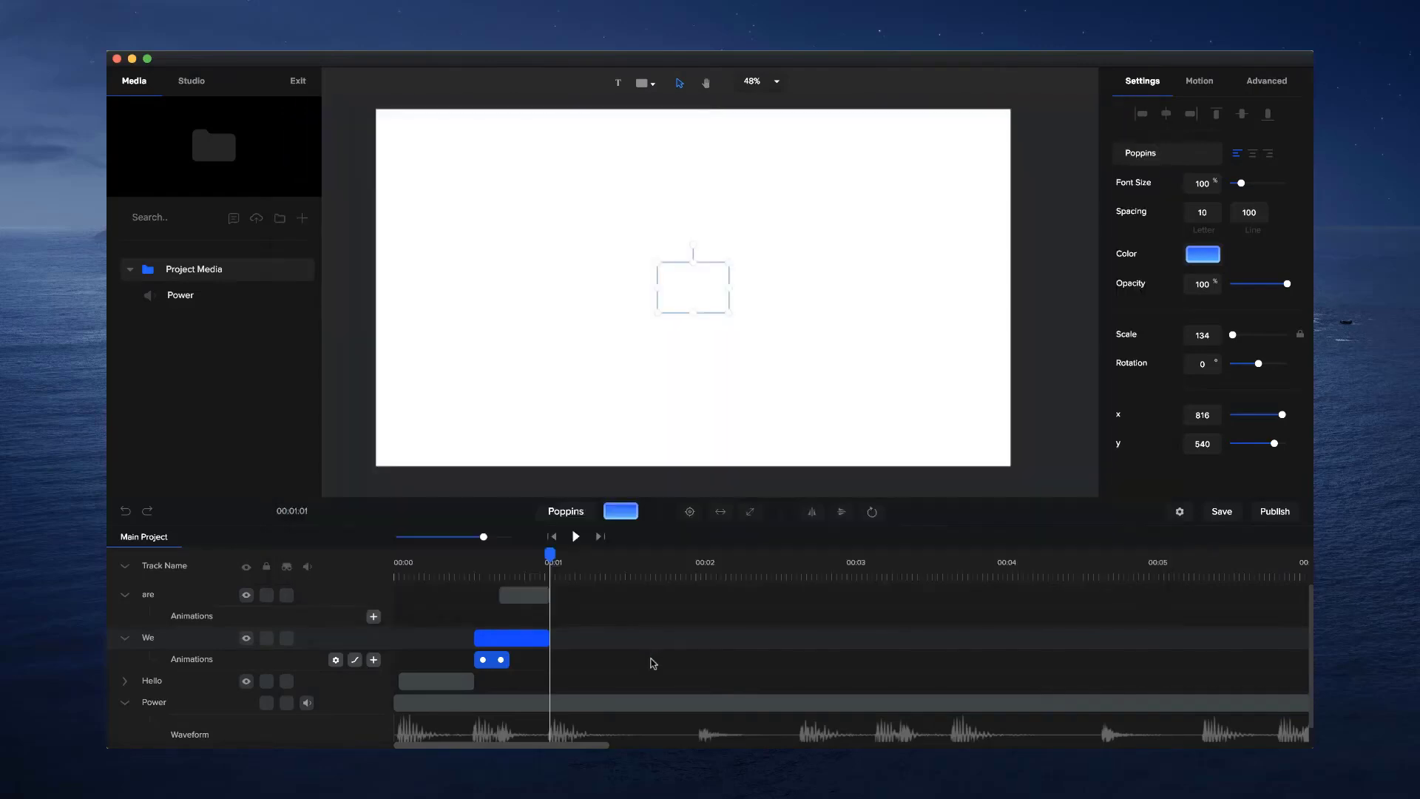
pyautogui.click(662, 372)
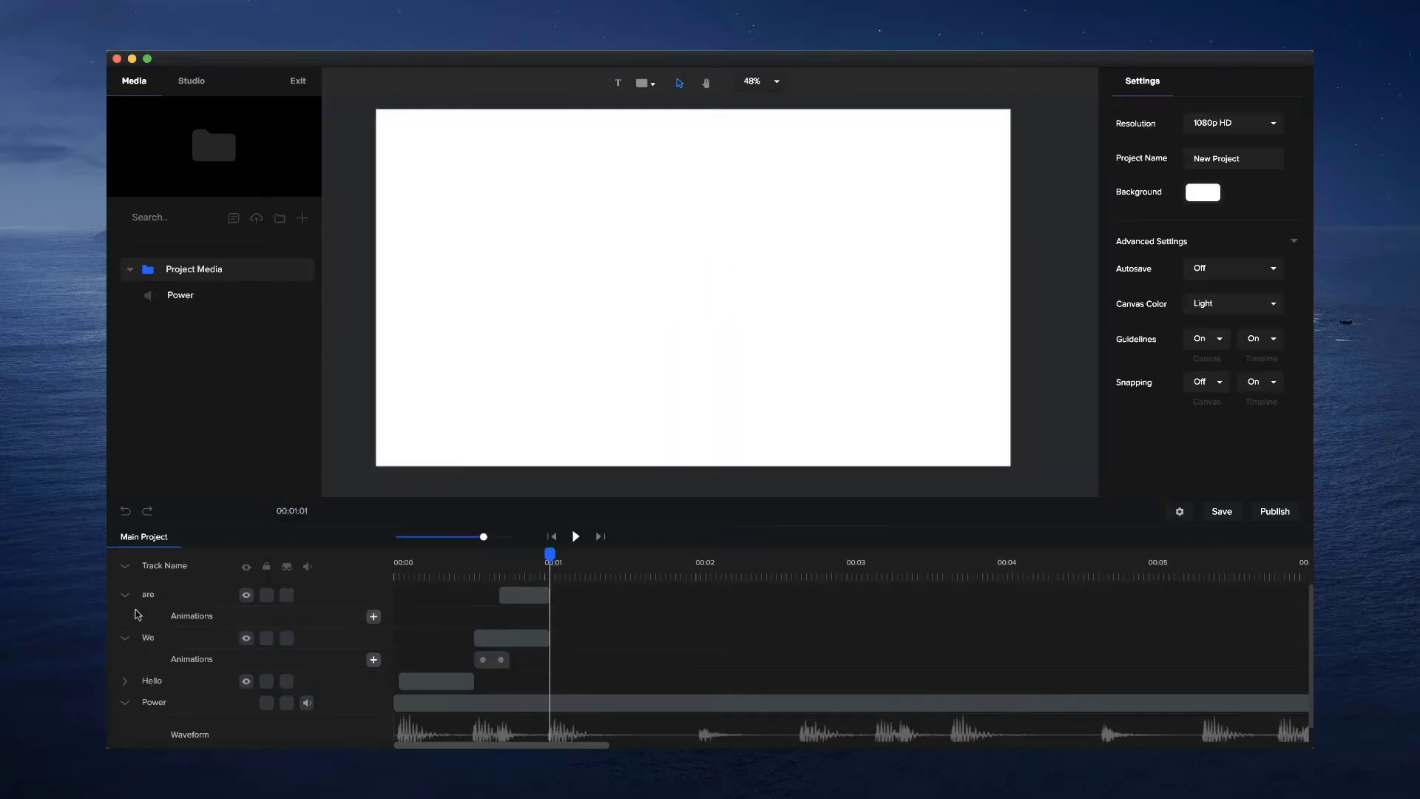
# Collapse all tracks, move the Power audio track above the word tracks, rename it AUDIO and show its waveform
pyautogui.click(125, 566)
pyautogui.moveTo(157, 661); pyautogui.dragTo(148, 593)
pyautogui.doubleClick(153, 591)
pyautogui.write('AUDIO')
pyautogui.press('Return')
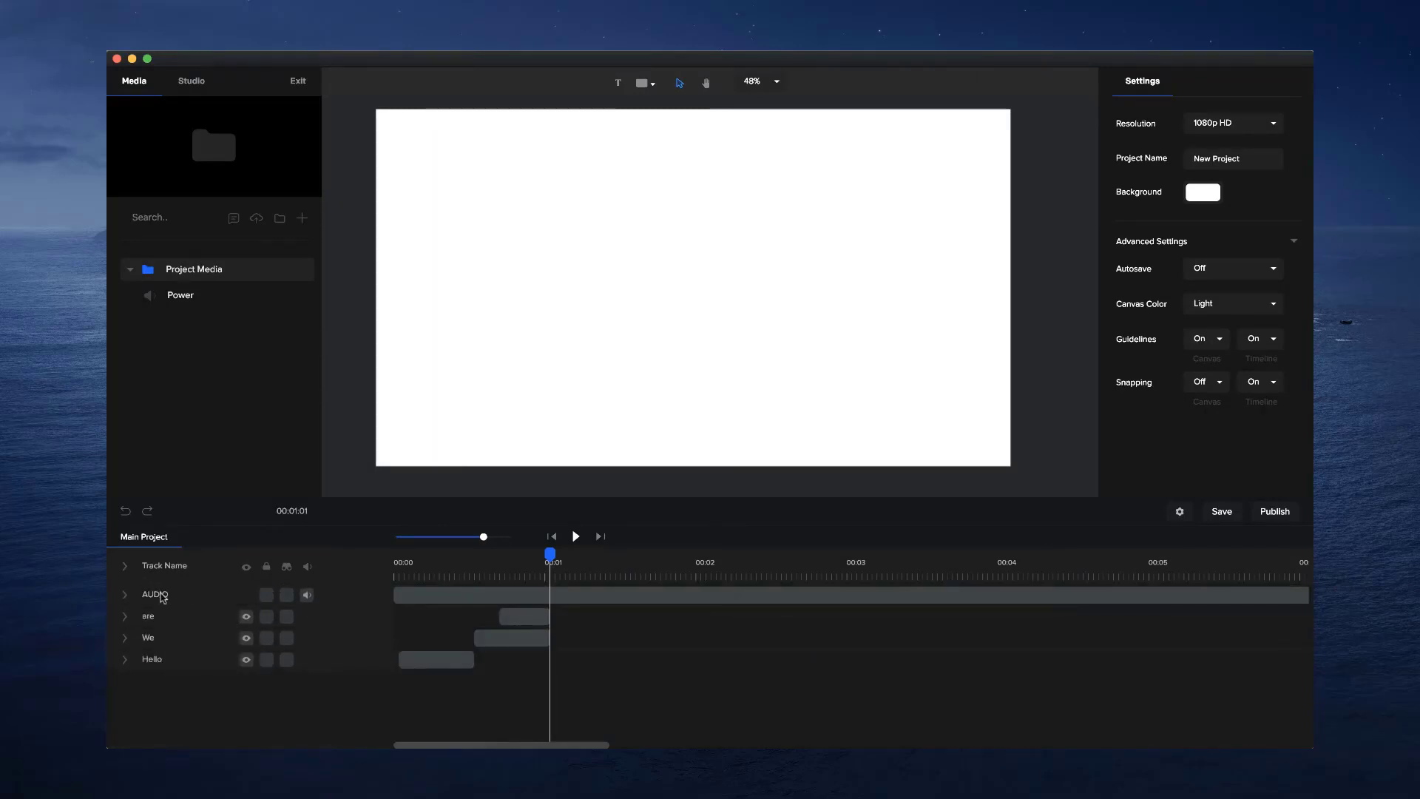
pyautogui.click(125, 594)
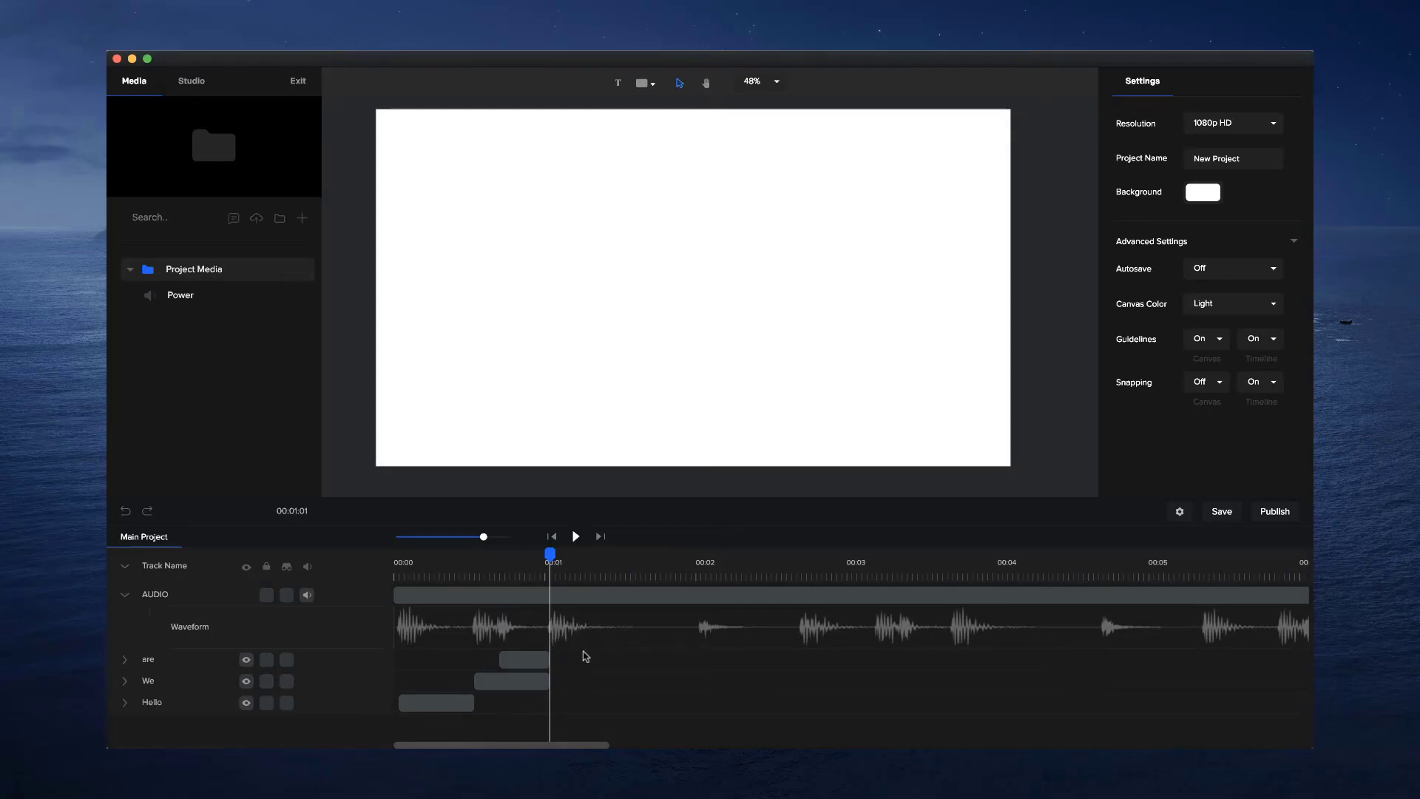
# Add a rectangle shape starting at the end of the are clip and select it on the canvas
pyautogui.moveTo(486, 536); pyautogui.dragTo(495, 536)
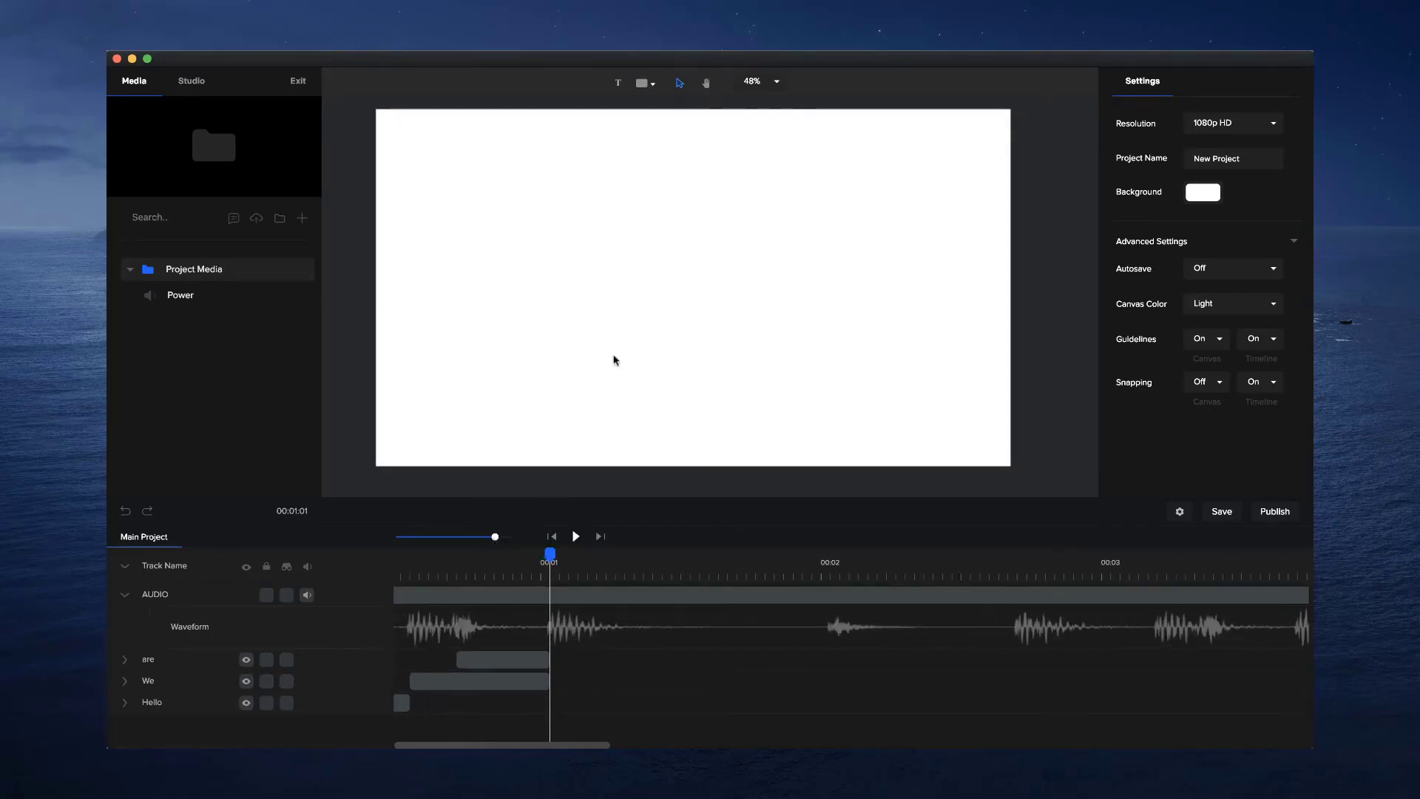
pyautogui.click(642, 84)
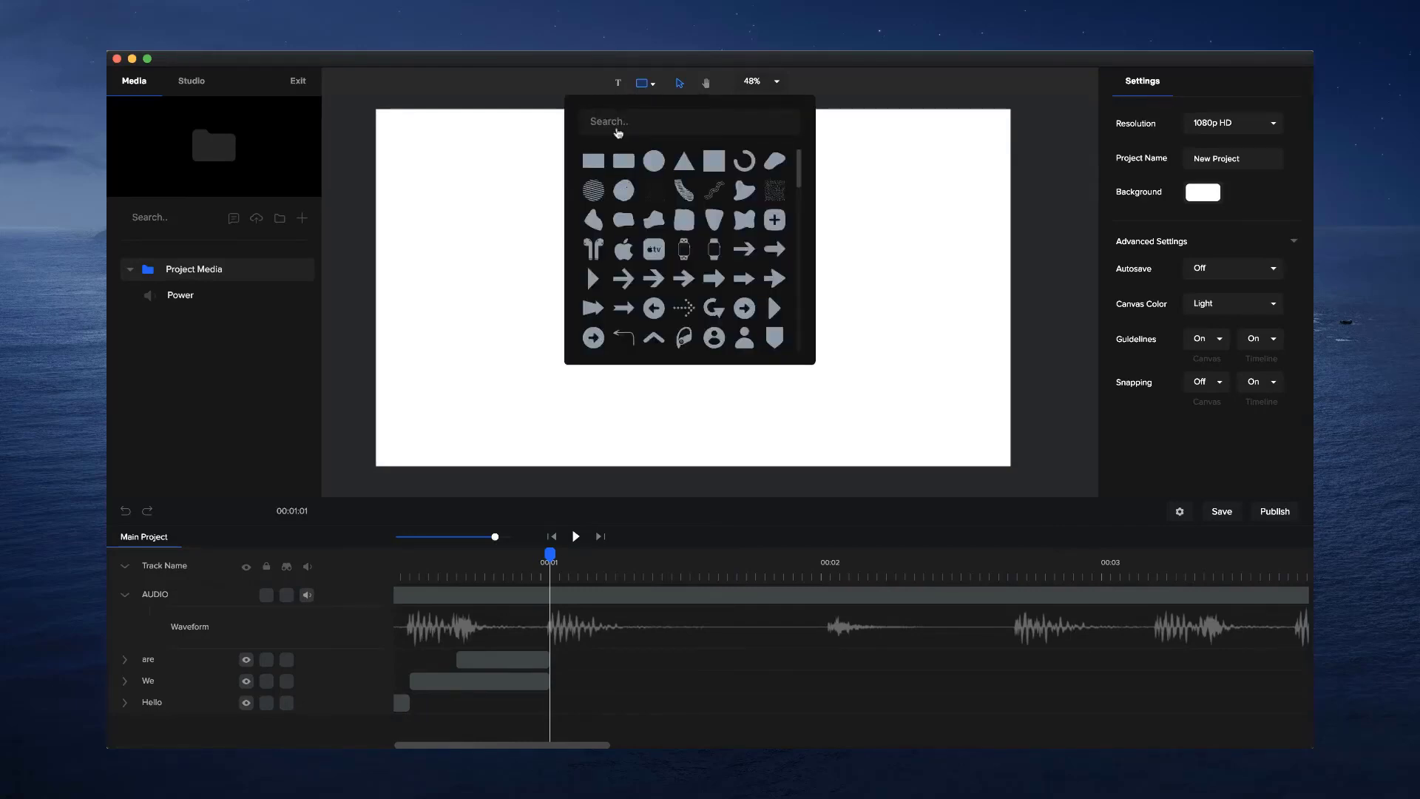
pyautogui.click(593, 161)
pyautogui.click(474, 198)
pyautogui.click(691, 308)
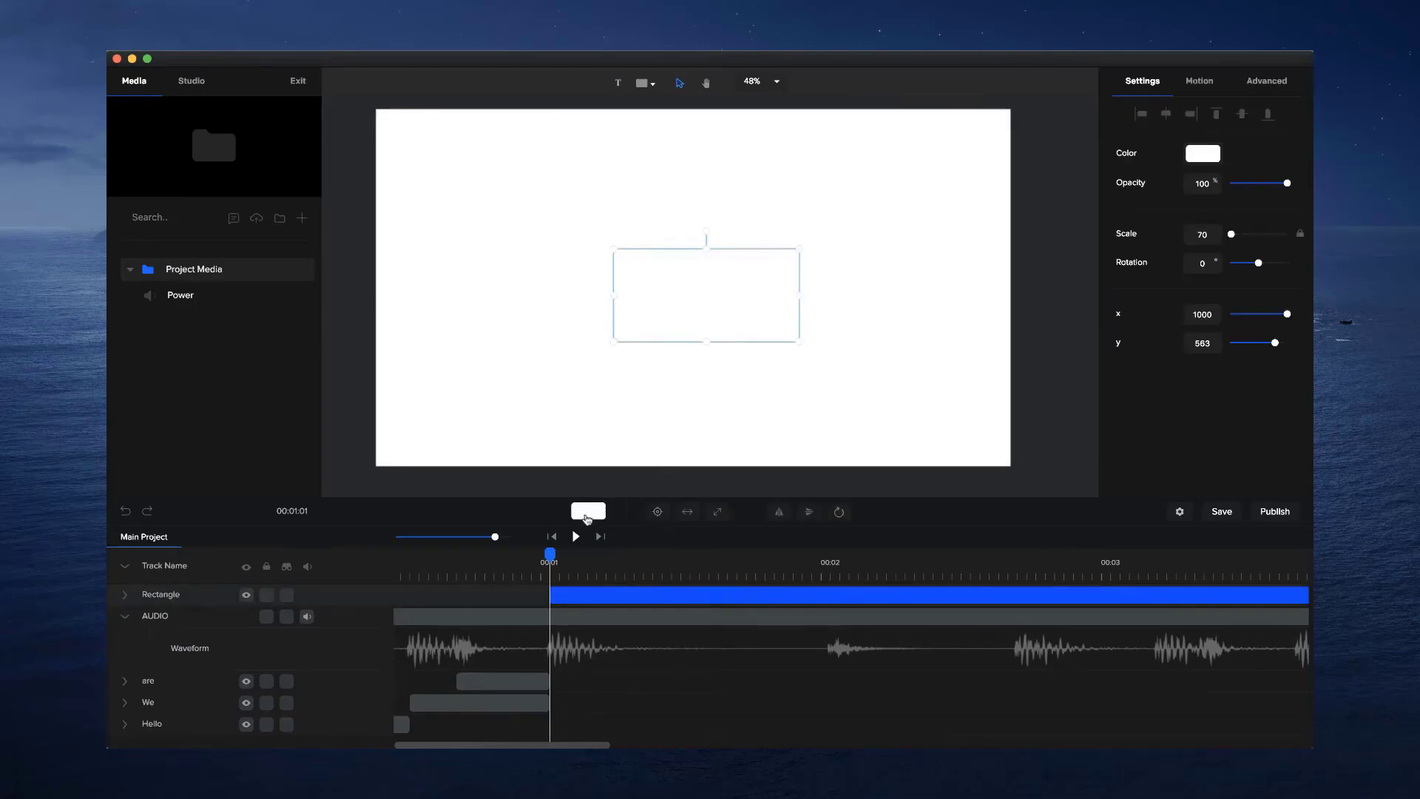
# Fill the rectangle with a linear gradient from red #FF1A40 to orange #FFA308
pyautogui.click(588, 511)
pyautogui.click(1186, 118)
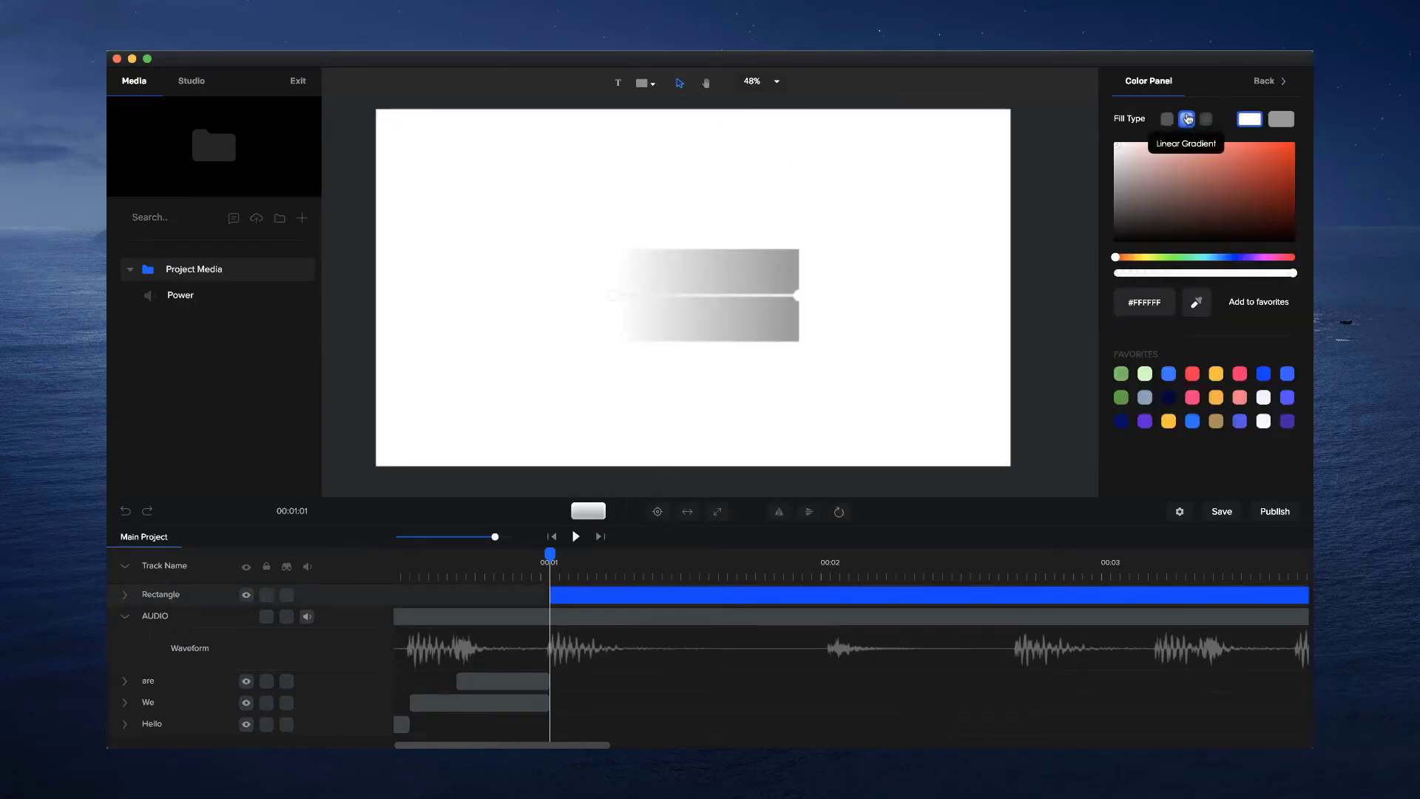
pyautogui.click(1289, 259)
pyautogui.click(1277, 141)
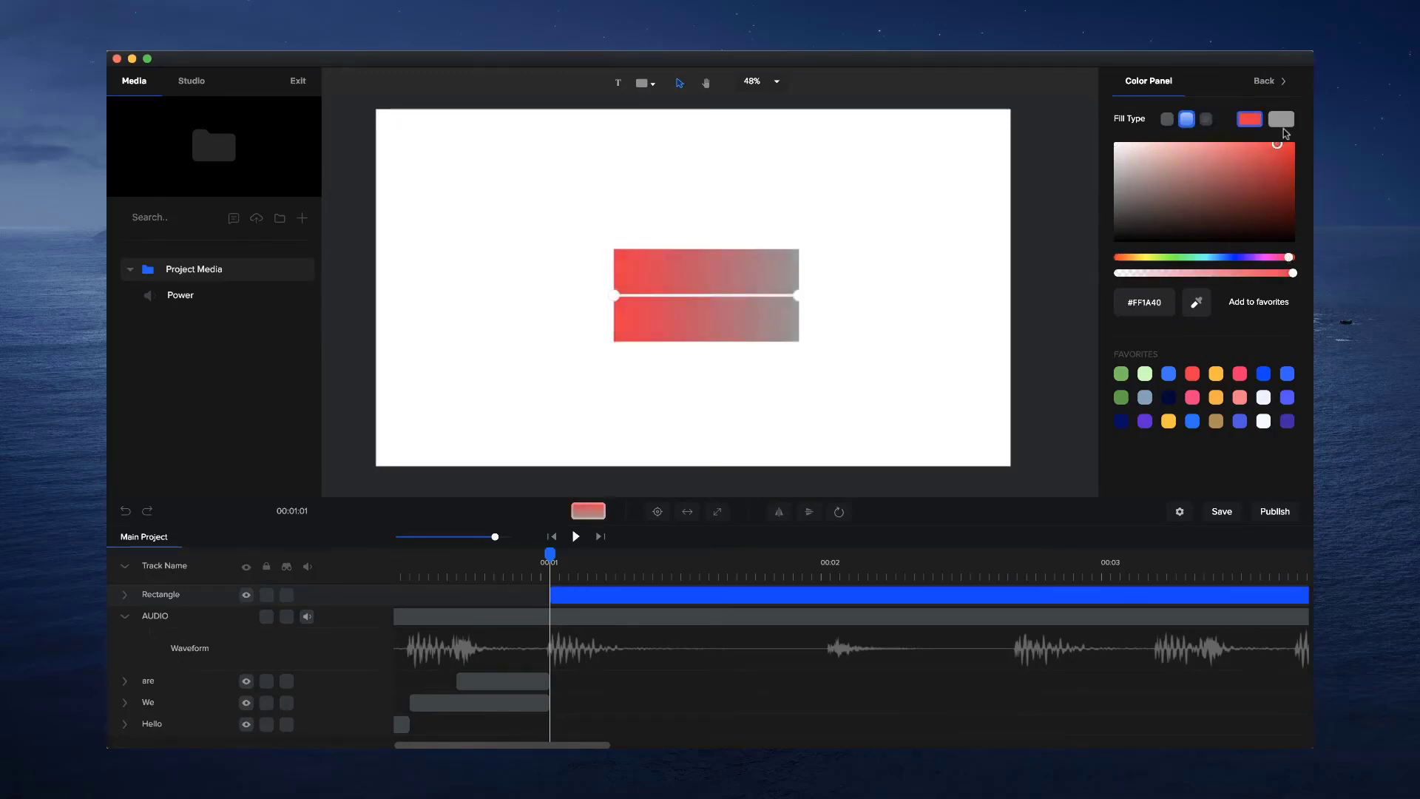
pyautogui.click(1282, 119)
pyautogui.click(1135, 258)
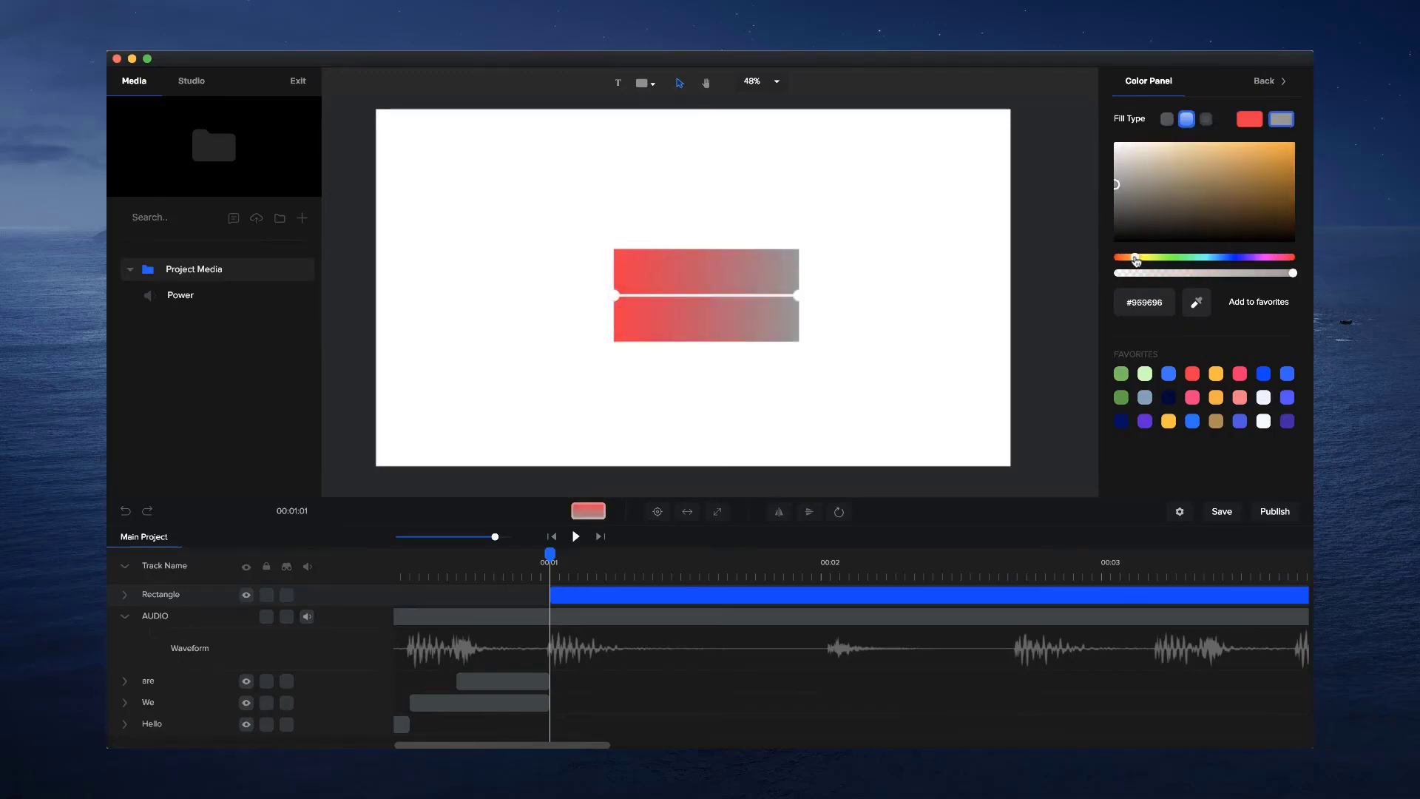
pyautogui.click(1291, 145)
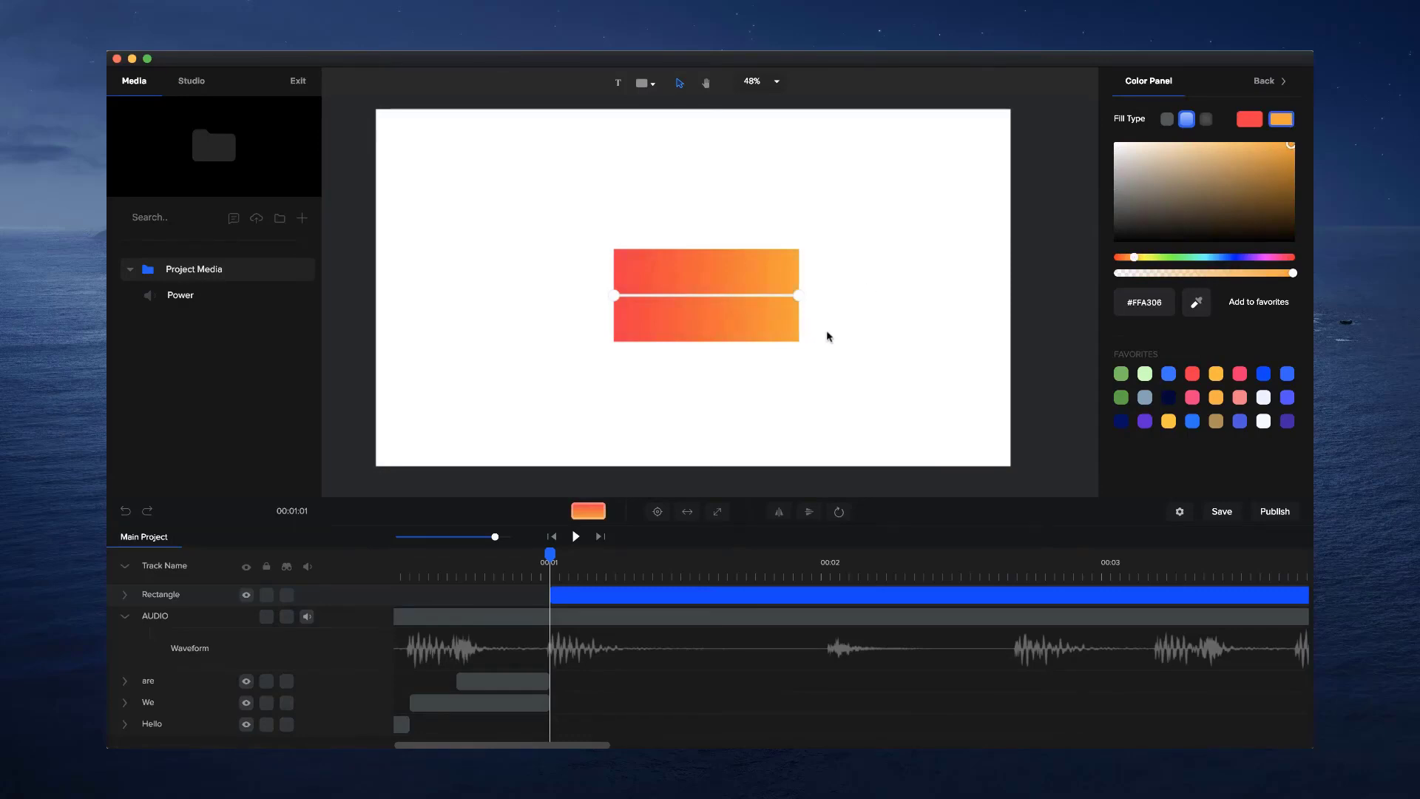
# Scale the gradient rectangle to fill the whole canvas and deselect it
pyautogui.click(824, 342)
pyautogui.click(772, 323)
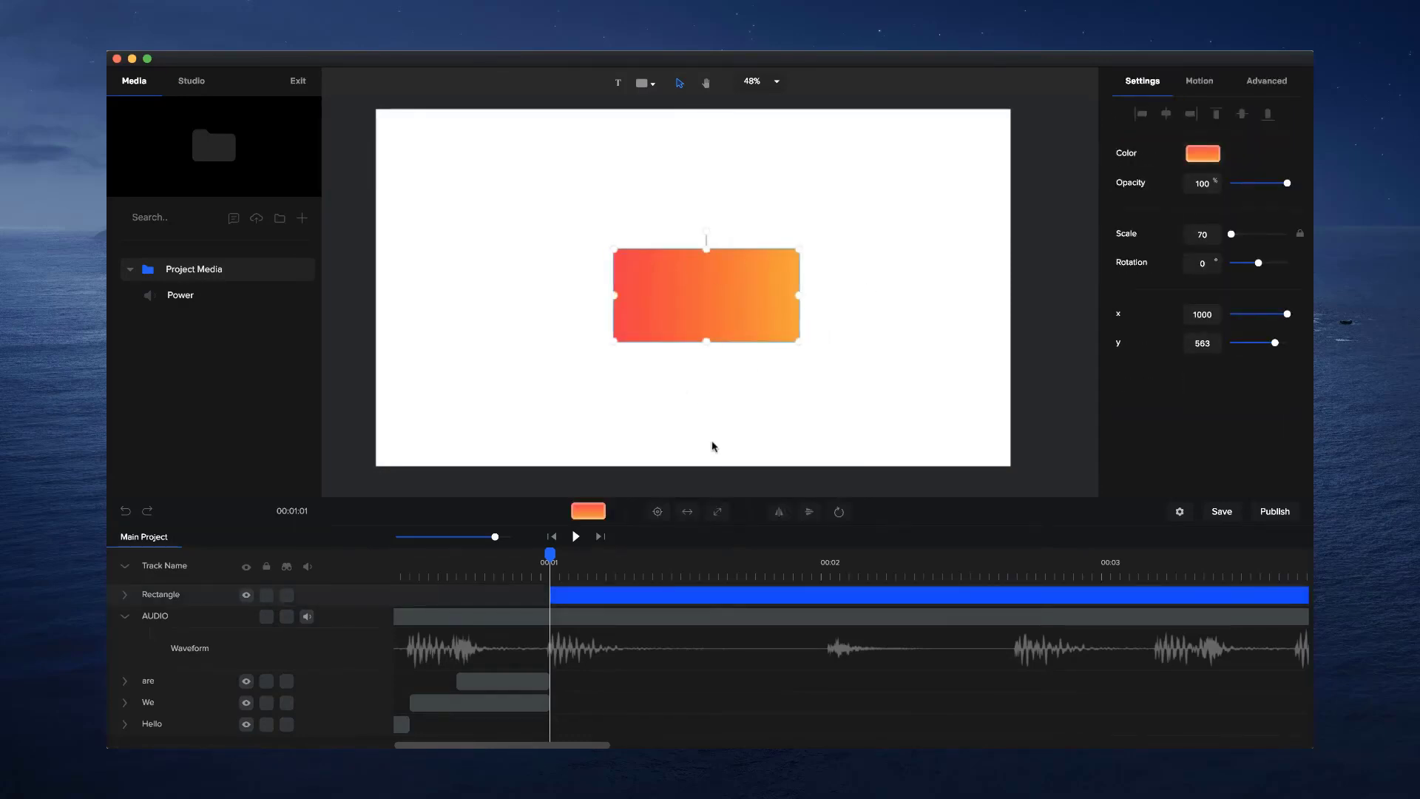
pyautogui.click(717, 512)
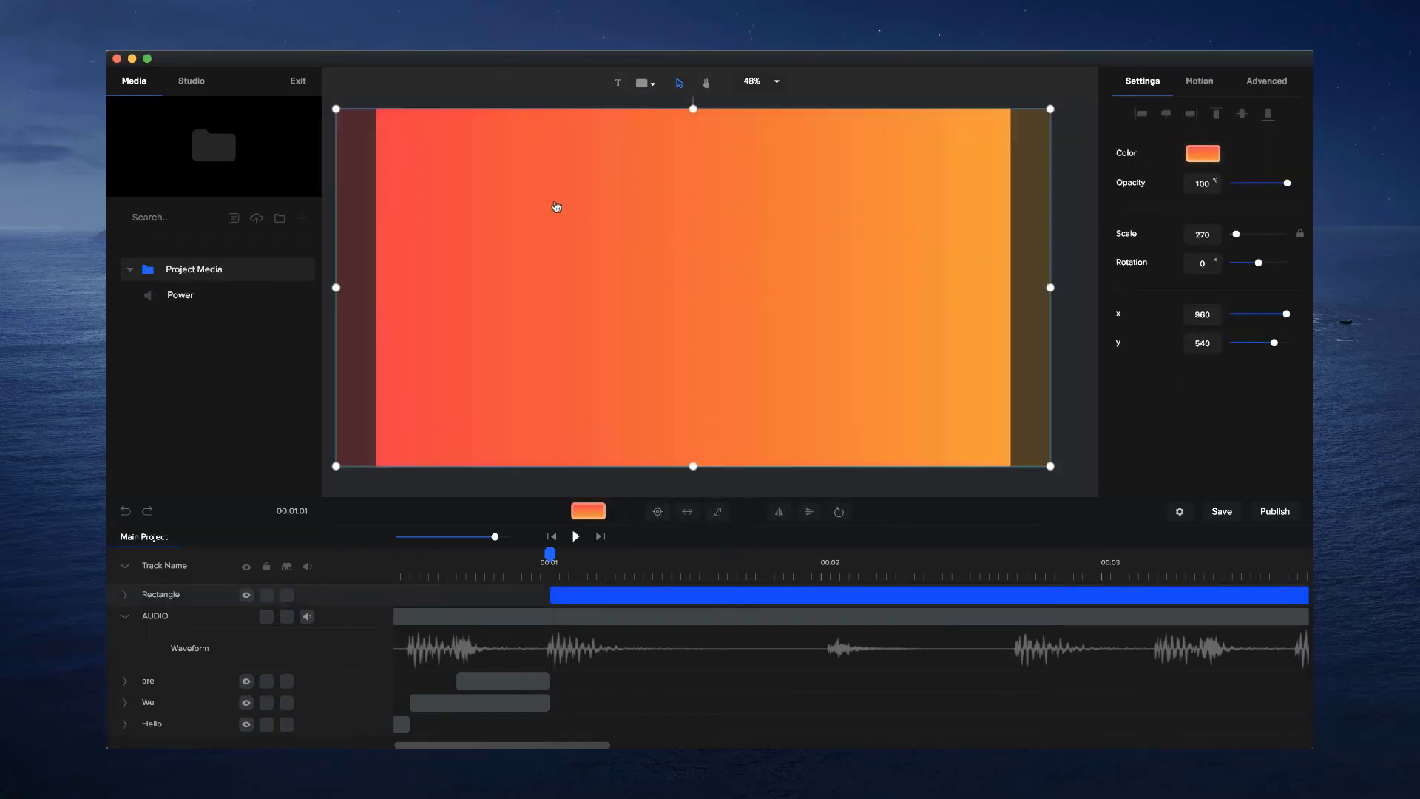
pyautogui.click(1073, 285)
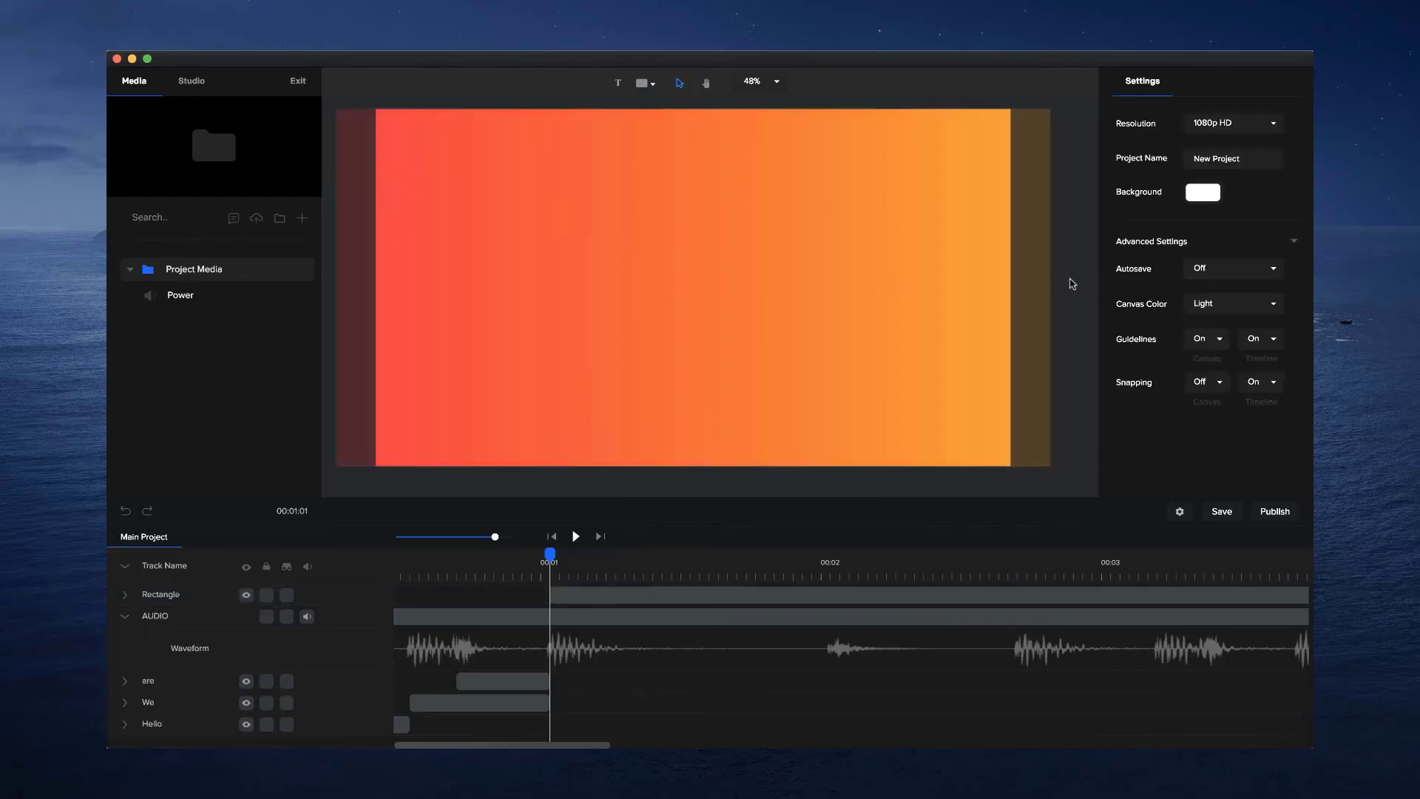
# Move the Rectangle track directly below AUDIO, show the audio waveform again and rename the rectangle BG
pyautogui.click(124, 619)
pyautogui.moveTo(147, 600); pyautogui.dragTo(145, 625)
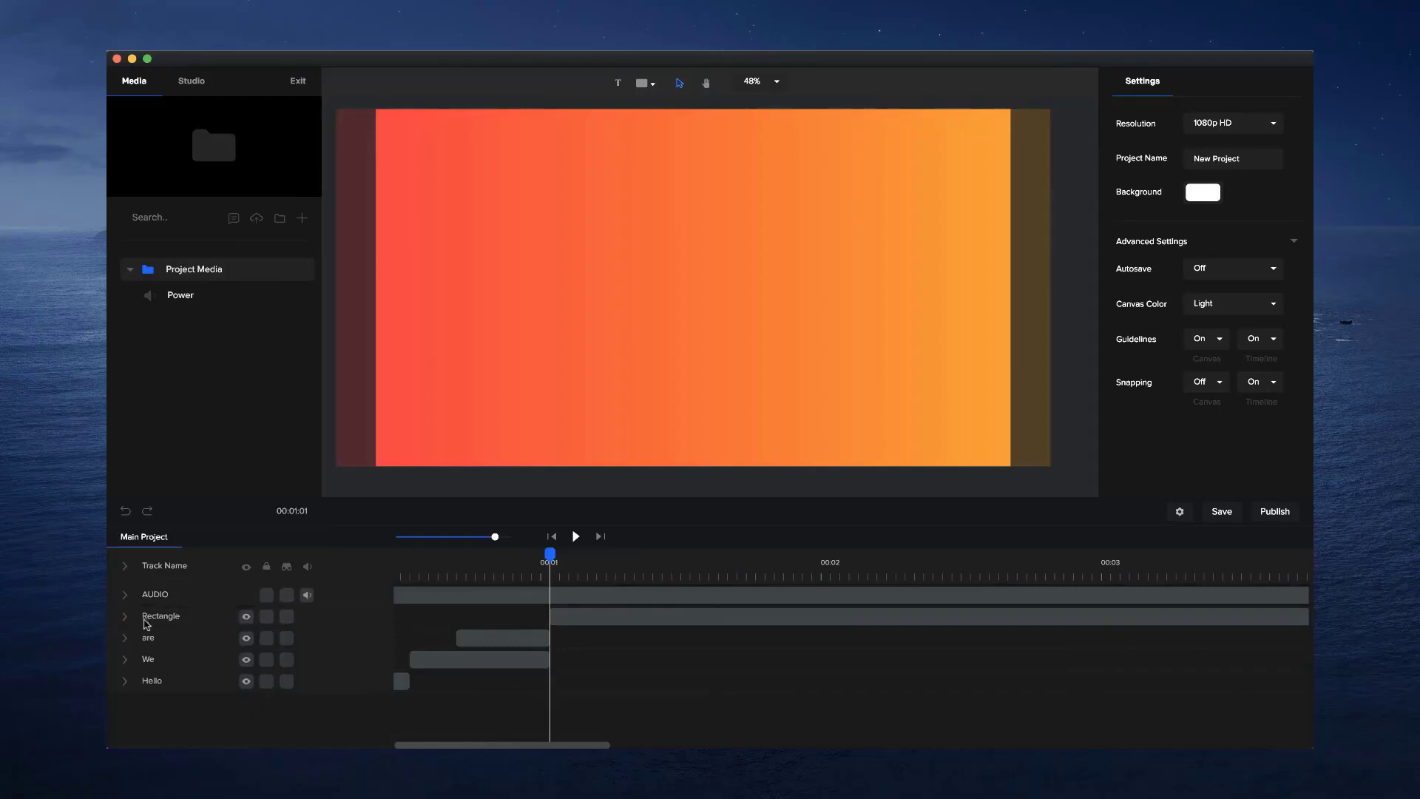
pyautogui.click(128, 596)
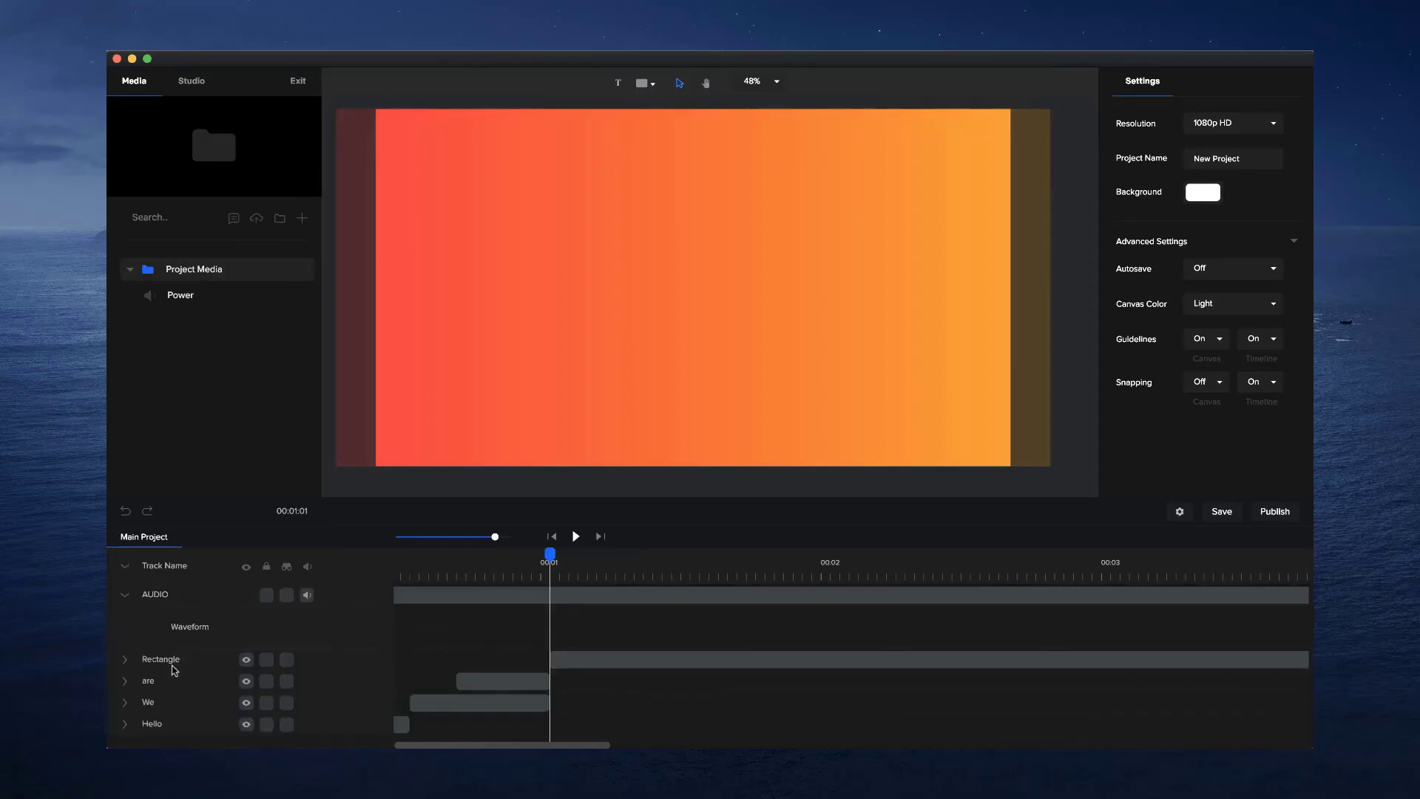
pyautogui.doubleClick(169, 660)
pyautogui.write('BG')
pyautogui.press('Return')
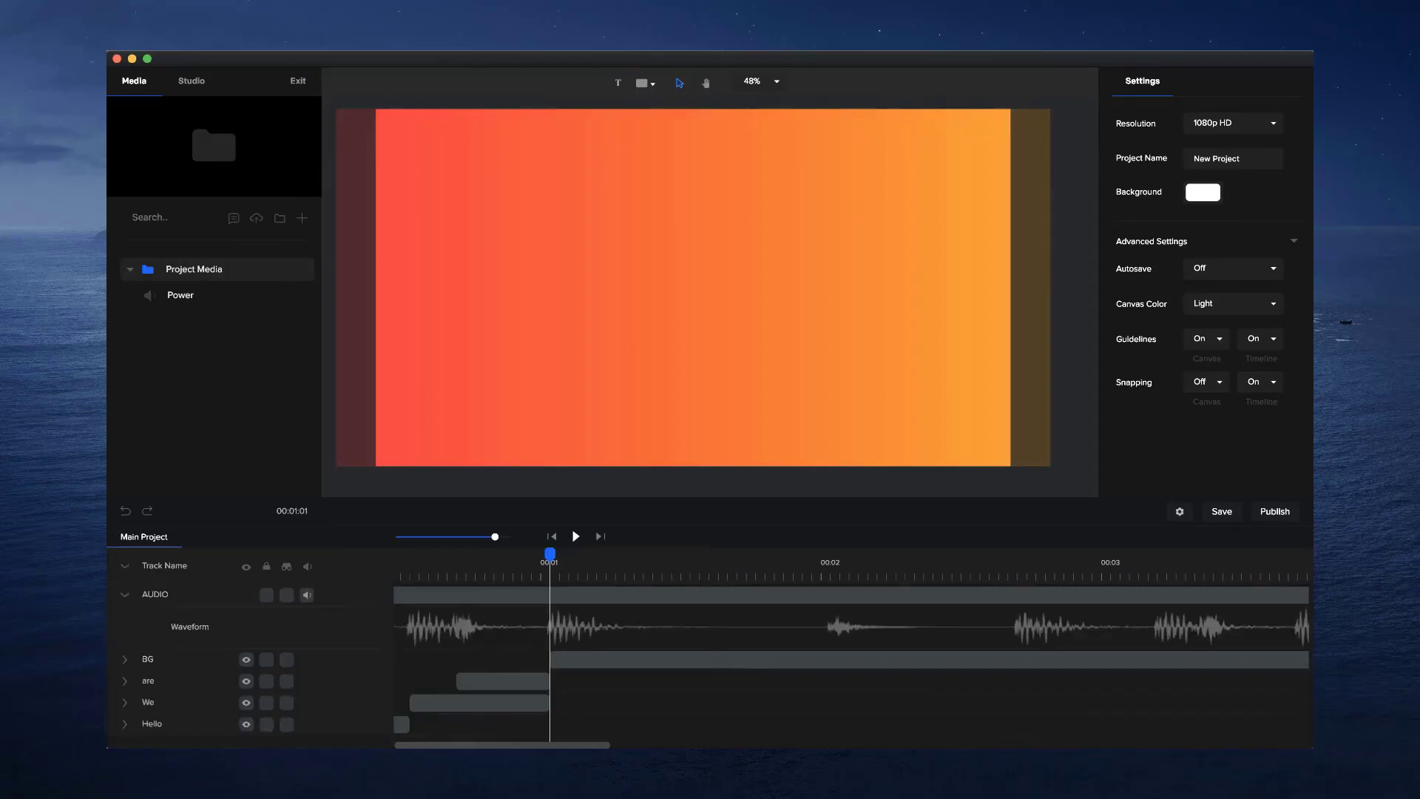
# Add the text CreateStudio a few frames after the start of the BG clip
pyautogui.moveTo(550, 557); pyautogui.dragTo(606, 566)
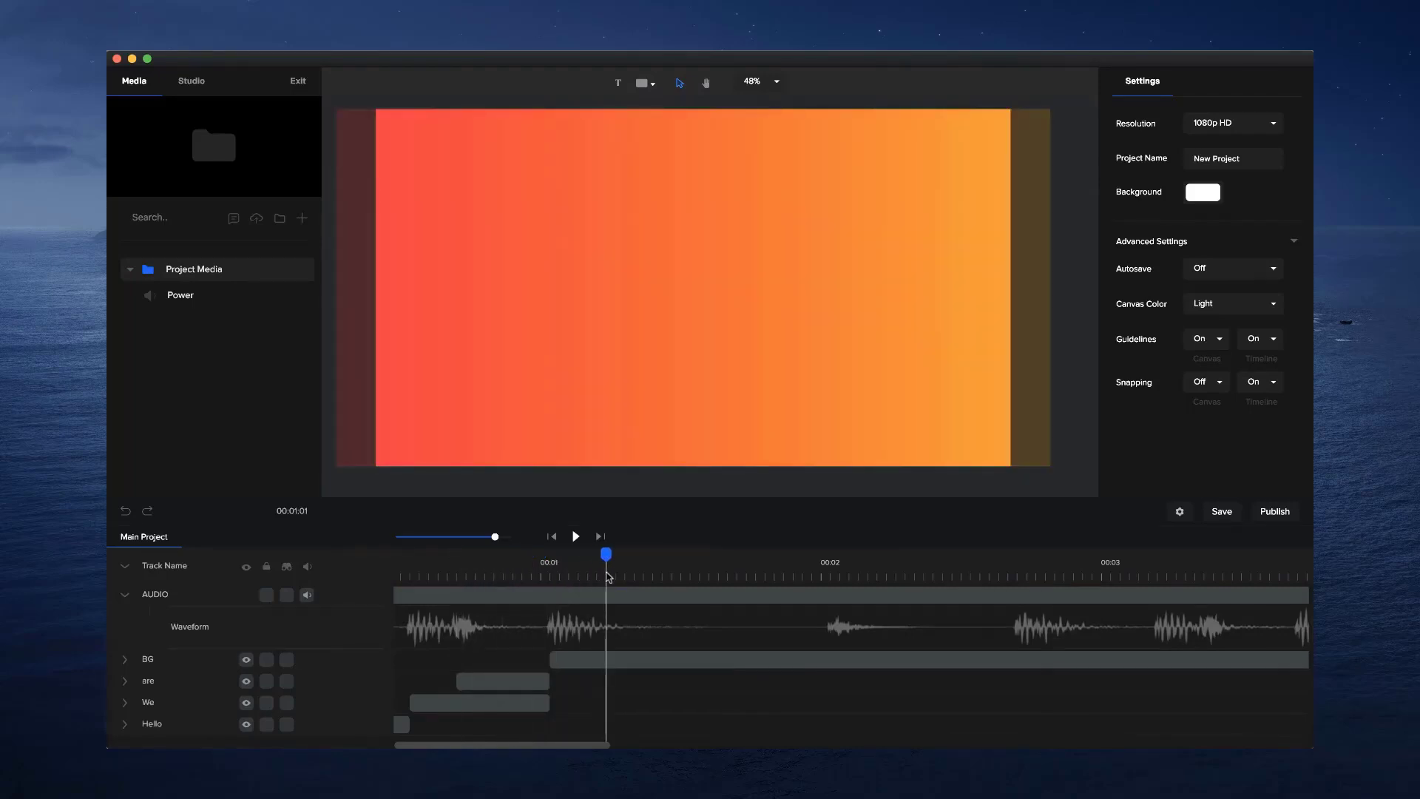
pyautogui.click(619, 81)
pyautogui.write('CreateStudio')
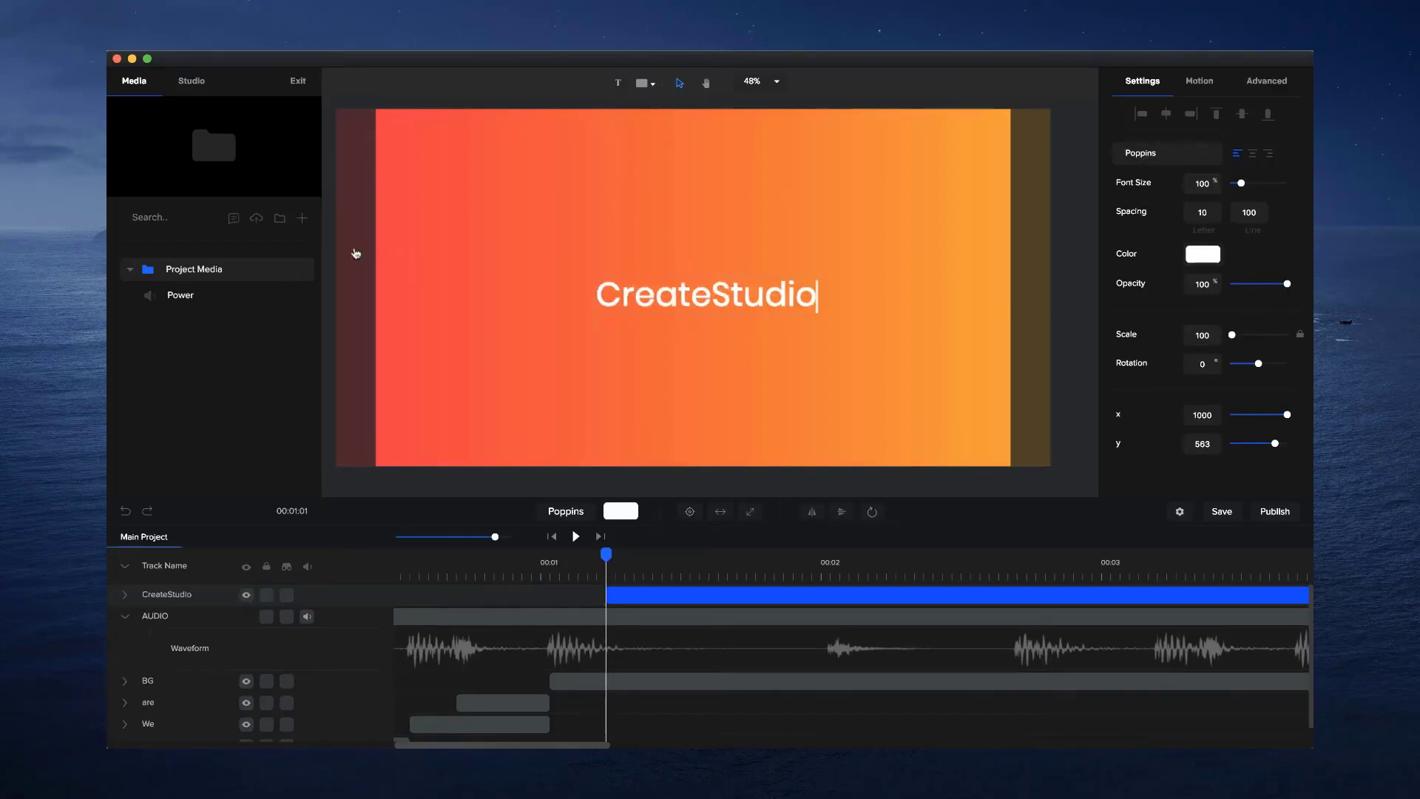
pyautogui.click(331, 252)
# Enlarge the CreateStudio text to a scale of about 187 and centre it on the canvas
pyautogui.click(689, 316)
pyautogui.click(674, 301)
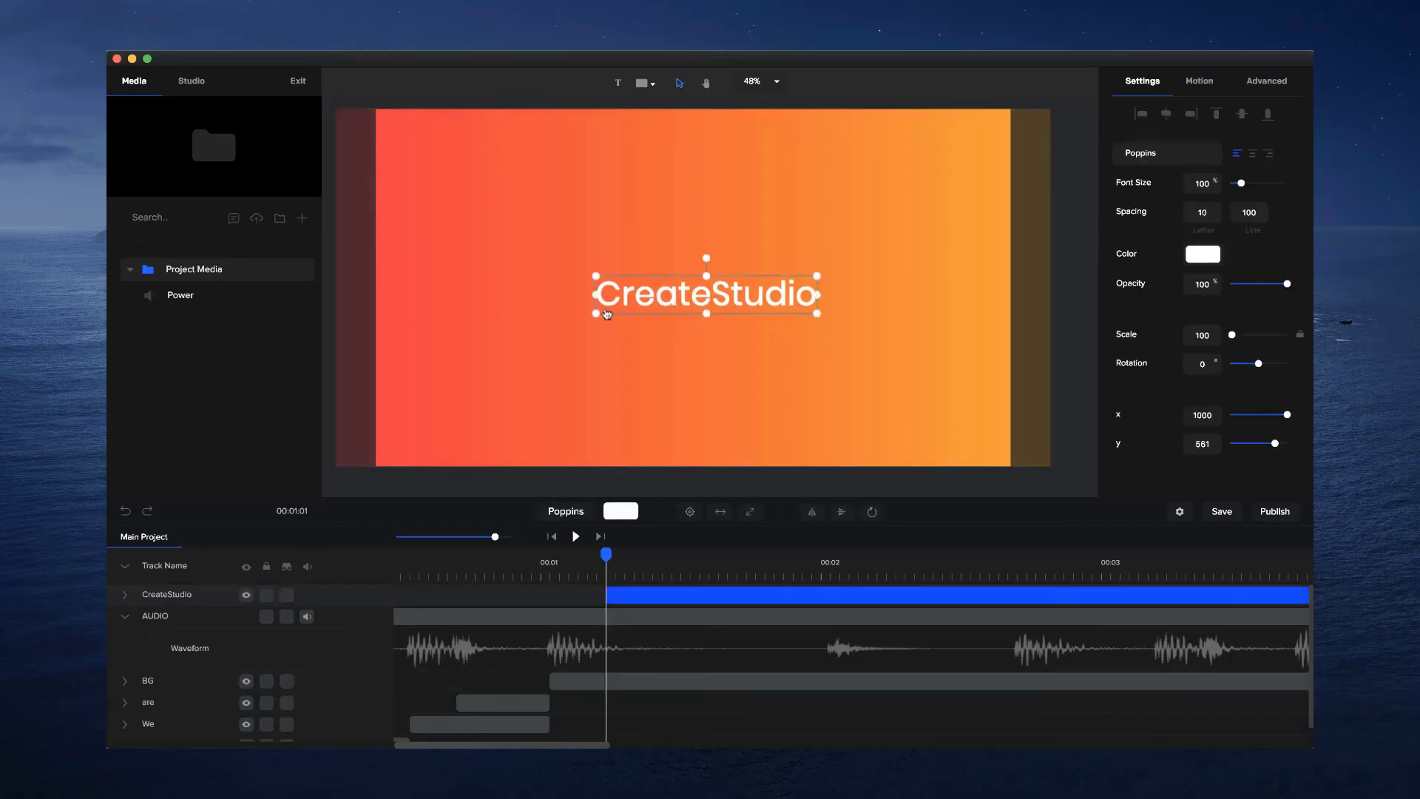
pyautogui.moveTo(596, 313); pyautogui.dragTo(498, 329)
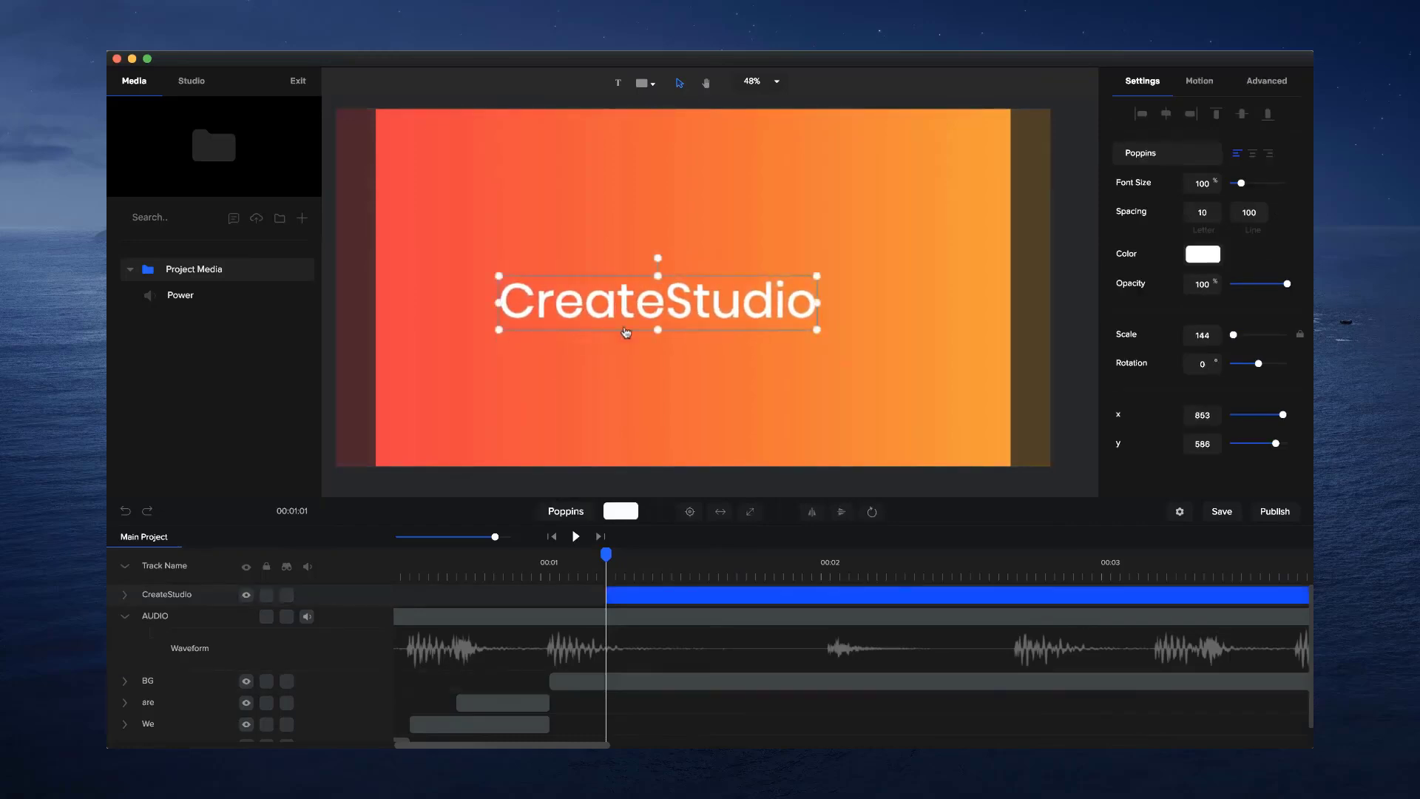
pyautogui.click(689, 511)
pyautogui.moveTo(856, 263); pyautogui.dragTo(947, 236)
pyautogui.click(689, 511)
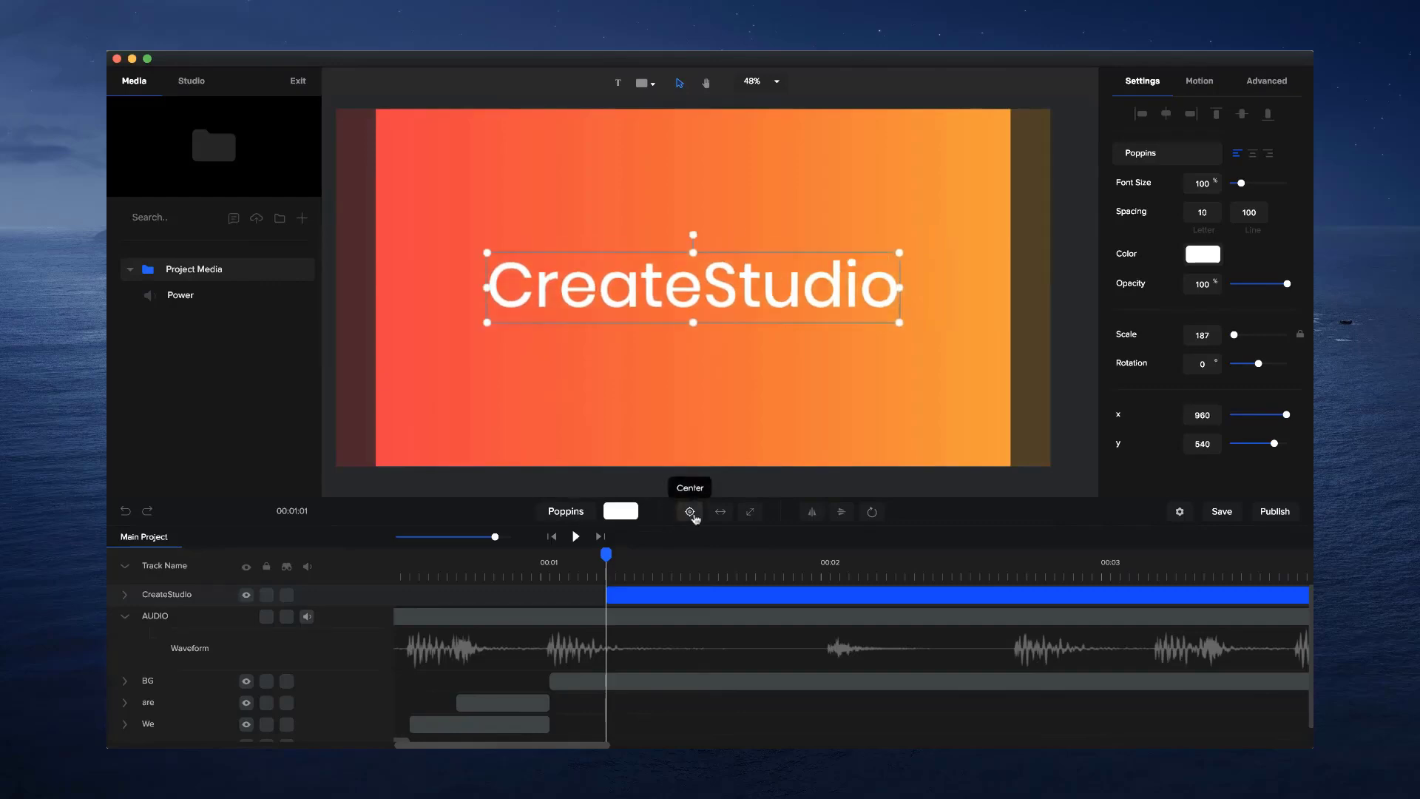
# Start the CreateStudio clip together with the BG clip and give it a Slide Right entrance ending at about 00:02
pyautogui.moveTo(653, 588); pyautogui.dragTo(584, 592)
pyautogui.click(553, 574)
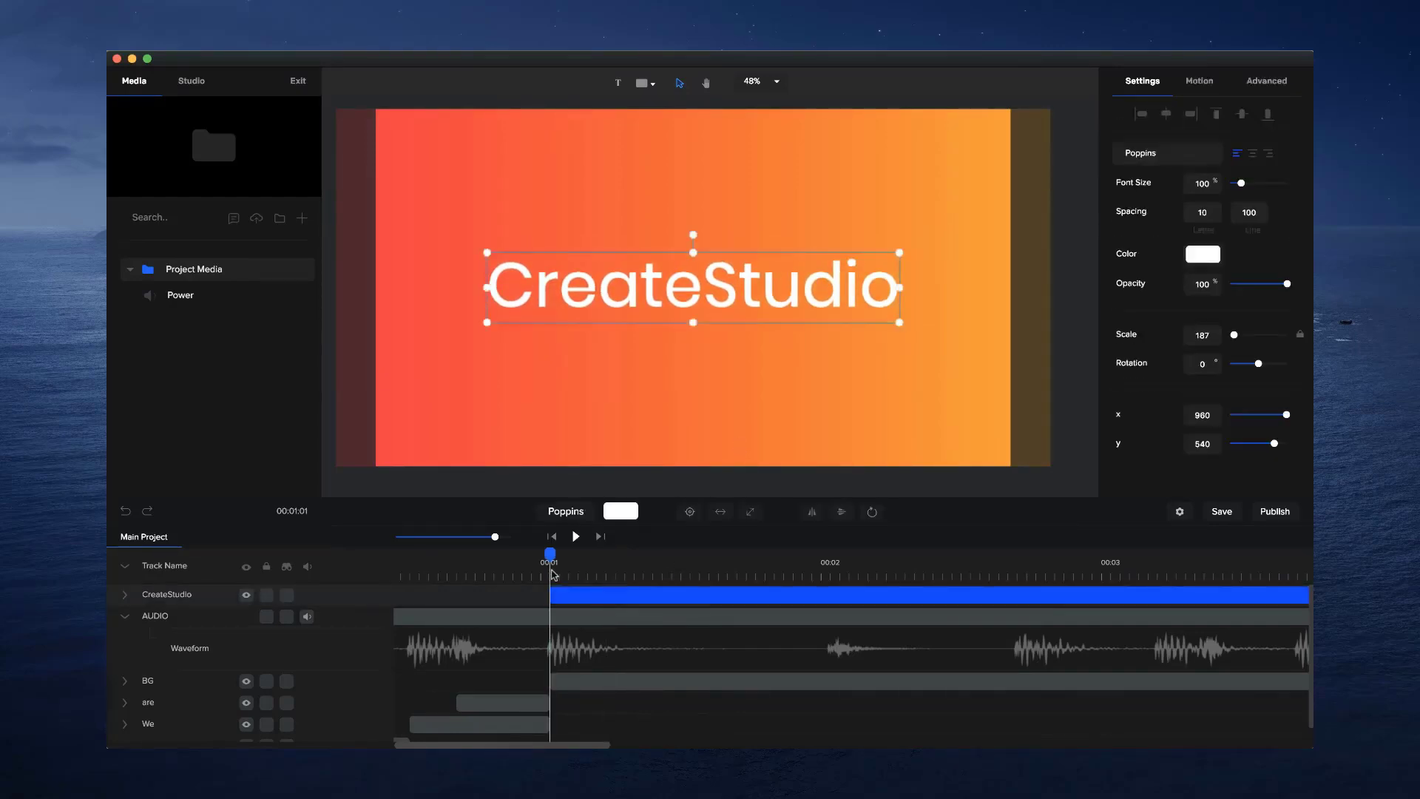
pyautogui.click(1199, 82)
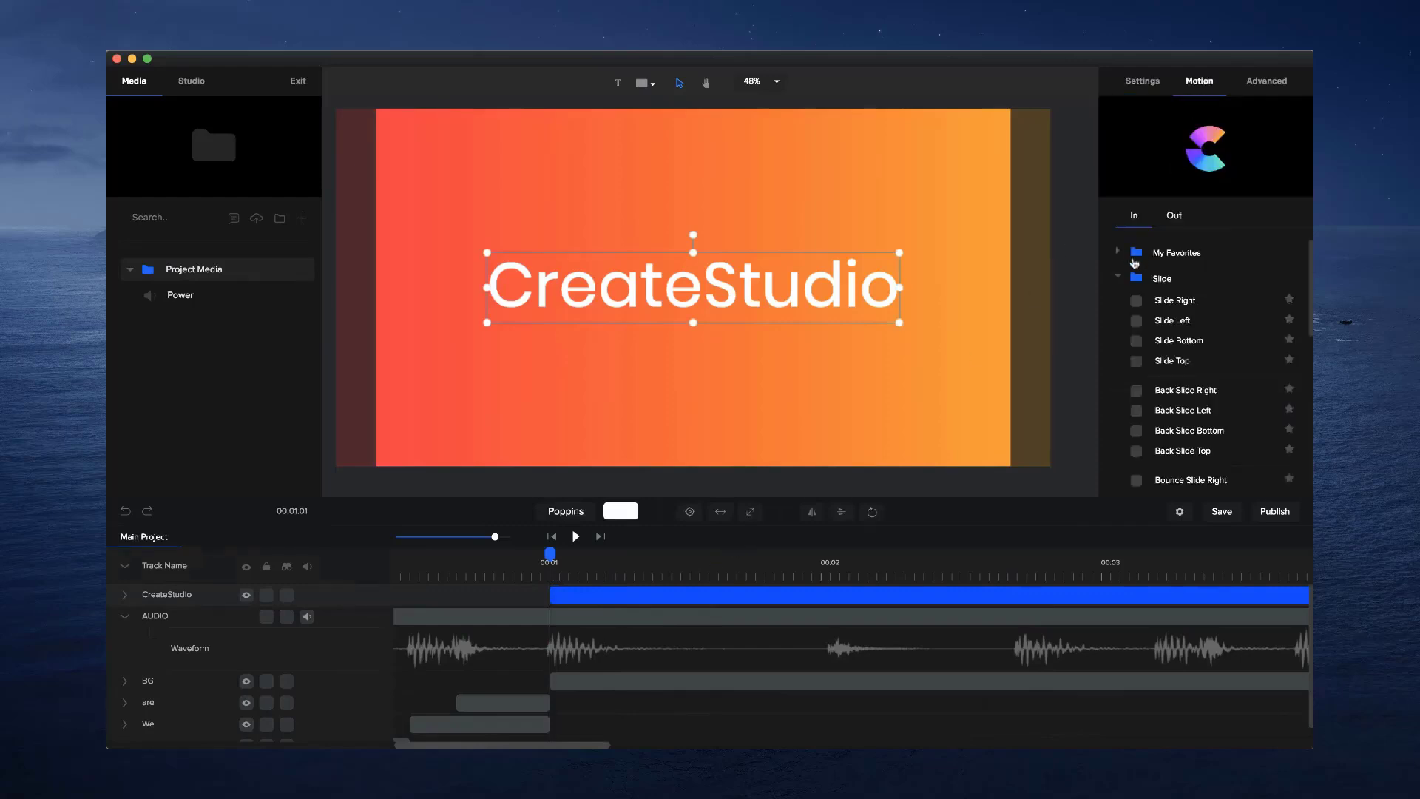
pyautogui.click(1136, 301)
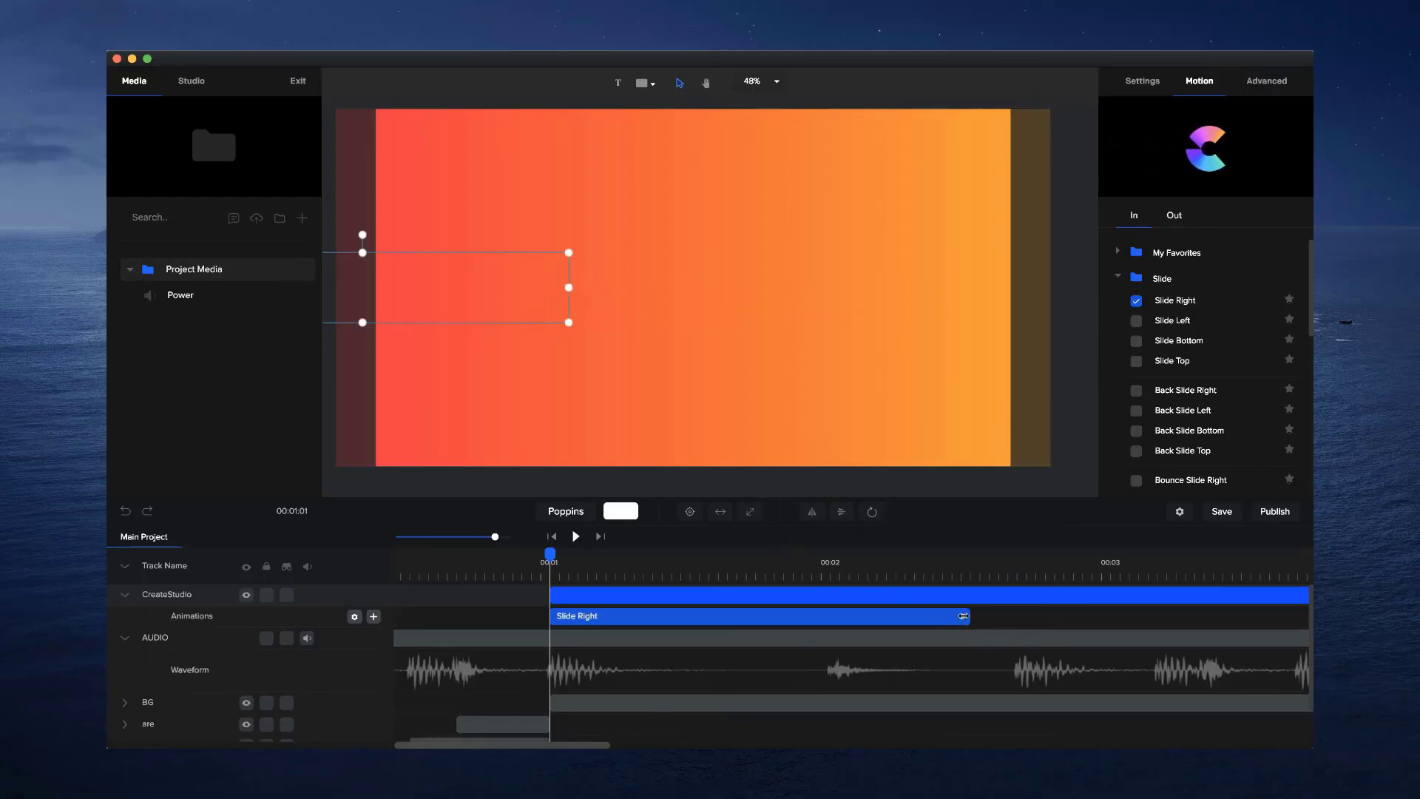
pyautogui.moveTo(938, 616); pyautogui.dragTo(823, 616)
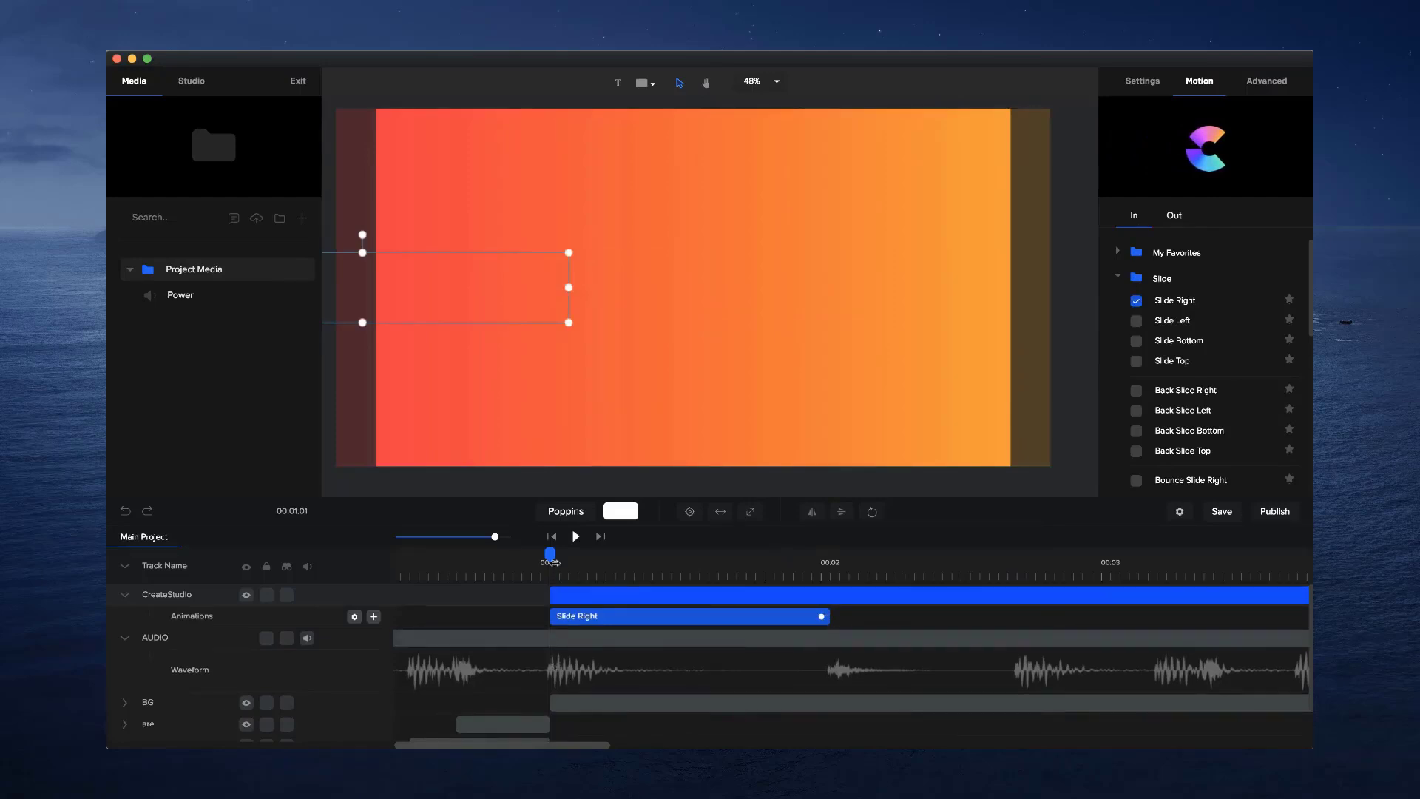
# Disable the fade of the Slide Right animation and set its Starting X to -300
pyautogui.moveTo(550, 557)
pyautogui.mouseDown()
pyautogui.moveTo(697, 557)
pyautogui.moveTo(550, 556)
pyautogui.mouseUp()
pyautogui.rightClick(593, 617)
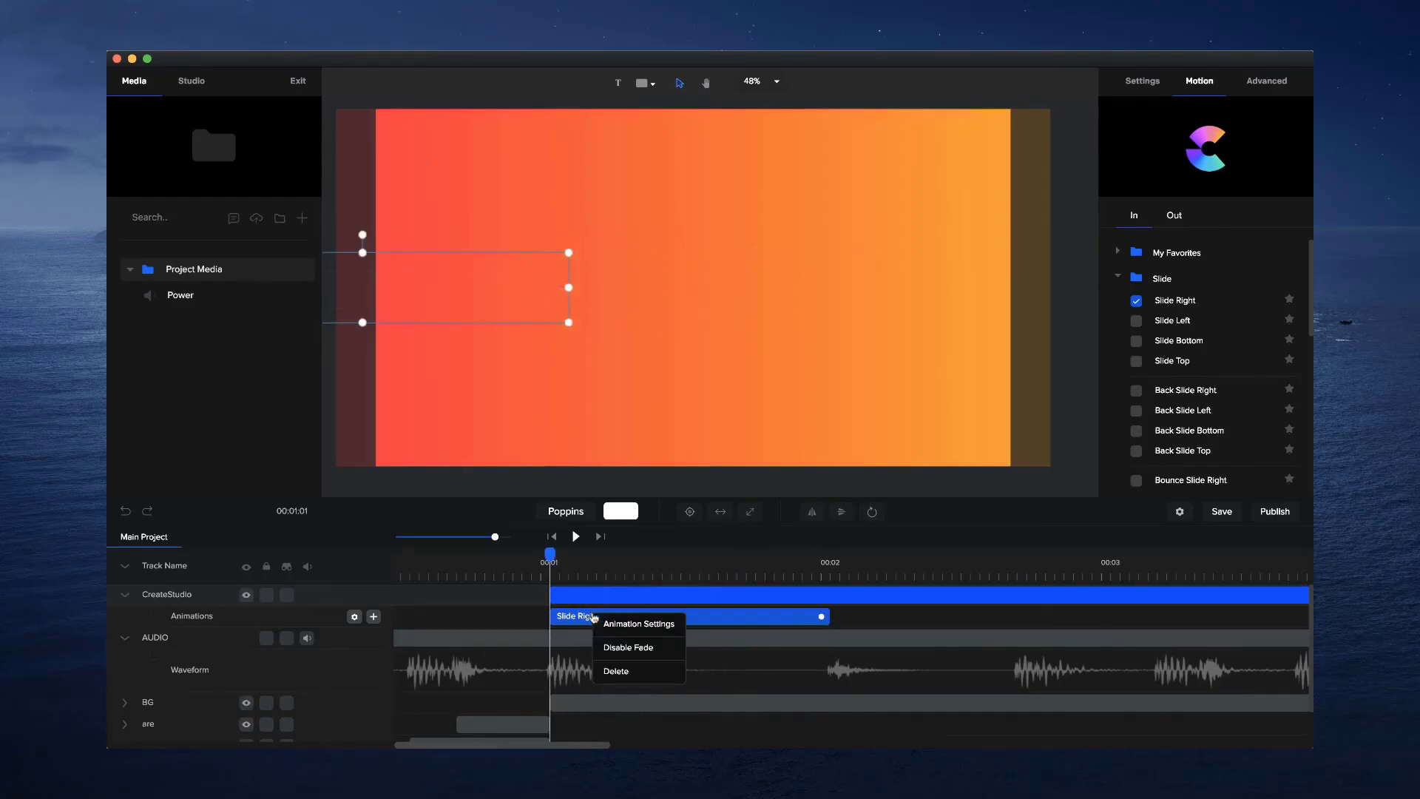
pyautogui.click(613, 643)
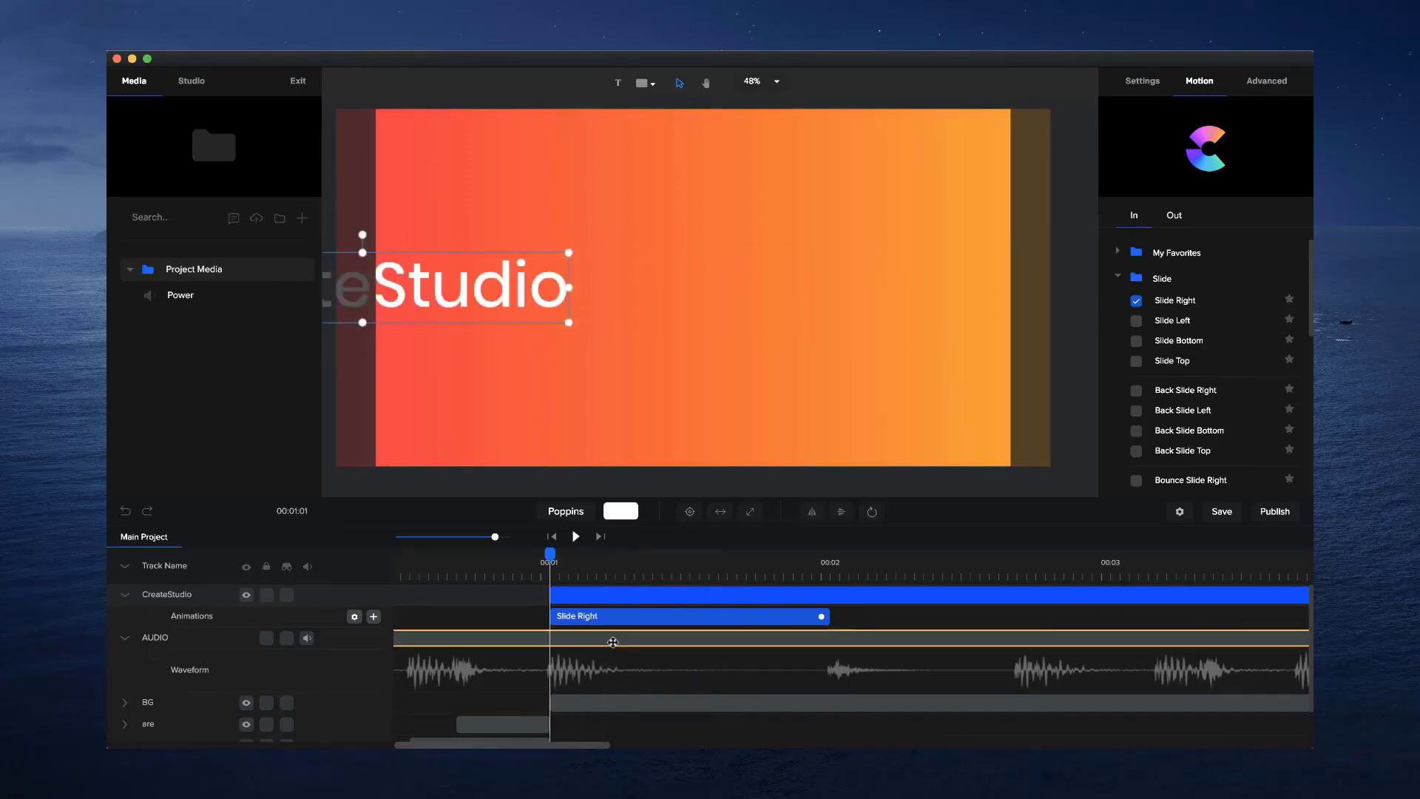
pyautogui.click(354, 618)
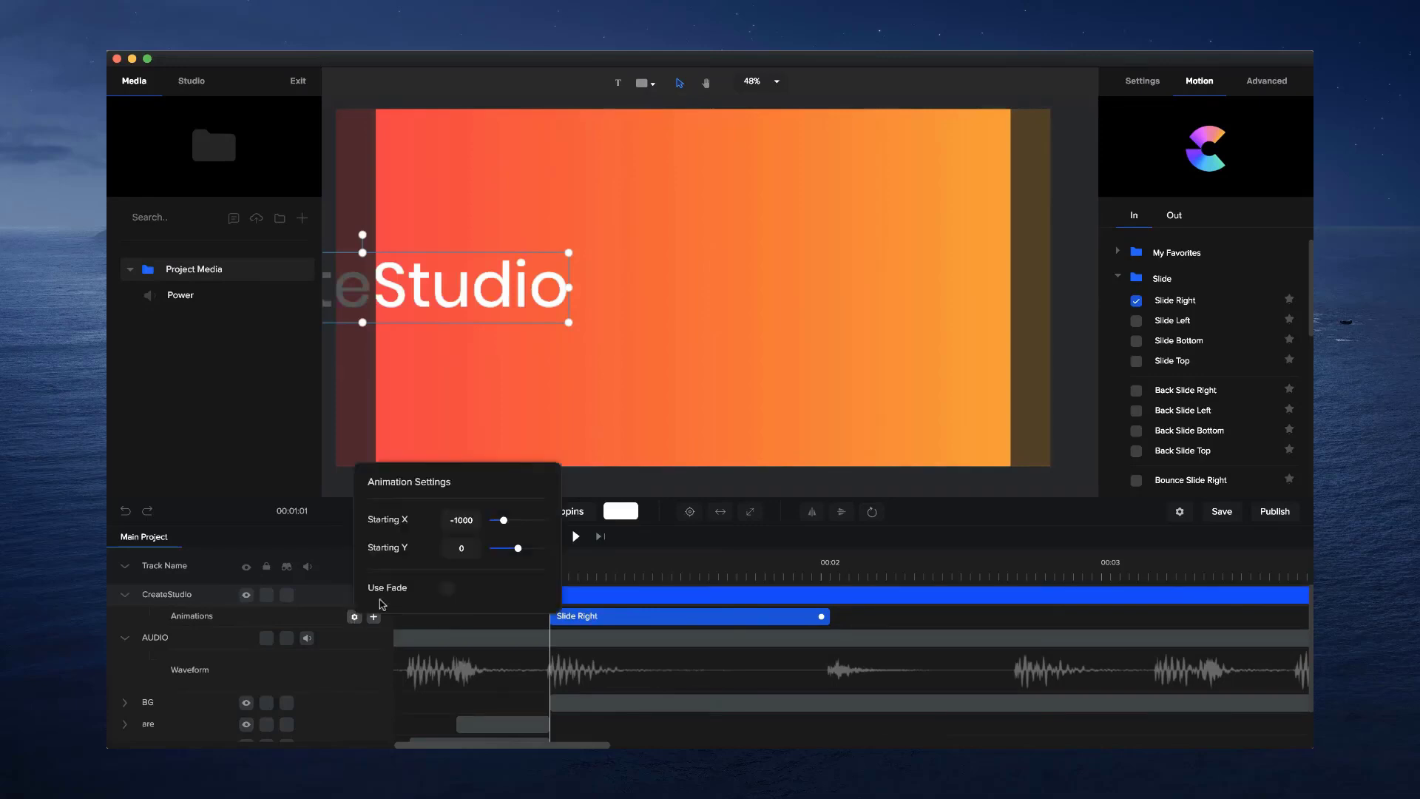
pyautogui.moveTo(505, 520); pyautogui.dragTo(515, 520)
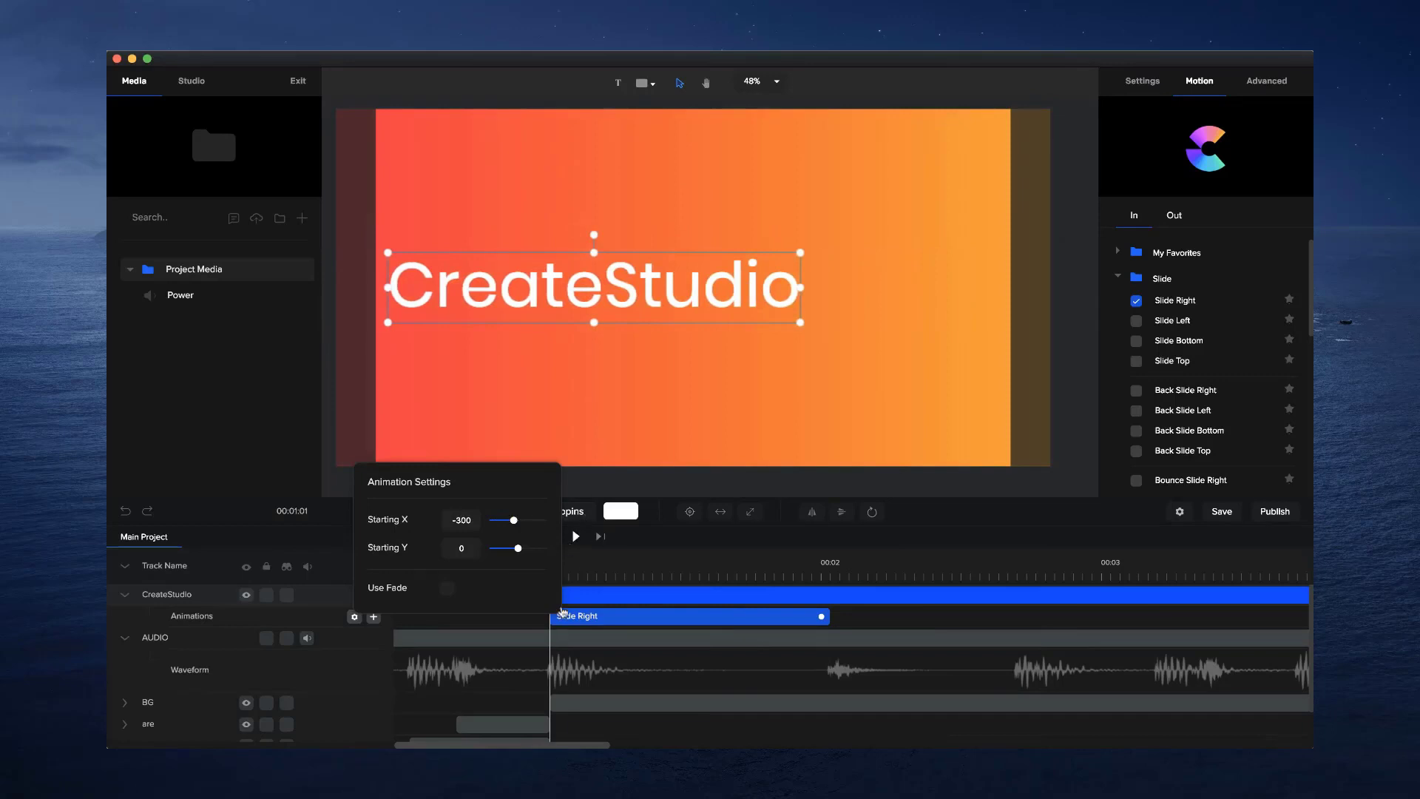
pyautogui.click(871, 602)
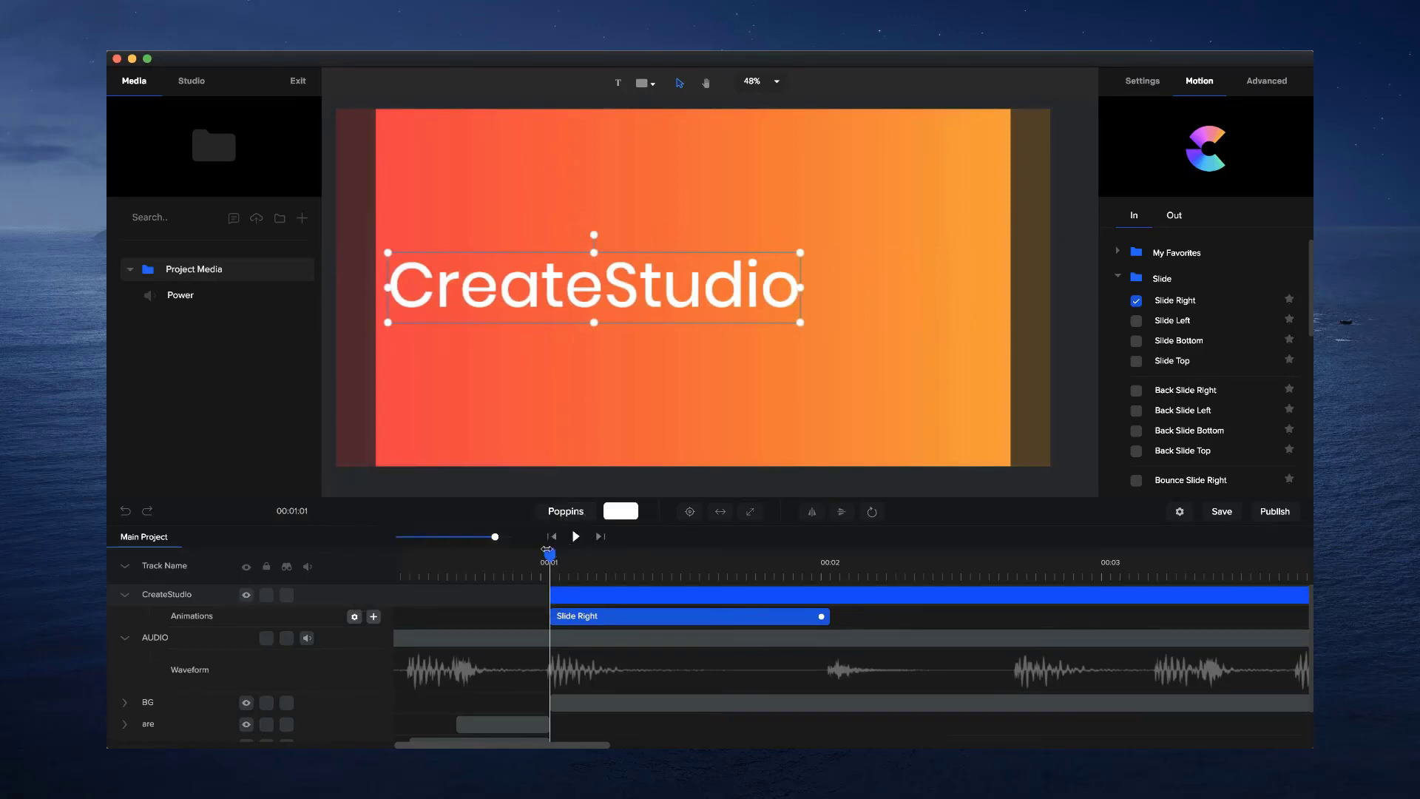
# Preview the slide, trim the CreateStudio clip to the end of its Slide Right animation and place the playhead there
pyautogui.moveTo(551, 556); pyautogui.dragTo(855, 550)
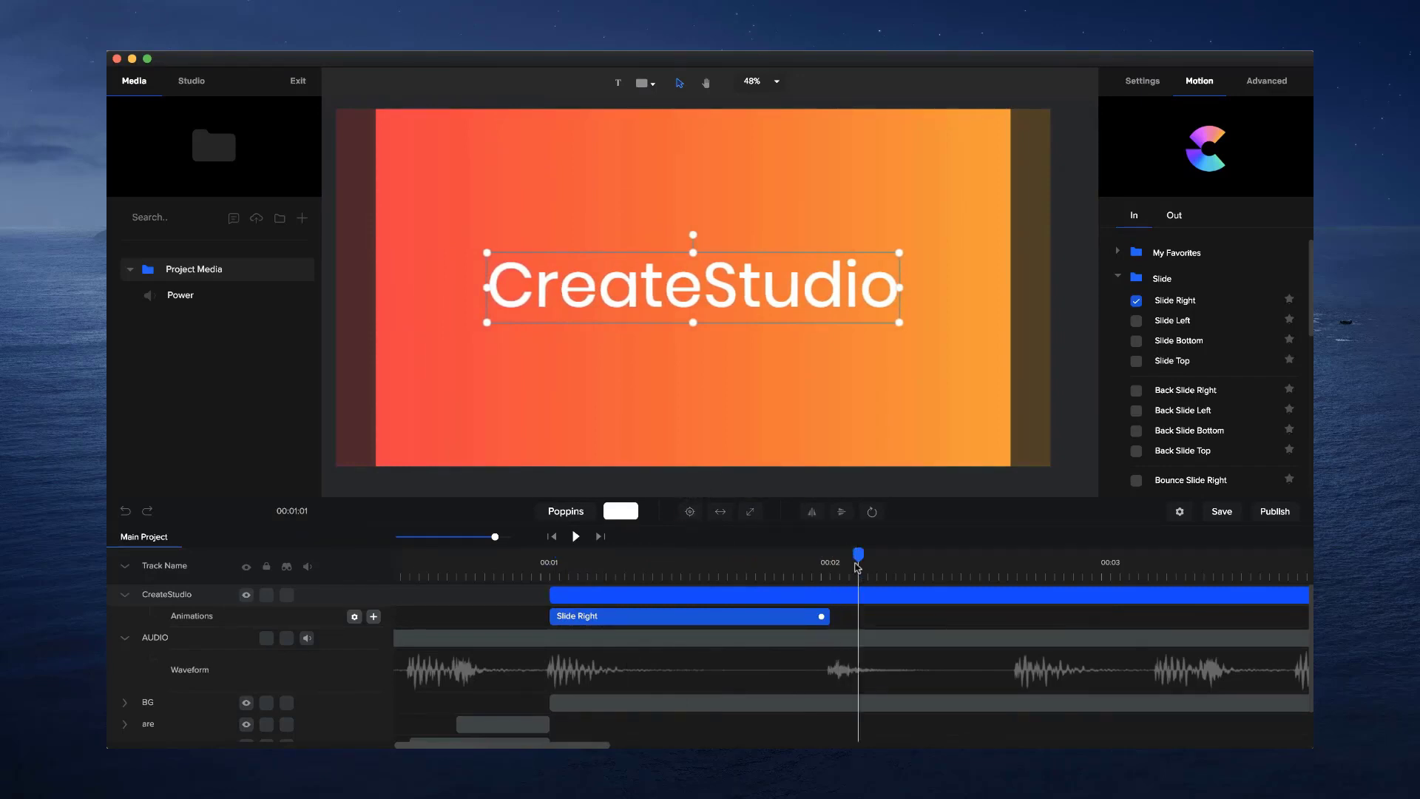
pyautogui.scroll(-3, 493, 538)
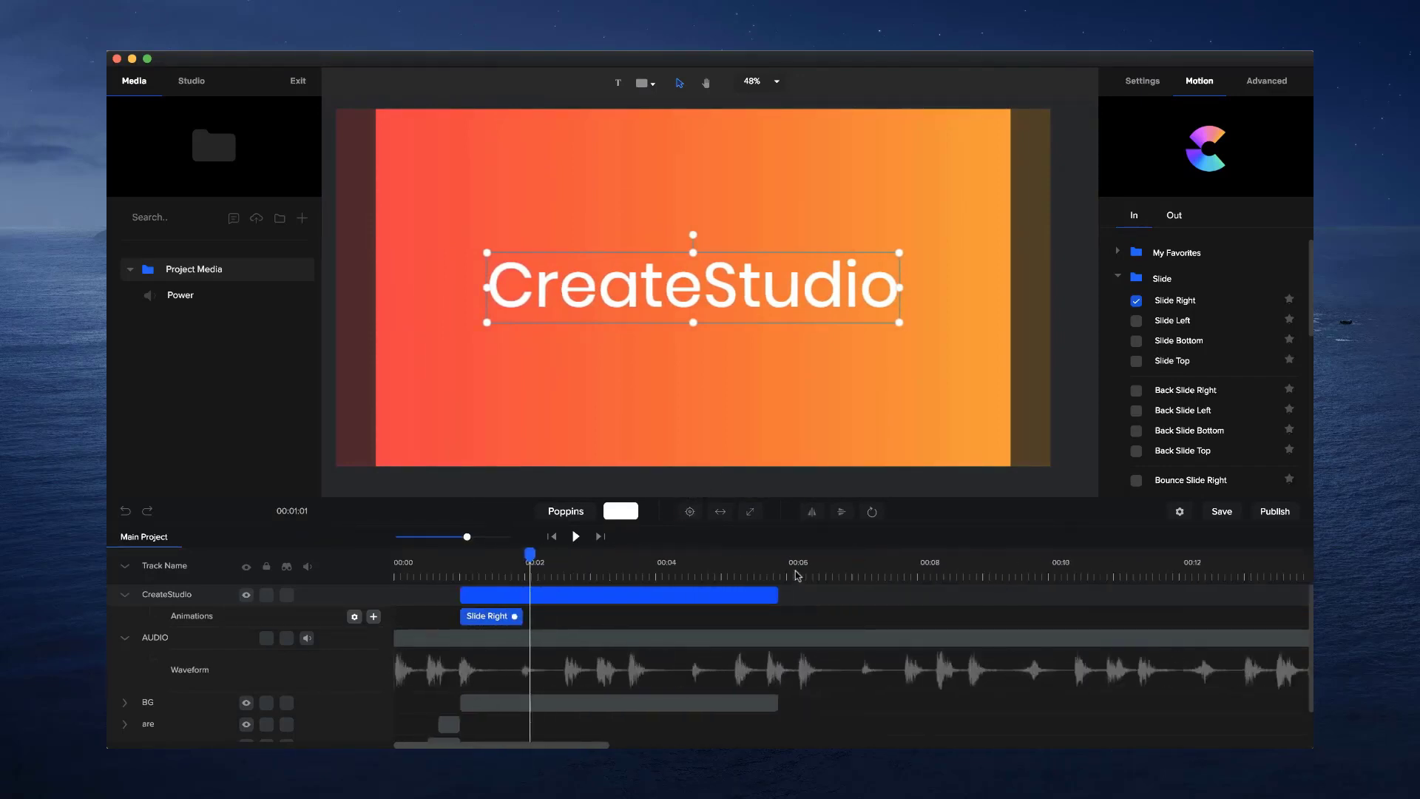
pyautogui.moveTo(778, 592); pyautogui.dragTo(526, 601)
pyautogui.moveTo(468, 540); pyautogui.dragTo(500, 538)
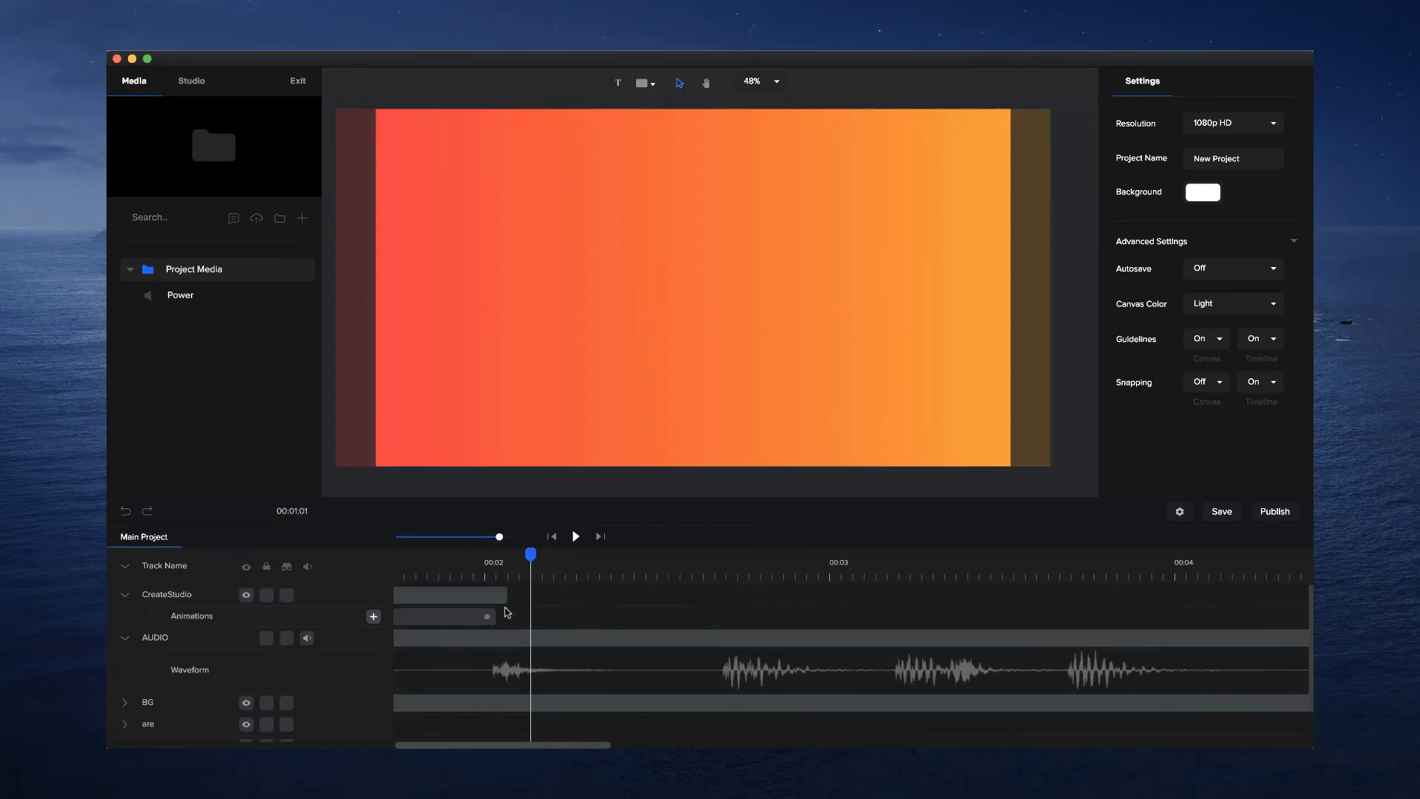
pyautogui.moveTo(508, 596); pyautogui.dragTo(494, 563)
pyautogui.click(473, 595)
pyautogui.click(484, 566)
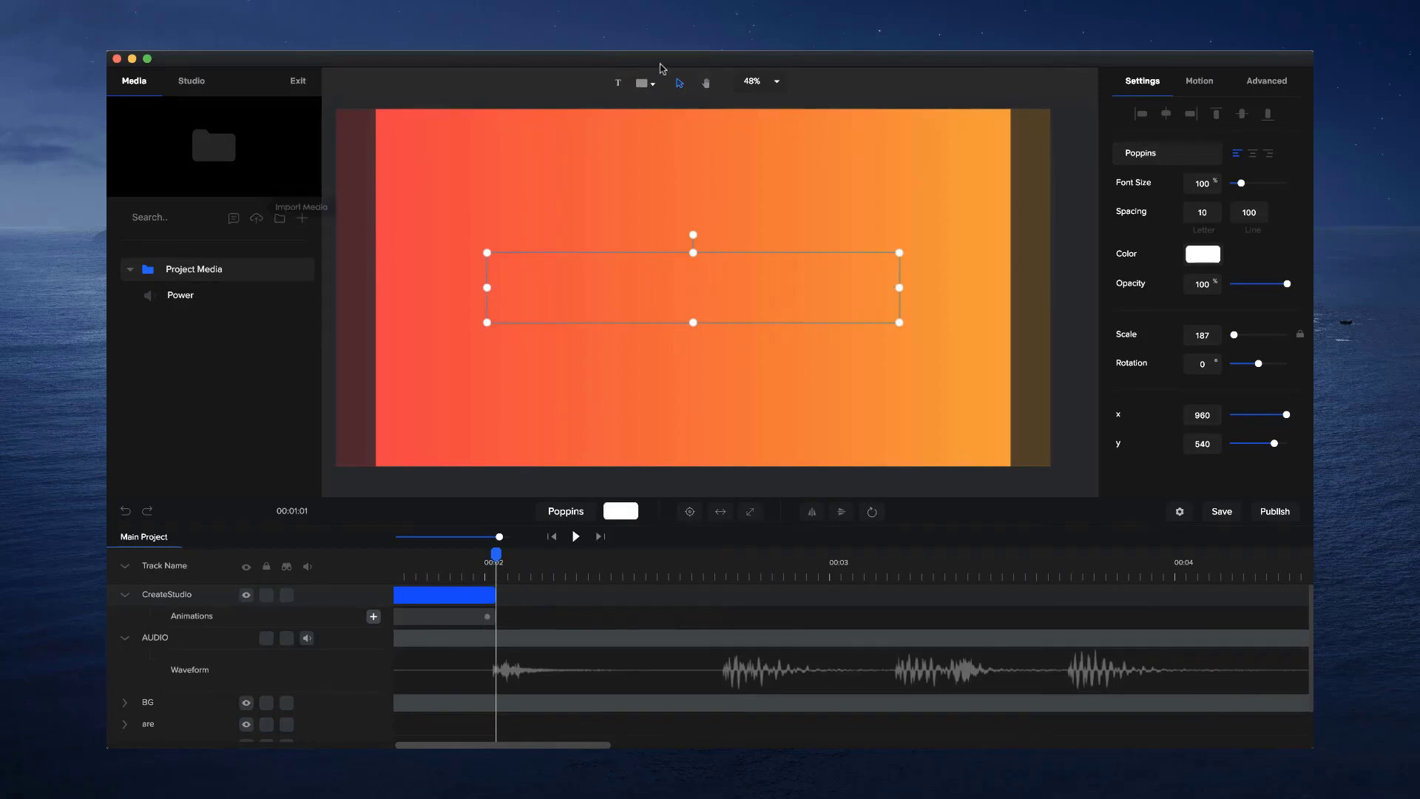
# Search the shapes for "Creates", add the C-shaped logo at the playhead and centre it on the canvas
pyautogui.click(642, 84)
pyautogui.click(624, 135)
pyautogui.write('Creates')
pyautogui.click(593, 160)
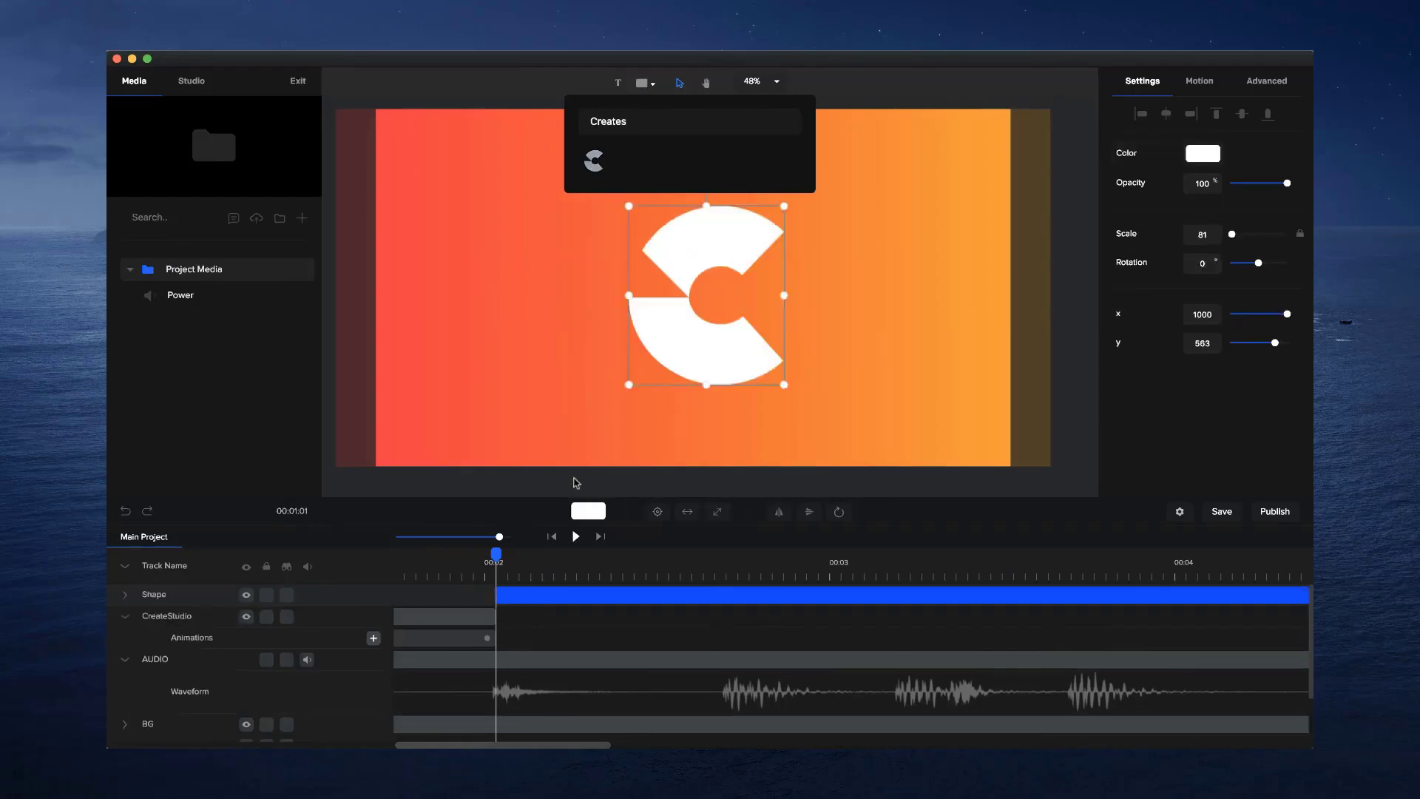
pyautogui.click(658, 511)
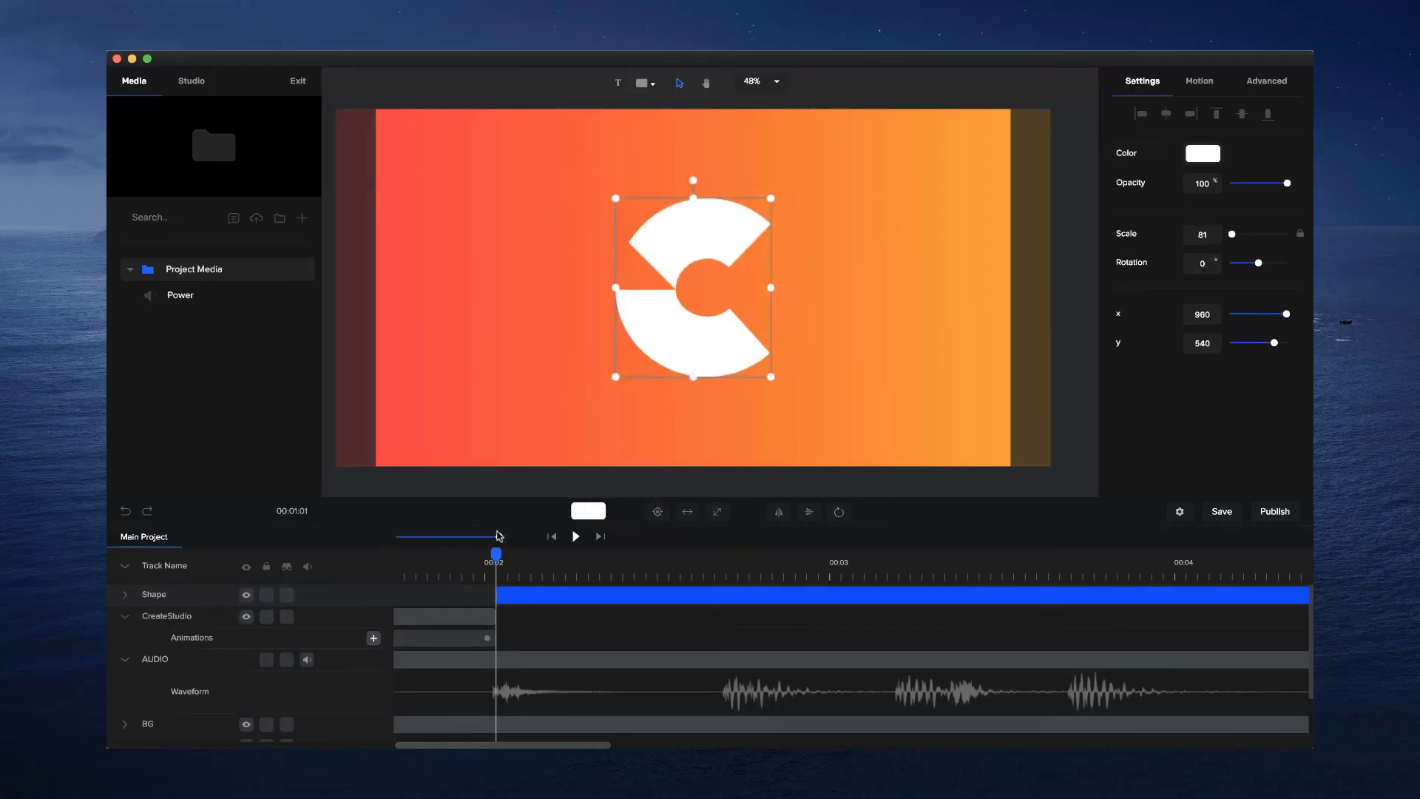
# Trim the C-shaped logo clip and the BG clip so both end at about 2.6 seconds, just before the next beat
pyautogui.moveTo(498, 536); pyautogui.dragTo(462, 538)
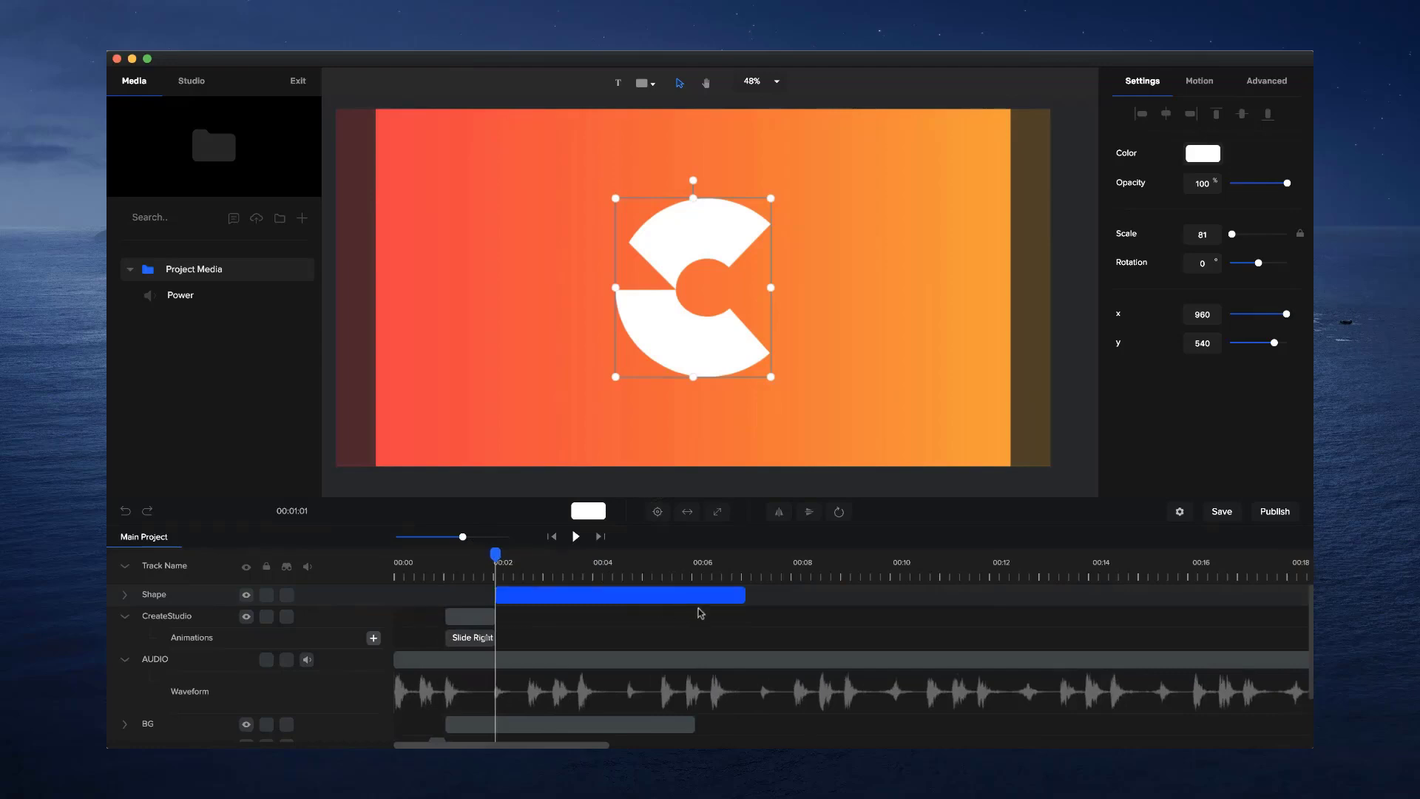
pyautogui.moveTo(746, 595); pyautogui.dragTo(526, 594)
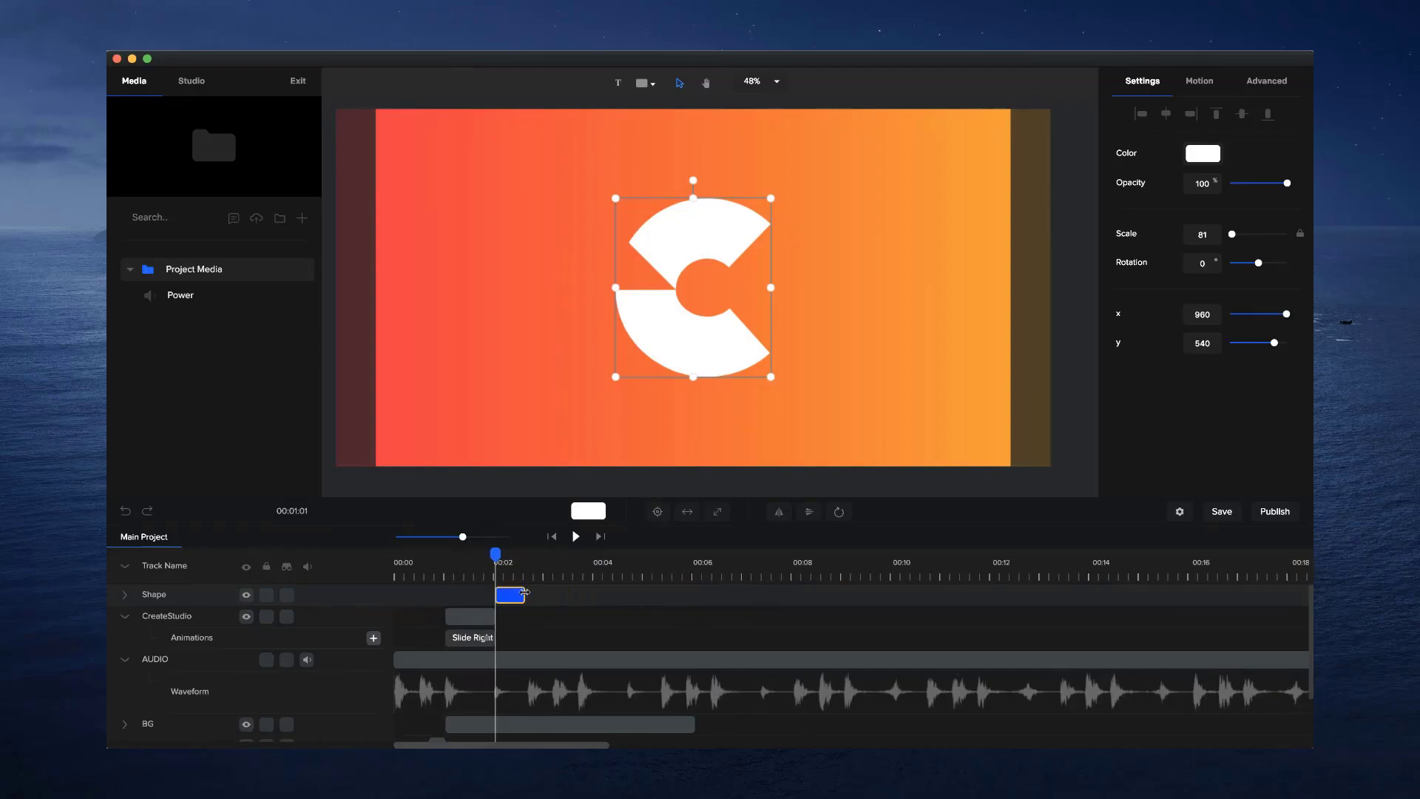
pyautogui.click(526, 634)
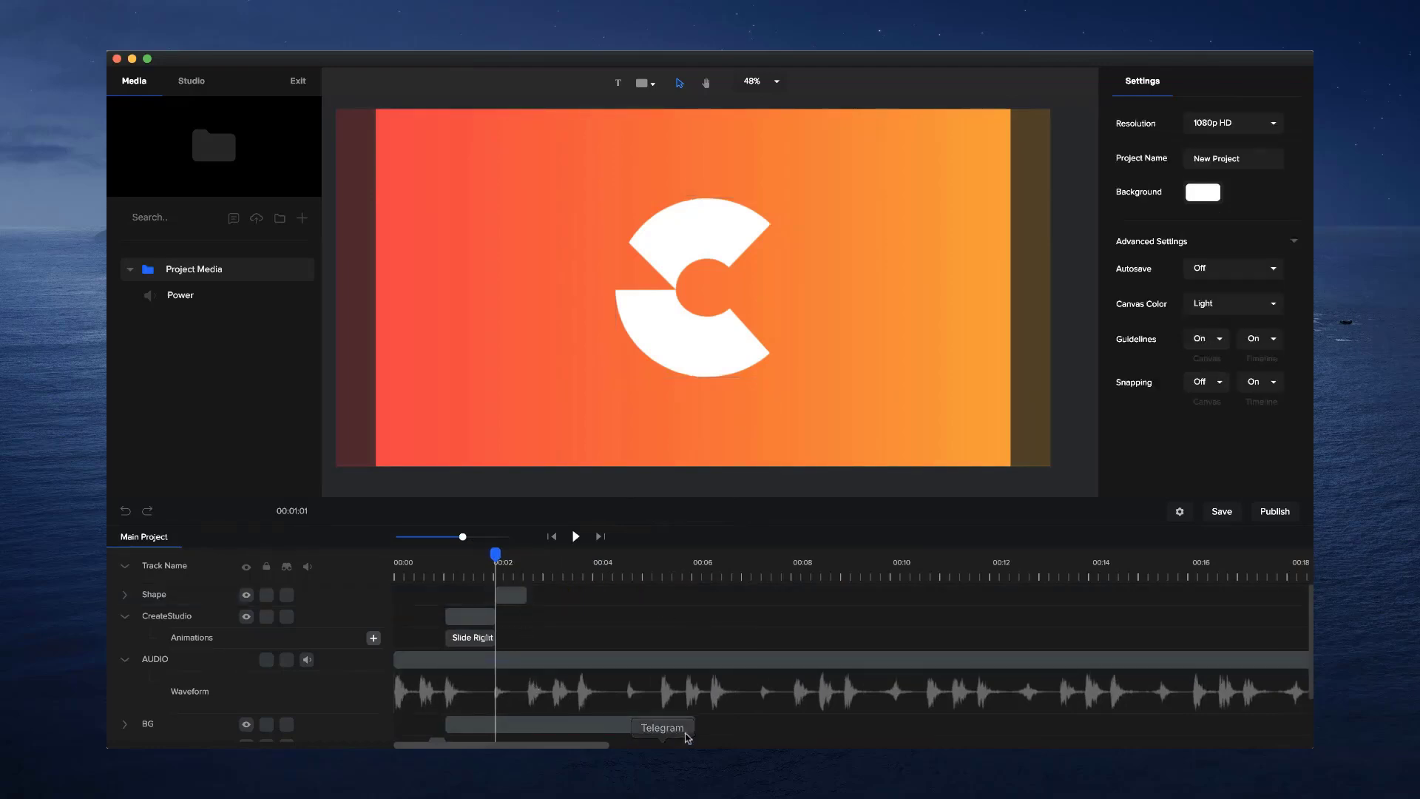
pyautogui.moveTo(693, 724); pyautogui.dragTo(513, 724)
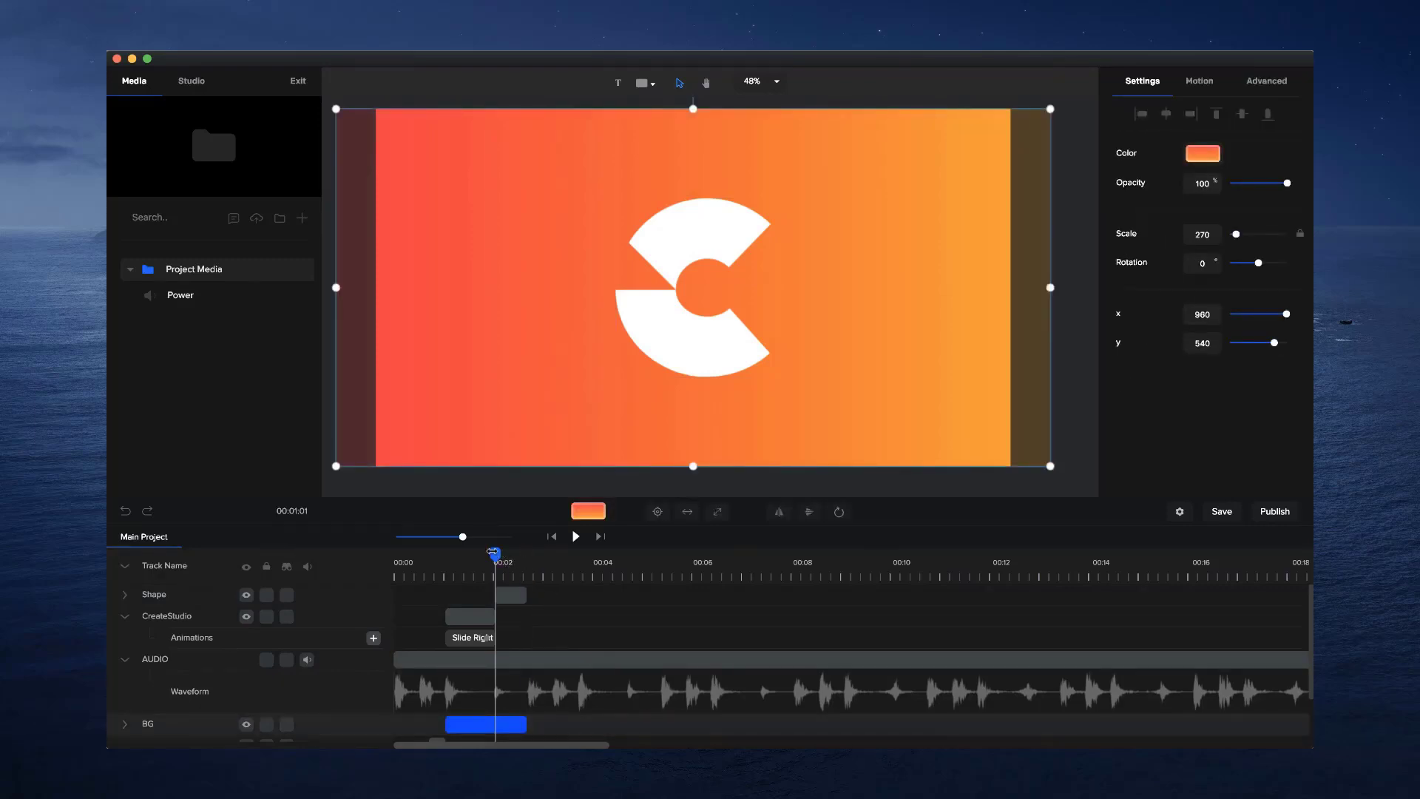
# Play the teaser from the beginning to check the text, logo and background against the beats
pyautogui.moveTo(496, 553)
pyautogui.mouseDown()
pyautogui.moveTo(525, 553)
pyautogui.moveTo(469, 553)
pyautogui.mouseUp()
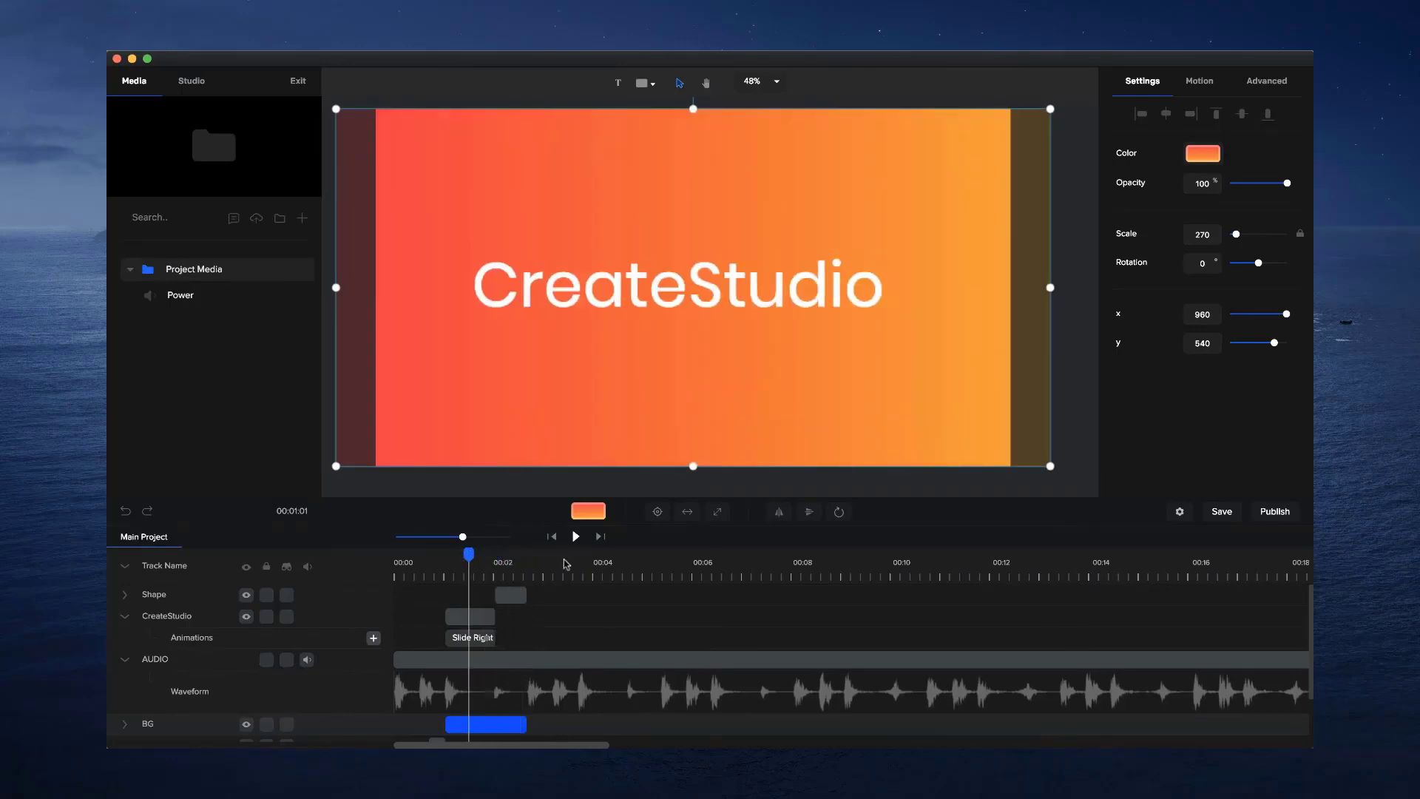
pyautogui.click(552, 538)
pyautogui.click(575, 537)
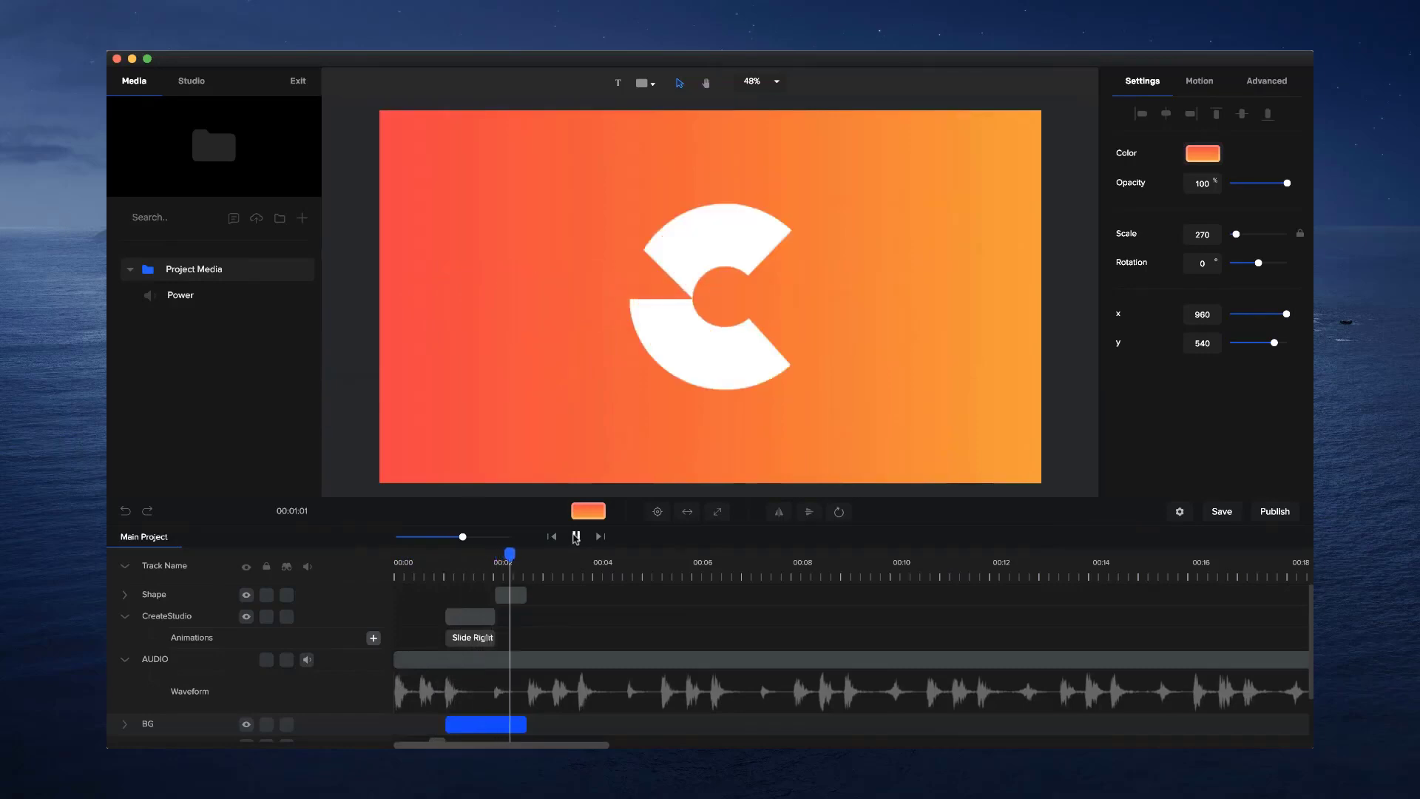
pyautogui.click(576, 537)
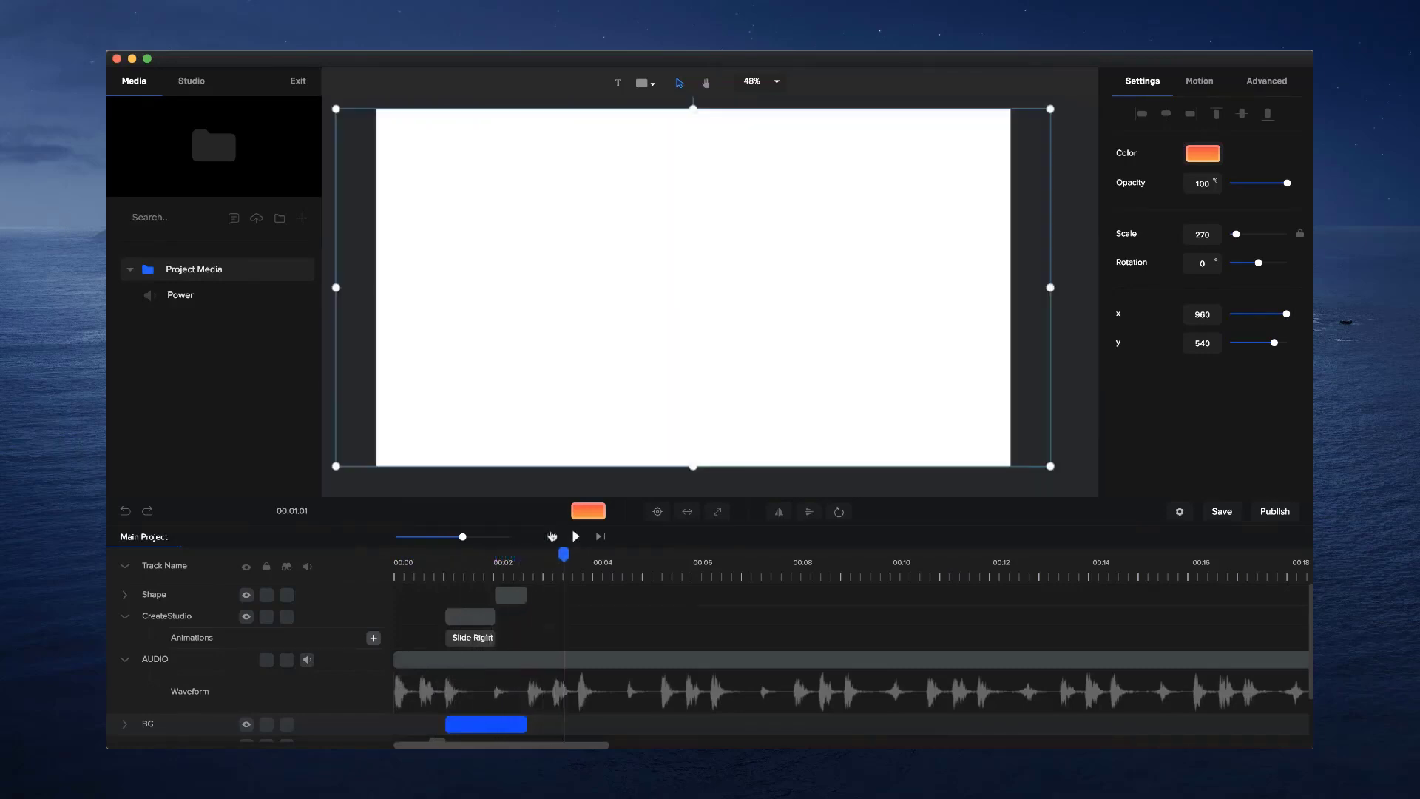
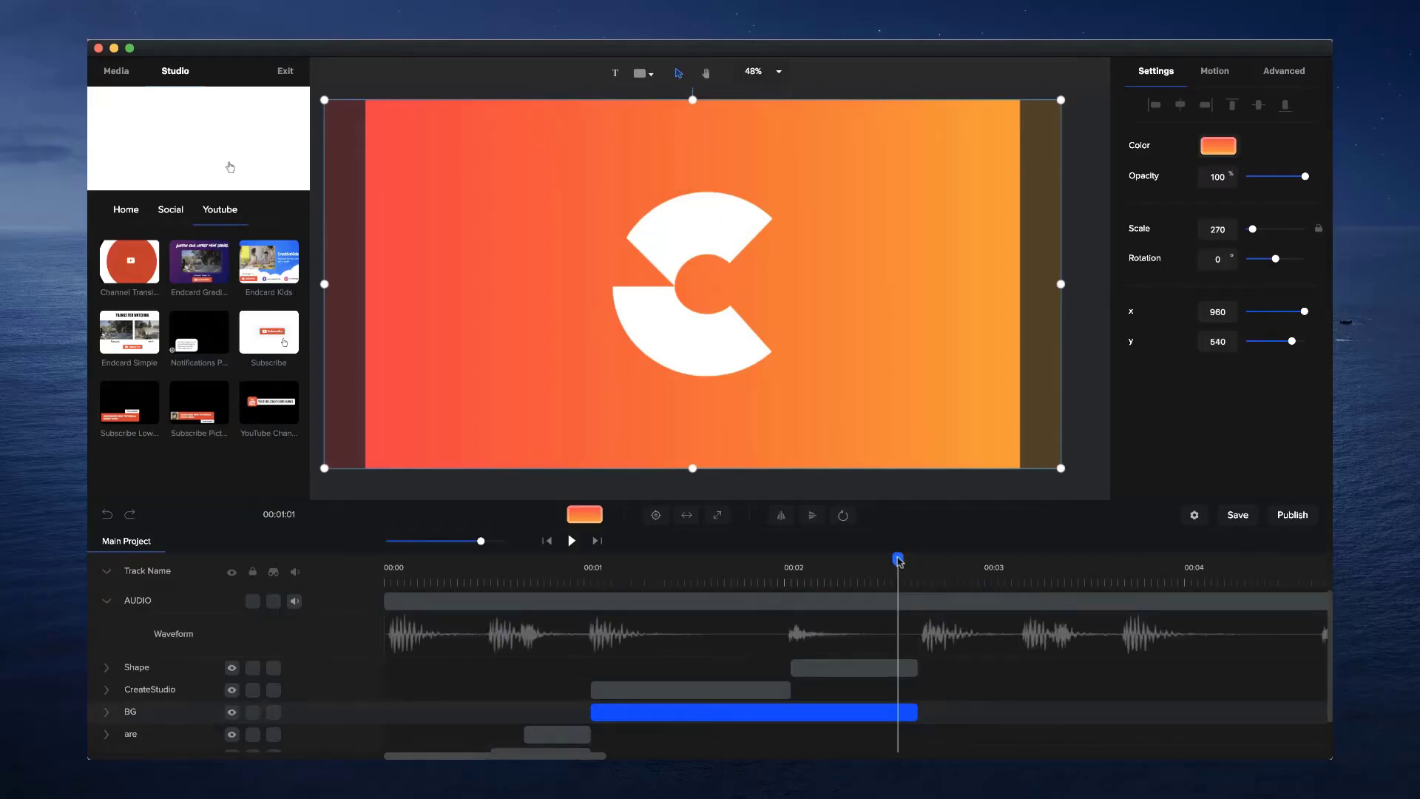
pyautogui.moveTo(899, 562); pyautogui.dragTo(358, 568)
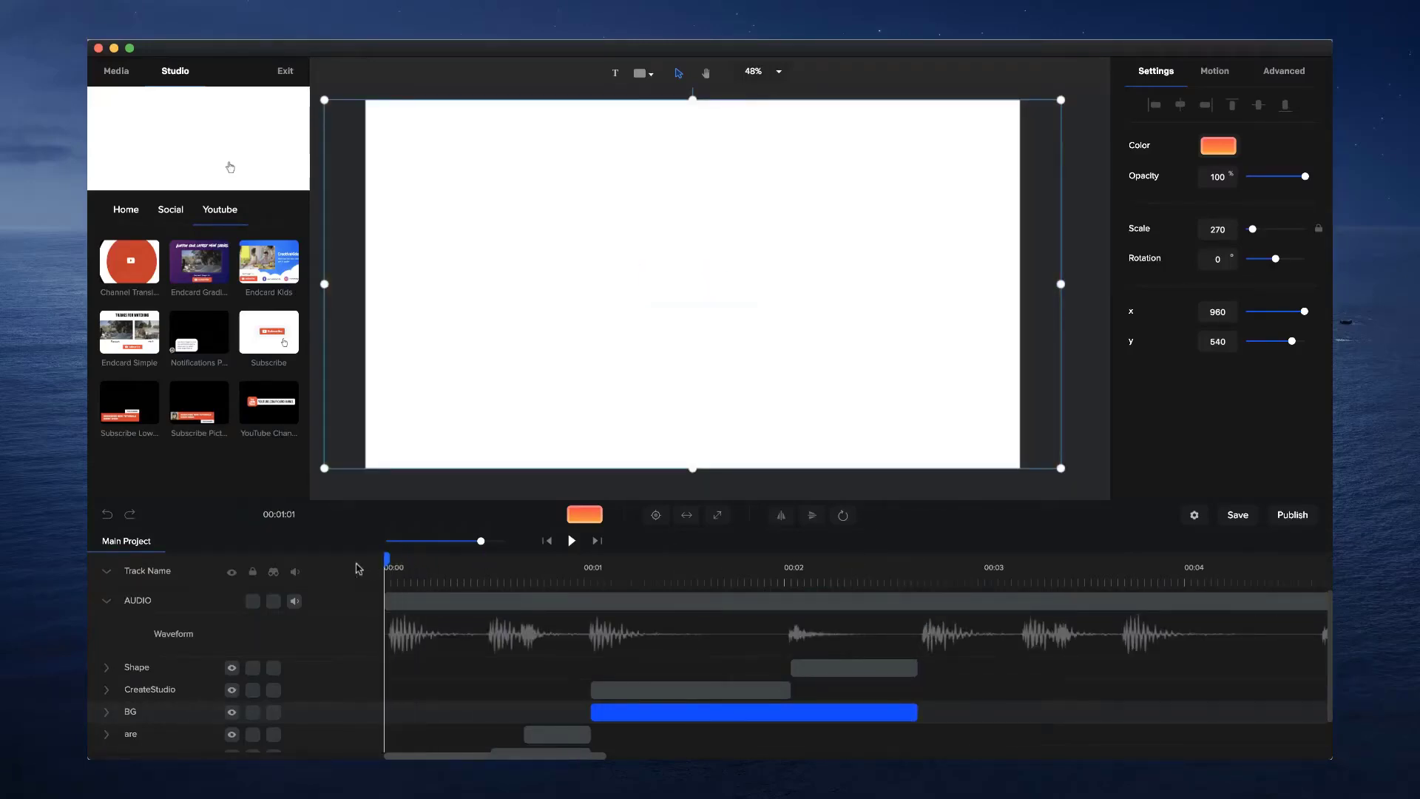
pyautogui.click(572, 541)
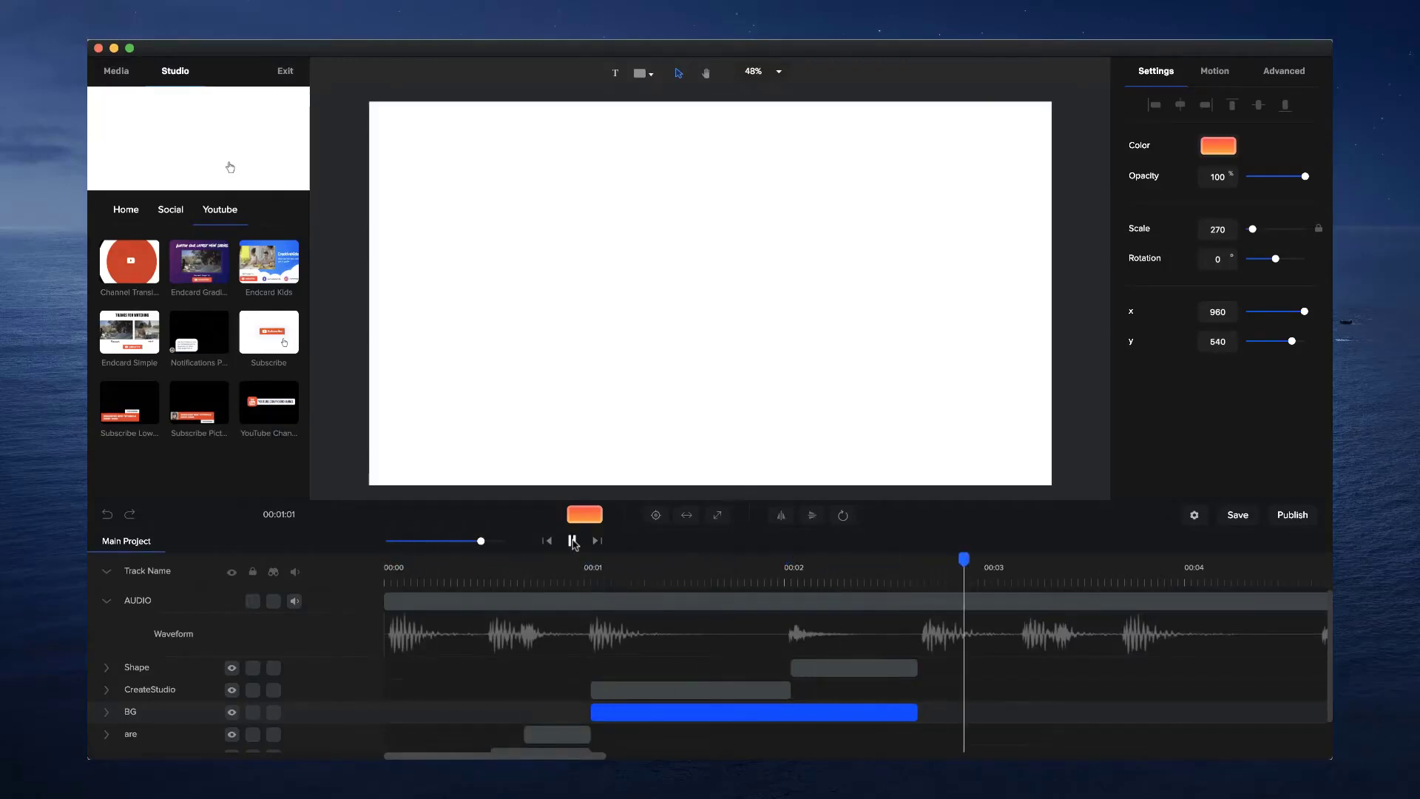
pyautogui.click(573, 542)
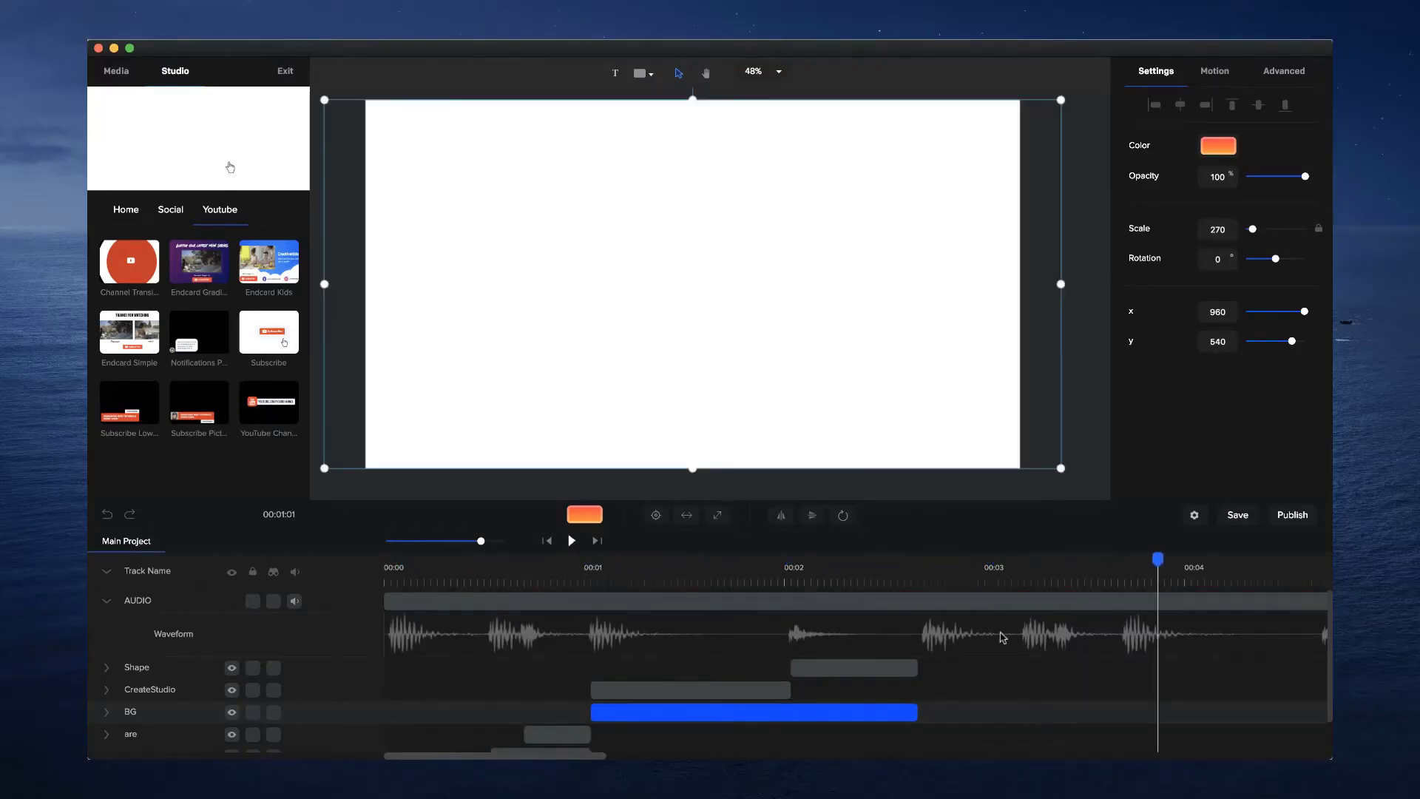
# Add a text at the end of the BG clip and fill it with a linear gradient from blue #1C7BFF to bright magenta
pyautogui.click(920, 559)
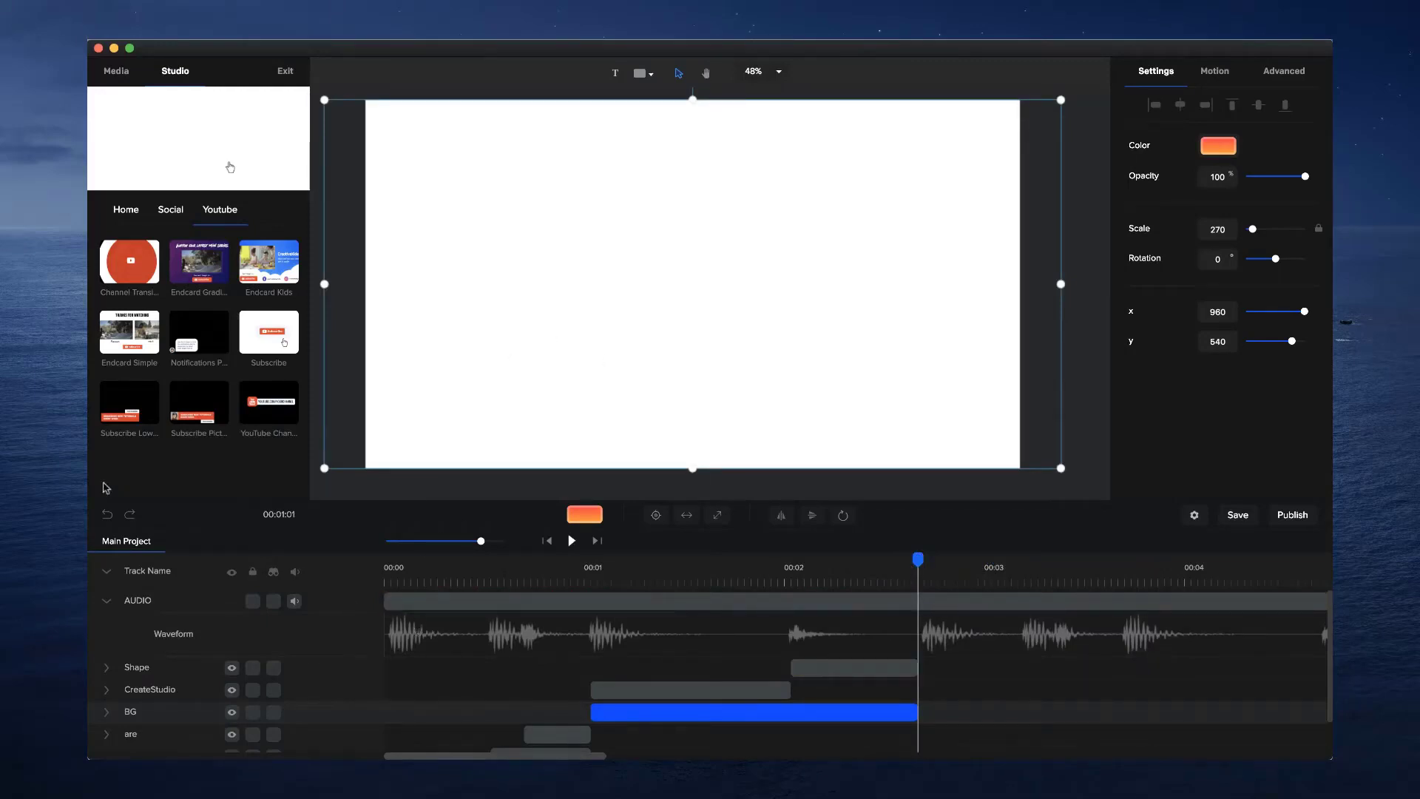
pyautogui.click(615, 72)
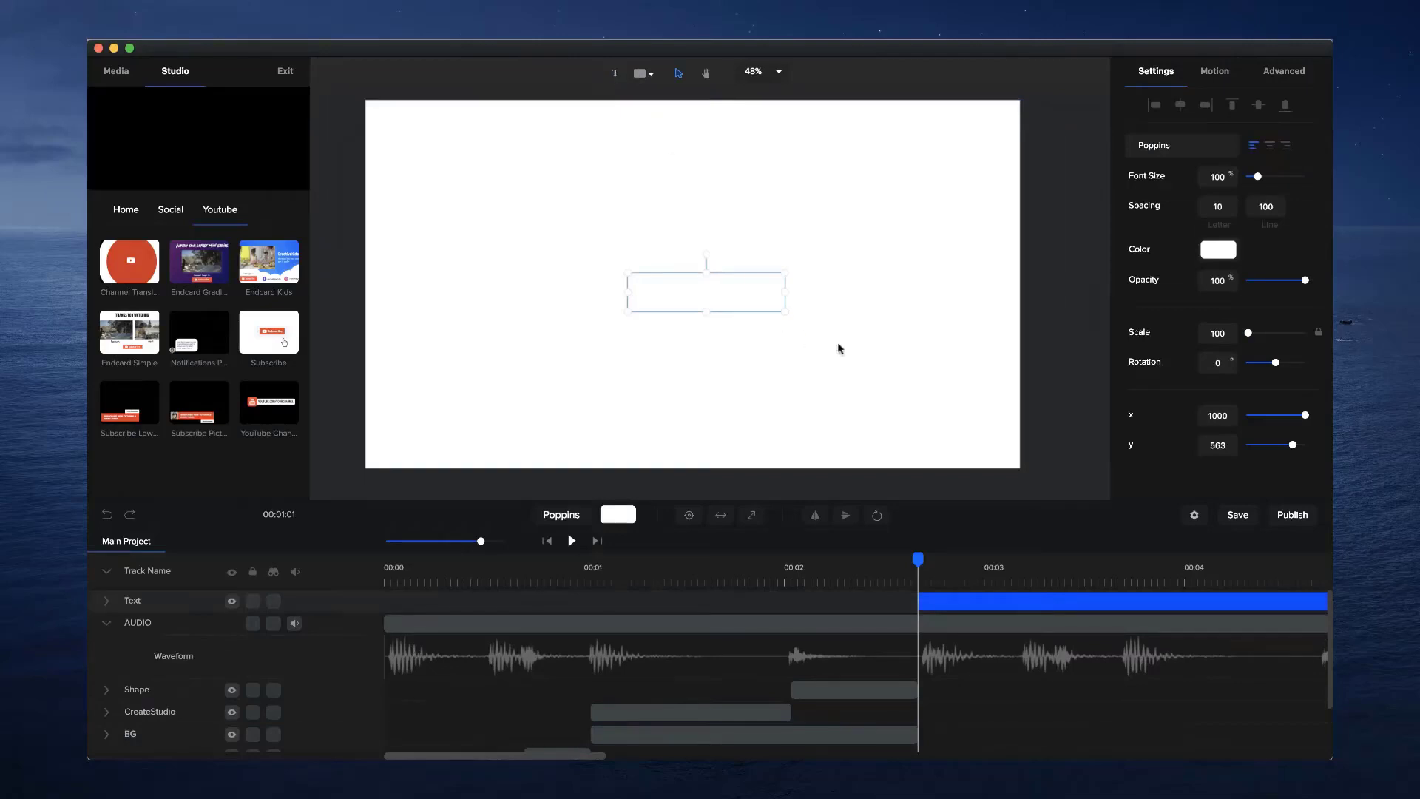
pyautogui.click(1211, 255)
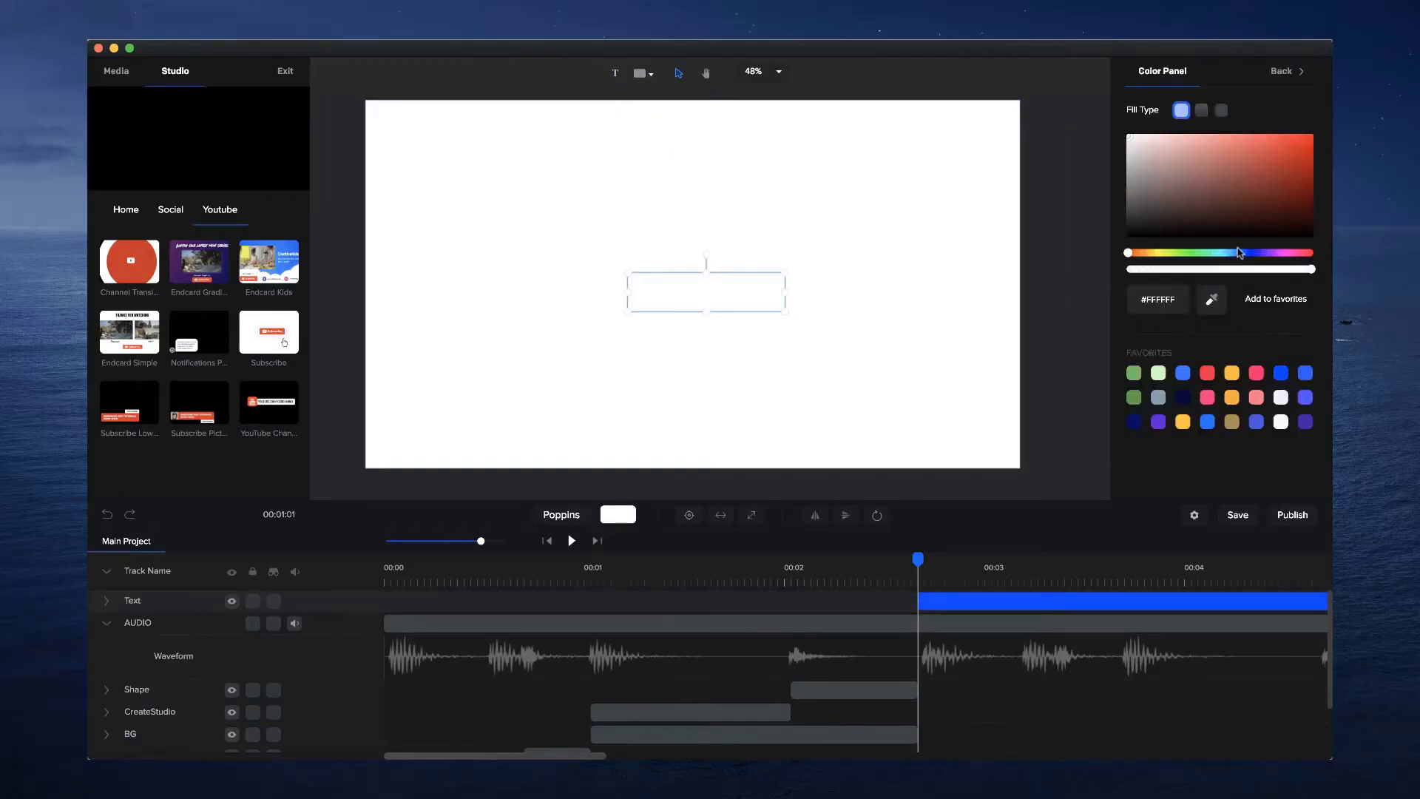
pyautogui.click(1240, 253)
pyautogui.click(1202, 110)
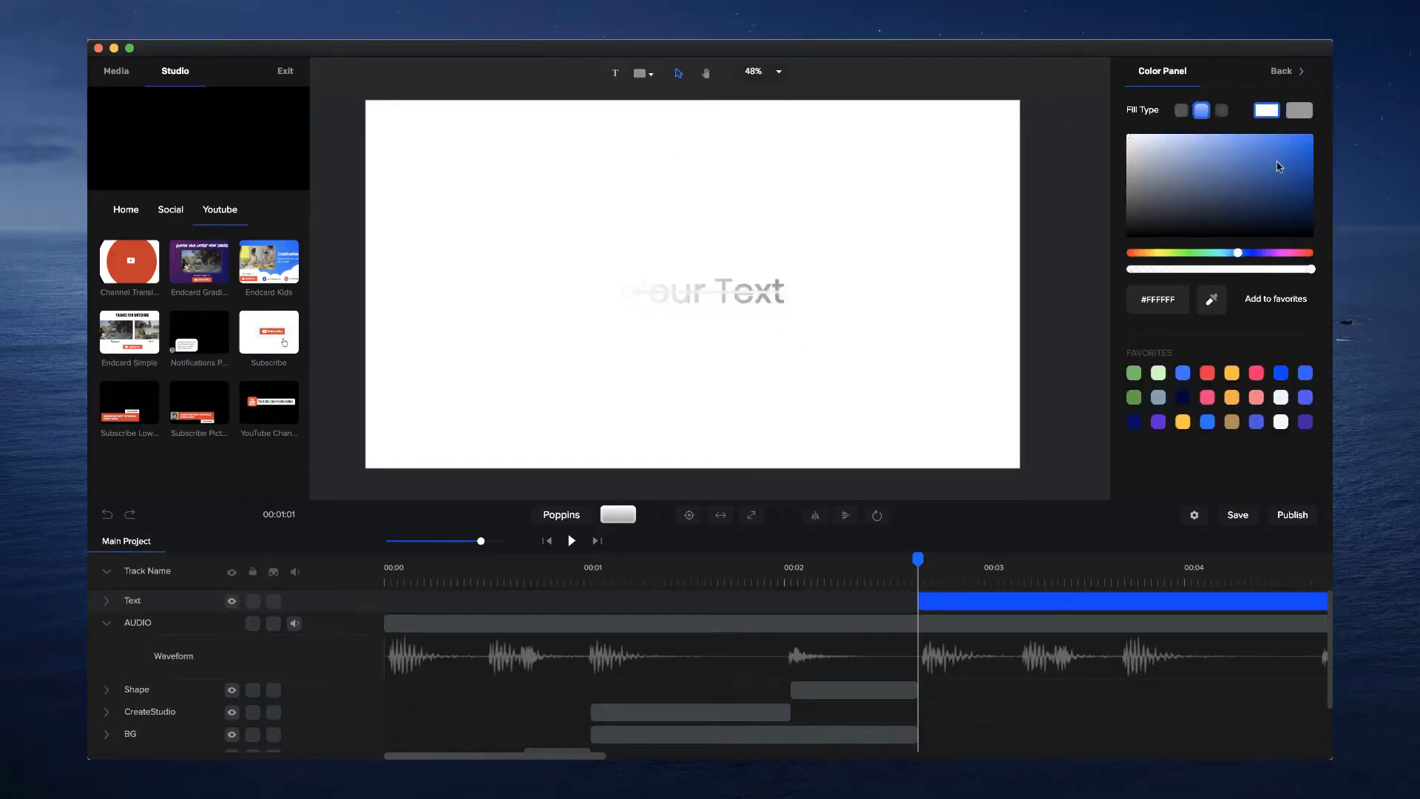
pyautogui.moveTo(1280, 167); pyautogui.dragTo(1293, 135)
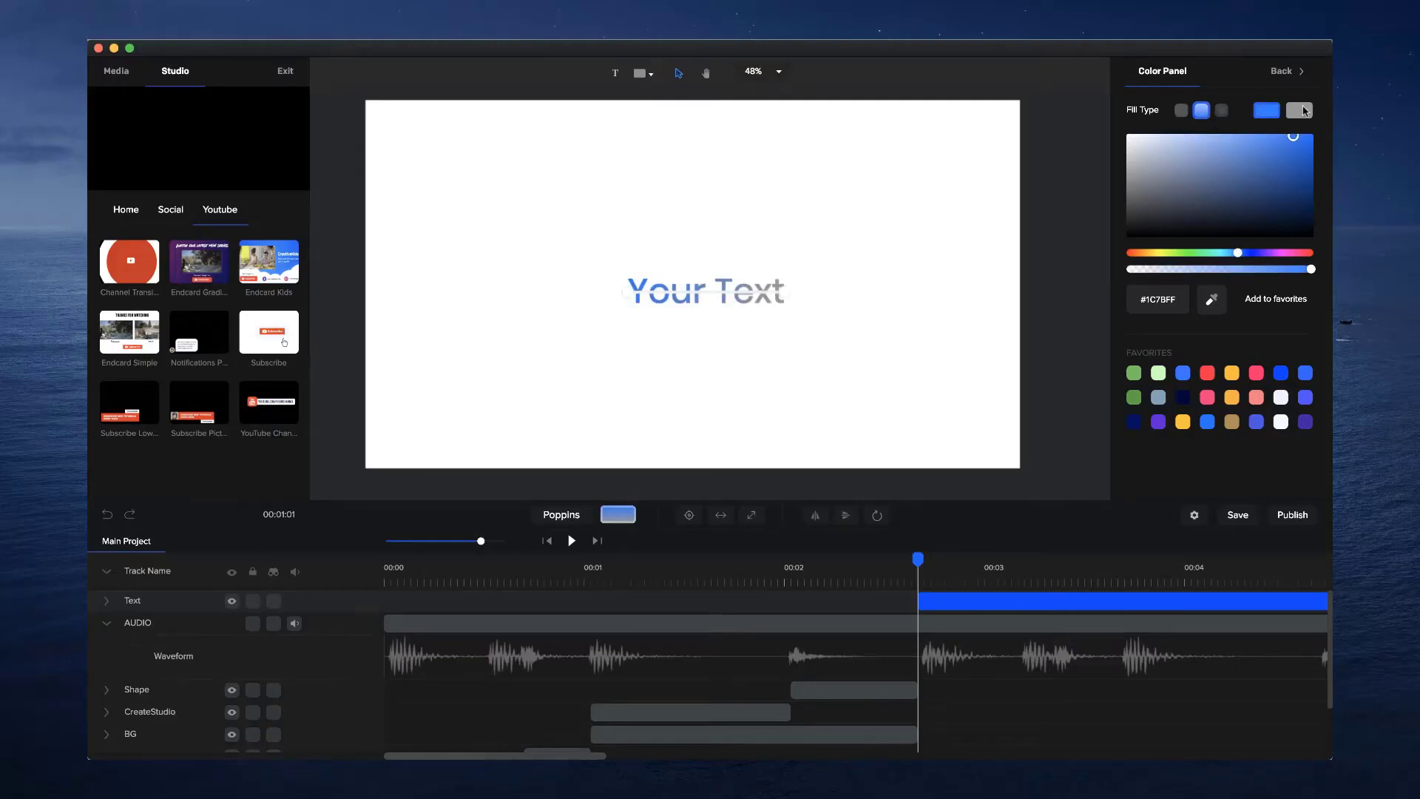
pyautogui.click(1304, 110)
pyautogui.click(1279, 253)
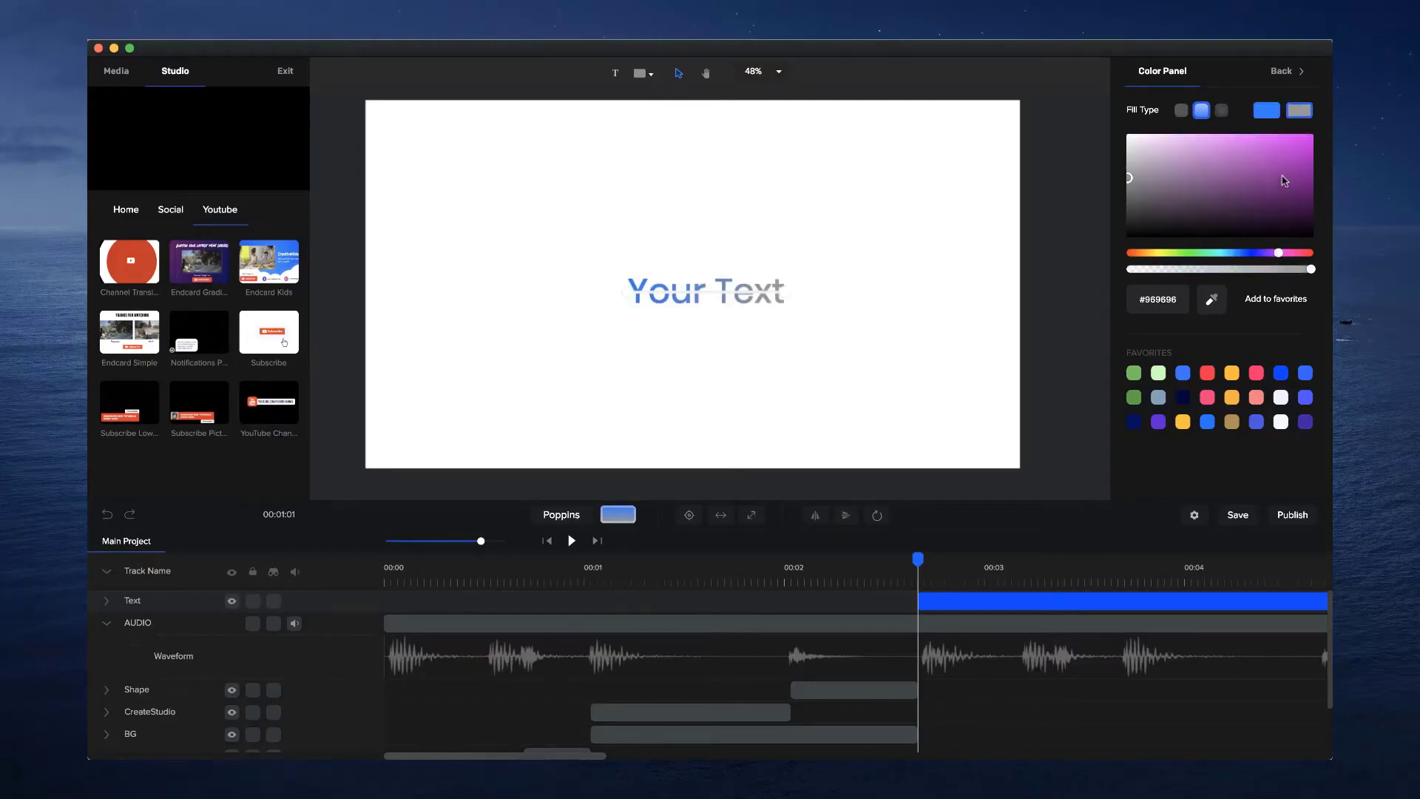
pyautogui.moveTo(1285, 181); pyautogui.dragTo(1290, 136)
pyautogui.click(1296, 71)
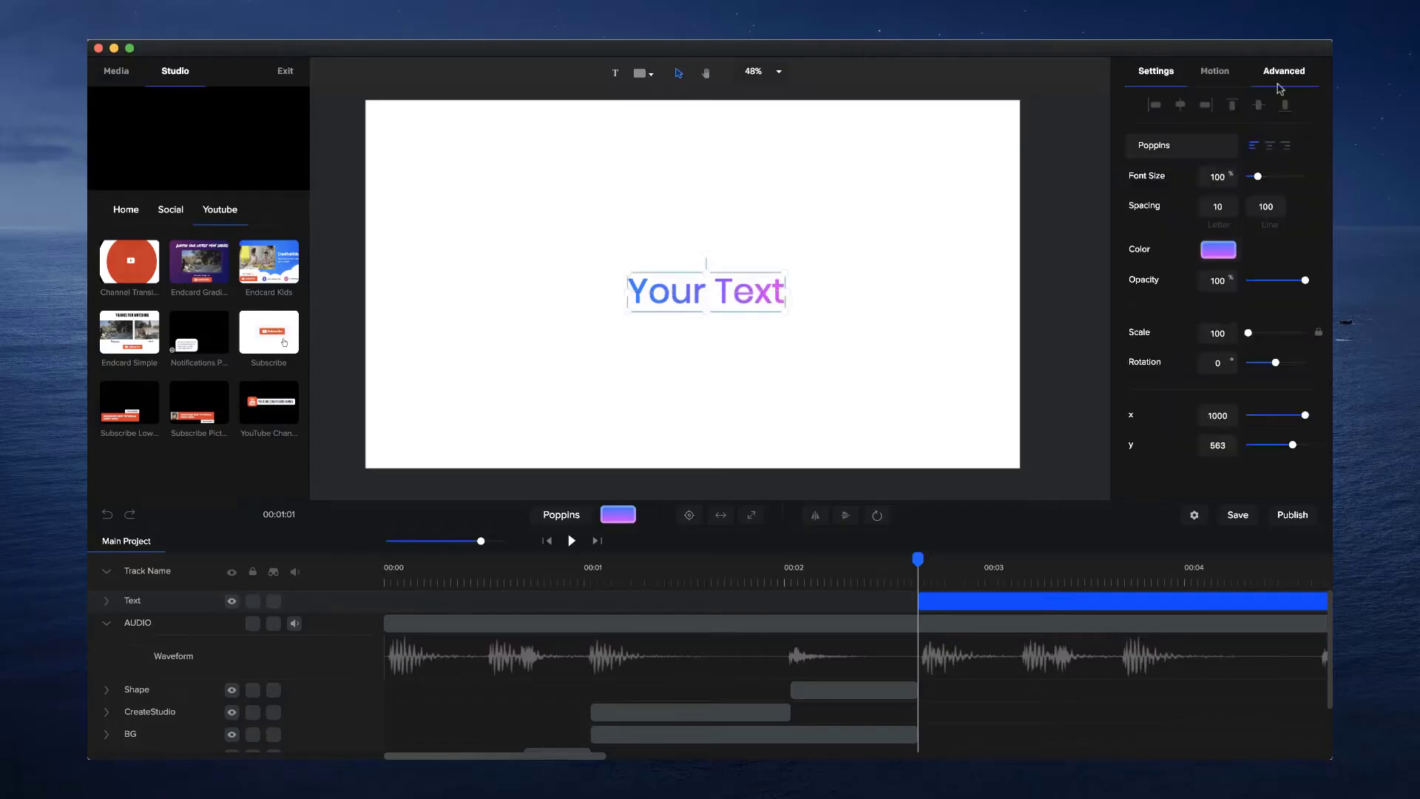
# Set the new text's Poppins font weight to Semi Bold and centre it on the canvas
pyautogui.click(1223, 151)
pyautogui.click(1269, 115)
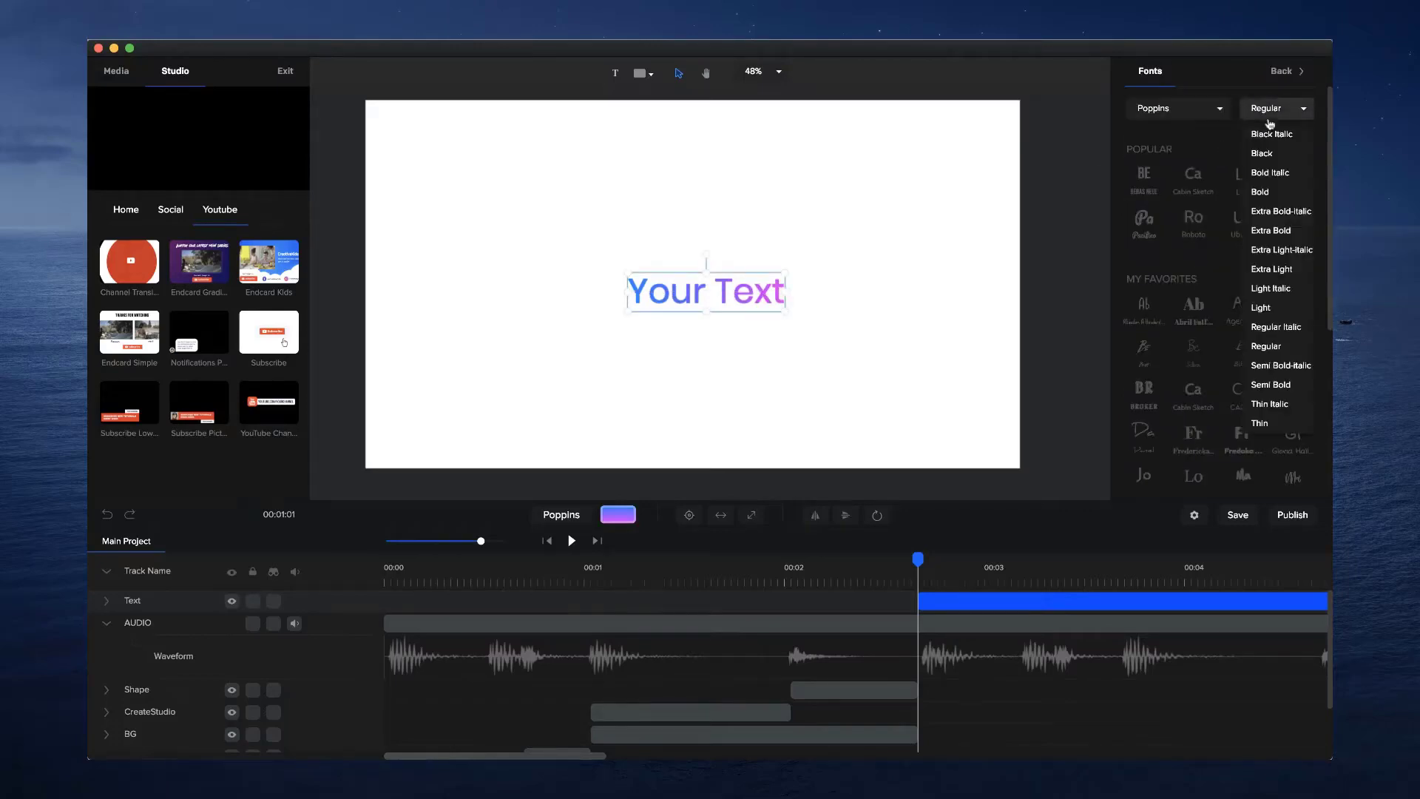
pyautogui.click(1268, 386)
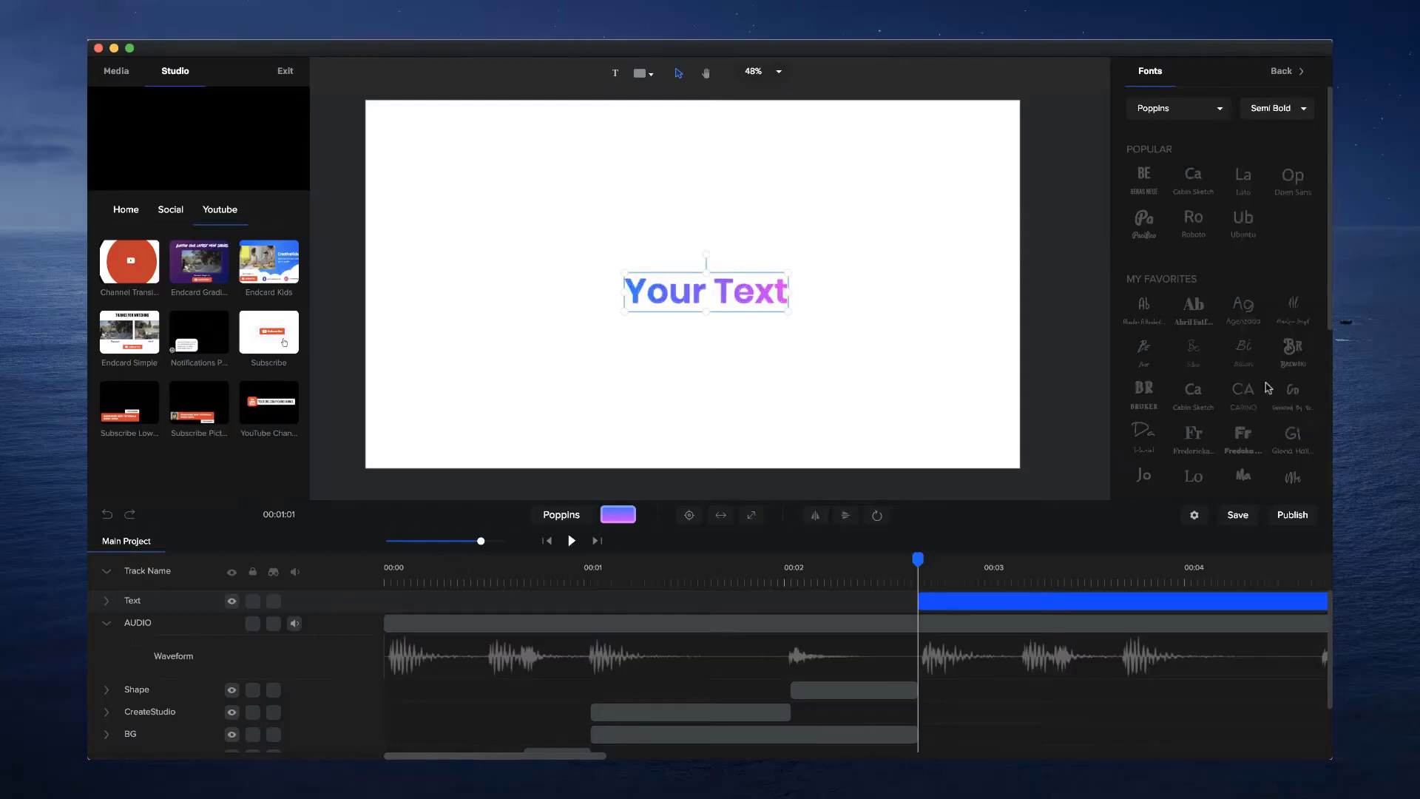
pyautogui.click(689, 515)
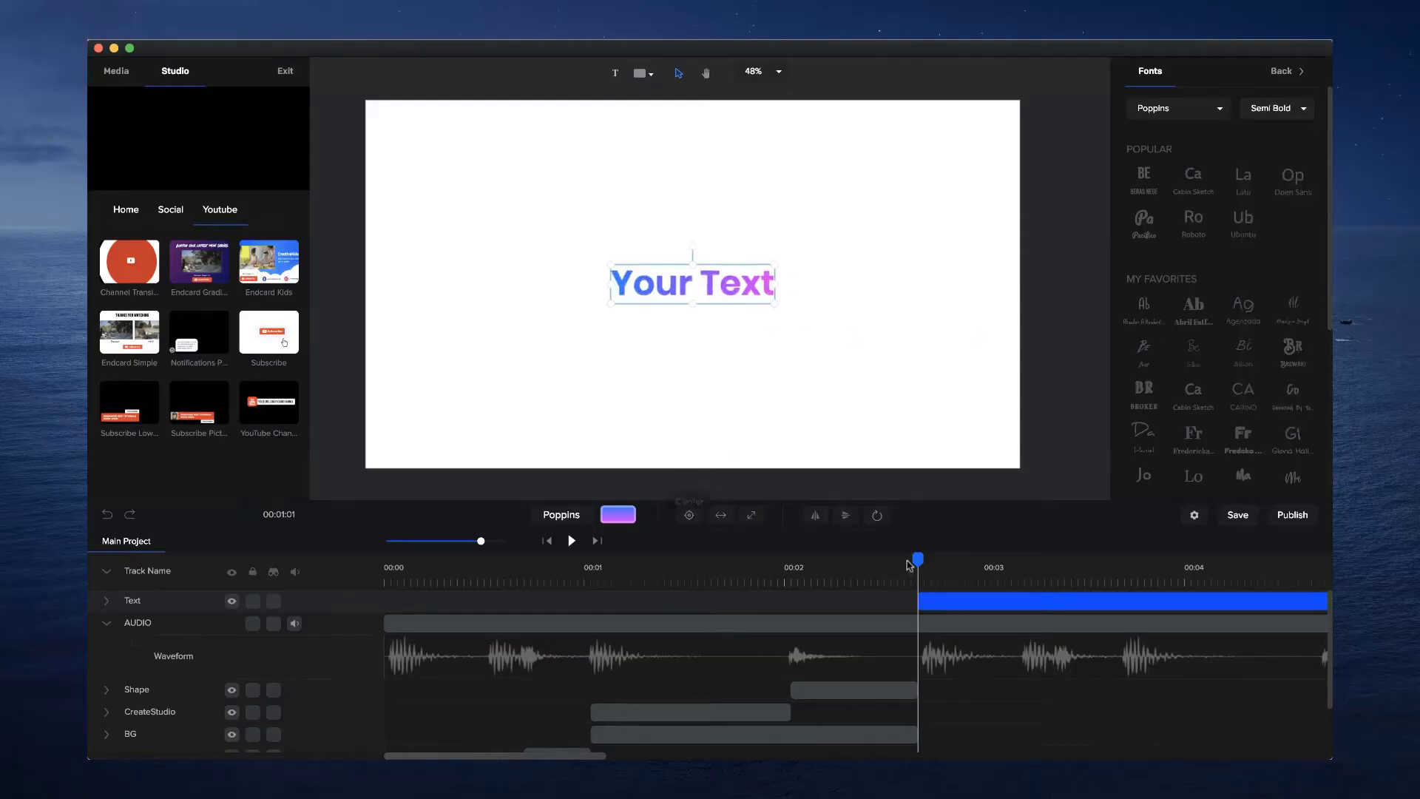
# Replace the placeholder text with "We" and shorten its clip to about half a second, ending near 00:03
pyautogui.doubleClick(668, 270)
pyautogui.press('super+a')
pyautogui.write('We')
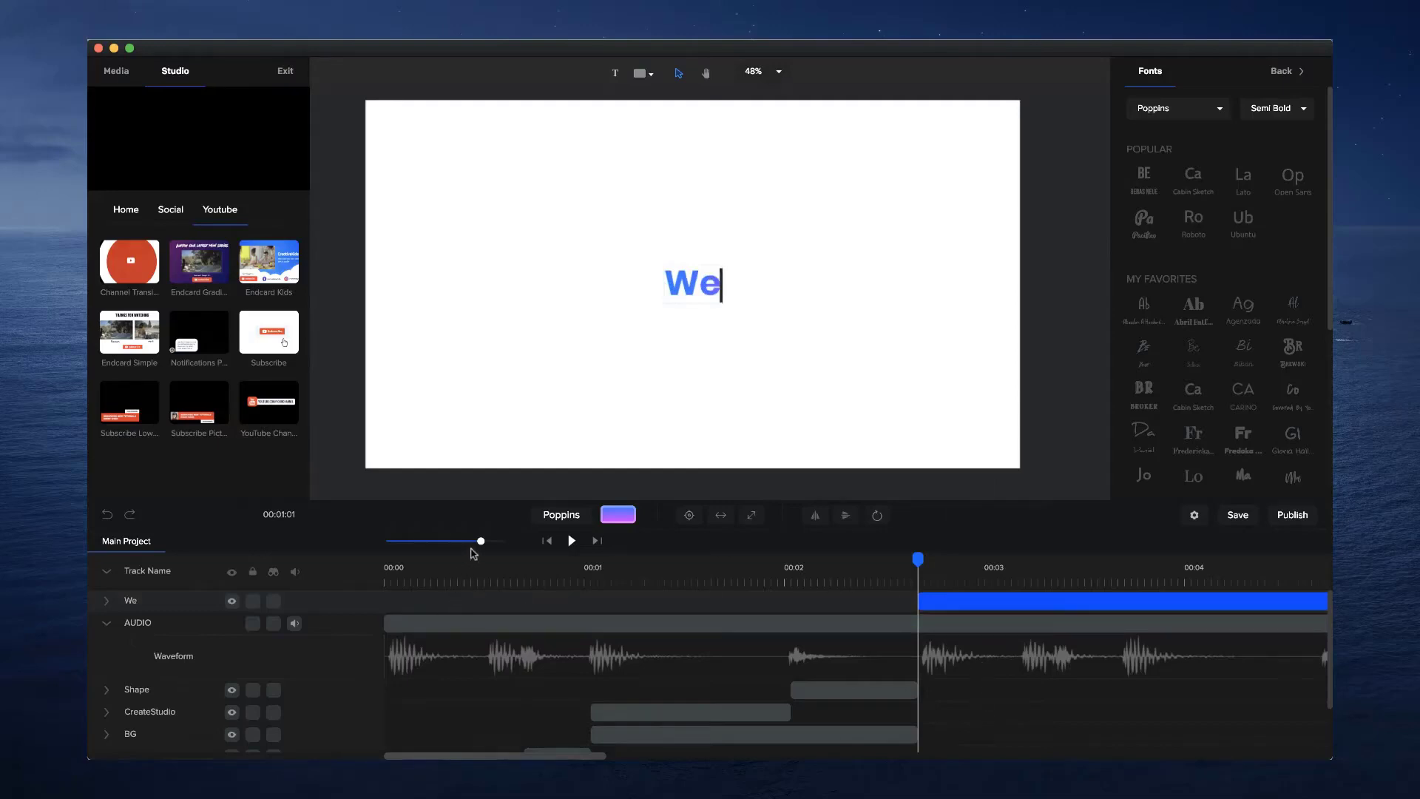
pyautogui.moveTo(481, 541); pyautogui.dragTo(464, 541)
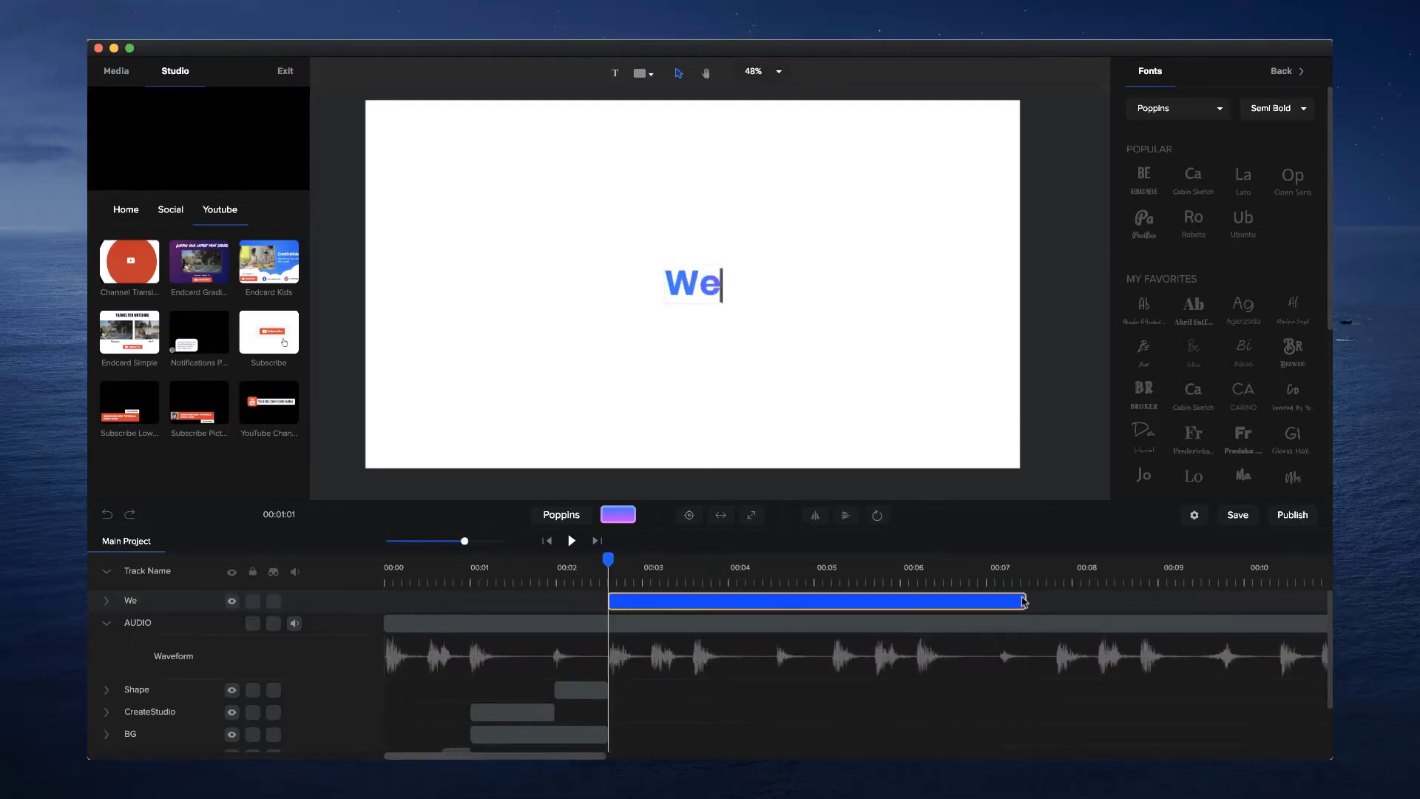
pyautogui.moveTo(1026, 601); pyautogui.dragTo(654, 609)
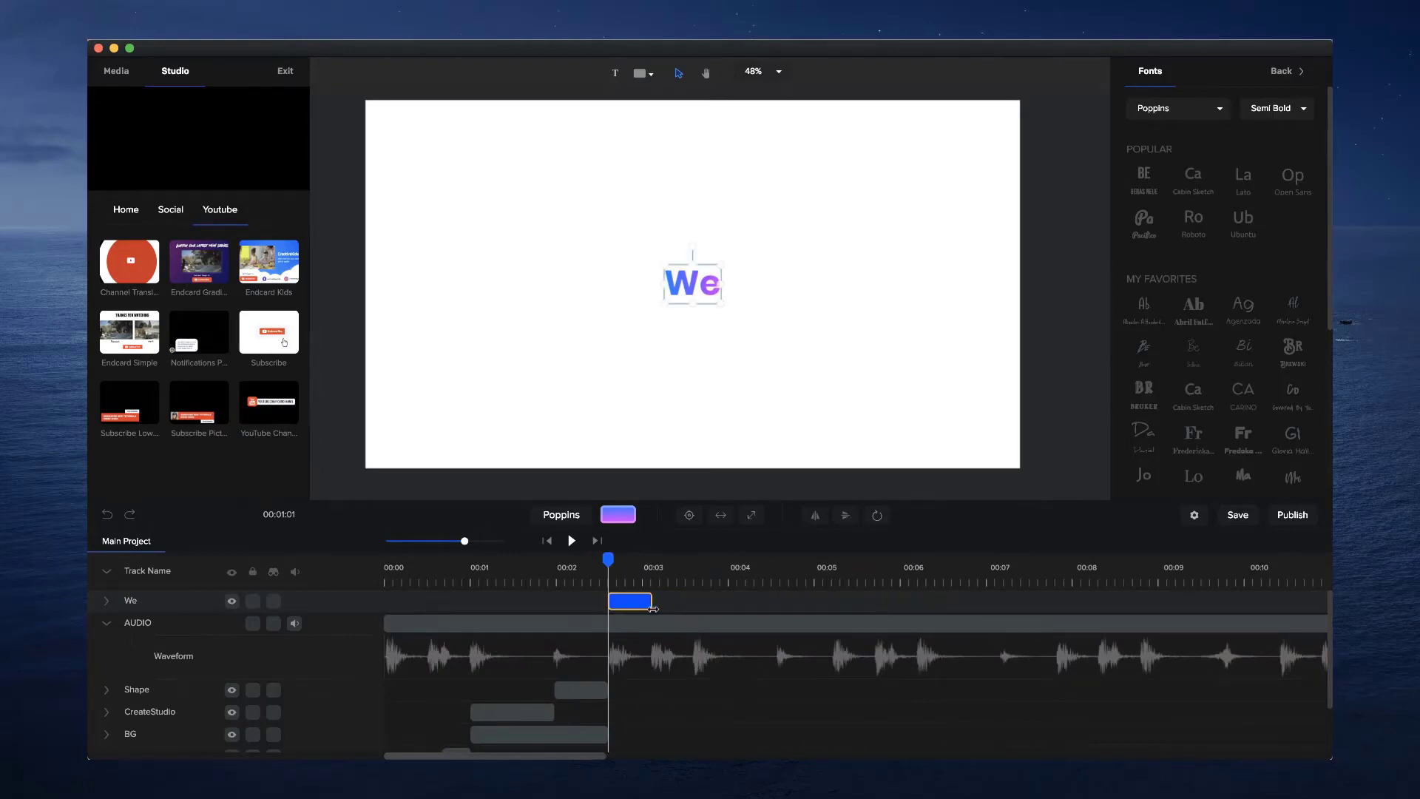
pyautogui.press('Escape')
# Extend the logo and BG clips slightly to the next beat in the waveform and start the We clip at their new end
pyautogui.moveTo(467, 540); pyautogui.dragTo(504, 541)
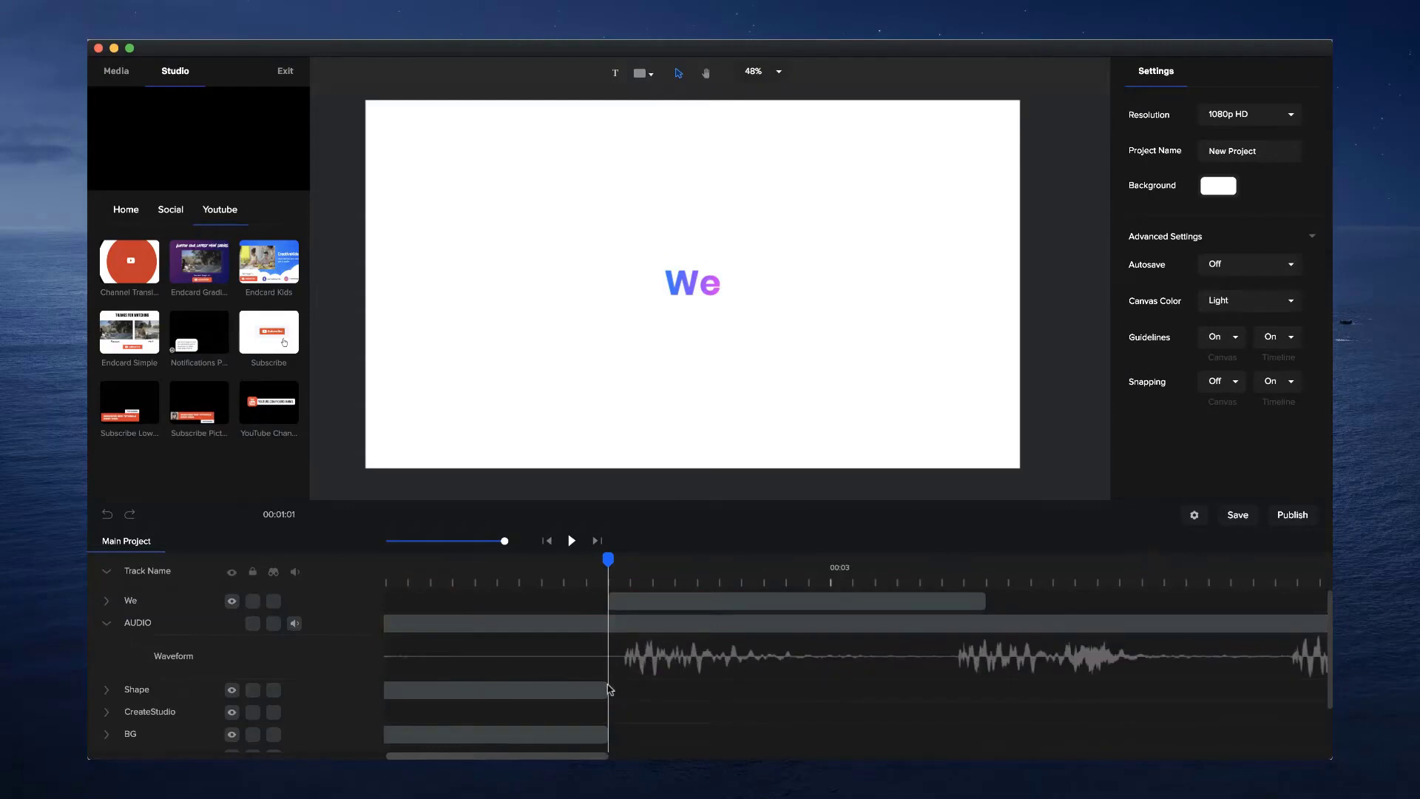
pyautogui.moveTo(608, 690); pyautogui.dragTo(629, 710)
pyautogui.scroll(-1, 631, 691)
pyautogui.click(603, 708)
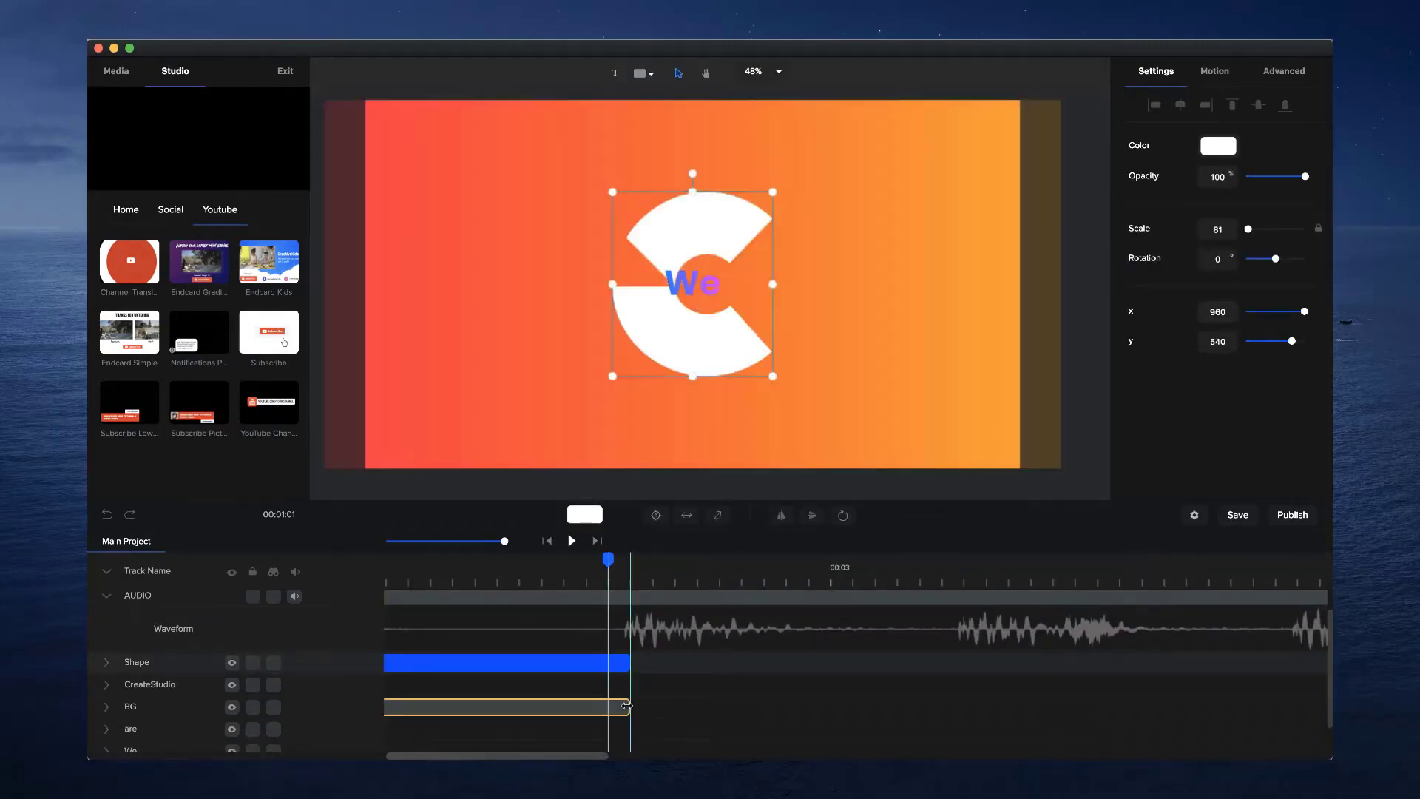
pyautogui.scroll(1, 628, 710)
pyautogui.moveTo(618, 601); pyautogui.dragTo(641, 600)
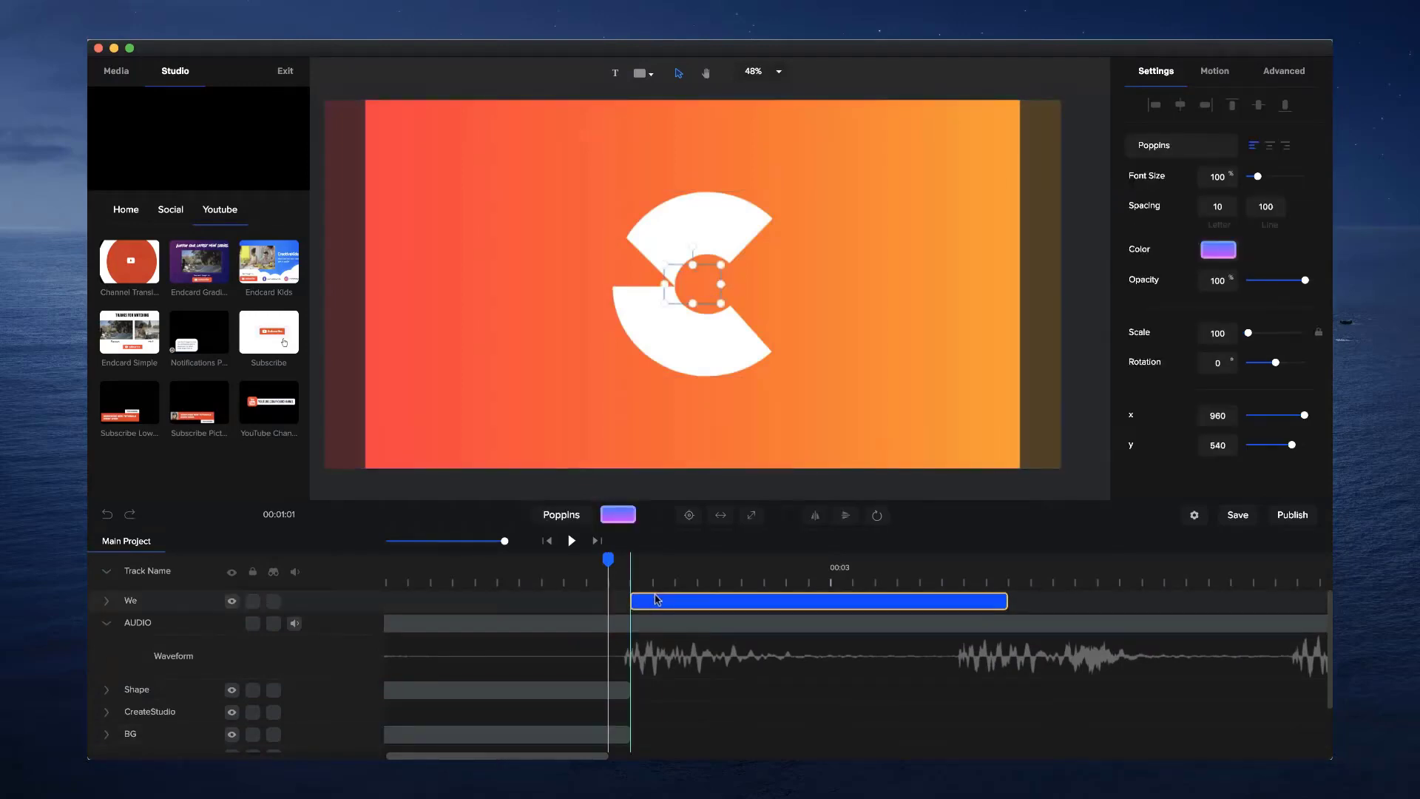
# Enlarge the We text to a scale of about 157 and re-centre it on the canvas
pyautogui.click(632, 562)
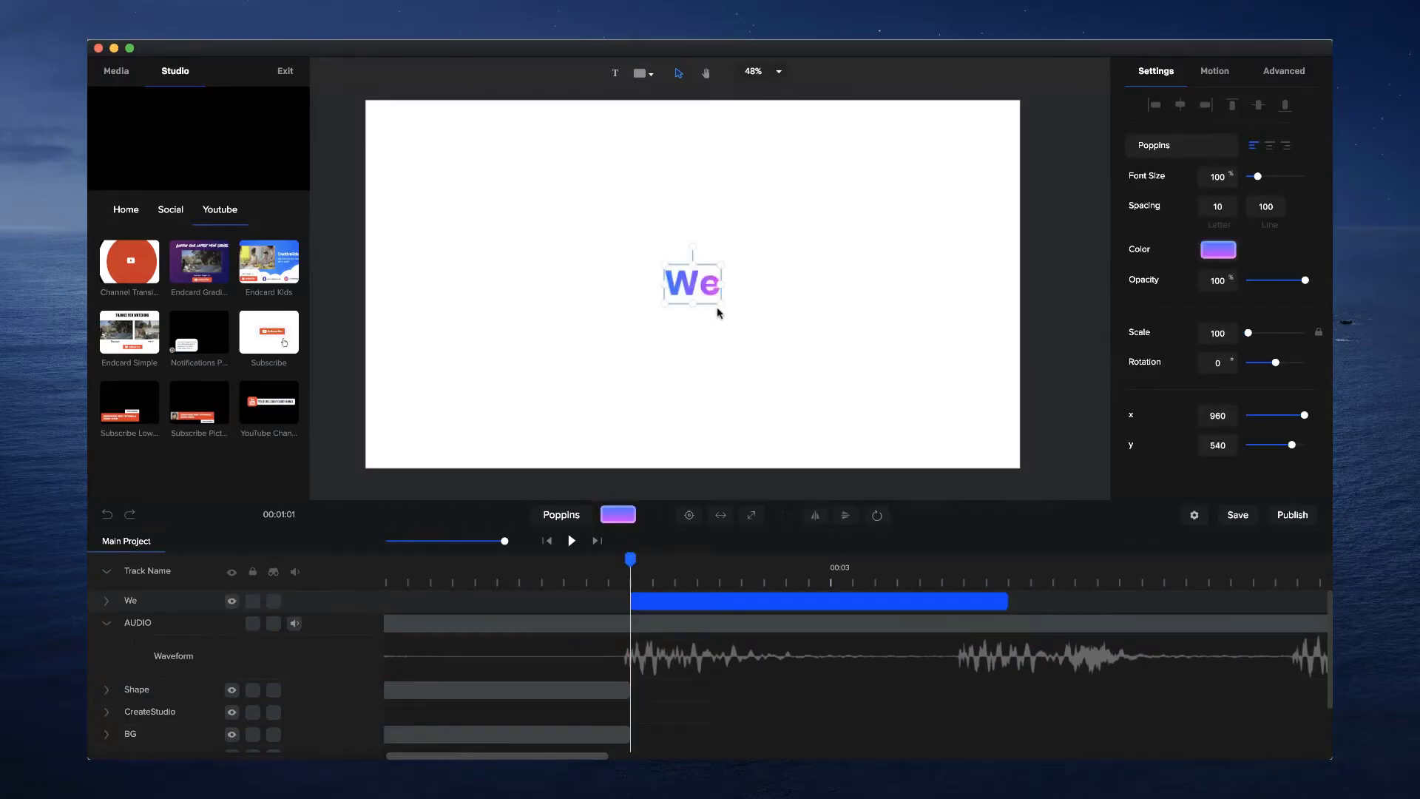
pyautogui.moveTo(721, 308); pyautogui.dragTo(761, 318)
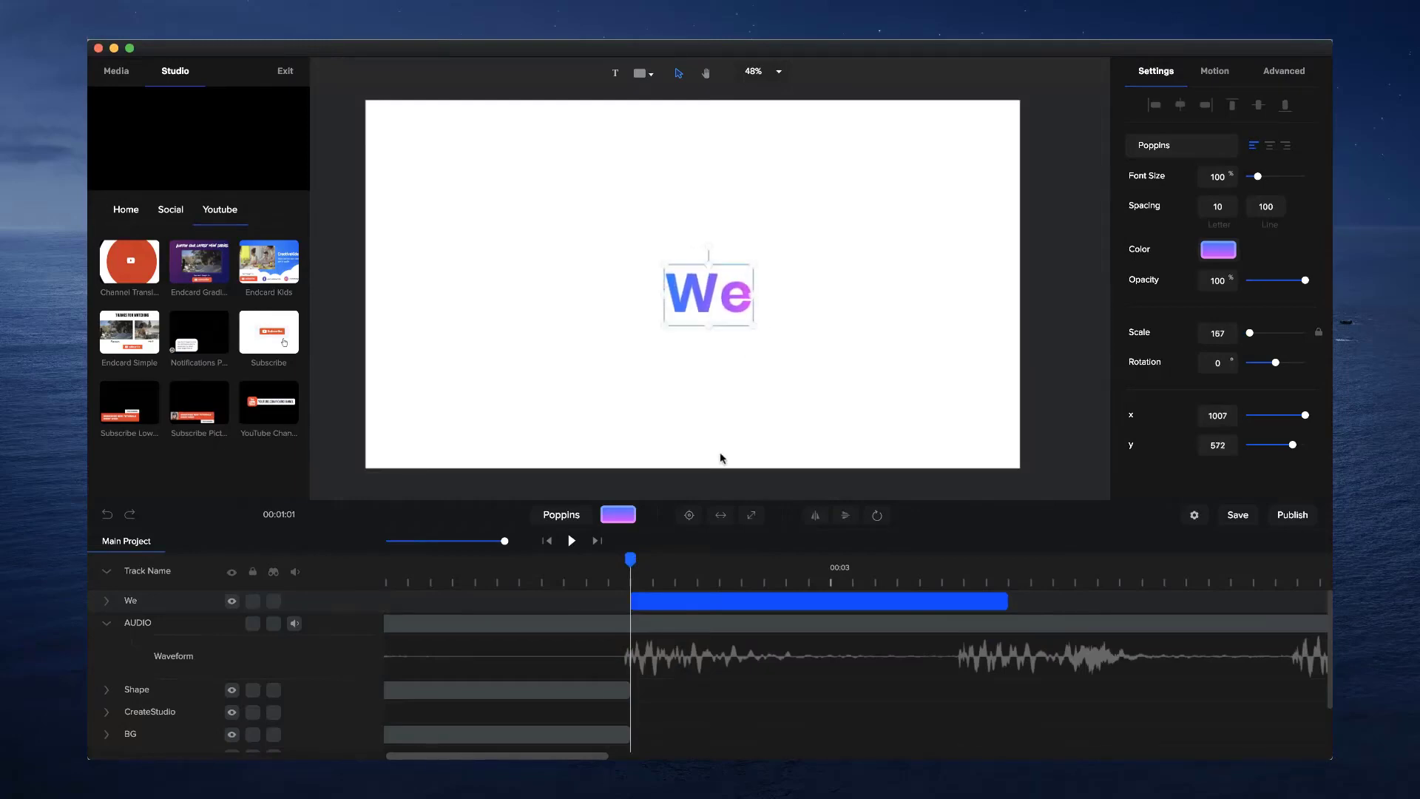
pyautogui.click(686, 515)
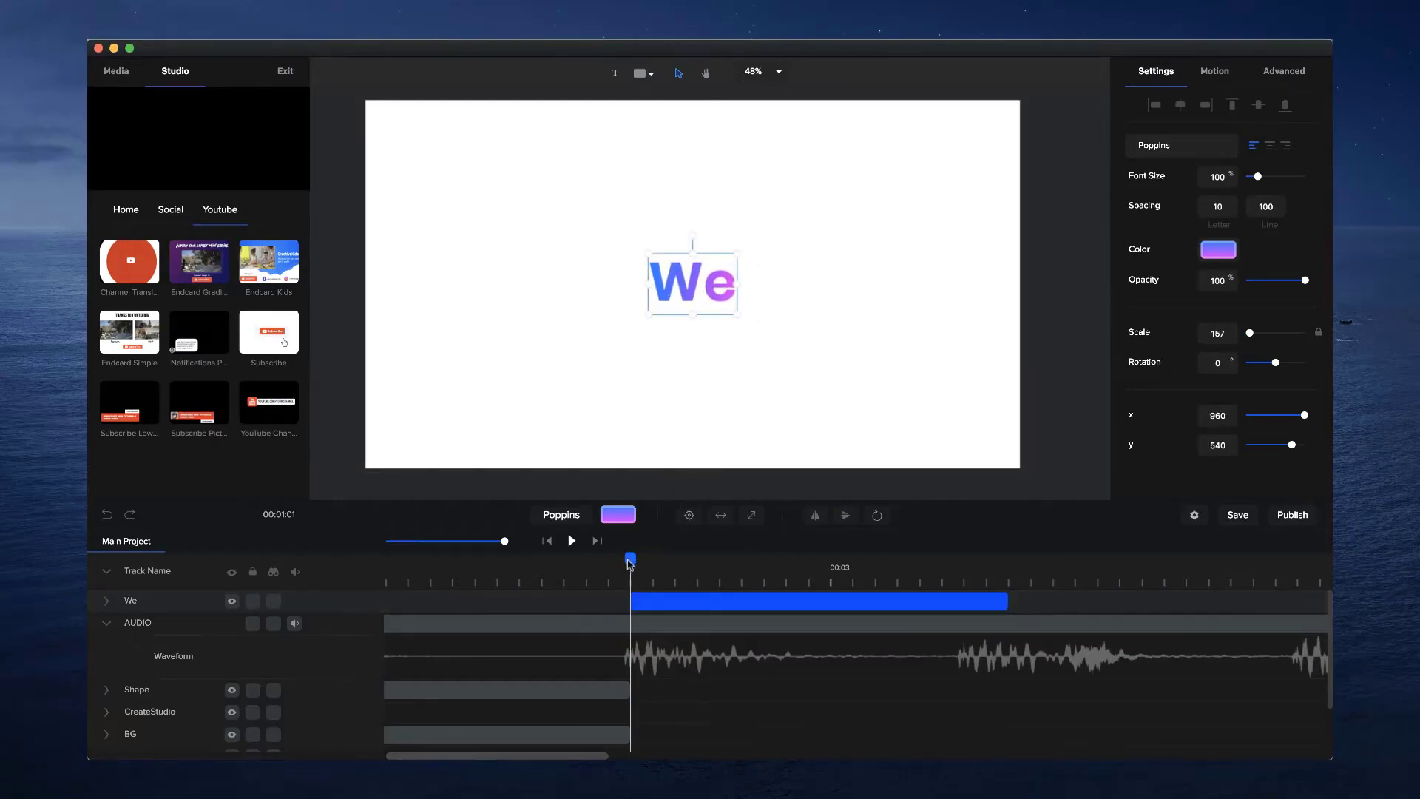
# Trim the end of the new We clip to the following beat in the waveform and duplicate the clip
pyautogui.moveTo(630, 562); pyautogui.dragTo(962, 562)
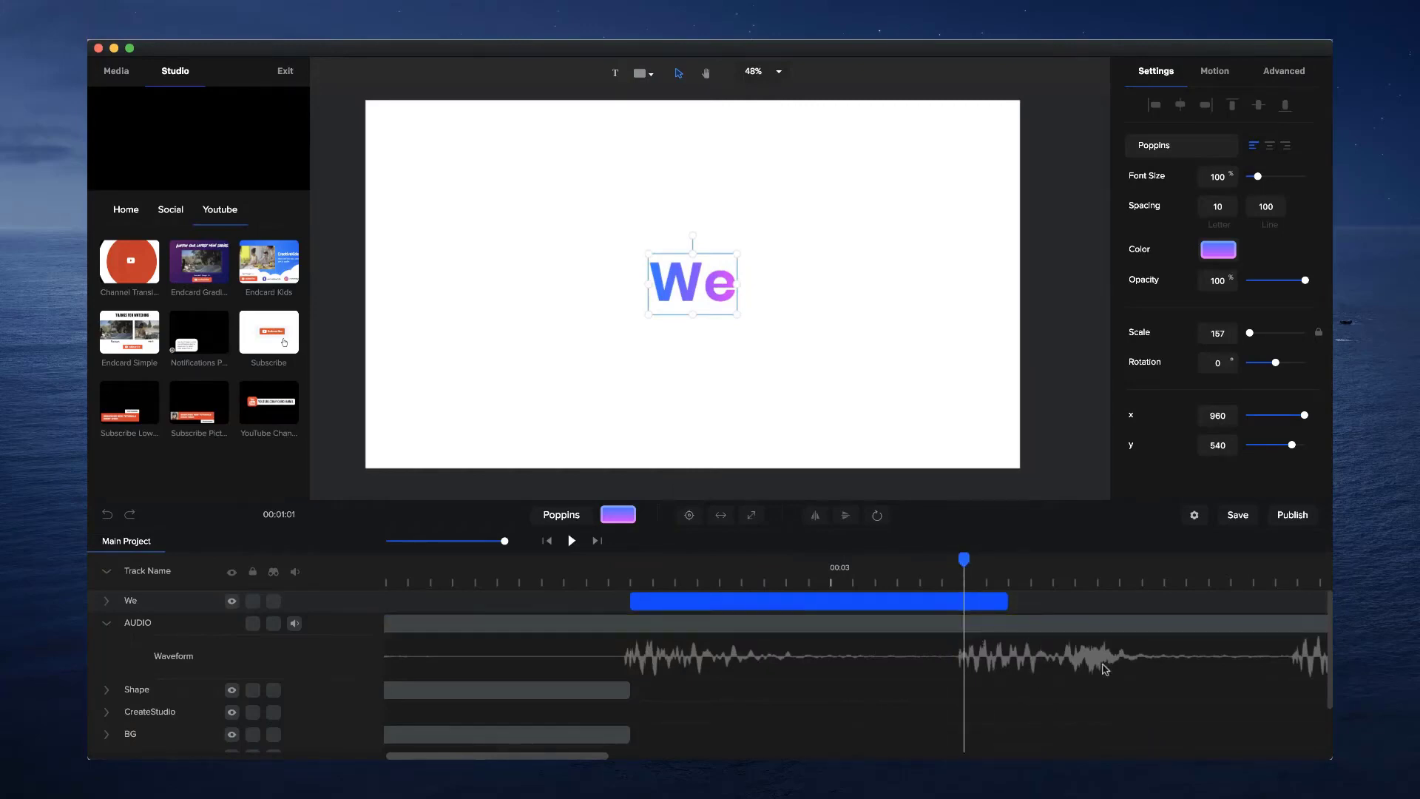
pyautogui.click(1006, 601)
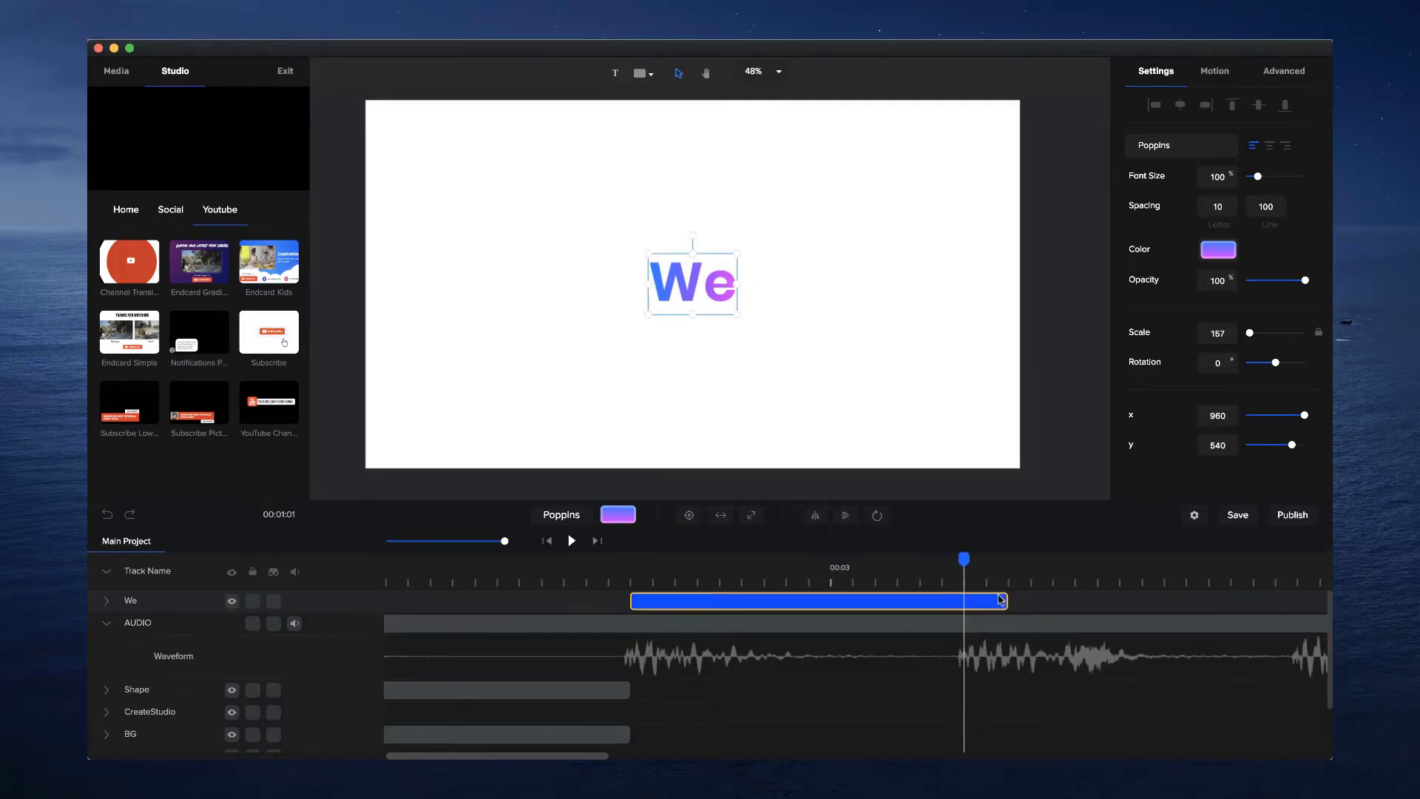
pyautogui.moveTo(1002, 601); pyautogui.dragTo(964, 600)
pyautogui.click(914, 600)
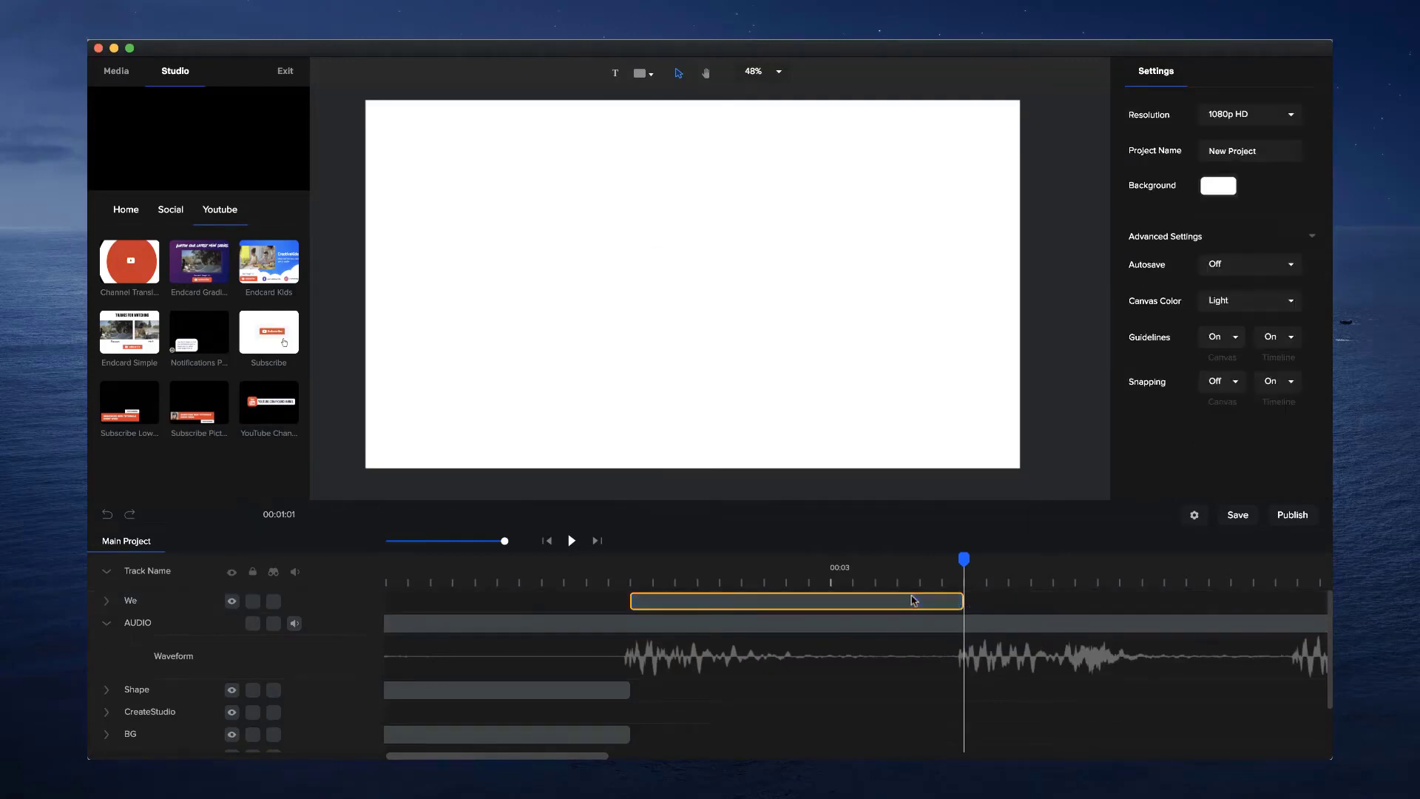
pyautogui.click(909, 603)
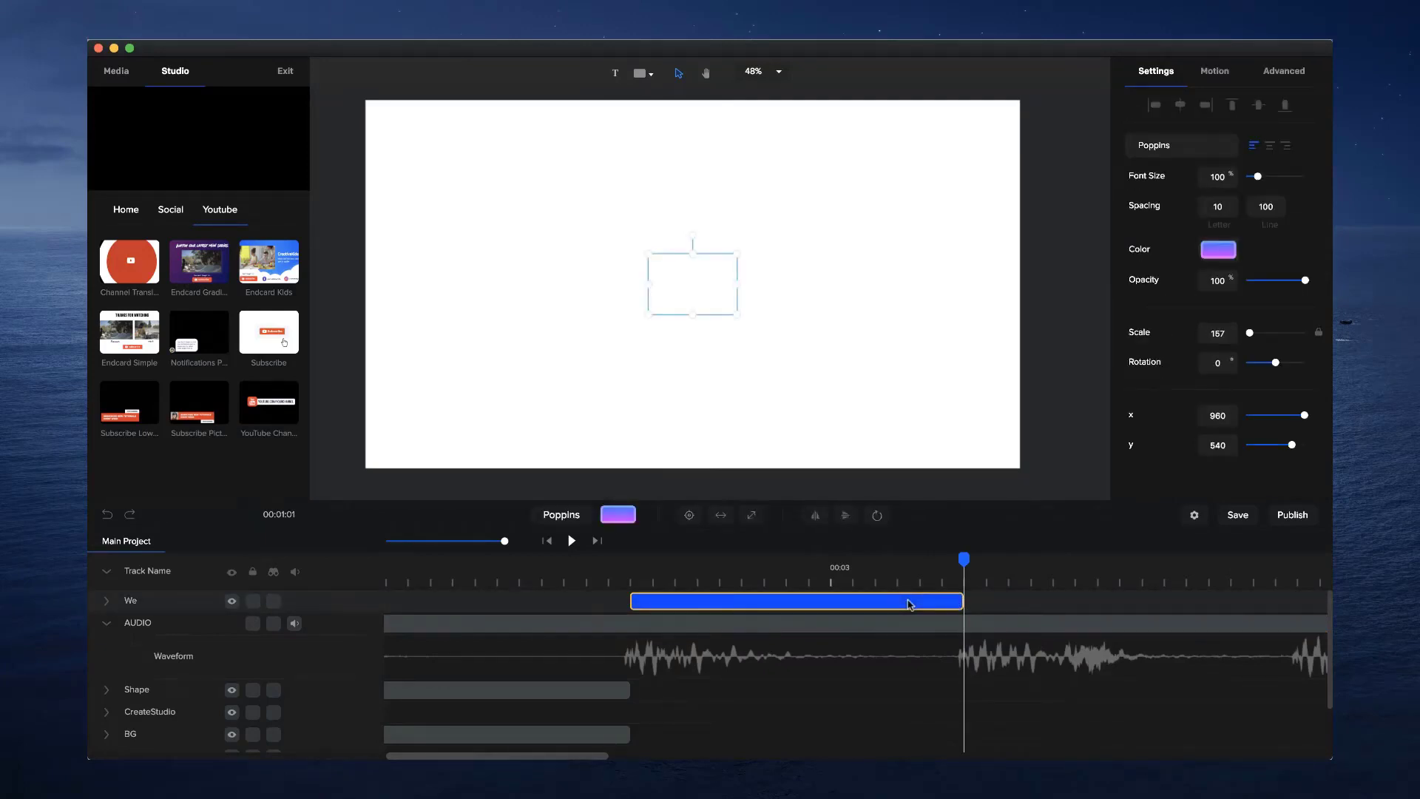
pyautogui.press('super+d')
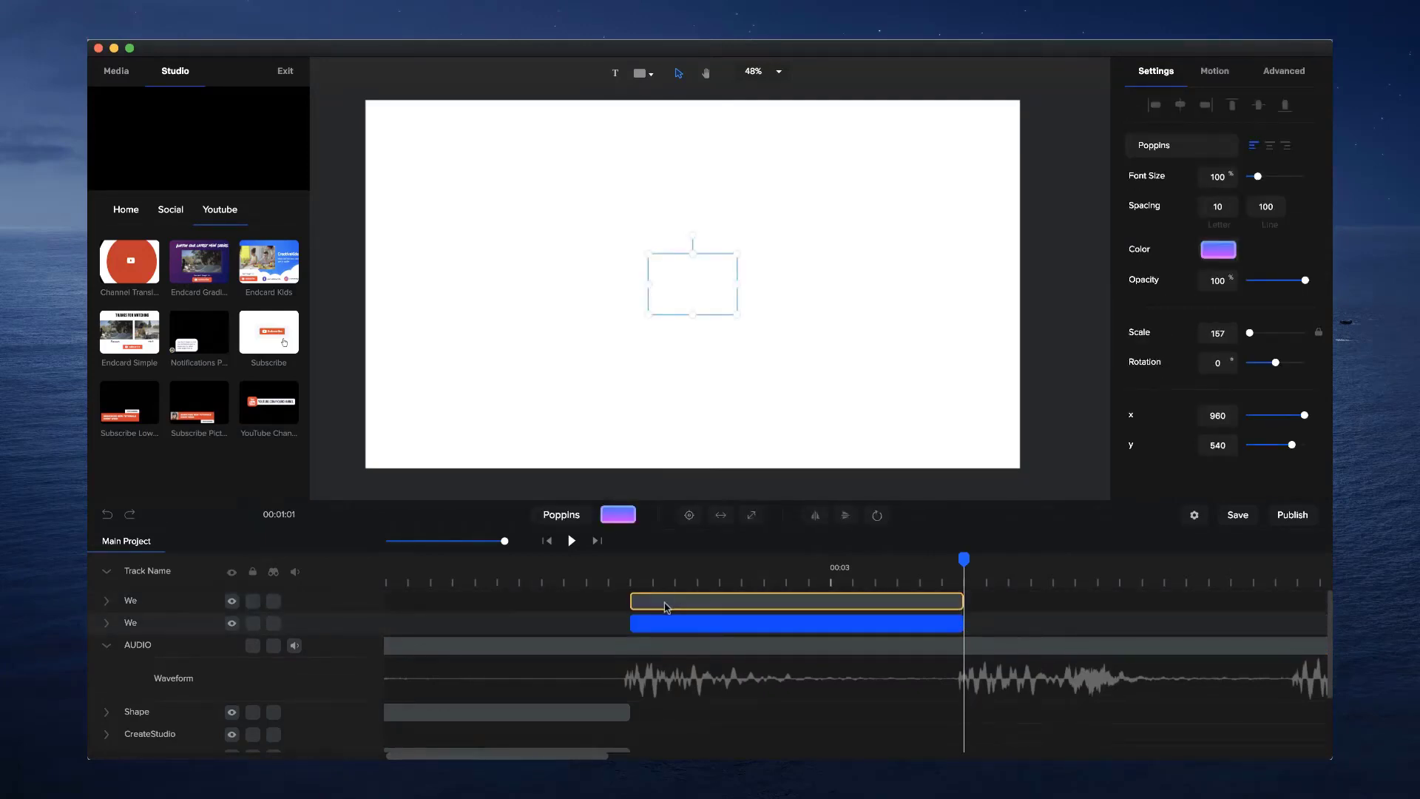
# Place the duplicated We clip right after the first, shorten it to the short beat, and change its text to "make"
pyautogui.moveTo(654, 600); pyautogui.dragTo(984, 601)
pyautogui.moveTo(1298, 602); pyautogui.dragTo(1059, 604)
pyautogui.click(1007, 570)
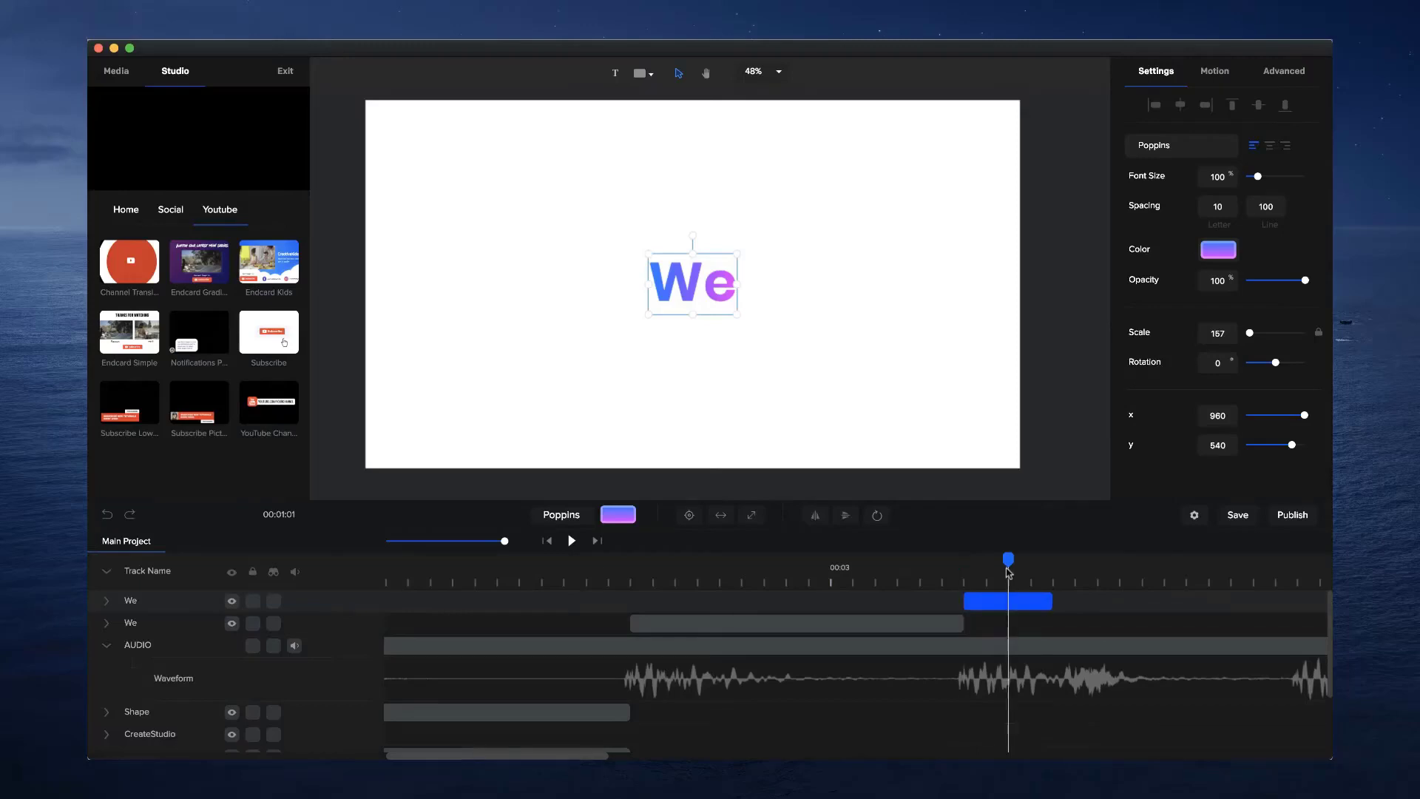
pyautogui.doubleClick(693, 285)
pyautogui.doubleClick(693, 284)
pyautogui.write('make')
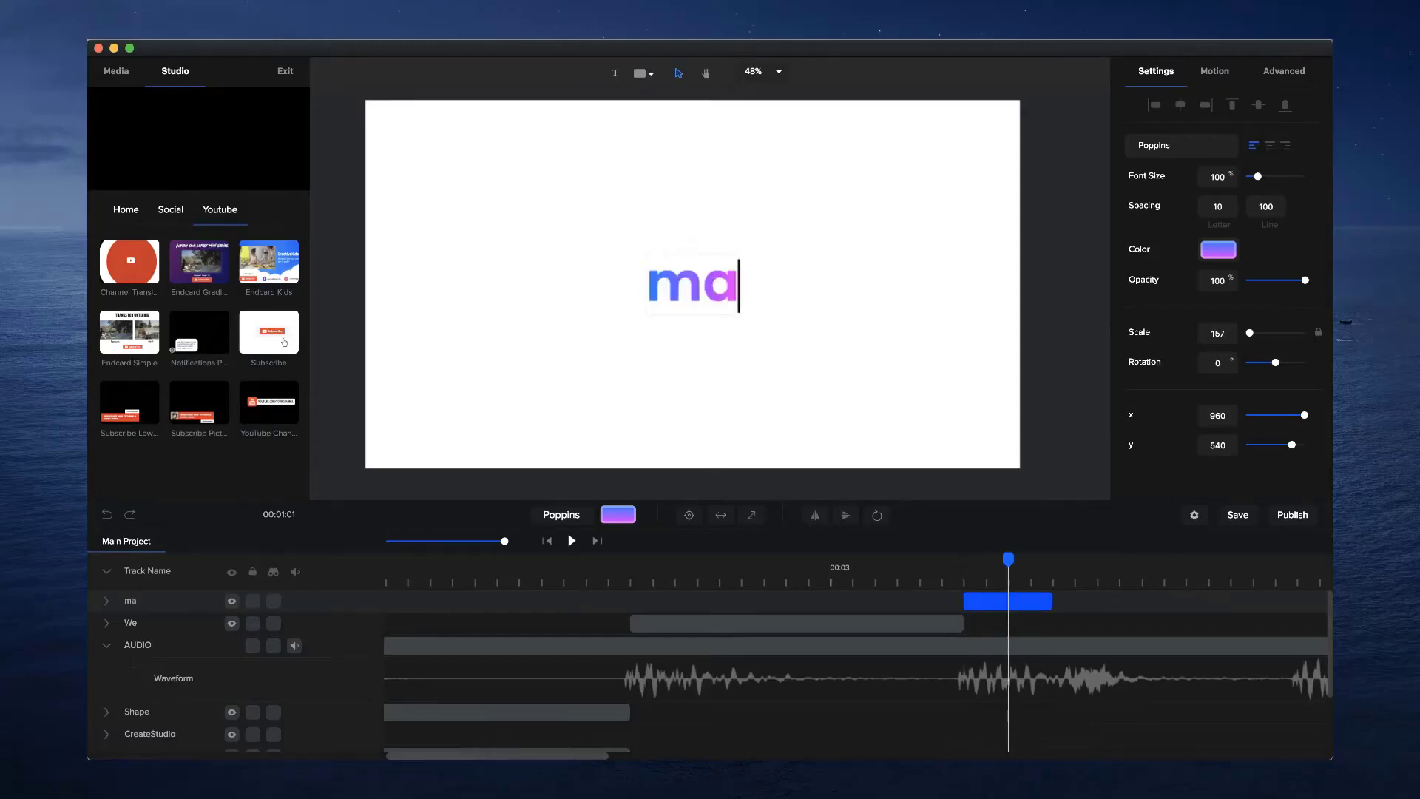
pyautogui.click(1001, 304)
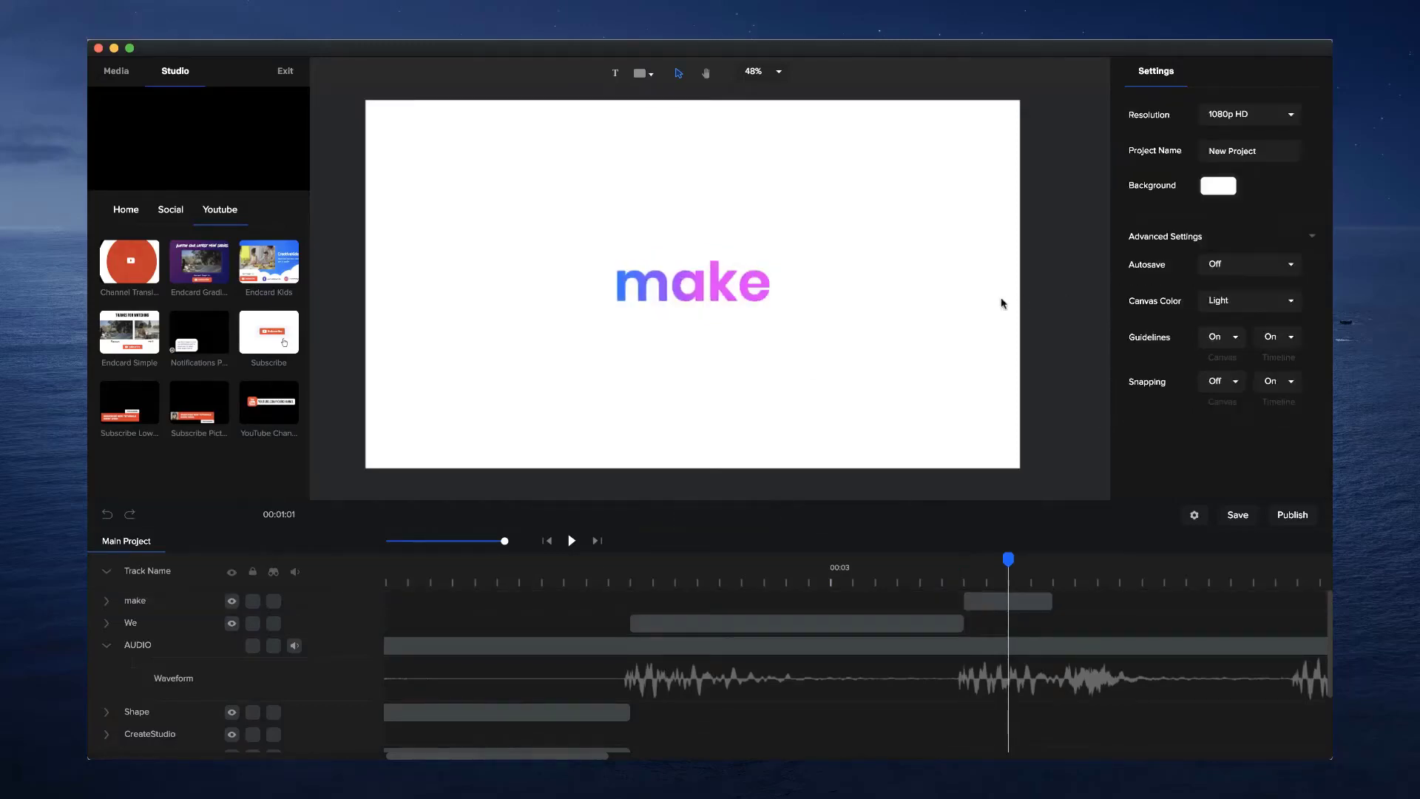
# Recolour the make text's gradient to run from a more saturated blue to cyan #21E4FF
pyautogui.click(766, 271)
pyautogui.click(1222, 248)
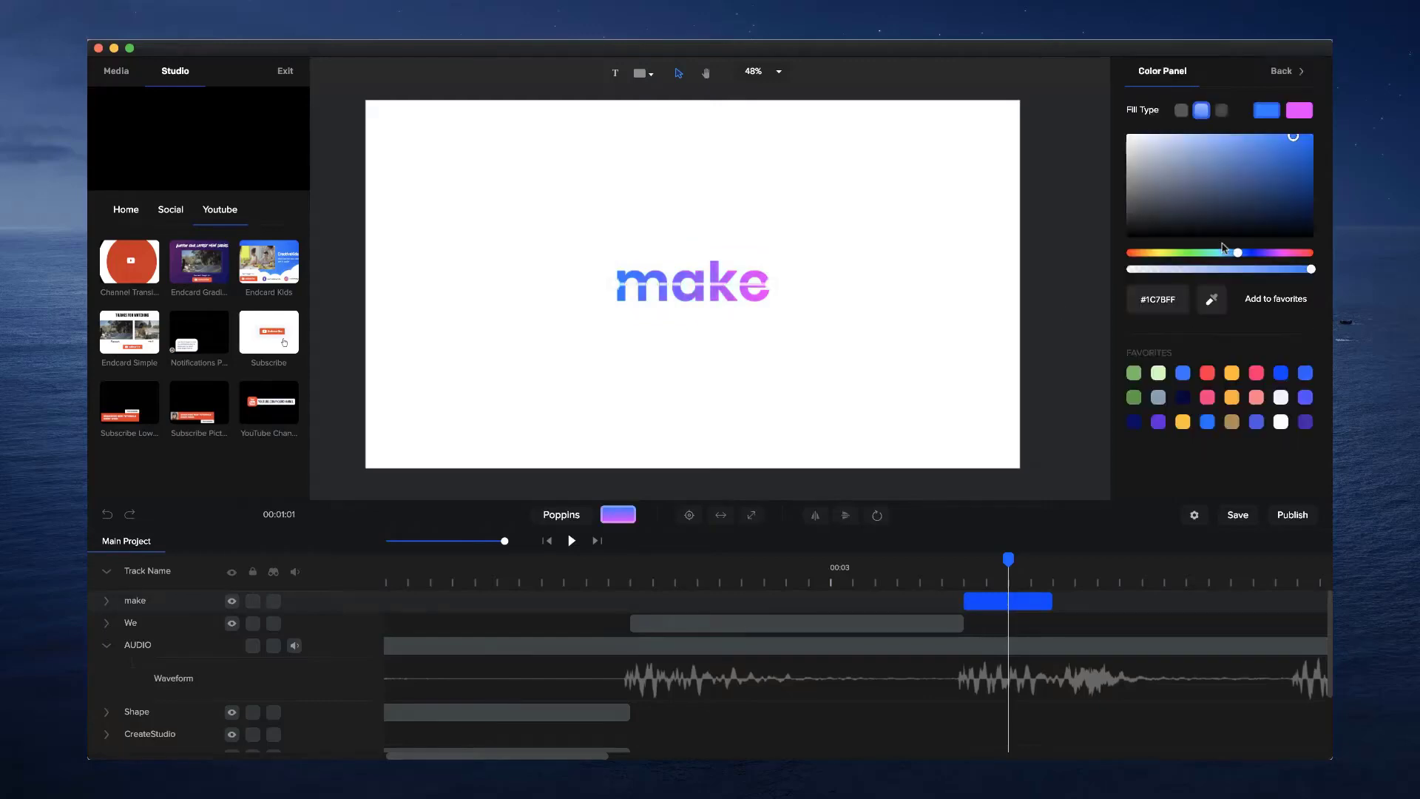
pyautogui.click(1303, 115)
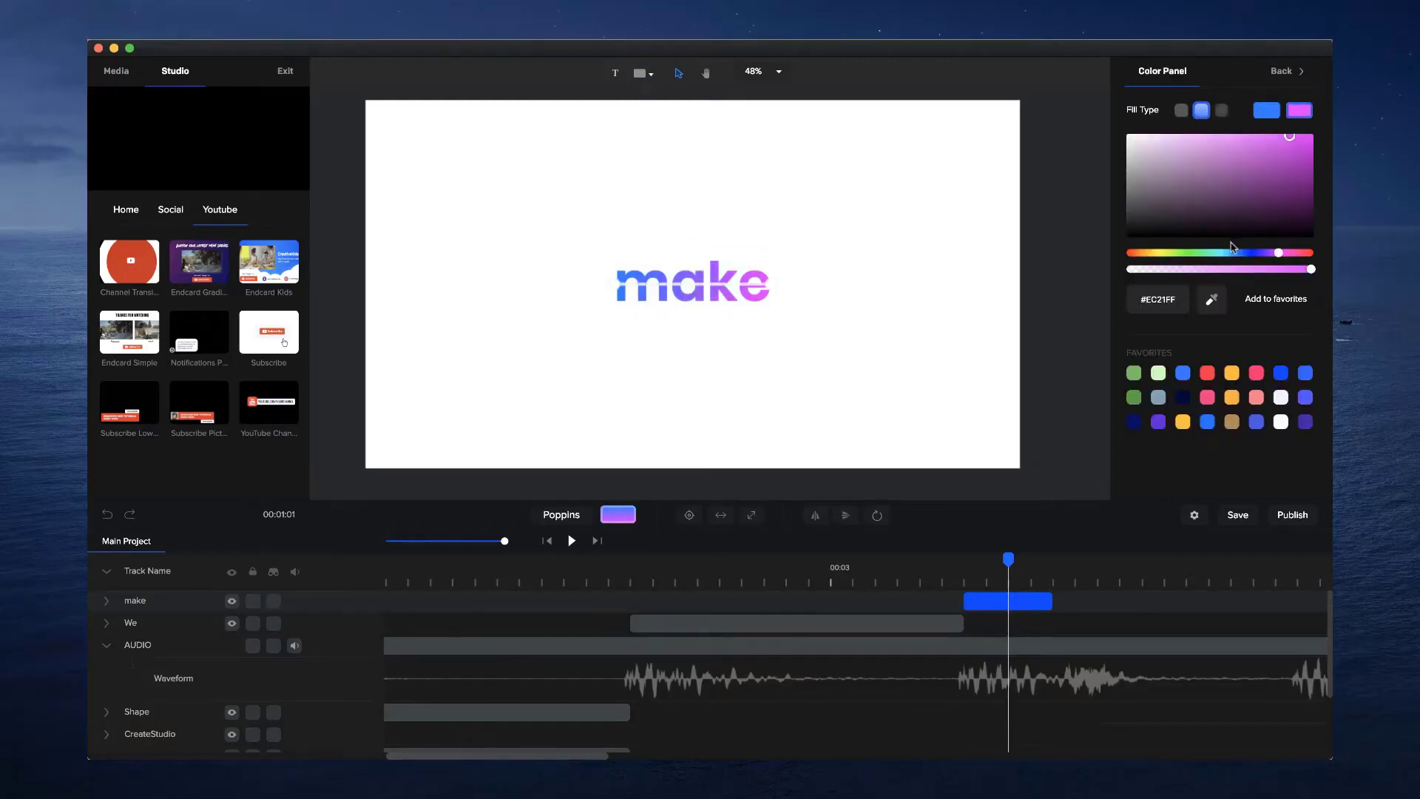
pyautogui.moveTo(1228, 253); pyautogui.dragTo(1224, 256)
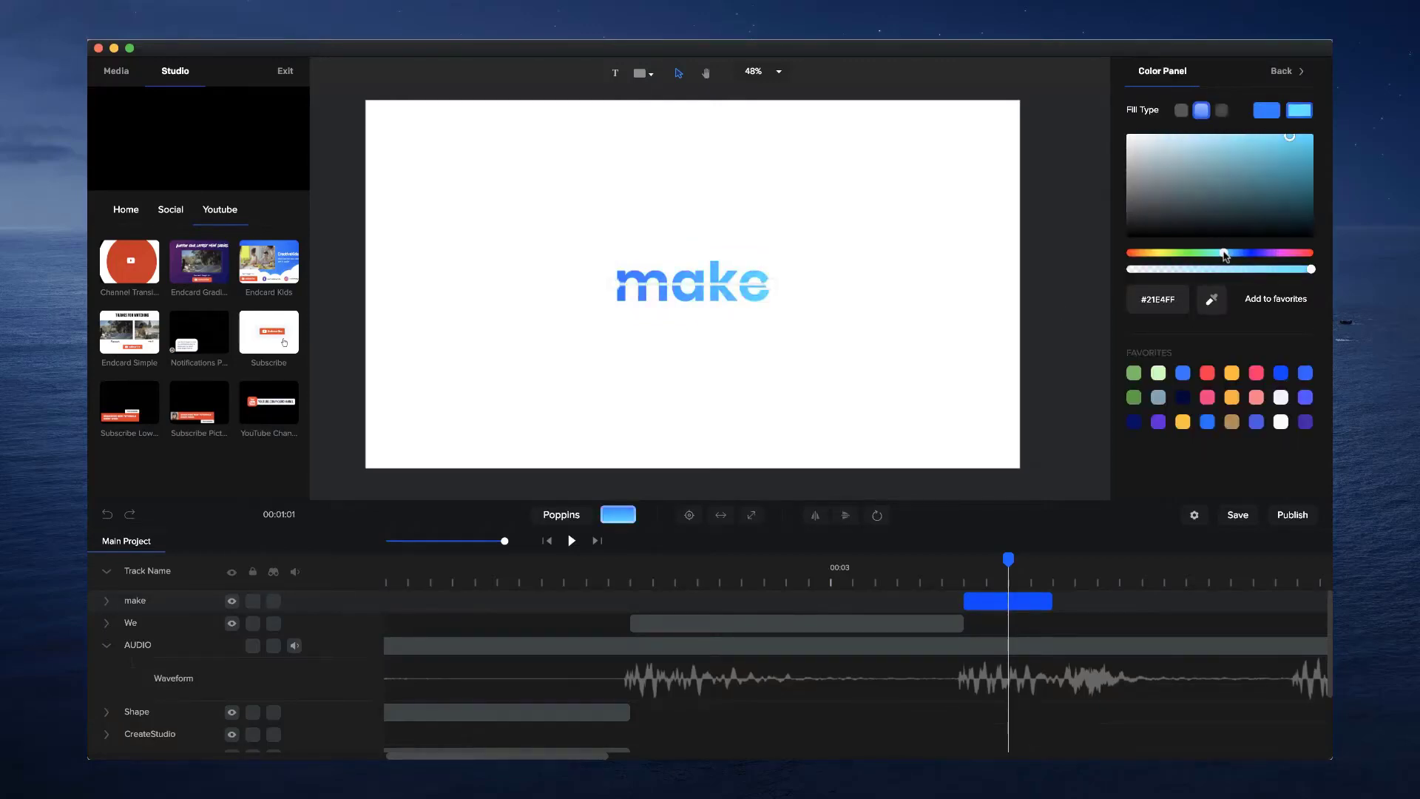
pyautogui.click(1268, 111)
pyautogui.moveTo(1291, 136); pyautogui.dragTo(1303, 131)
pyautogui.click(1035, 252)
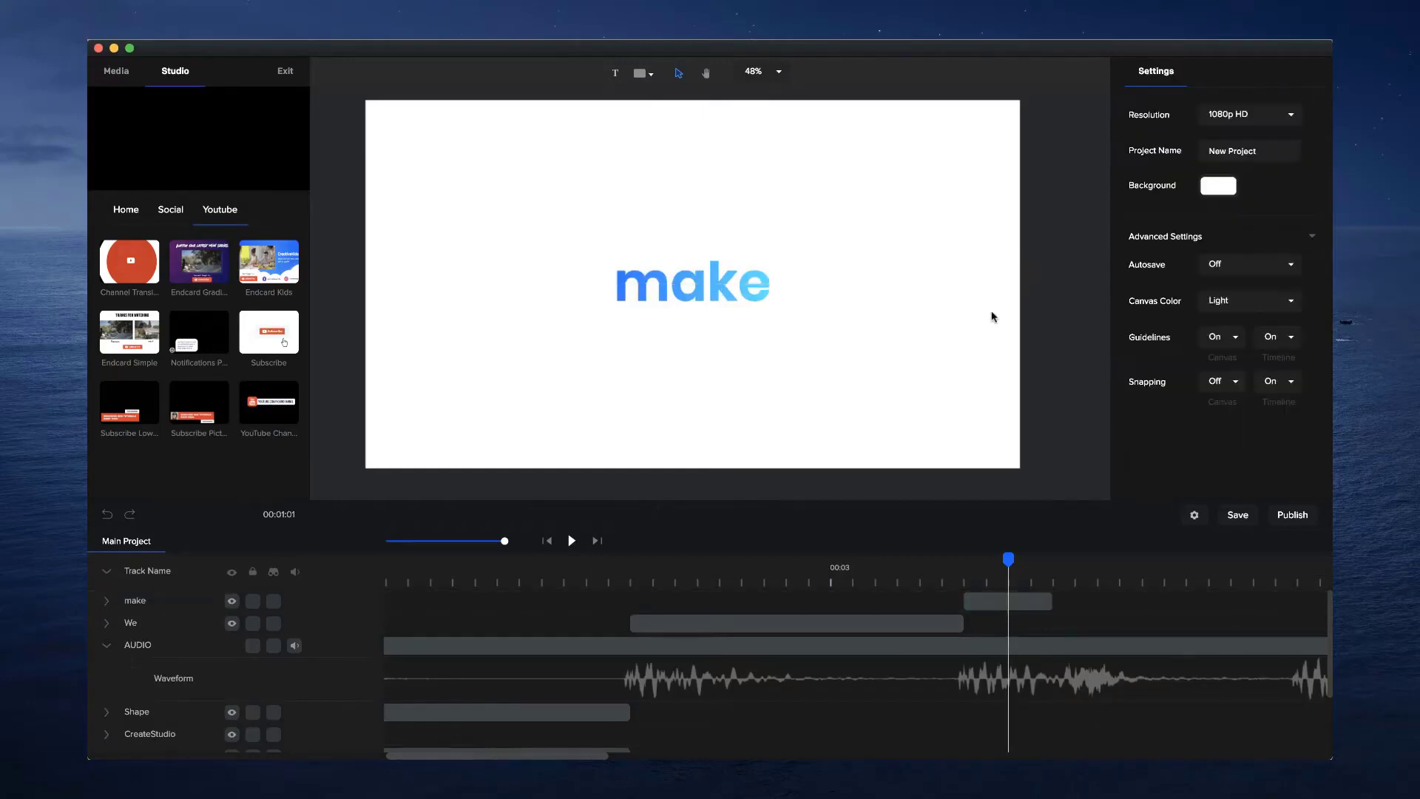
# Duplicate the make clip, place the copy directly after it, and extend the copy to the next beat in the waveform
pyautogui.click(1003, 601)
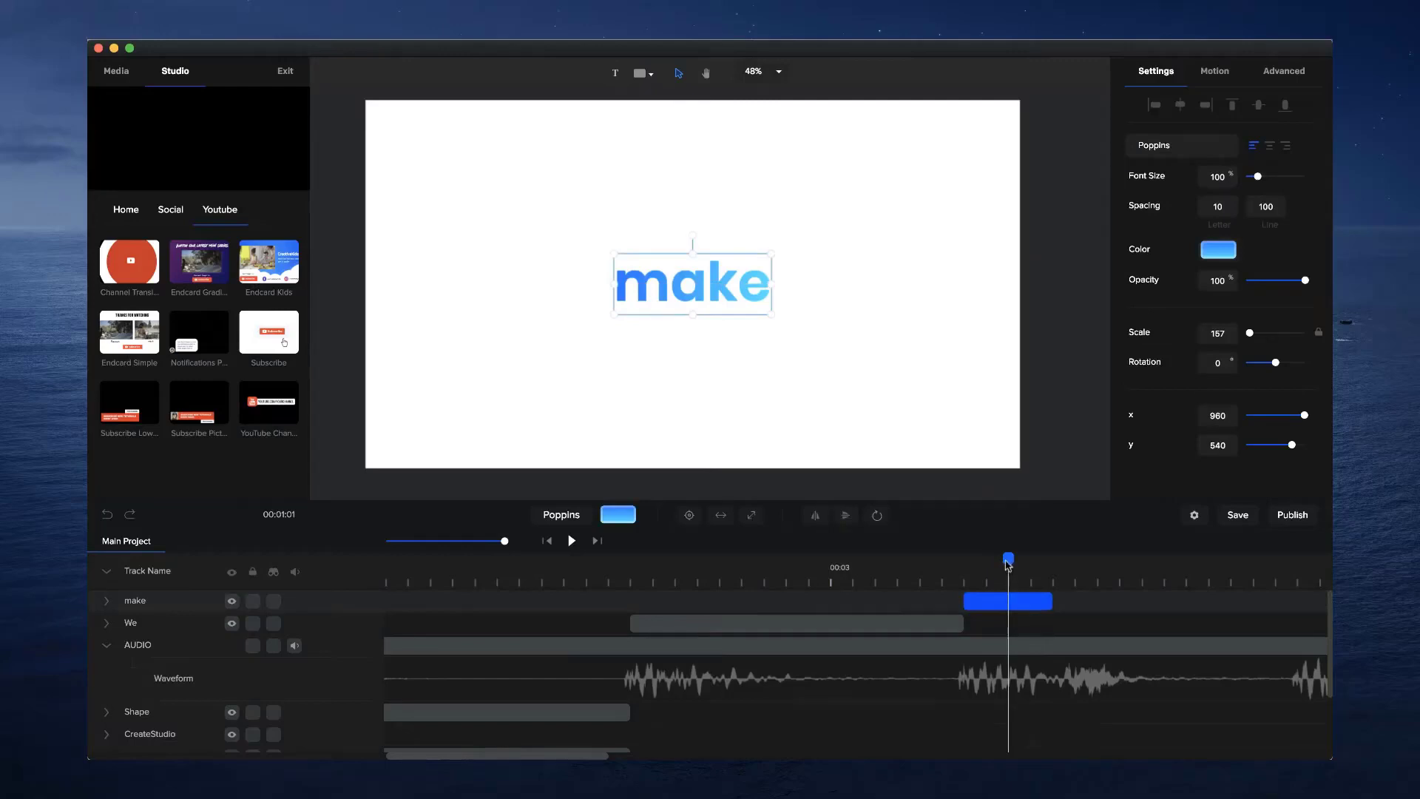
pyautogui.moveTo(1007, 565)
pyautogui.mouseDown()
pyautogui.moveTo(625, 574)
pyautogui.moveTo(1001, 581)
pyautogui.moveTo(1077, 562)
pyautogui.moveTo(995, 583)
pyautogui.moveTo(1077, 584)
pyautogui.moveTo(1015, 578)
pyautogui.mouseUp()
pyautogui.click(1031, 608)
pyautogui.press('super+d')
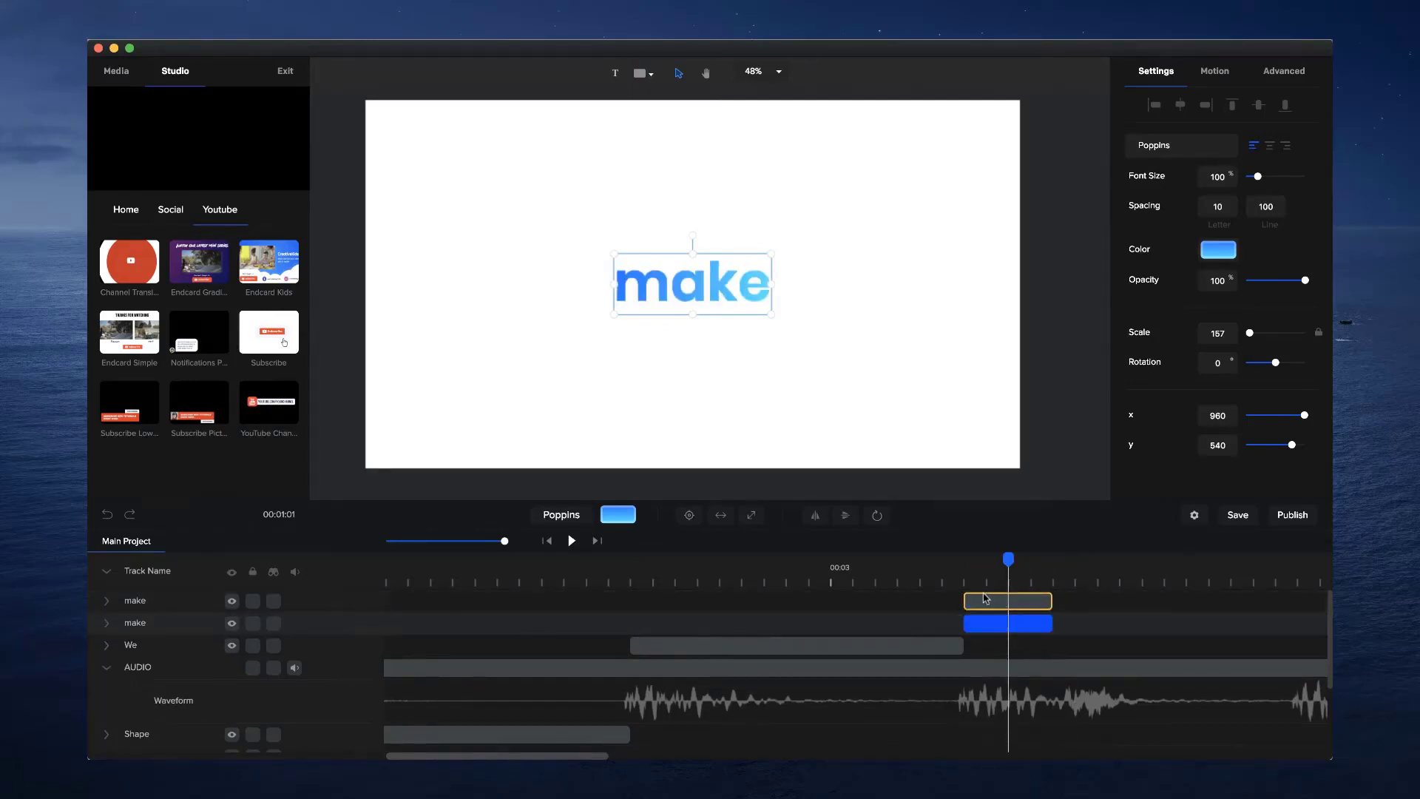
pyautogui.moveTo(986, 598); pyautogui.dragTo(1298, 605)
pyautogui.click(1222, 586)
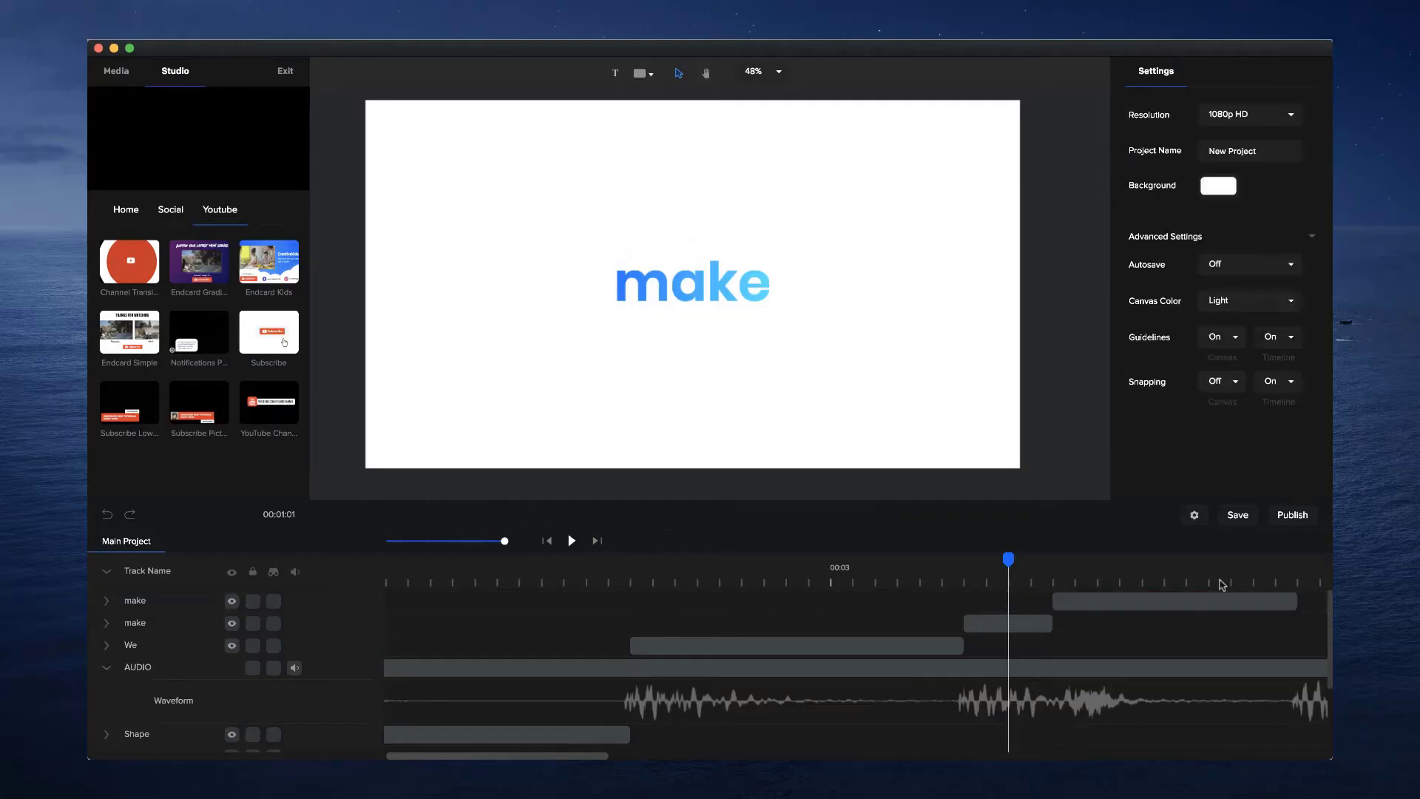
# Enlarge the second make text to a scale of about 308 and centre it on the canvas
pyautogui.click(1162, 582)
pyautogui.click(686, 302)
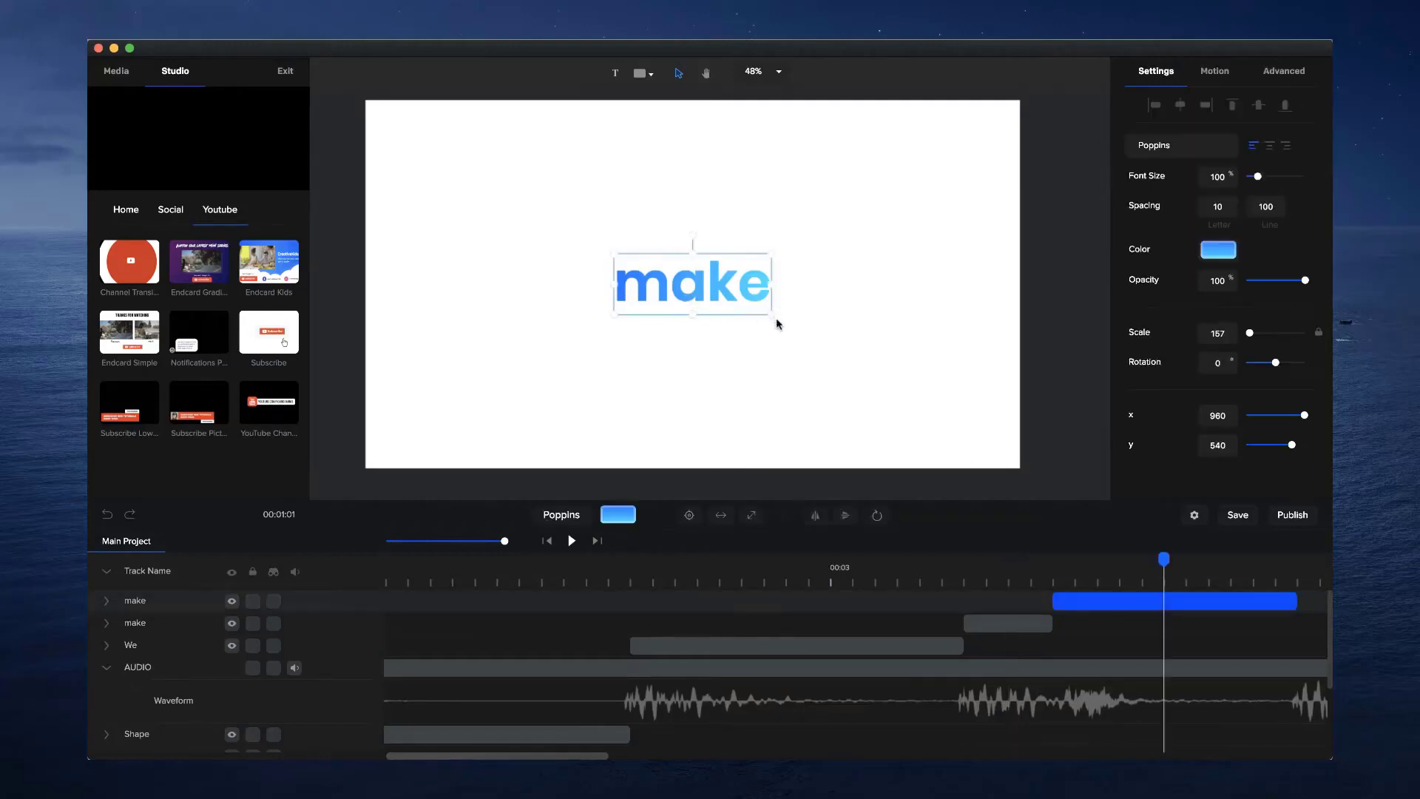
pyautogui.moveTo(771, 319); pyautogui.dragTo(910, 394)
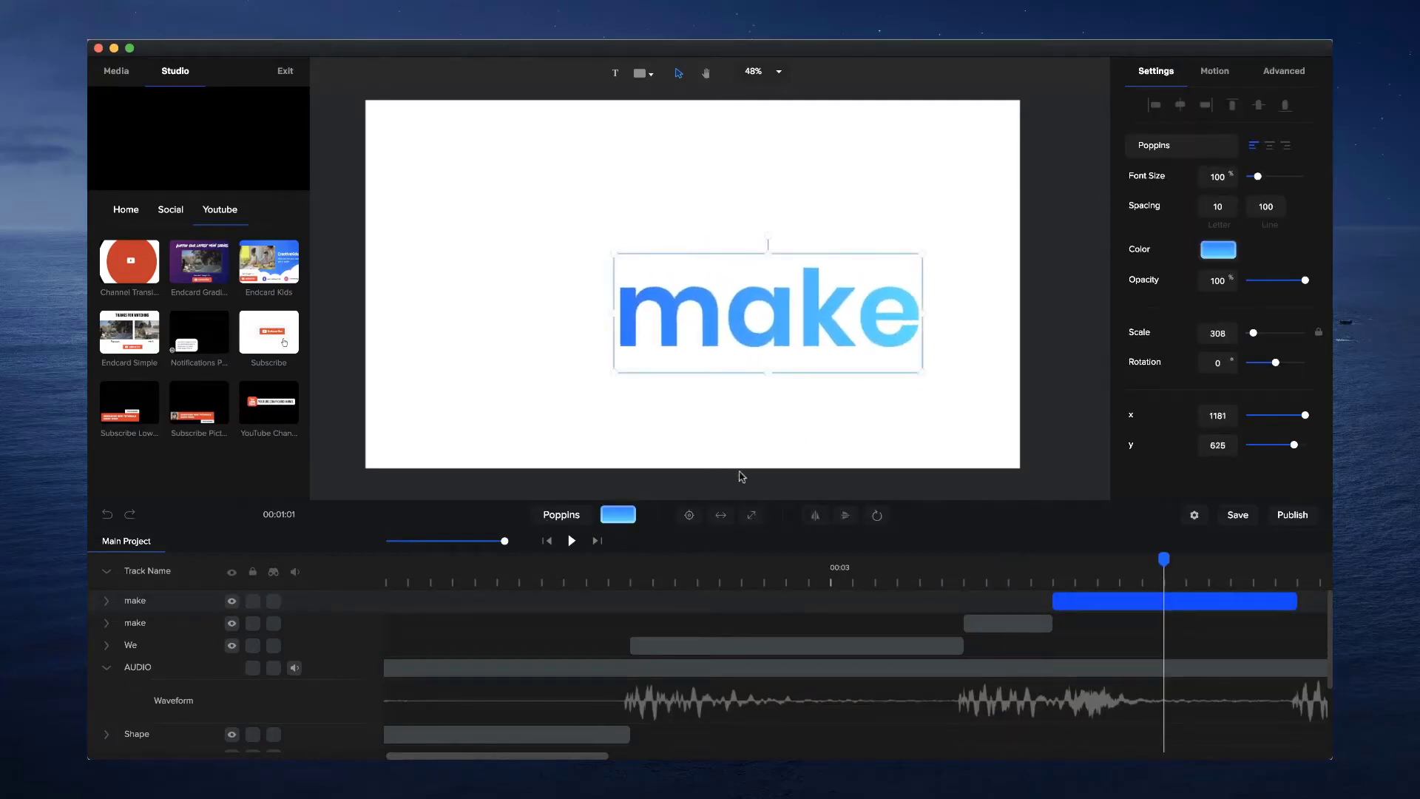
pyautogui.click(688, 516)
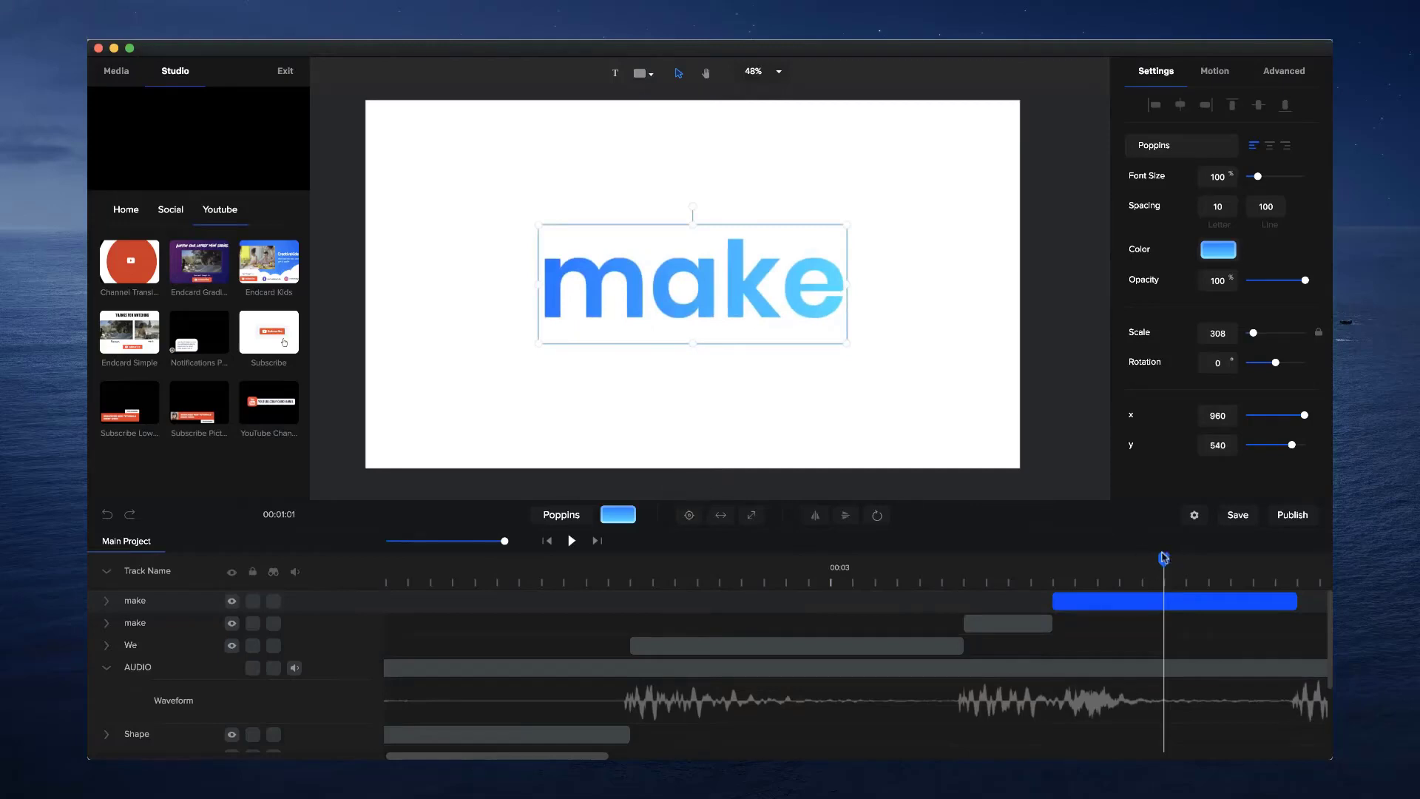
# Play back and scrub through the We and make clips to check their timing against the audio beats
pyautogui.moveTo(1164, 558); pyautogui.dragTo(483, 540)
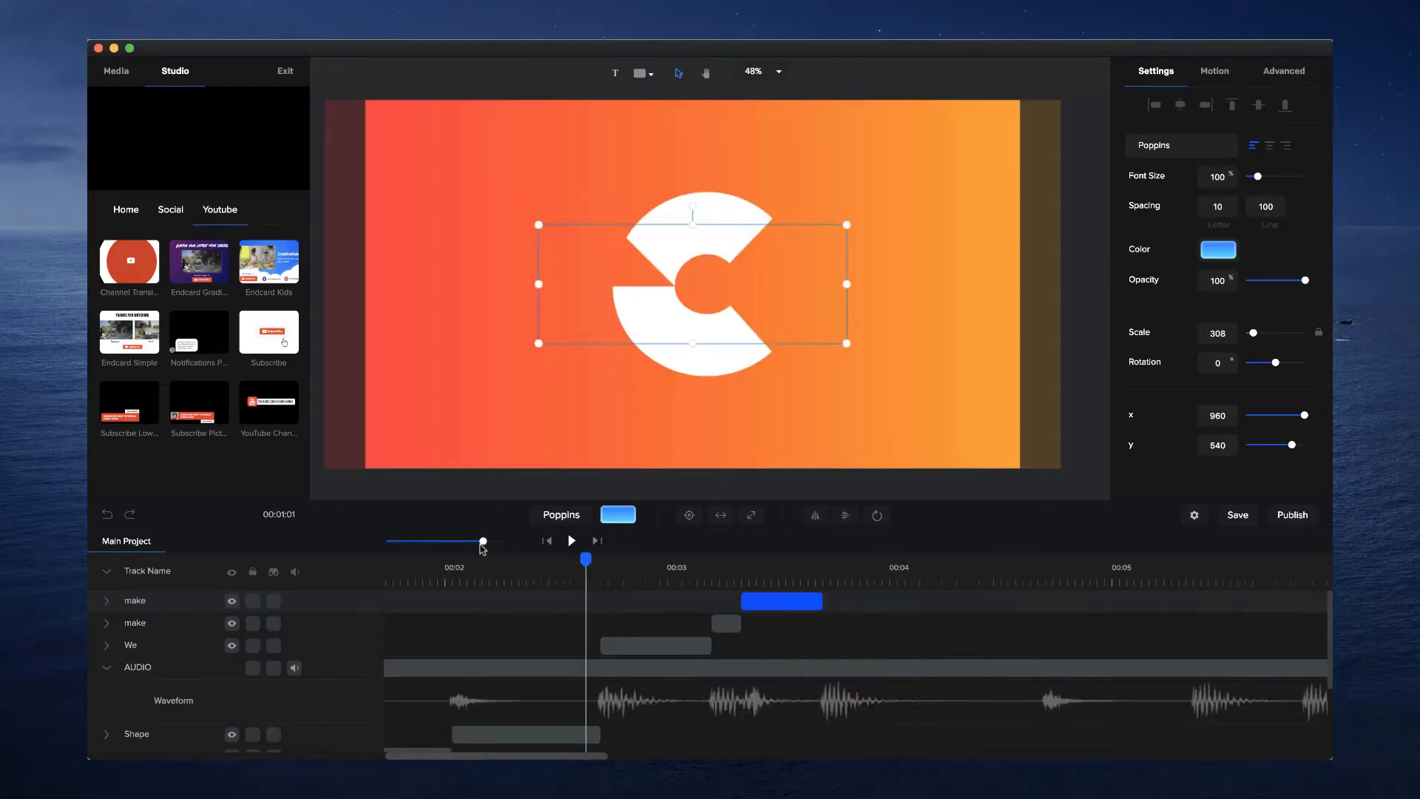
pyautogui.click(570, 542)
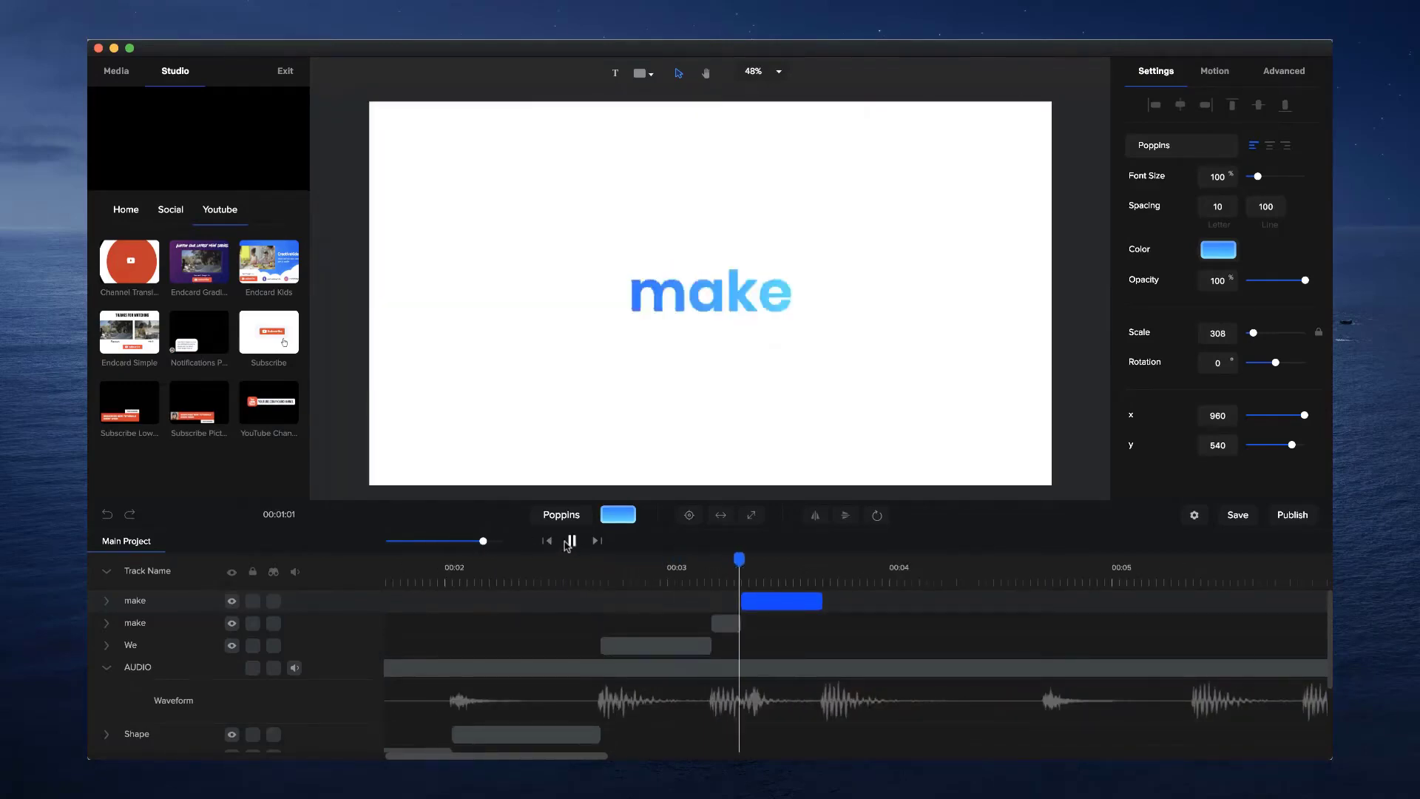
pyautogui.click(565, 578)
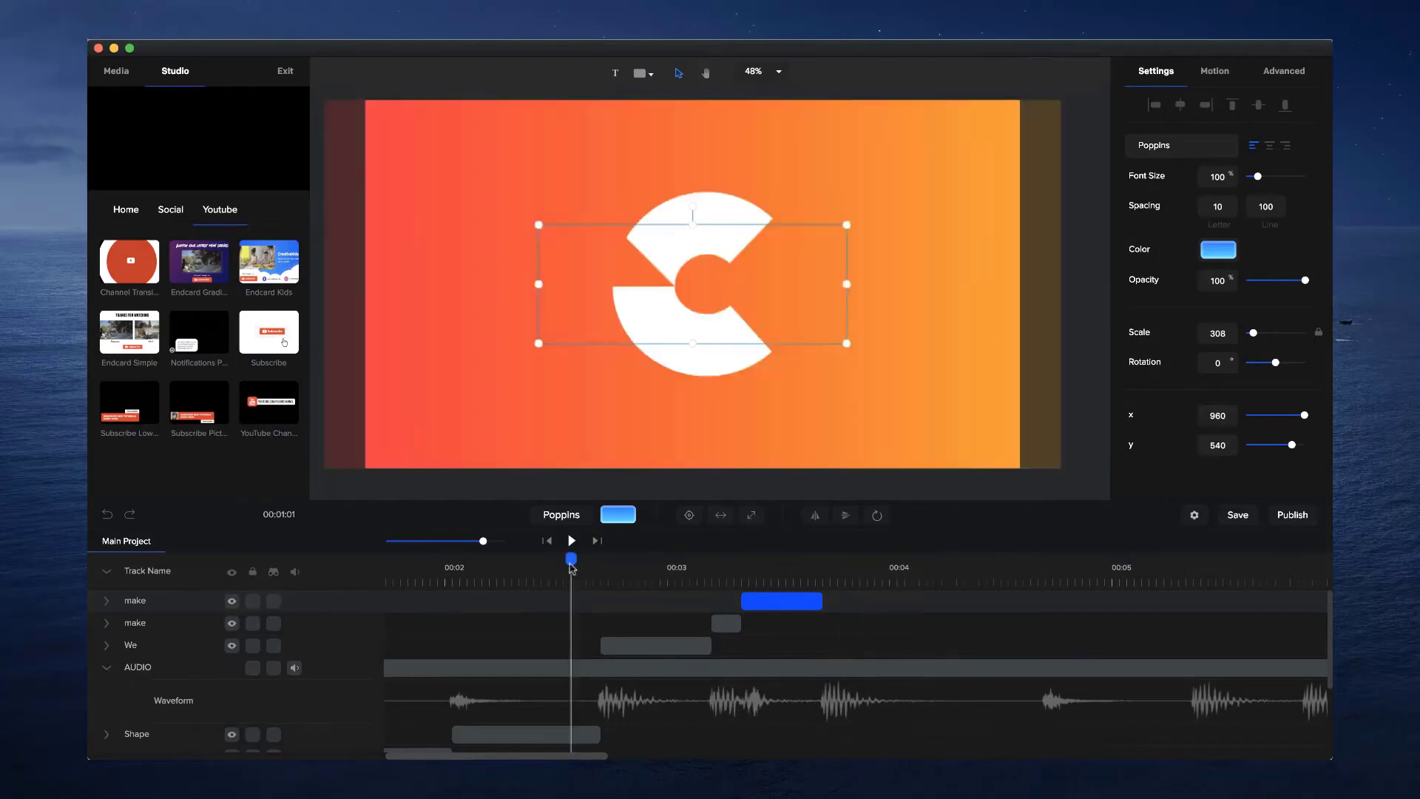
pyautogui.click(572, 541)
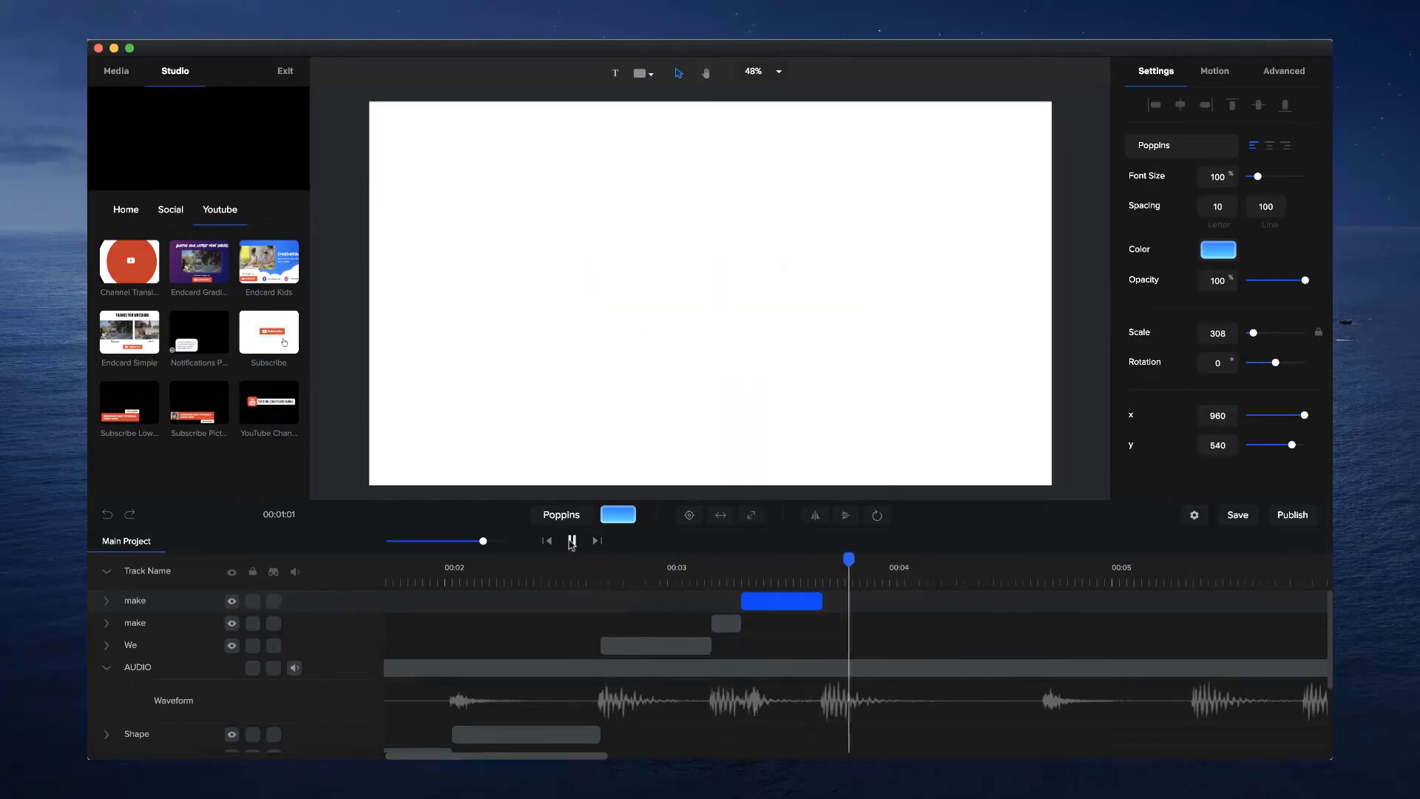
pyautogui.click(735, 566)
pyautogui.moveTo(736, 568); pyautogui.dragTo(721, 569)
pyautogui.click(730, 624)
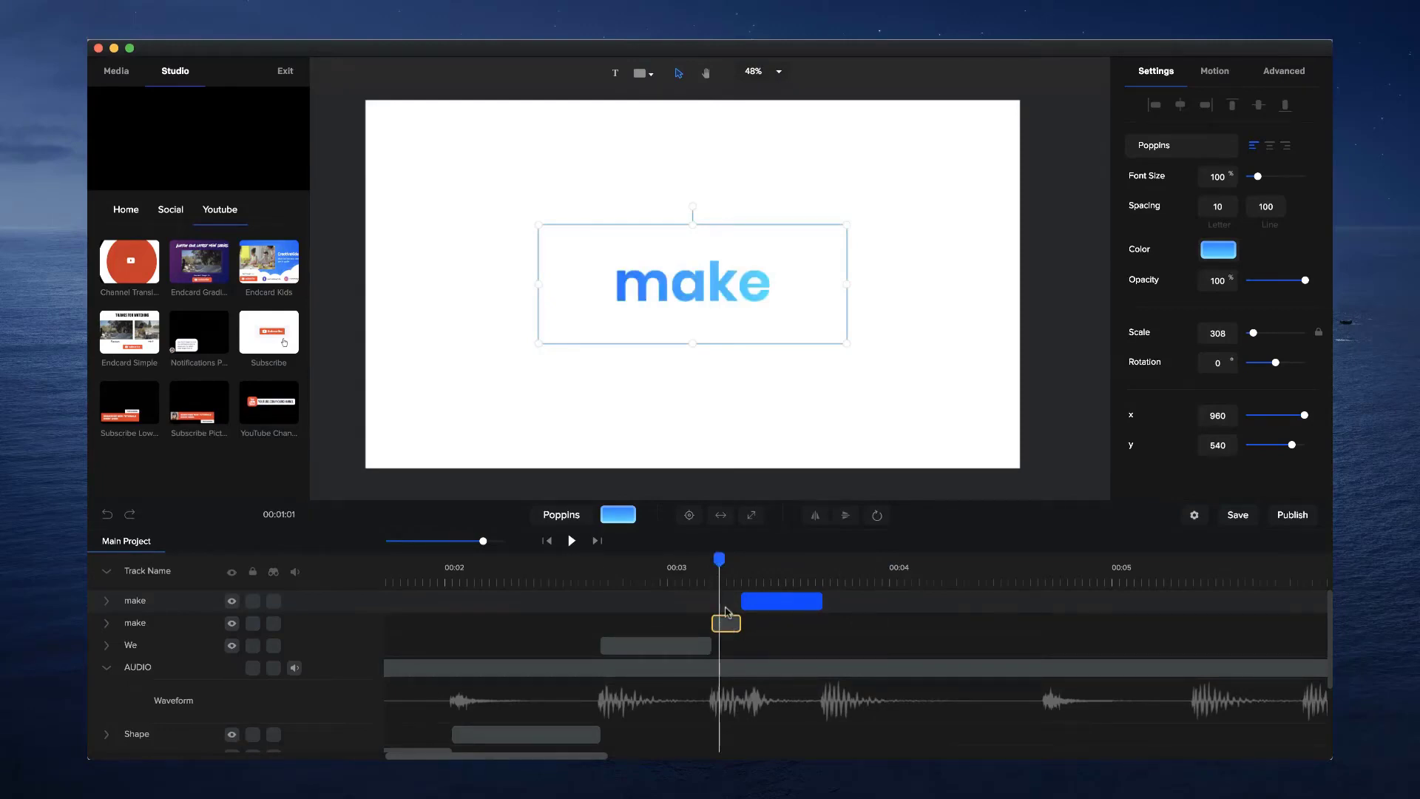
pyautogui.click(722, 566)
pyautogui.moveTo(723, 564); pyautogui.dragTo(751, 567)
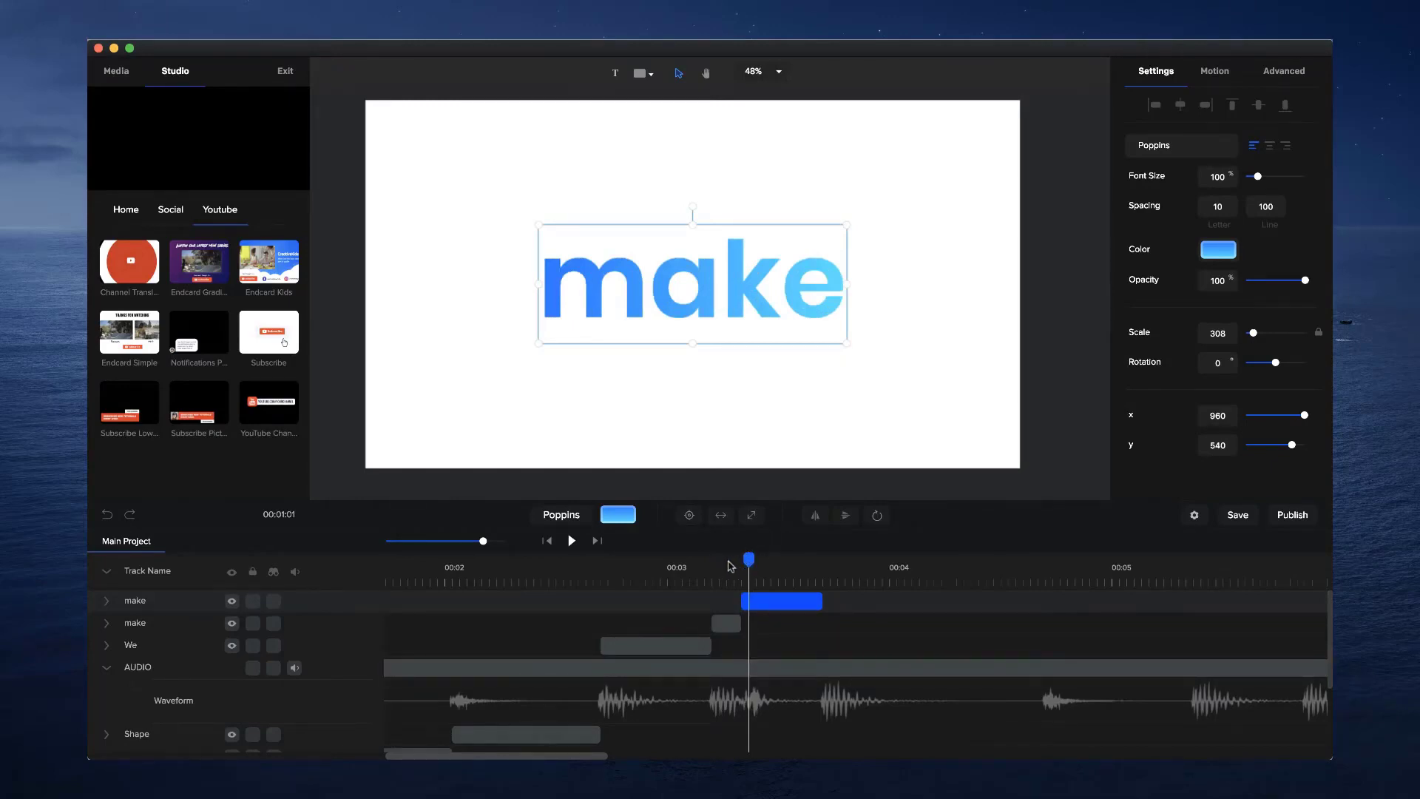
# Duplicate the larger make clip, start the copy at its end, and extend it to just before the following beat, near 00:04.6
pyautogui.moveTo(731, 566); pyautogui.dragTo(818, 567)
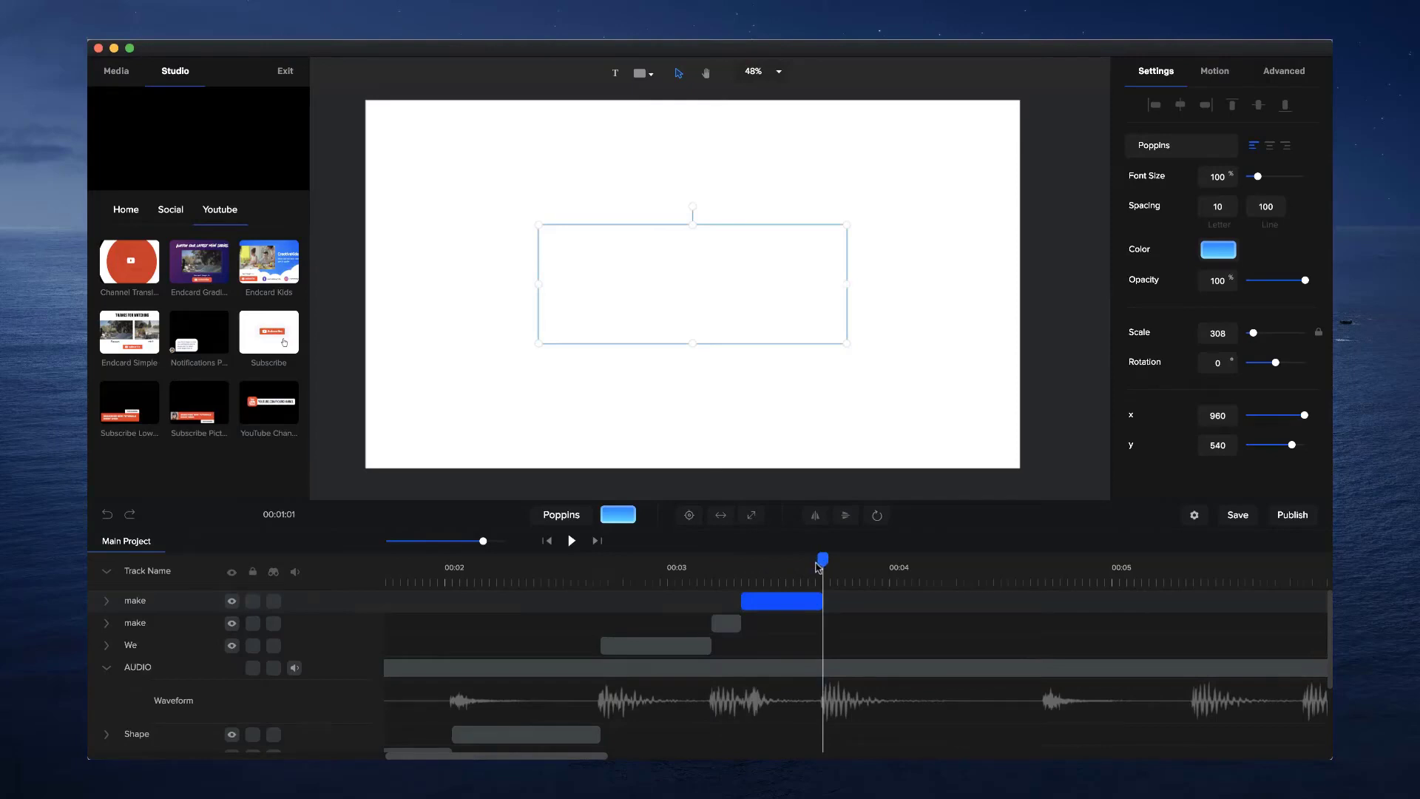
pyautogui.click(791, 601)
pyautogui.press('super+d')
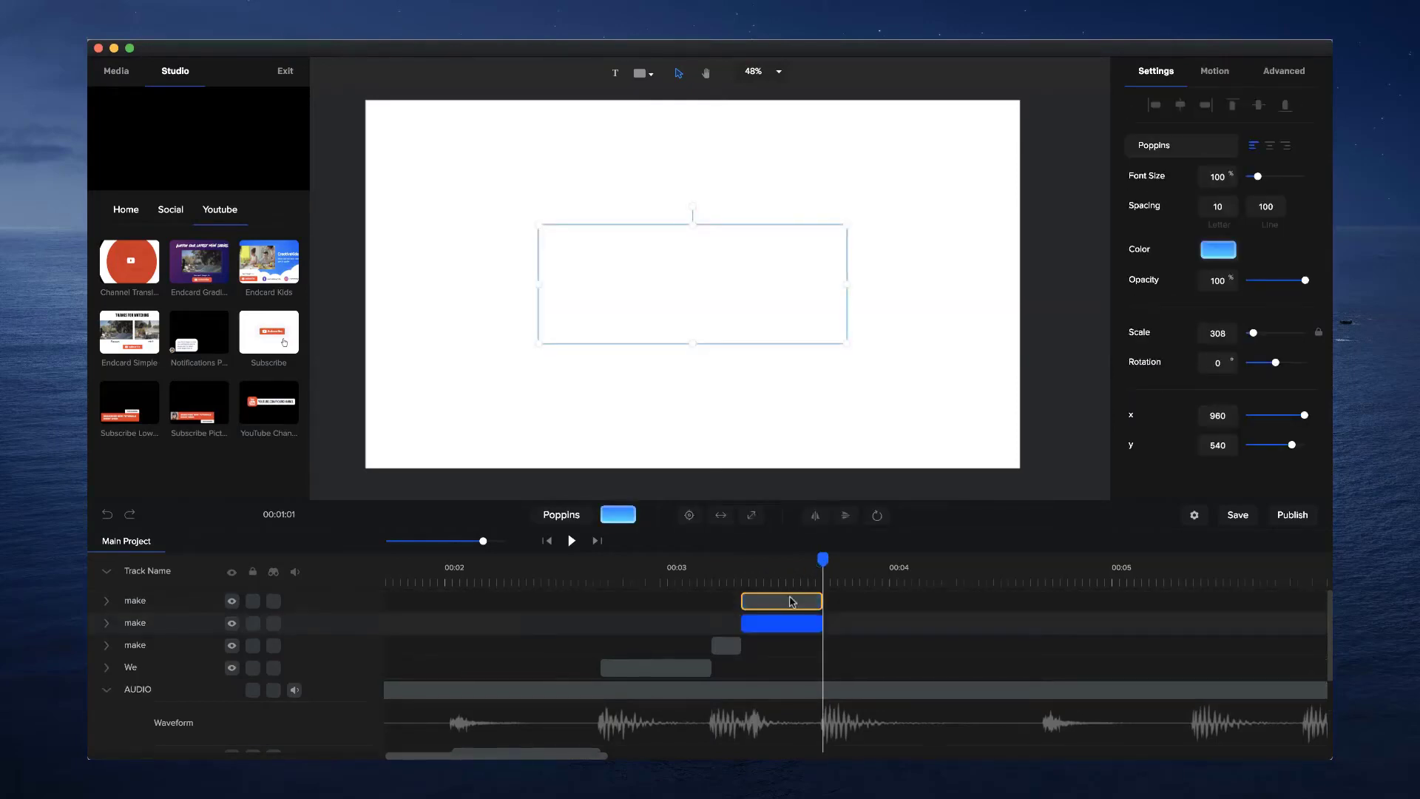
pyautogui.moveTo(781, 600); pyautogui.dragTo(1030, 600)
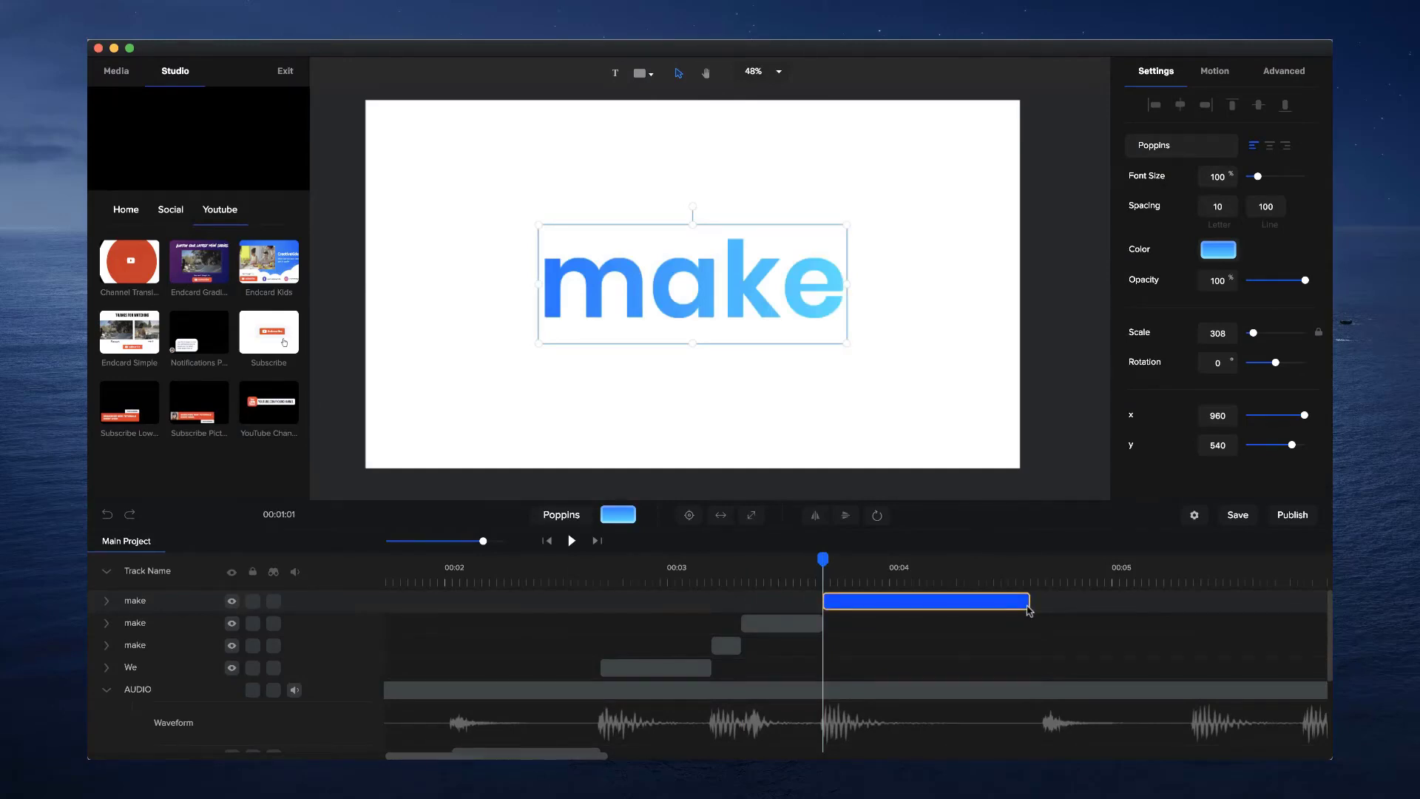
# Replace the new clip's text with "Videos", reduce its scale to about 237, and centre it on the canvas
pyautogui.doubleClick(741, 311)
pyautogui.write('Videos')
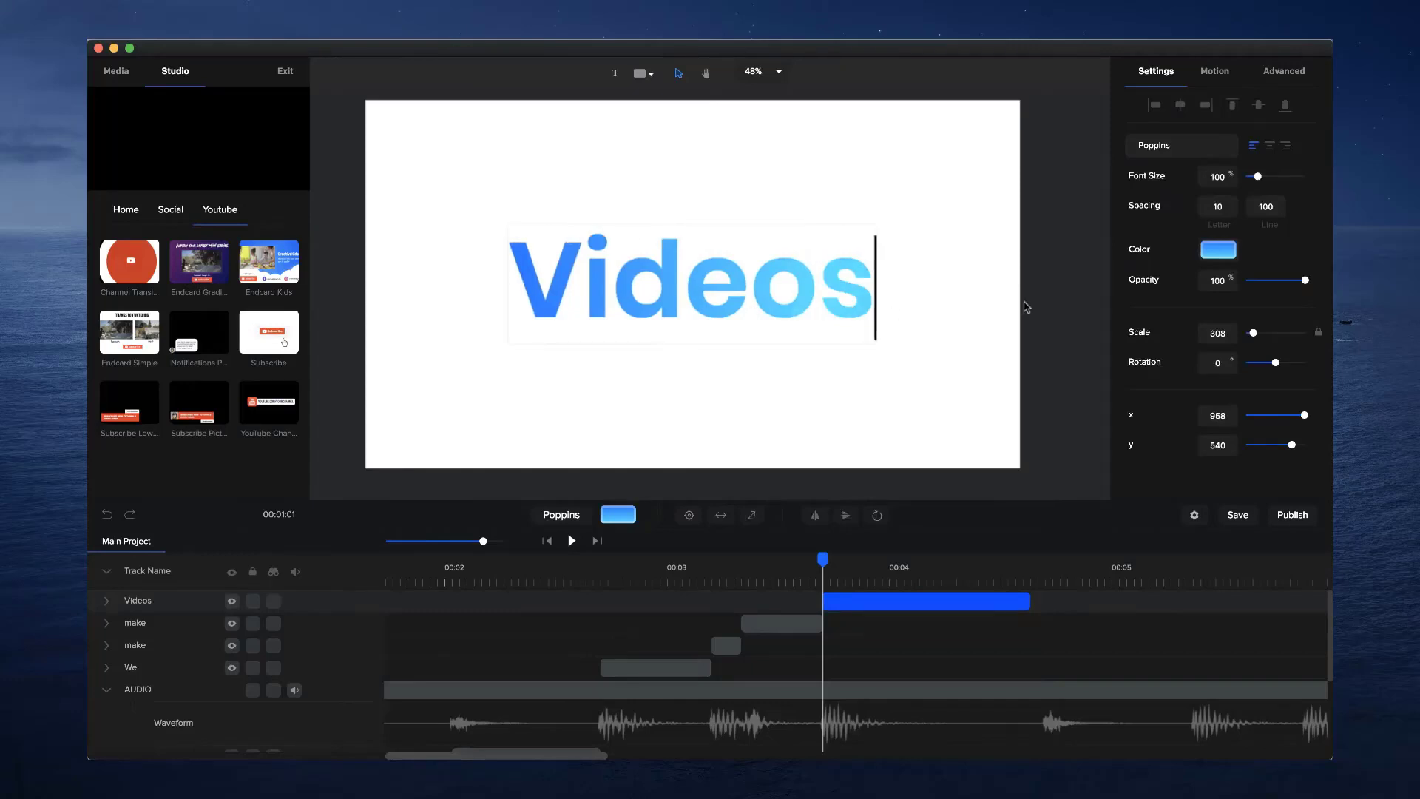
pyautogui.click(1056, 292)
pyautogui.click(840, 299)
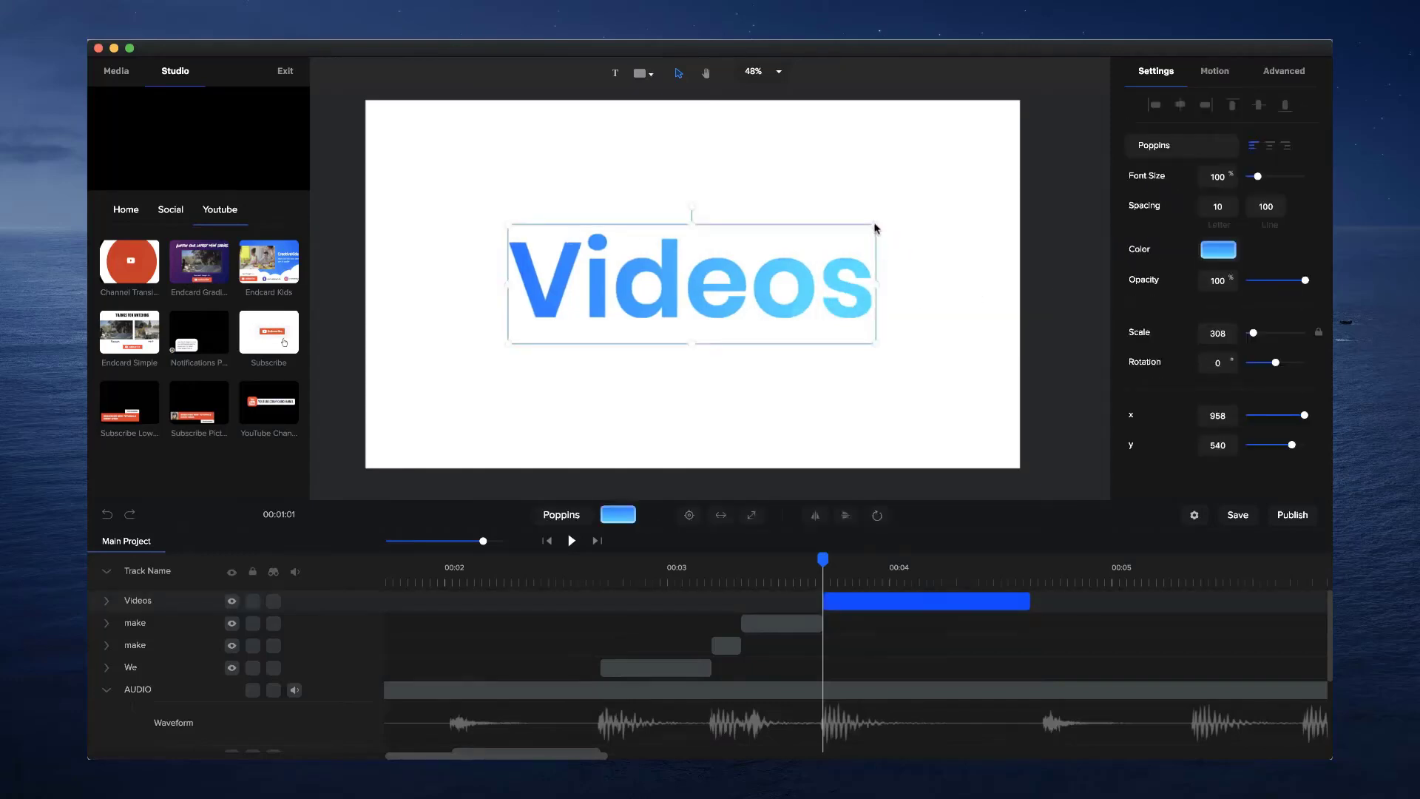
pyautogui.moveTo(875, 228); pyautogui.dragTo(767, 260)
pyautogui.click(689, 515)
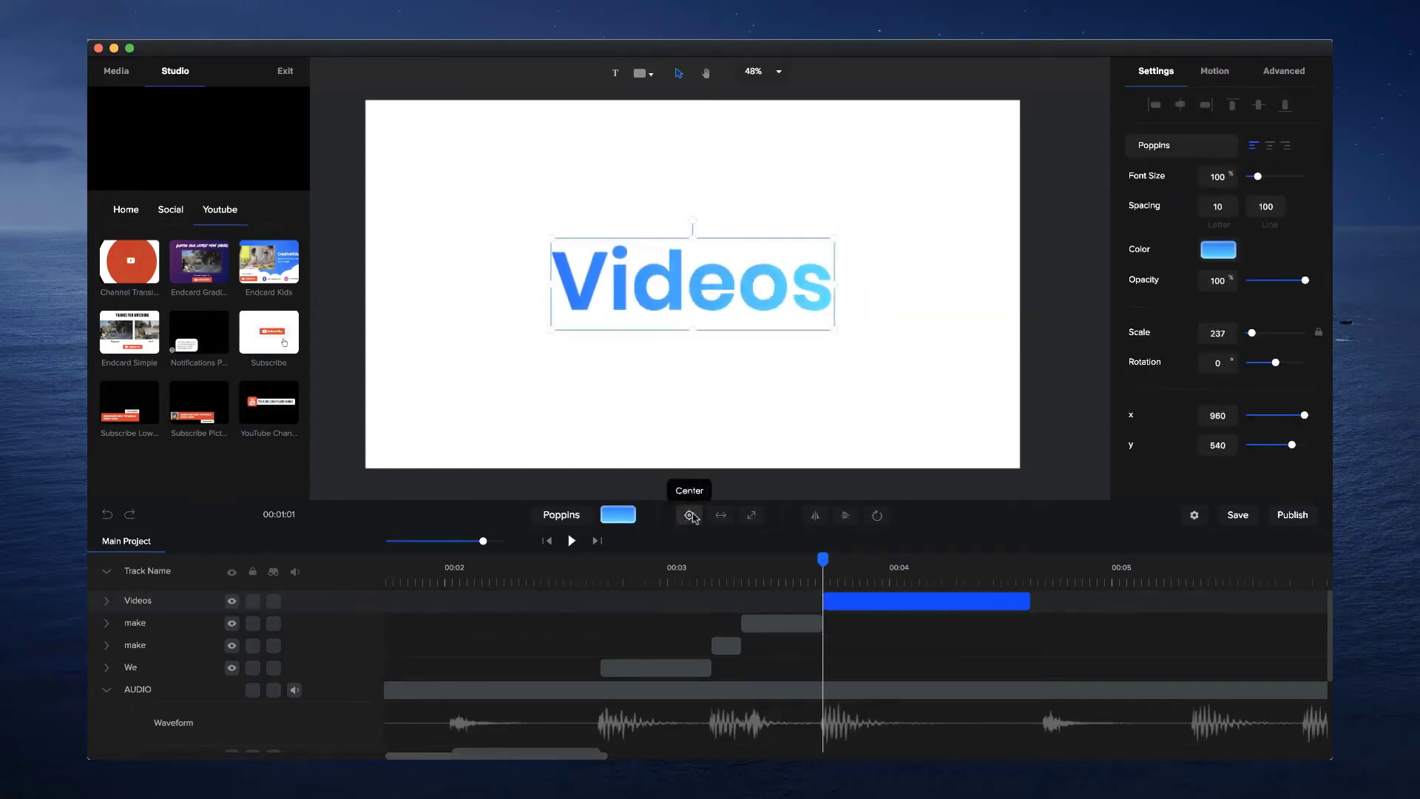
pyautogui.click(909, 419)
# Change the Videos text from a gradient to a solid white #FFFFFF fill
pyautogui.click(778, 294)
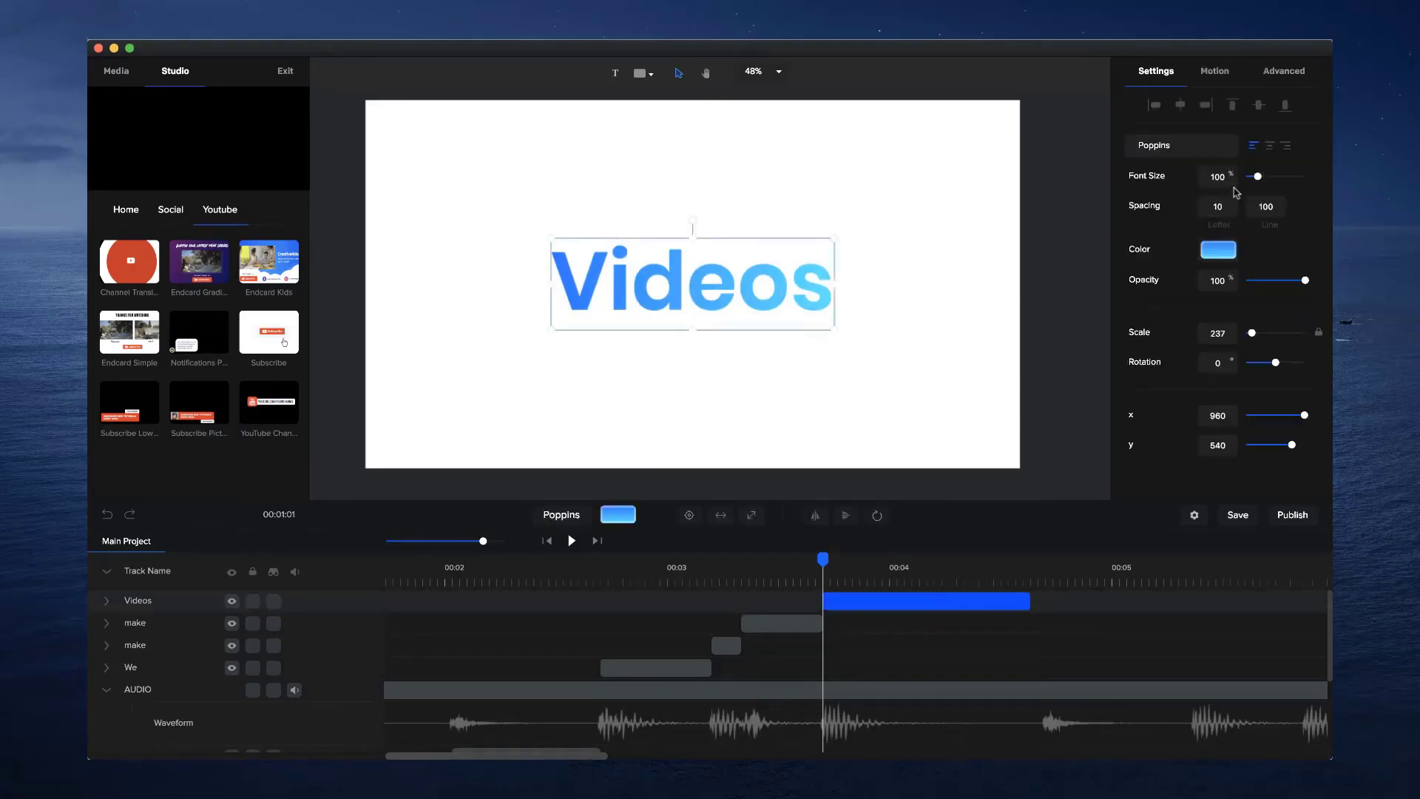
pyautogui.click(1224, 252)
pyautogui.click(1184, 150)
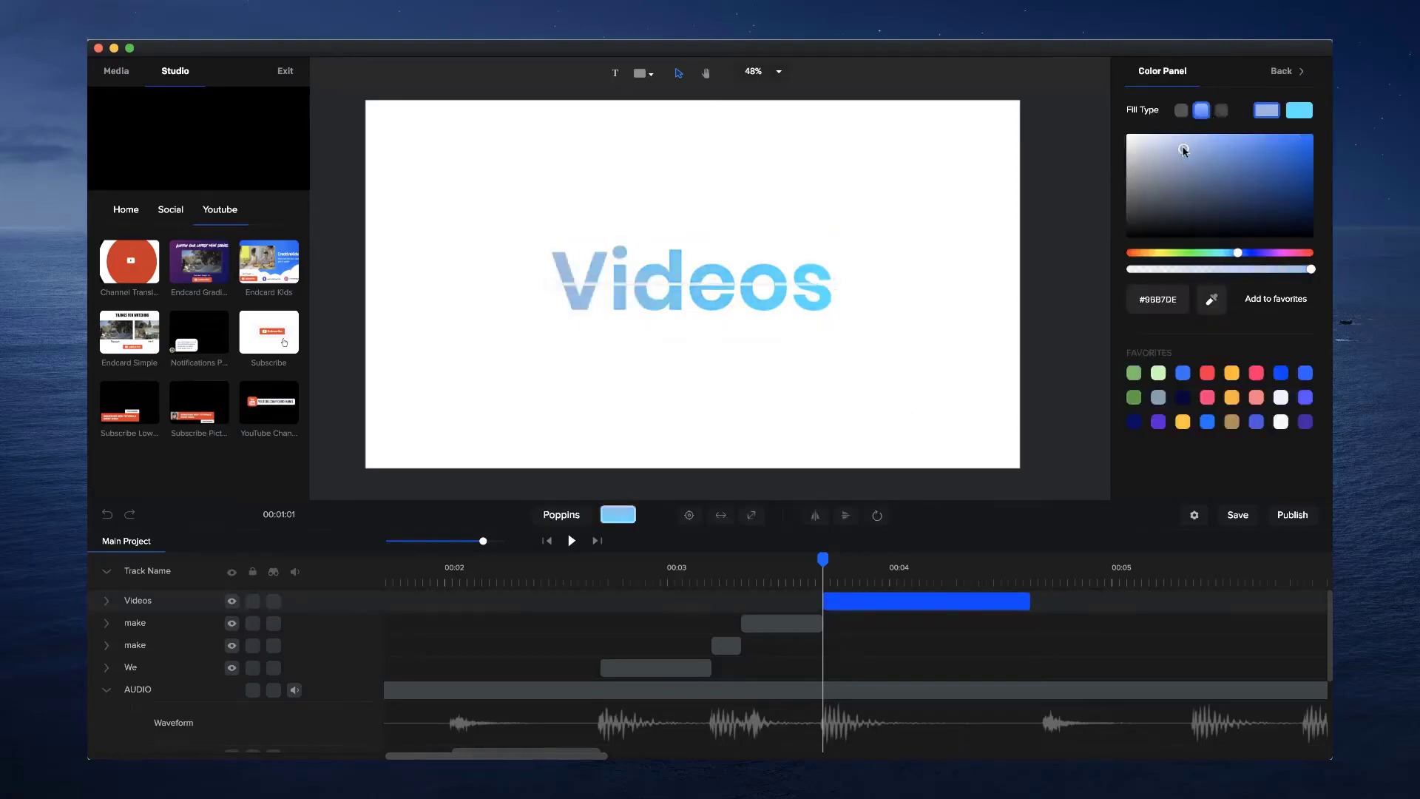
pyautogui.click(1181, 110)
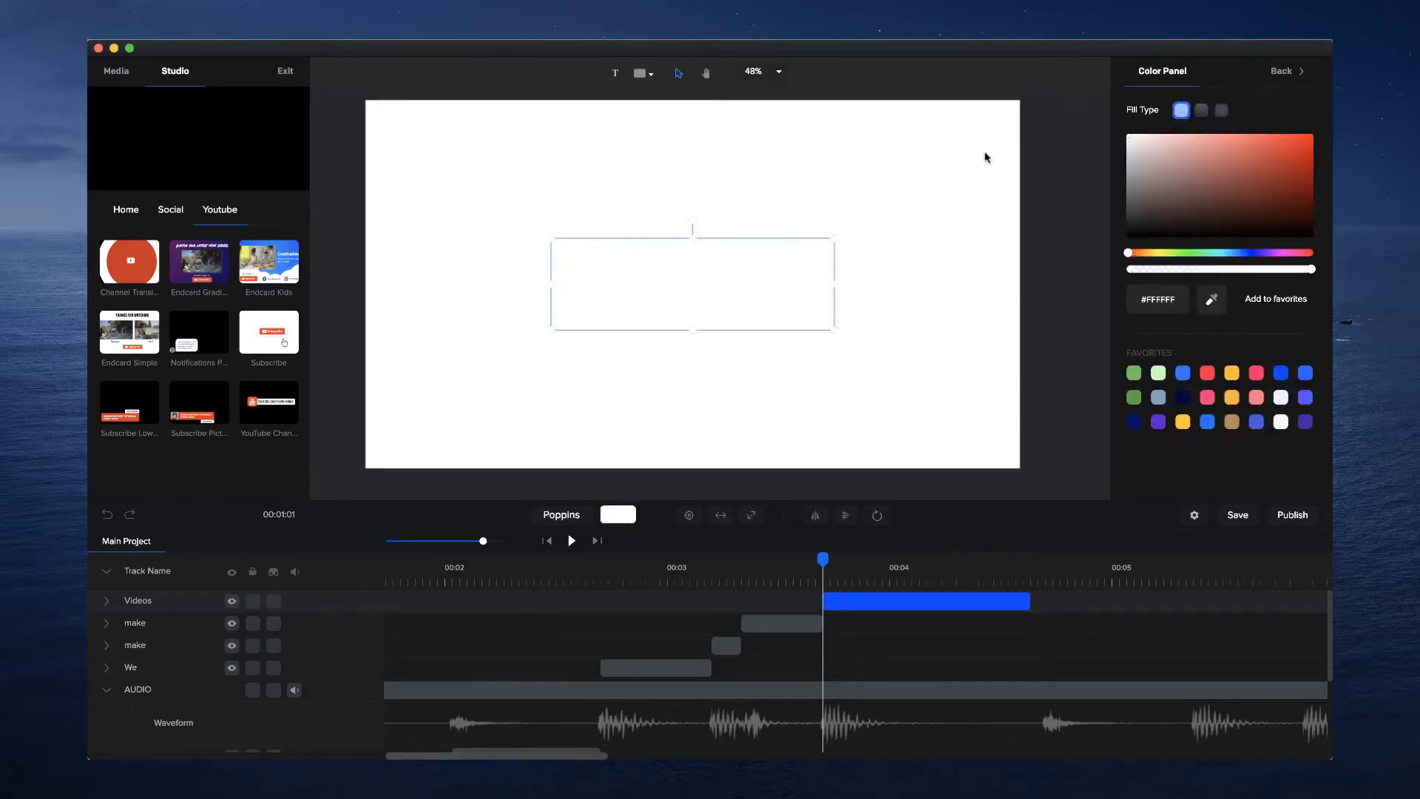
pyautogui.click(950, 182)
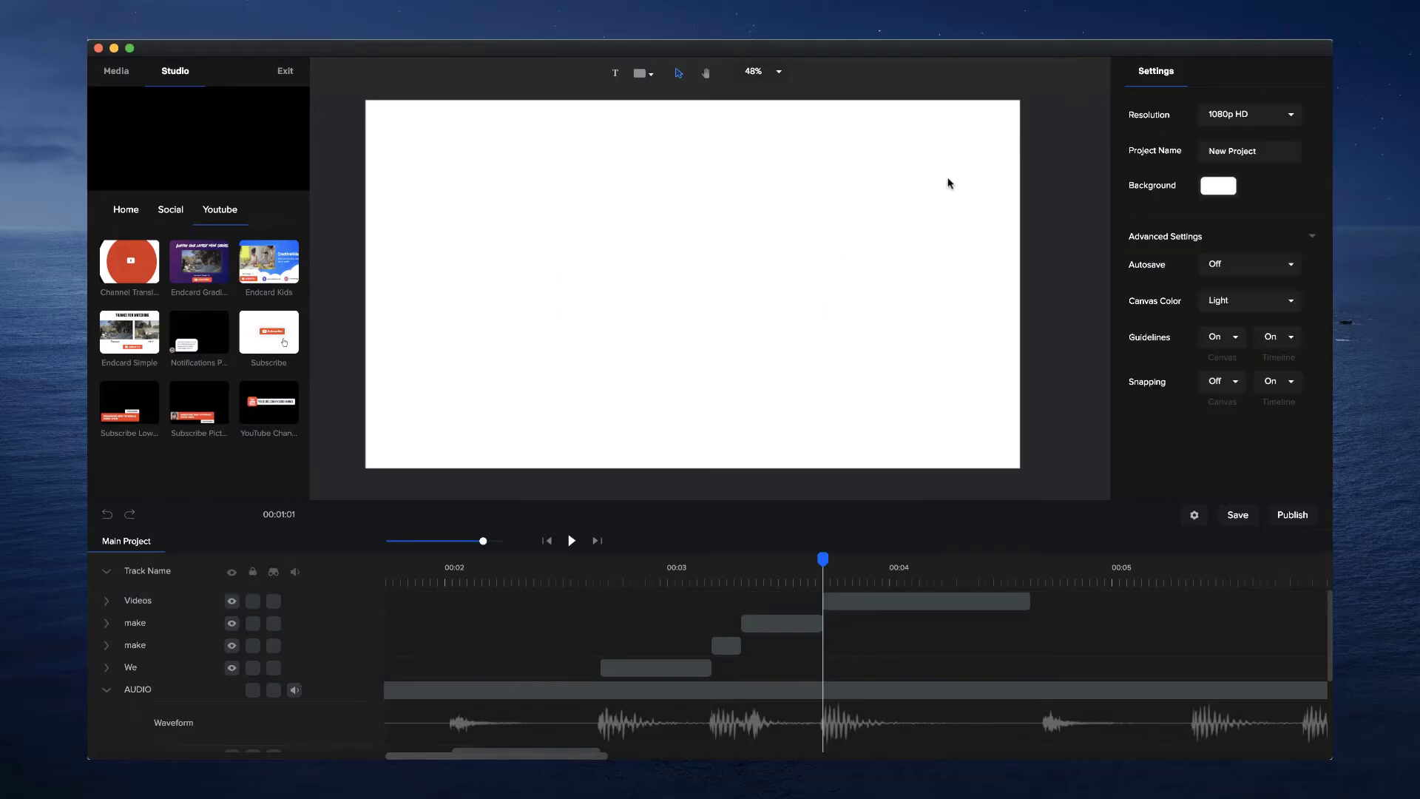
# Search the shapes for "rec", add a rectangle at the start of the Videos clip, and scale it to fill the canvas
pyautogui.click(641, 75)
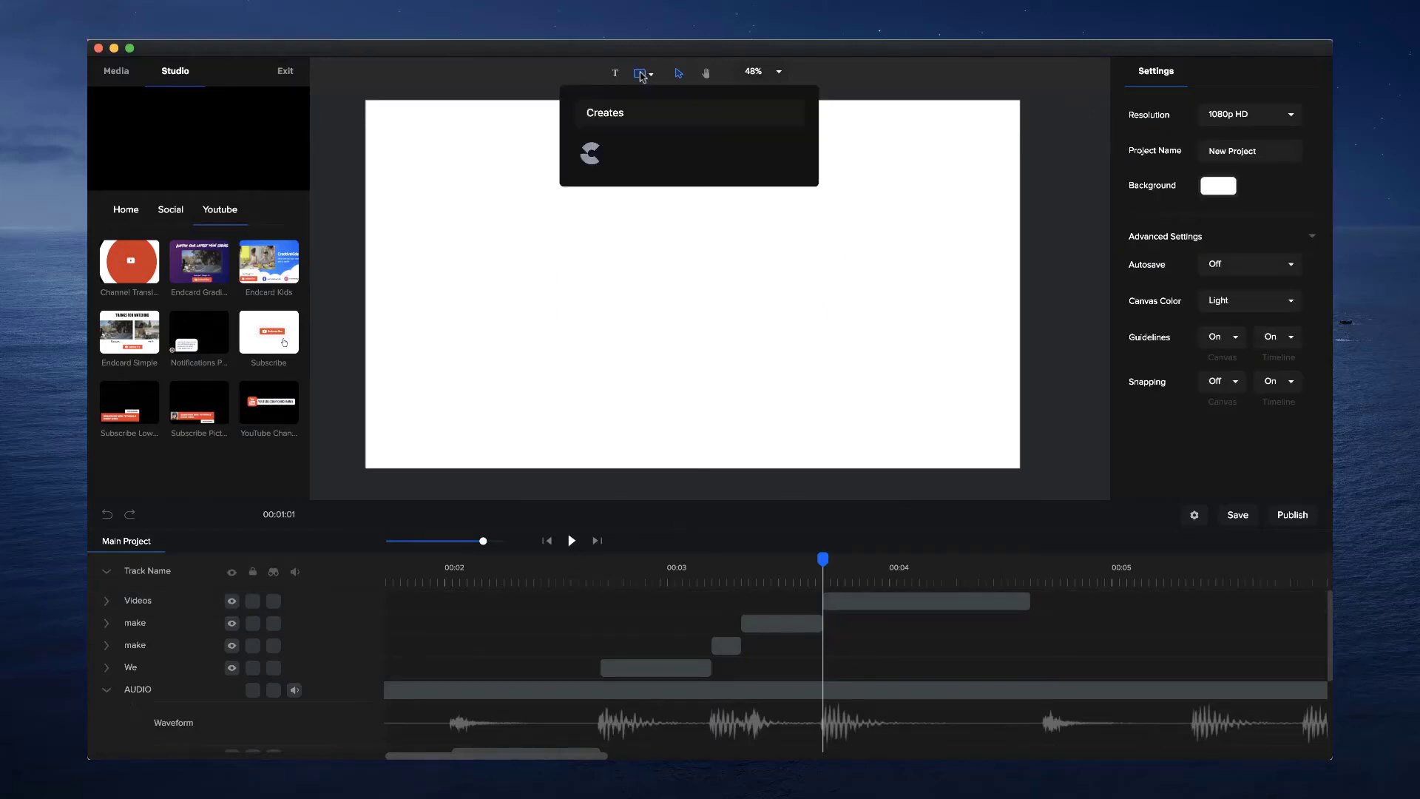
pyautogui.doubleClick(607, 115)
pyautogui.write('rec')
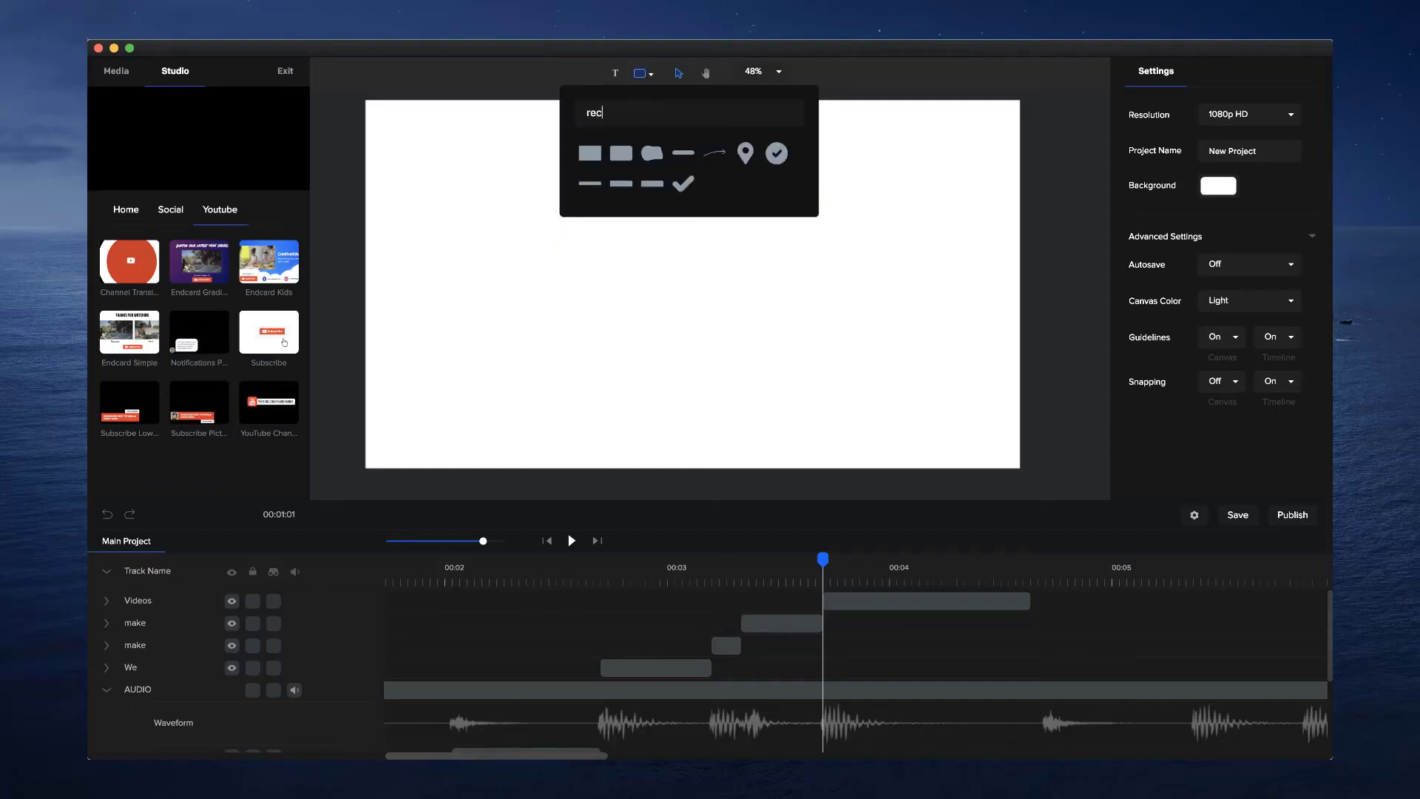
pyautogui.moveTo(589, 153); pyautogui.dragTo(722, 293)
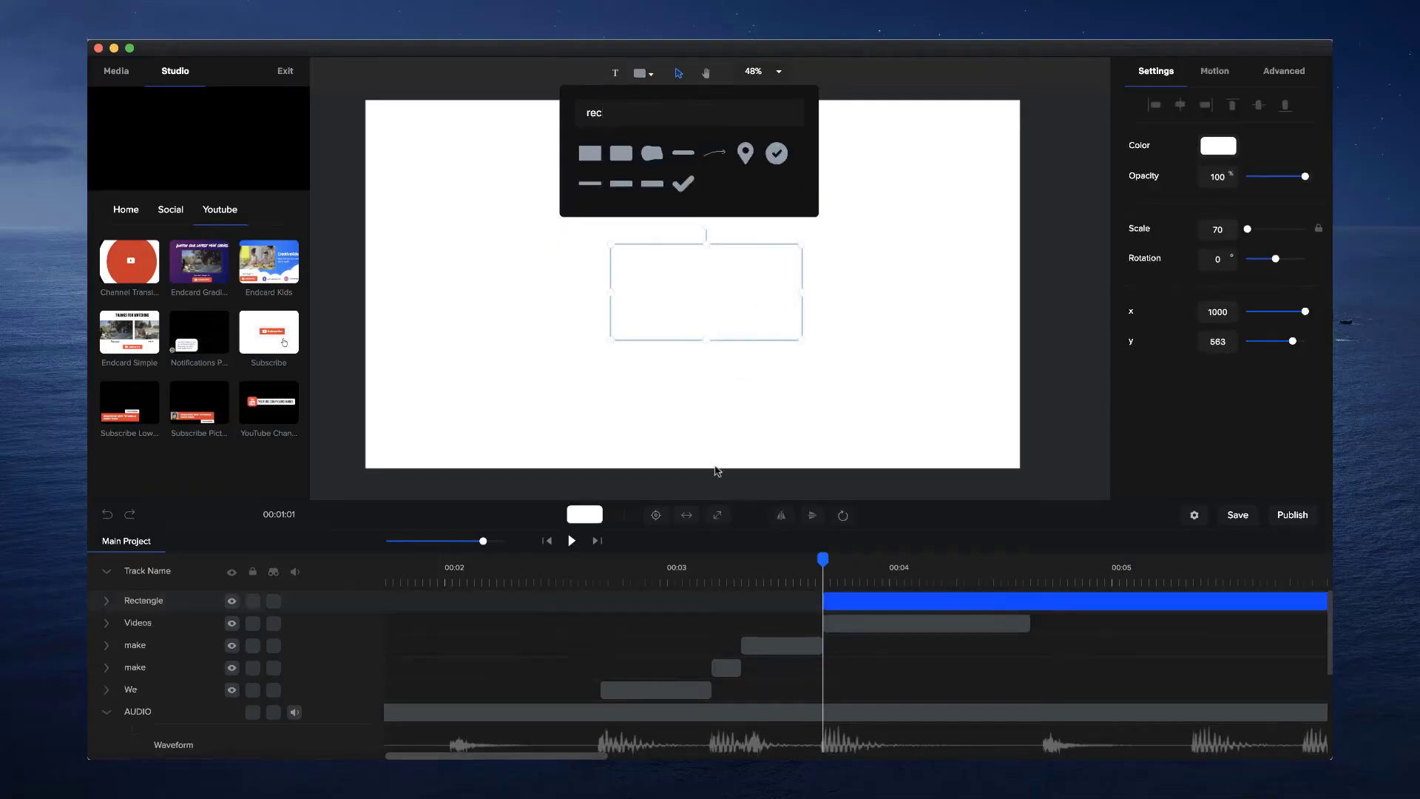
pyautogui.click(717, 515)
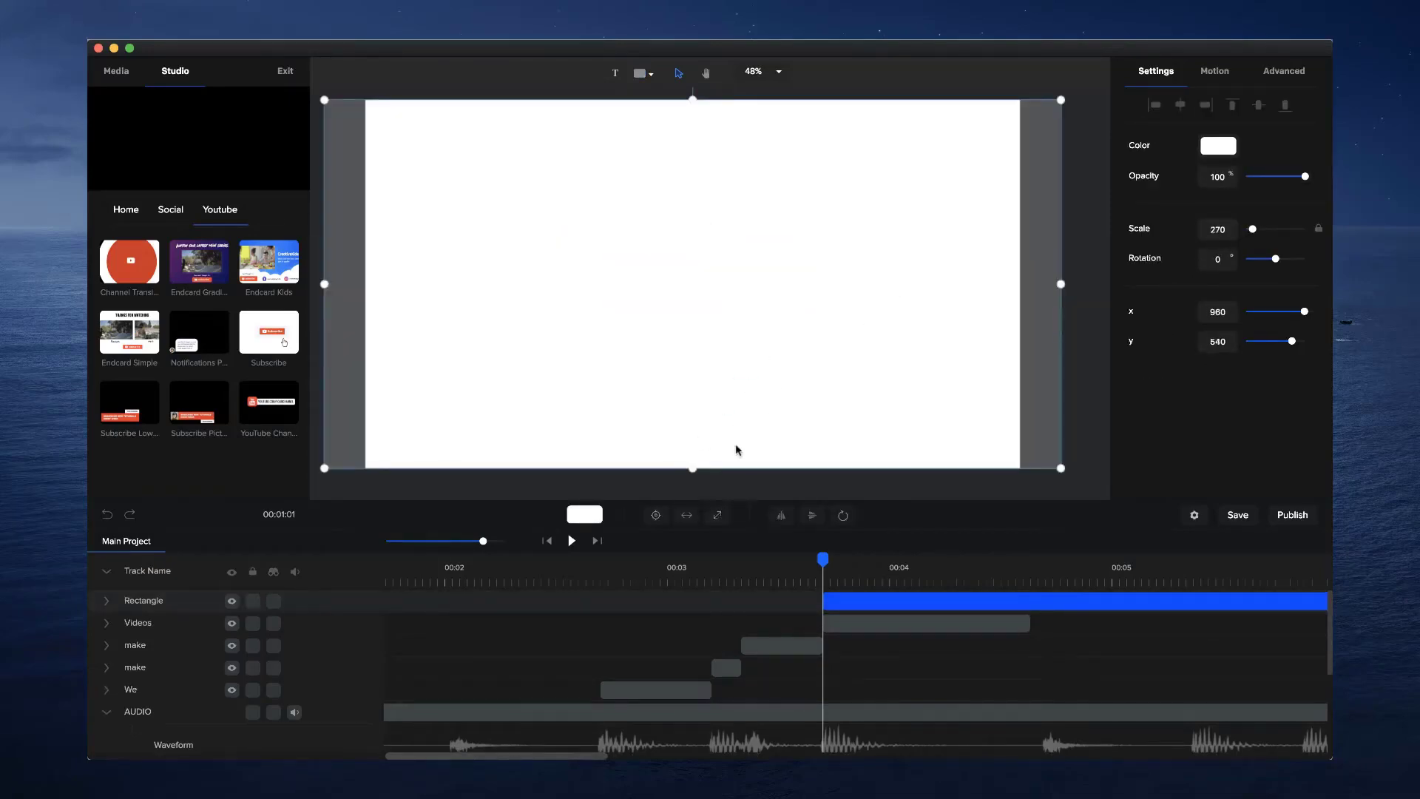
# Give the rectangle a linear gradient fill running from blue #2F39F0 to purple #AD00FF
pyautogui.click(1226, 146)
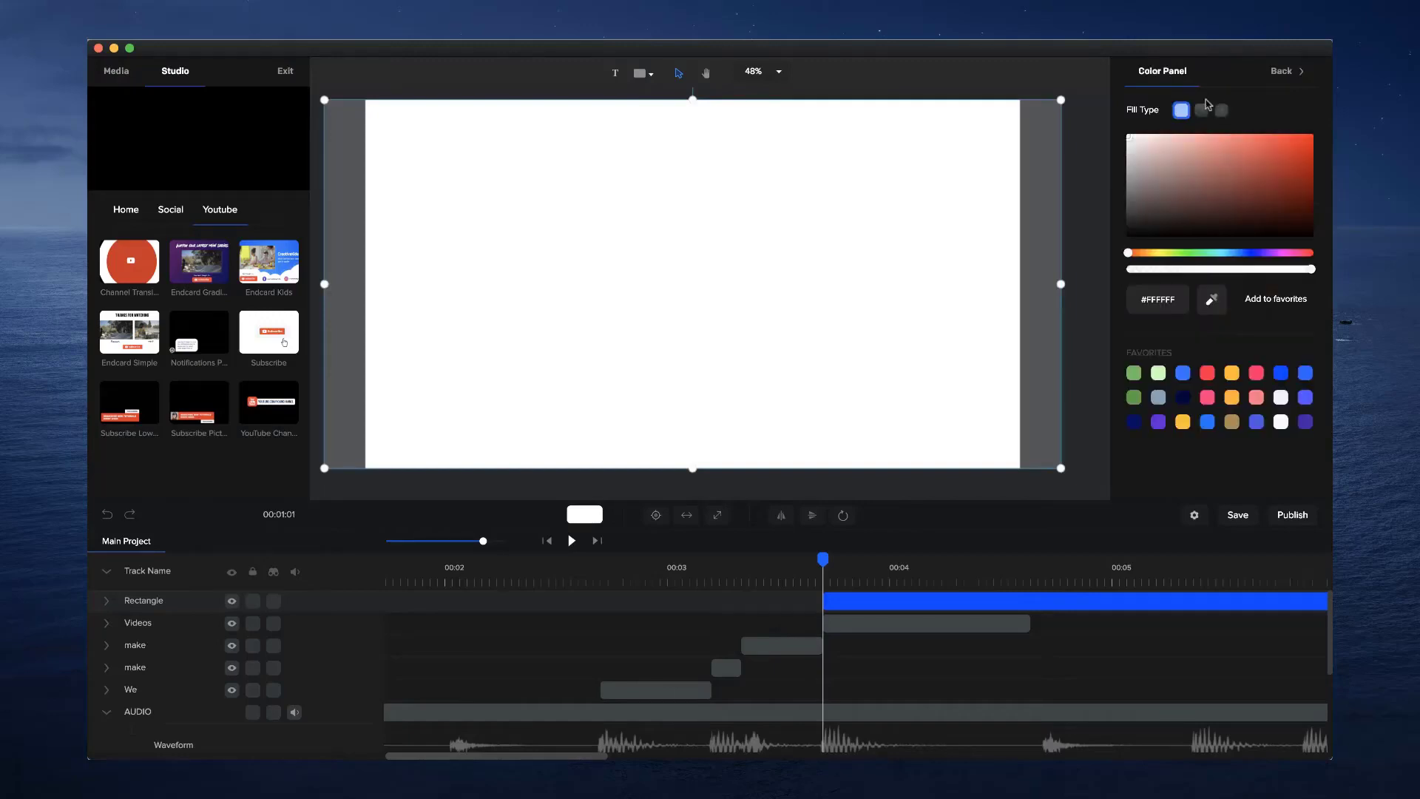
pyautogui.click(1202, 109)
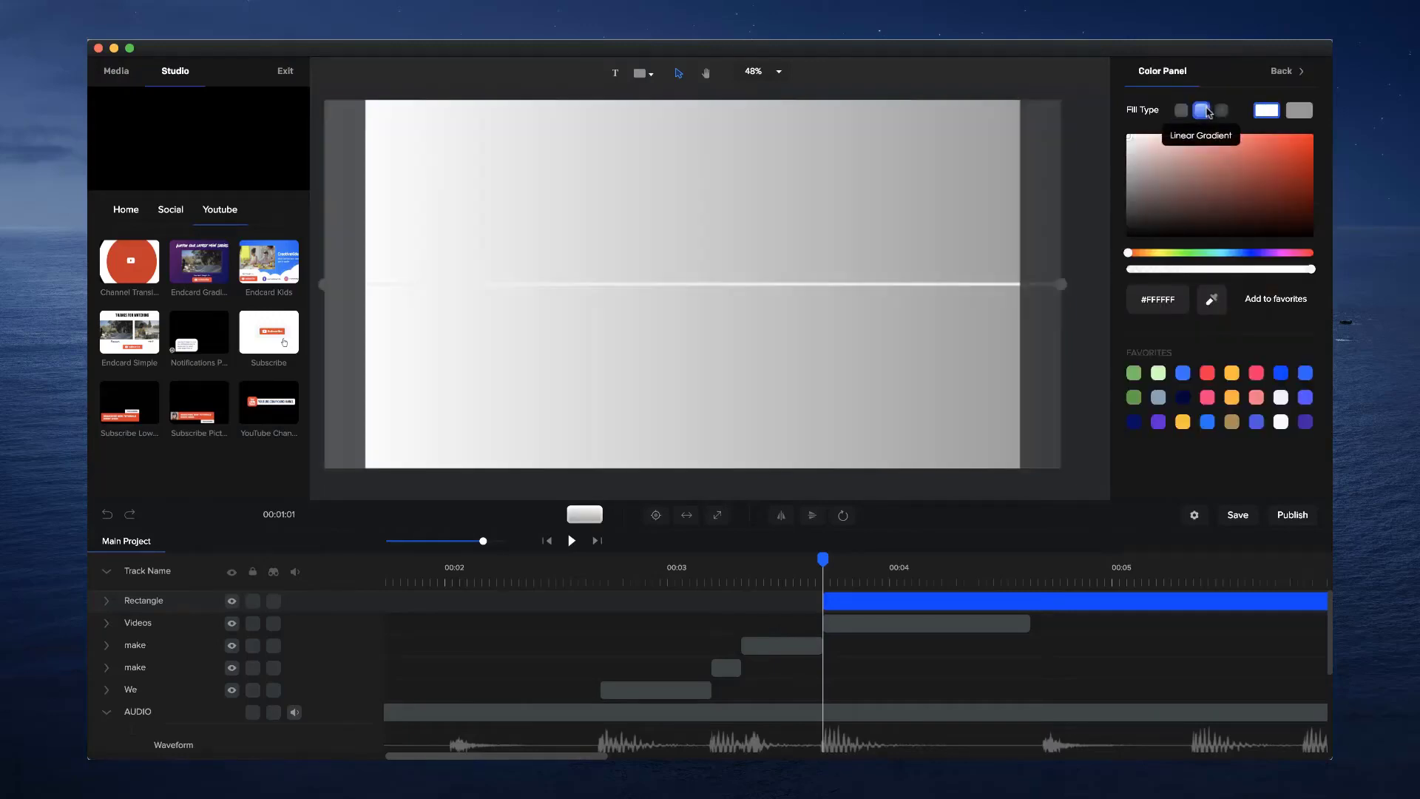
pyautogui.click(1249, 253)
pyautogui.click(1291, 144)
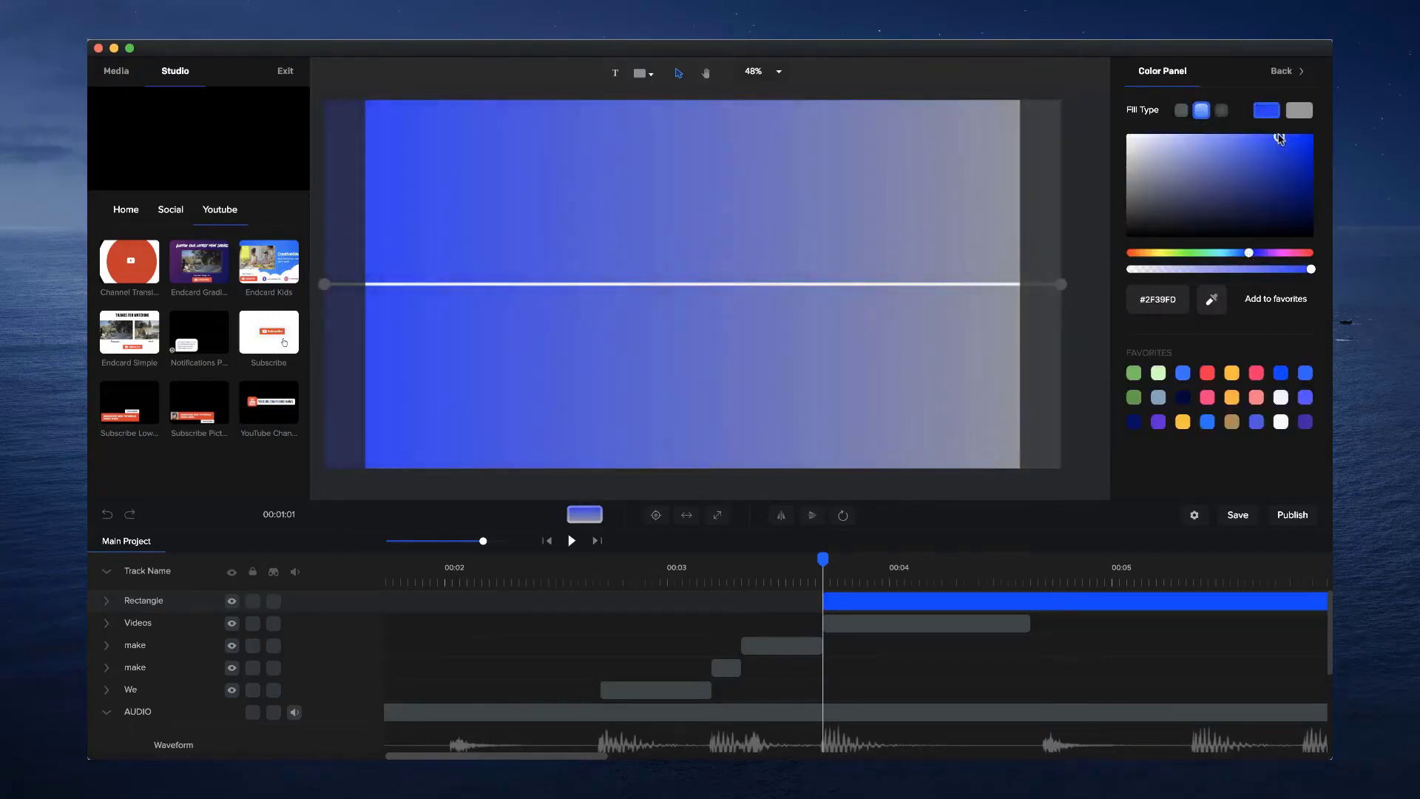
pyautogui.click(1300, 111)
pyautogui.moveTo(1261, 253); pyautogui.dragTo(1272, 255)
pyautogui.moveTo(1285, 187); pyautogui.dragTo(1317, 131)
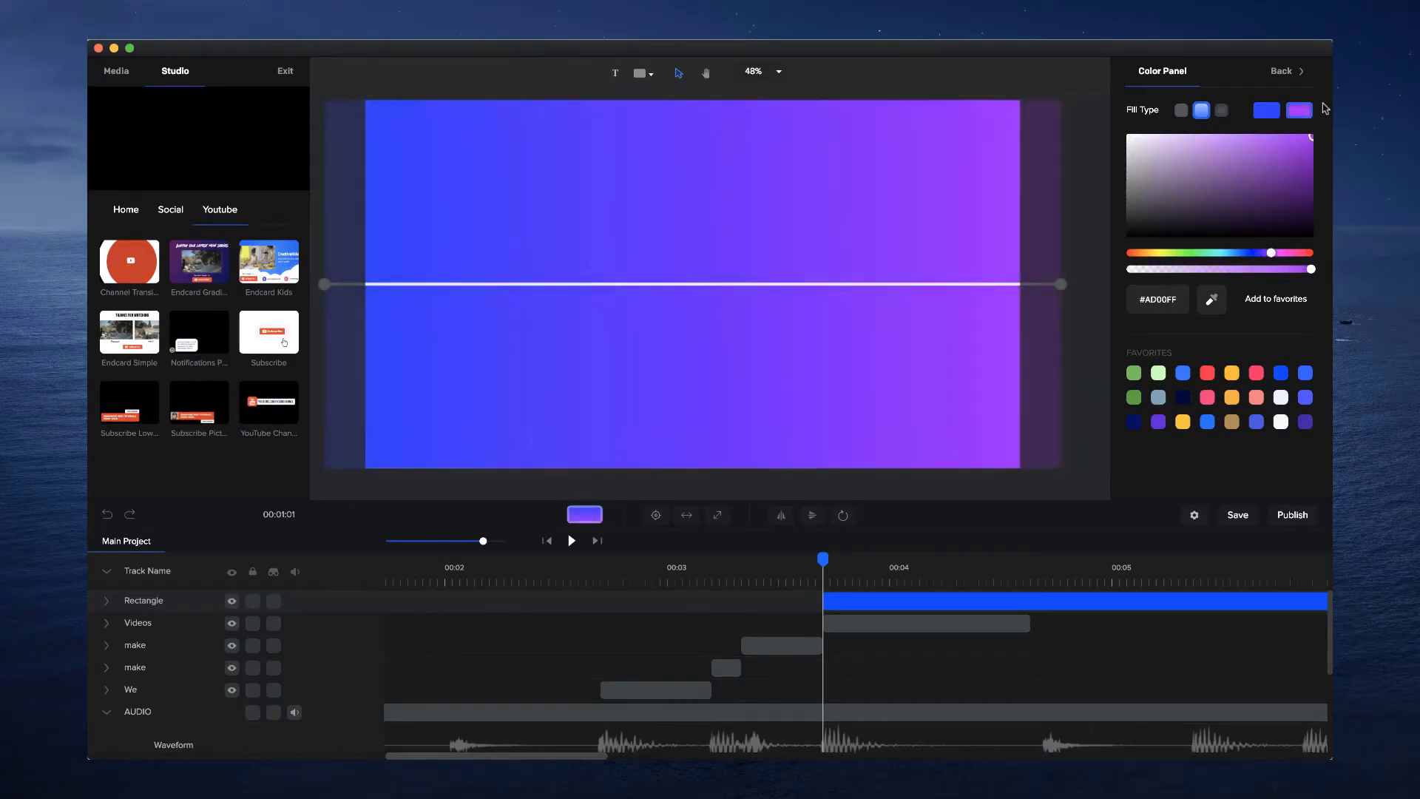
# Tilt the rectangle's gradient diagonally from upper left to lower right and change its starting colour to a lighter blue, #2F69F0
pyautogui.moveTo(1062, 285); pyautogui.dragTo(1047, 435)
pyautogui.moveTo(326, 286); pyautogui.dragTo(320, 166)
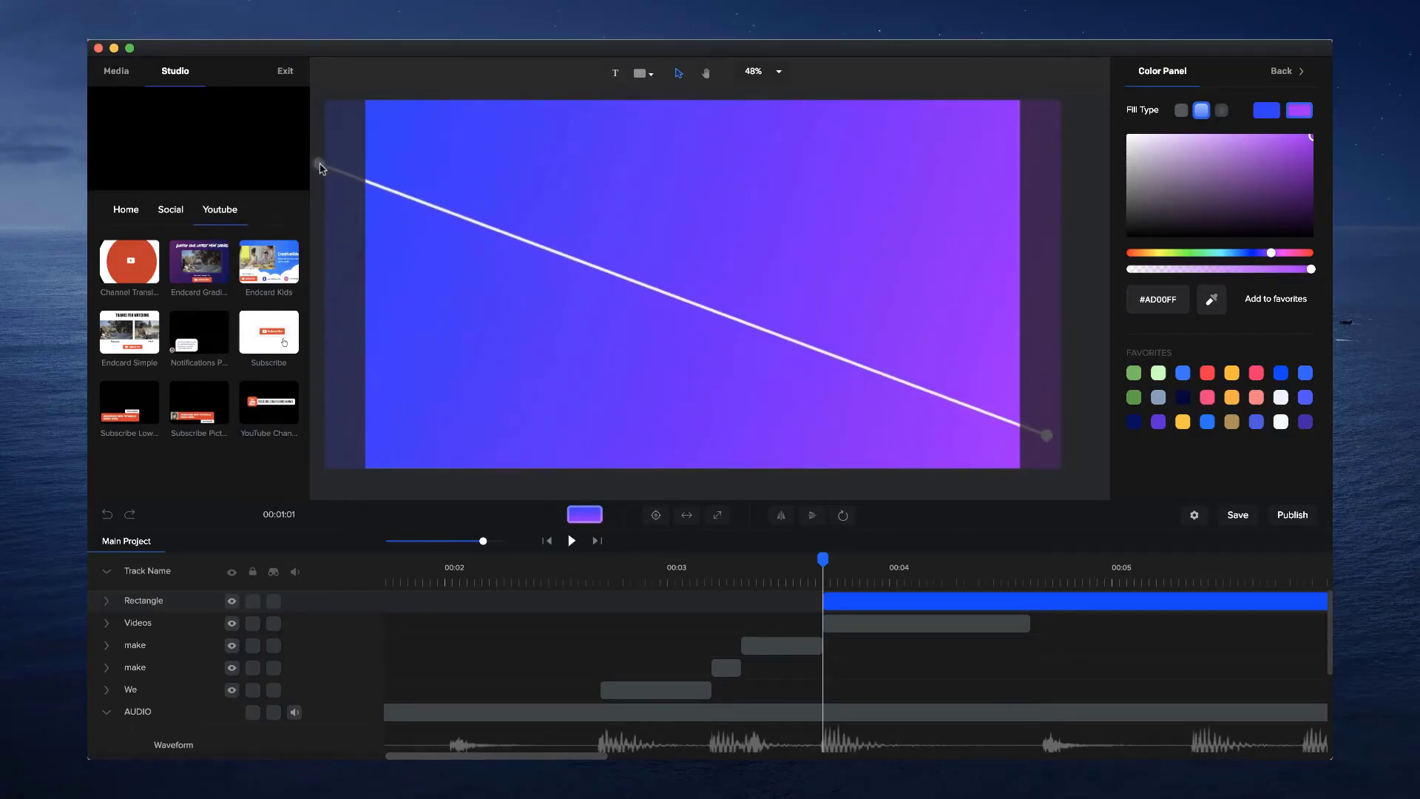
pyautogui.click(1273, 114)
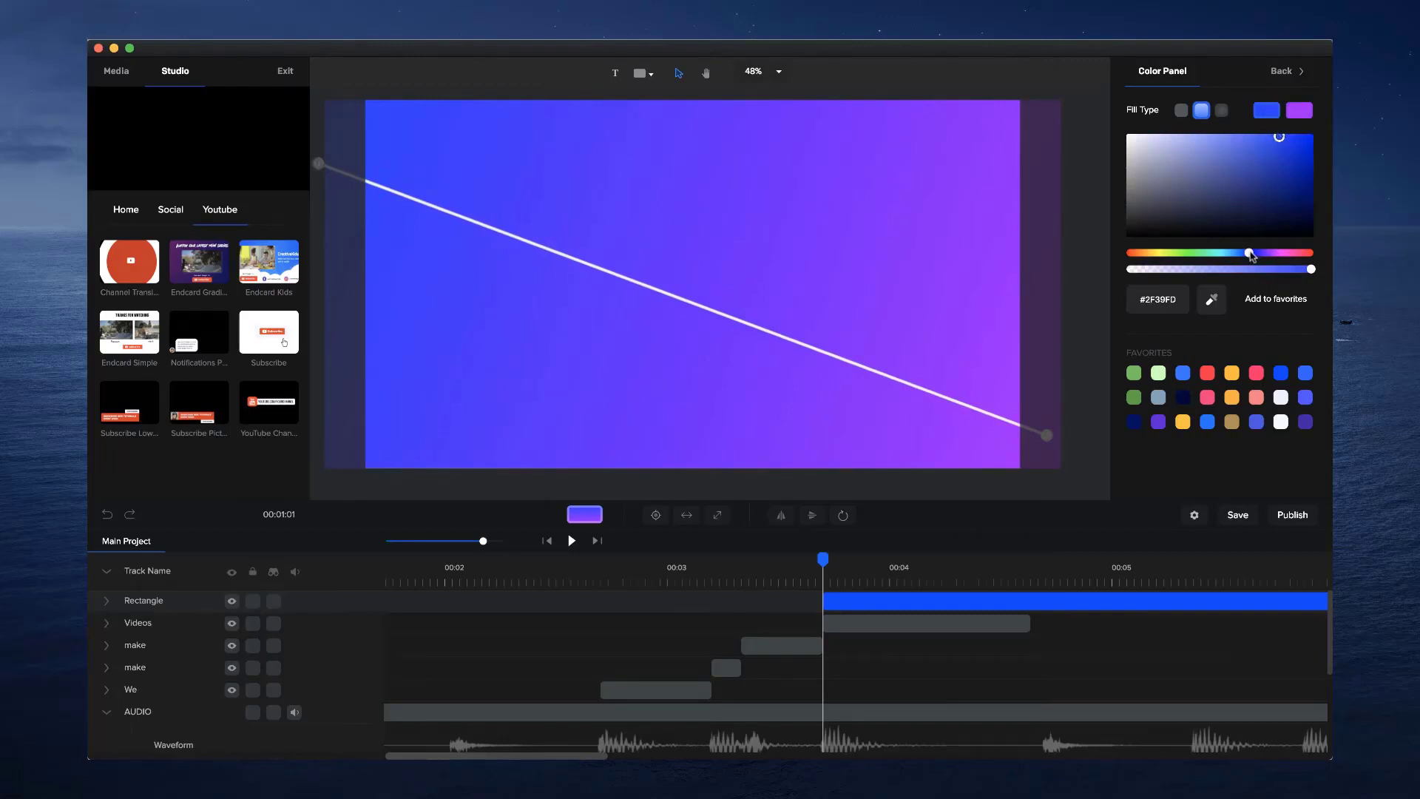
pyautogui.moveTo(1250, 253); pyautogui.dragTo(1246, 253)
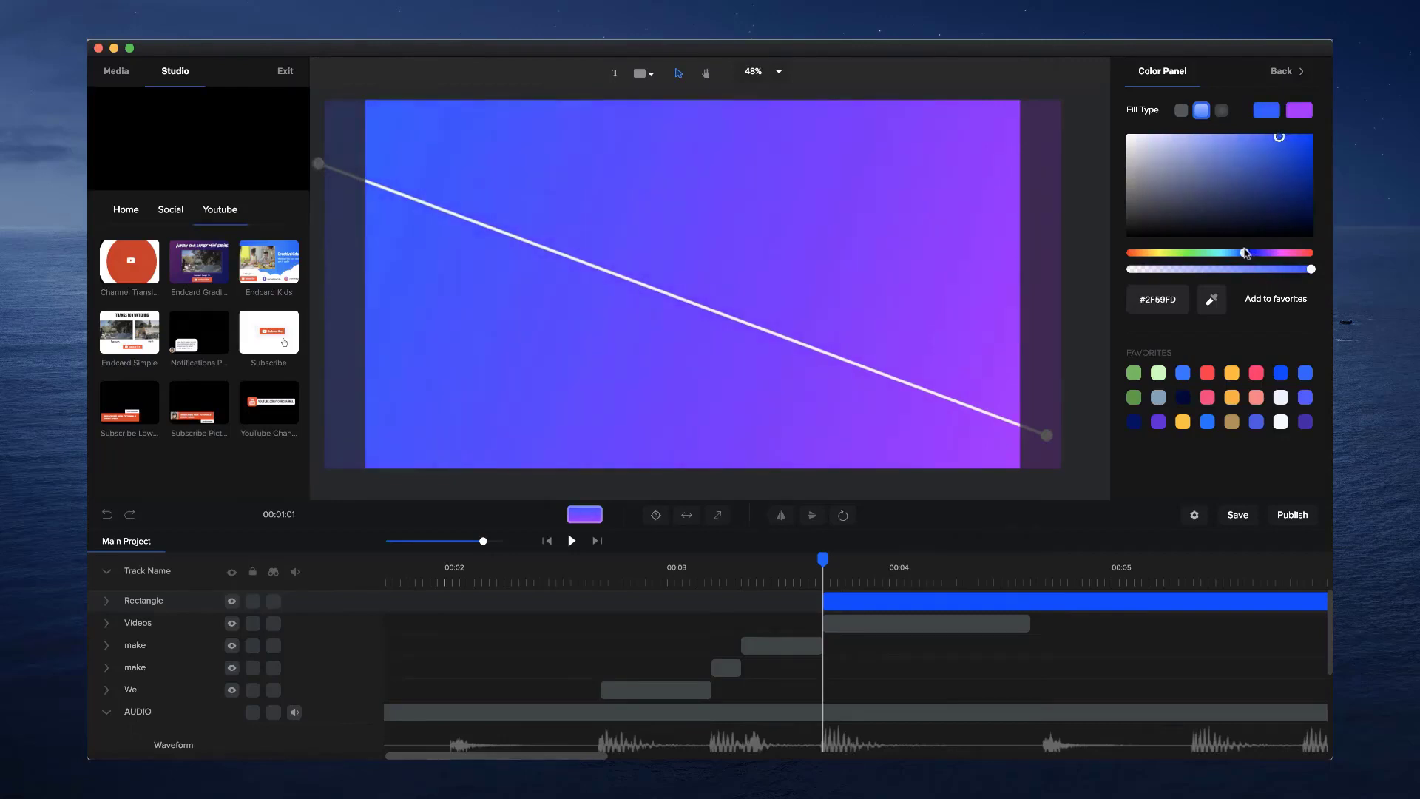
pyautogui.click(1079, 218)
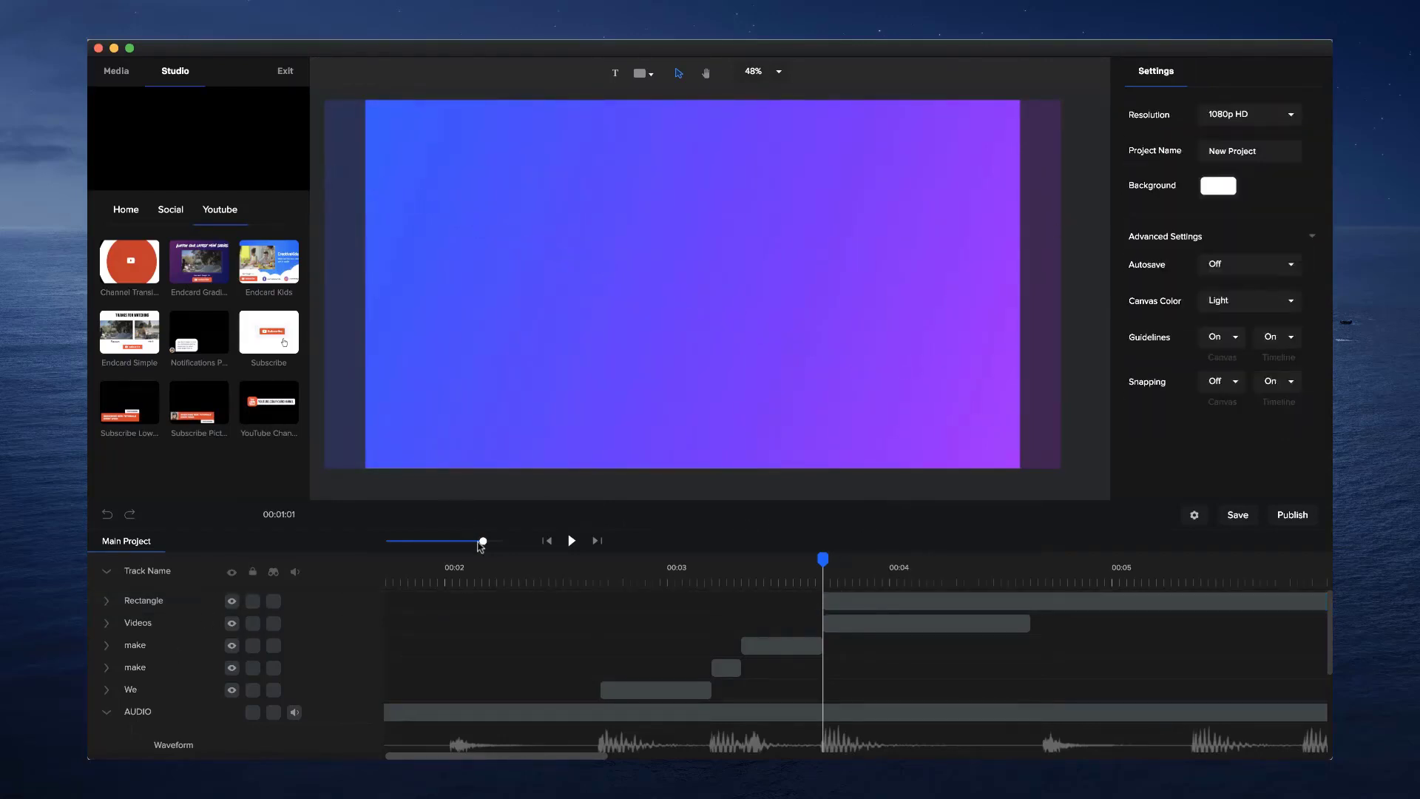
# Rename the Rectangle track as BG PURPLE
pyautogui.moveTo(483, 542); pyautogui.dragTo(460, 542)
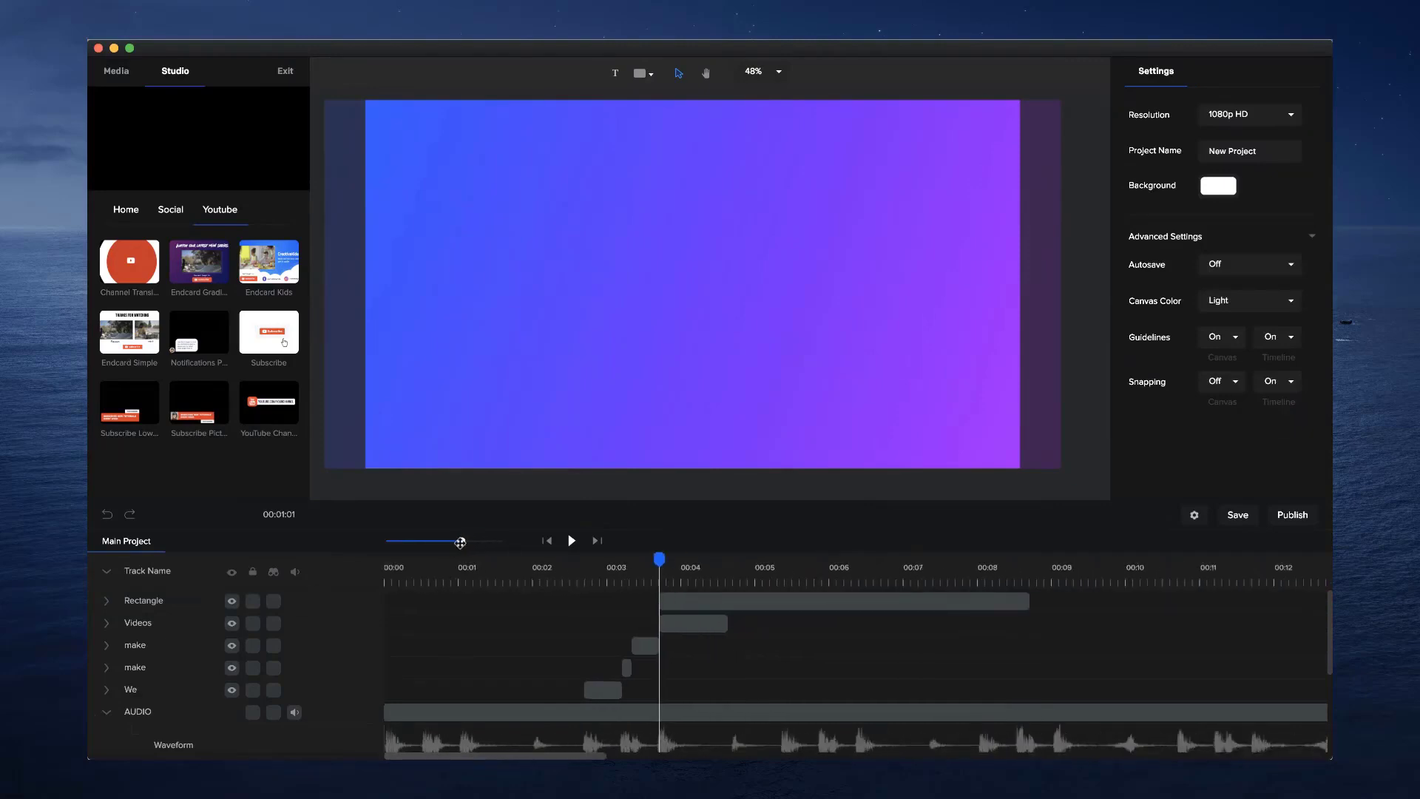
pyautogui.doubleClick(151, 599)
pyautogui.write('BG PURPLE')
pyautogui.press('Return')
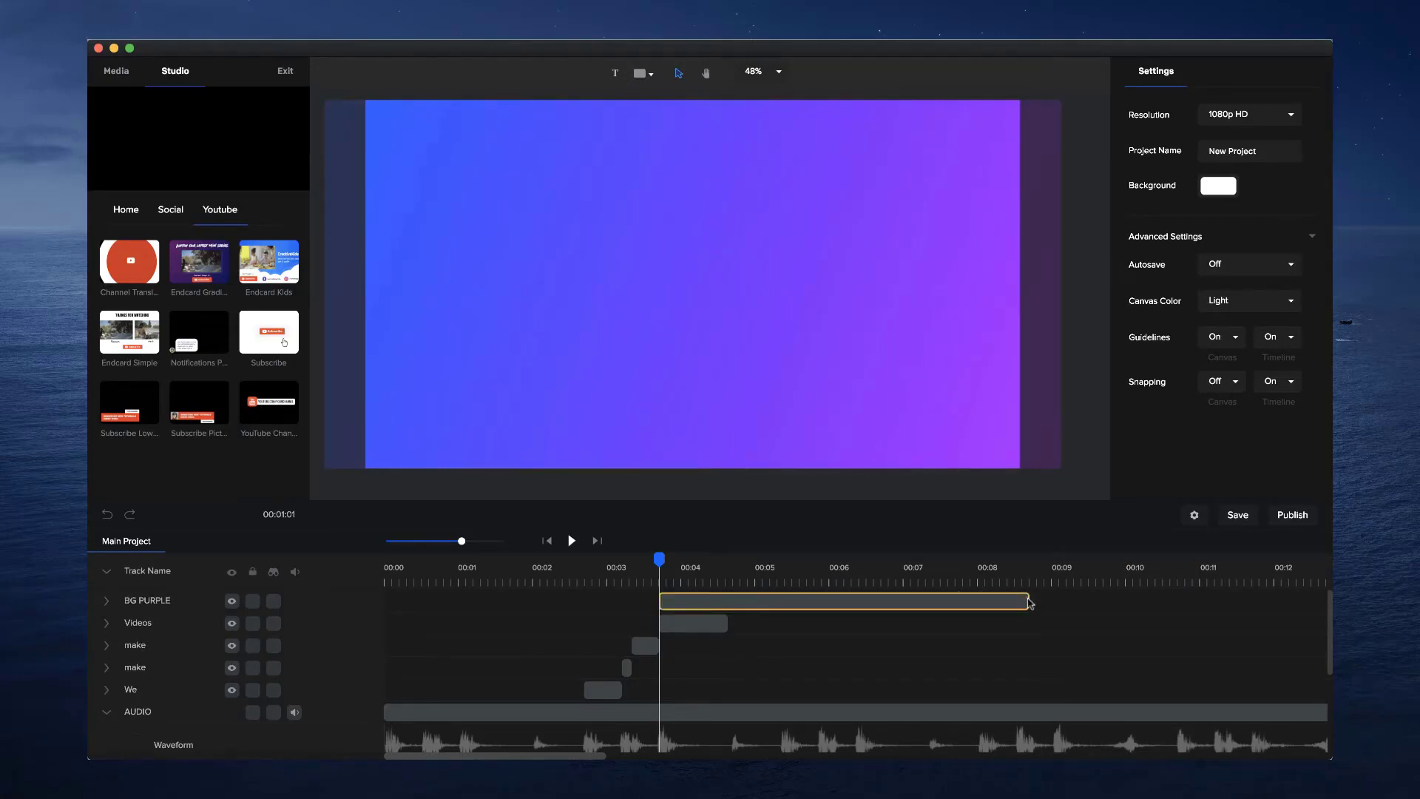
# Shorten the BG PURPLE clip to end at about 00:05.3 and place the Videos track above it
pyautogui.moveTo(1036, 602); pyautogui.dragTo(780, 614)
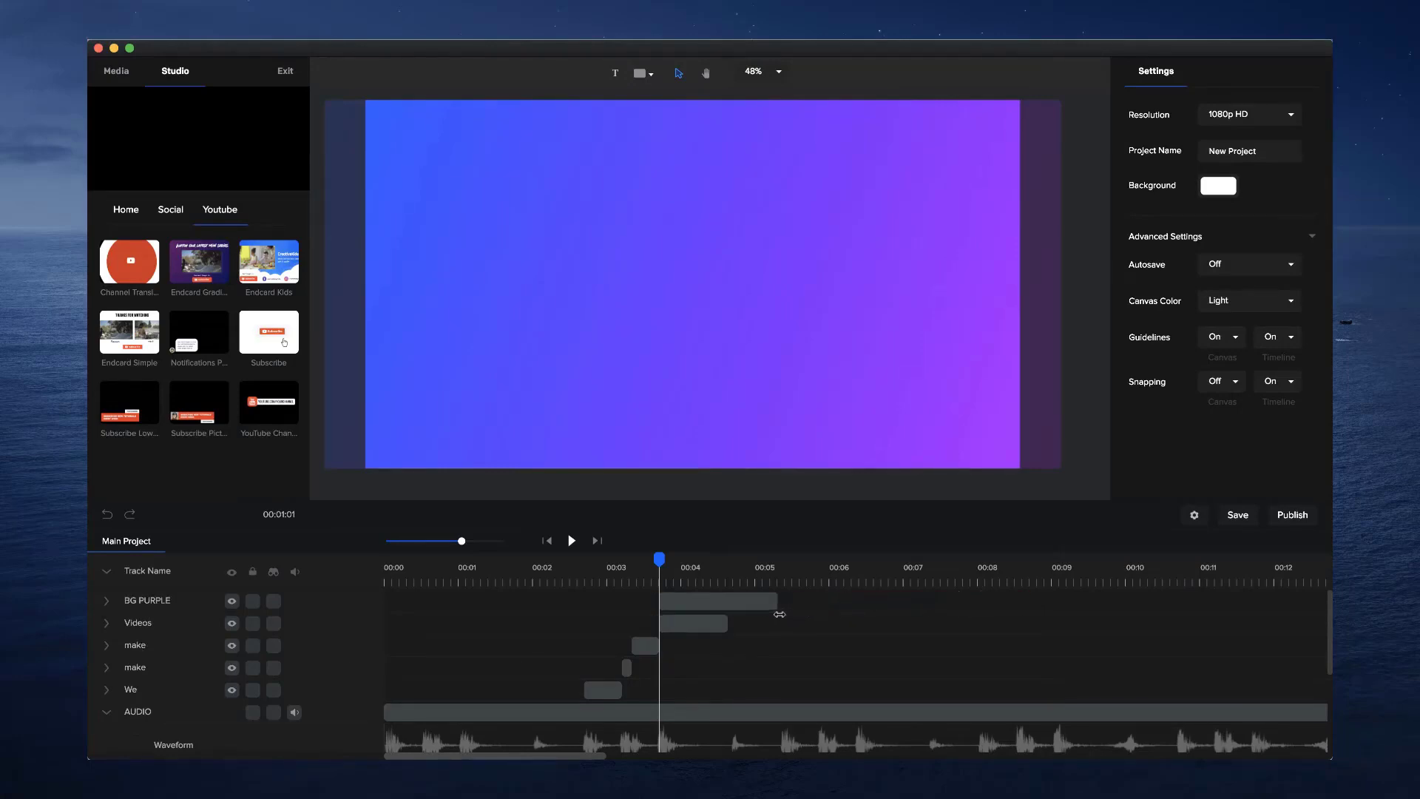
pyautogui.moveTo(138, 628); pyautogui.dragTo(140, 596)
pyautogui.click(679, 600)
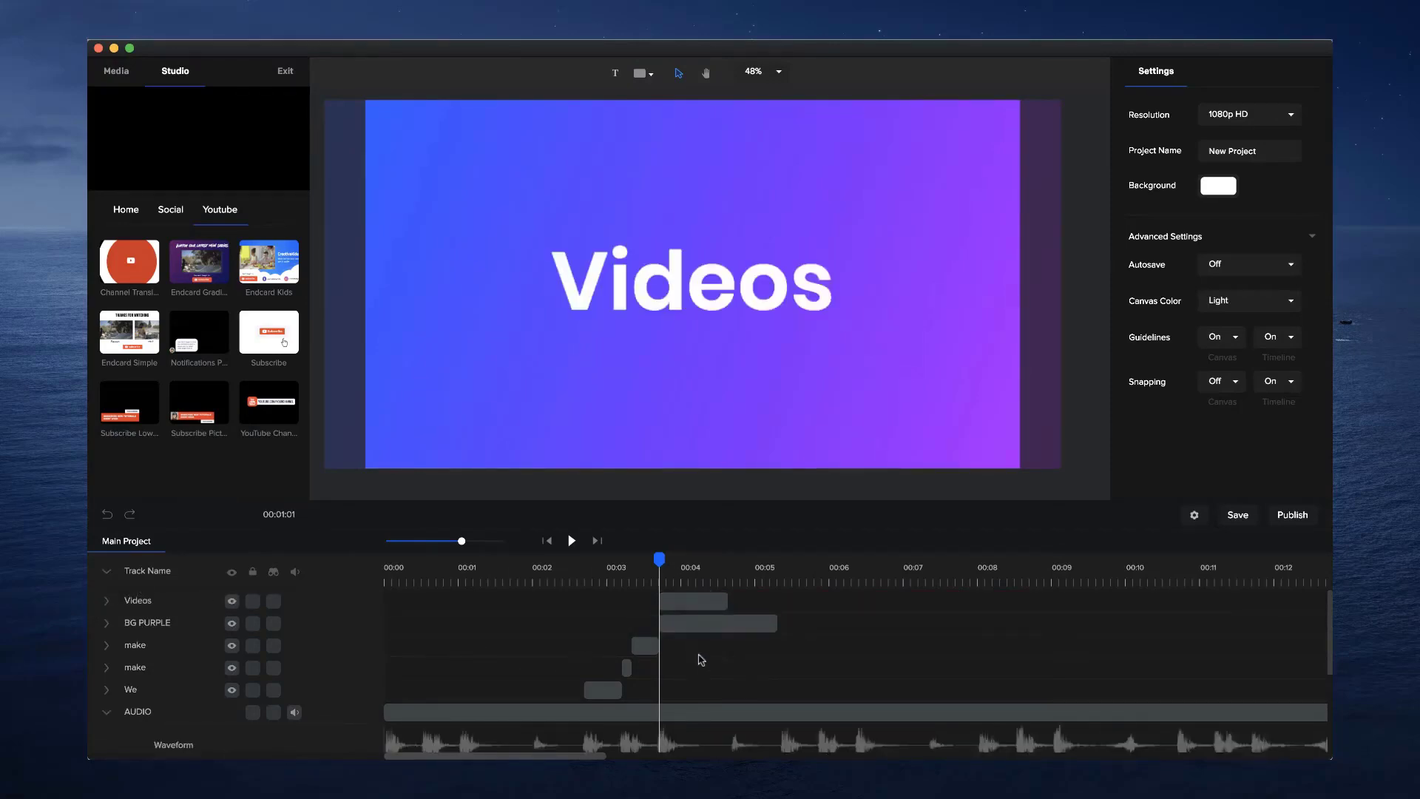
# Play the Videos section and scrub back through the We and make clips to check their timing against the beats
pyautogui.scroll(-1, 701, 666)
pyautogui.scroll(1, 701, 666)
pyautogui.click(571, 541)
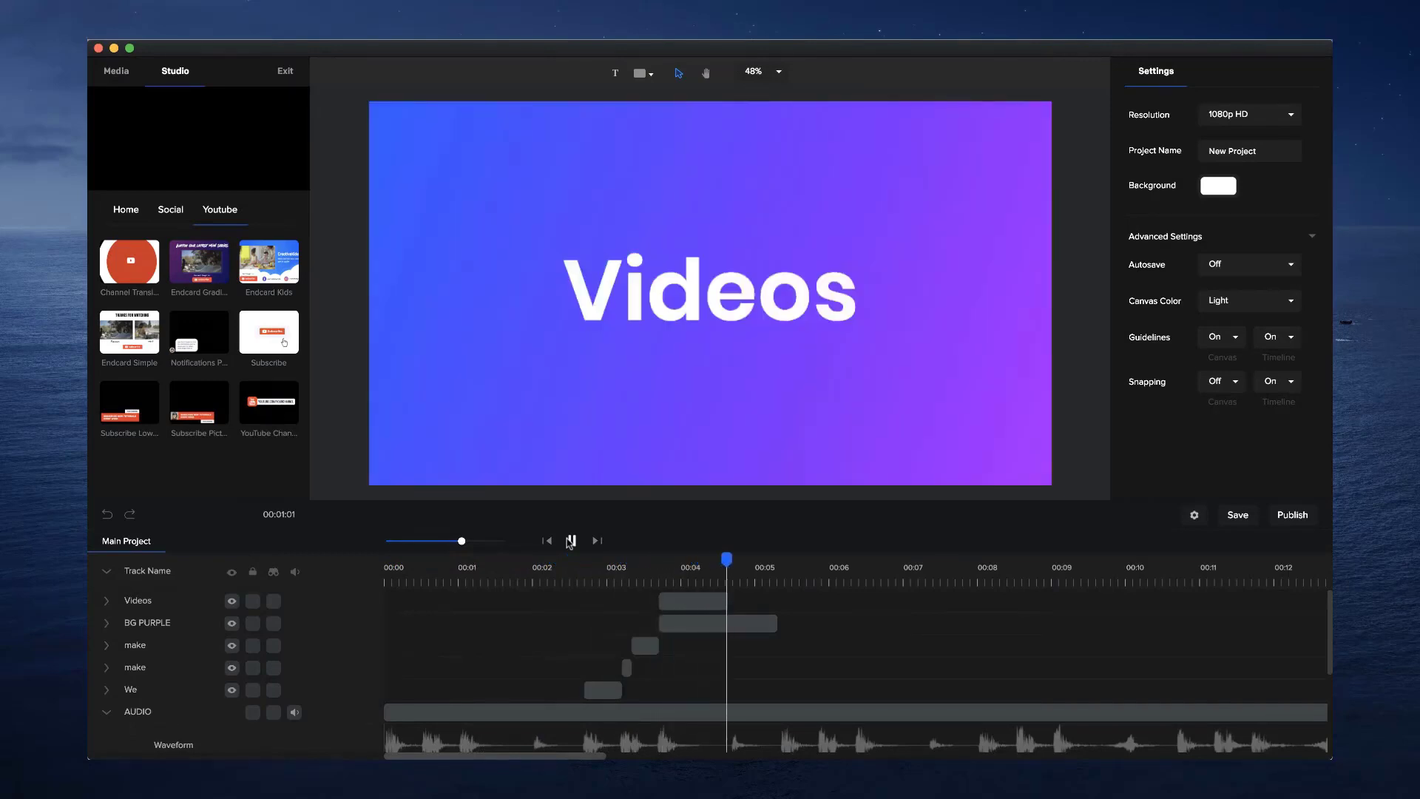
pyautogui.click(608, 567)
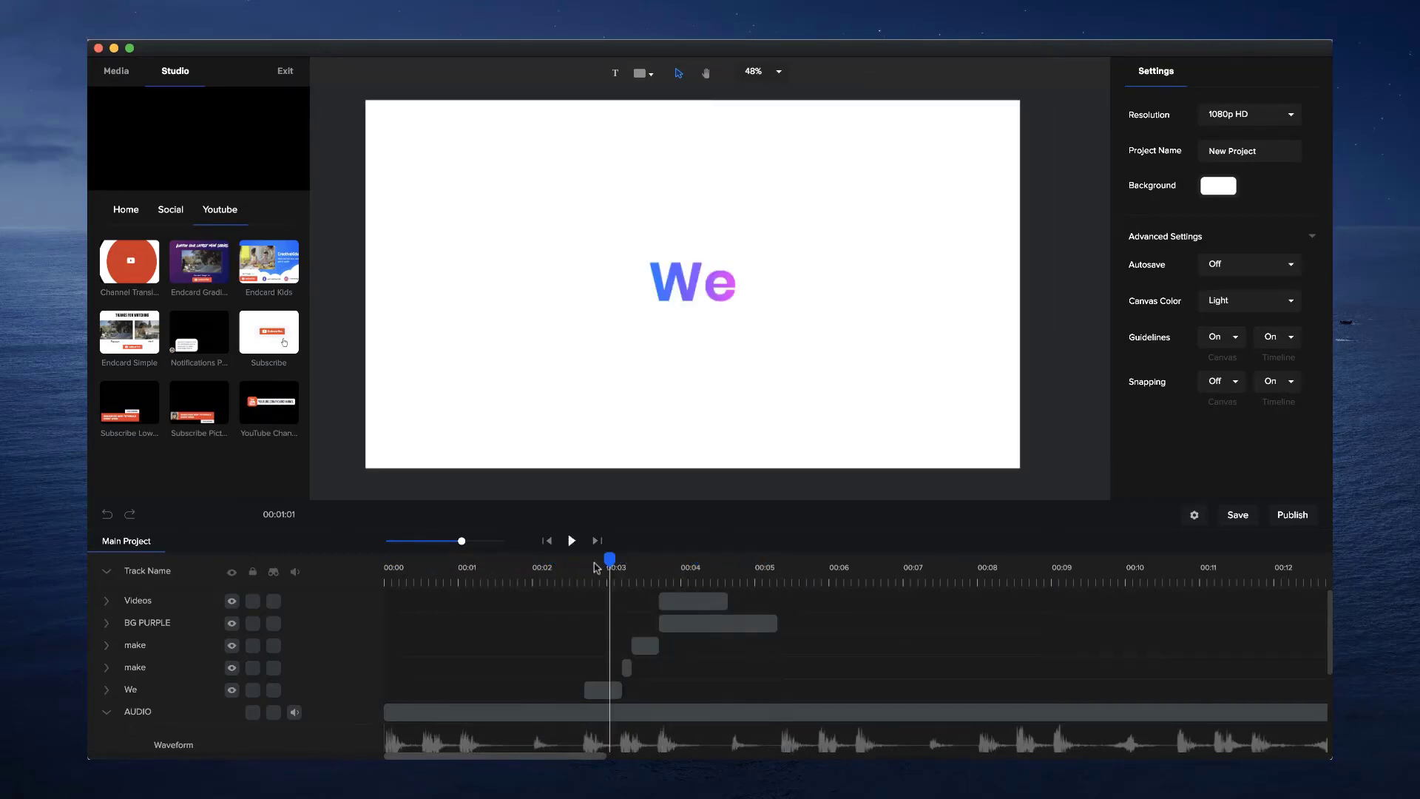
pyautogui.moveTo(609, 559); pyautogui.dragTo(424, 560)
pyautogui.click(687, 560)
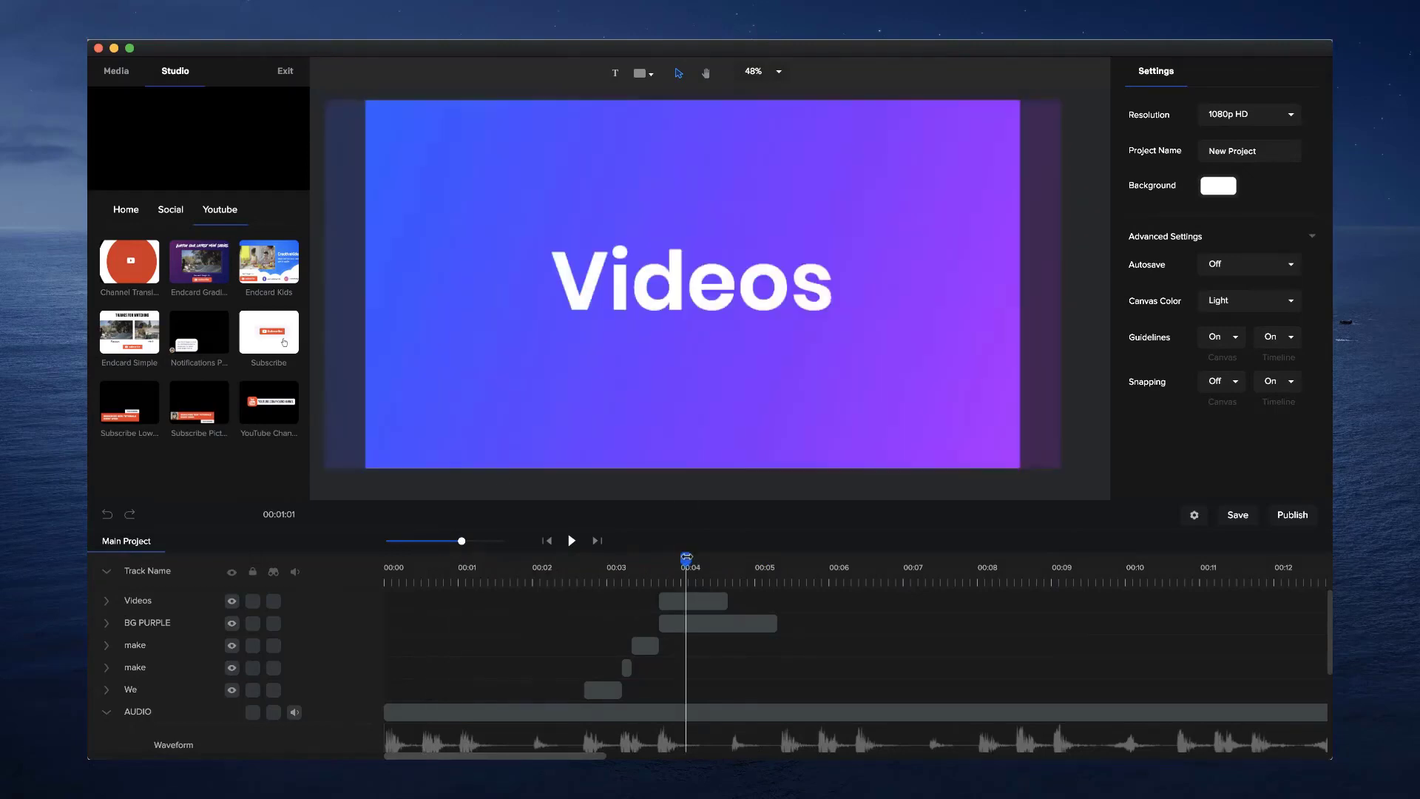
pyautogui.click(637, 563)
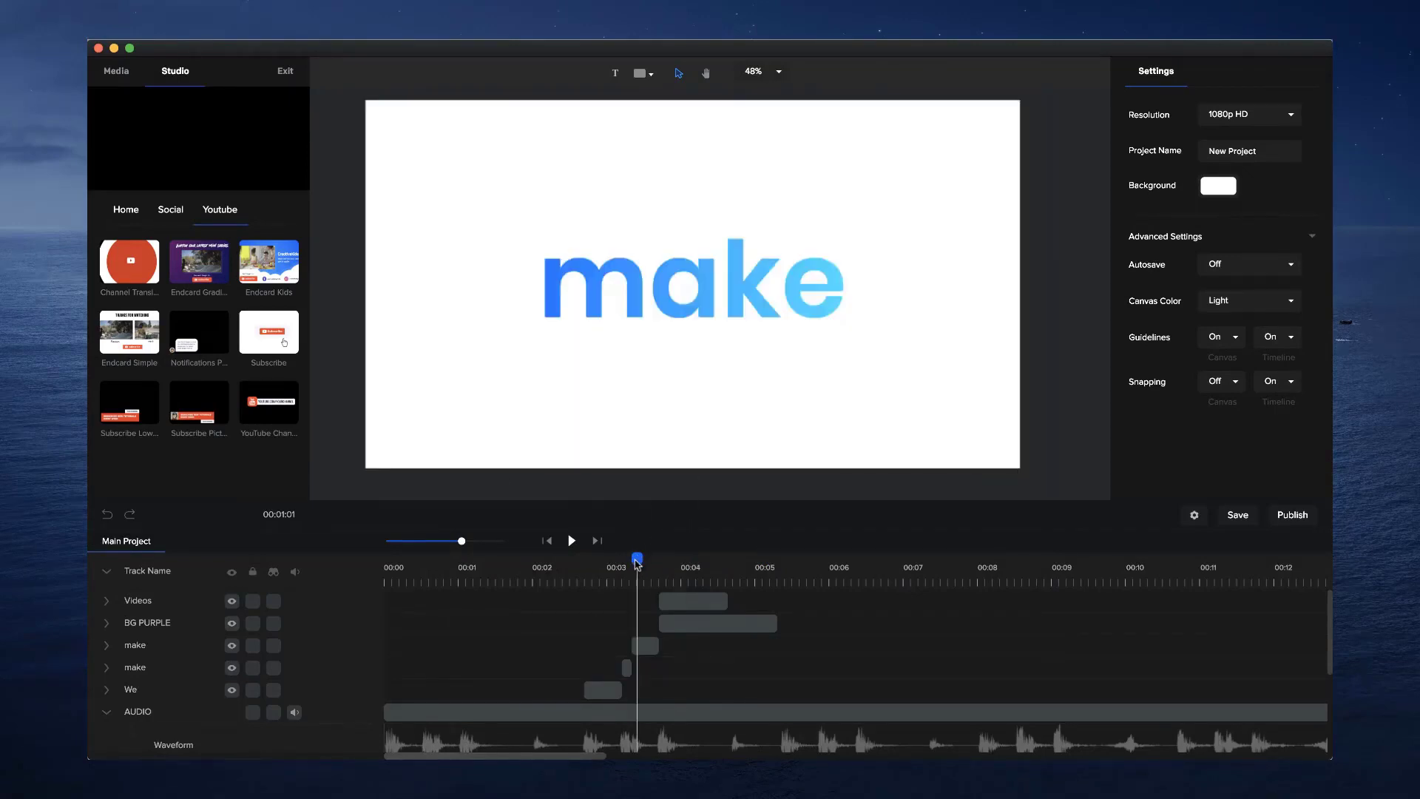
# Extend the end of the Videos clip slightly to about 00:04.7, just before the next beat
pyautogui.moveTo(637, 562); pyautogui.dragTo(730, 560)
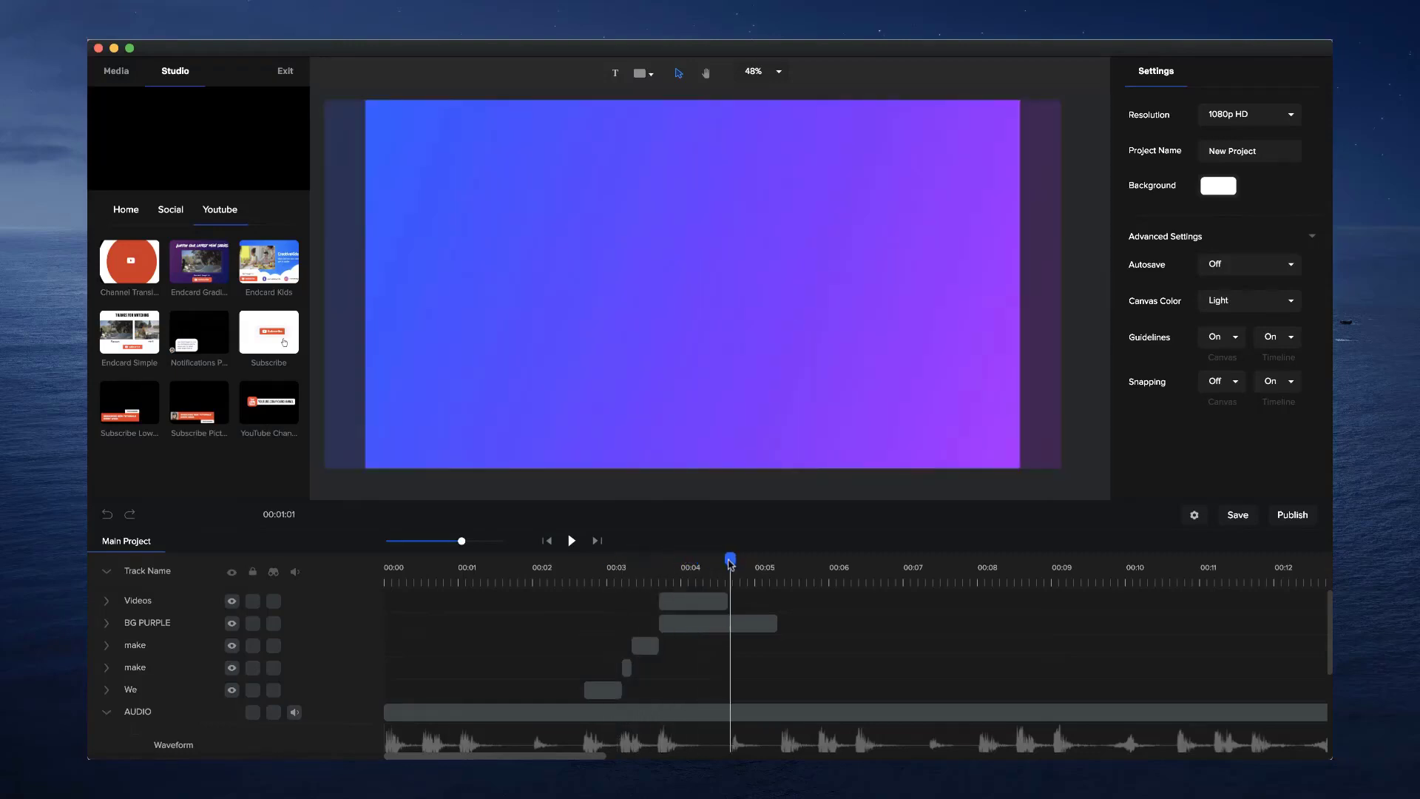
pyautogui.moveTo(461, 543); pyautogui.dragTo(495, 541)
pyautogui.click(732, 618)
pyautogui.moveTo(716, 602); pyautogui.dragTo(731, 604)
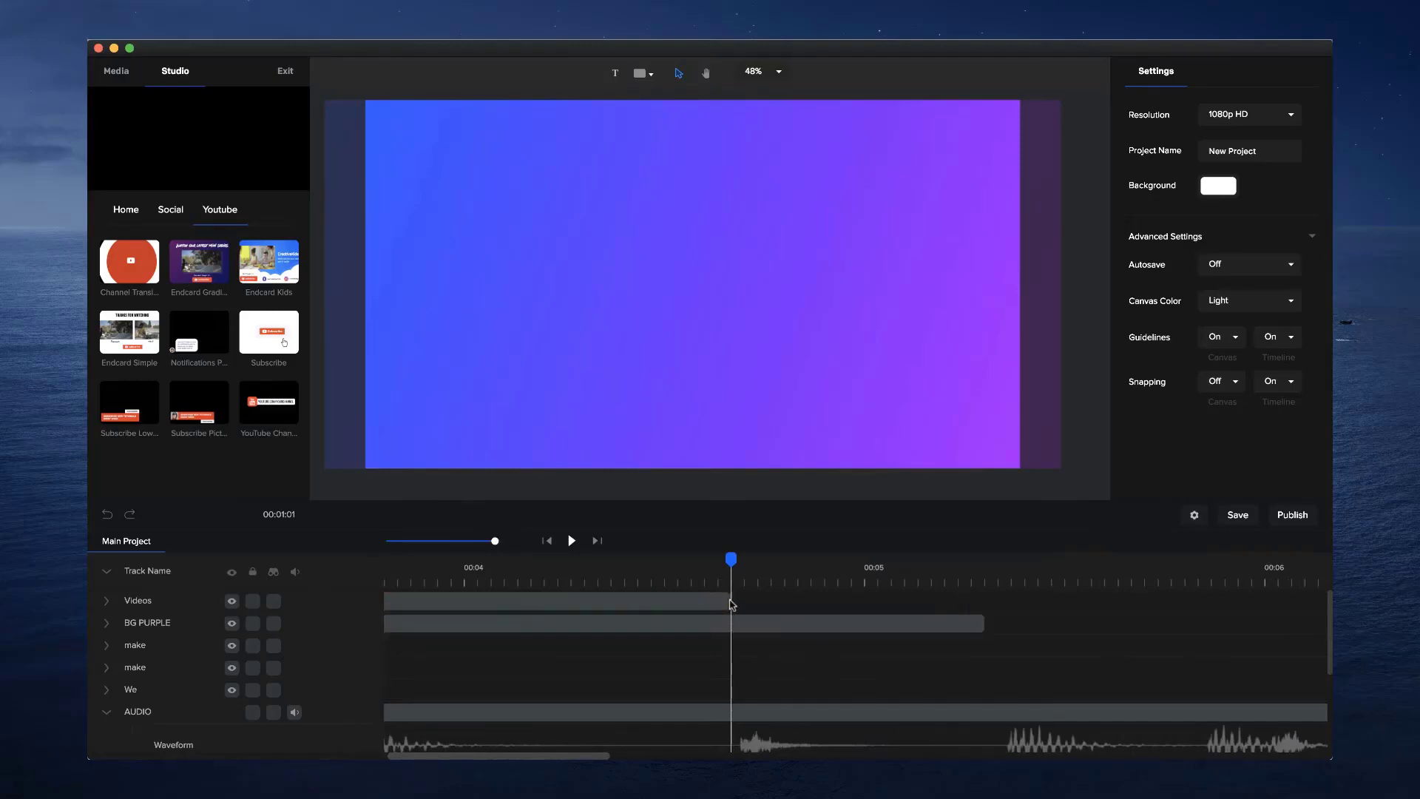
# Add the Clapper icon from the studio library at the end of the Videos clip and centre it on the canvas
pyautogui.click(118, 73)
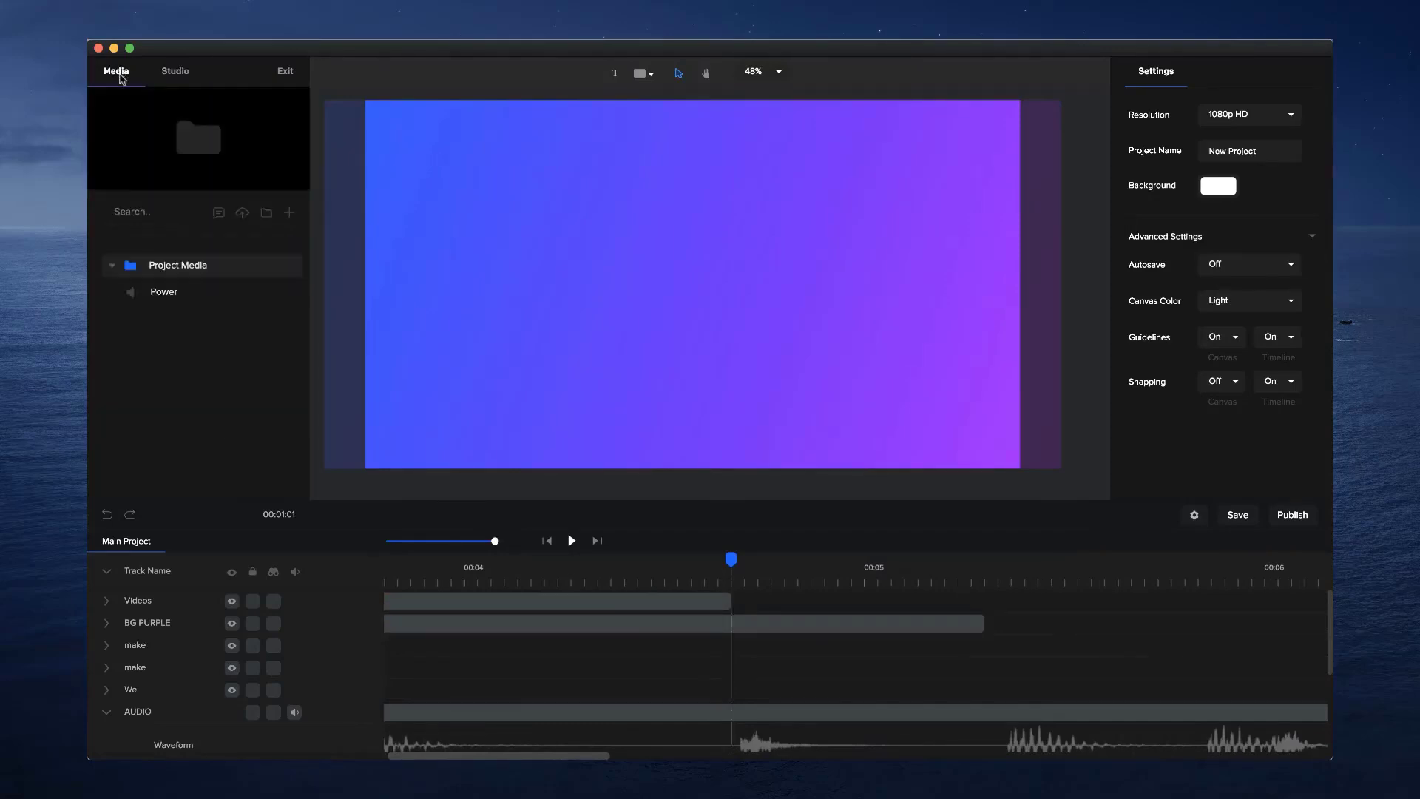
pyautogui.click(185, 81)
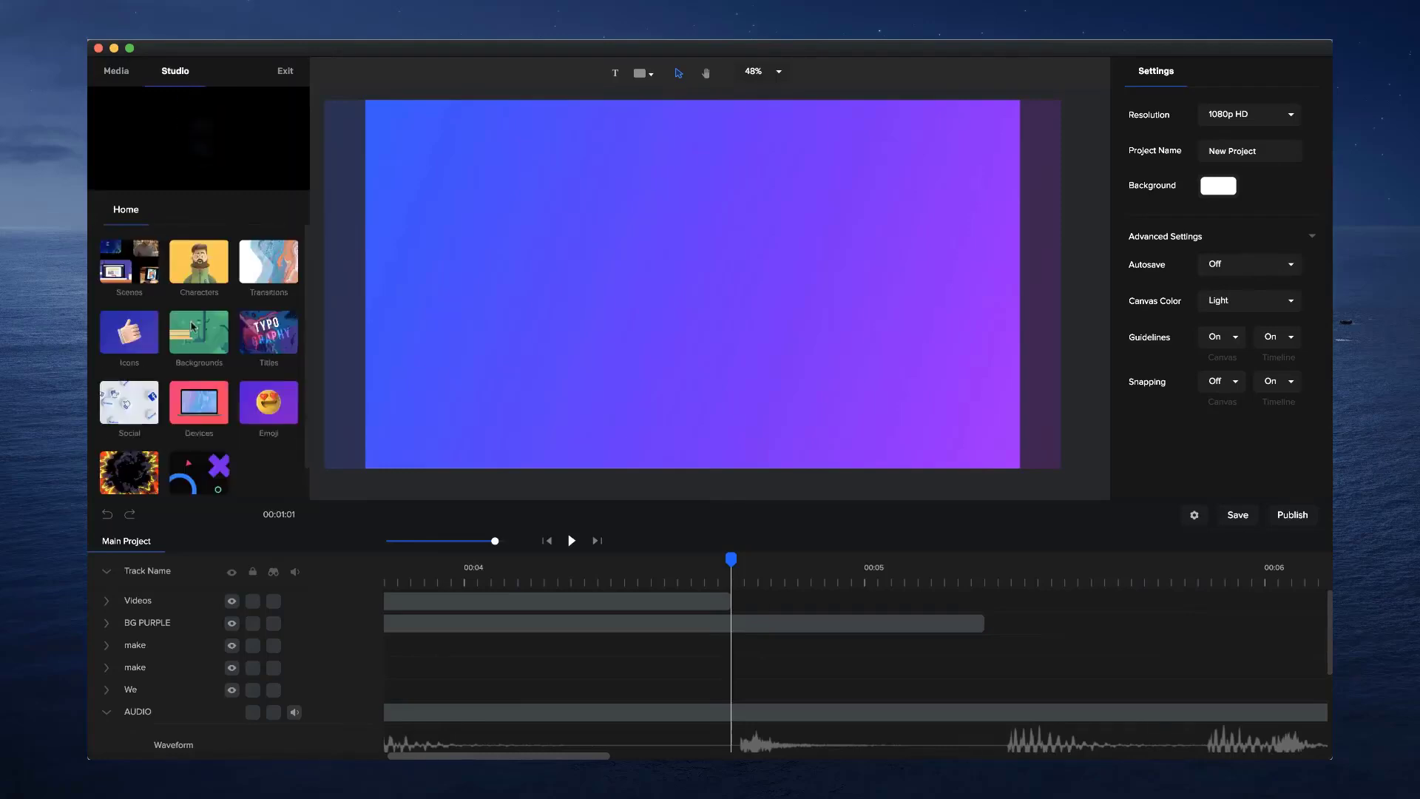
pyautogui.click(131, 331)
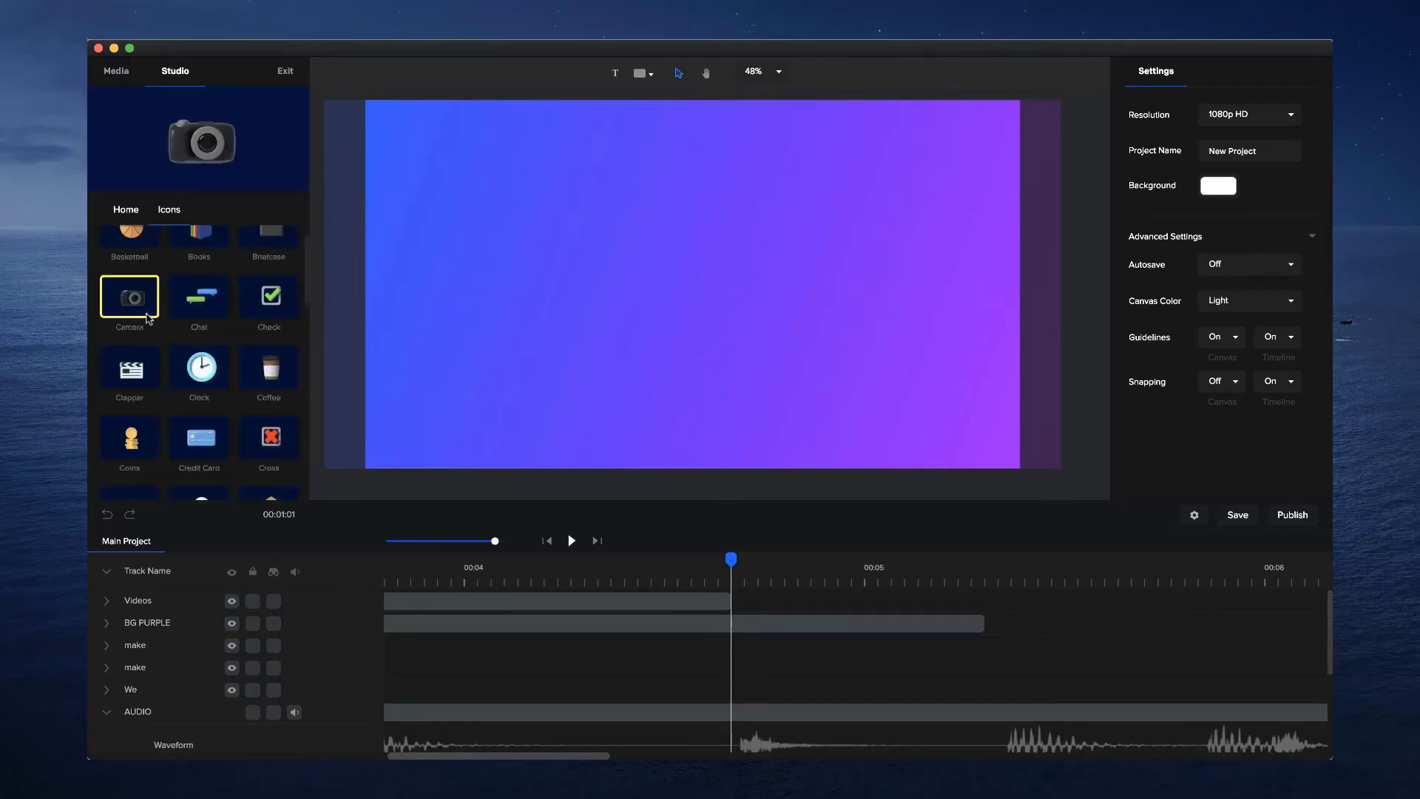
pyautogui.scroll(-1, 199, 355)
pyautogui.moveTo(131, 357); pyautogui.dragTo(980, 468)
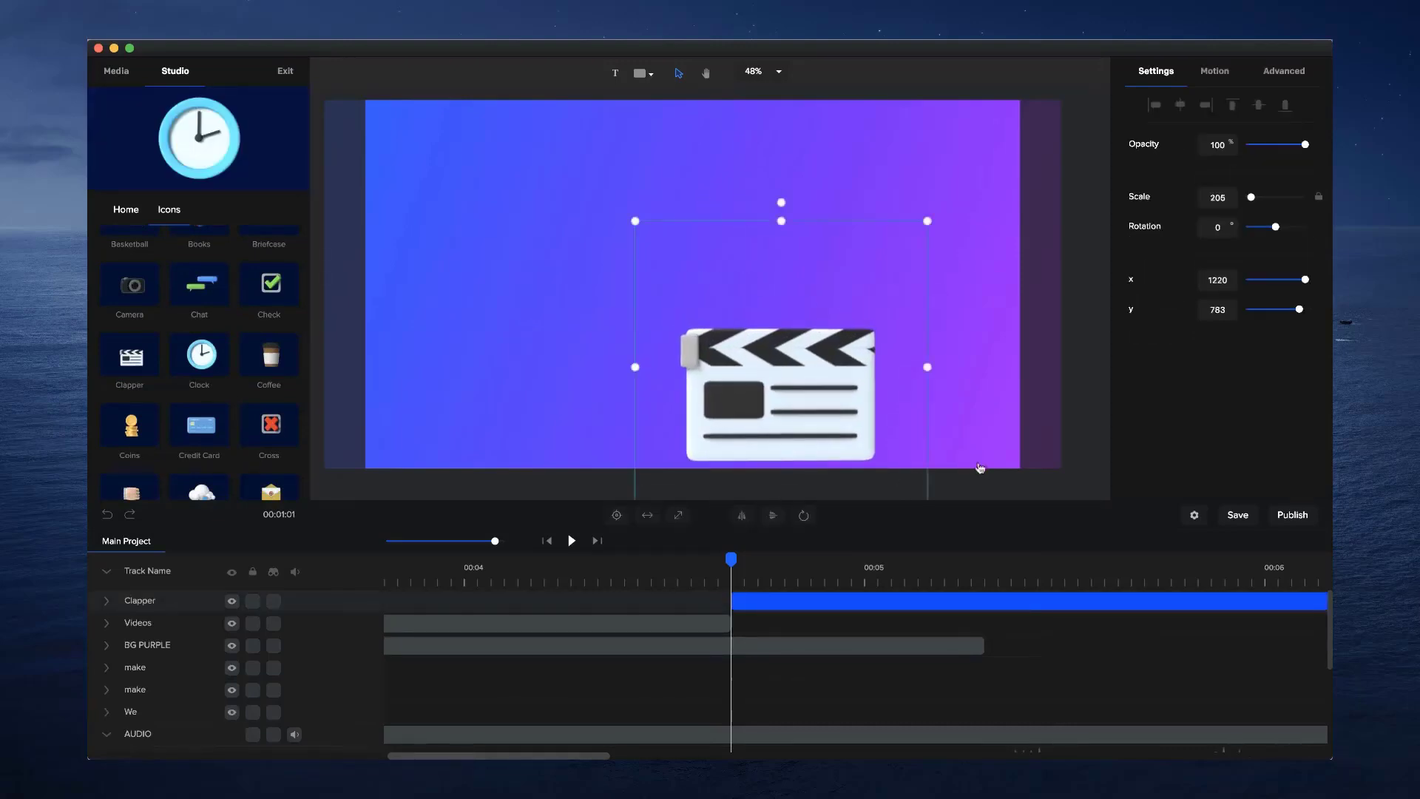
pyautogui.moveTo(779, 380); pyautogui.dragTo(690, 290)
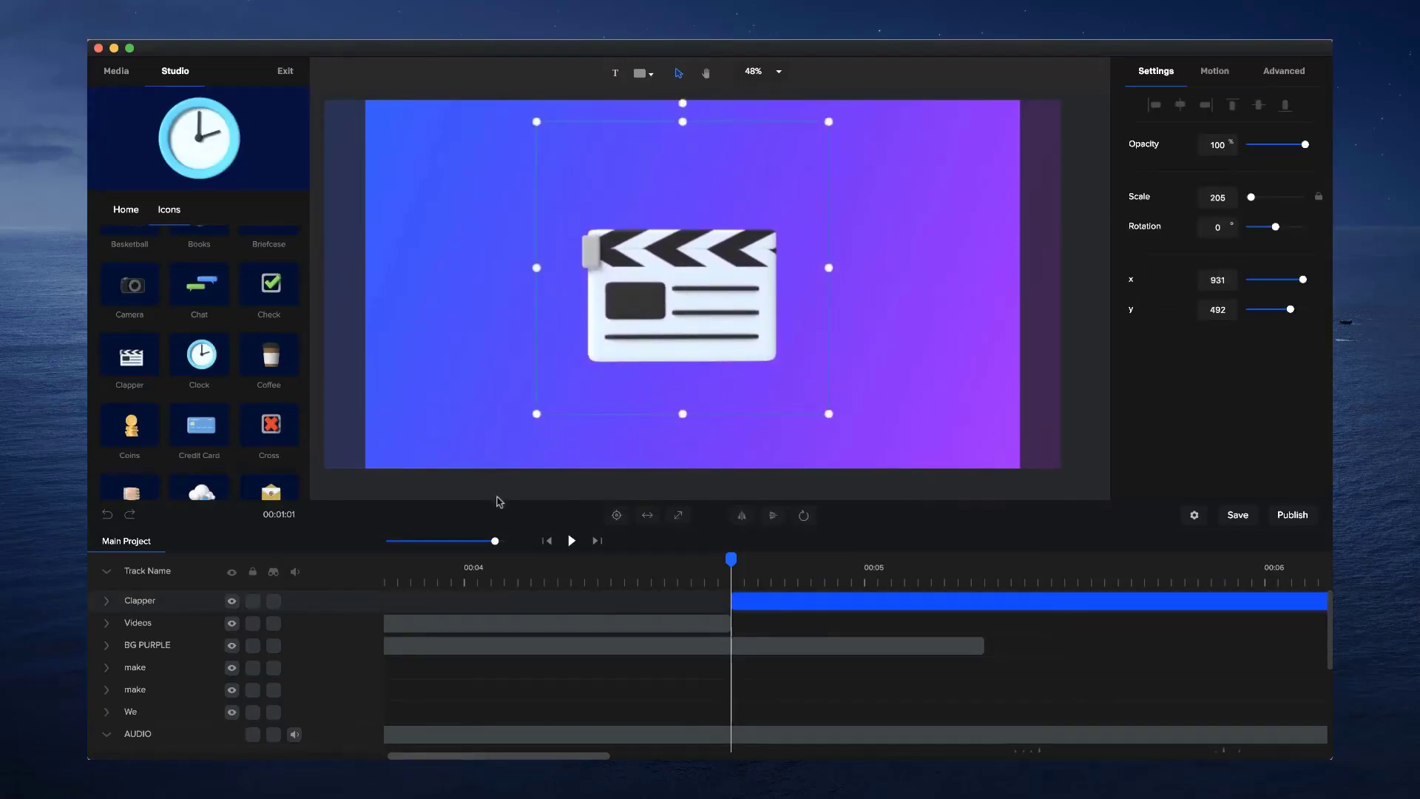
pyautogui.click(616, 514)
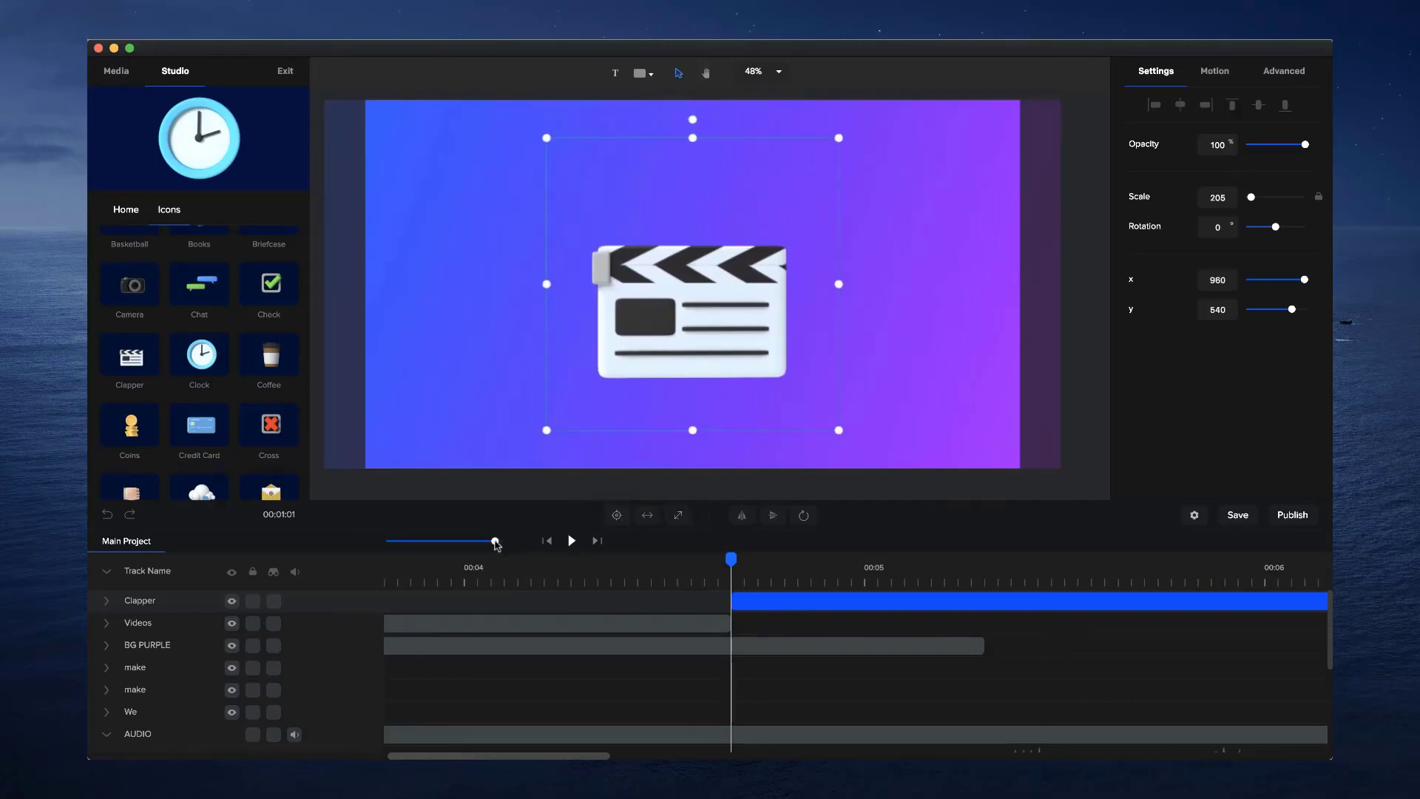
# Shorten the Clapper clip to end at about 00:05.4, just before the following beat
pyautogui.moveTo(494, 542); pyautogui.dragTo(471, 542)
pyautogui.scroll(-3, 778, 614)
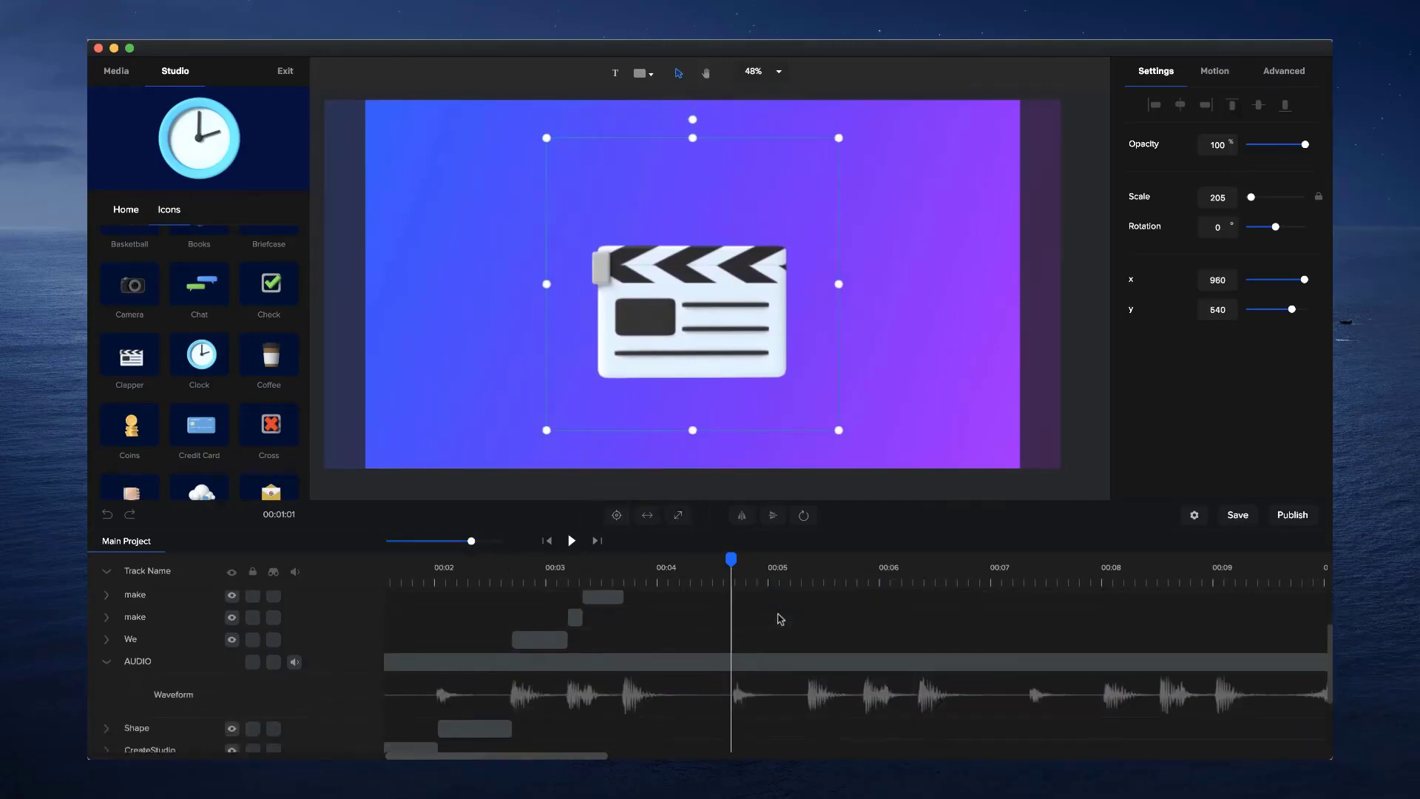
pyautogui.scroll(2, 779, 614)
pyautogui.click(693, 558)
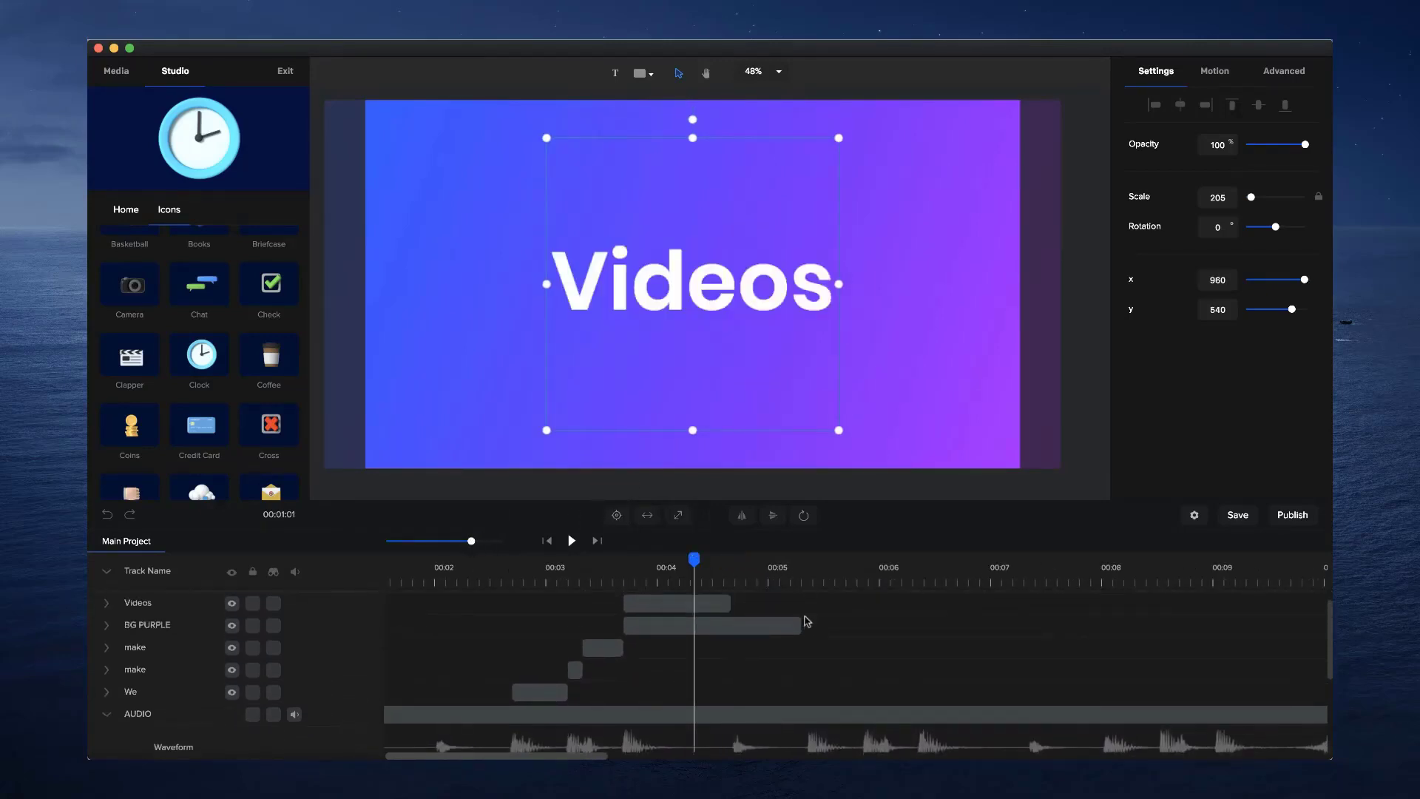
pyautogui.scroll(1, 809, 621)
pyautogui.click(783, 566)
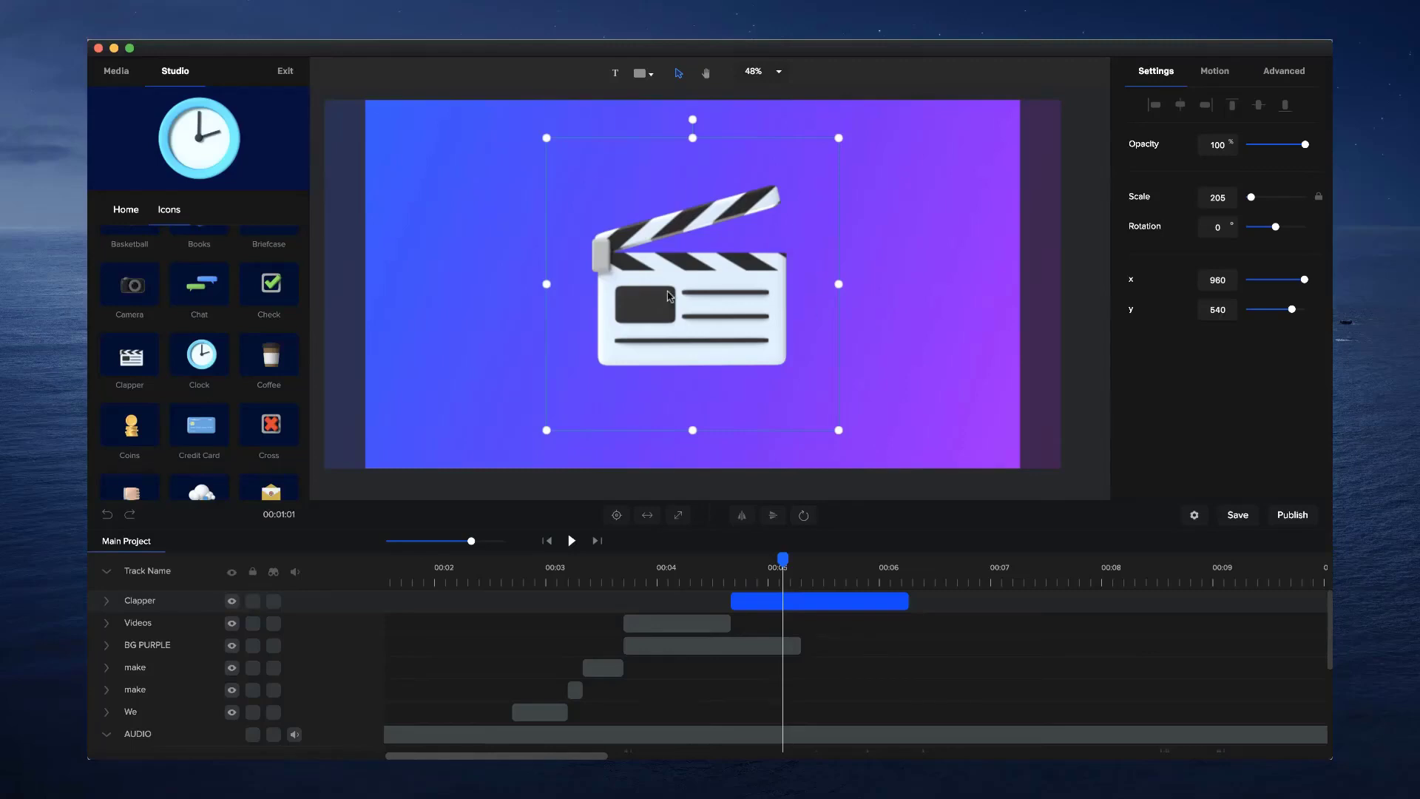
pyautogui.scroll(-1, 901, 605)
pyautogui.scroll(1, 900, 604)
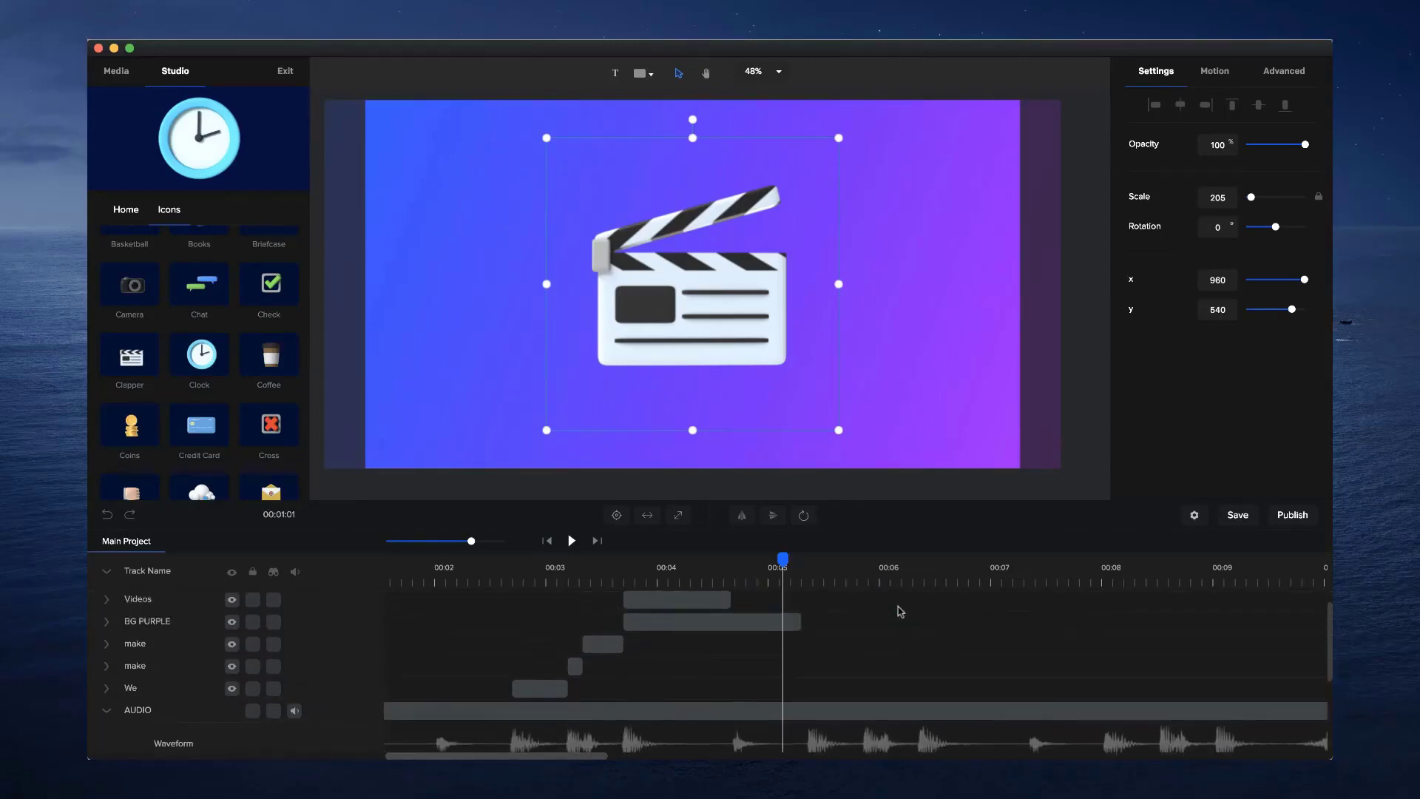
pyautogui.moveTo(907, 605); pyautogui.dragTo(818, 607)
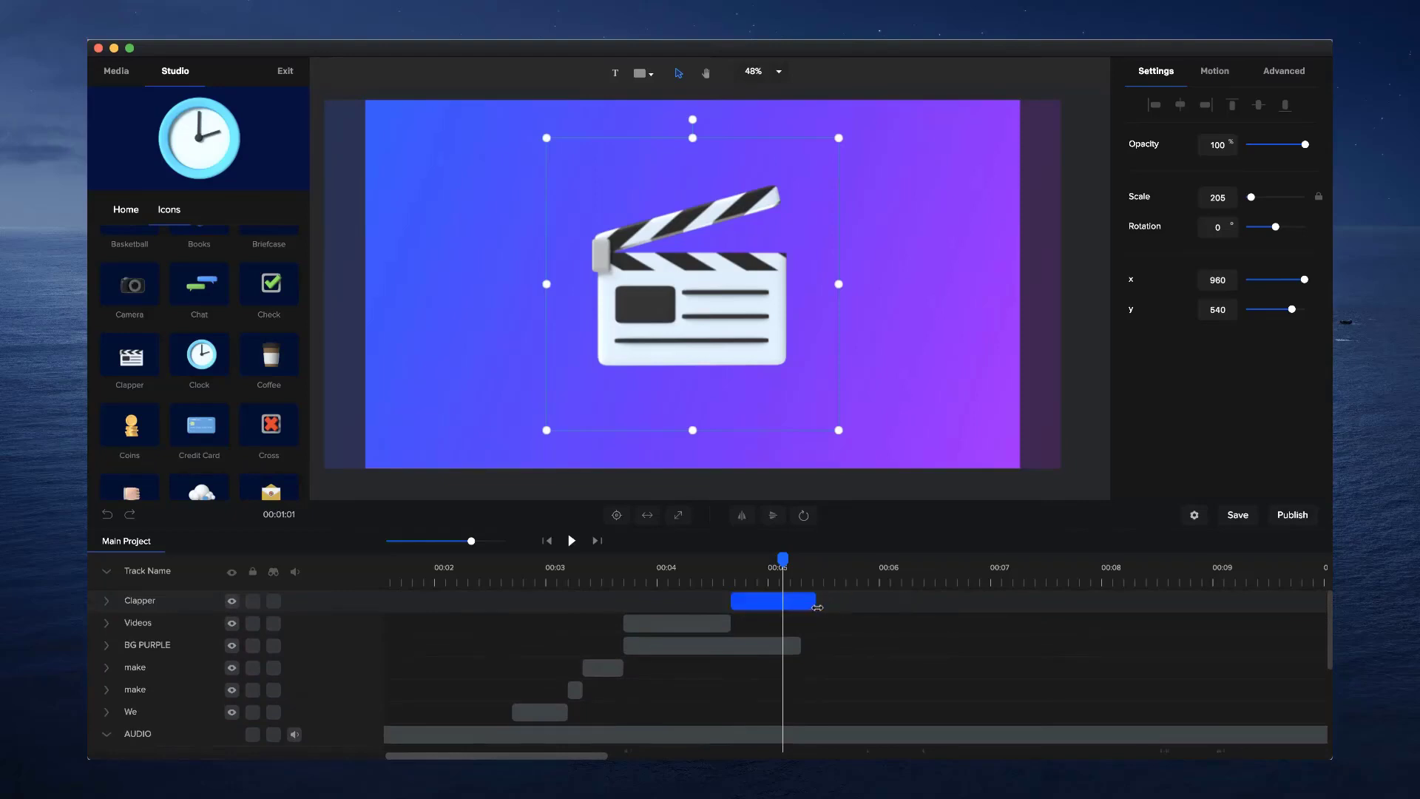
# Move the AUDIO track above all the others and extend the BG PURPLE clip to the end of the Clapper clip
pyautogui.scroll(-1, 801, 639)
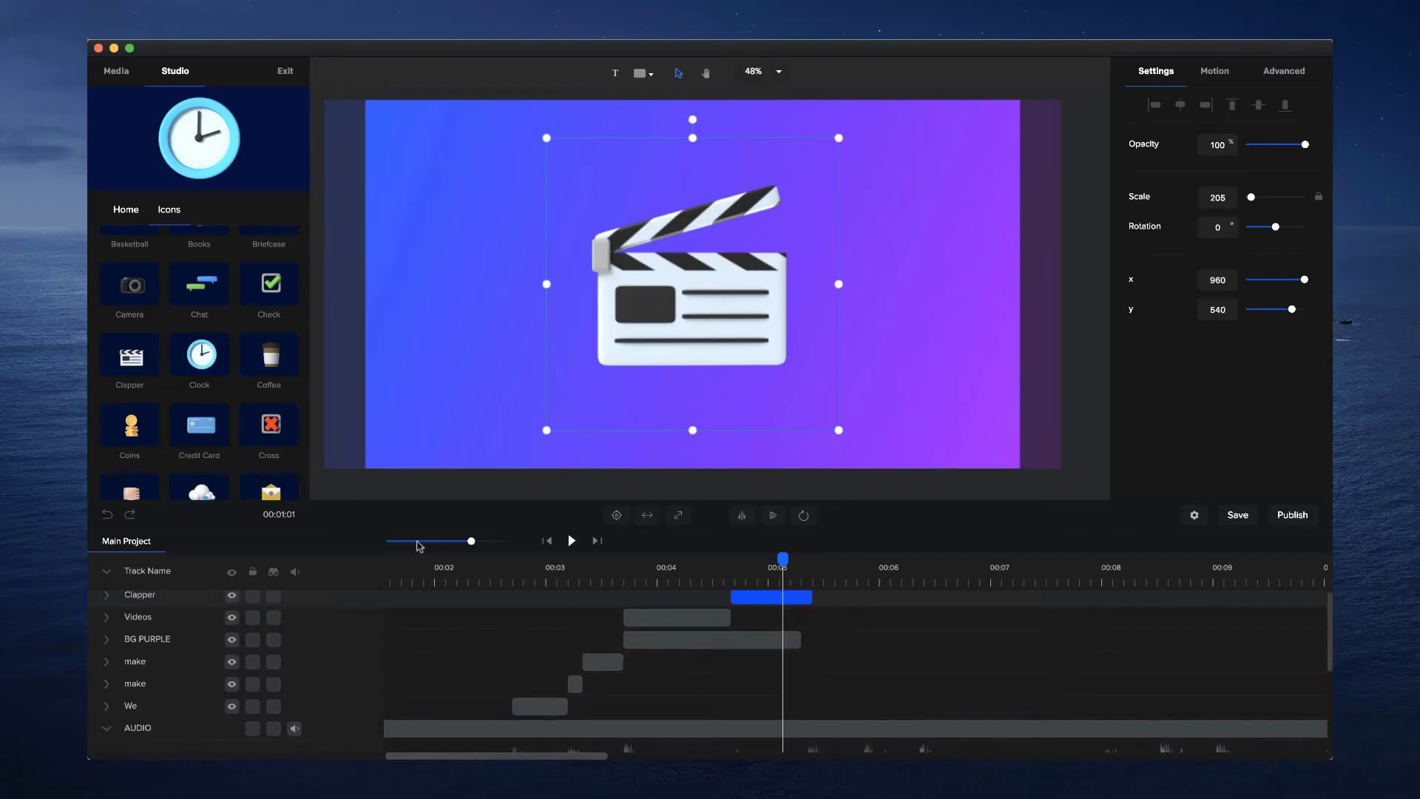
pyautogui.moveTo(132, 729); pyautogui.dragTo(134, 597)
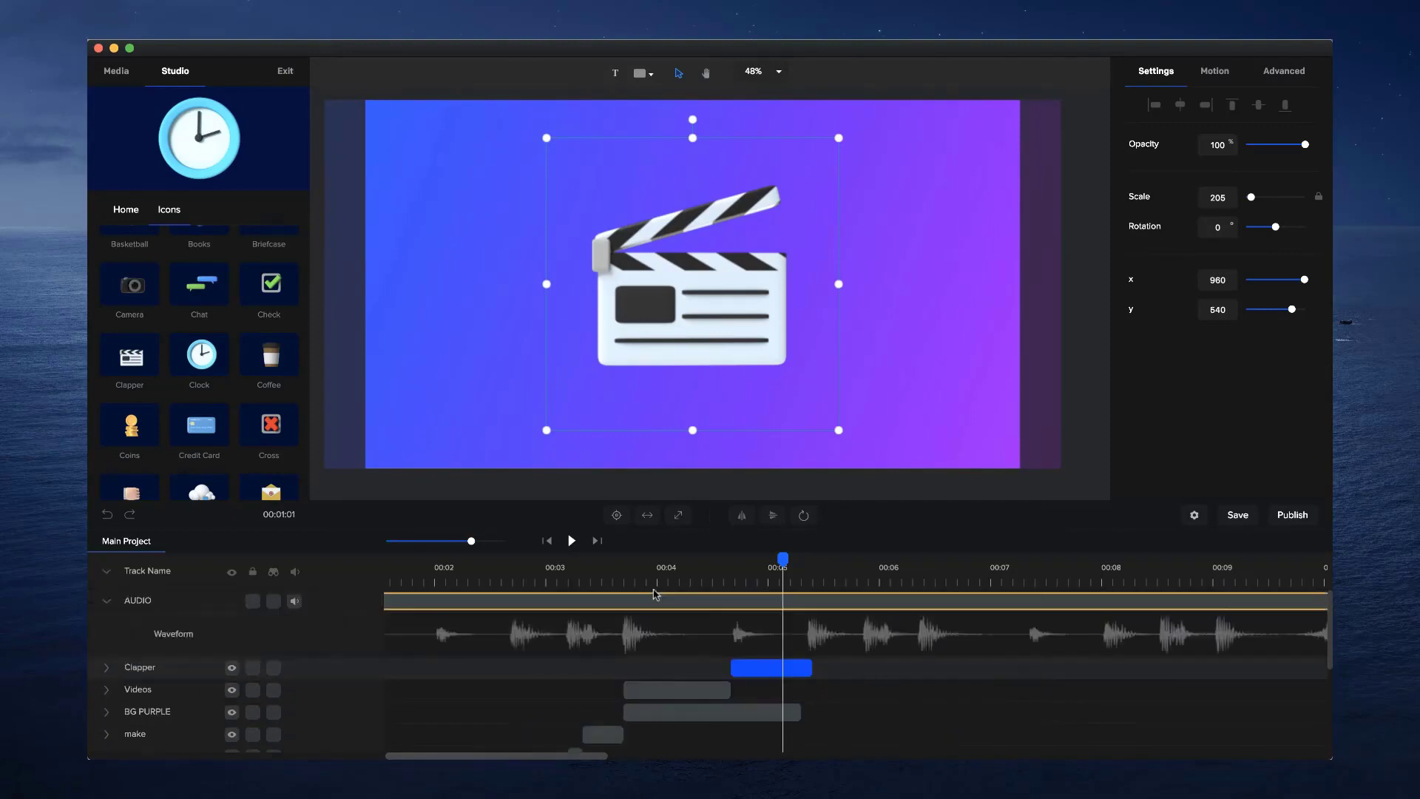
pyautogui.moveTo(473, 542); pyautogui.dragTo(497, 541)
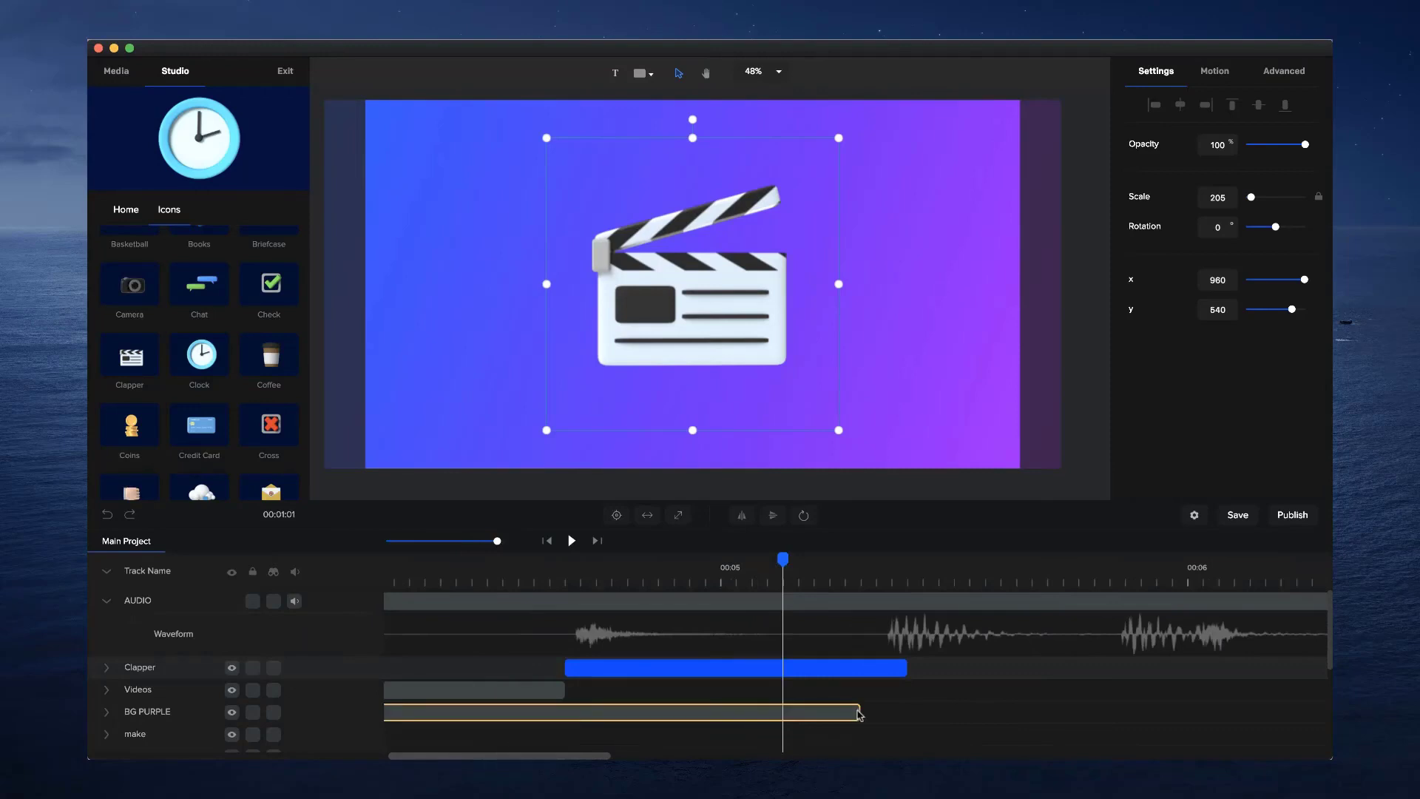
pyautogui.moveTo(862, 714); pyautogui.dragTo(908, 712)
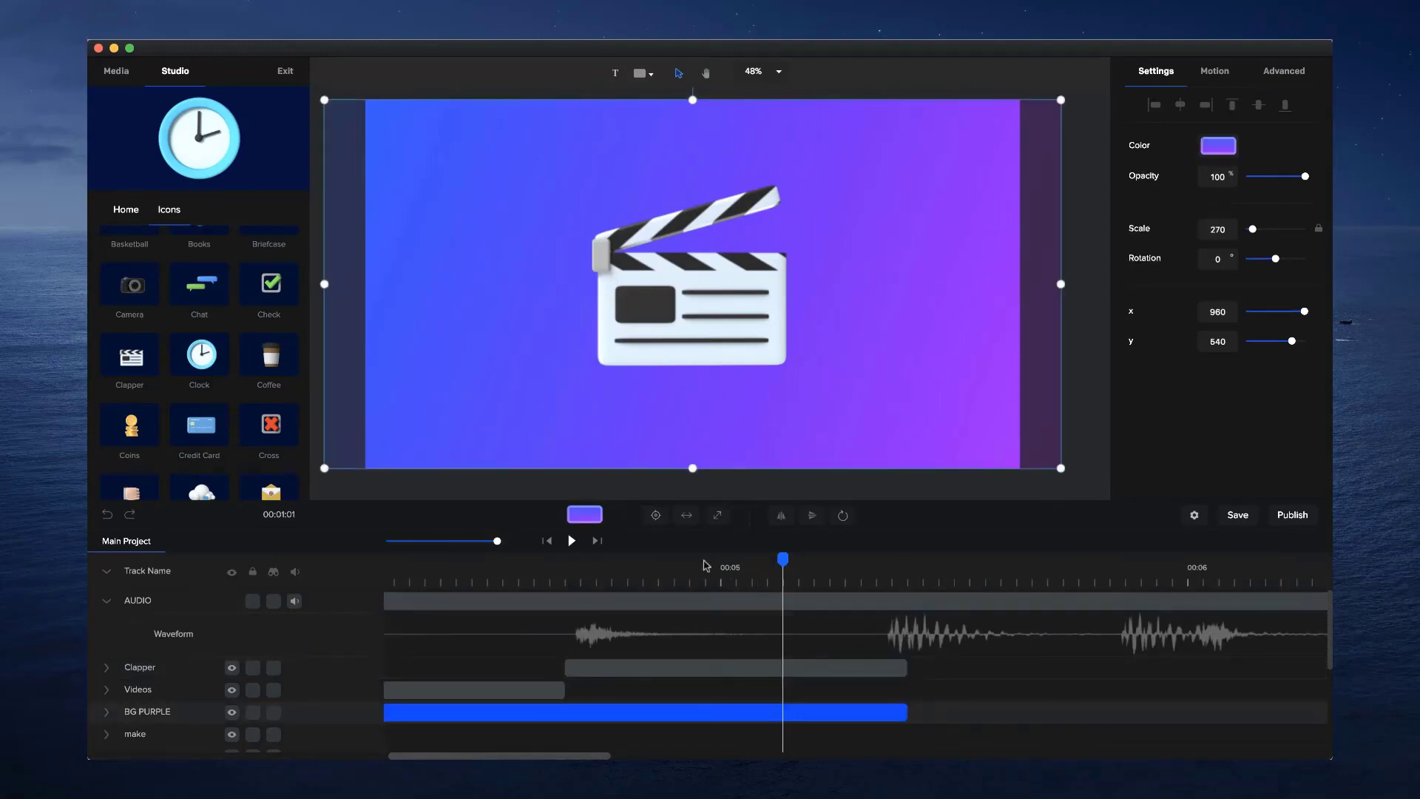
# Play the video from the start through the end of the Clapper clip to check its timing against the audio
pyautogui.click(613, 566)
pyautogui.click(549, 570)
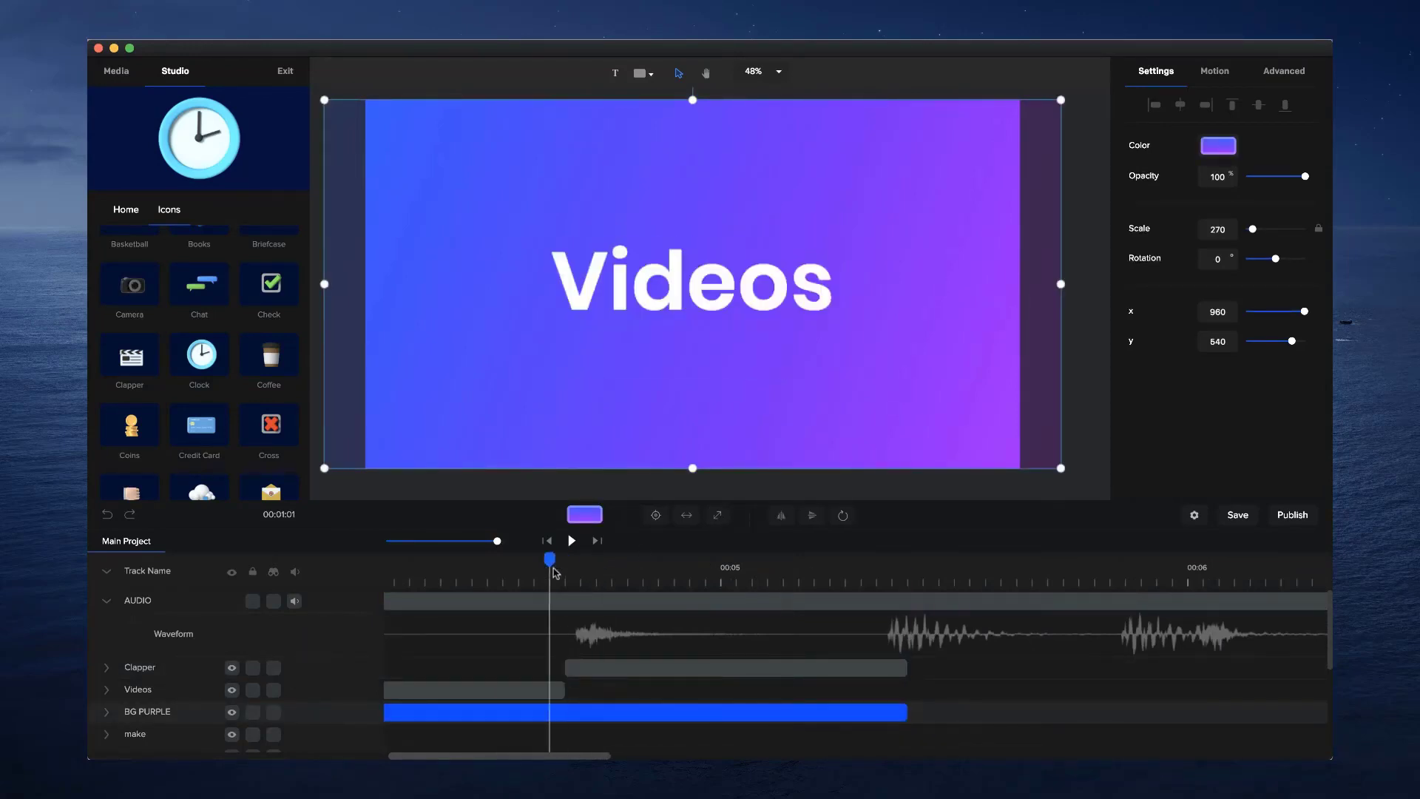
pyautogui.click(547, 541)
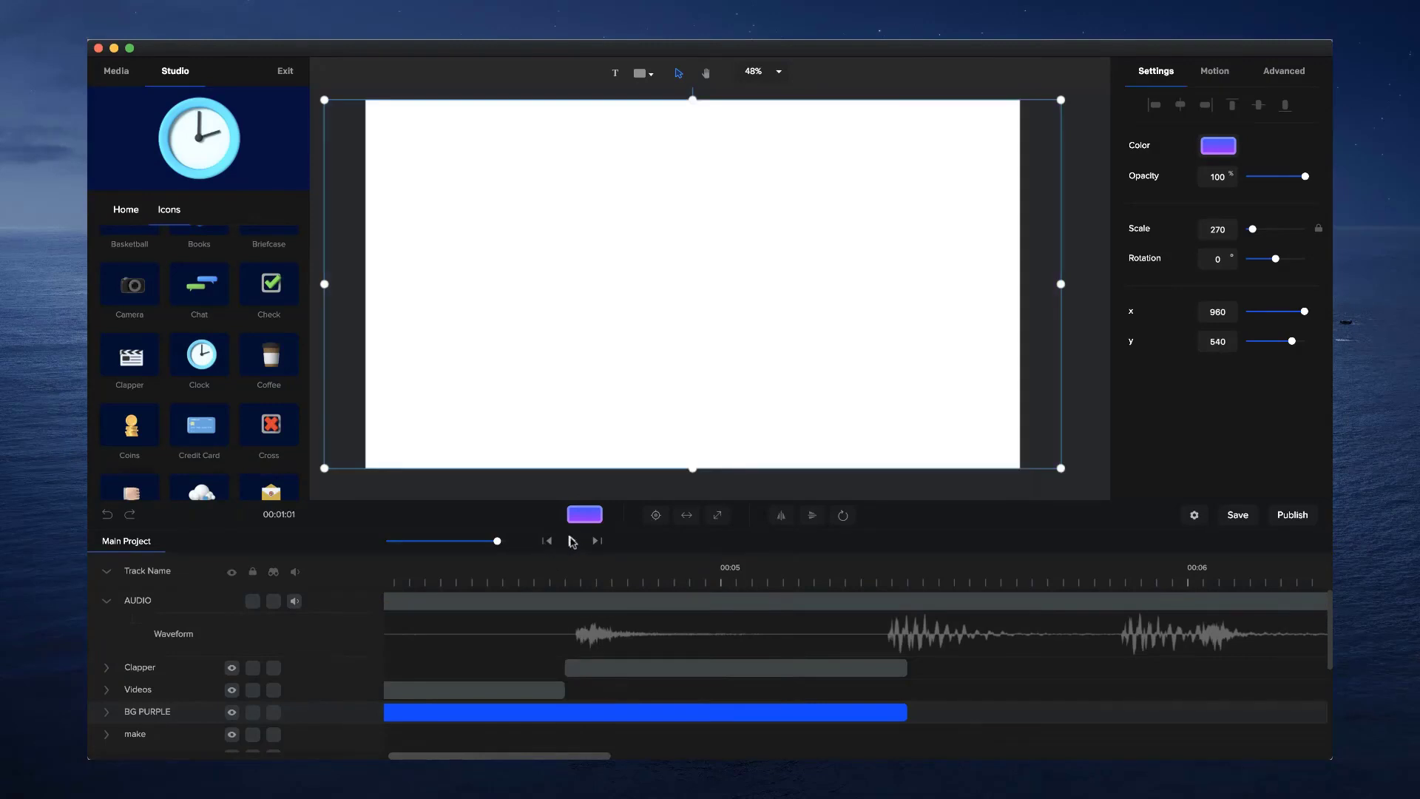
pyautogui.moveTo(495, 545); pyautogui.dragTo(446, 546)
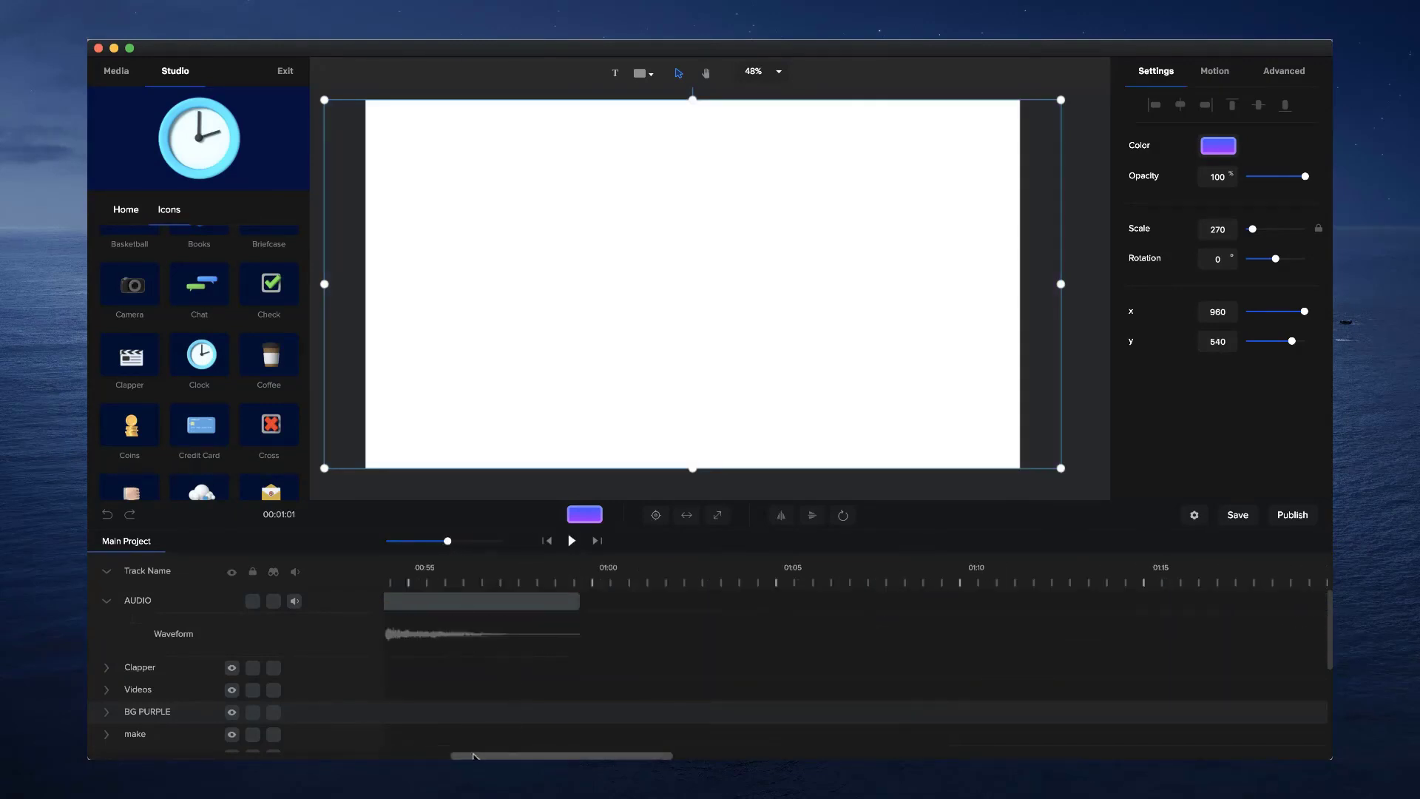
pyautogui.moveTo(474, 756); pyautogui.dragTo(368, 756)
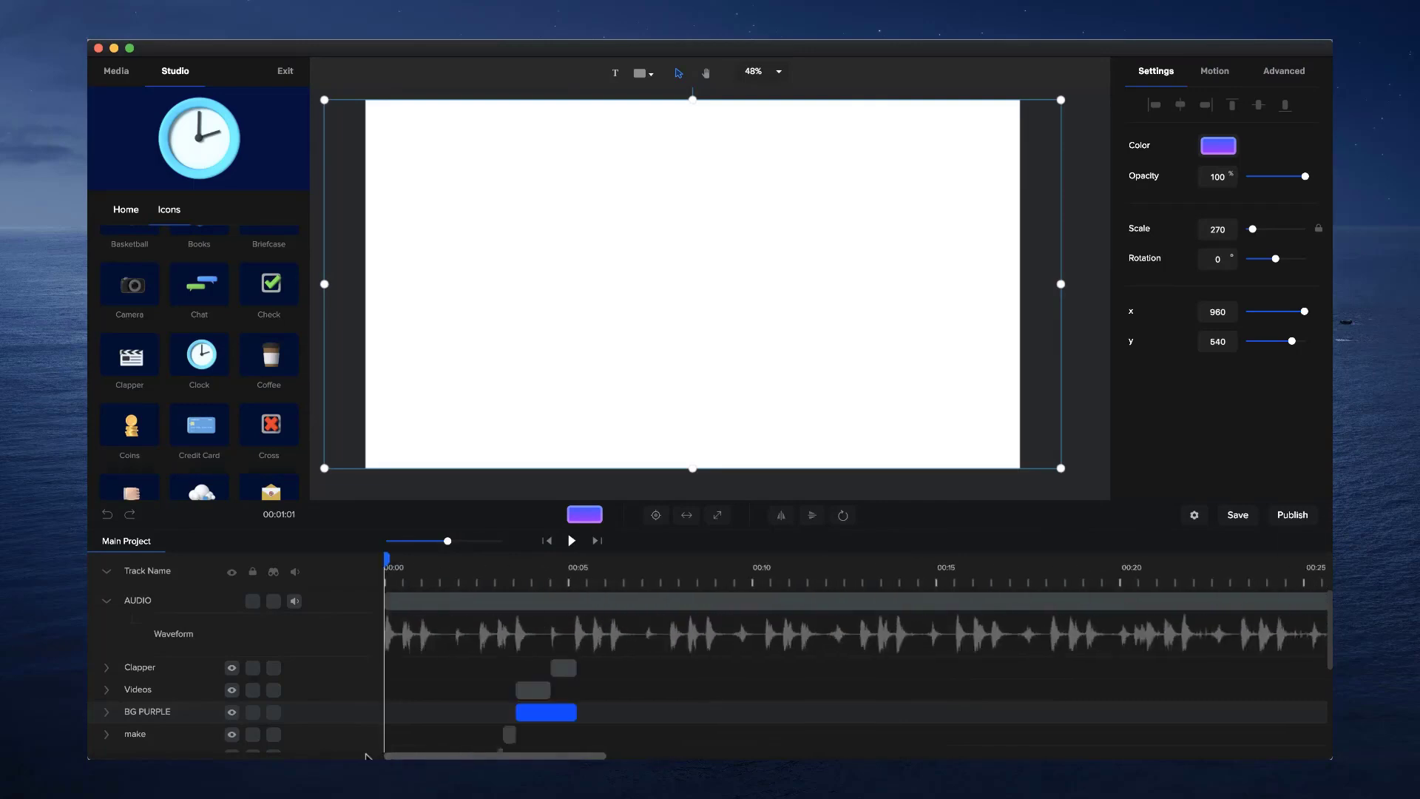
pyautogui.click(572, 540)
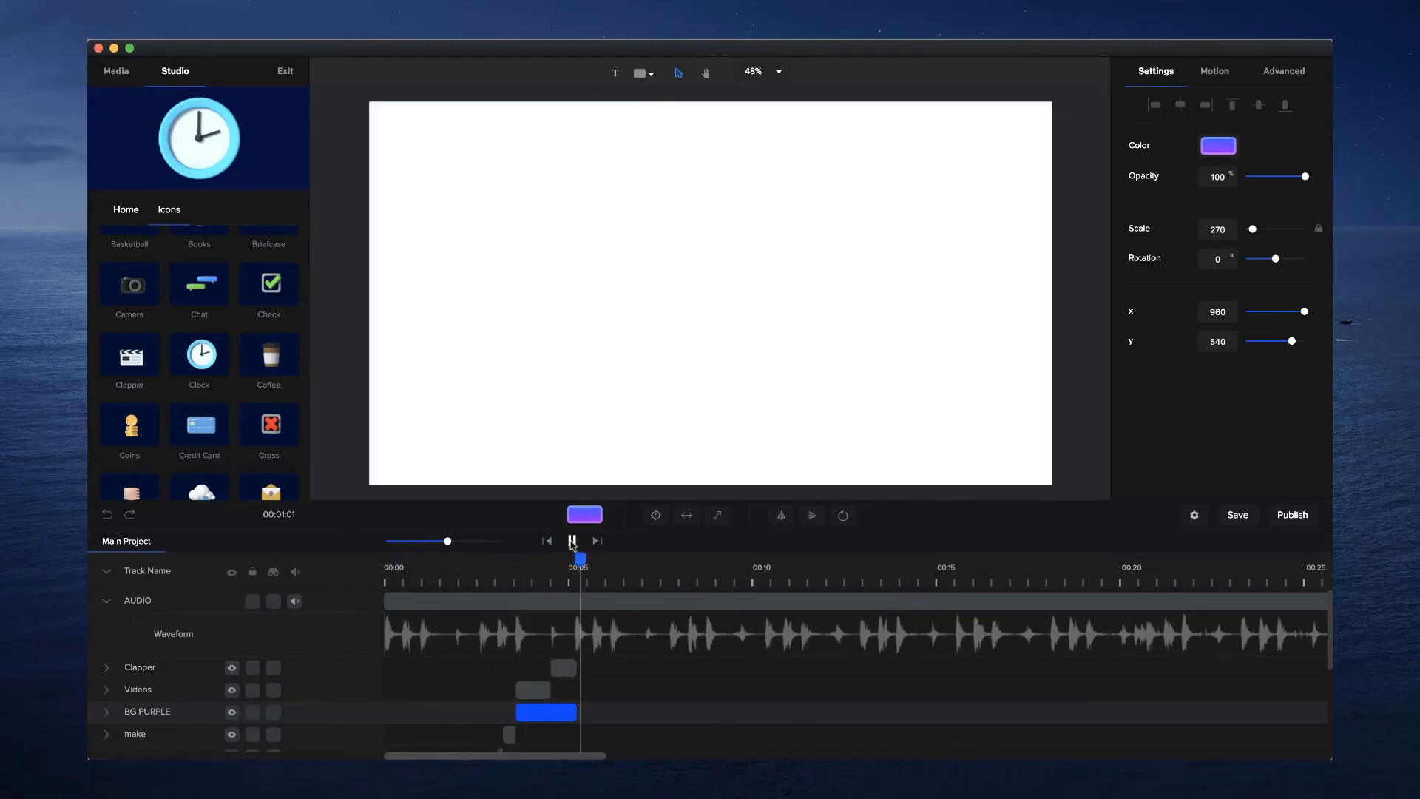
pyautogui.click(572, 541)
pyautogui.click(556, 574)
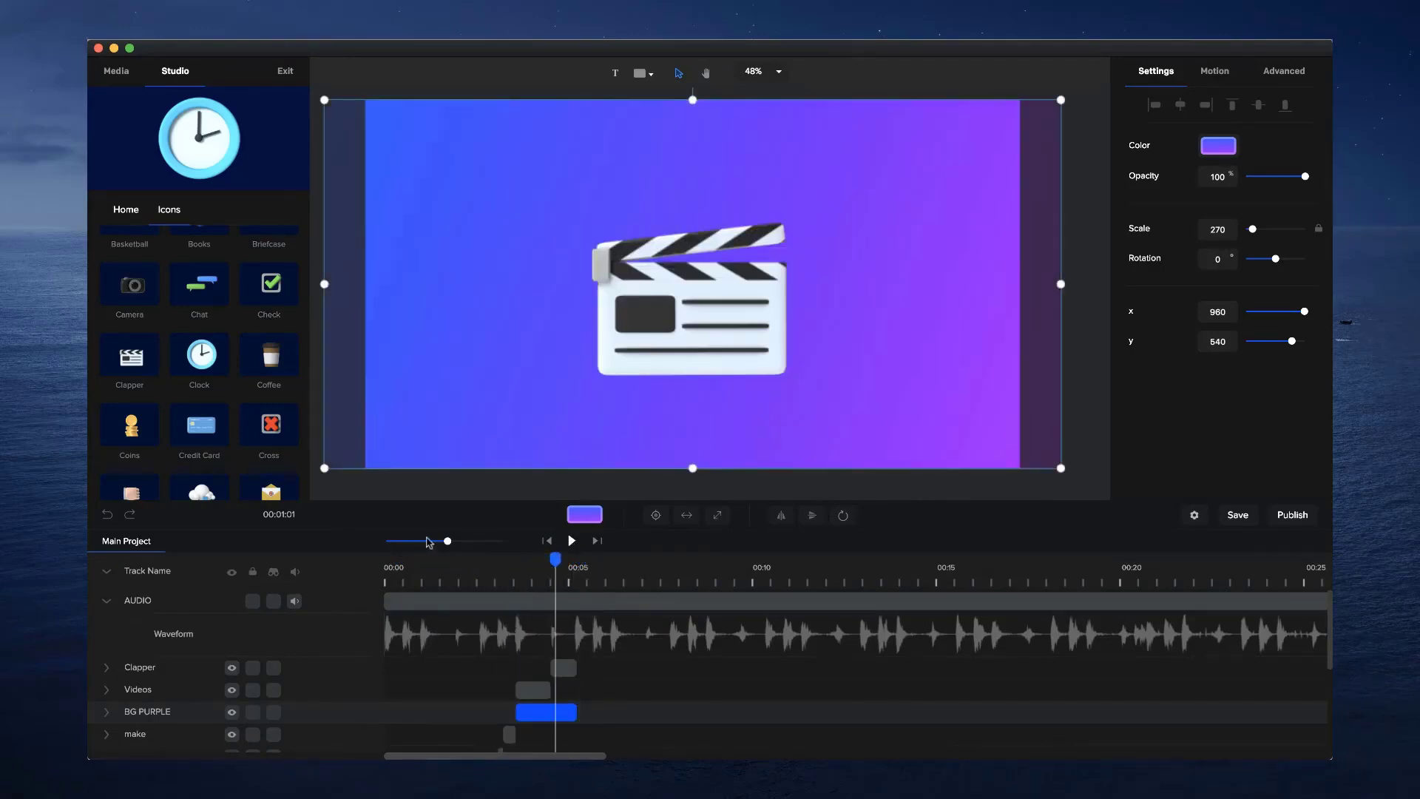
# Extend the end of the Clapper clip to about 00:06.4
pyautogui.moveTo(447, 541); pyautogui.dragTo(668, 587)
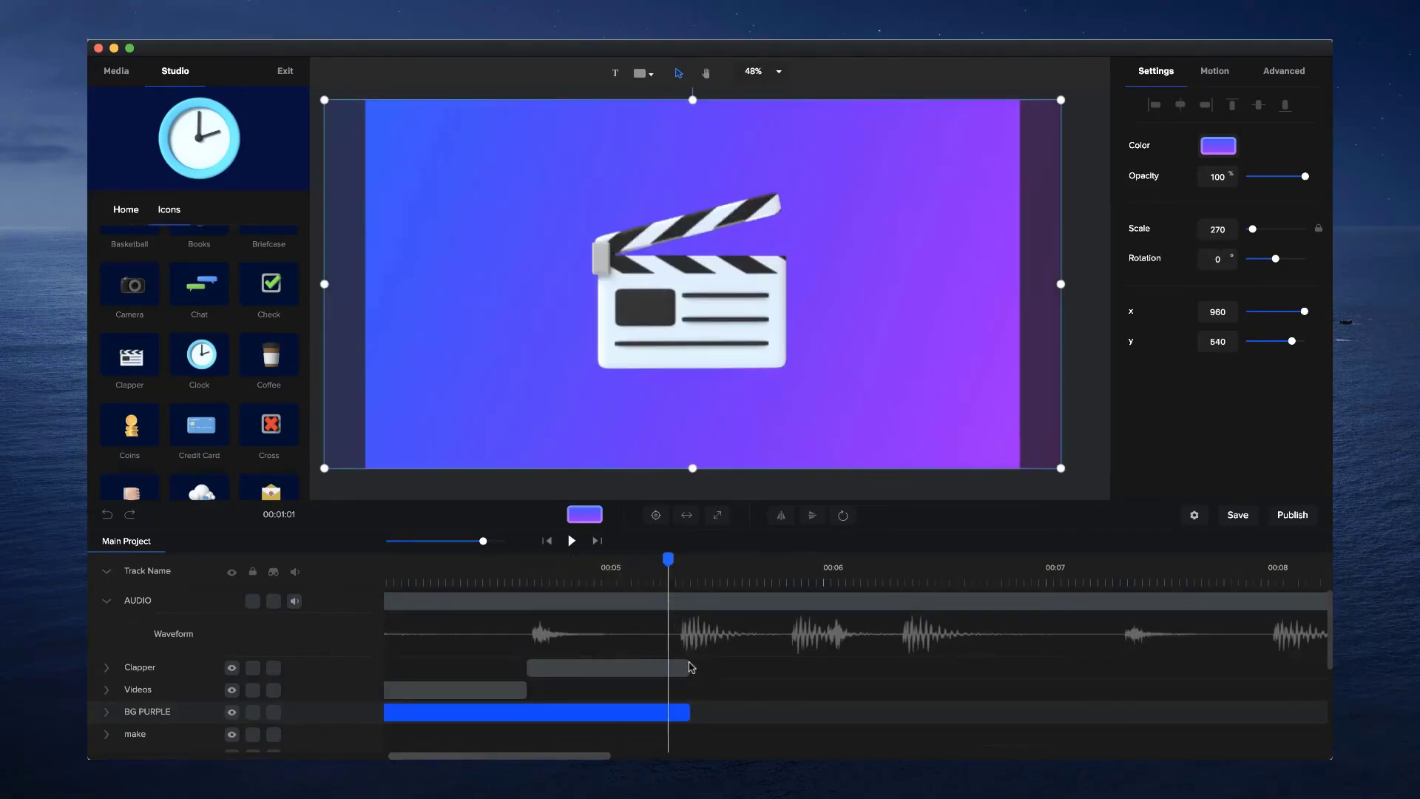
pyautogui.moveTo(690, 668); pyautogui.dragTo(916, 663)
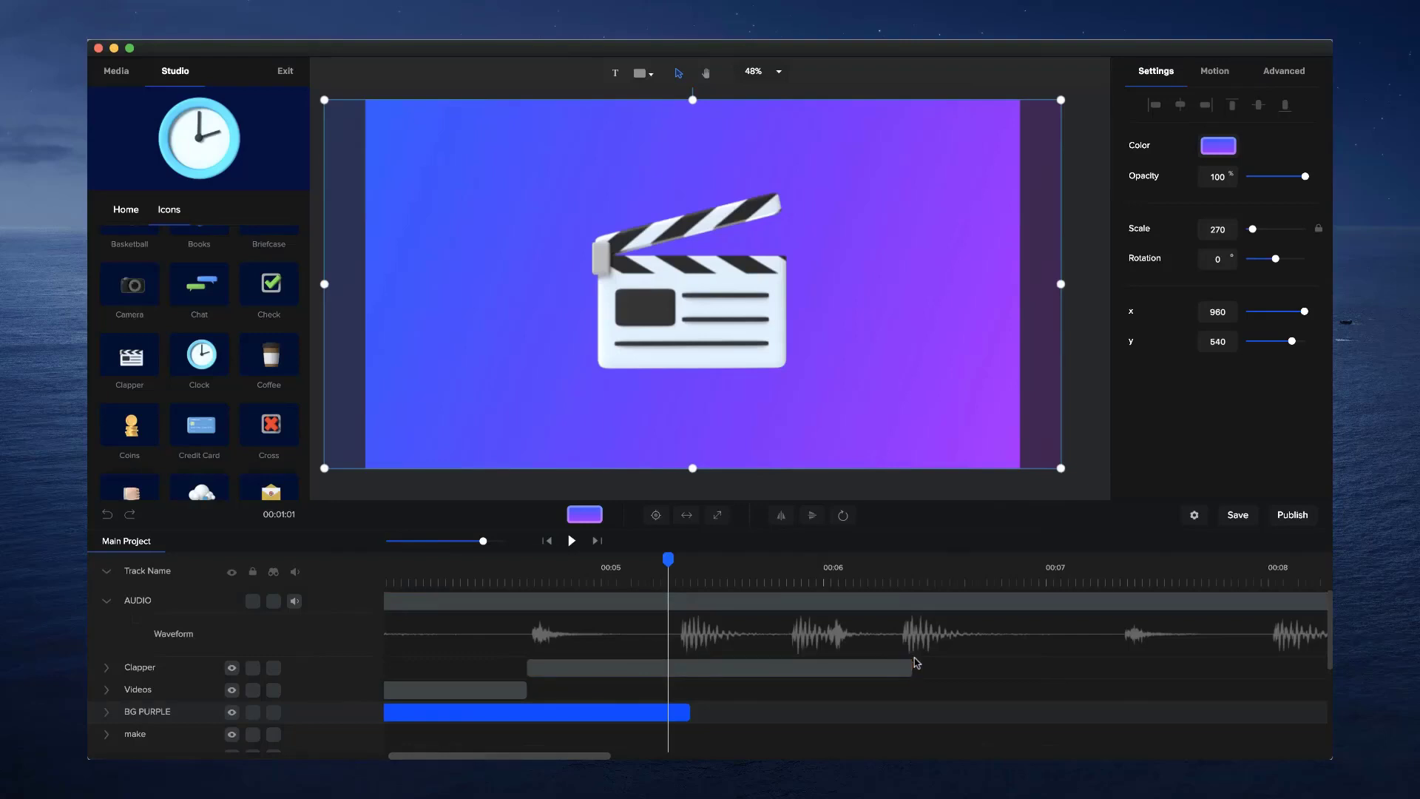
# Add a custom animation with the Opacity property enabled to the Clapper clip, starting at the end of BG PURPLE
pyautogui.moveTo(668, 559); pyautogui.dragTo(690, 559)
pyautogui.click(666, 668)
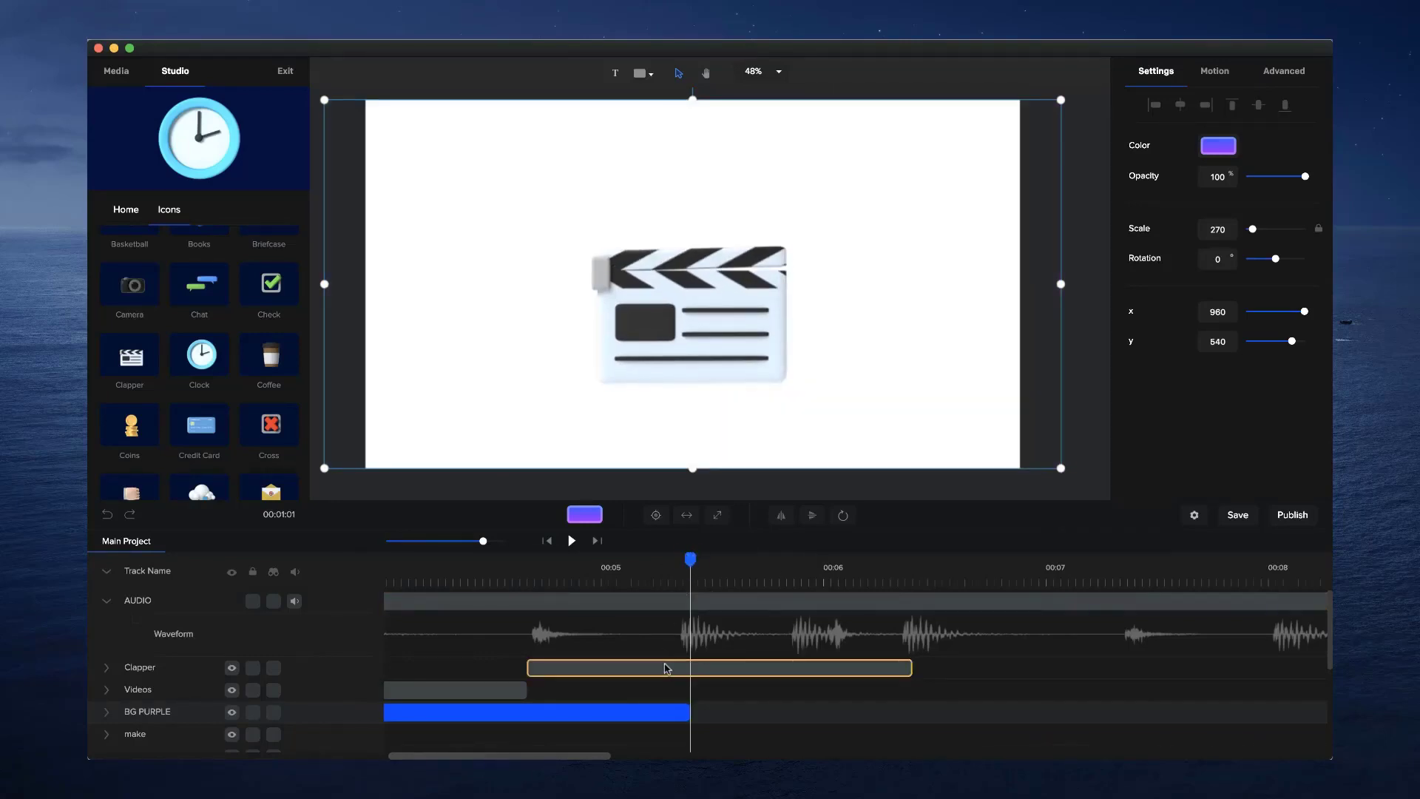
pyautogui.click(661, 669)
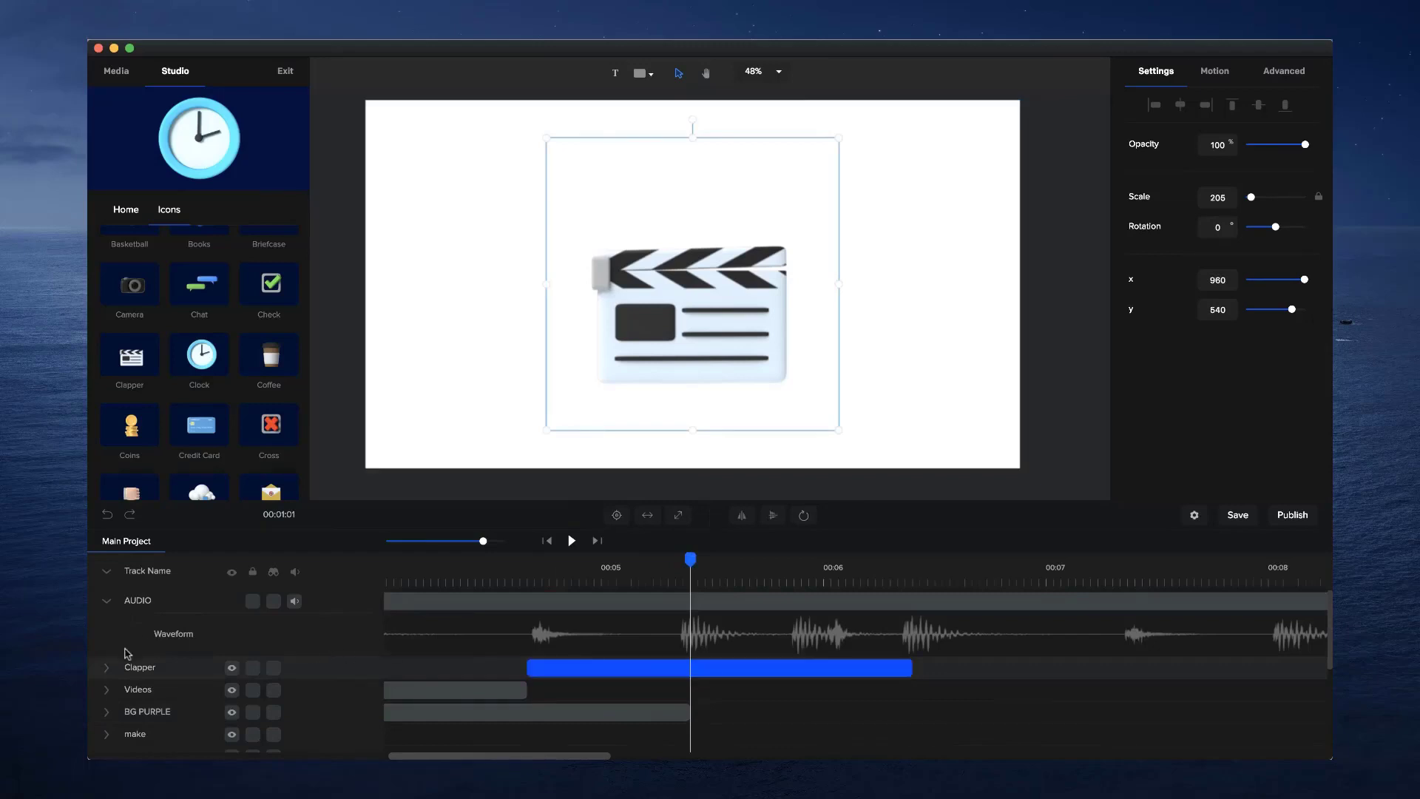
pyautogui.click(106, 668)
pyautogui.click(363, 690)
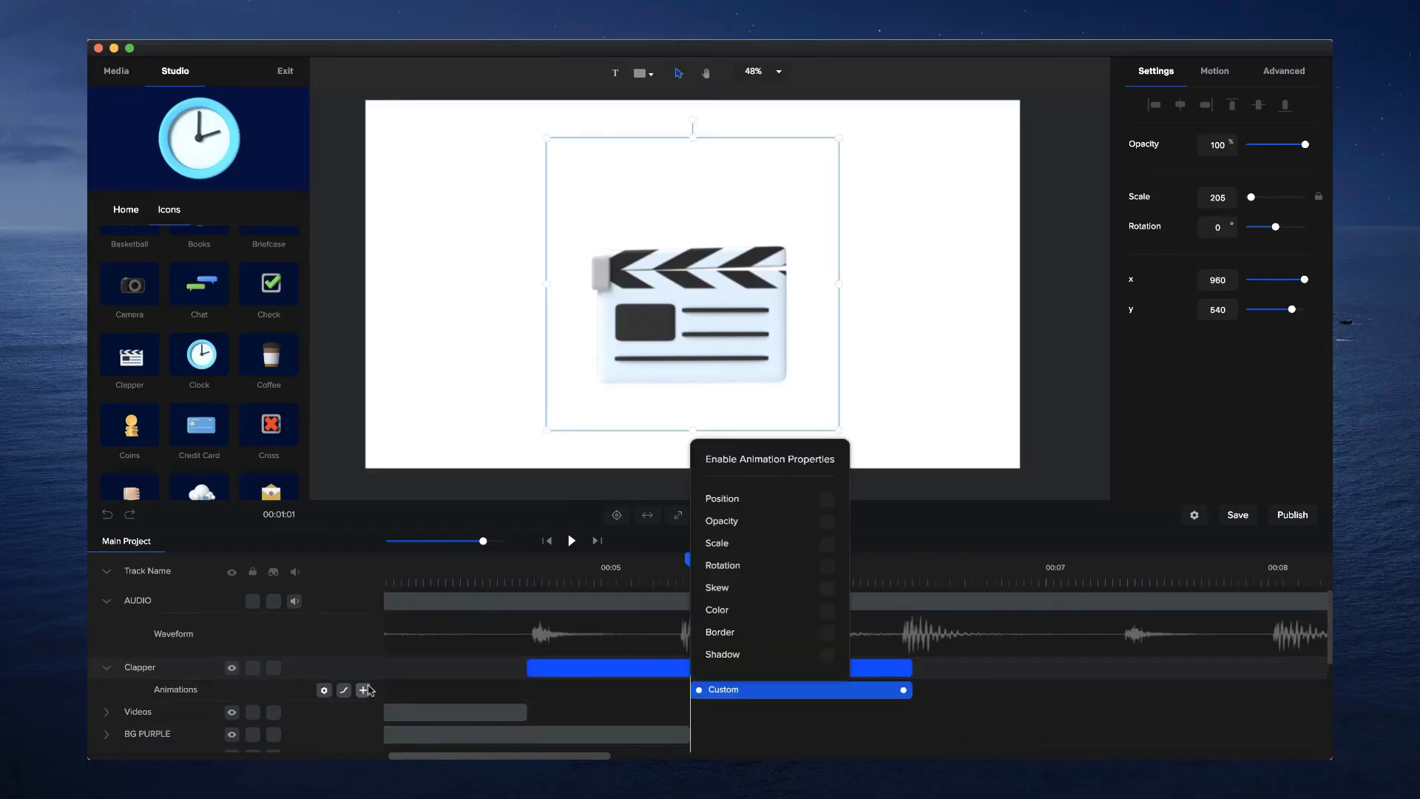
pyautogui.click(826, 522)
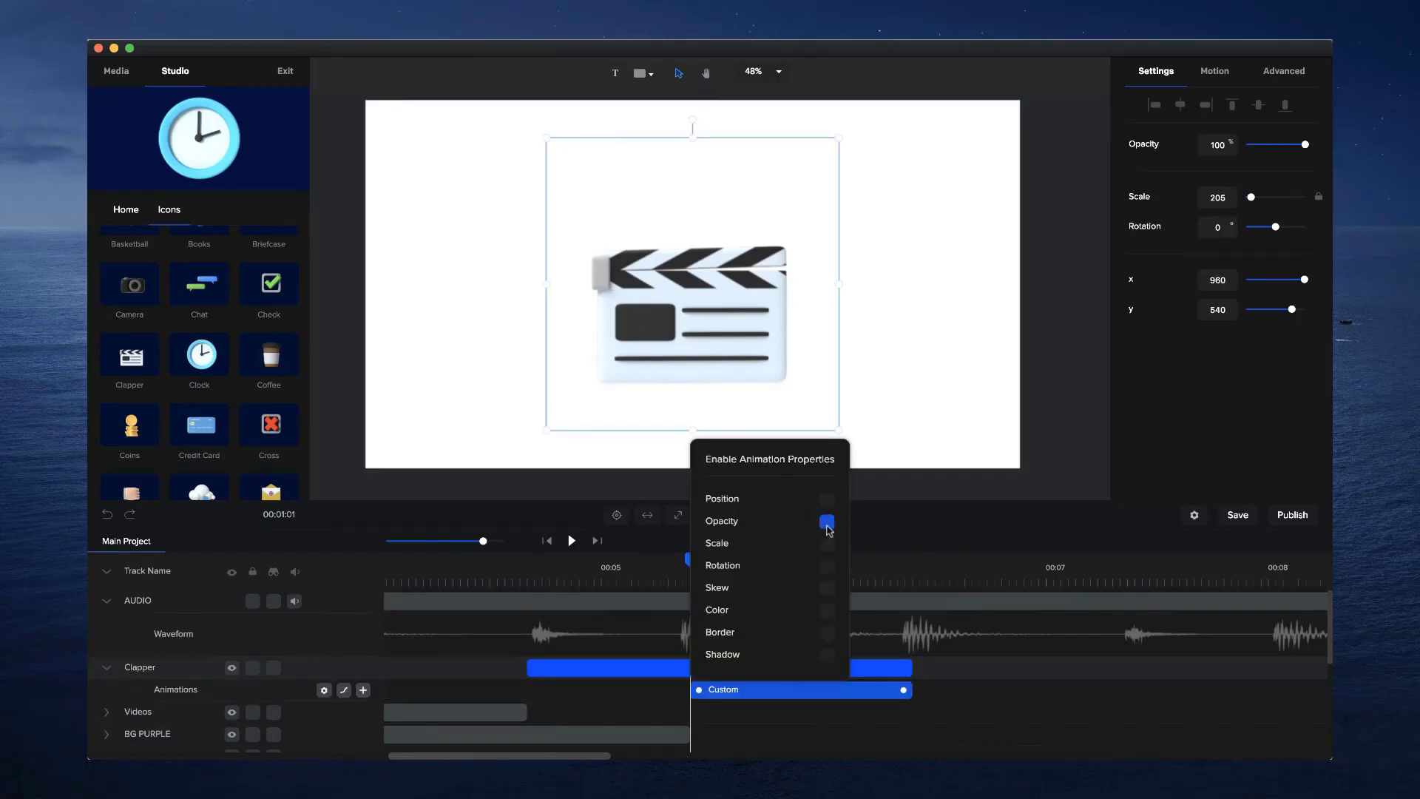
pyautogui.click(834, 697)
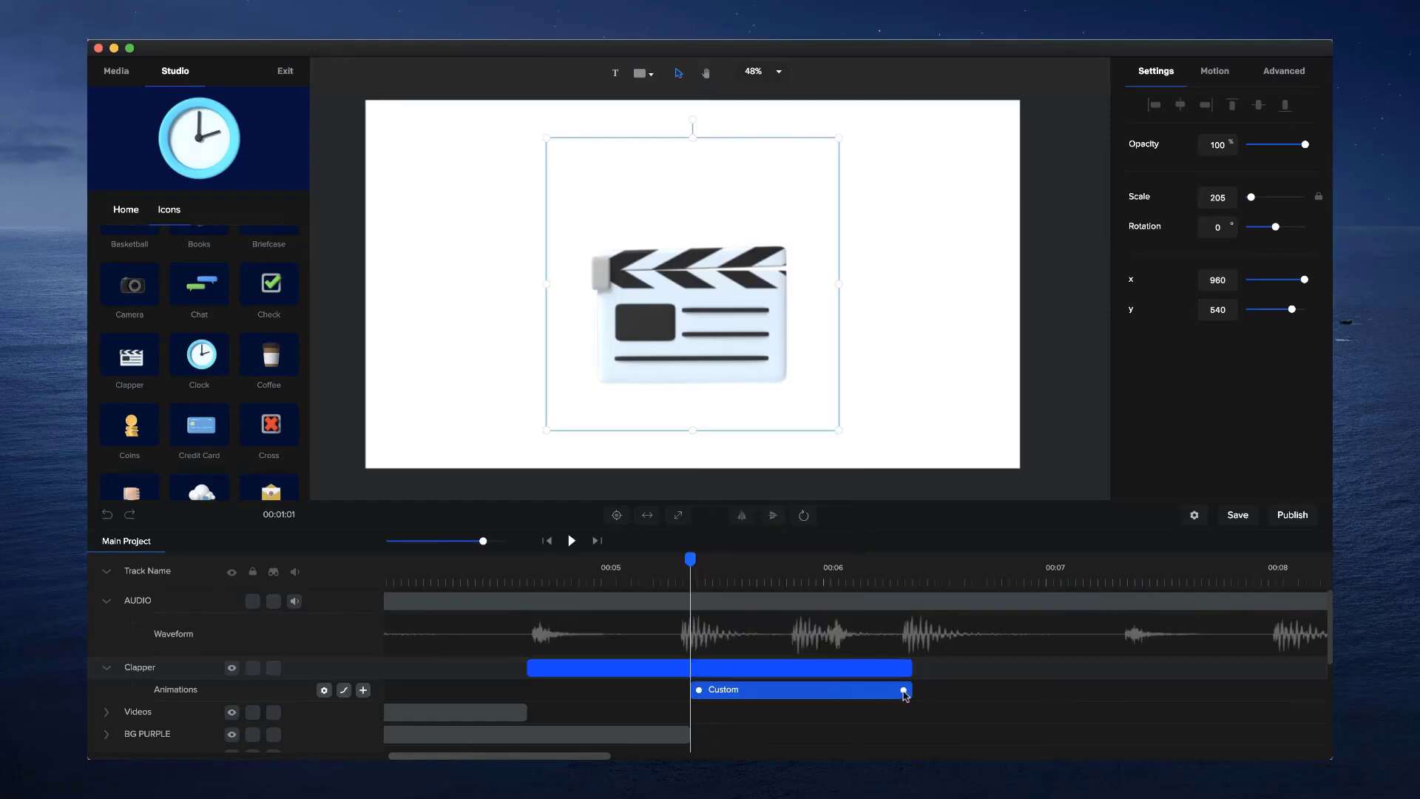
# Shorten the Clapper's custom animation to a couple of frames and move it to about 00:05.3, where the clapper closes
pyautogui.moveTo(904, 692); pyautogui.dragTo(702, 700)
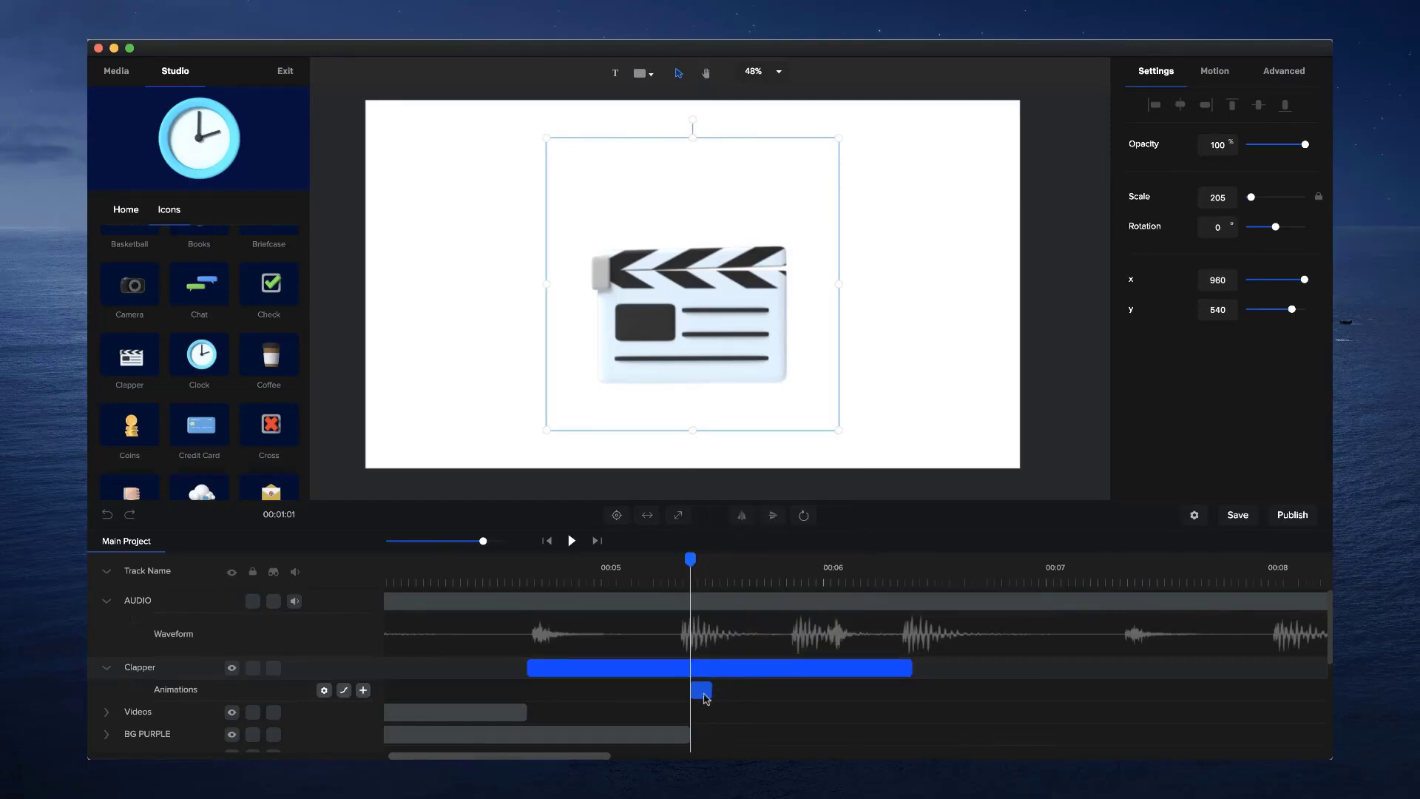
pyautogui.moveTo(485, 544); pyautogui.dragTo(666, 545)
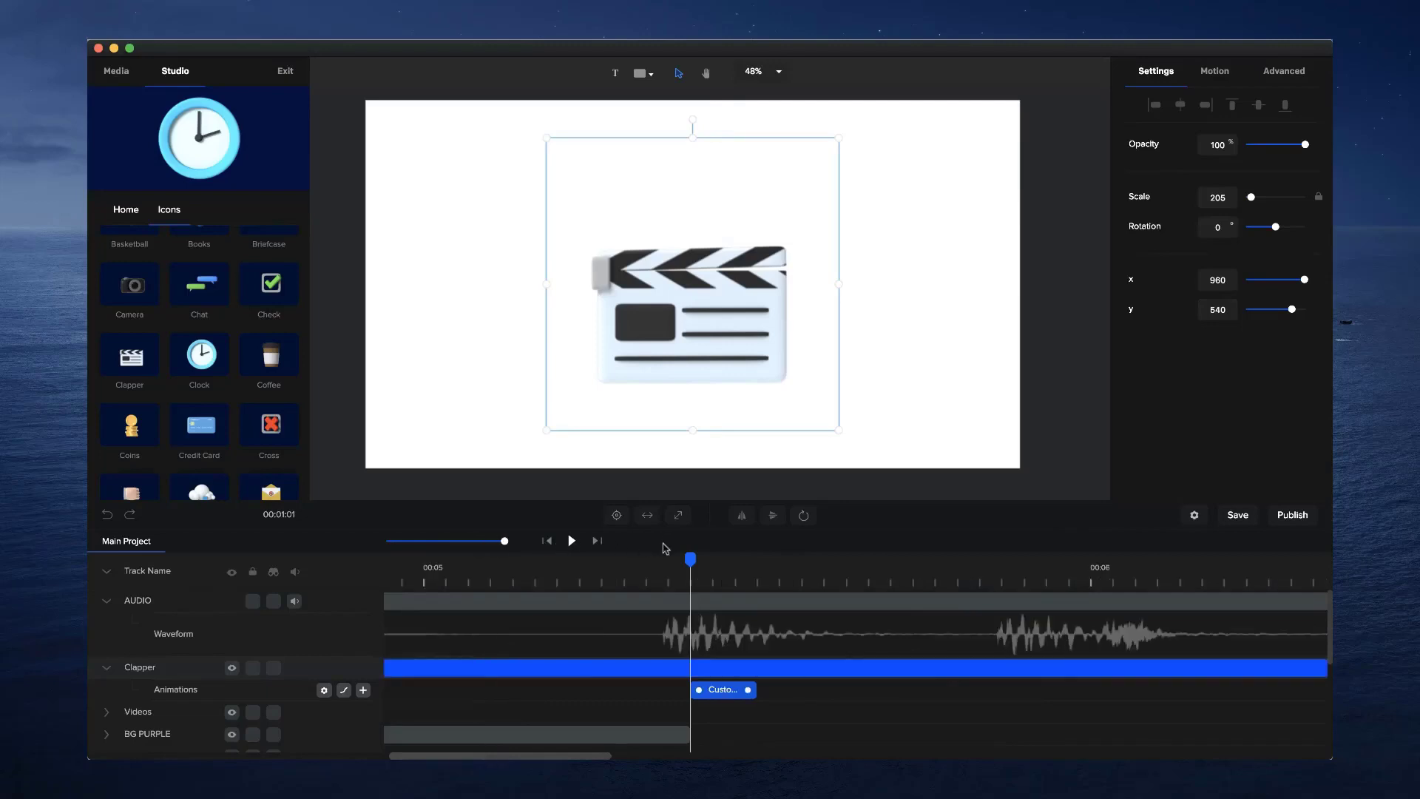
pyautogui.moveTo(749, 692); pyautogui.dragTo(659, 692)
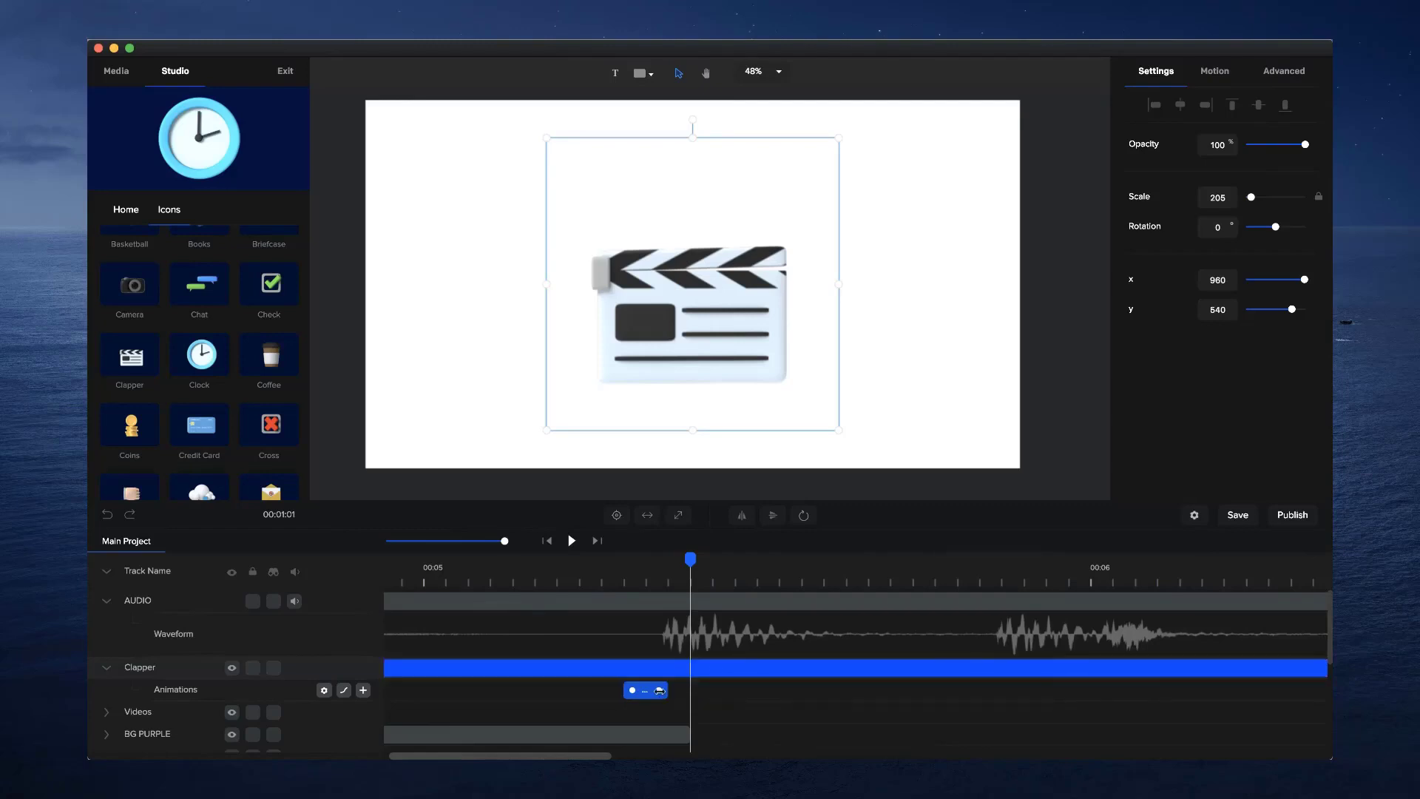
# Set the Clapper's opacity to 0% at the start of its custom animation
pyautogui.click(668, 568)
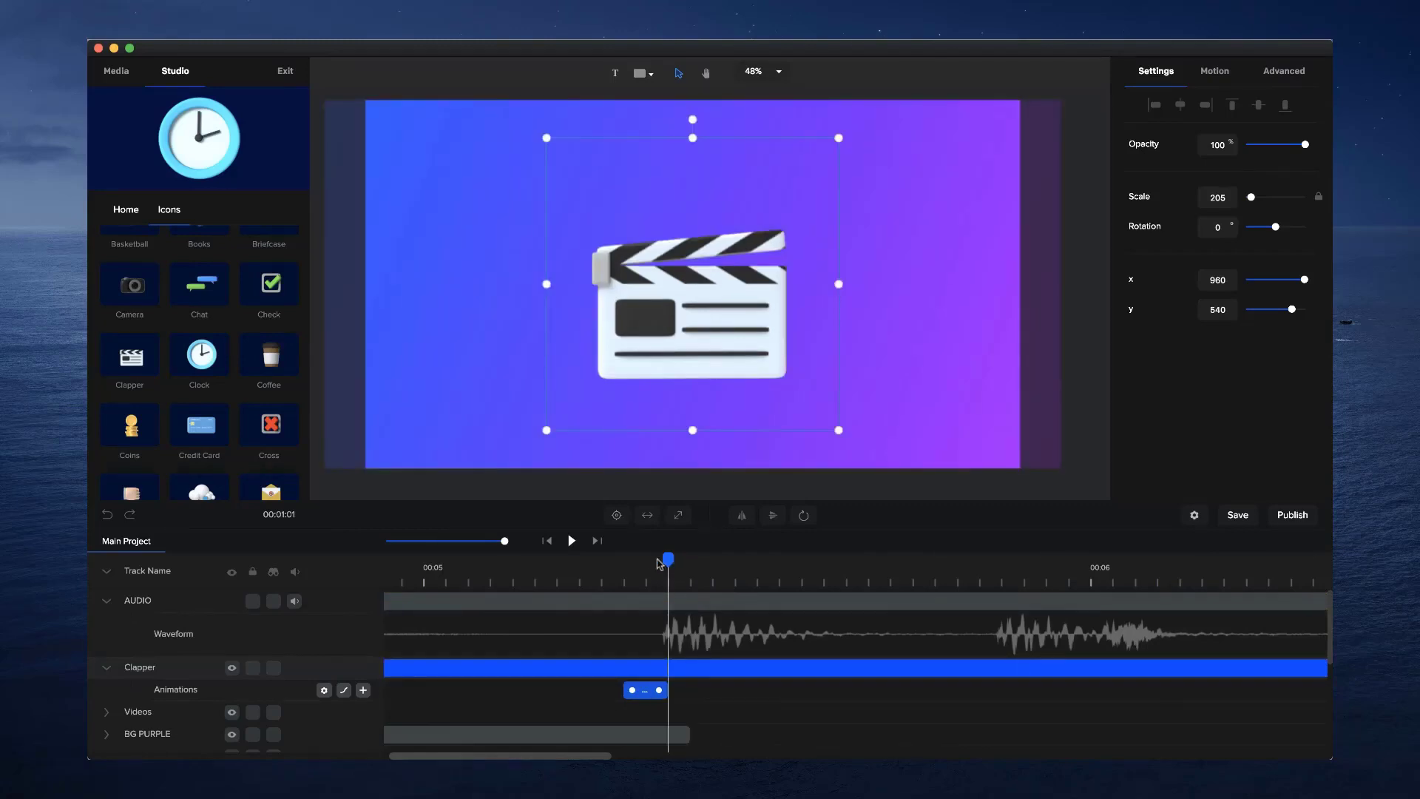
pyautogui.click(624, 568)
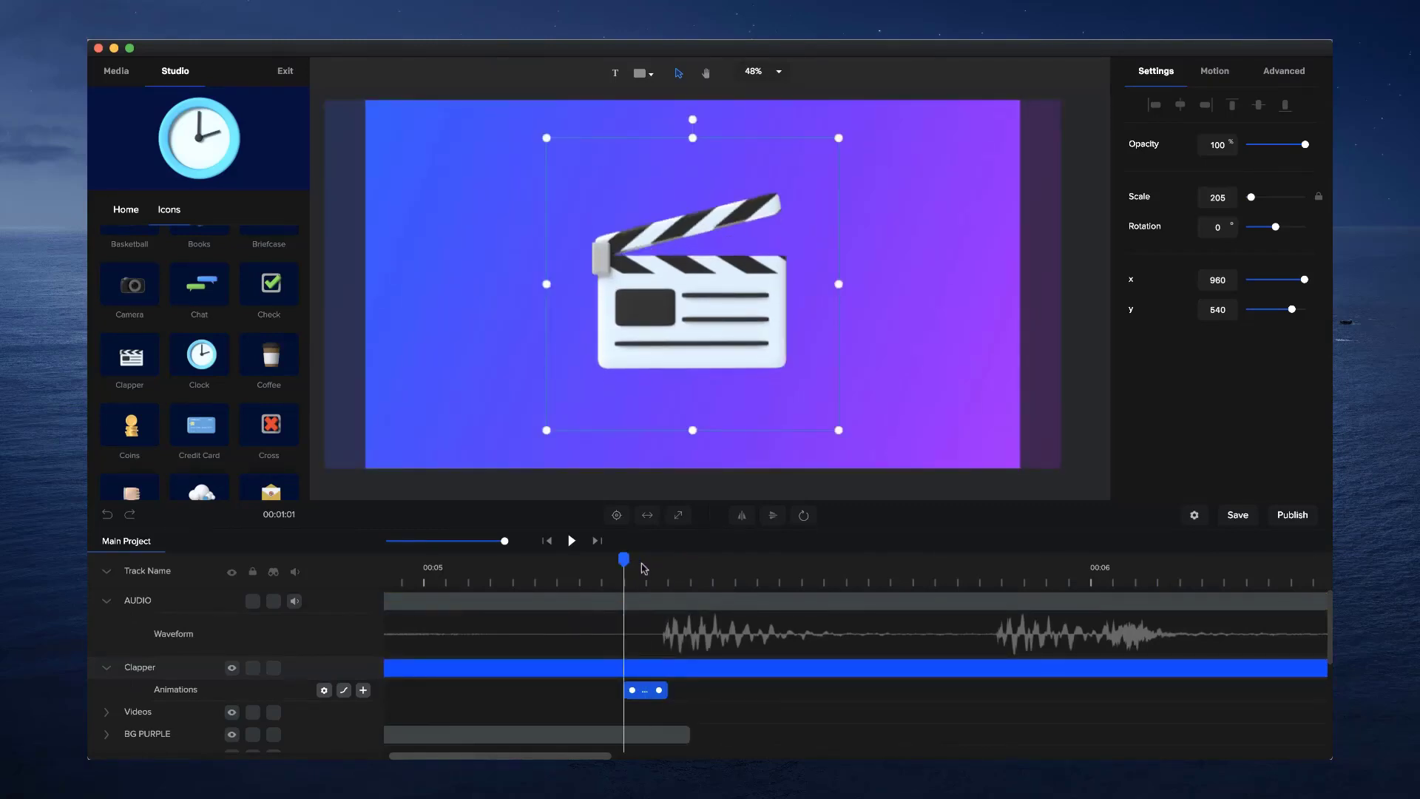
pyautogui.moveTo(644, 568)
pyautogui.mouseDown()
pyautogui.moveTo(669, 568)
pyautogui.moveTo(634, 574)
pyautogui.mouseUp()
pyautogui.moveTo(1306, 145); pyautogui.dragTo(1111, 172)
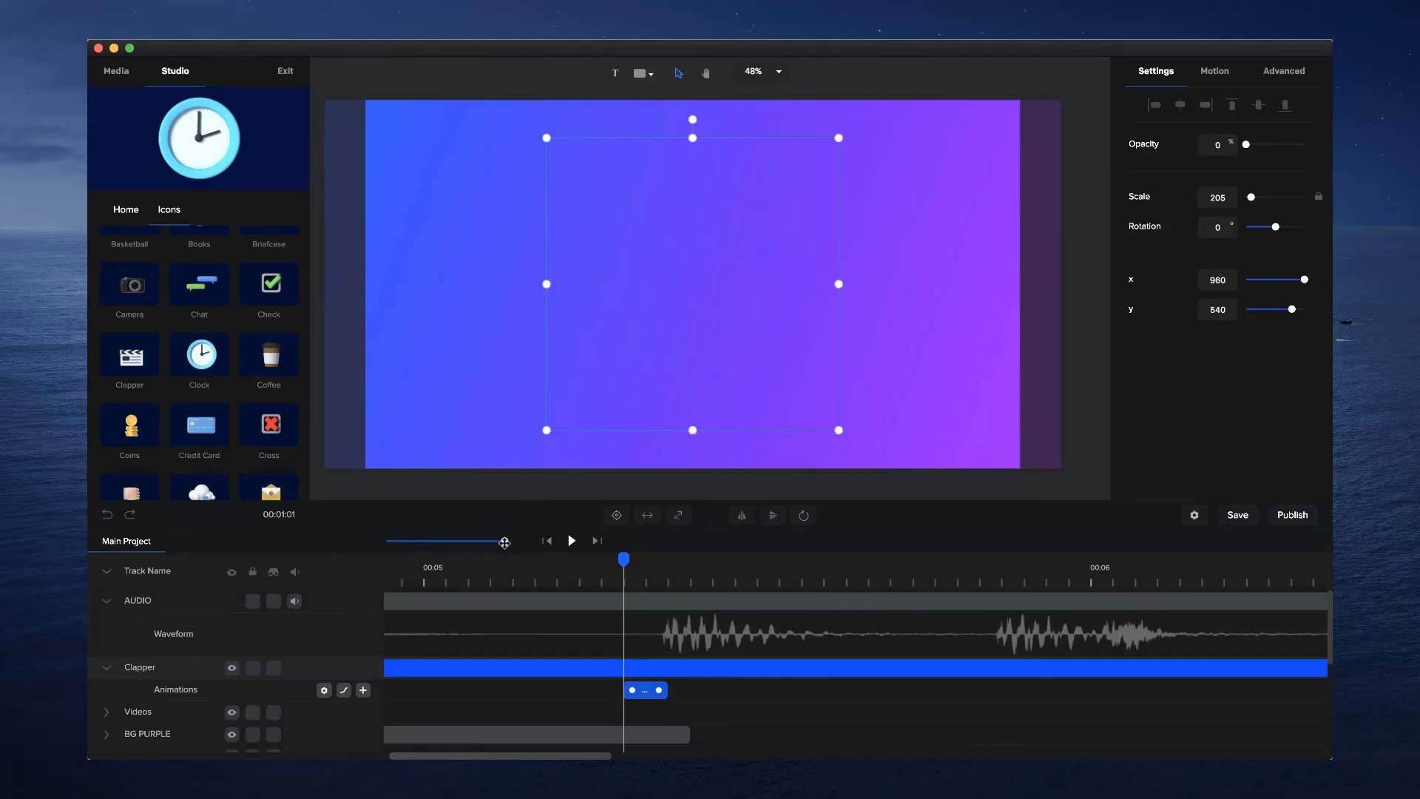
# Move the Clapper clip earlier so its opacity animation starts exactly at the end of the Videos clip
pyautogui.moveTo(485, 548); pyautogui.dragTo(466, 548)
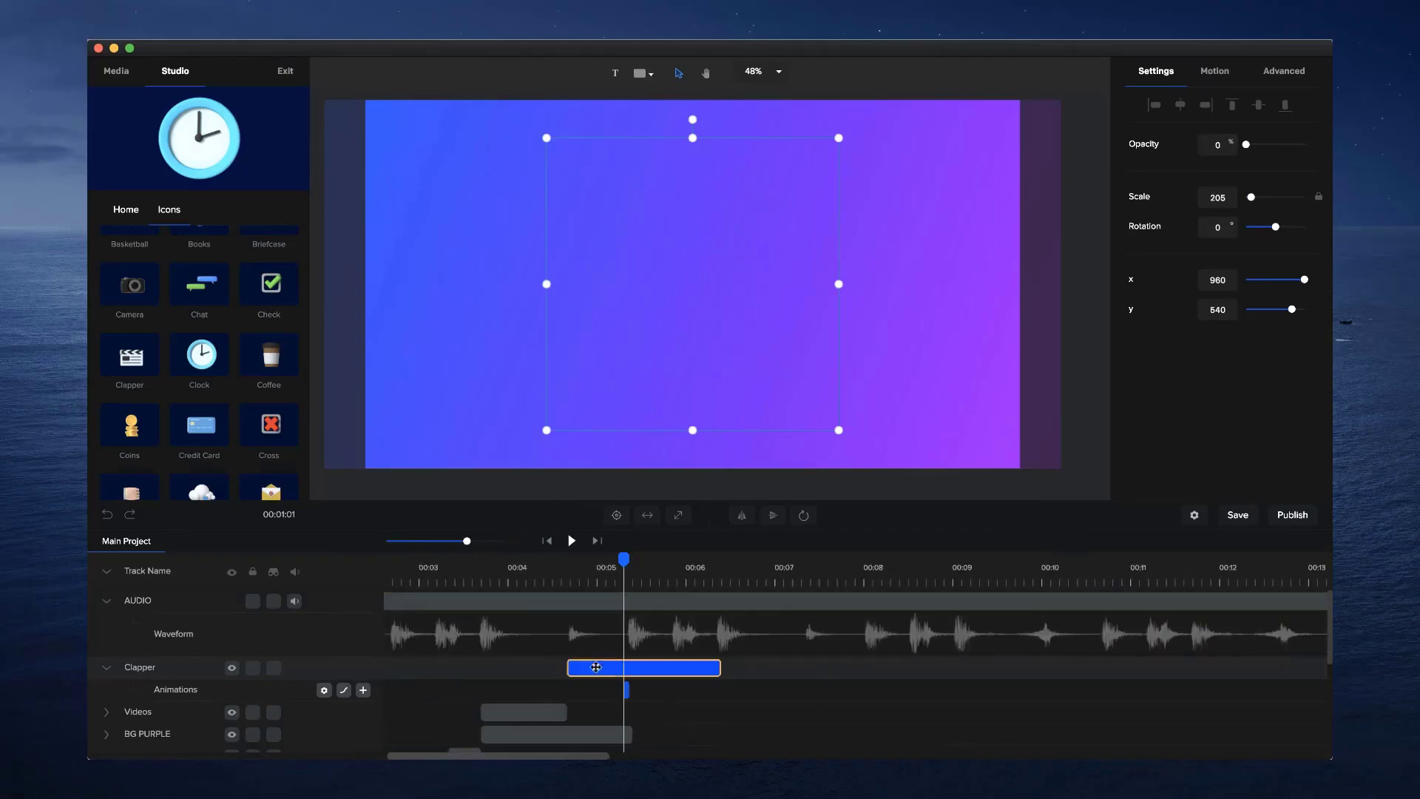
pyautogui.moveTo(646, 670); pyautogui.dragTo(584, 670)
pyautogui.click(567, 575)
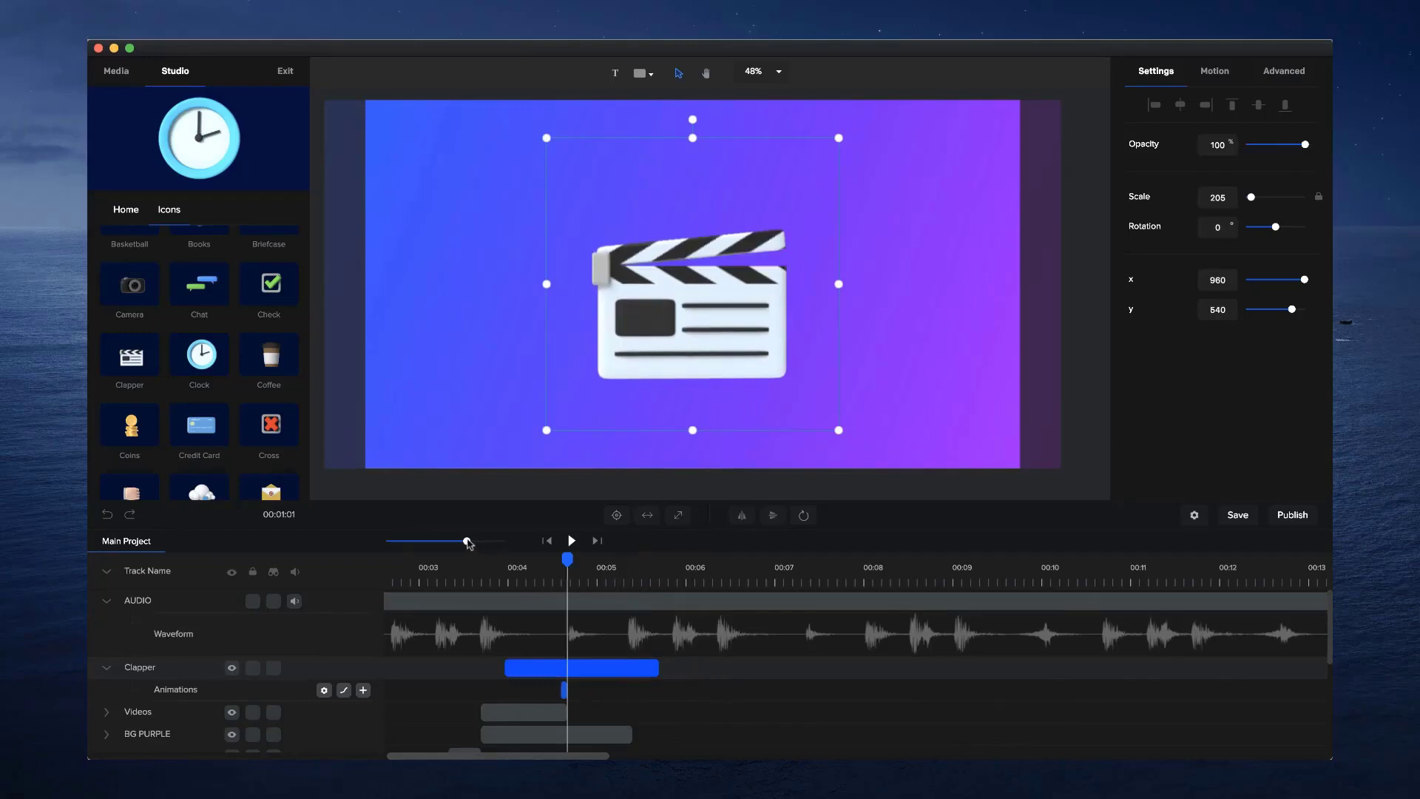
pyautogui.moveTo(468, 544); pyautogui.dragTo(505, 541)
pyautogui.click(590, 674)
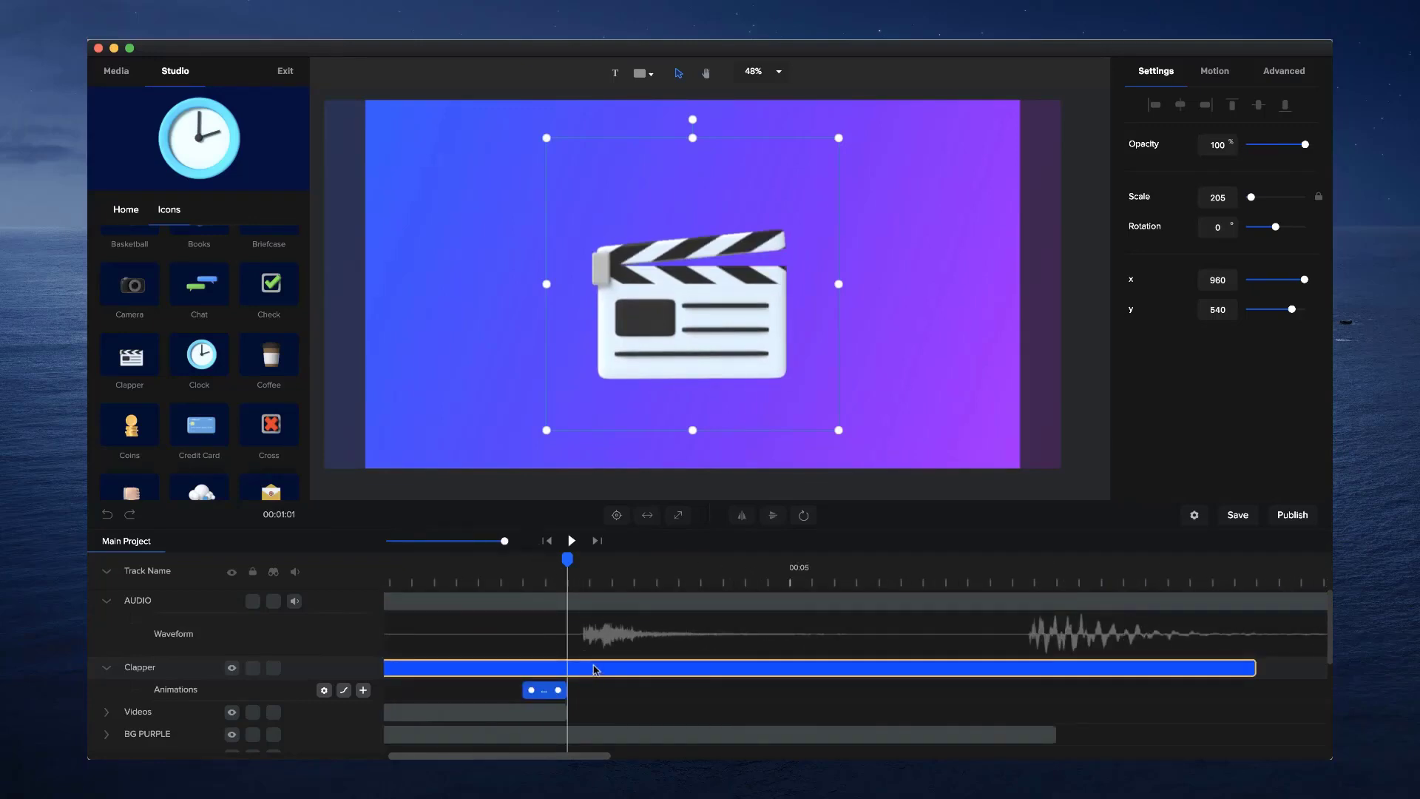
pyautogui.moveTo(596, 669); pyautogui.dragTo(640, 669)
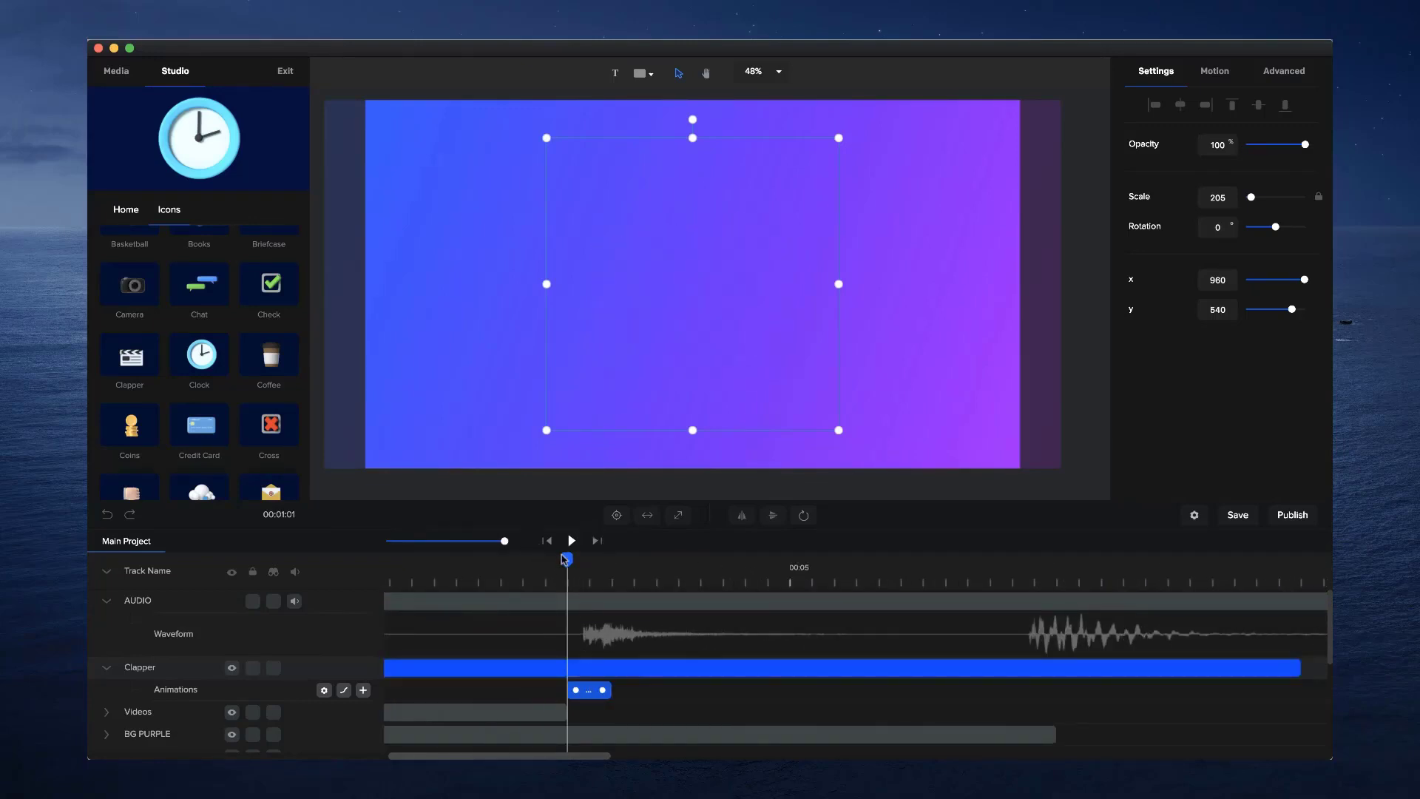
# Scrub across the Videos-to-Clapper transition and nudge the Clapper clip slightly earlier so its animation straddles the end of Videos
pyautogui.moveTo(591, 559); pyautogui.dragTo(478, 542)
pyautogui.click(433, 665)
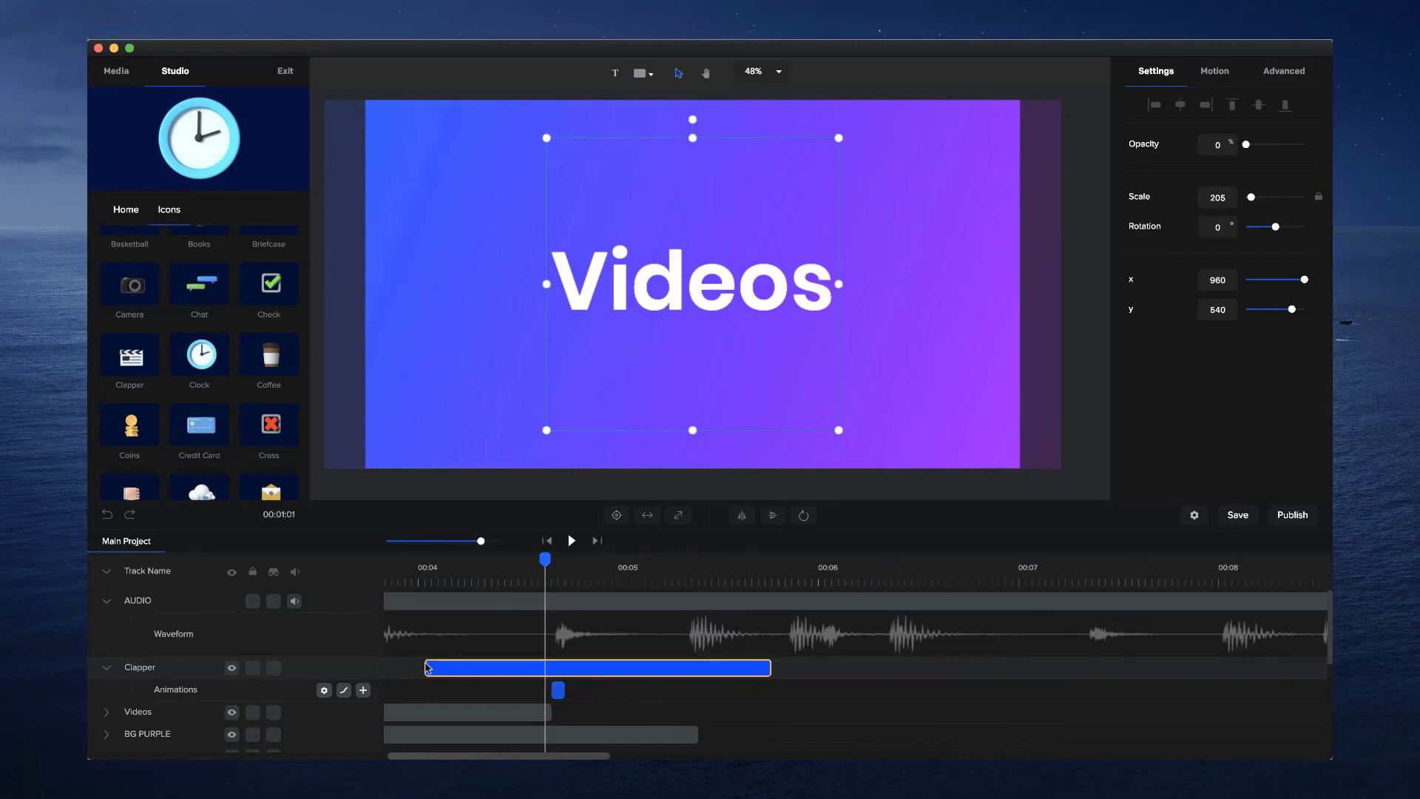
pyautogui.moveTo(428, 668)
pyautogui.mouseDown()
pyautogui.moveTo(504, 668)
pyautogui.moveTo(425, 666)
pyautogui.mouseUp()
pyautogui.click(466, 640)
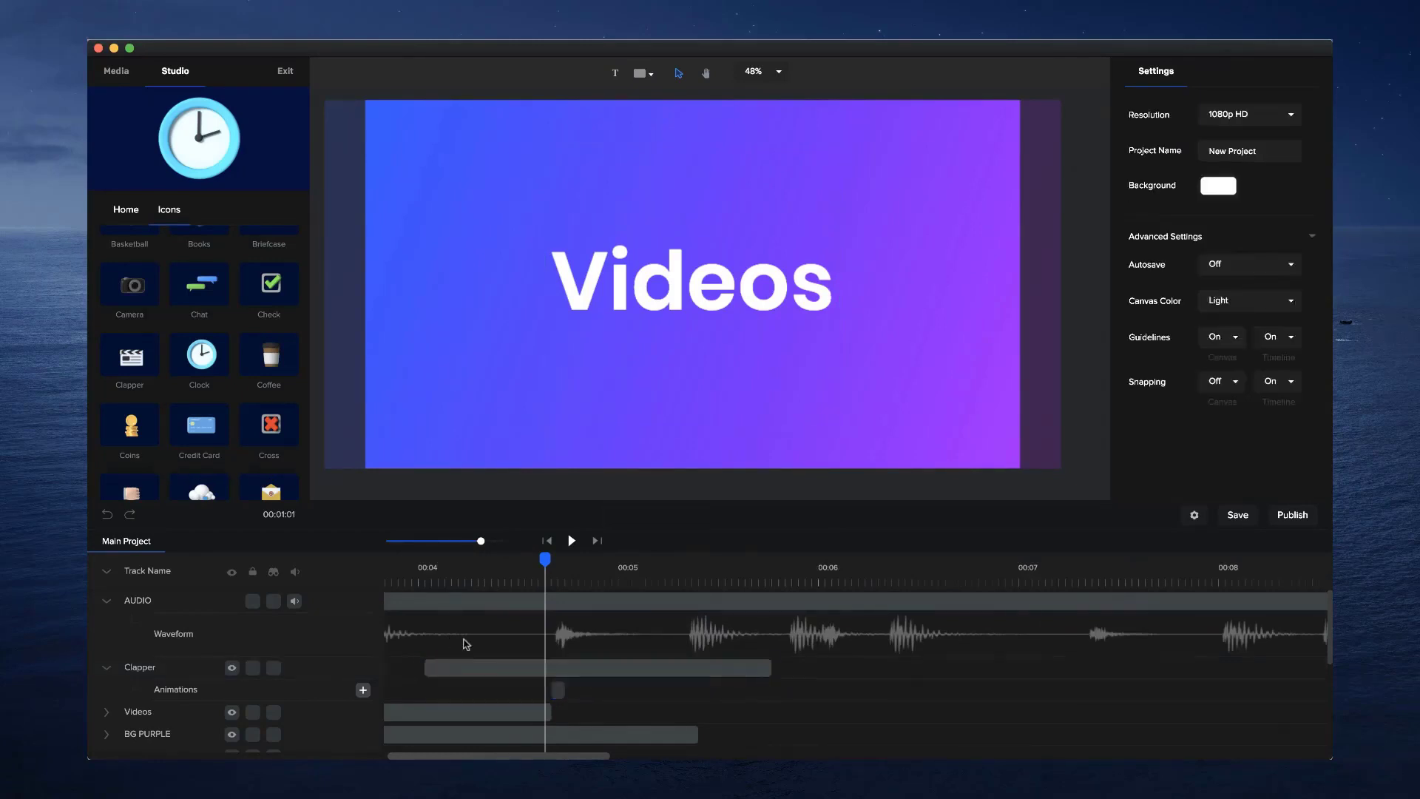
pyautogui.click(418, 572)
pyautogui.moveTo(473, 560); pyautogui.dragTo(578, 582)
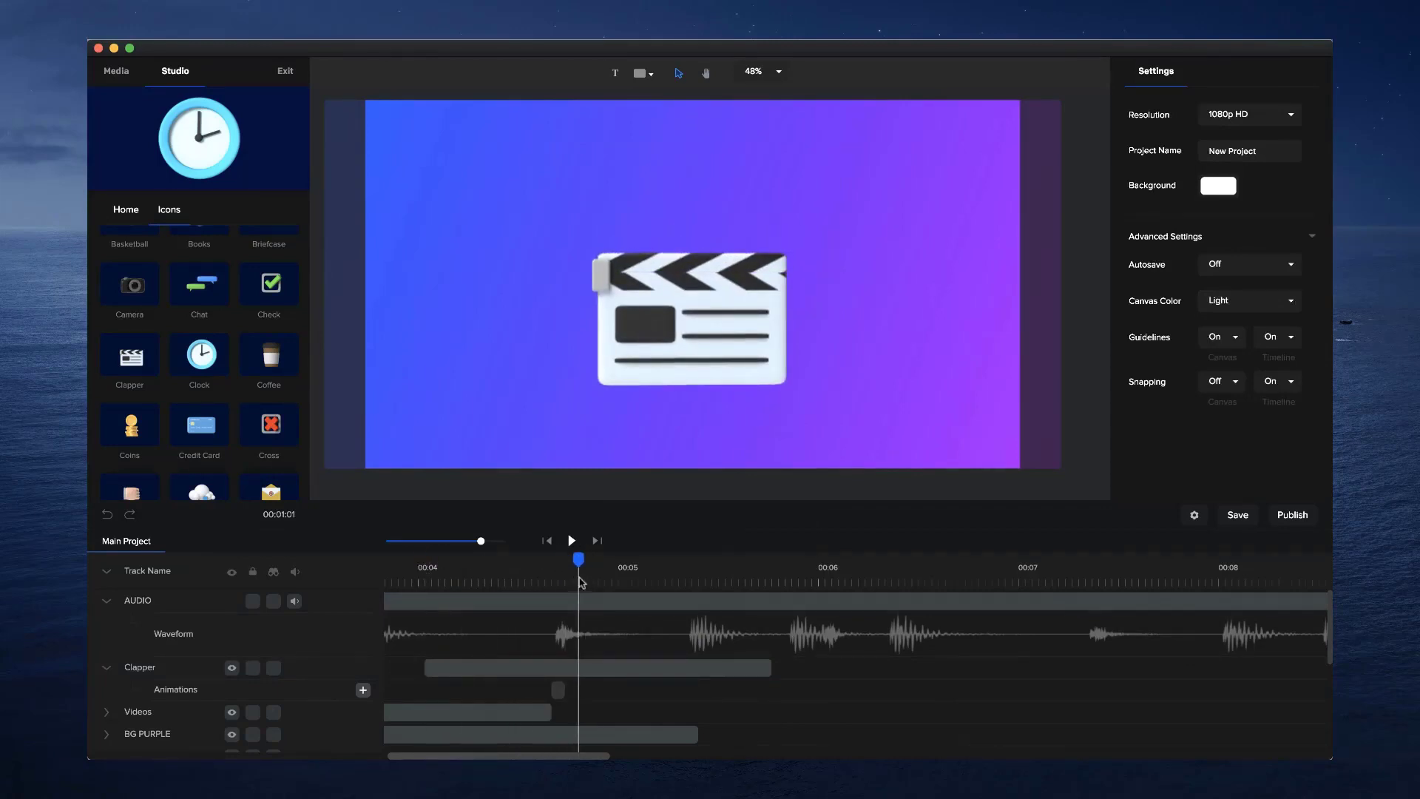
pyautogui.click(605, 672)
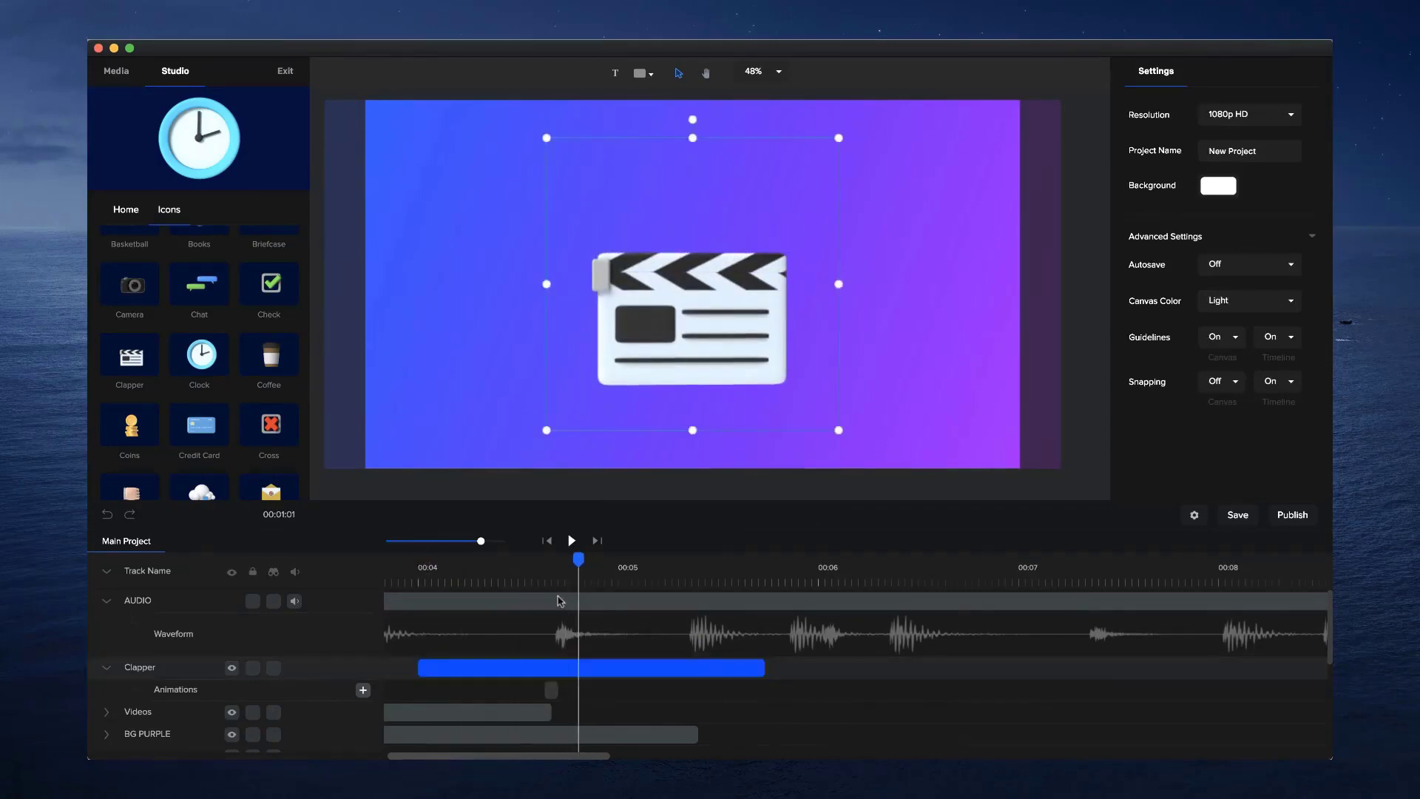
# Play back the Videos-to-Clapper transition and replay the whole video from the start to check the sync
pyautogui.click(545, 567)
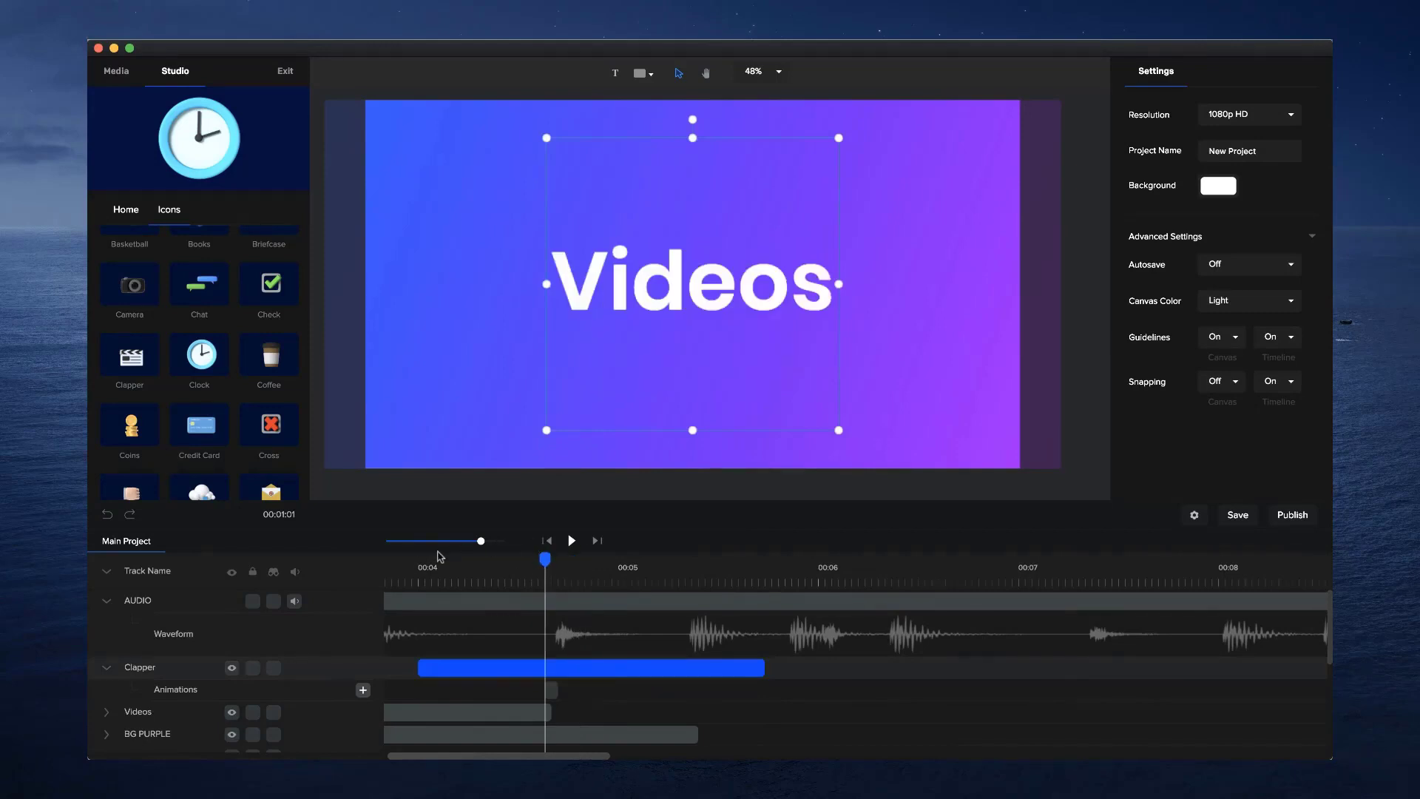
pyautogui.click(405, 566)
pyautogui.click(570, 541)
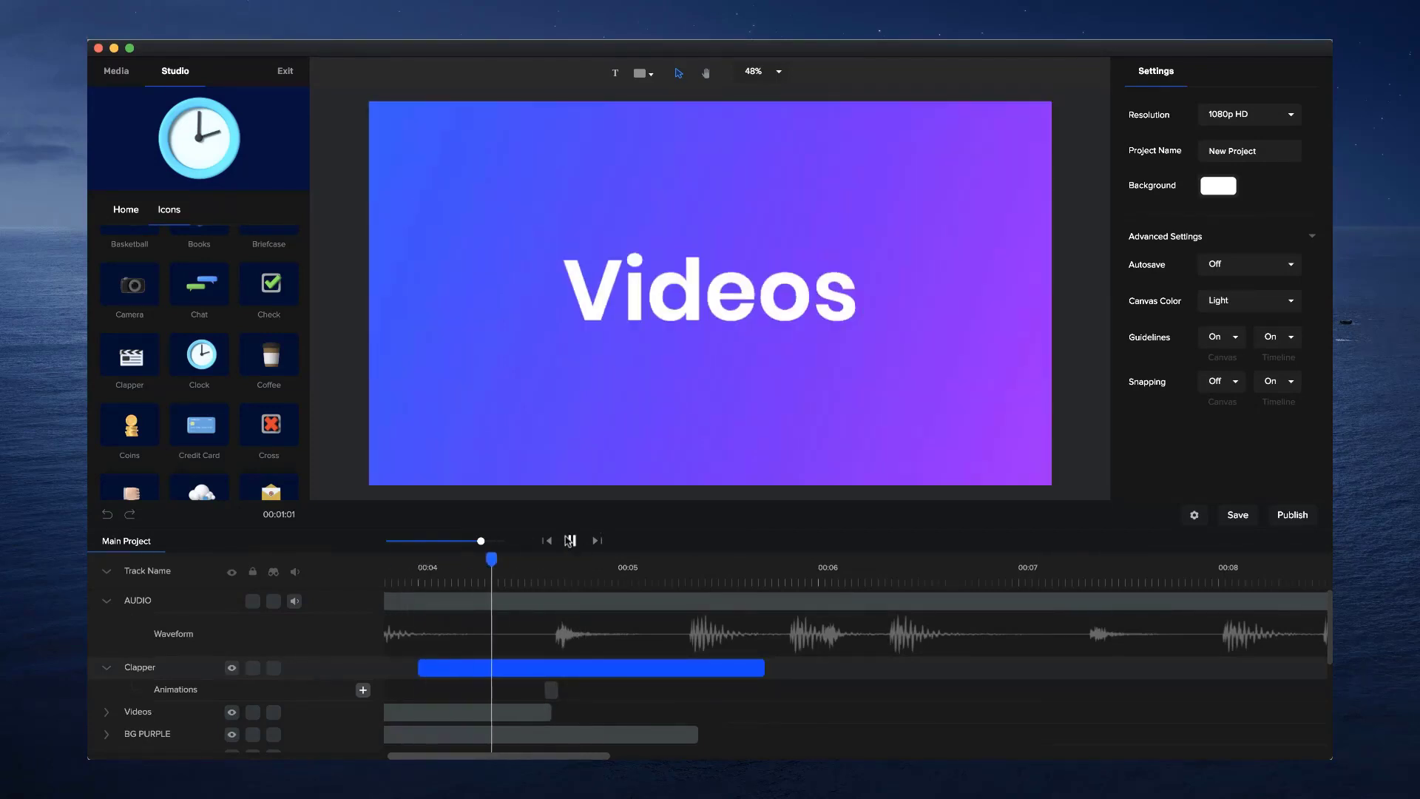
pyautogui.click(570, 540)
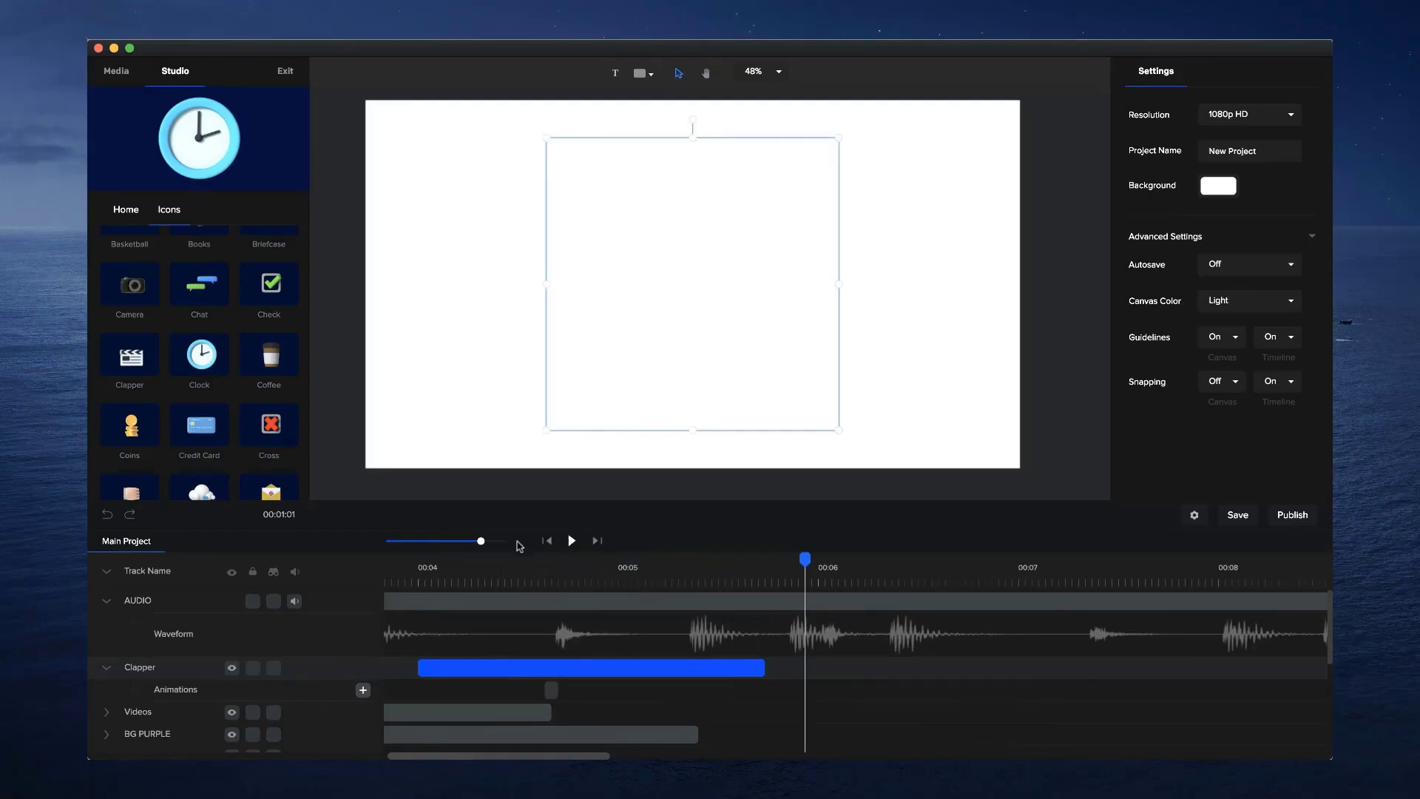
pyautogui.moveTo(472, 546); pyautogui.dragTo(462, 546)
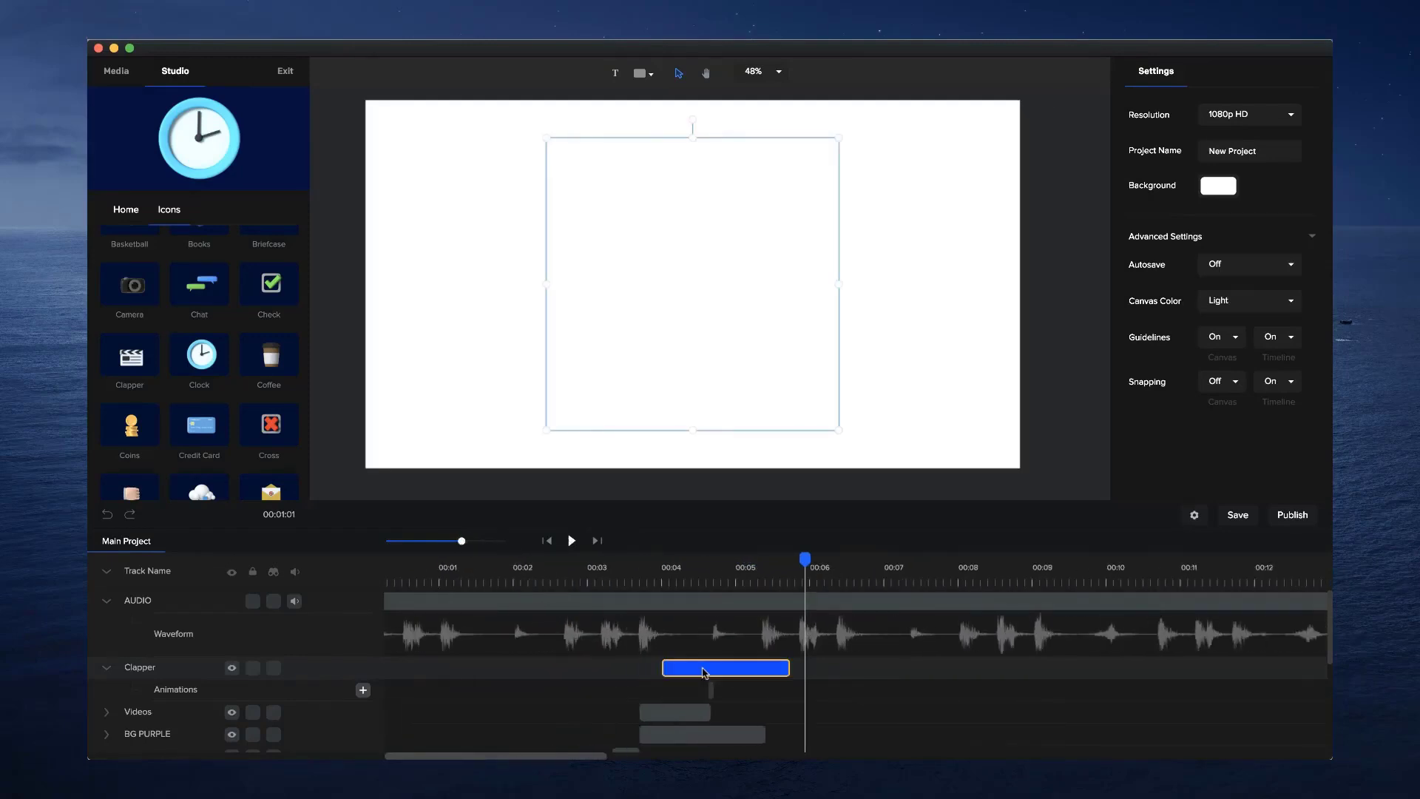
pyautogui.click(689, 577)
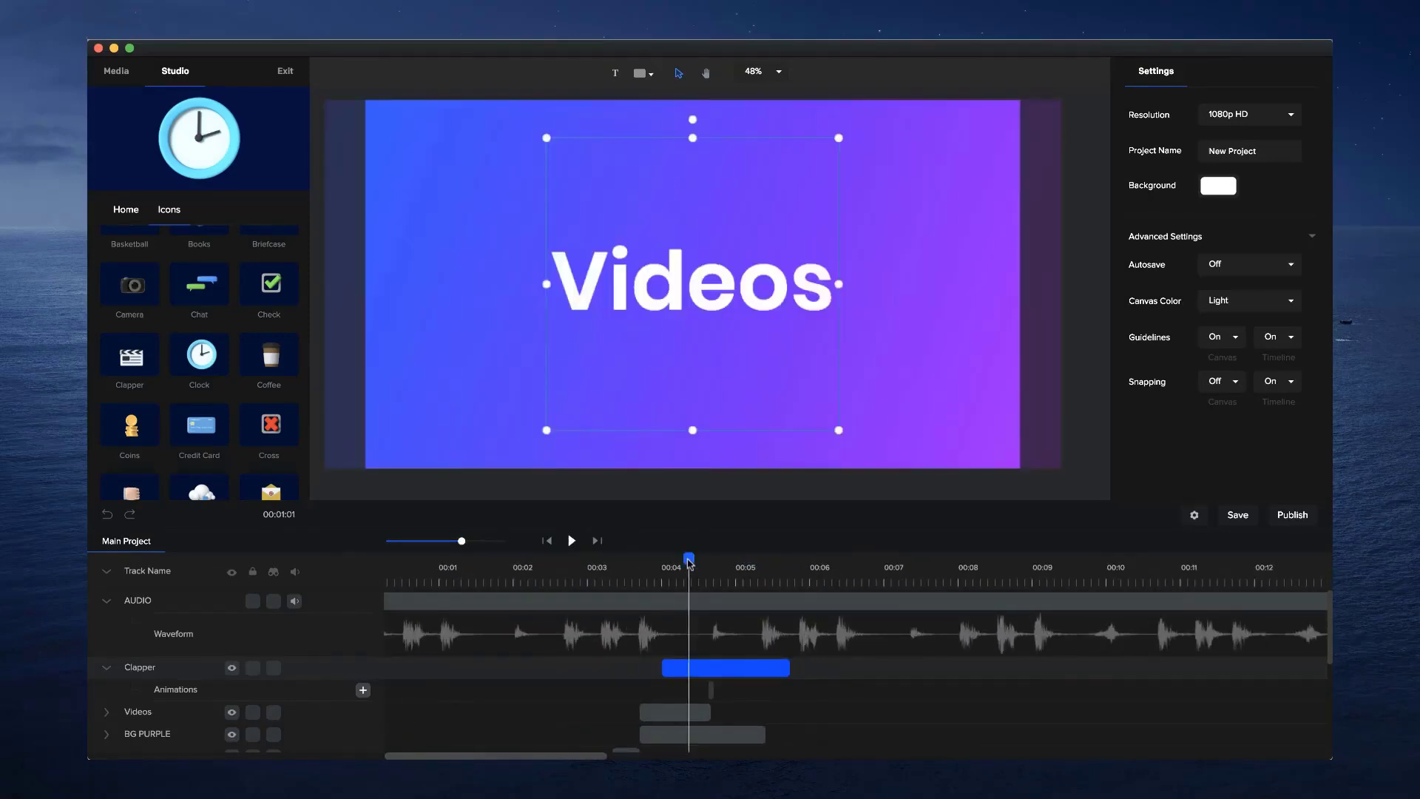
pyautogui.moveTo(689, 560); pyautogui.dragTo(672, 560)
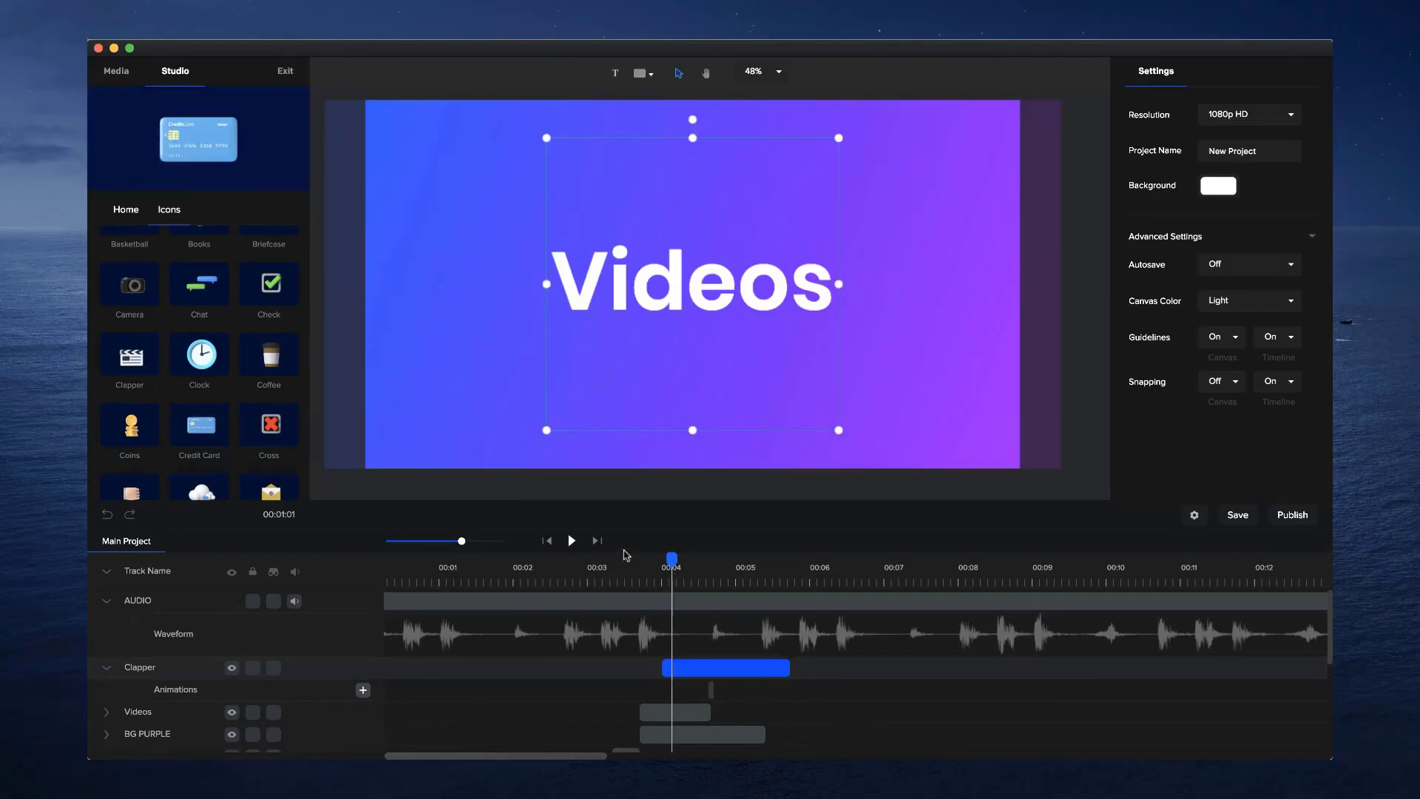
pyautogui.click(547, 541)
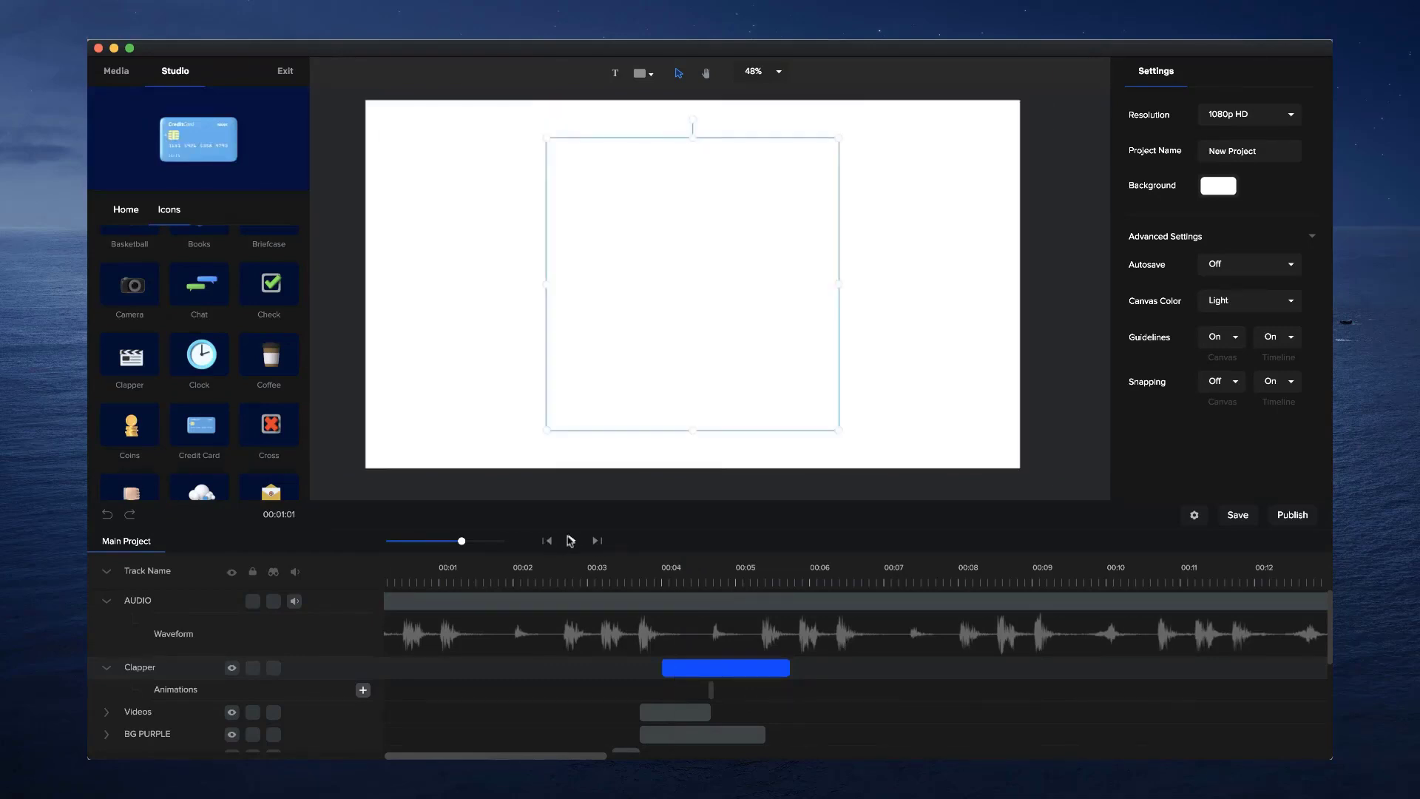
pyautogui.click(570, 541)
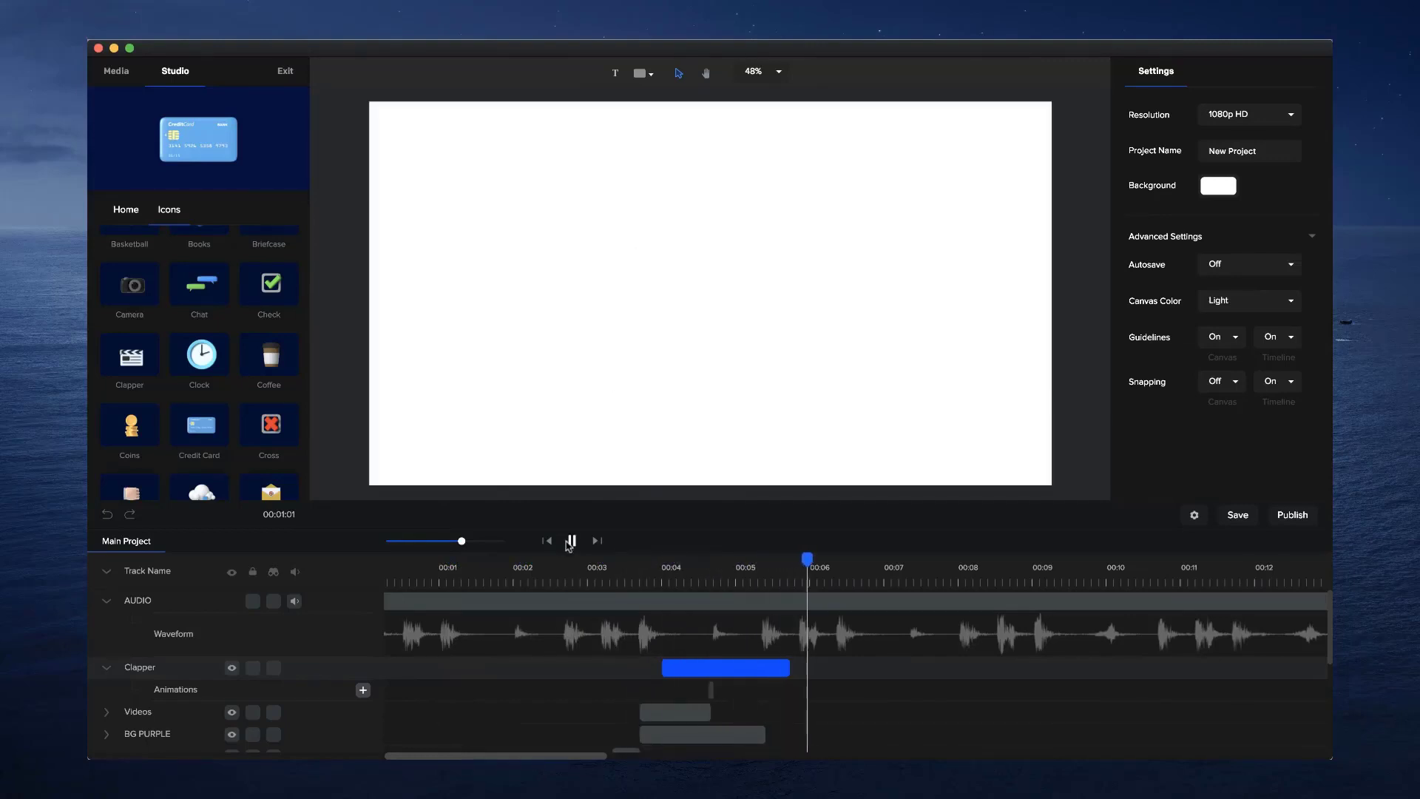
# Stop the project playback, watch the reference video preview.mp4 up to the word "take", skip back slightly and close it
pyautogui.click(571, 540)
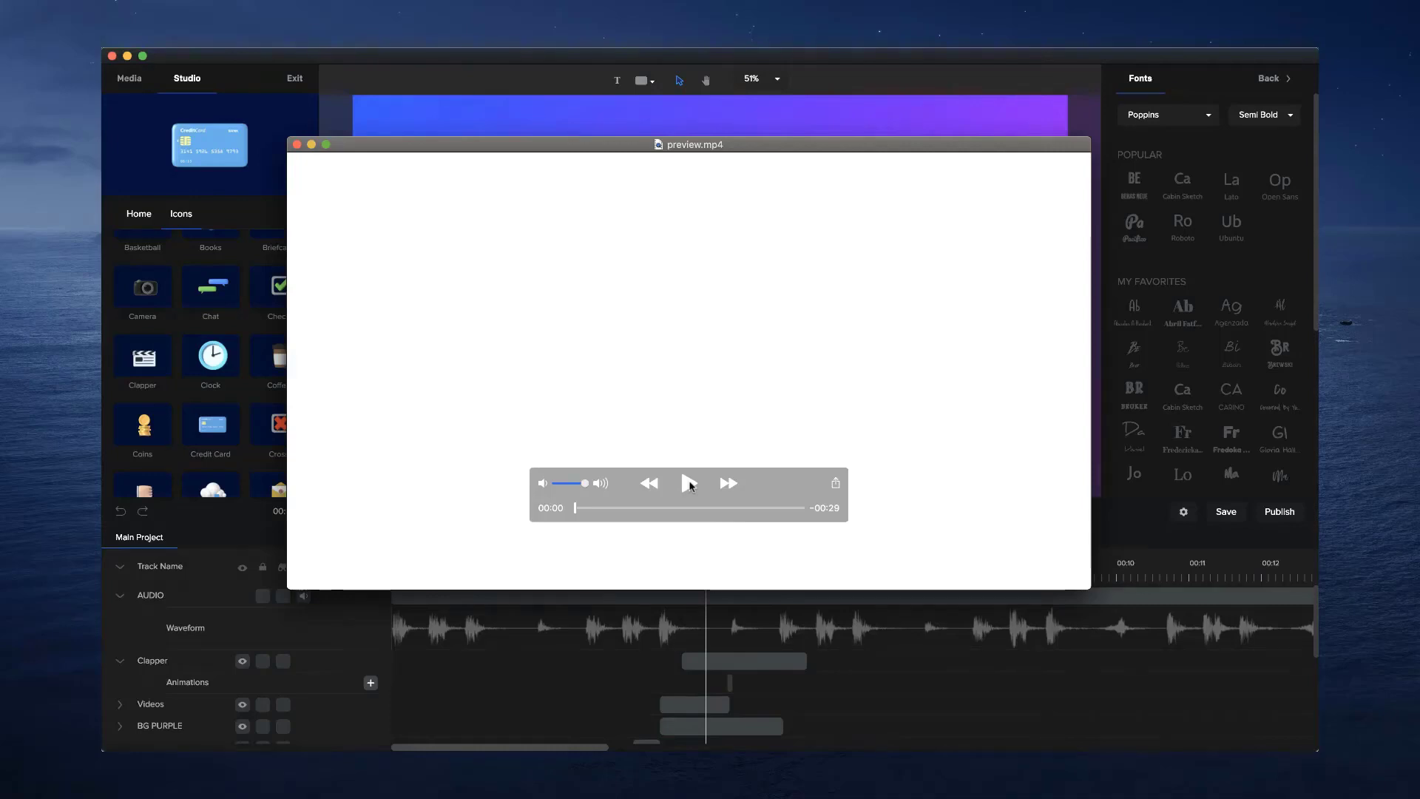
pyautogui.click(689, 484)
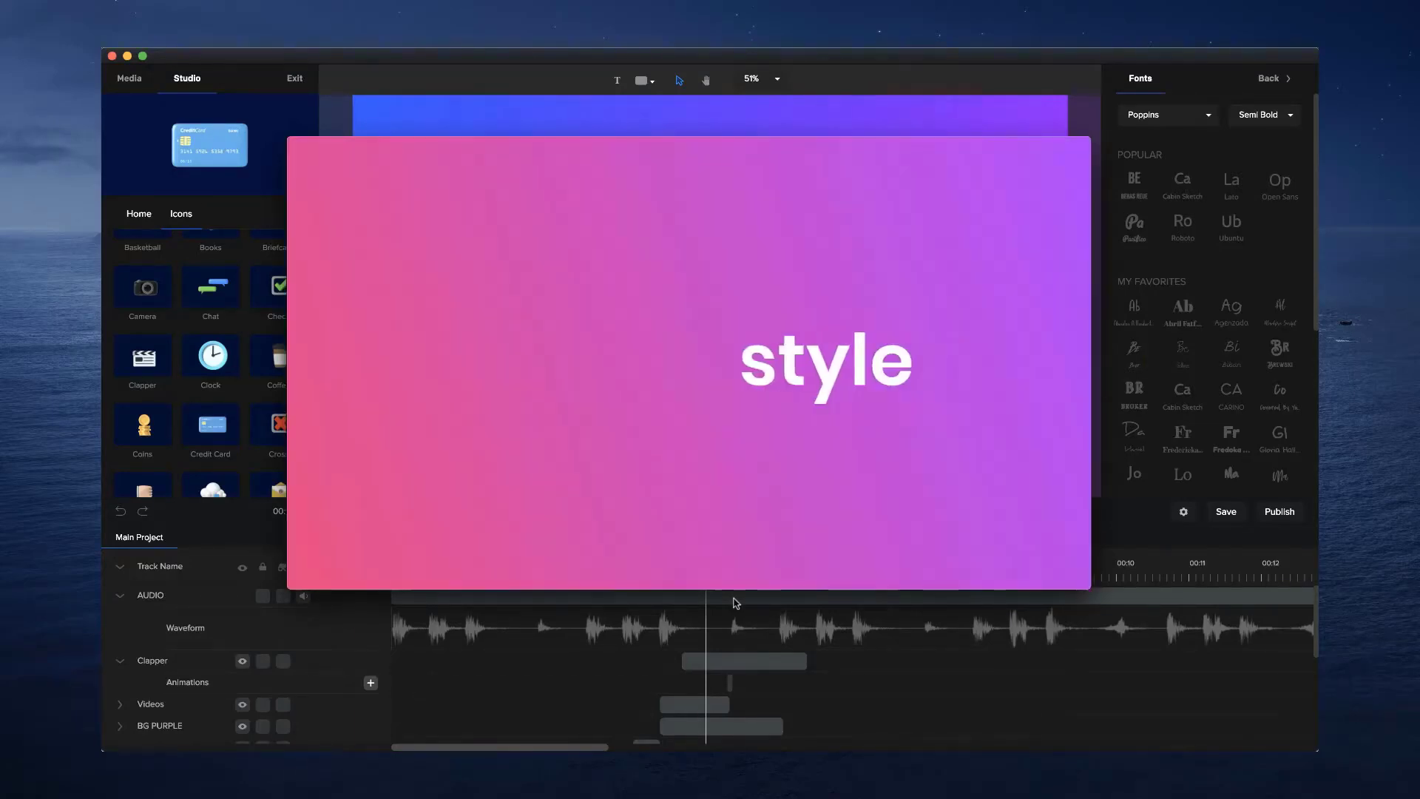
pyautogui.moveTo(732, 571)
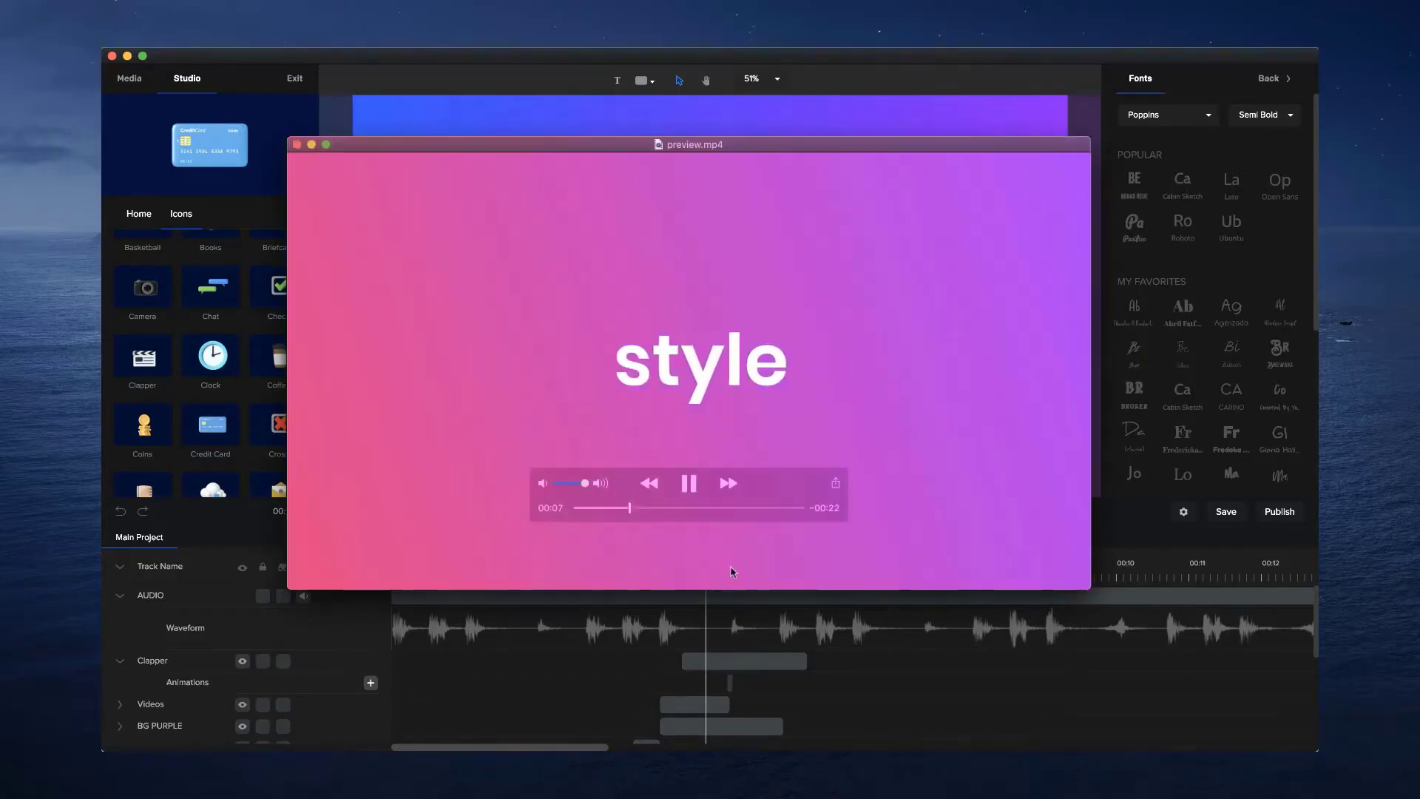
pyautogui.click(688, 483)
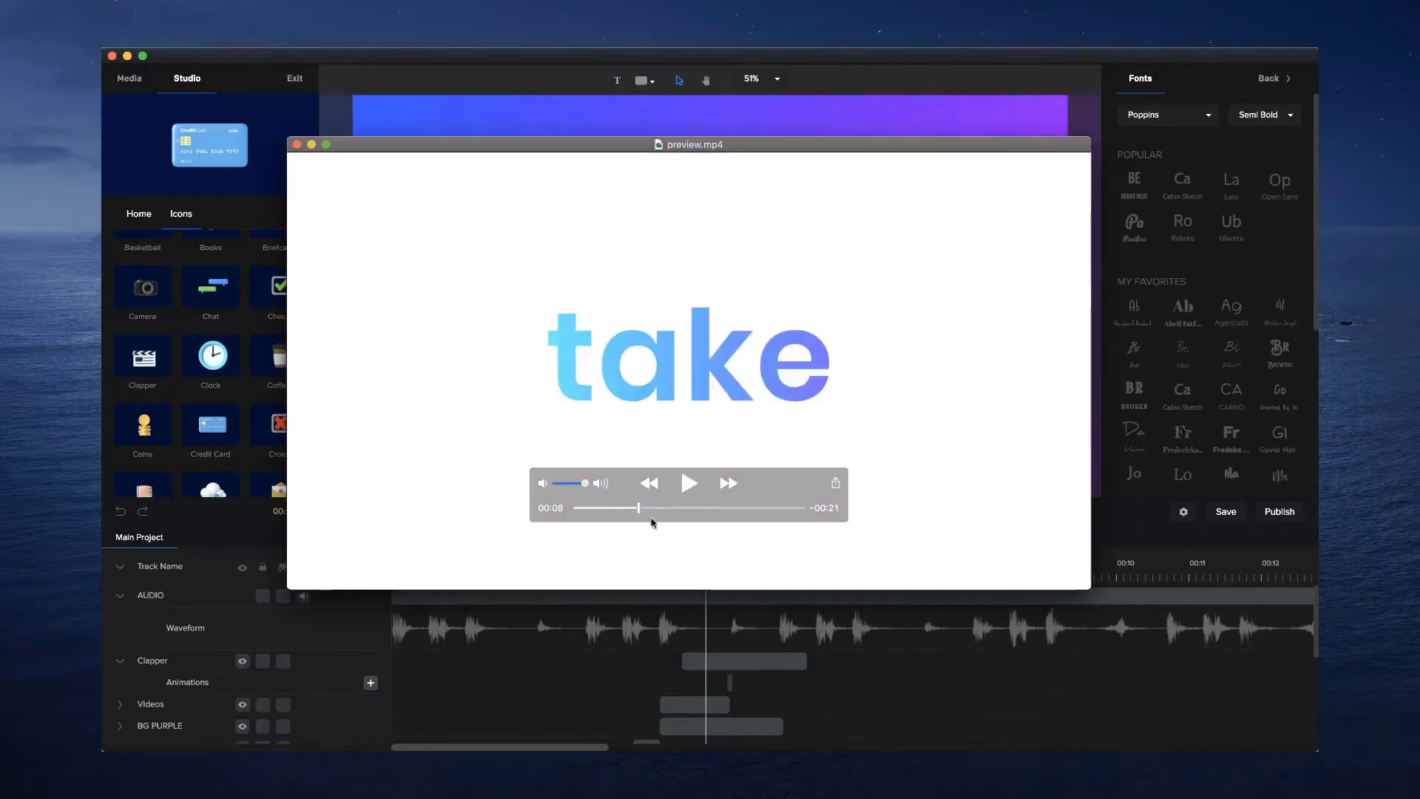
pyautogui.moveTo(638, 509); pyautogui.dragTo(618, 509)
pyautogui.press('super+w')
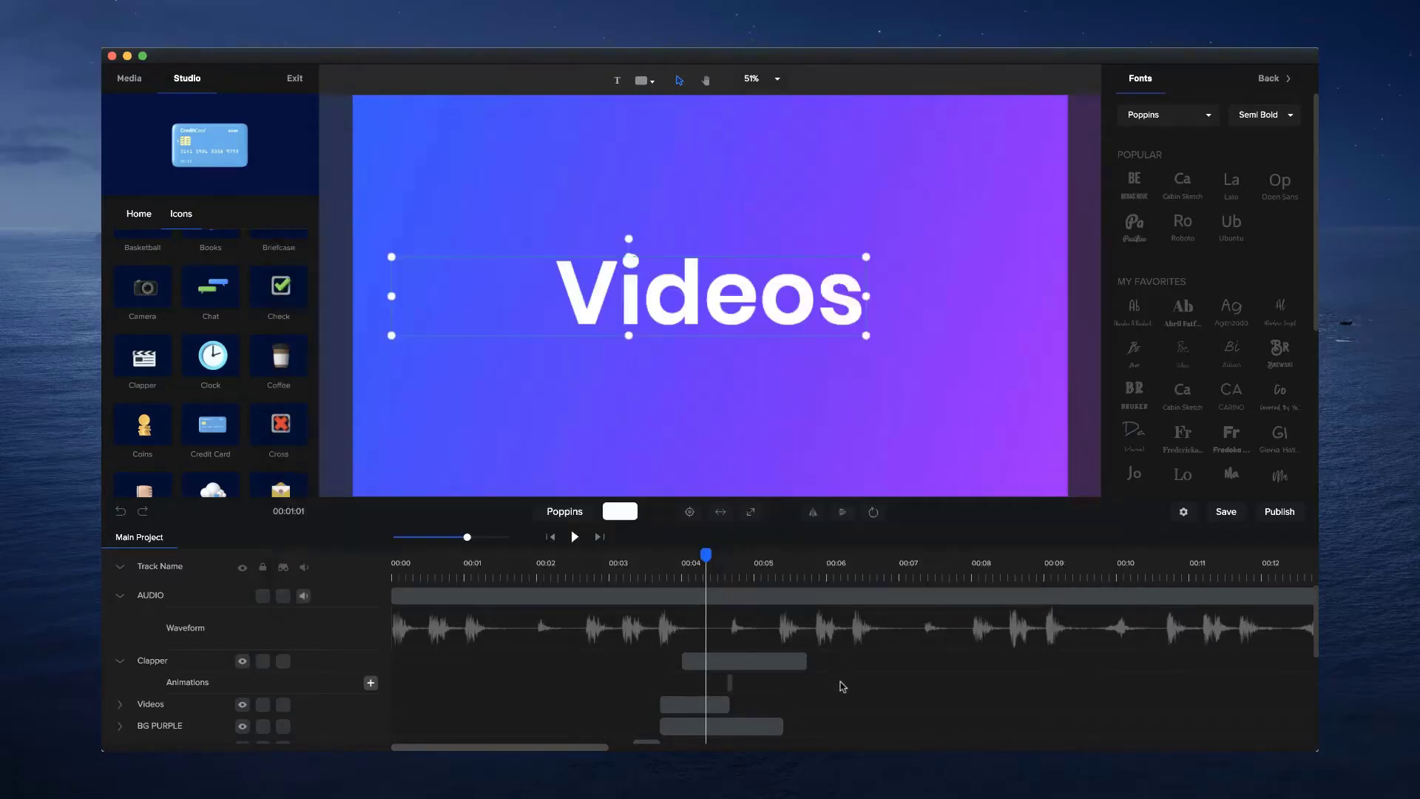
# Enlarge the Hello text at the start of the video to a scale of 174 and centre it on the canvas
pyautogui.moveTo(708, 551); pyautogui.dragTo(405, 547)
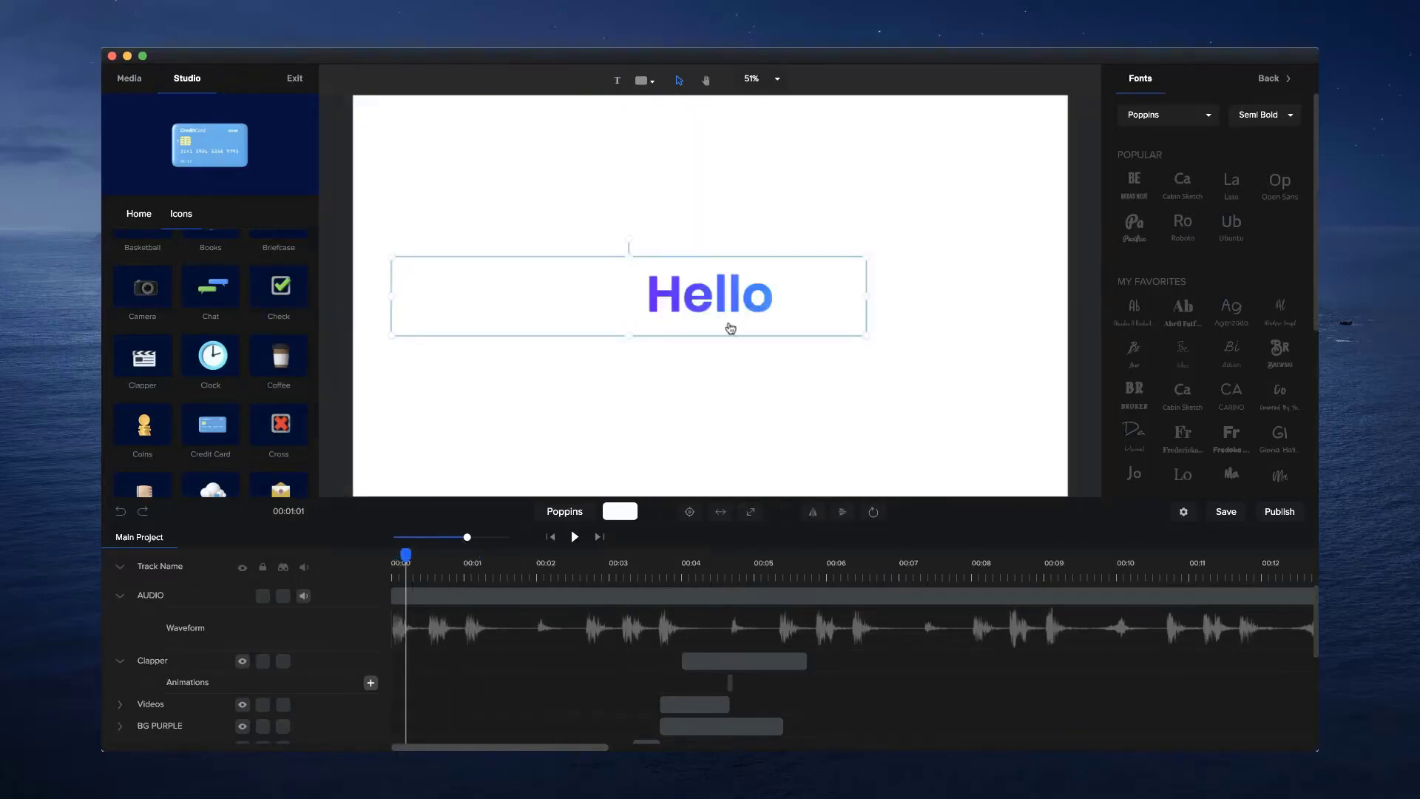
pyautogui.click(712, 302)
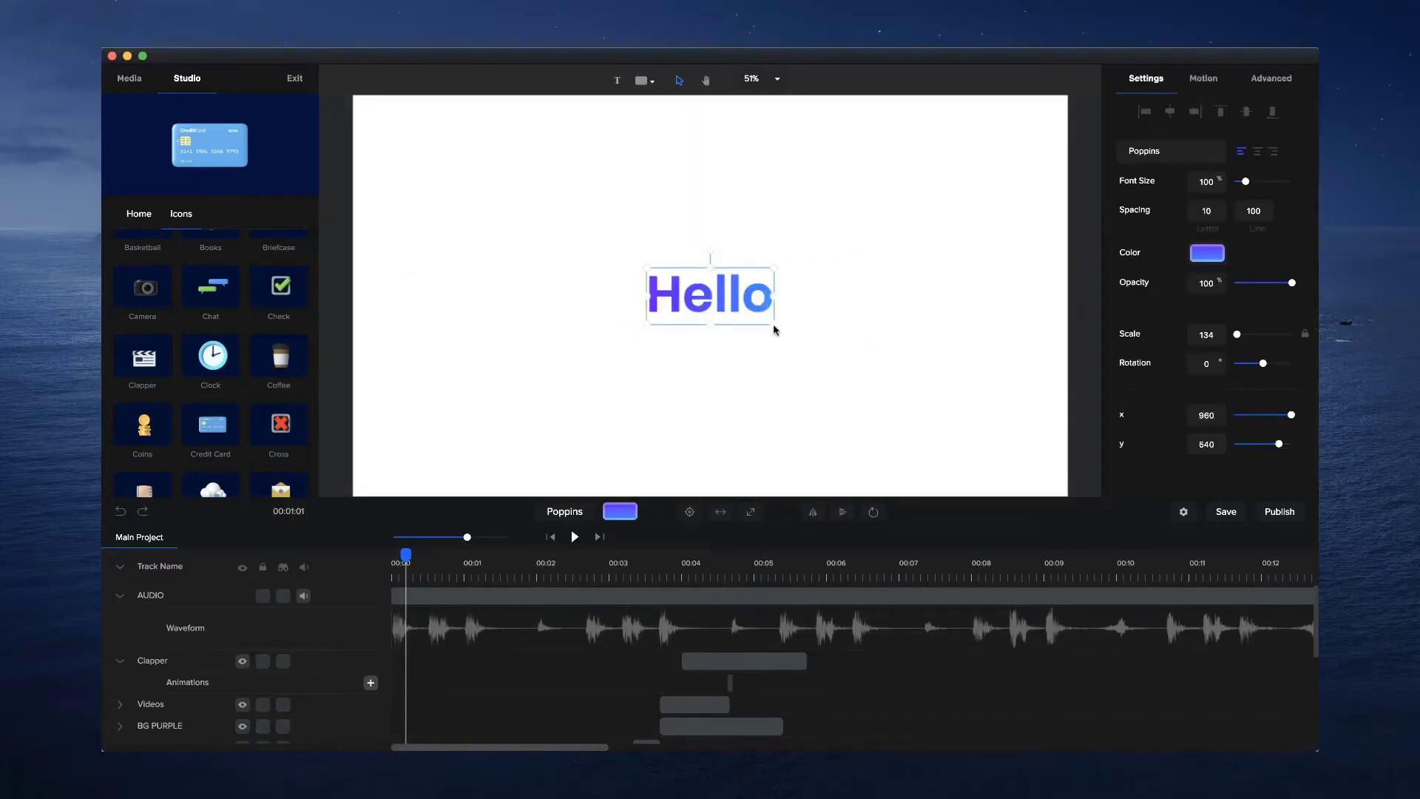
pyautogui.moveTo(774, 330); pyautogui.dragTo(813, 341)
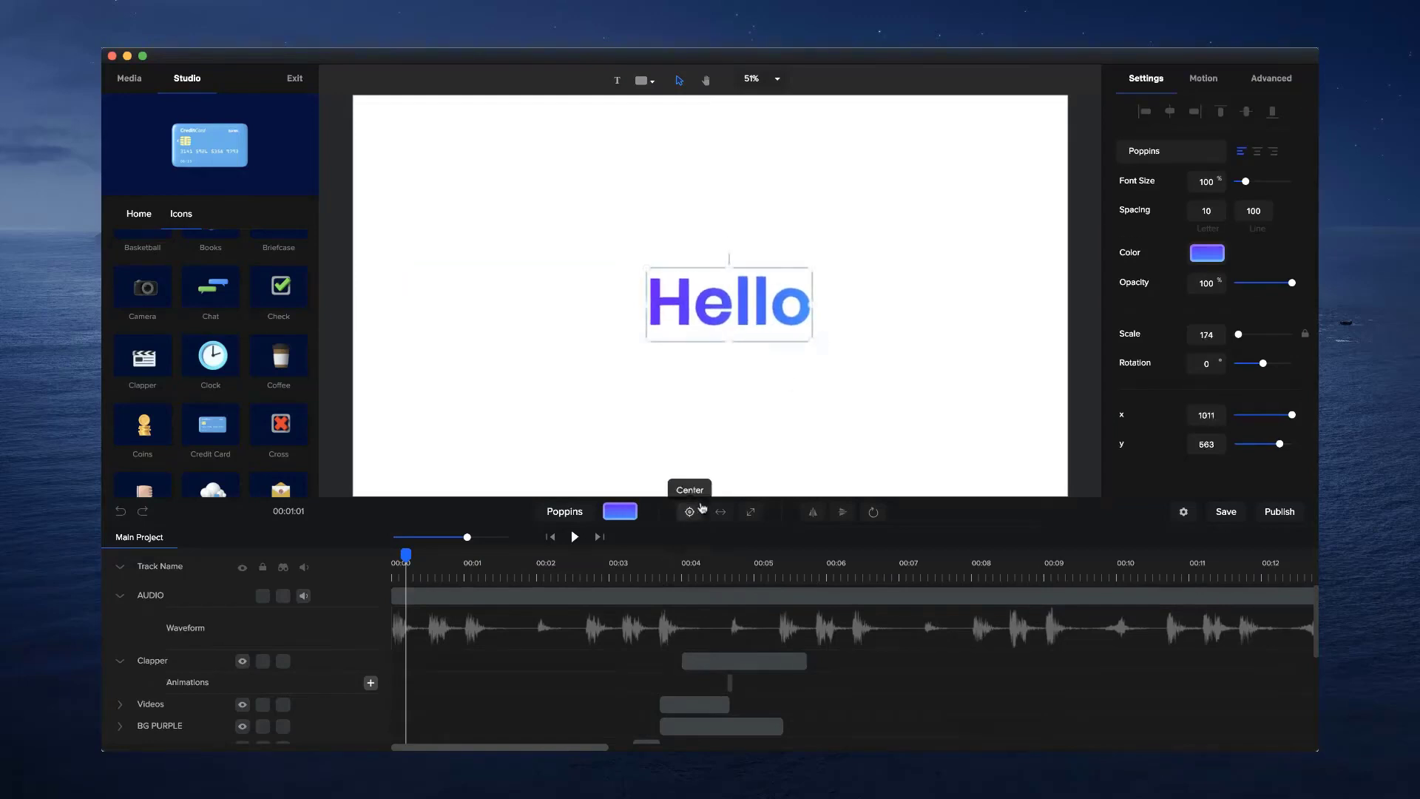
pyautogui.click(700, 509)
# Trim the ends of the Clapper and BG PURPLE clips to the audio beat just after 00:05
pyautogui.moveTo(405, 556); pyautogui.dragTo(464, 555)
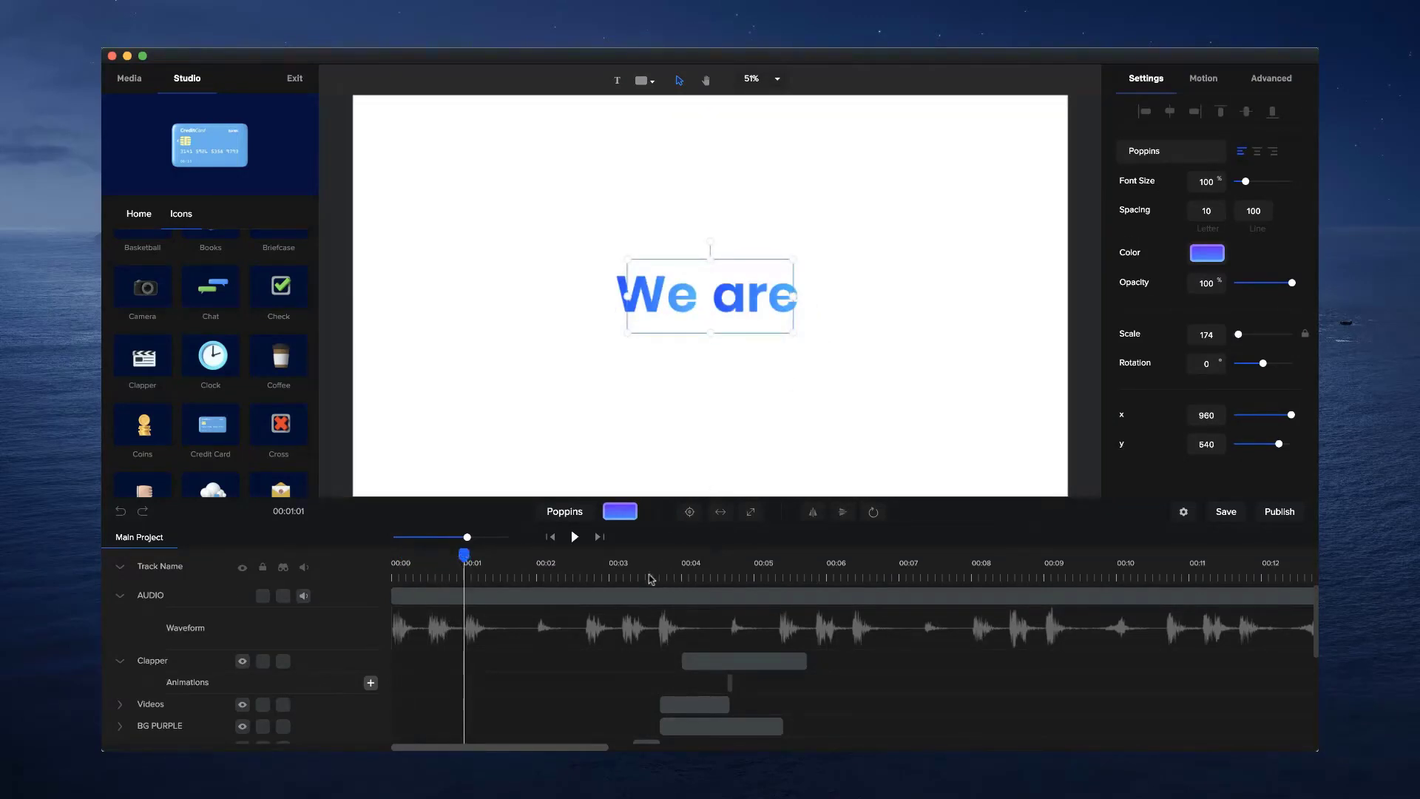
pyautogui.click(640, 555)
pyautogui.moveTo(642, 553); pyautogui.dragTo(779, 553)
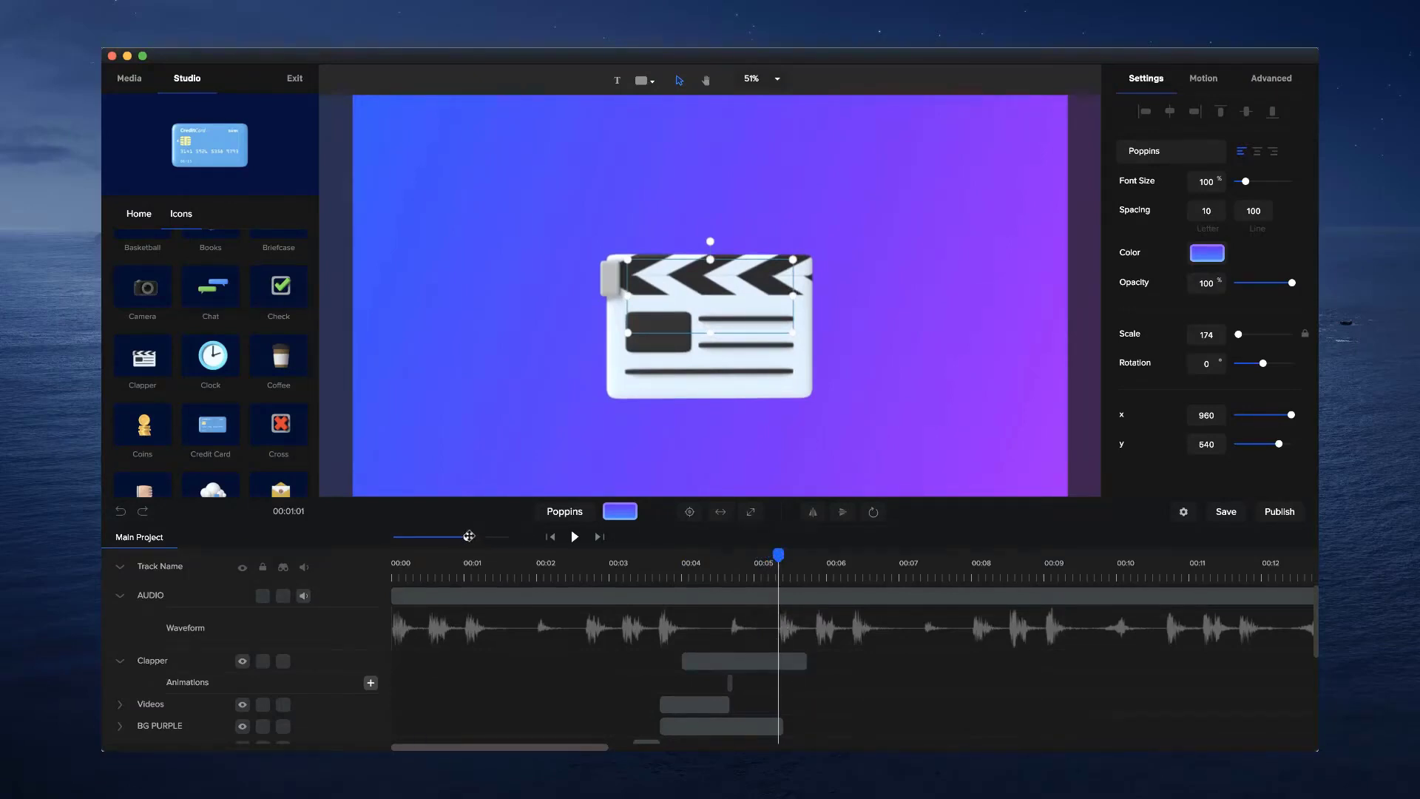
pyautogui.moveTo(469, 535); pyautogui.dragTo(486, 536)
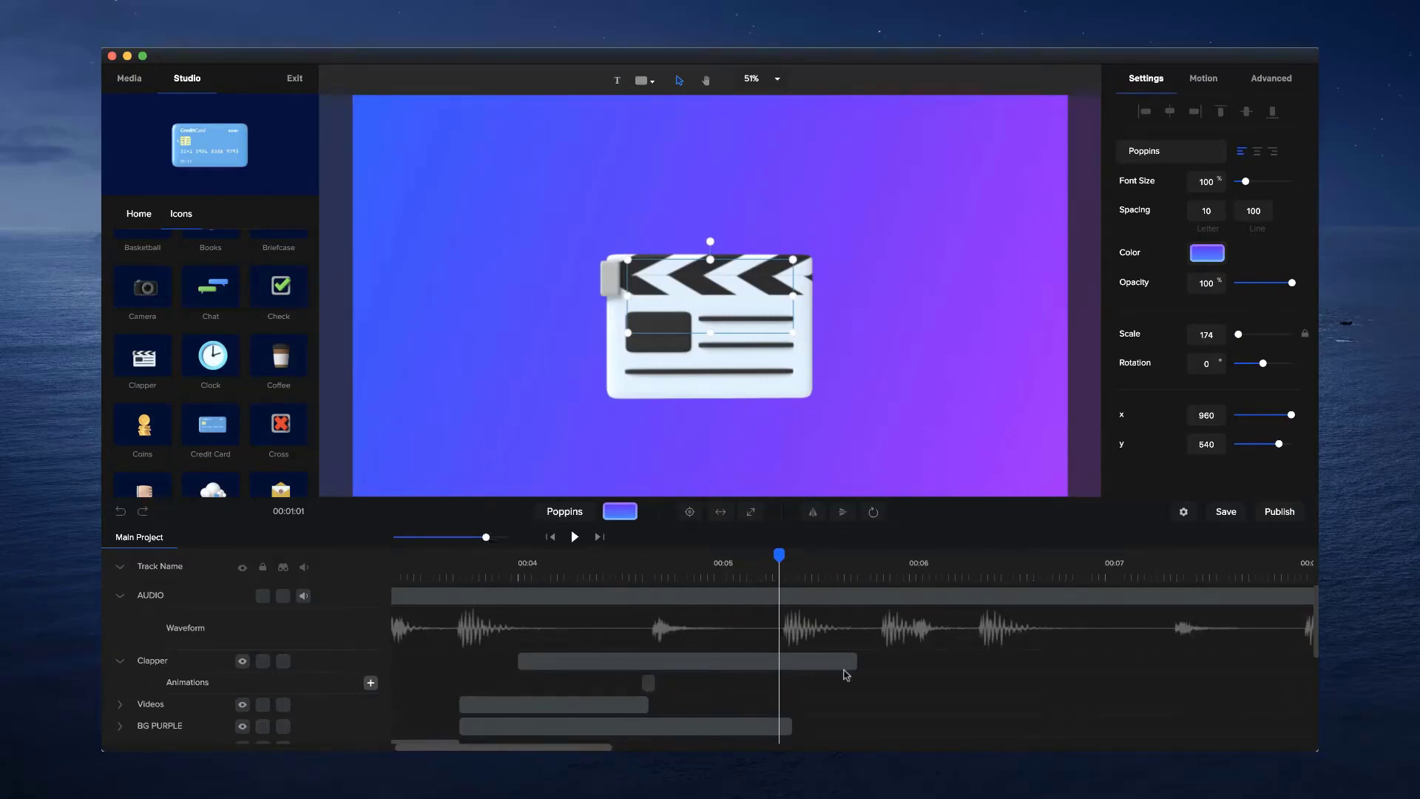
pyautogui.moveTo(856, 661); pyautogui.dragTo(791, 659)
pyautogui.moveTo(778, 556); pyautogui.dragTo(785, 556)
pyautogui.moveTo(486, 537); pyautogui.dragTo(509, 537)
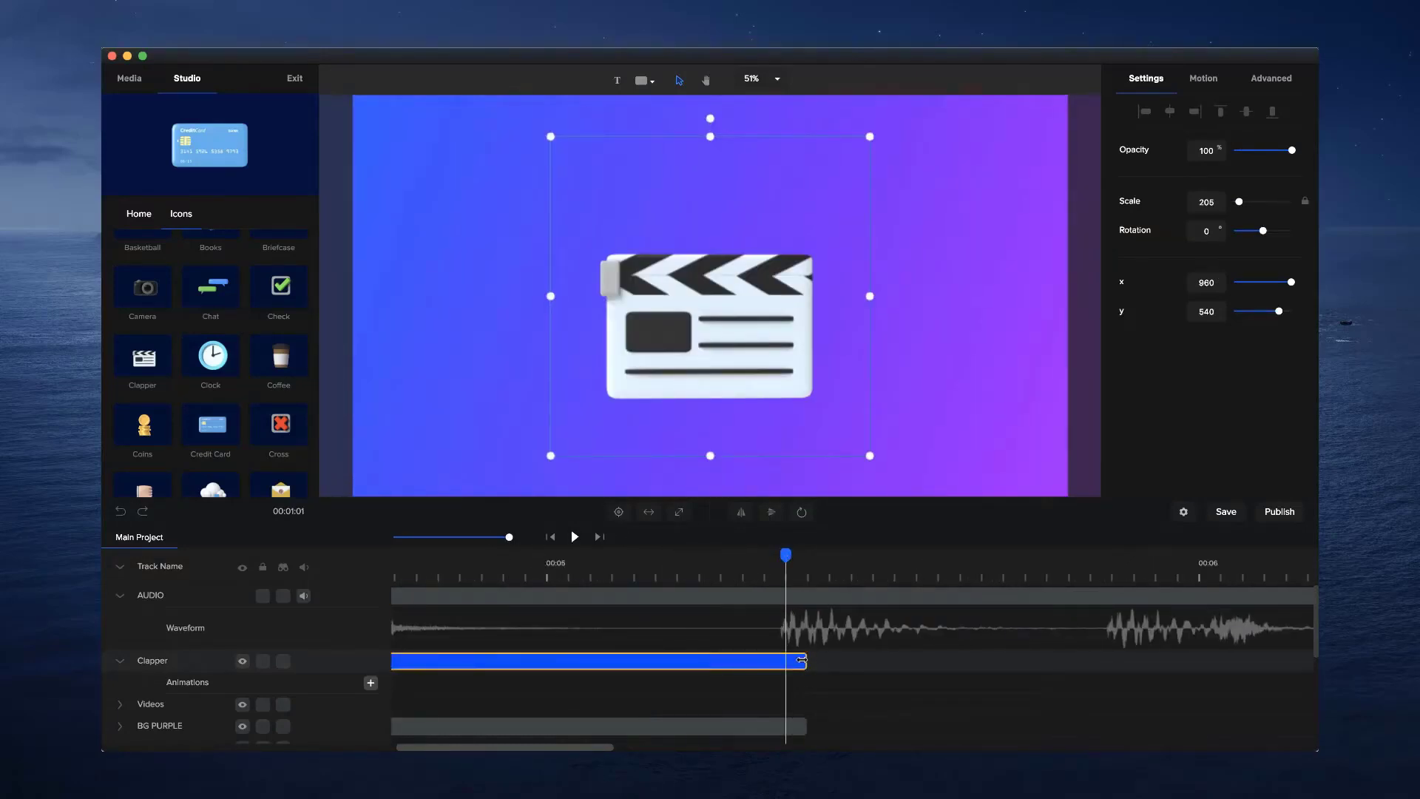
pyautogui.moveTo(807, 660); pyautogui.dragTo(789, 660)
pyautogui.moveTo(806, 725); pyautogui.dragTo(787, 724)
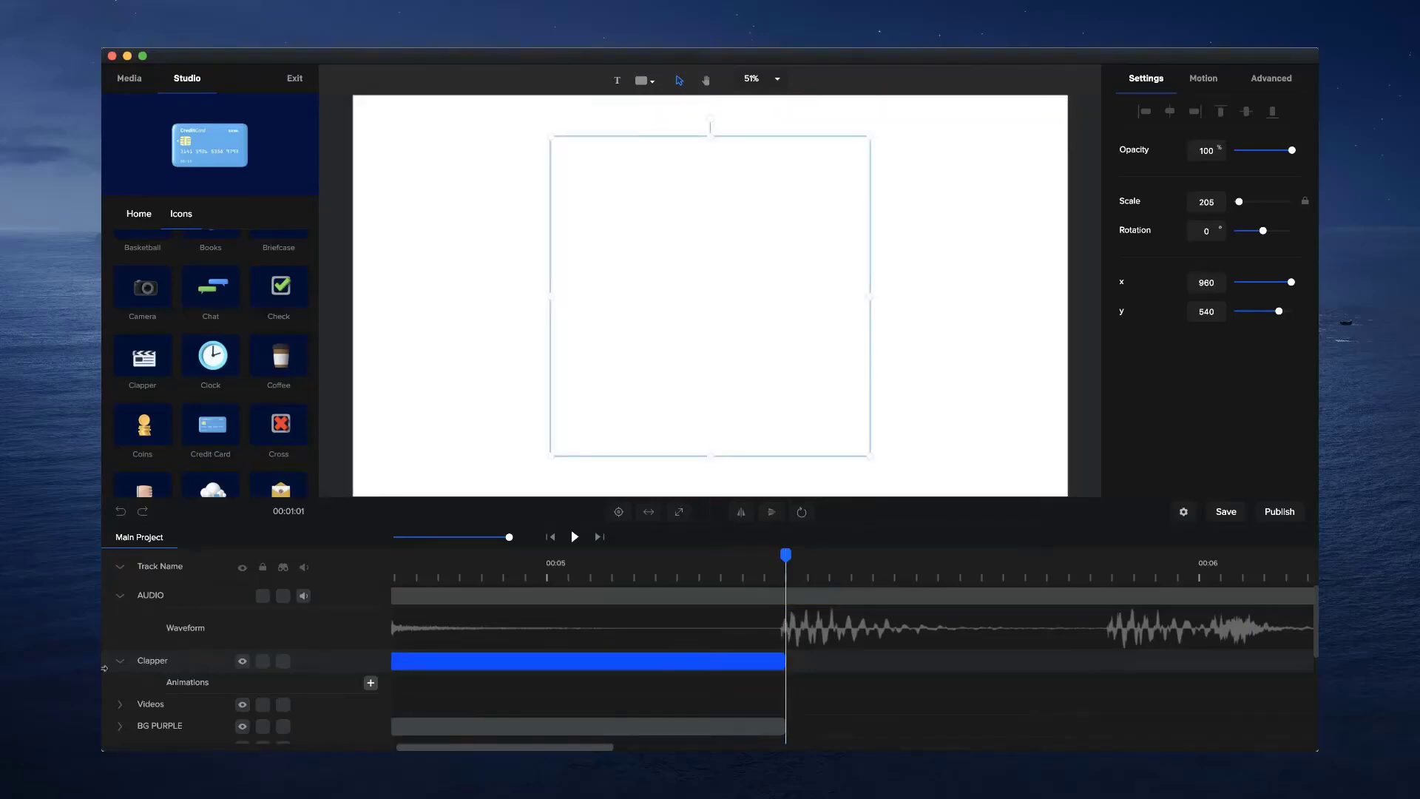
# Try to combine all text, shape and icon clips from Clapper down to Hello into one group, leaving out the AUDIO track
pyautogui.click(122, 664)
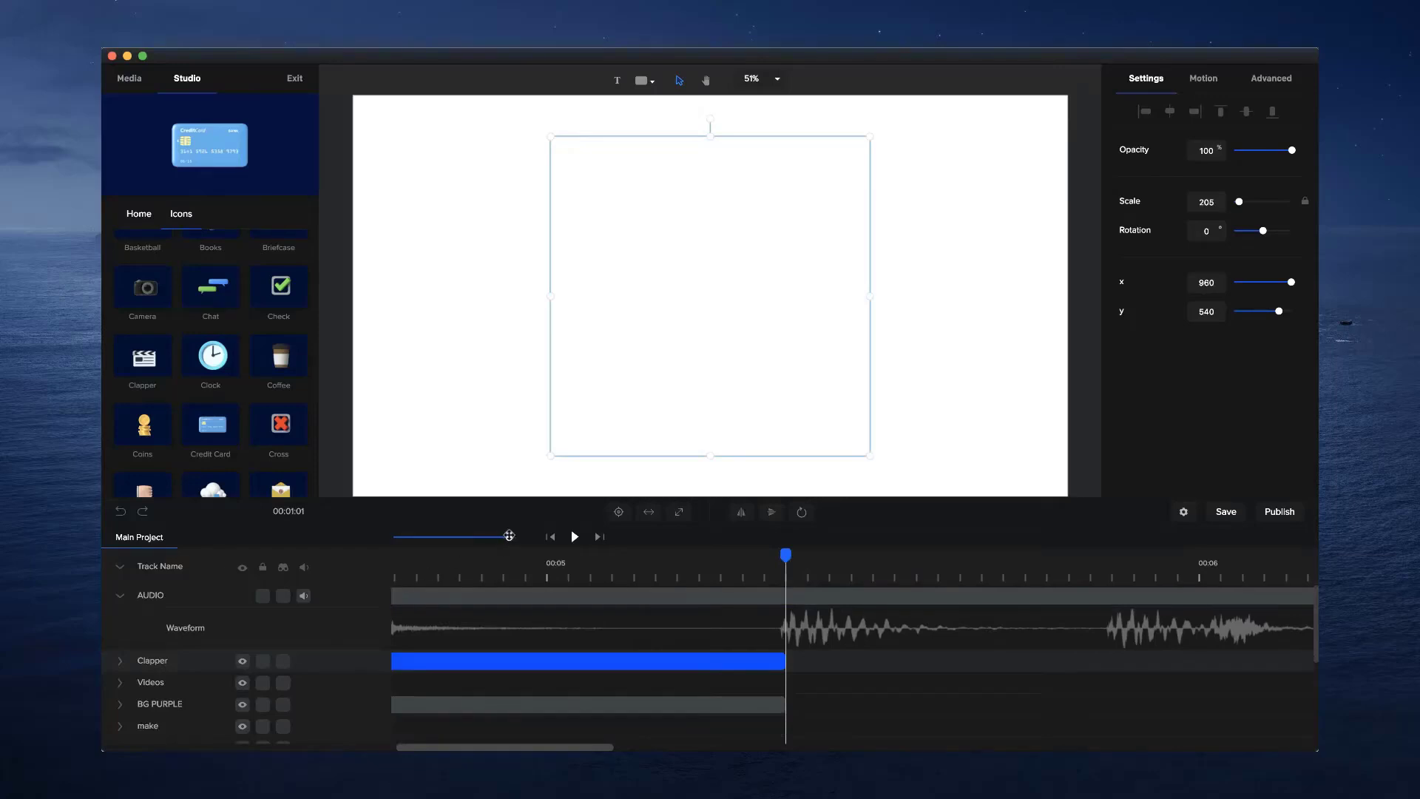
pyautogui.moveTo(506, 535); pyautogui.dragTo(470, 537)
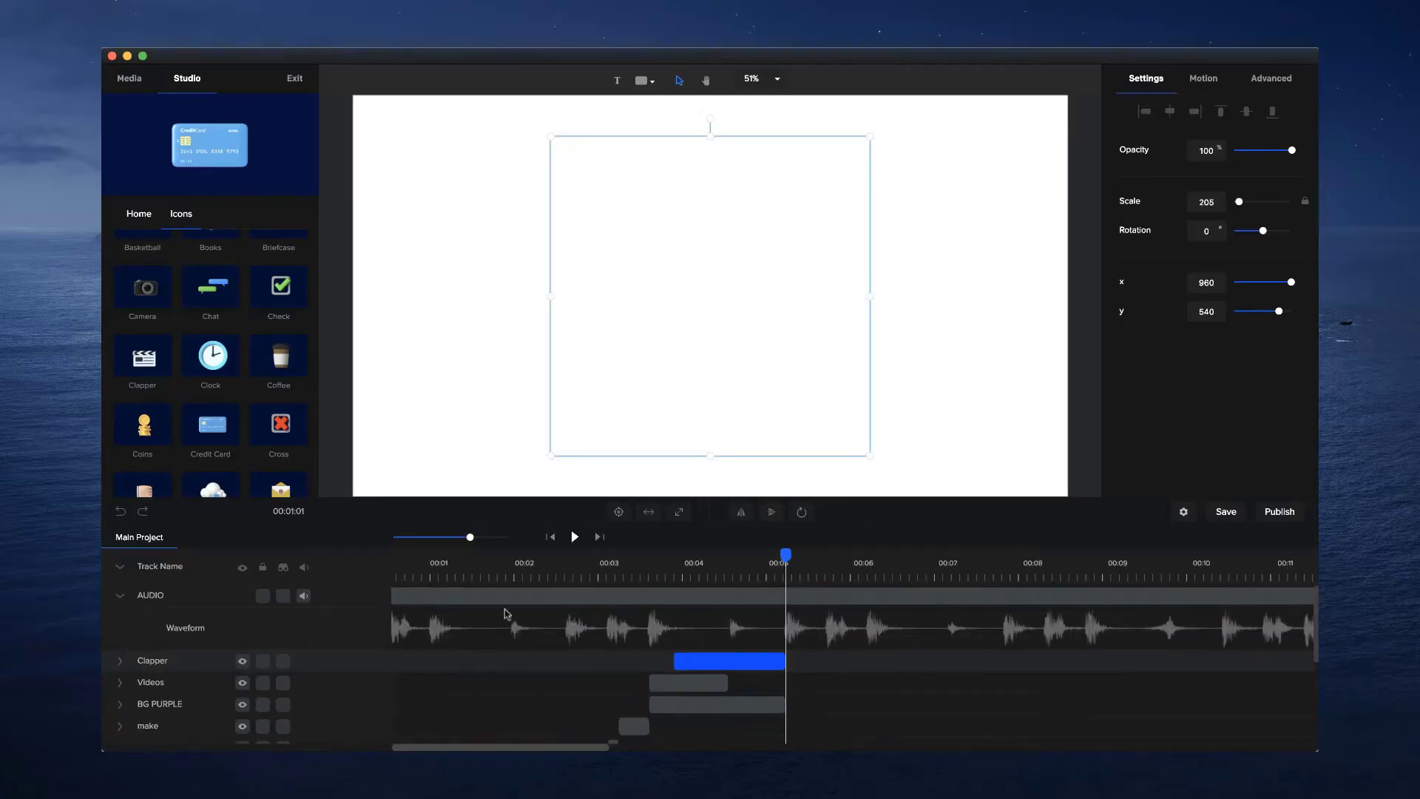
pyautogui.scroll(-2, 621, 744)
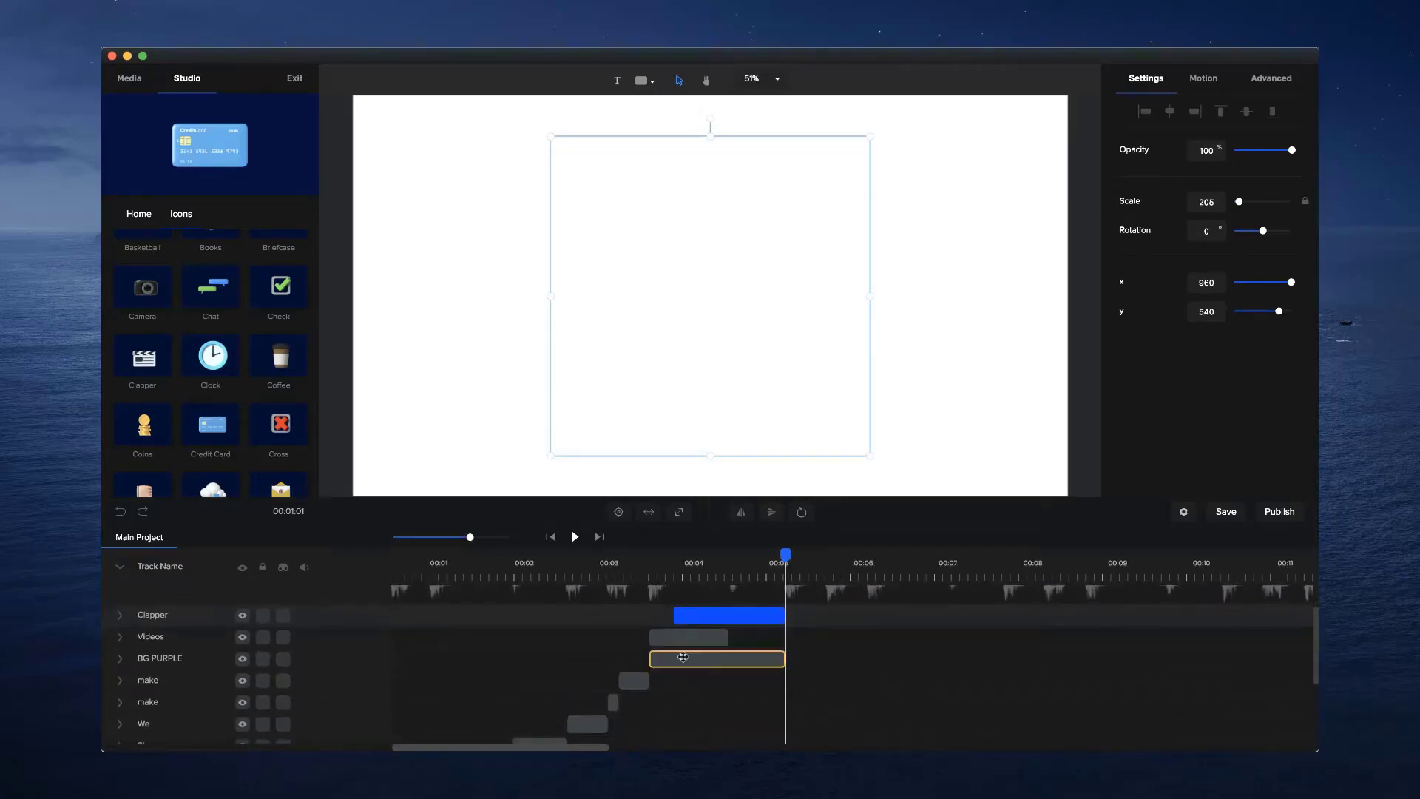
pyautogui.click(694, 637)
pyautogui.keyDown('shift'); pyautogui.click(694, 637); pyautogui.keyUp('shift')
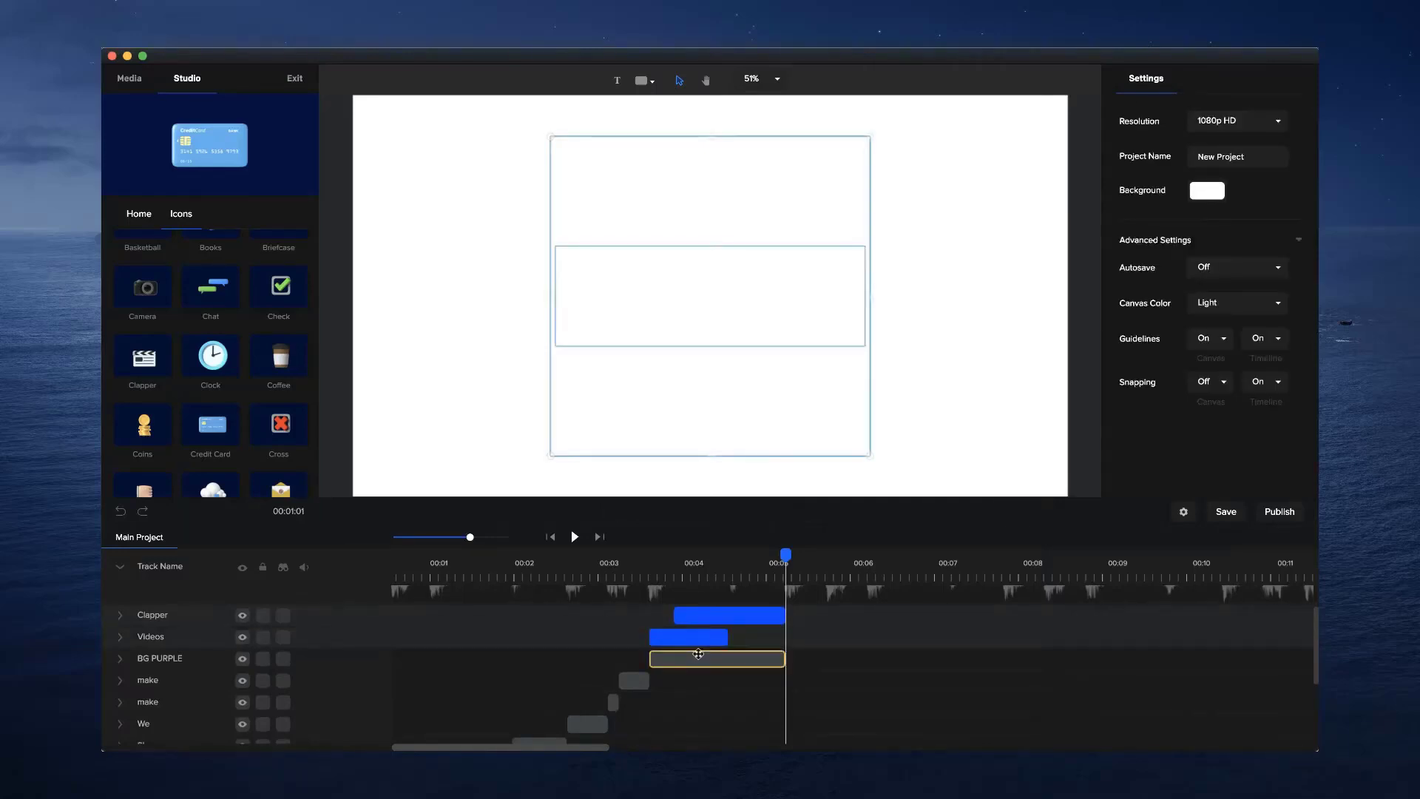
pyautogui.keyDown('shift'); pyautogui.click(669, 659); pyautogui.keyUp('shift')
pyautogui.keyDown('shift'); pyautogui.click(637, 680); pyautogui.keyUp('shift')
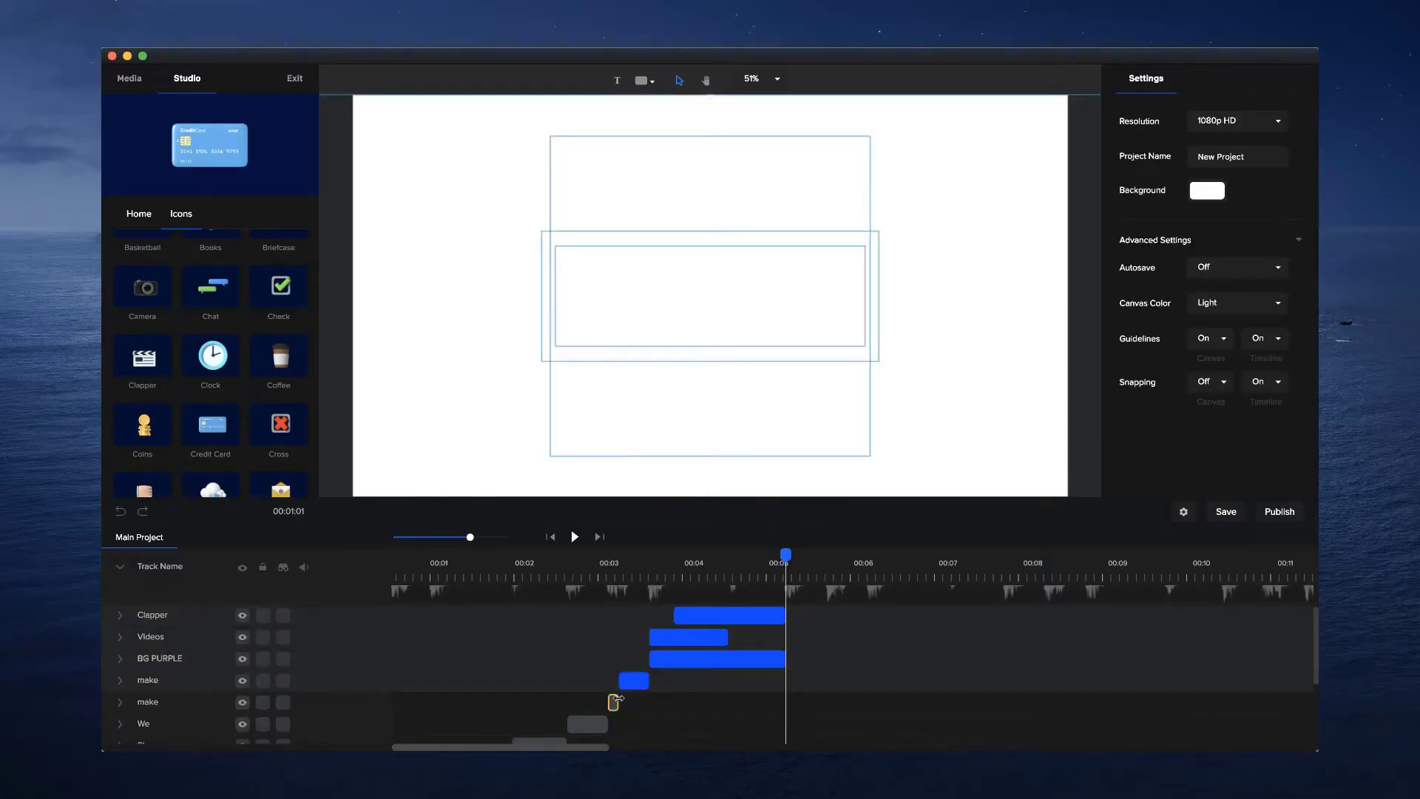
pyautogui.keyDown('shift'); pyautogui.click(613, 702); pyautogui.keyUp('shift')
pyautogui.keyDown('shift'); pyautogui.click(591, 722); pyautogui.keyUp('shift')
pyautogui.scroll(-5, 592, 720)
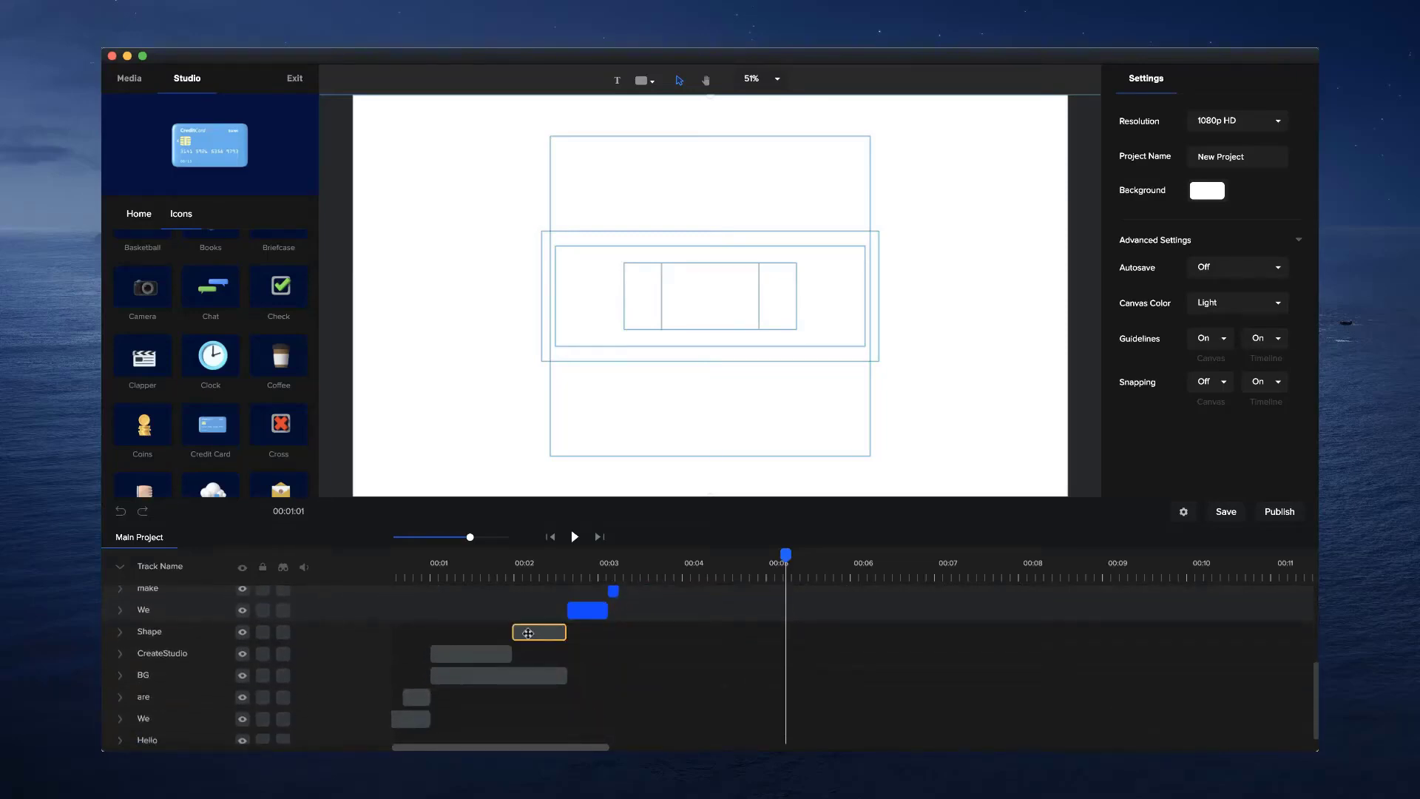
pyautogui.keyDown('shift'); pyautogui.click(553, 631); pyautogui.keyUp('shift')
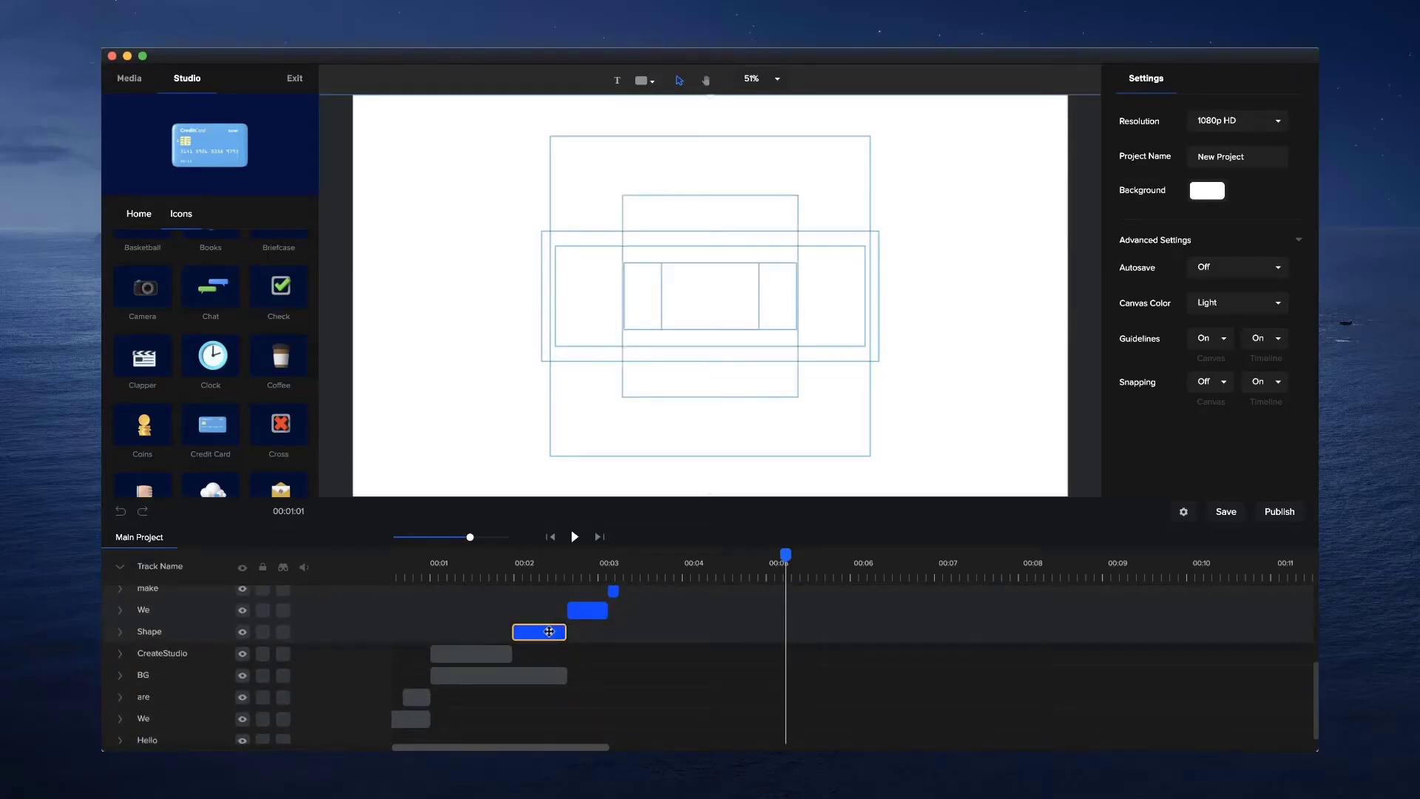
pyautogui.keyDown('shift'); pyautogui.click(474, 654); pyautogui.keyUp('shift')
pyautogui.keyDown('shift'); pyautogui.click(484, 674); pyautogui.keyUp('shift')
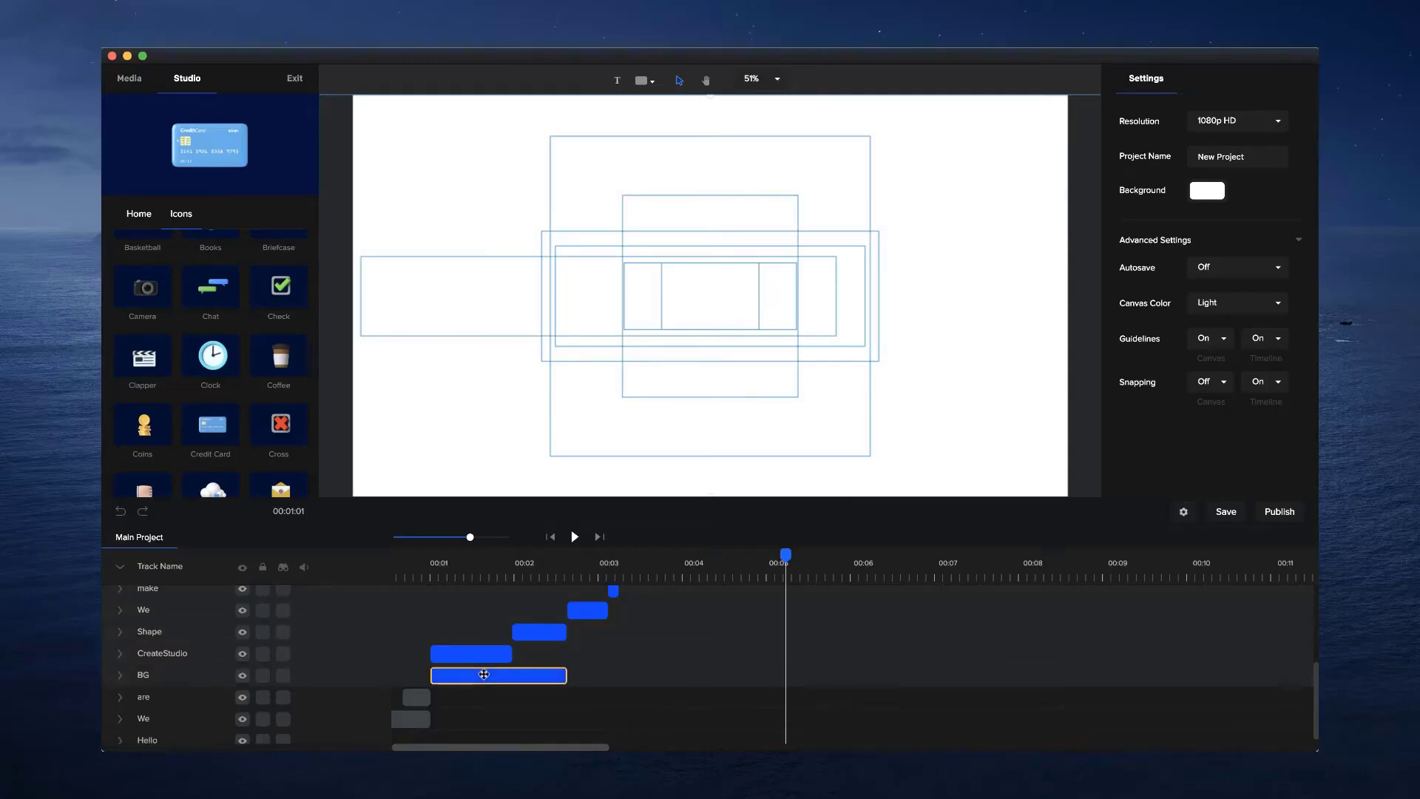
pyautogui.keyDown('shift'); pyautogui.click(414, 697); pyautogui.keyUp('shift')
pyautogui.keyDown('shift'); pyautogui.click(408, 717); pyautogui.keyUp('shift')
pyautogui.scroll(-1, 414, 718)
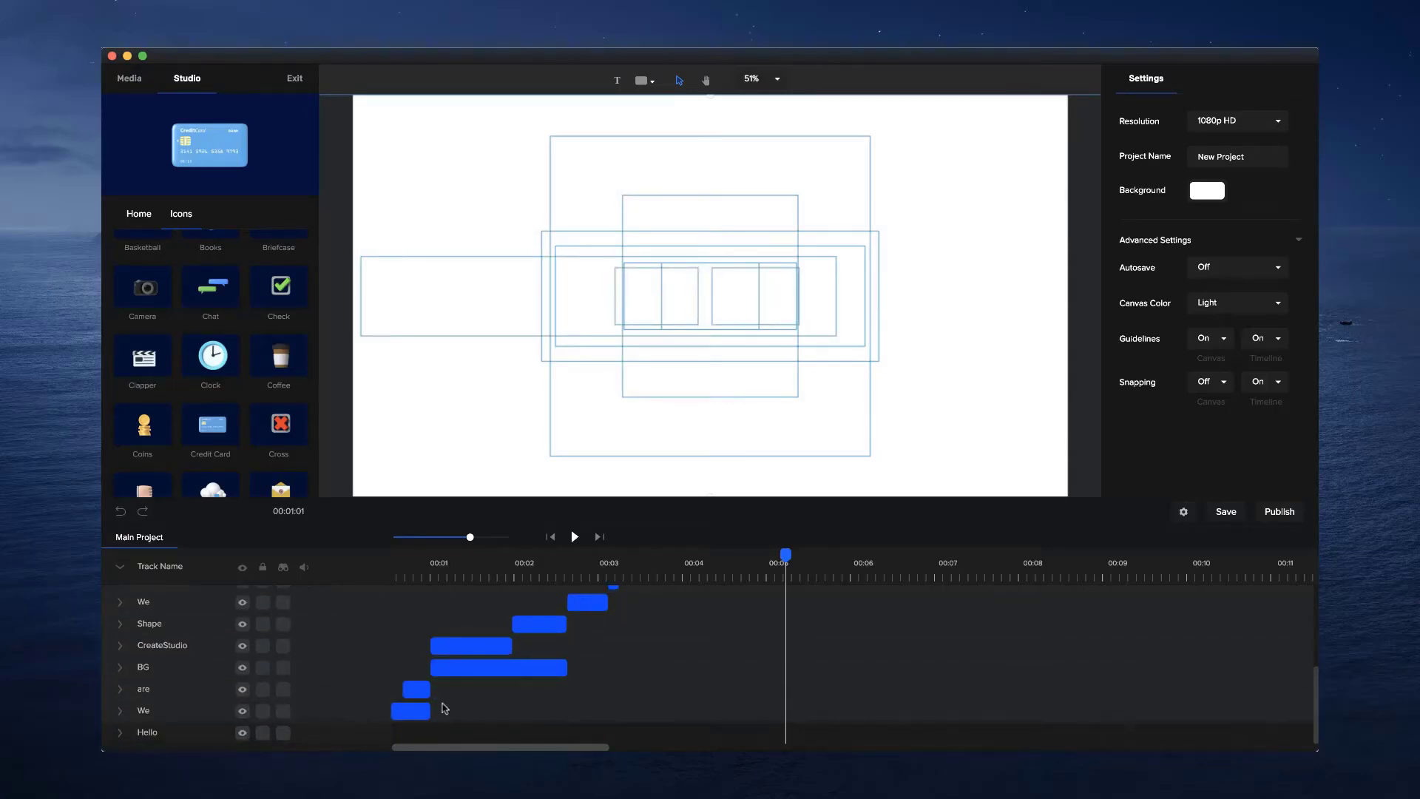
pyautogui.hscroll(-2, 398, 749)
pyautogui.keyDown('shift'); pyautogui.click(413, 733); pyautogui.keyUp('shift')
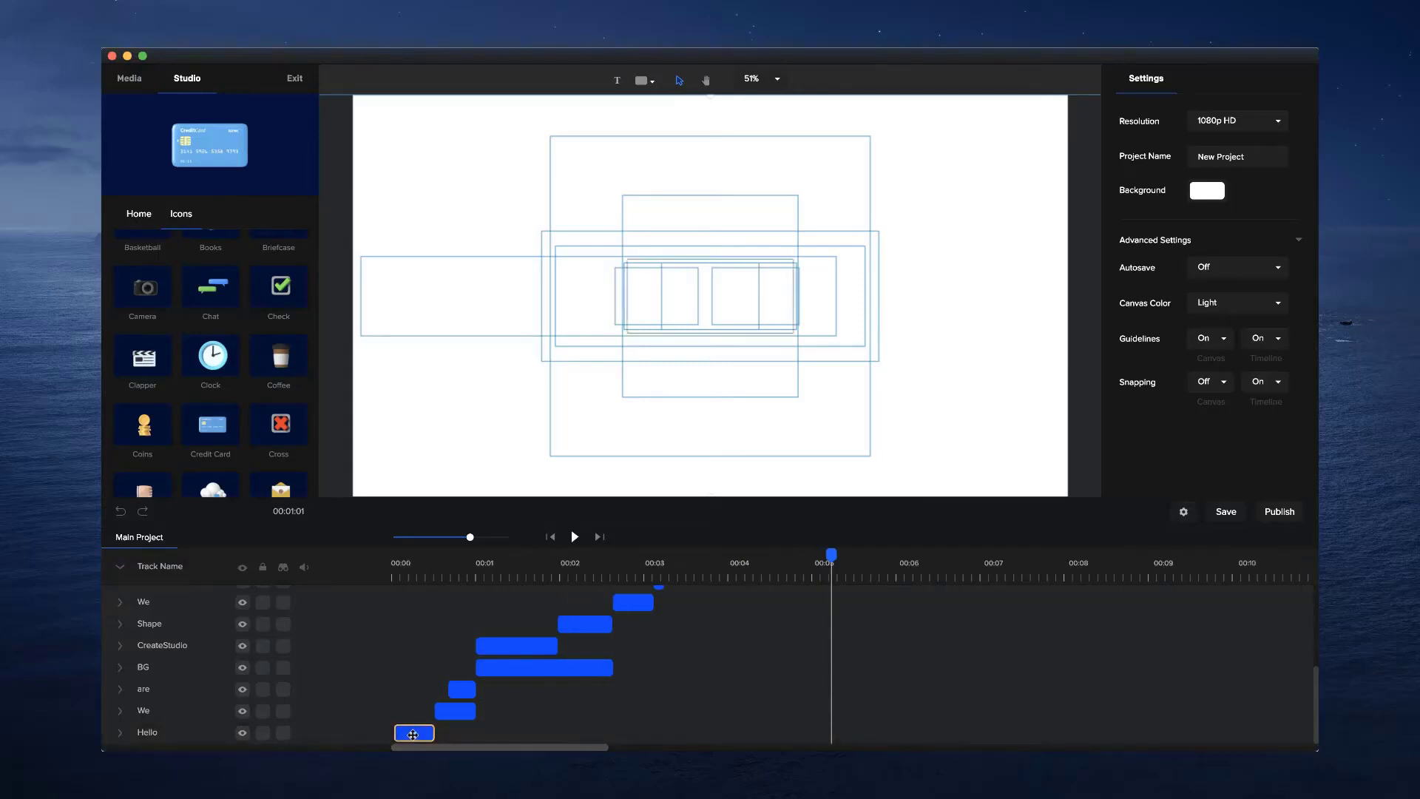
pyautogui.rightClick(416, 733)
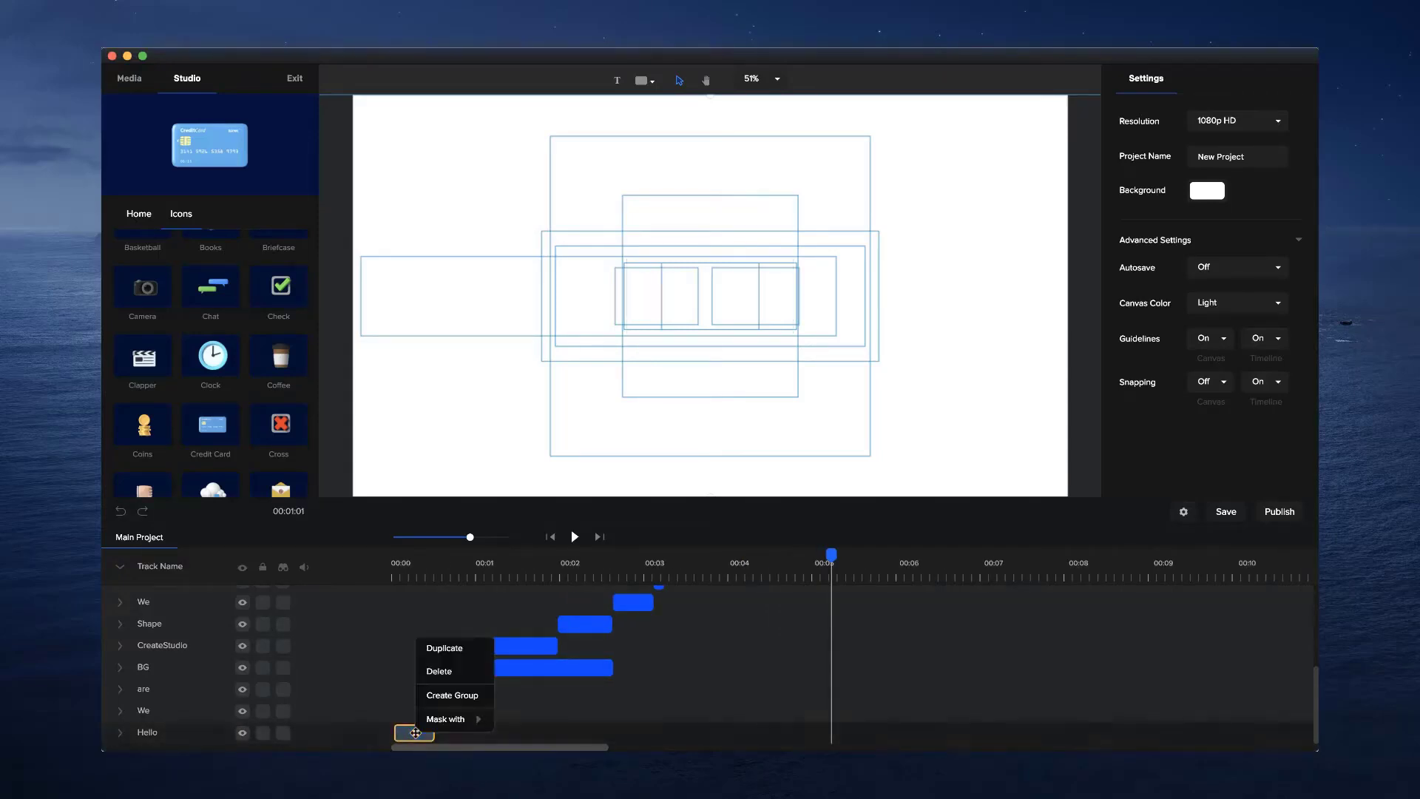
pyautogui.click(452, 696)
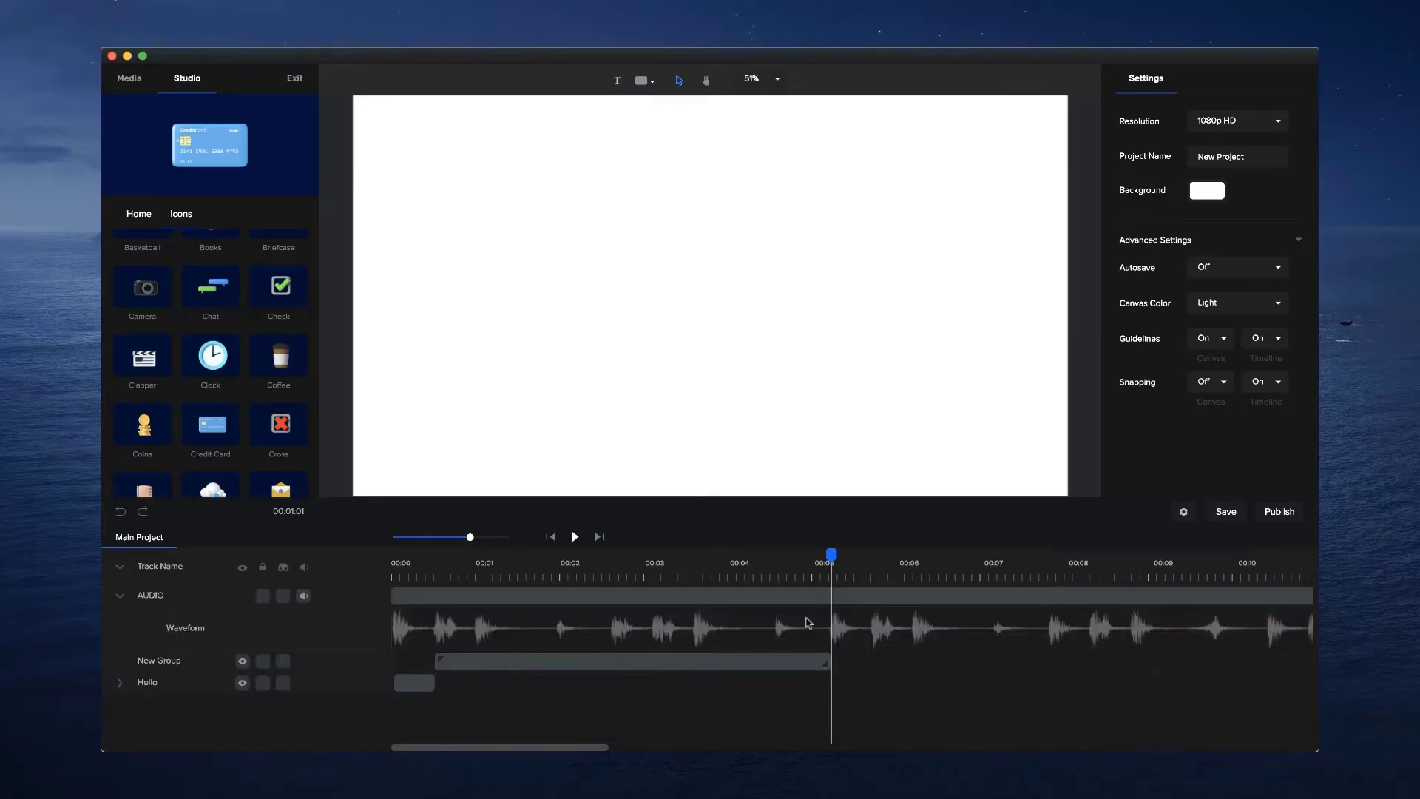
# Preview the grouped clips at about 00:03 and select New Group to examine what it contains
pyautogui.click(650, 569)
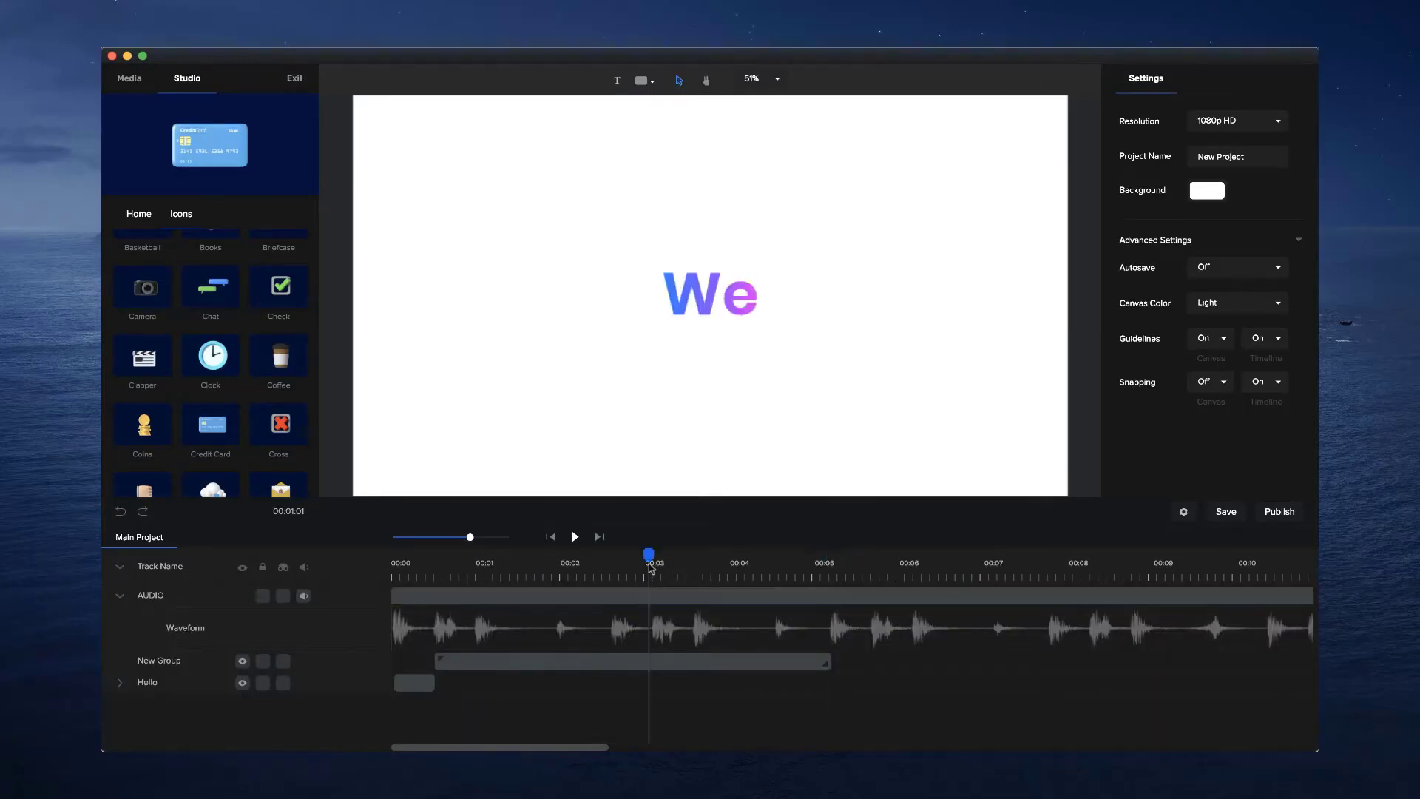
pyautogui.click(568, 661)
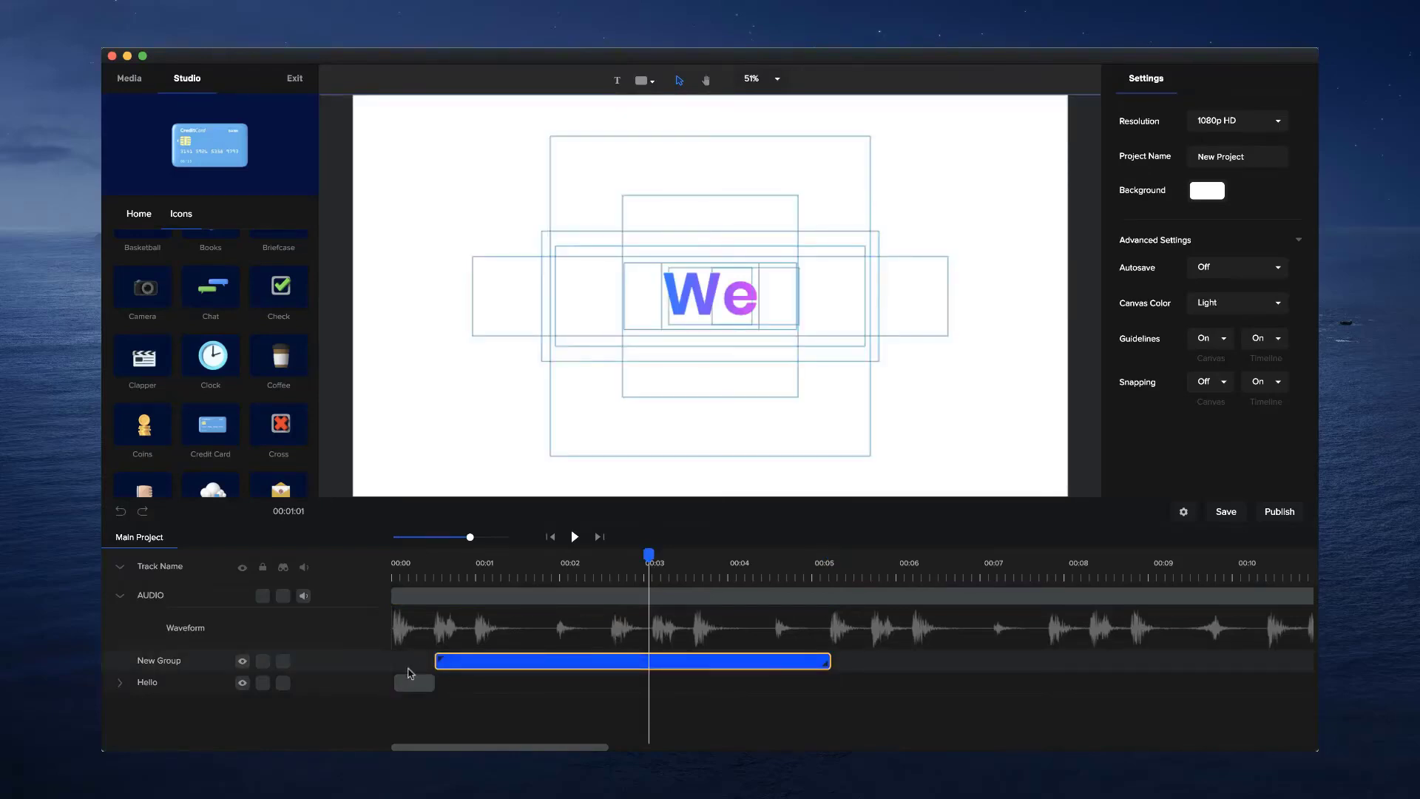
# Lock the New Group and Hello tracks and hide them from the timeline list
pyautogui.doubleClick(584, 661)
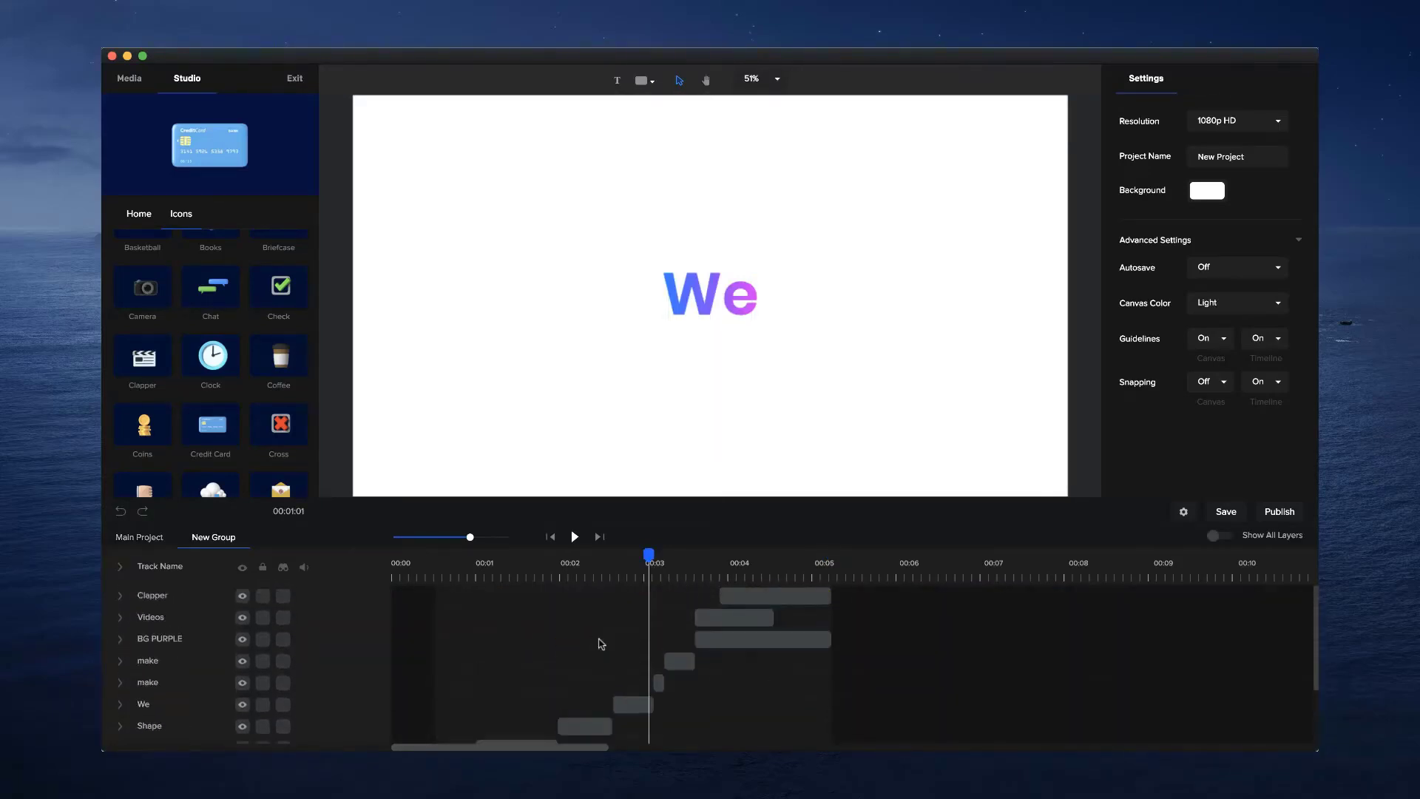
pyautogui.click(148, 538)
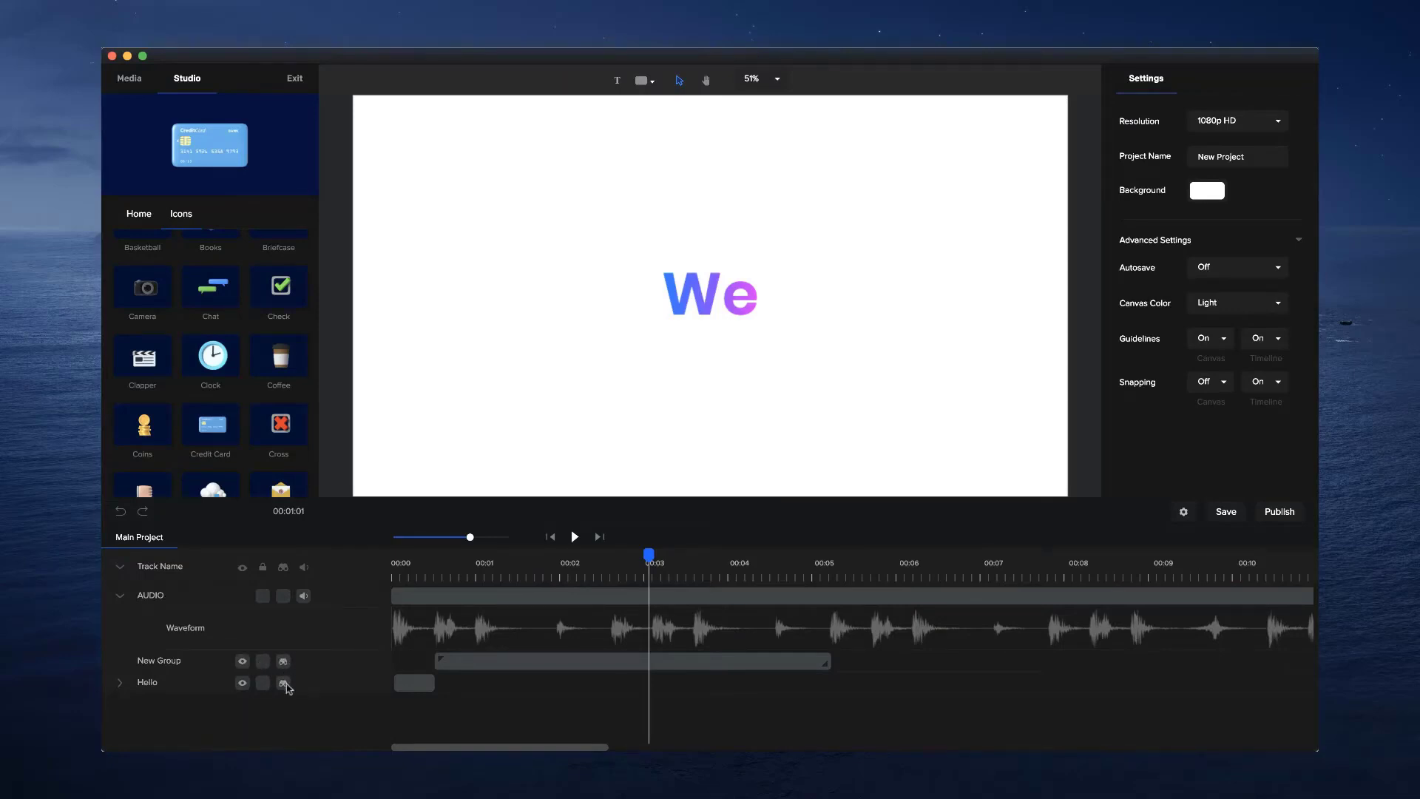
pyautogui.click(262, 661)
pyautogui.click(263, 683)
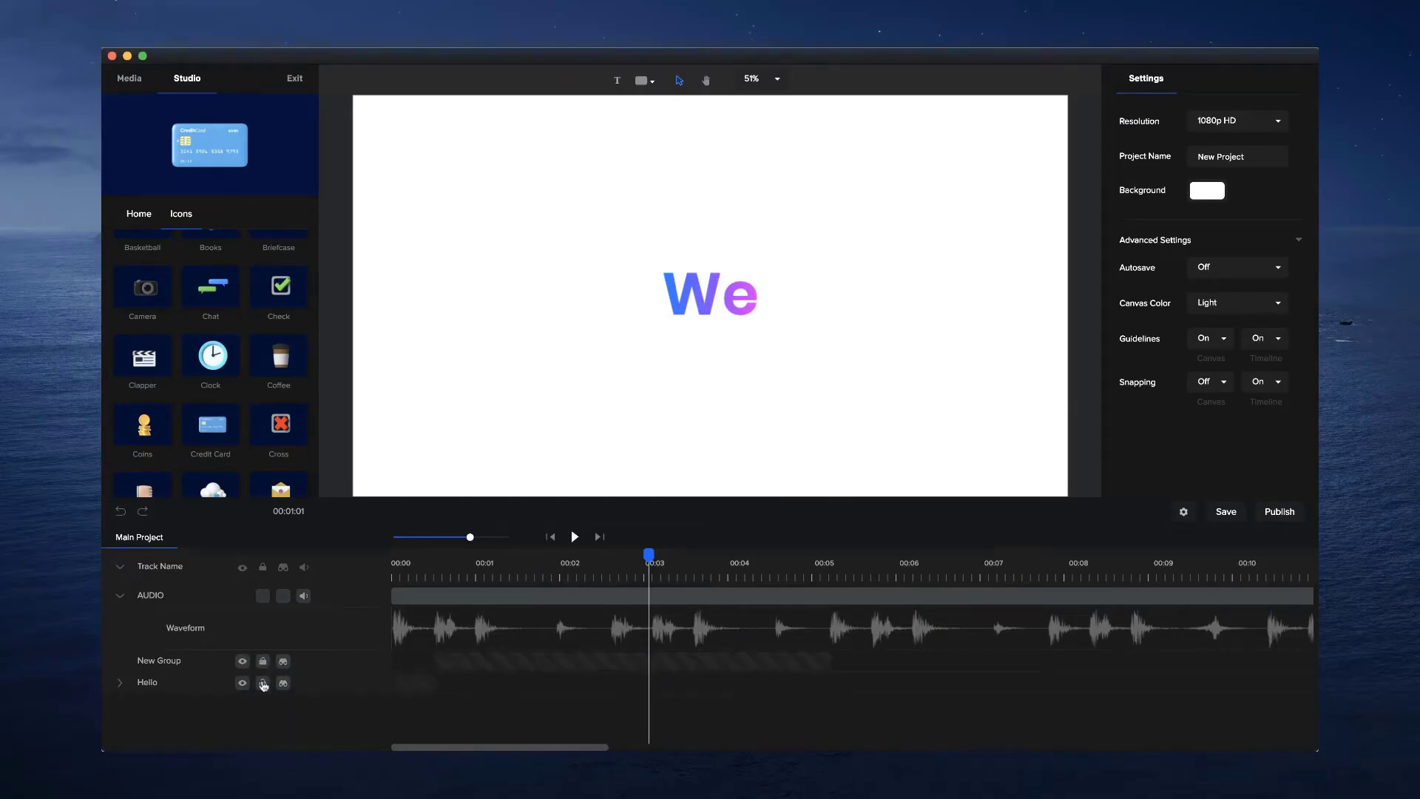
pyautogui.click(284, 568)
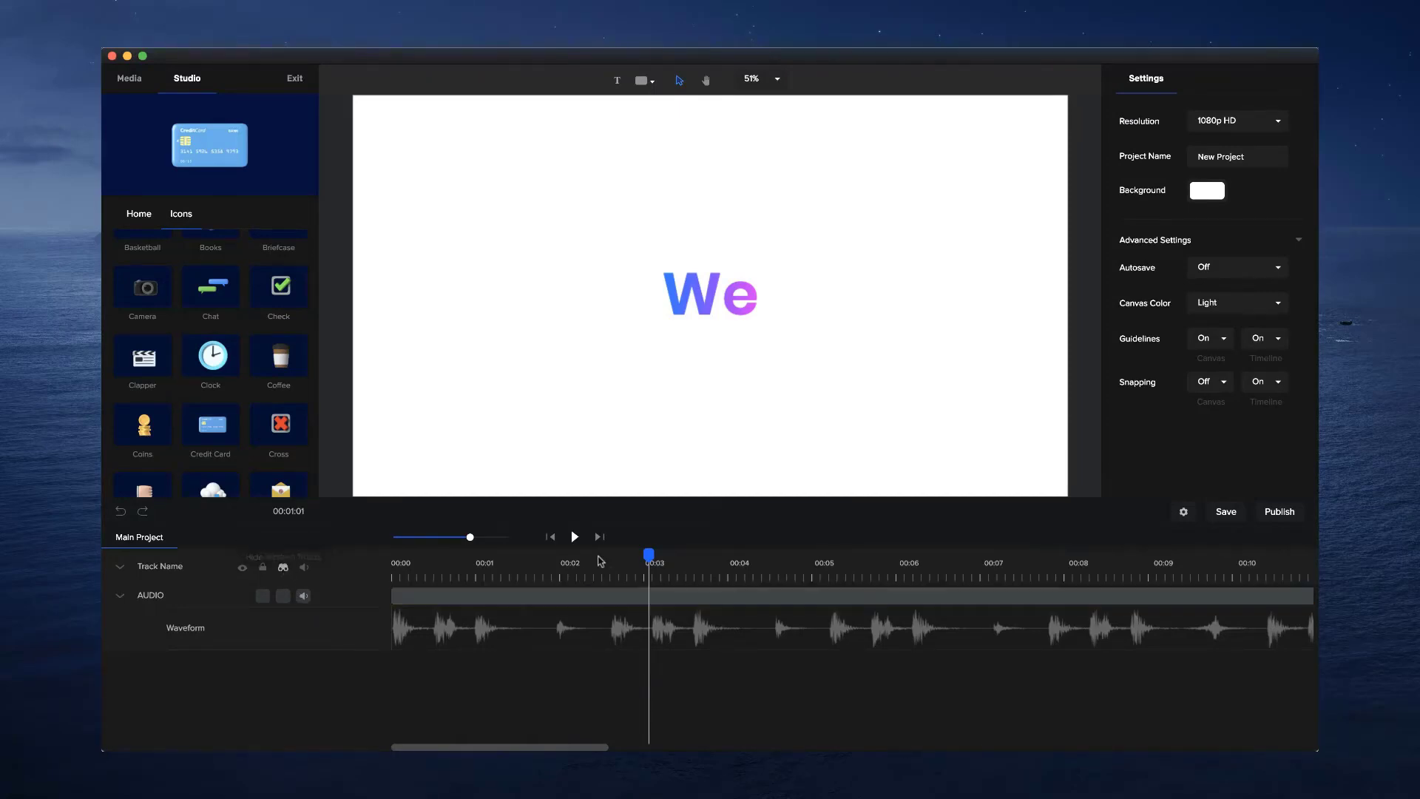
# Add a new text layer starting at the audio beat just after 5 seconds
pyautogui.moveTo(648, 554); pyautogui.dragTo(616, 570)
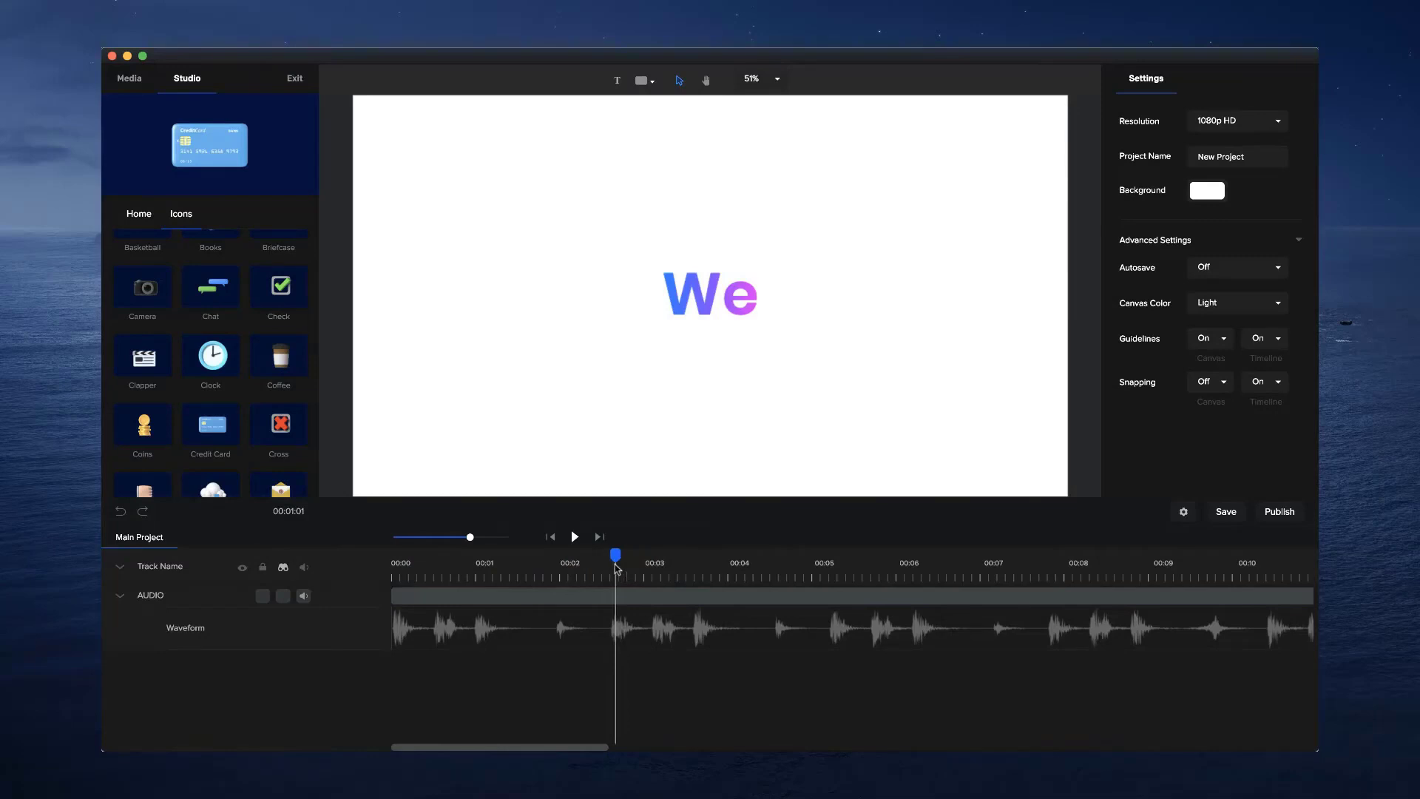
pyautogui.moveTo(614, 554); pyautogui.dragTo(631, 556)
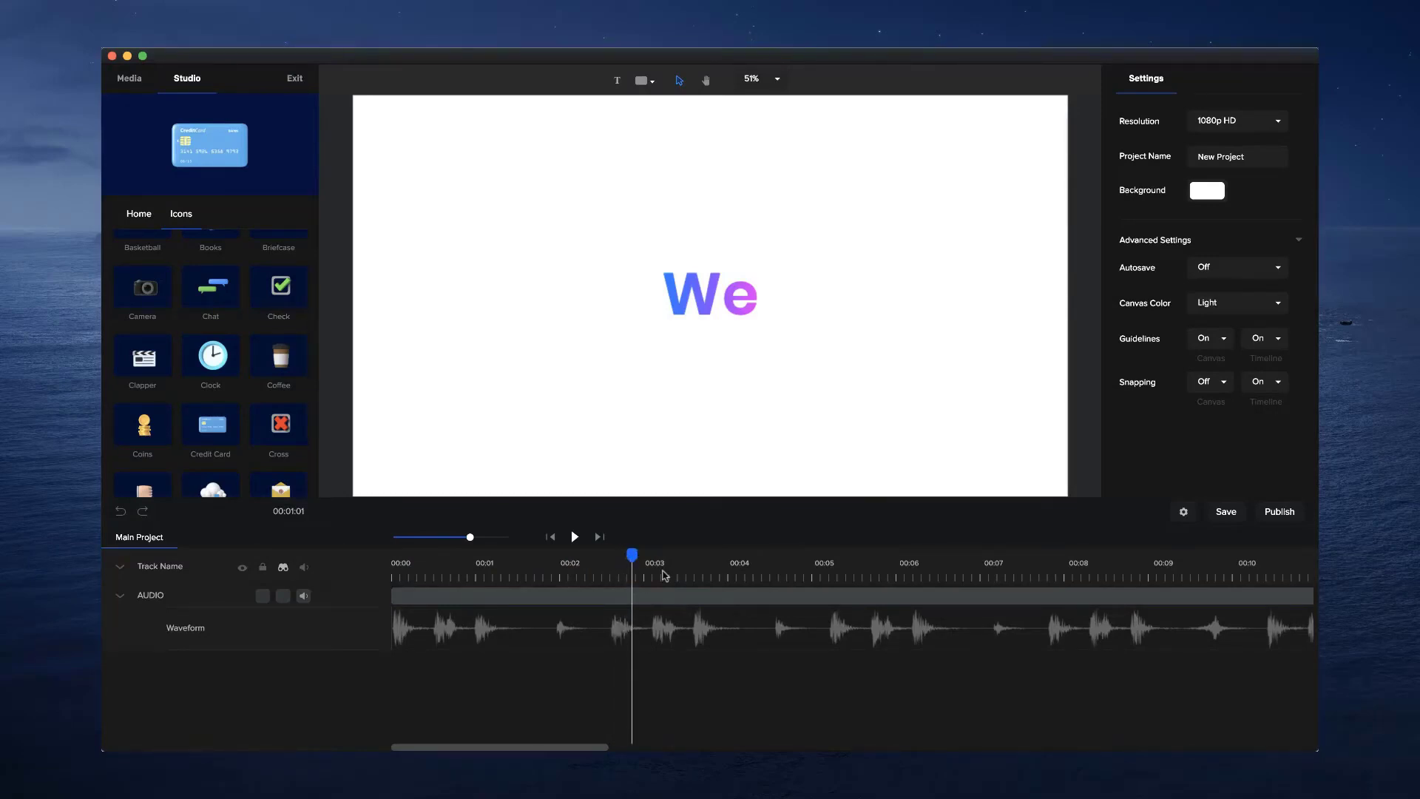
pyautogui.moveTo(631, 553); pyautogui.dragTo(831, 553)
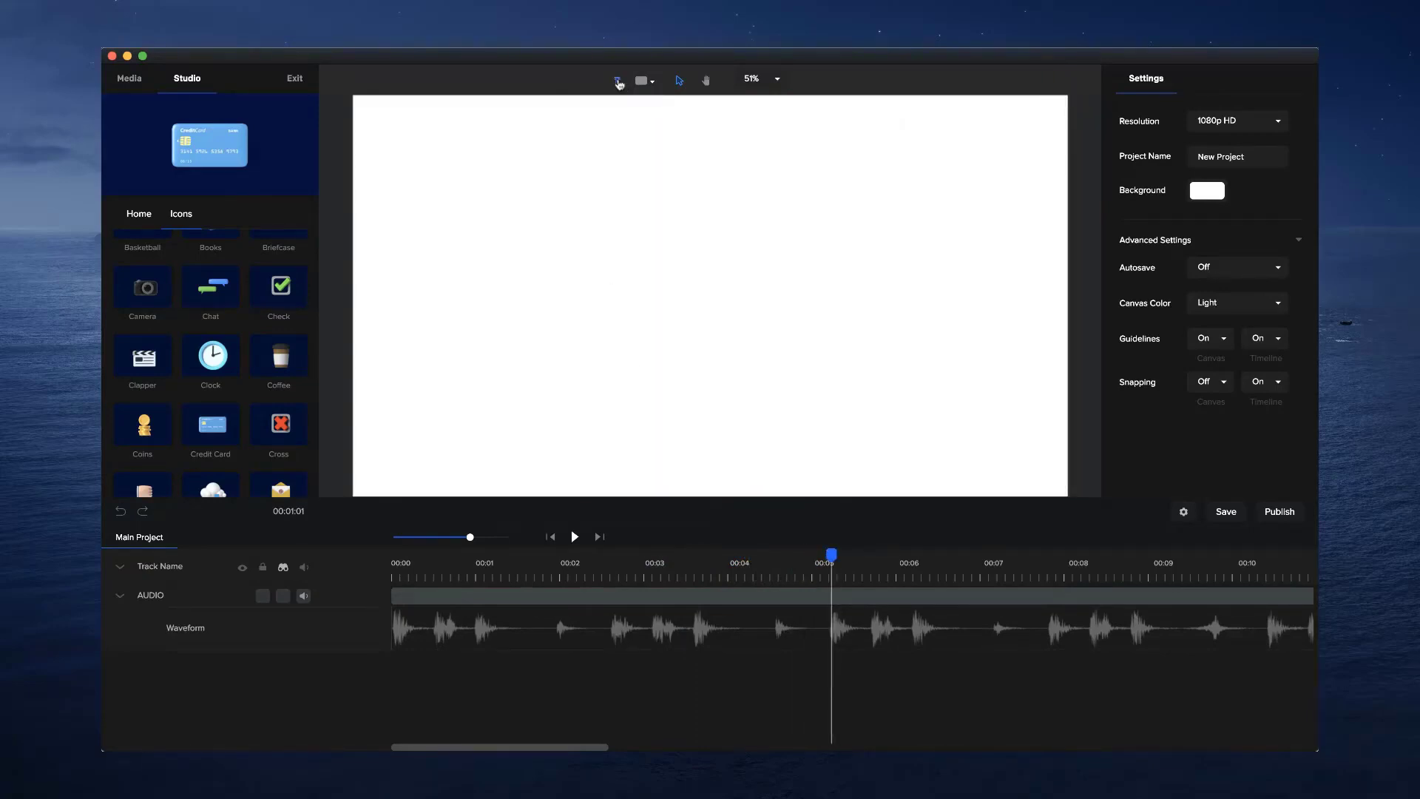
pyautogui.click(619, 82)
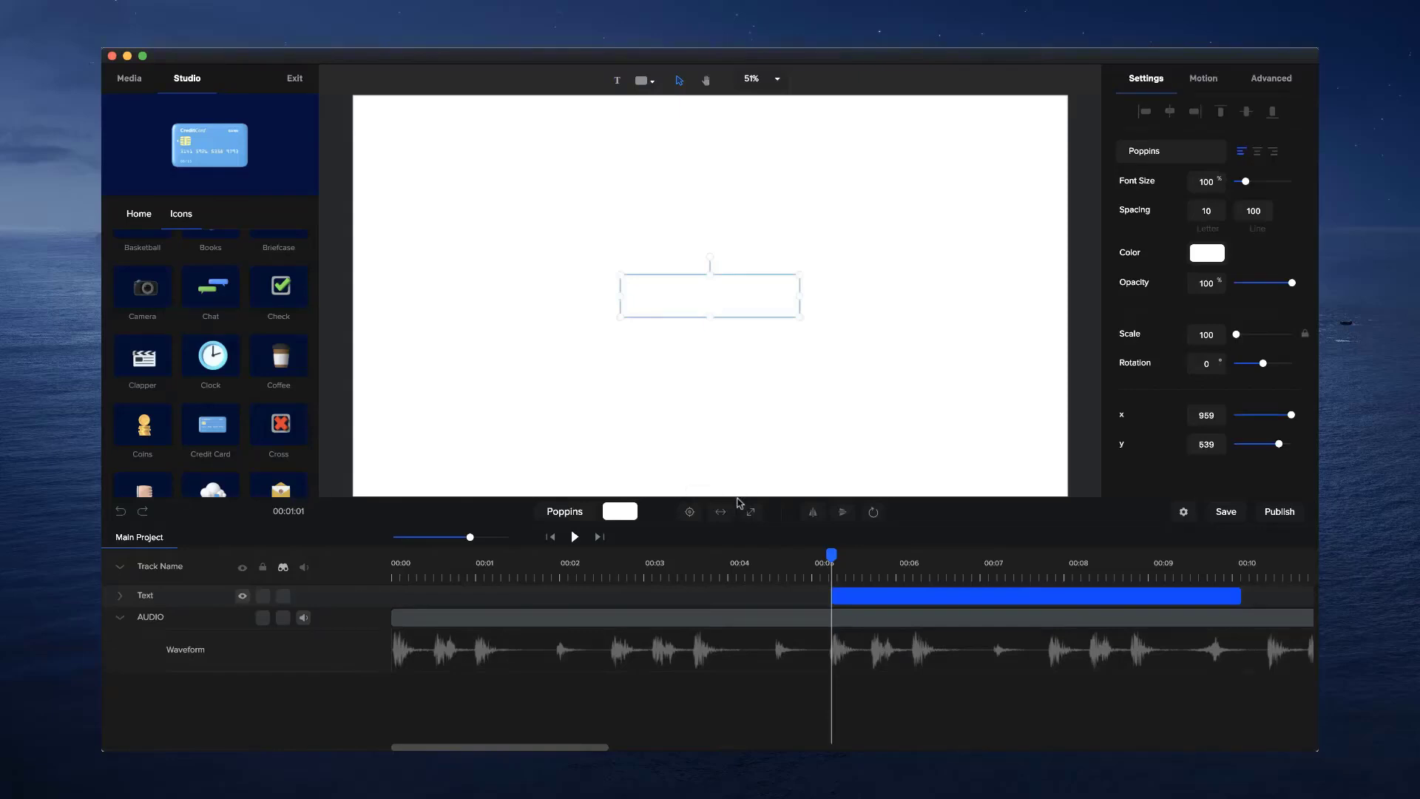
# Fill the new text with a linear gradient from blue #1C63FF to purple #A500FF
pyautogui.click(627, 518)
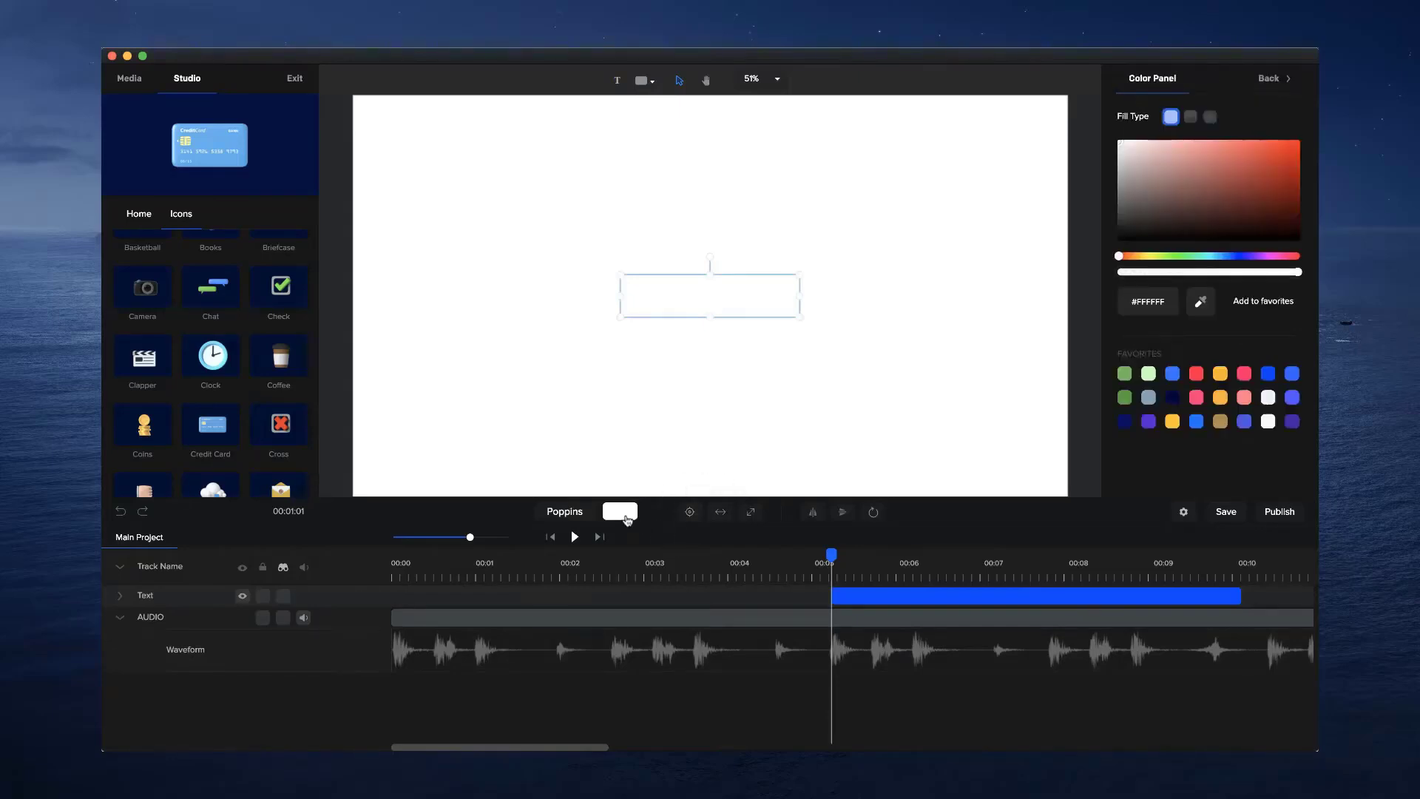
pyautogui.click(1193, 119)
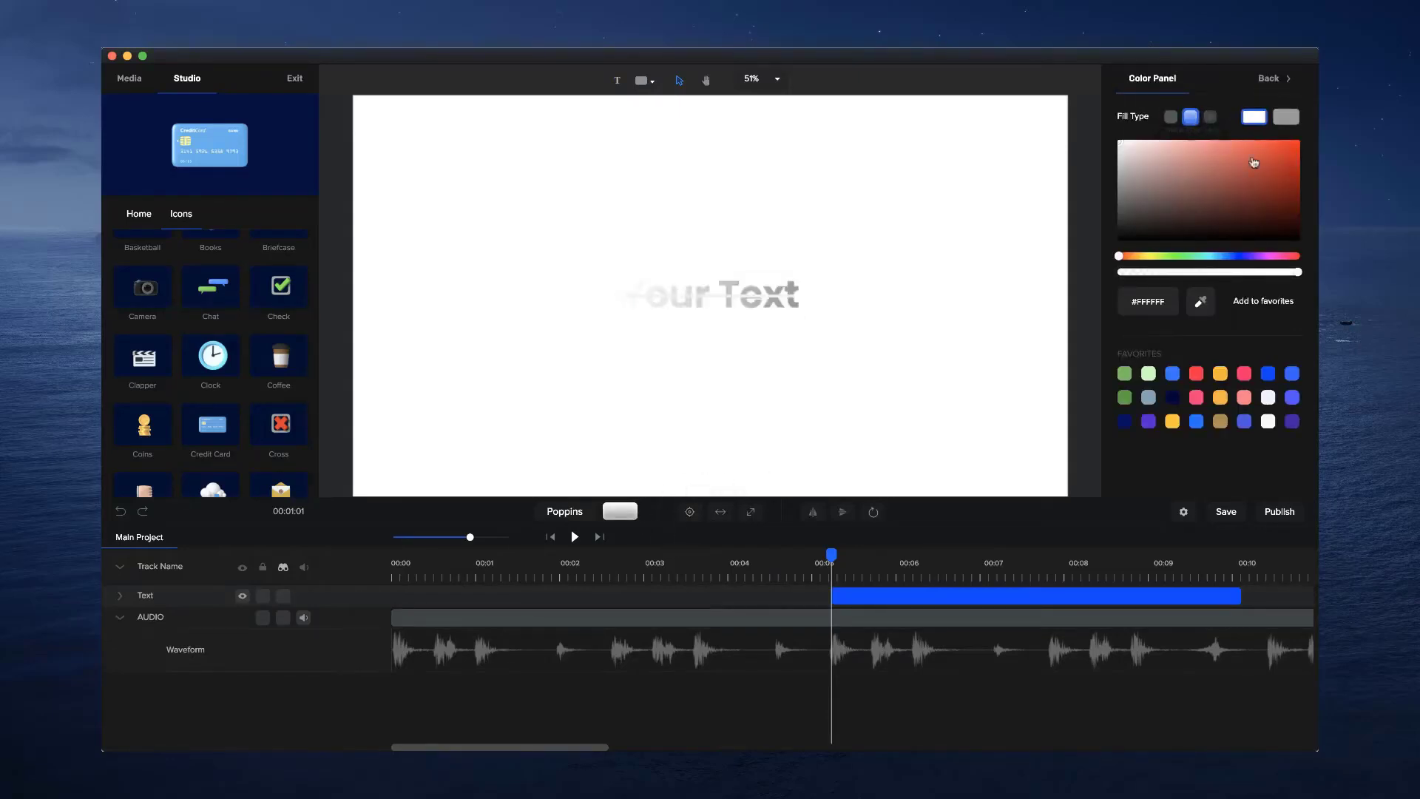
pyautogui.moveTo(1245, 256); pyautogui.dragTo(1230, 258)
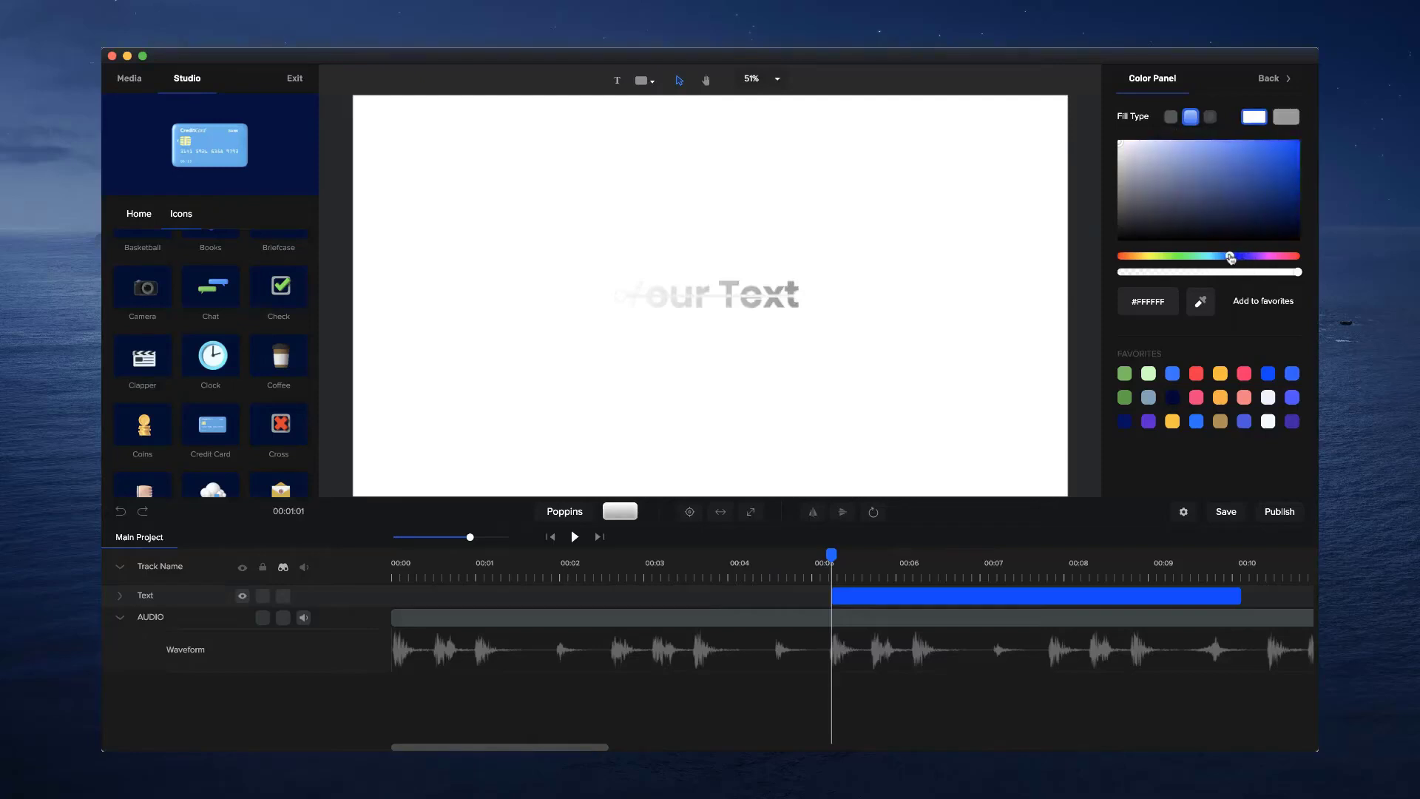
pyautogui.moveTo(1299, 174); pyautogui.dragTo(1281, 140)
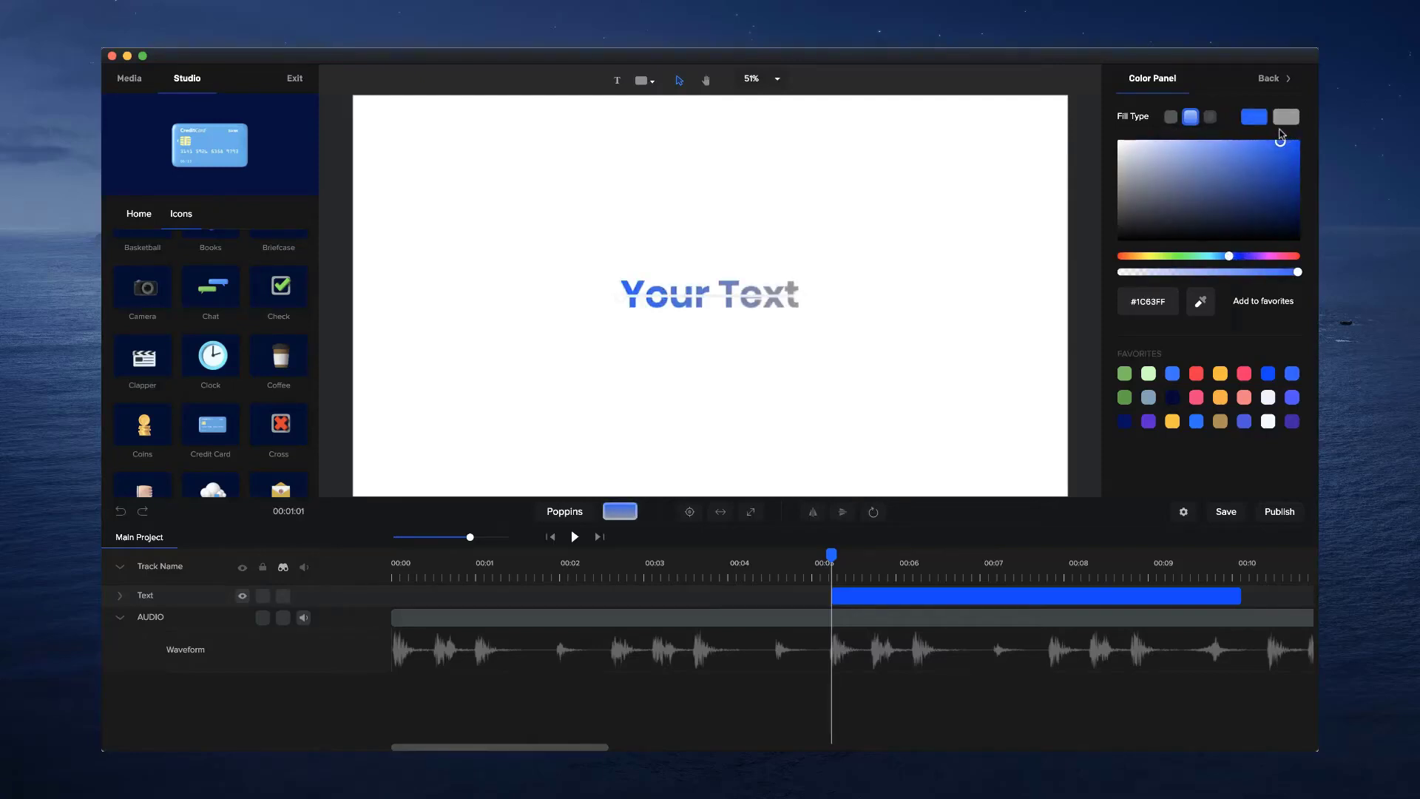
pyautogui.click(1287, 119)
pyautogui.click(1257, 257)
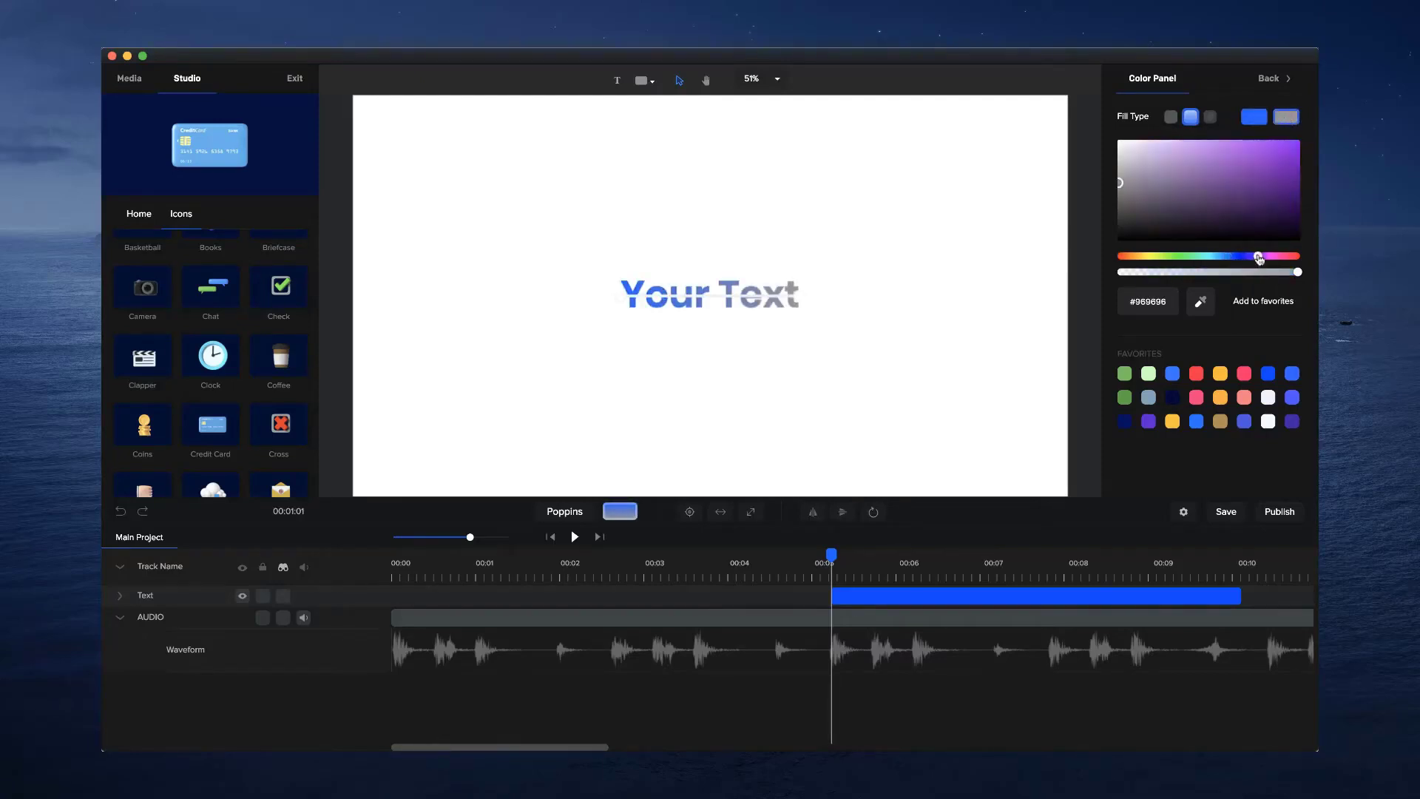
pyautogui.click(1289, 164)
pyautogui.moveTo(1289, 164); pyautogui.dragTo(1305, 124)
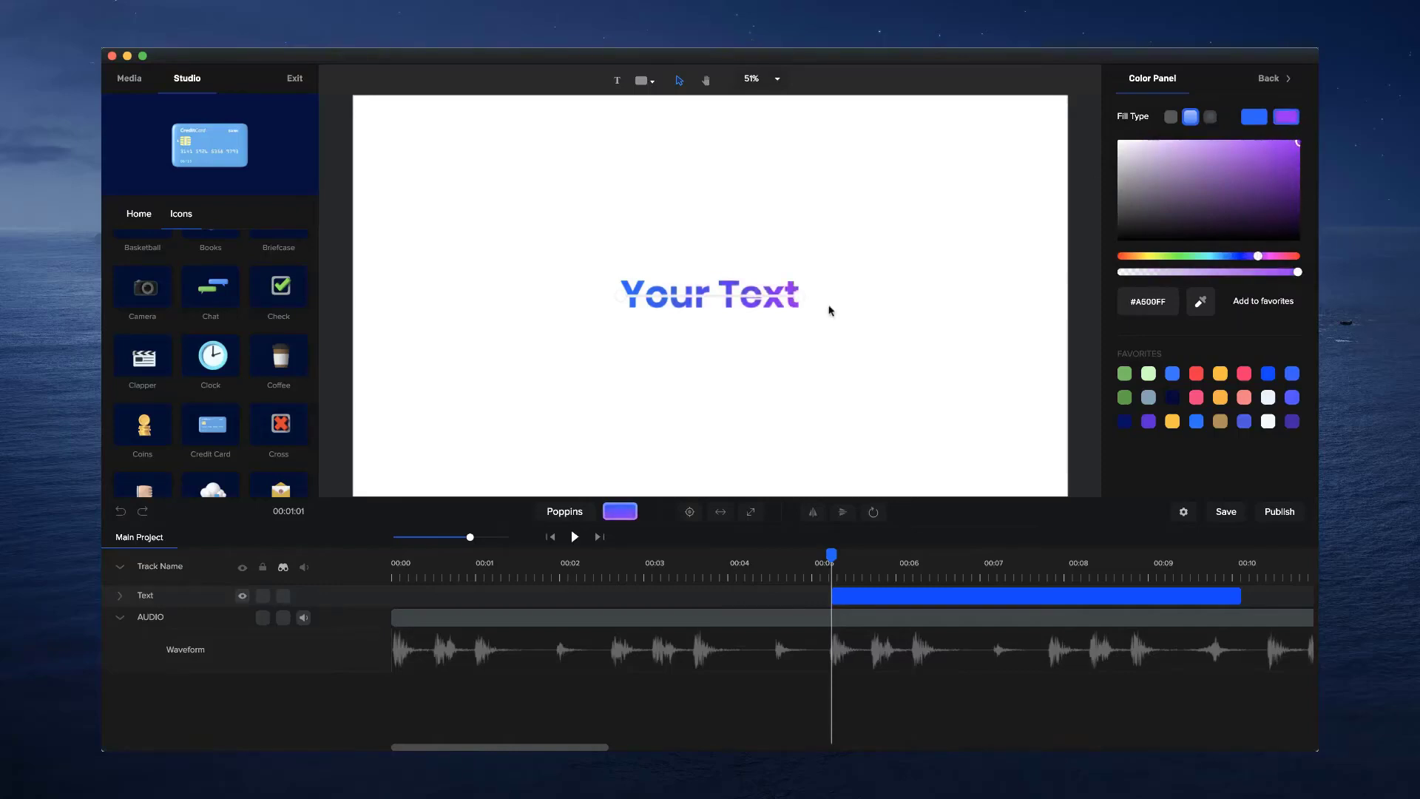
# Replace the placeholder text with "With" and set its font size to 150%
pyautogui.scroll(5, 721, 331)
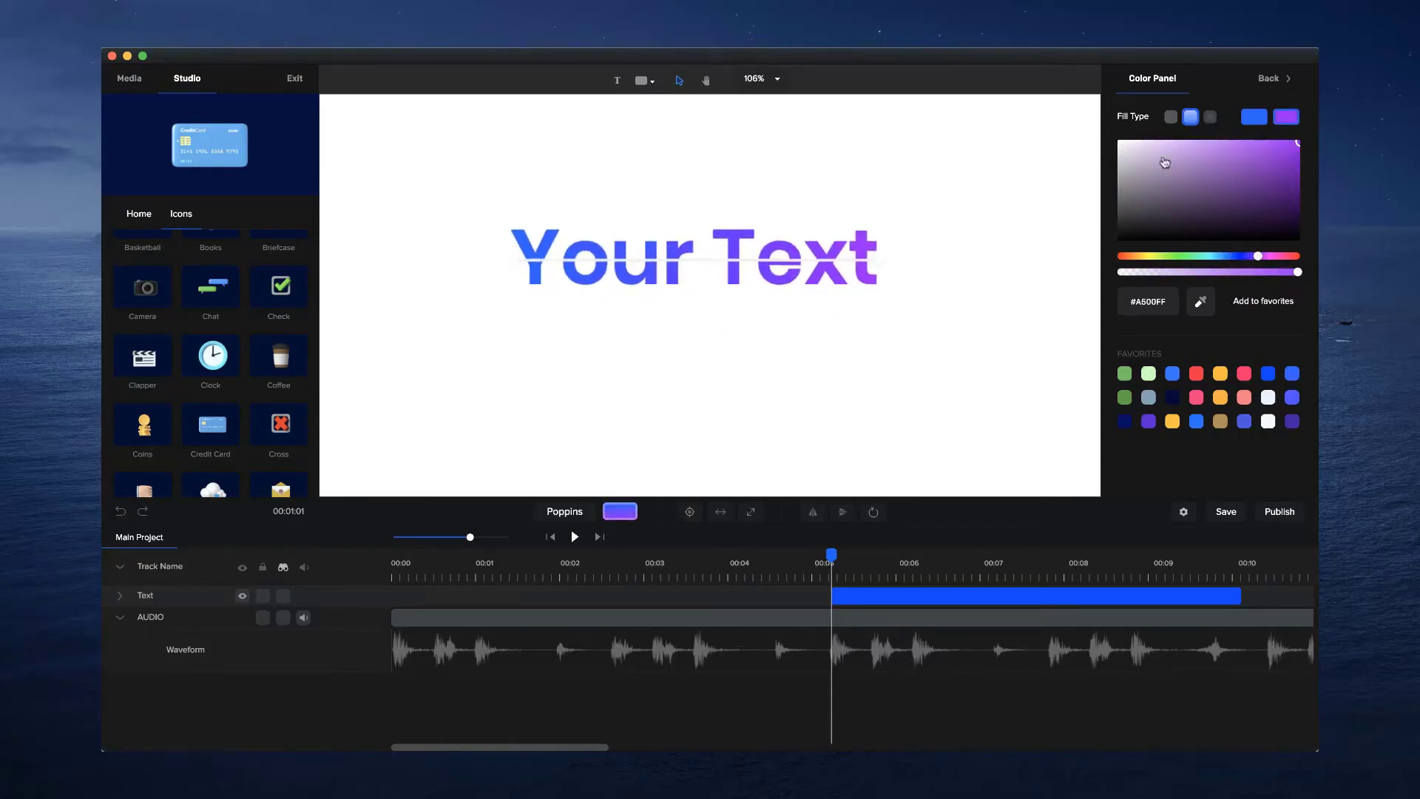
pyautogui.scroll(-5, 833, 339)
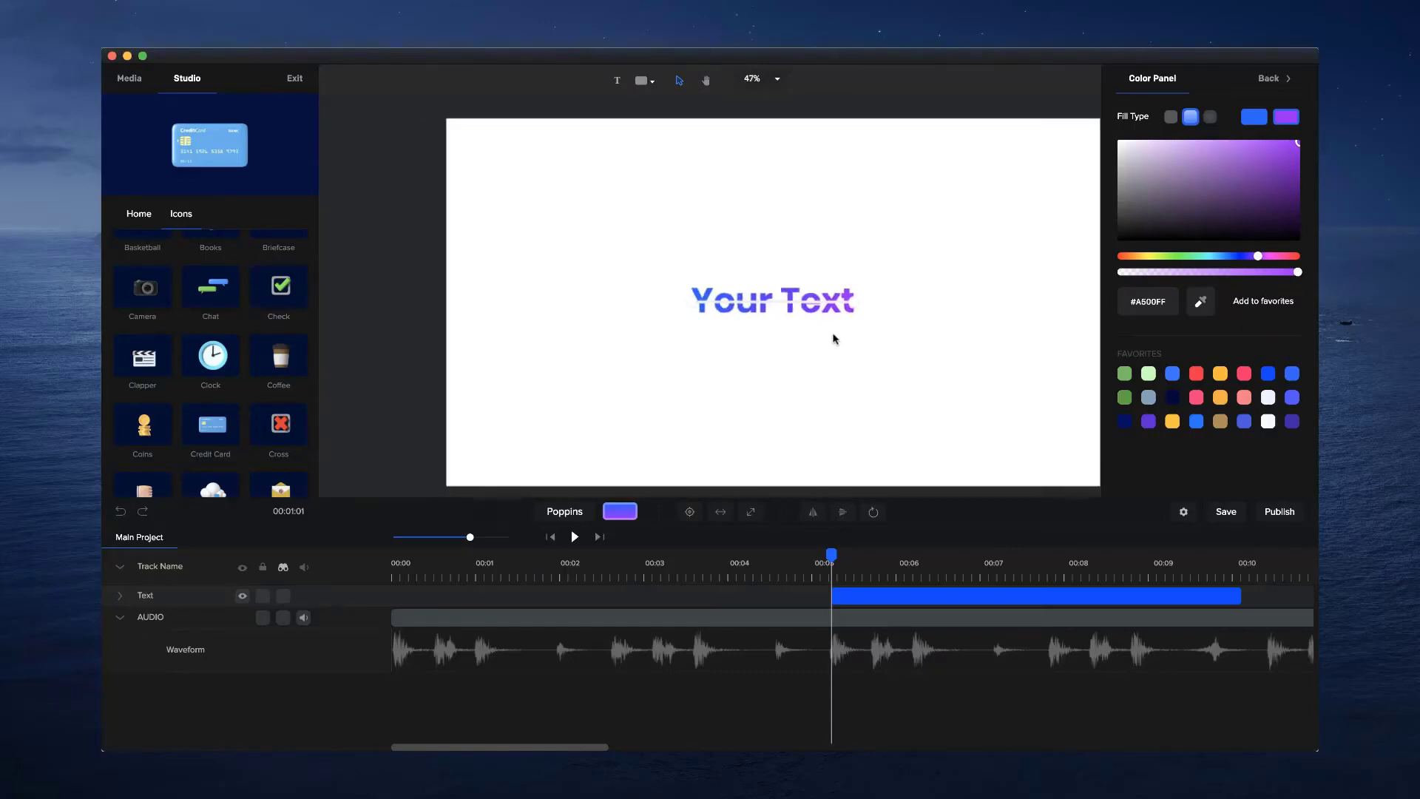
pyautogui.click(813, 294)
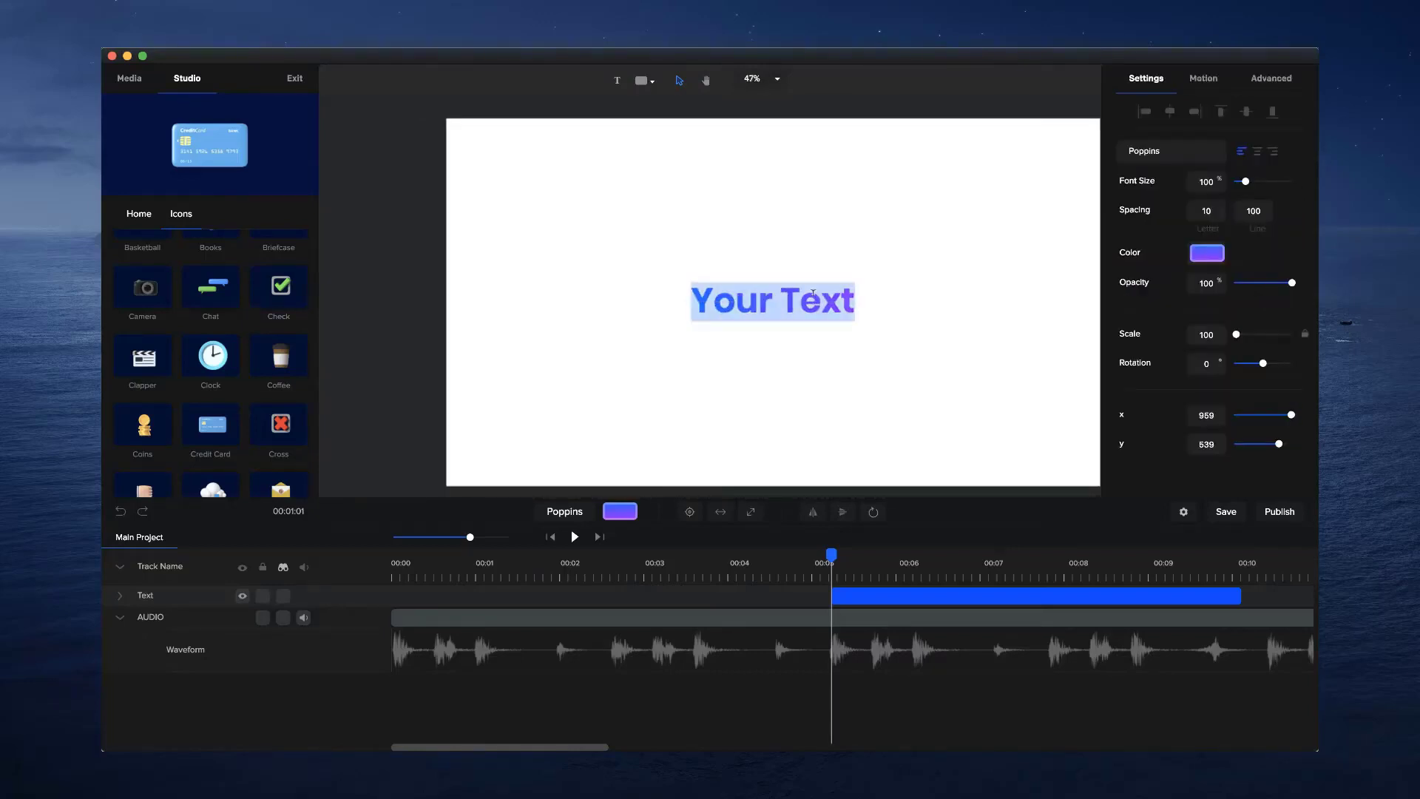
pyautogui.write('With')
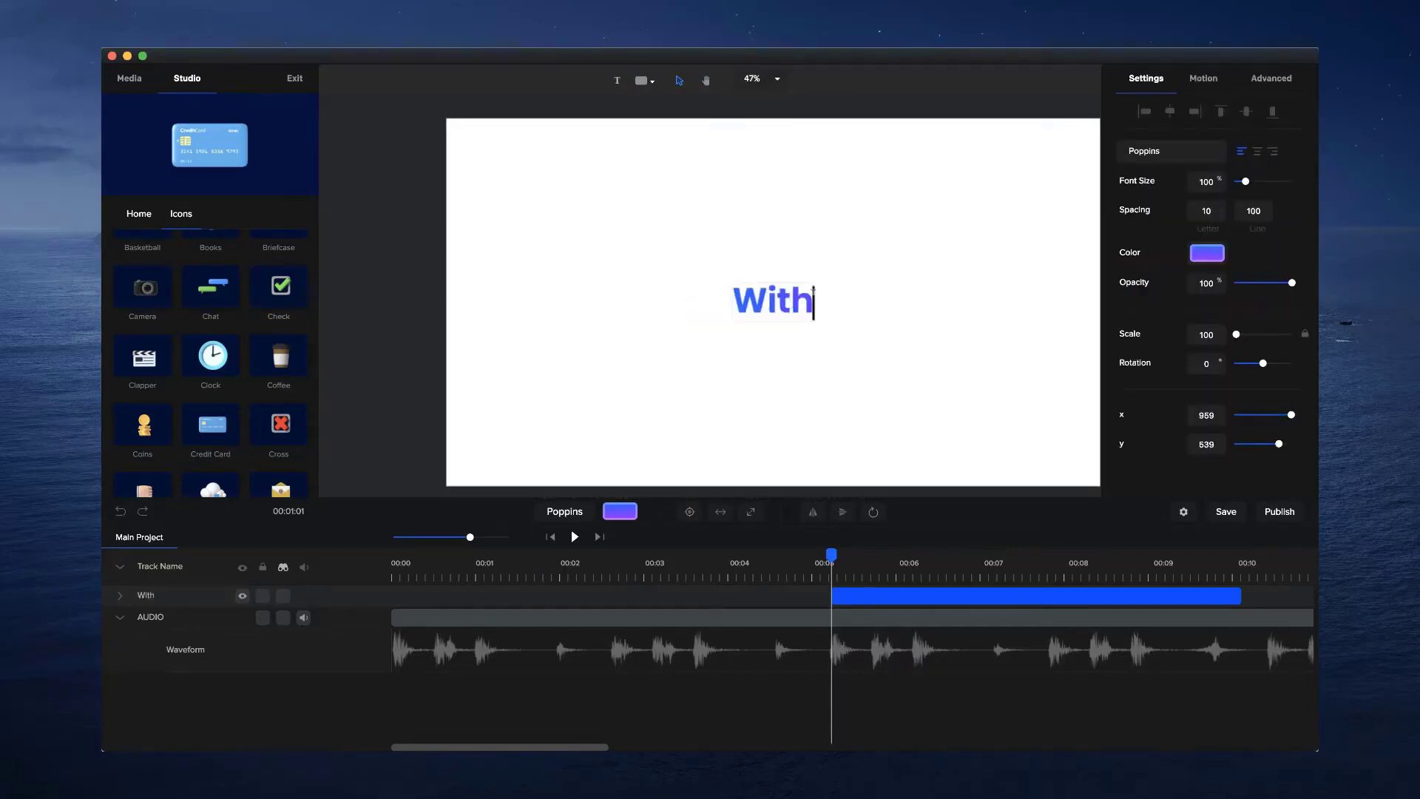
pyautogui.click(819, 338)
pyautogui.click(809, 311)
pyautogui.moveTo(1249, 181); pyautogui.dragTo(1251, 181)
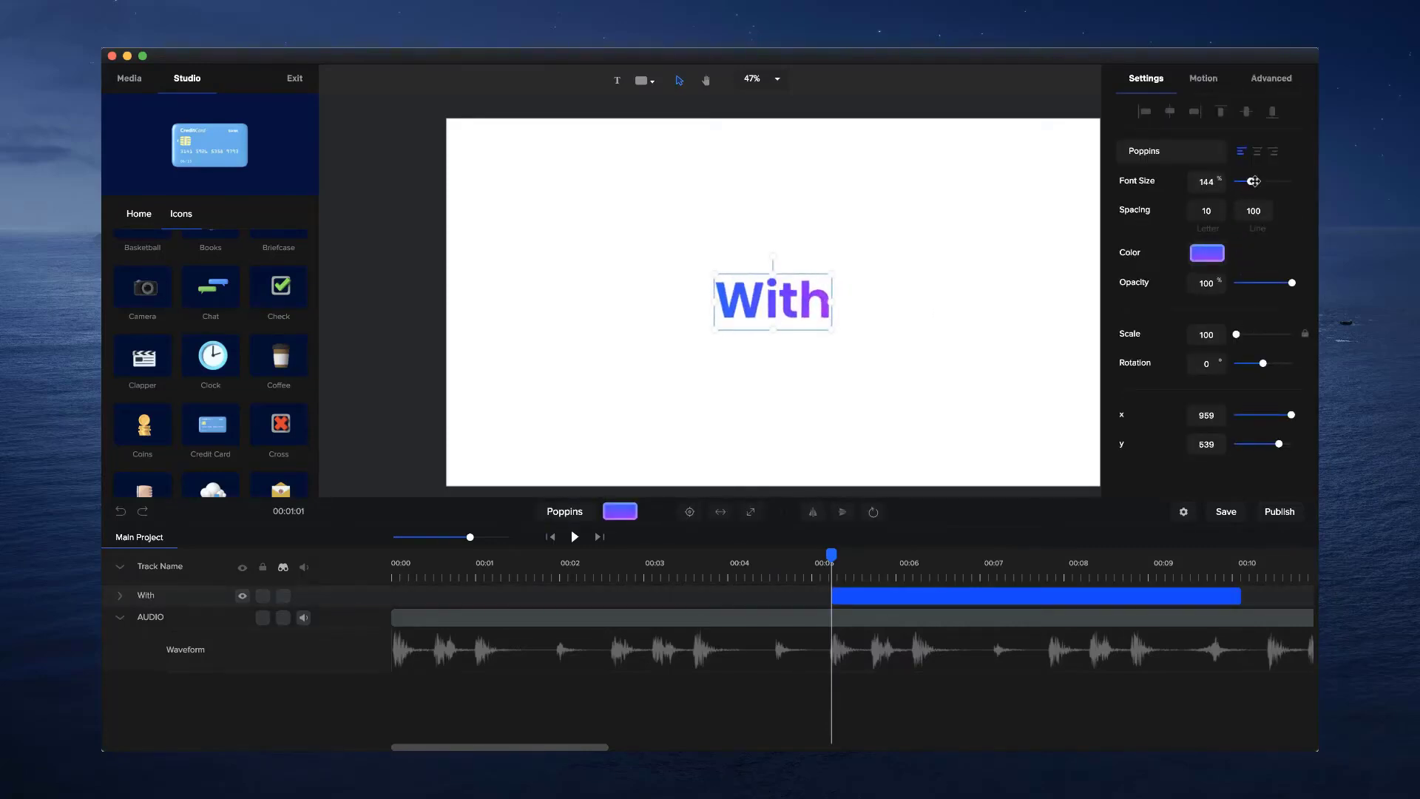
# Shorten the "With" clip to about half a second so it ends at the next audio beat
pyautogui.press('h')
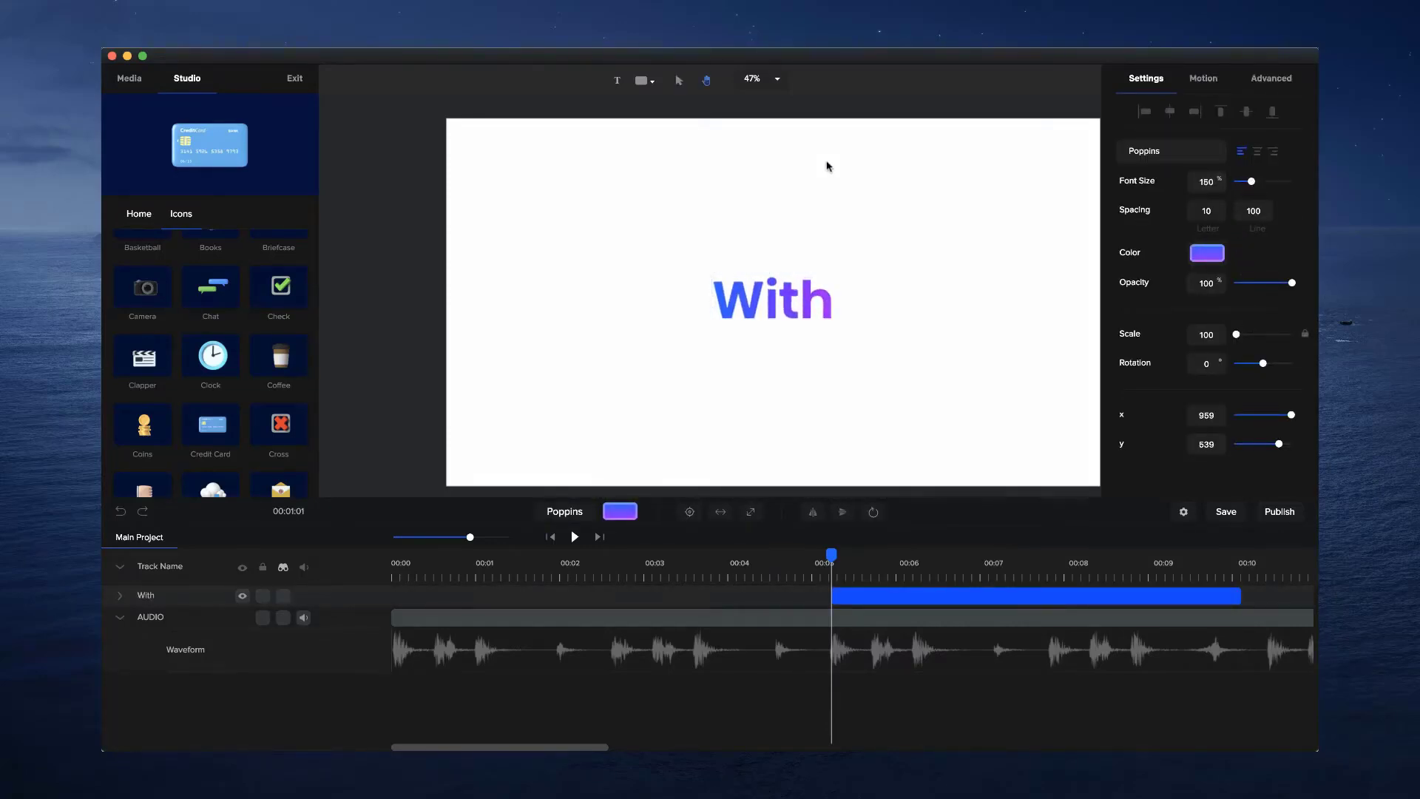
pyautogui.moveTo(828, 165); pyautogui.dragTo(747, 160)
pyautogui.press('v')
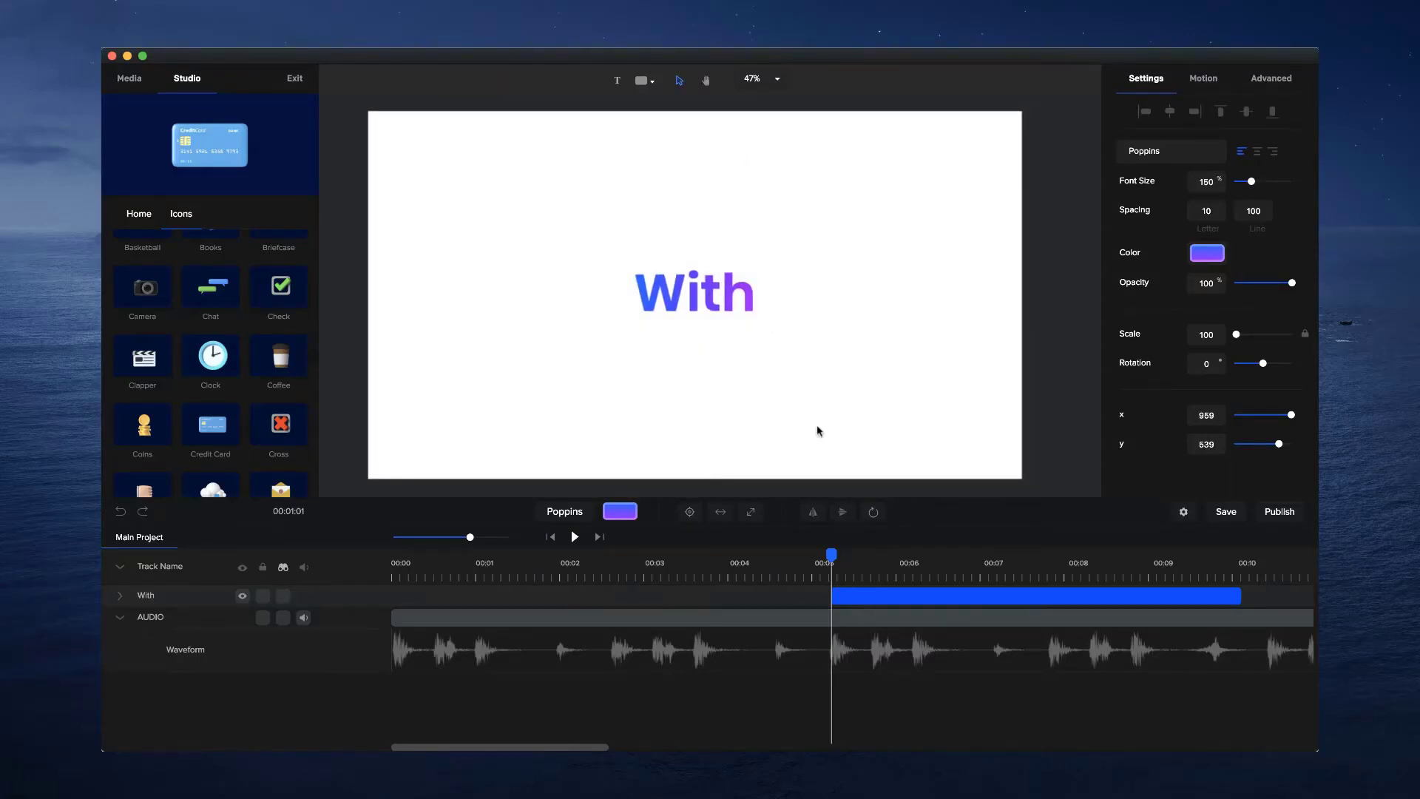
pyautogui.moveTo(1239, 596); pyautogui.dragTo(868, 593)
pyautogui.click(851, 580)
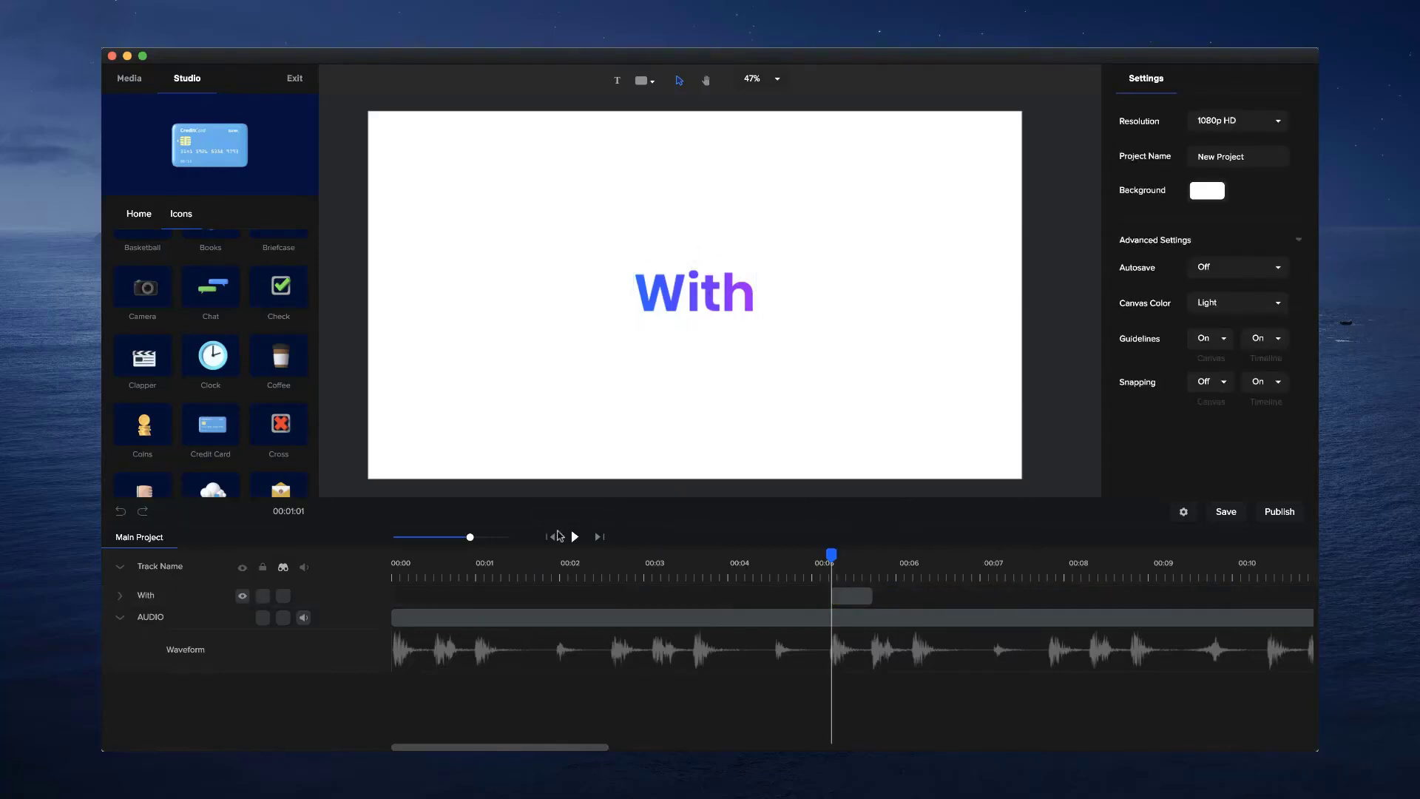
# Duplicate the "With" clip and place the copy directly after the original on the timeline
pyautogui.moveTo(469, 537); pyautogui.dragTo(496, 538)
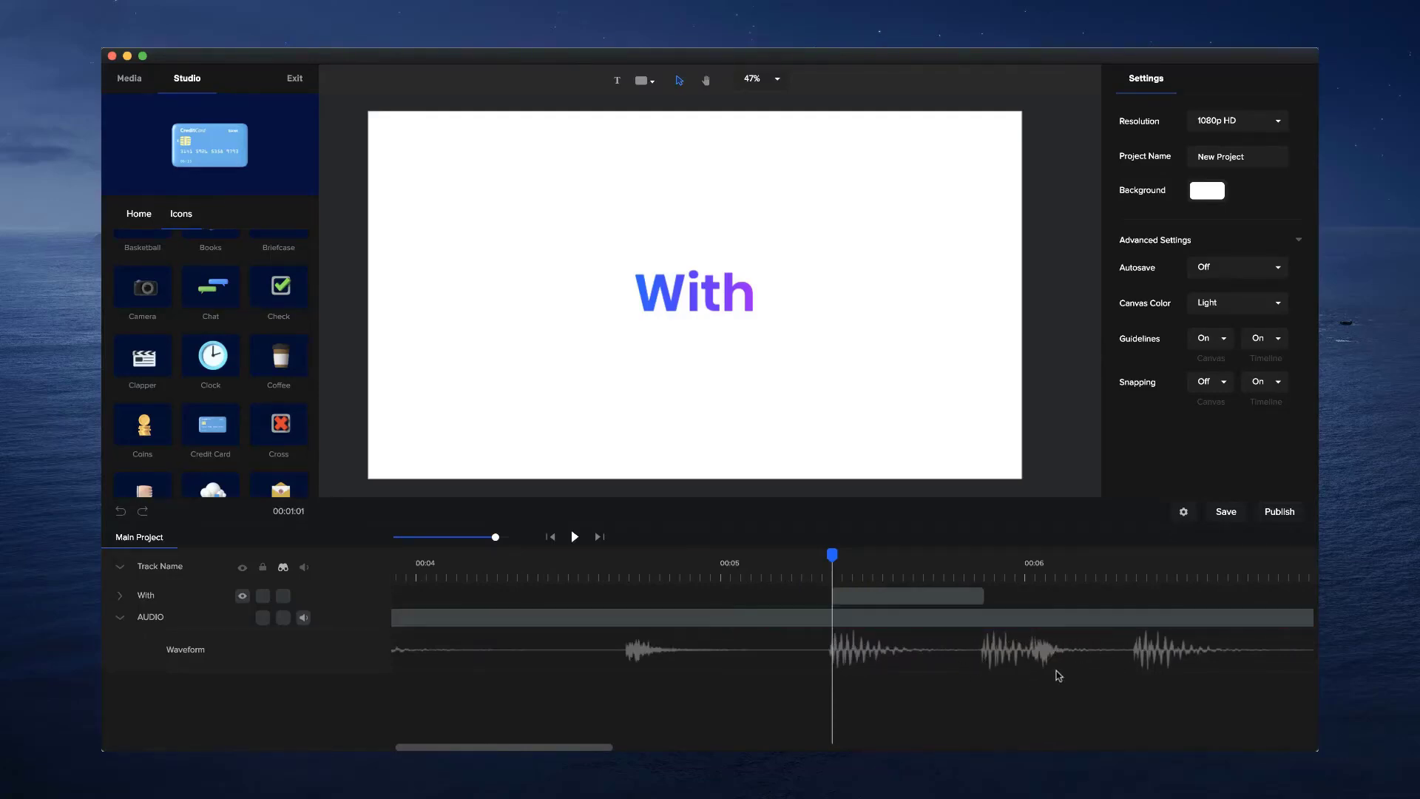
pyautogui.click(969, 597)
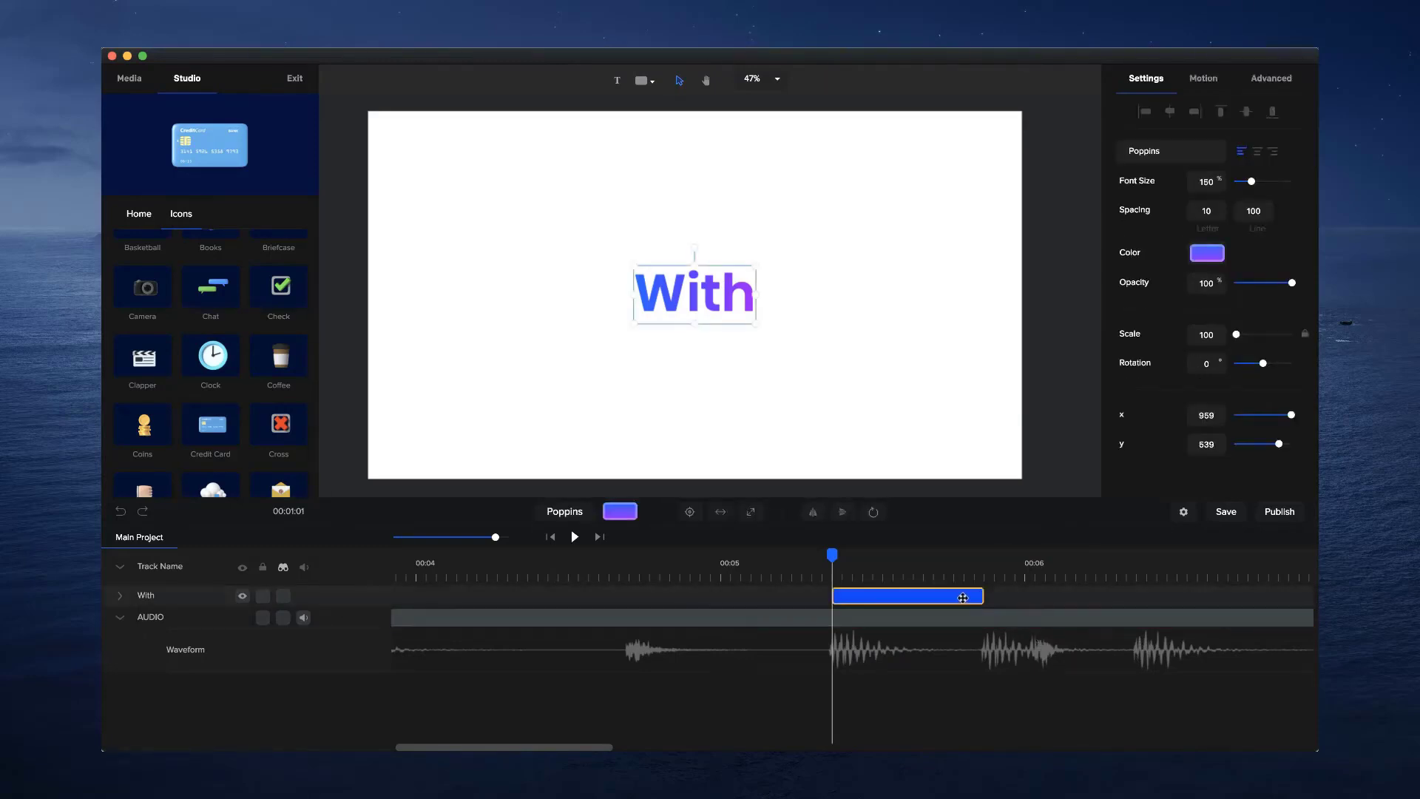
pyautogui.click(960, 598)
pyautogui.click(947, 597)
pyautogui.press('super+d')
pyautogui.moveTo(918, 595); pyautogui.dragTo(1061, 589)
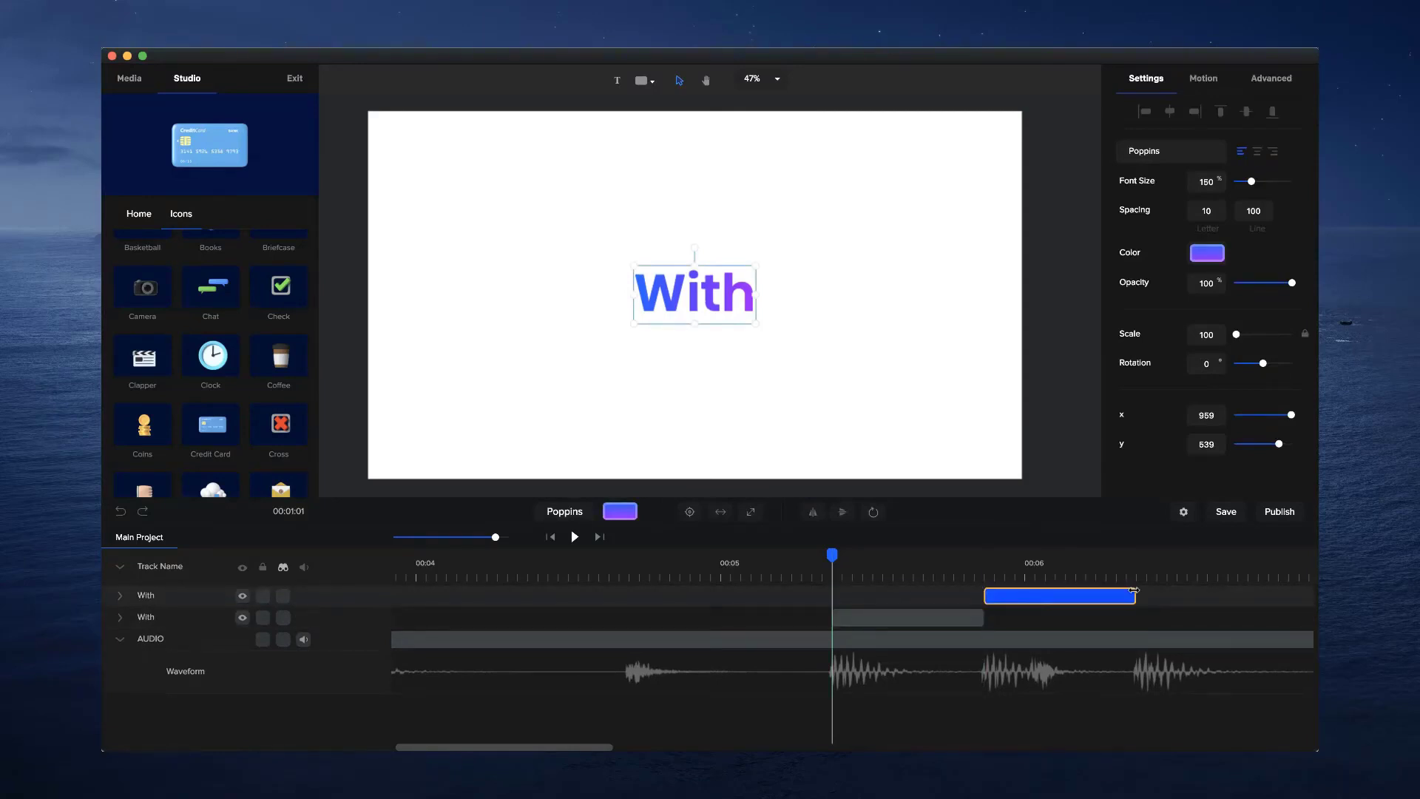
# Duplicate the second "With" clip and trim both copies so one directly follows the other within the same span
pyautogui.press('super+d')
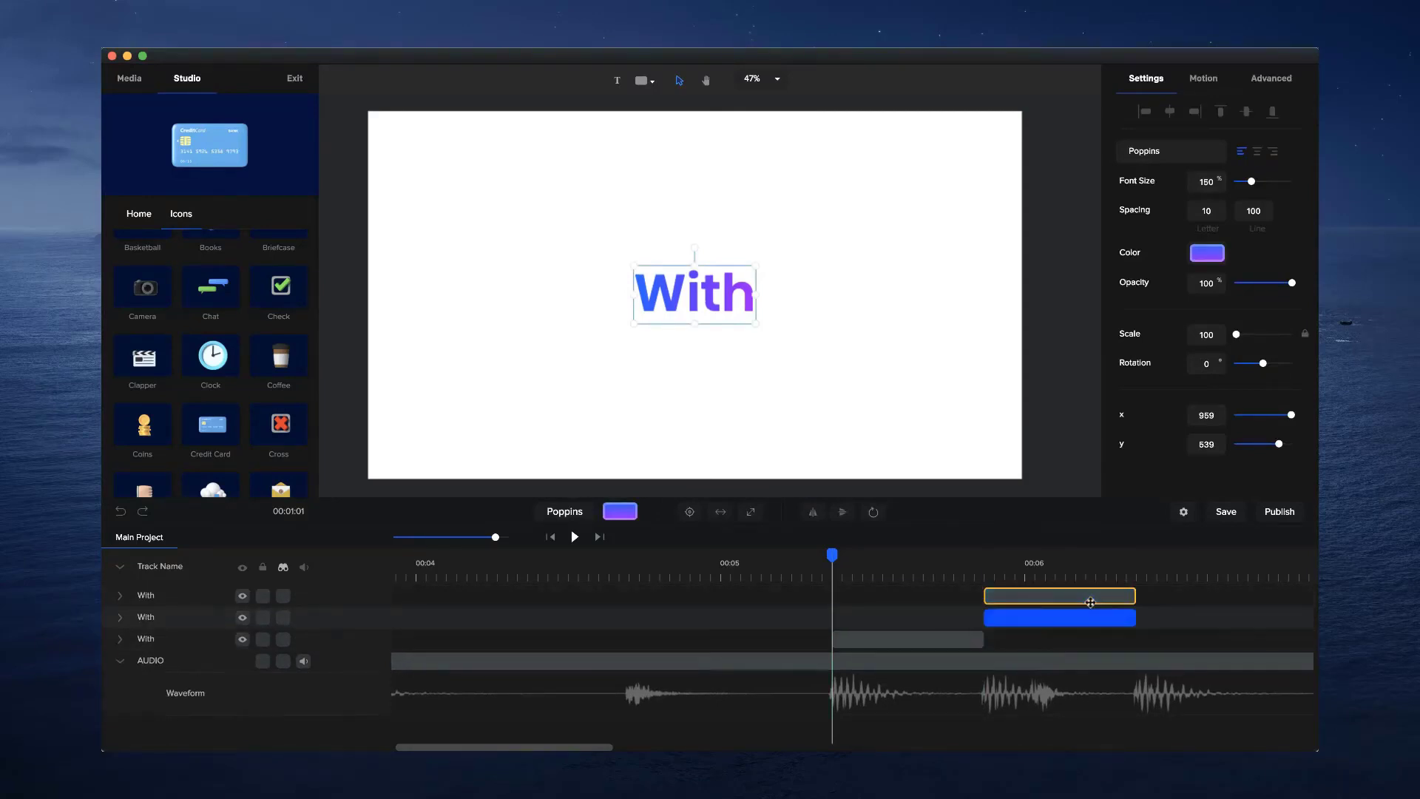
pyautogui.click(1136, 618)
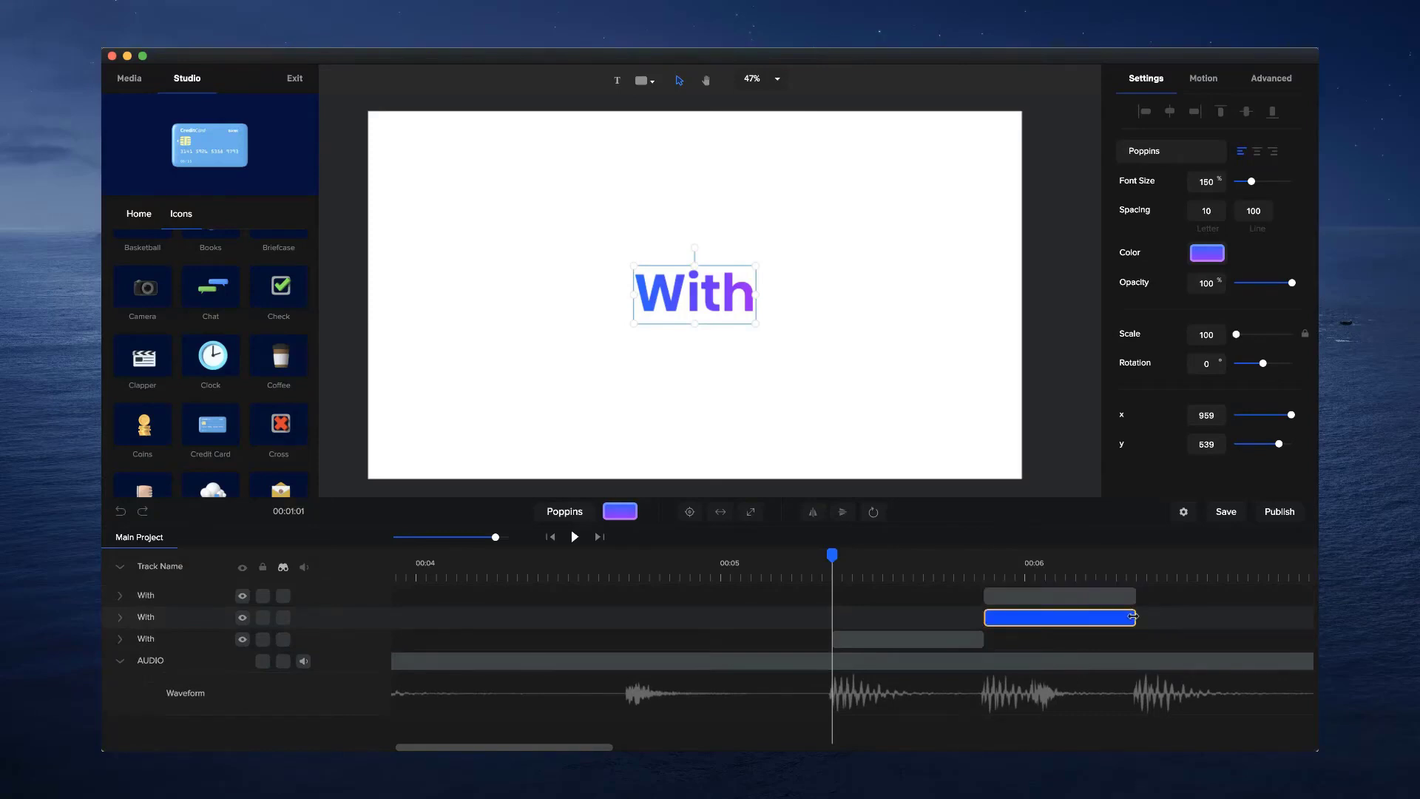
pyautogui.moveTo(1136, 618); pyautogui.dragTo(1025, 595)
pyautogui.click(996, 596)
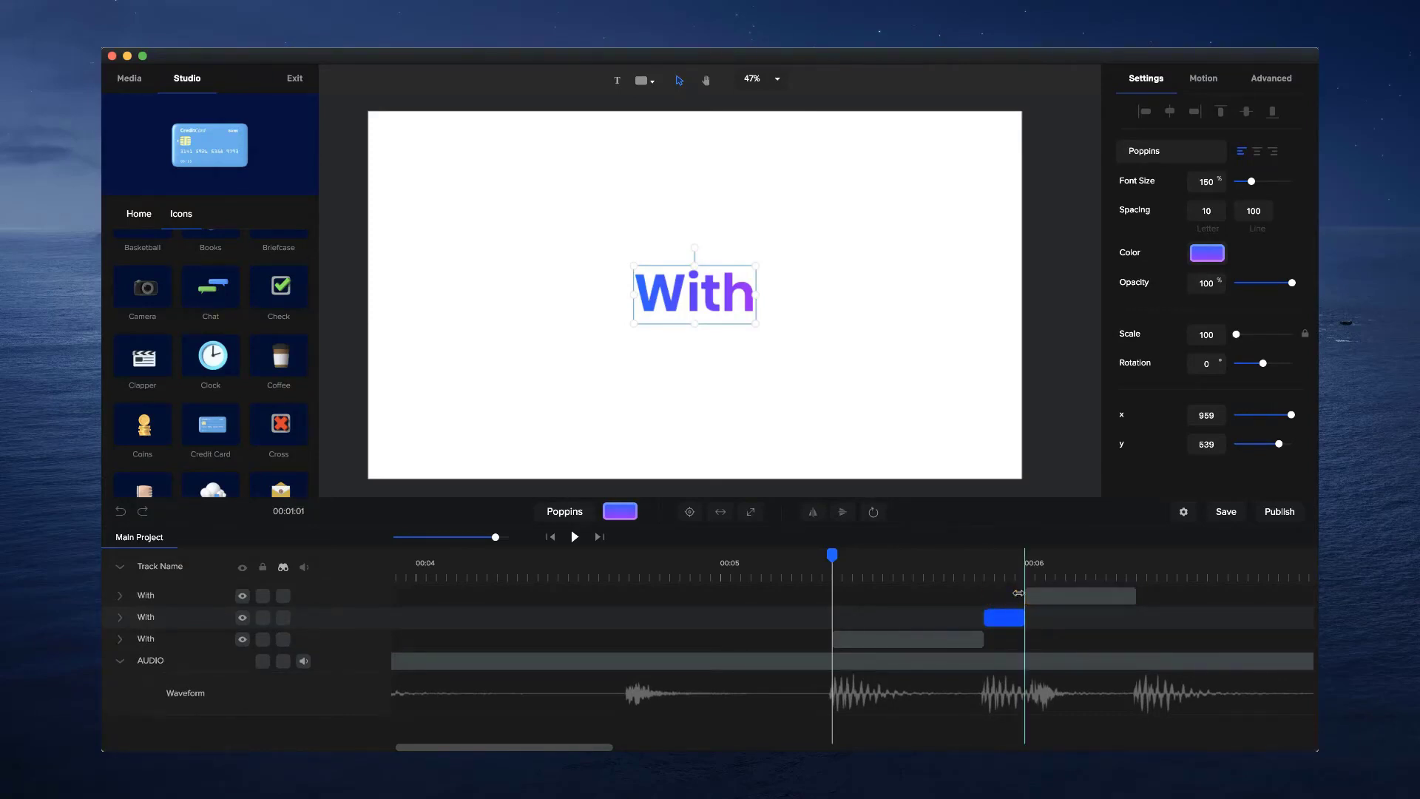
# Shift the cut between the second and third text clips to the audio beat just after 6 seconds
pyautogui.click(1005, 564)
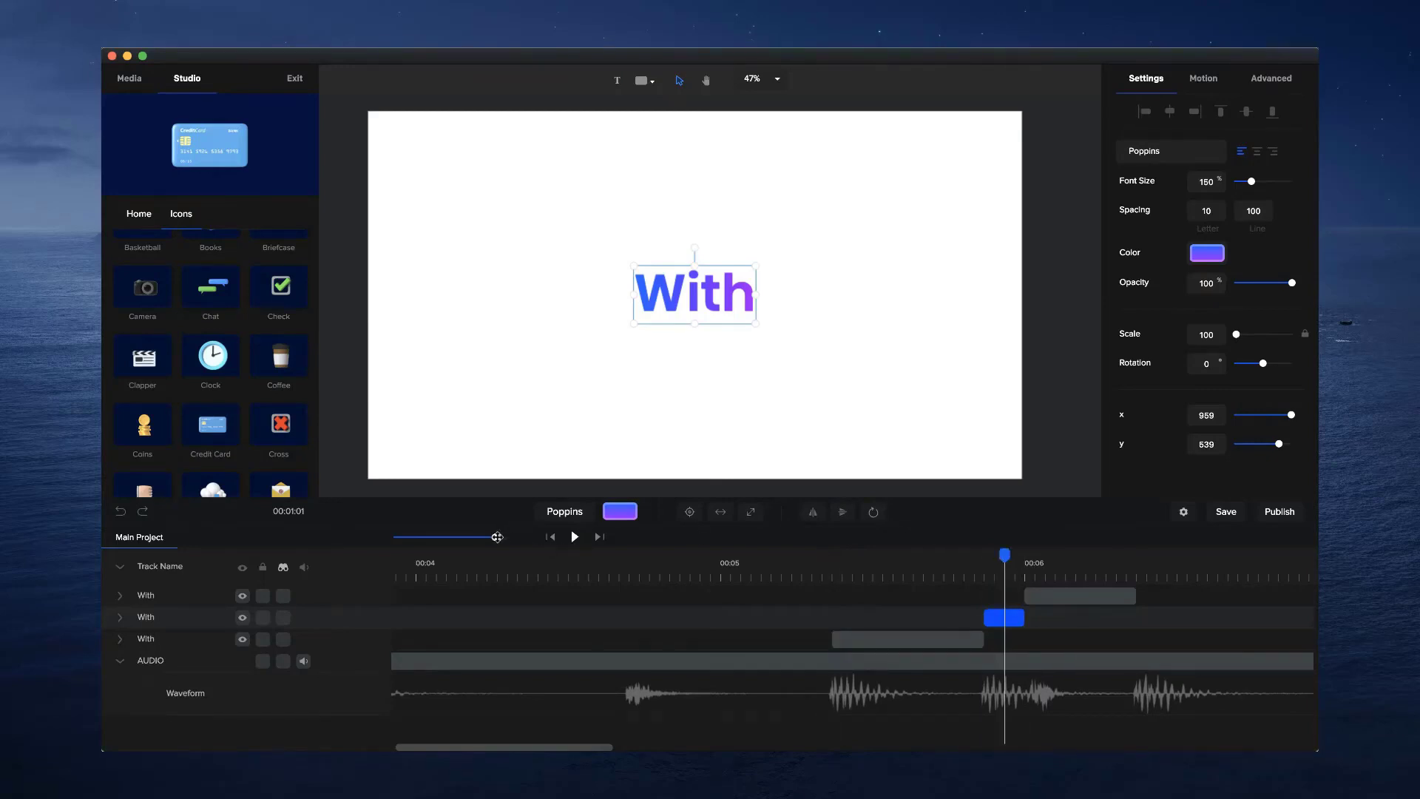
pyautogui.moveTo(495, 537); pyautogui.dragTo(509, 537)
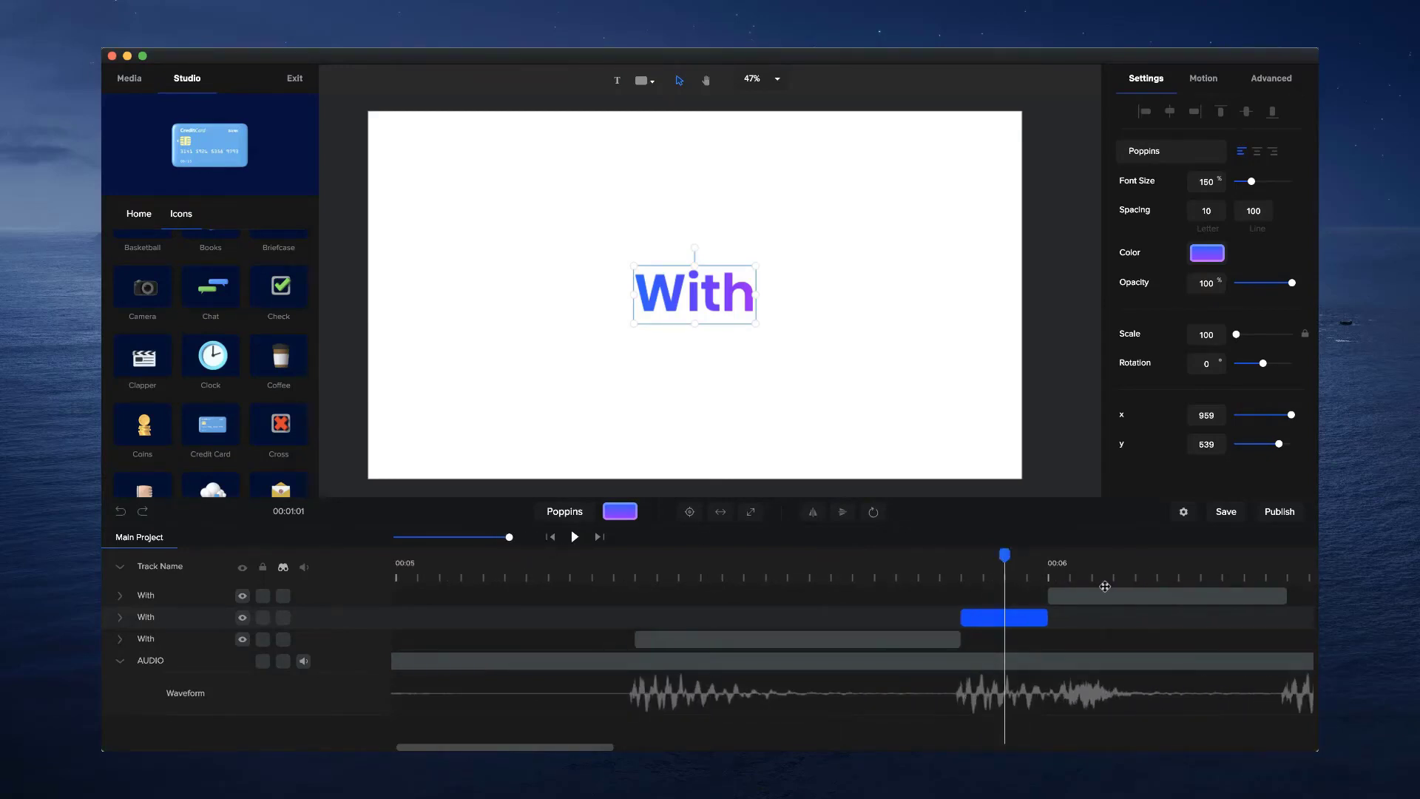
pyautogui.click(1062, 594)
pyautogui.moveTo(1048, 592); pyautogui.dragTo(1070, 616)
pyautogui.click(998, 579)
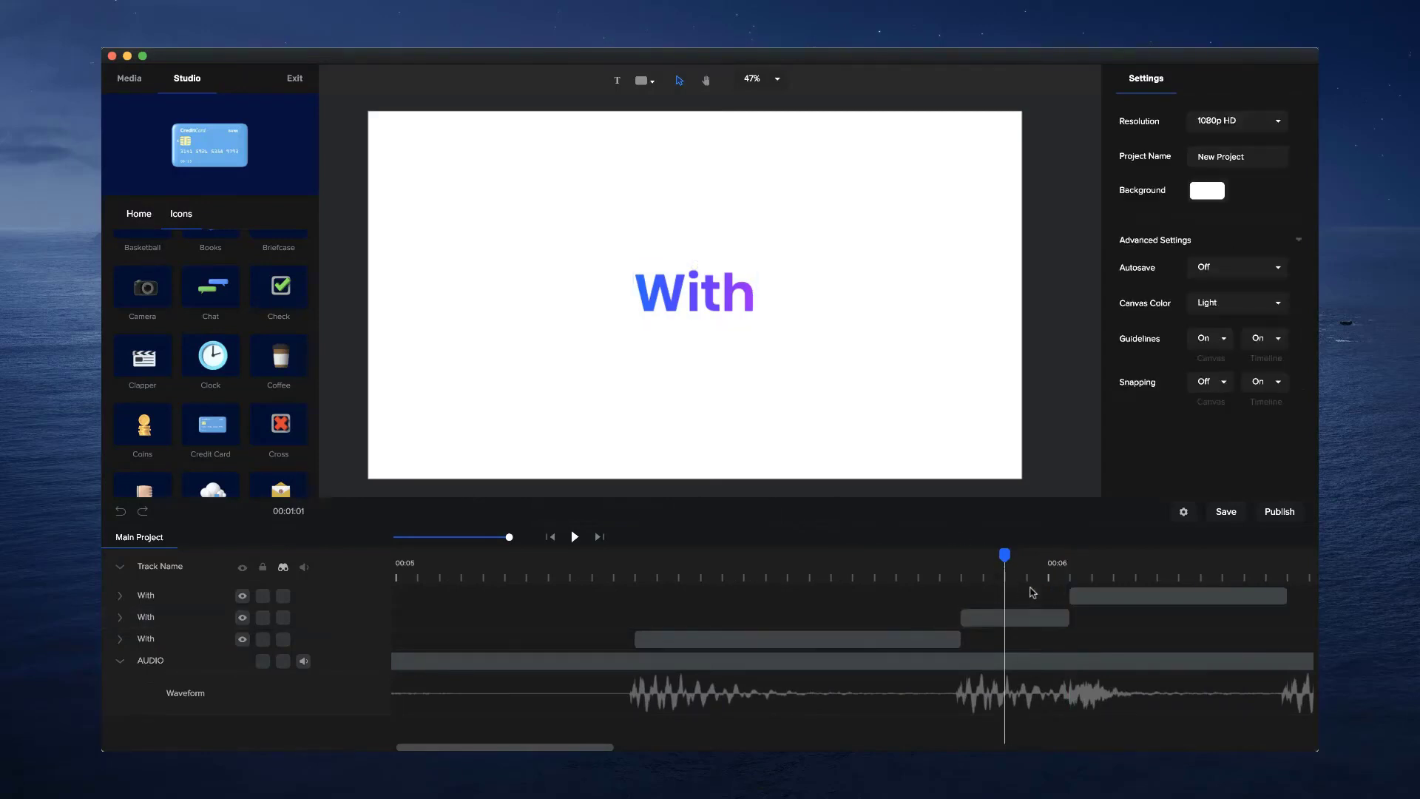
# Change the second clip's text to "the"
pyautogui.doubleClick(692, 290)
pyautogui.write('the')
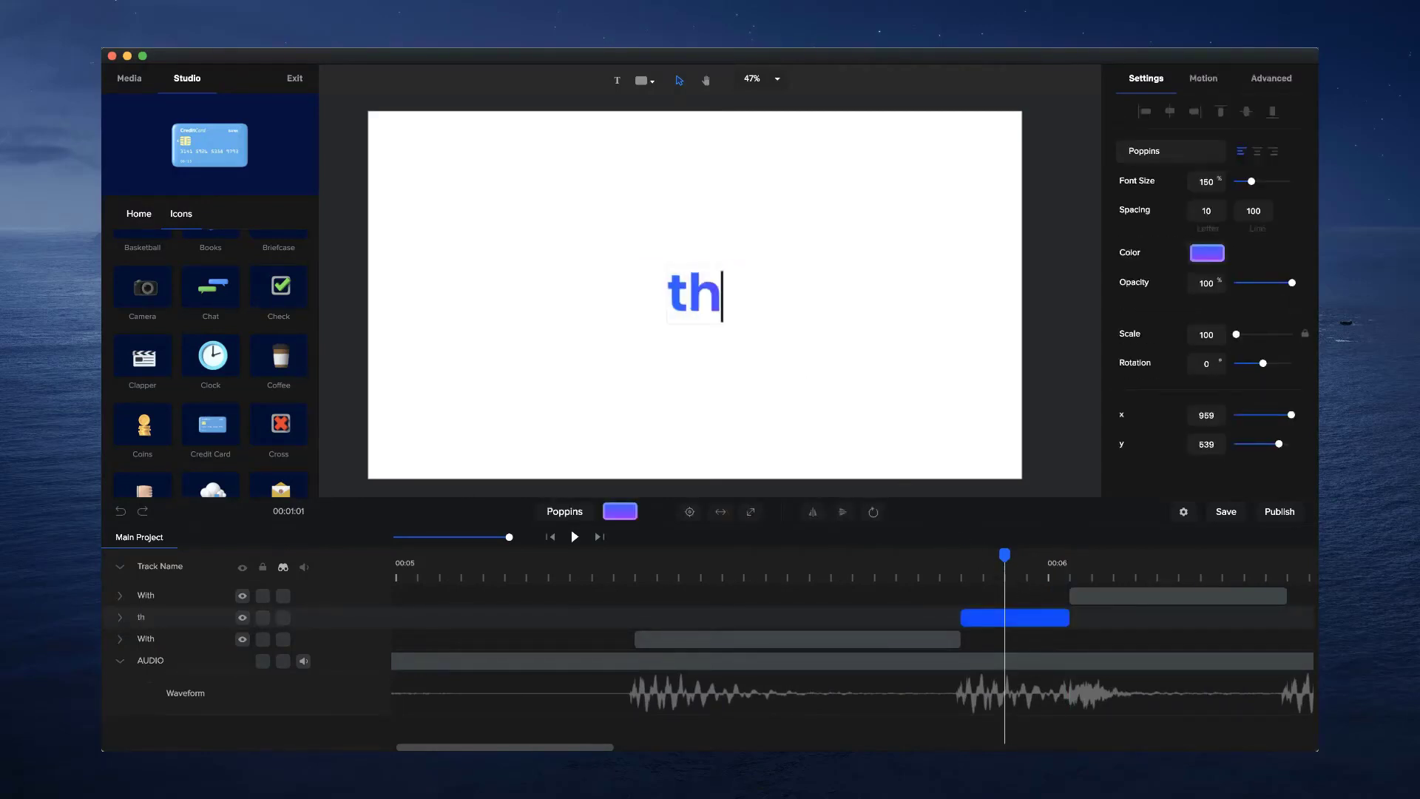
pyautogui.click(741, 319)
# Change the second gradient colour of the text "the" to light blue #00DAFF
pyautogui.click(707, 291)
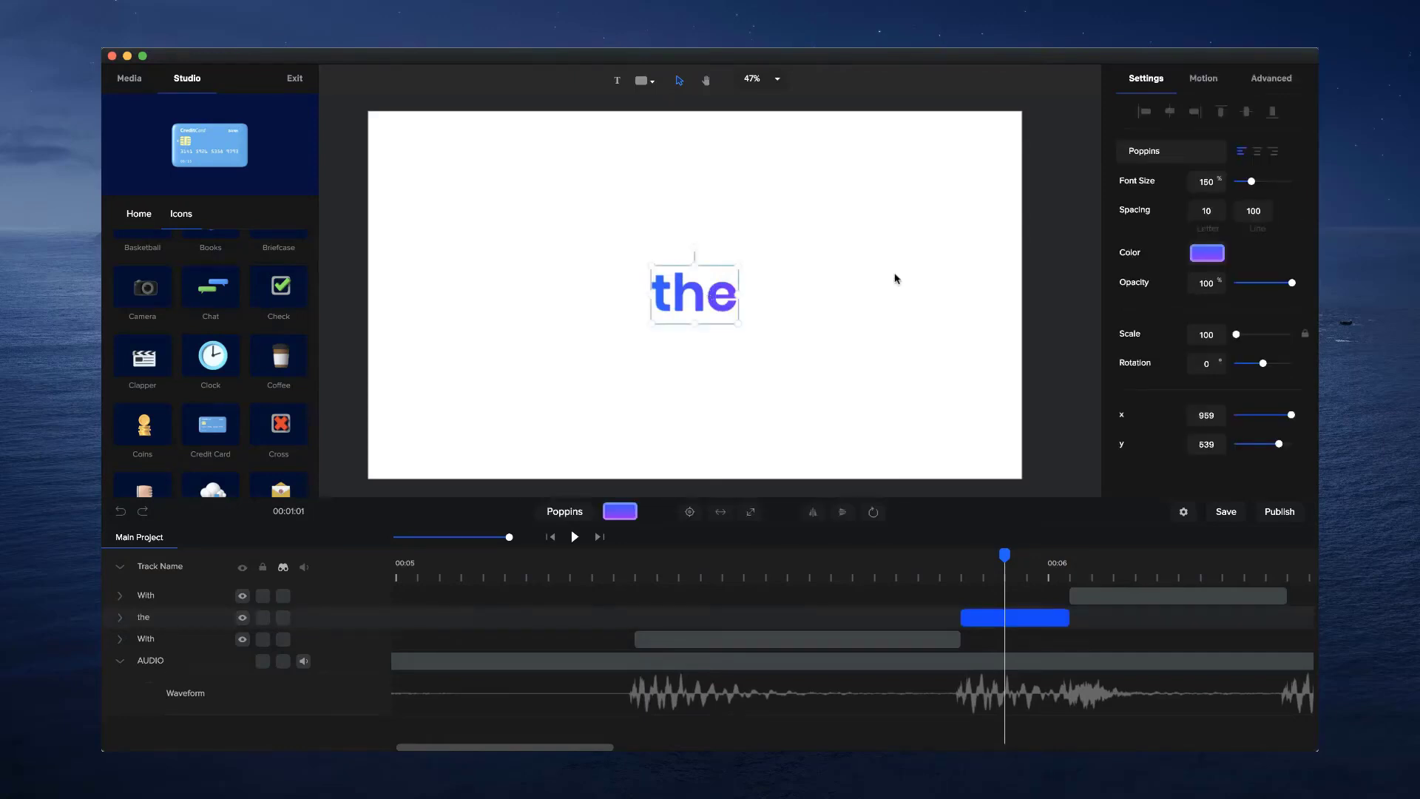
pyautogui.click(1205, 252)
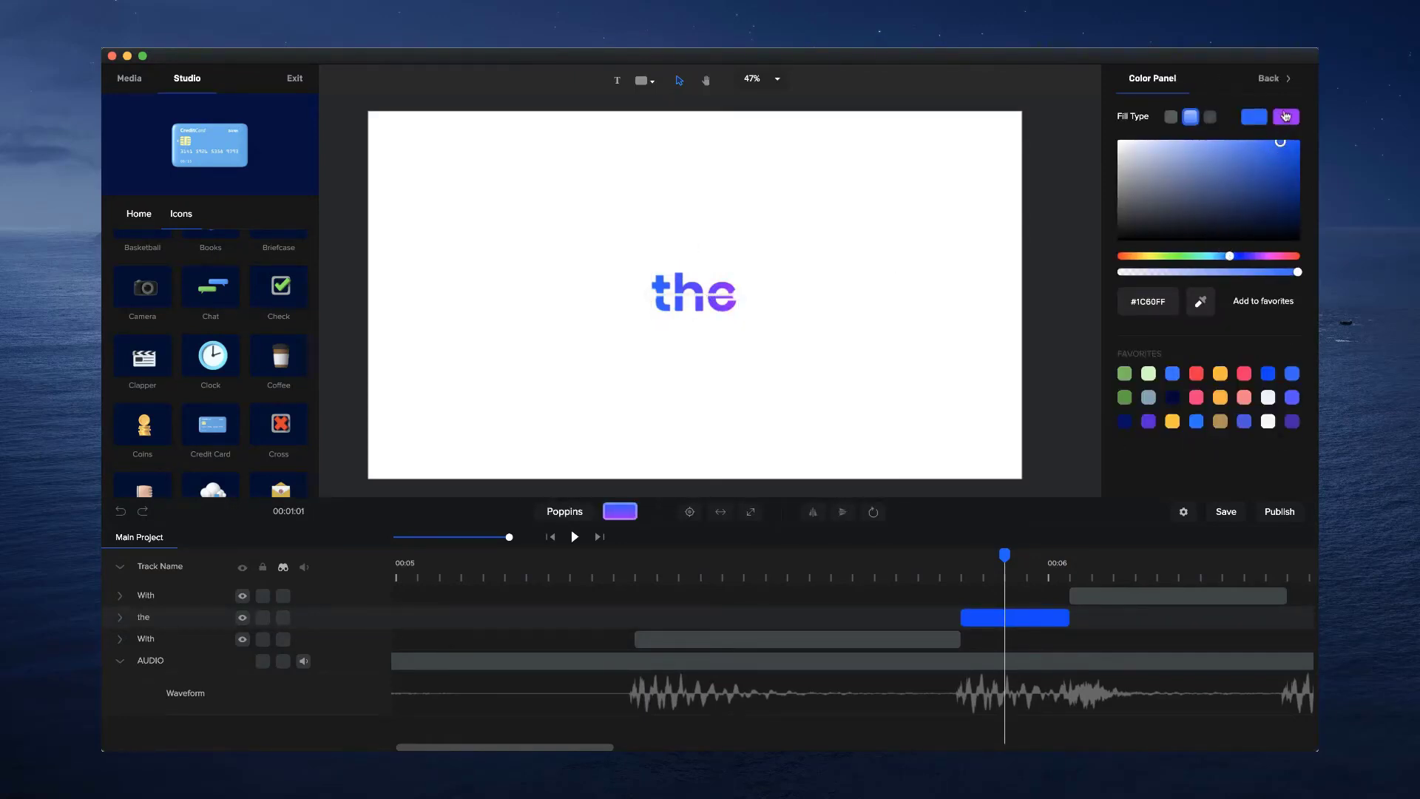
pyautogui.click(1287, 116)
pyautogui.moveTo(1226, 259); pyautogui.dragTo(1214, 256)
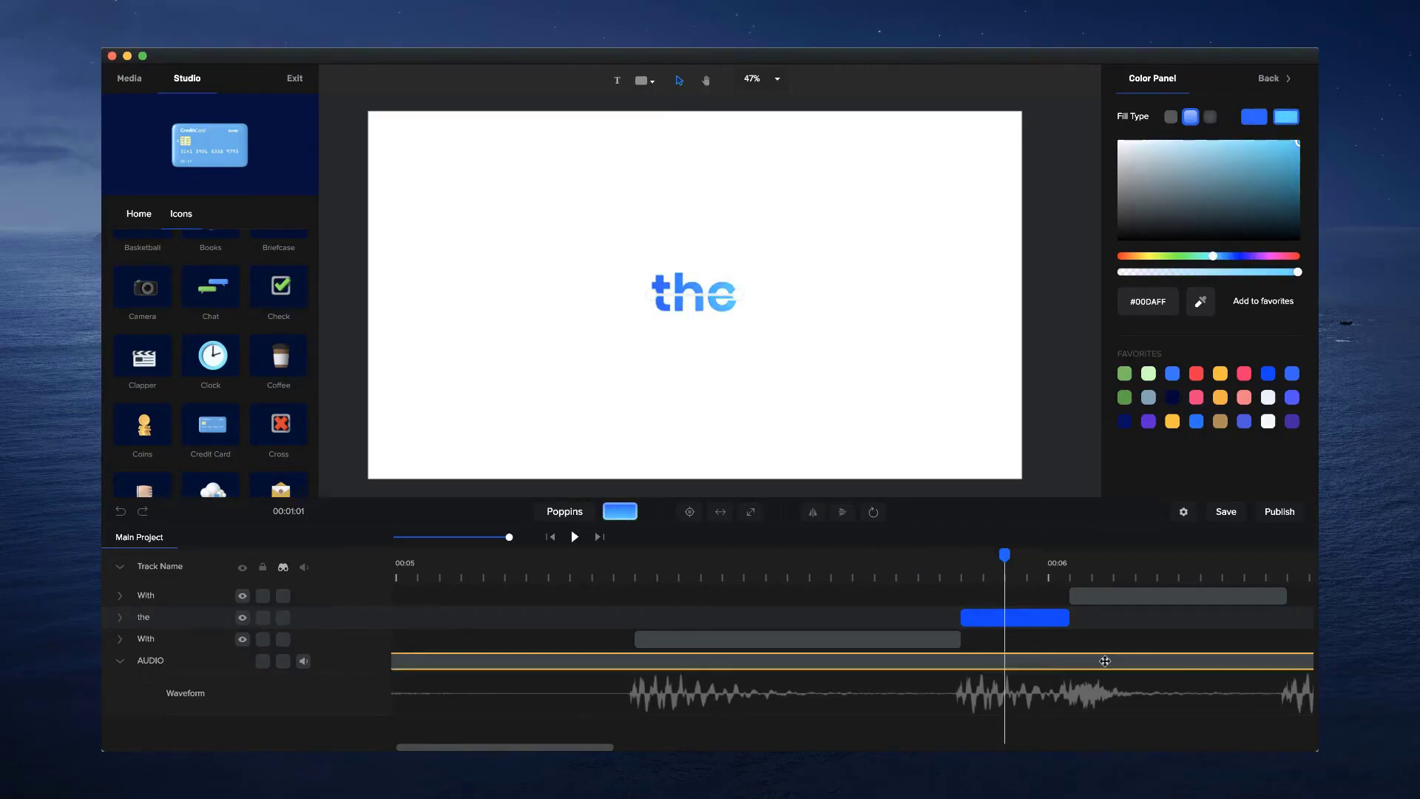
# Change the third text clip's wording to "Best" and enlarge its font size to 338
pyautogui.click(1127, 568)
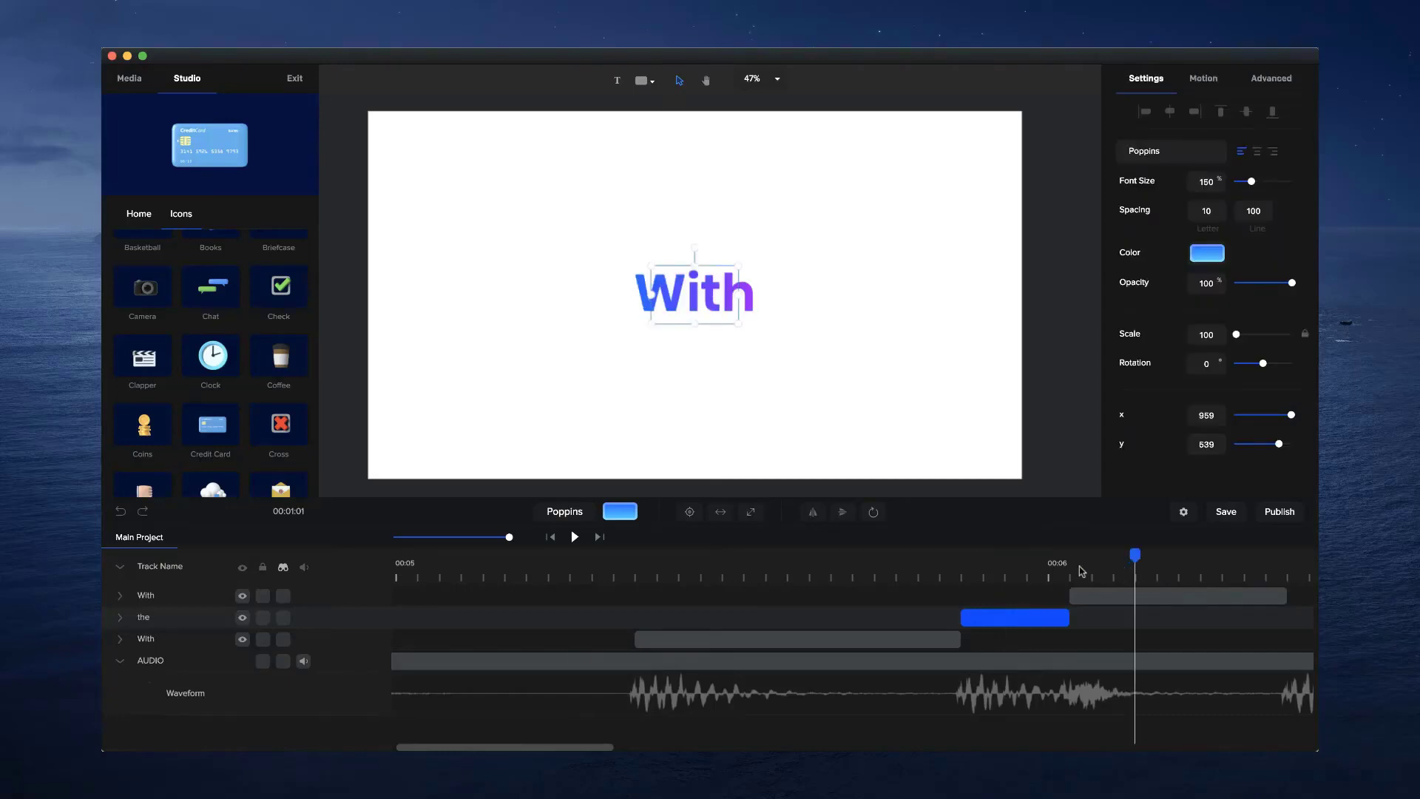
pyautogui.click(755, 296)
pyautogui.click(984, 564)
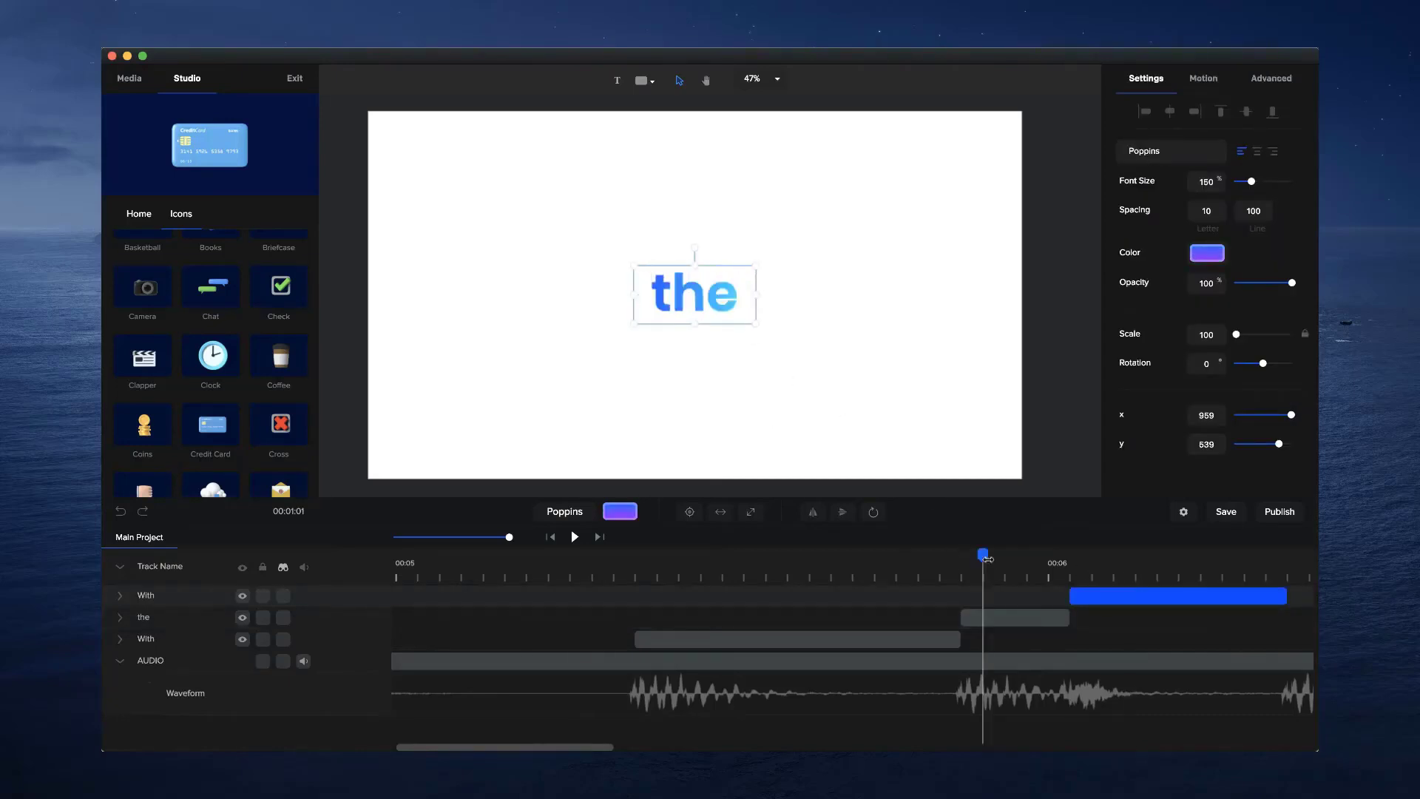
pyautogui.click(1135, 555)
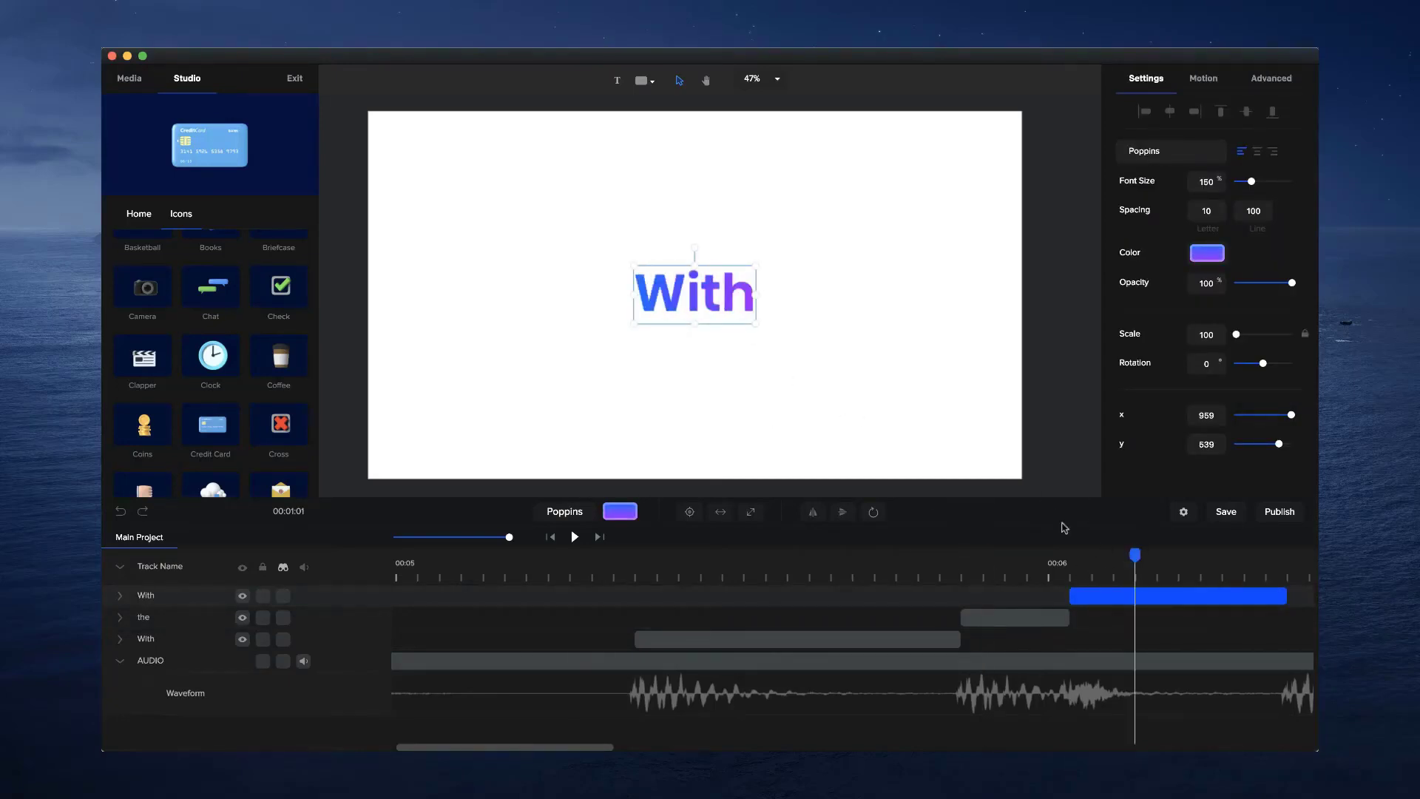
pyautogui.doubleClick(740, 295)
pyautogui.press('super+a')
pyautogui.write('Best')
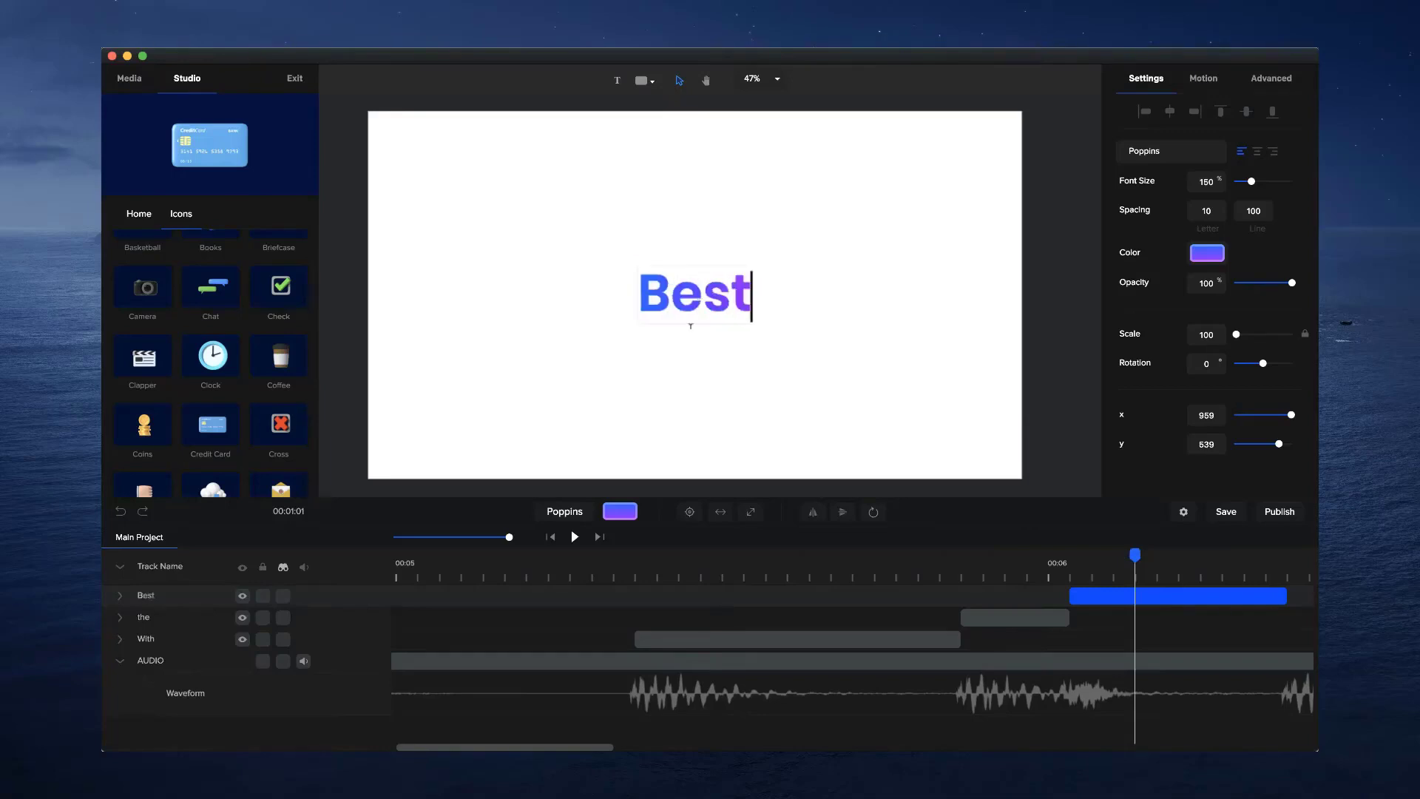
pyautogui.press('Escape')
pyautogui.click(734, 287)
pyautogui.moveTo(1252, 182); pyautogui.dragTo(1274, 181)
# Recolour the "Best" text's gradient with #1C6BFF as the first colour and a lighter blue as the second
pyautogui.click(1207, 253)
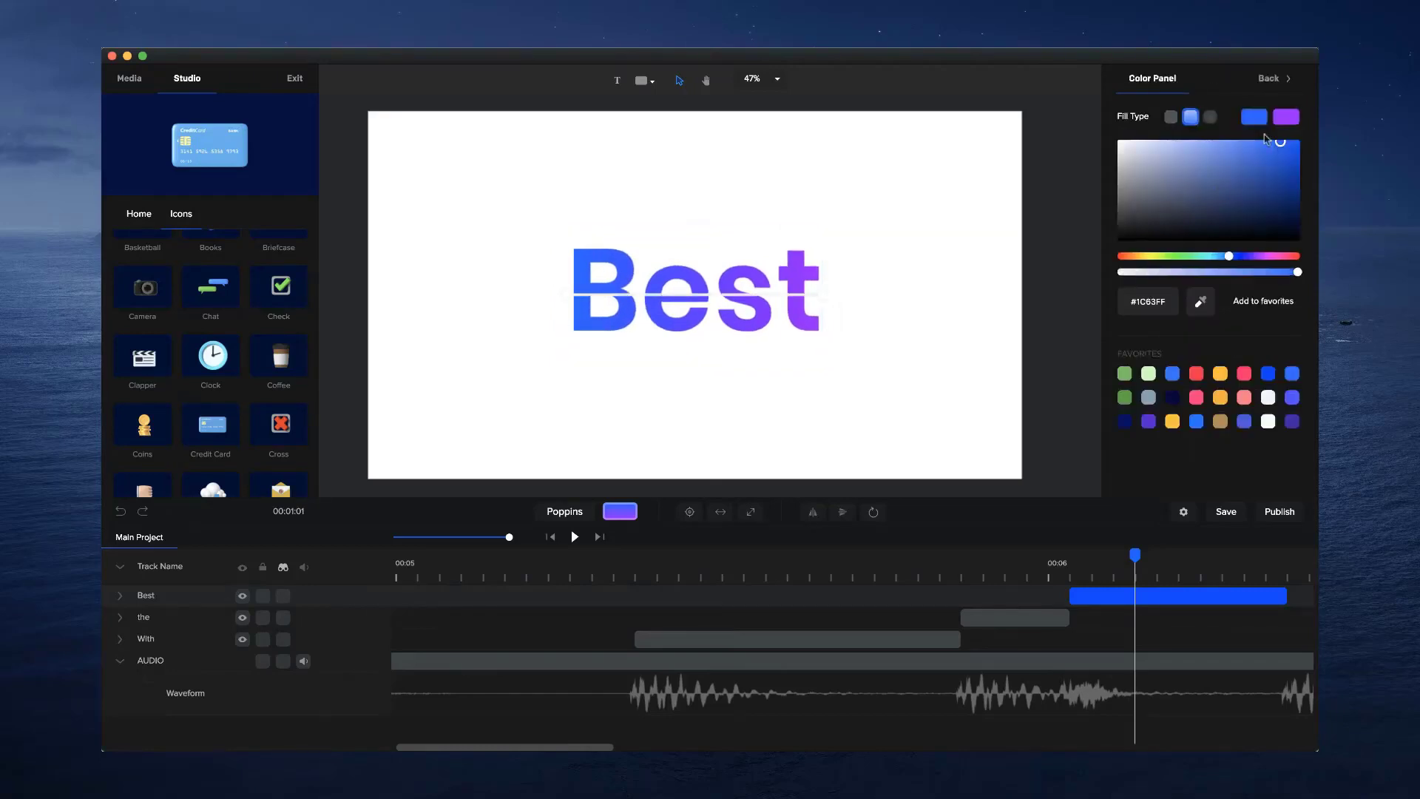
pyautogui.click(1285, 119)
pyautogui.click(1222, 256)
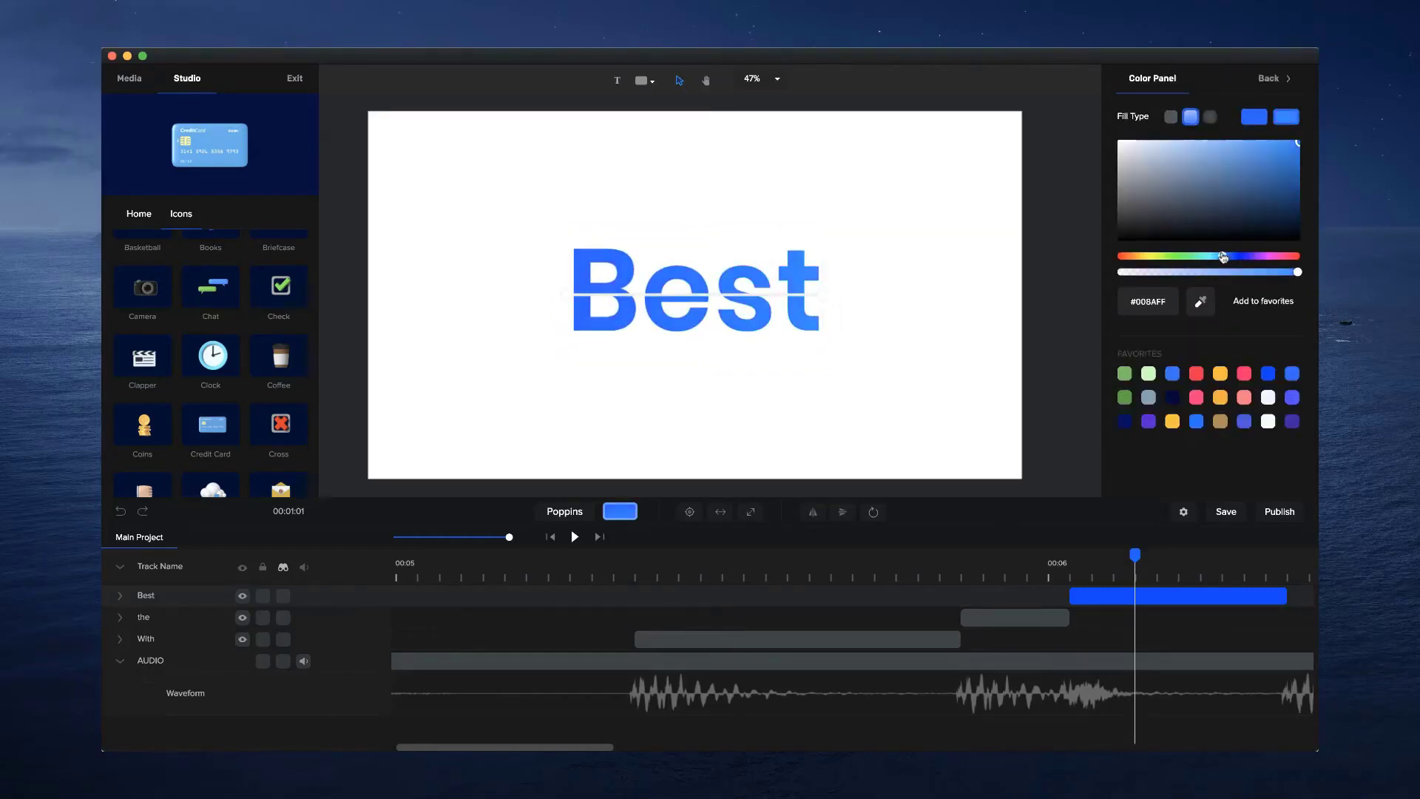
pyautogui.click(1262, 121)
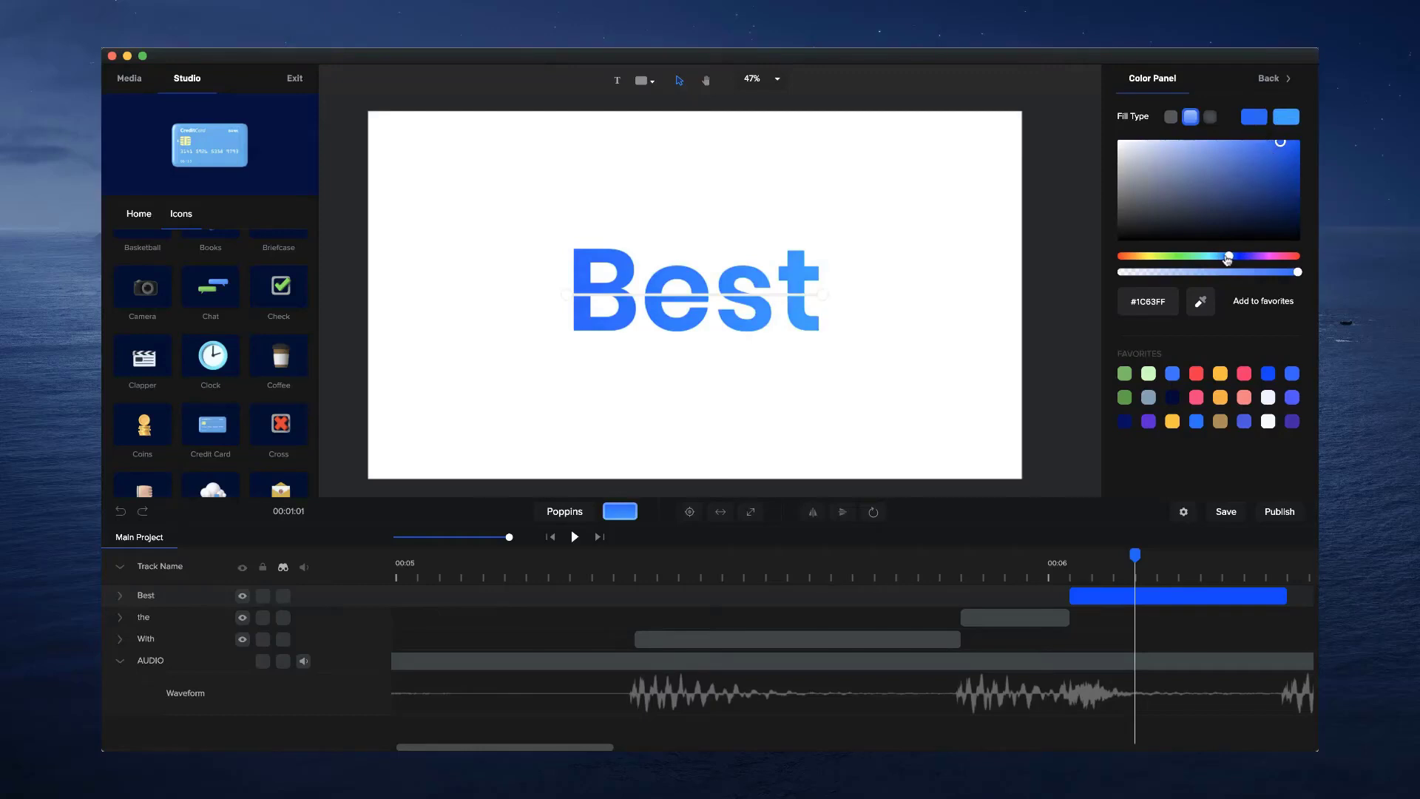
pyautogui.moveTo(1228, 258); pyautogui.dragTo(1233, 257)
pyautogui.moveTo(1297, 160); pyautogui.dragTo(1255, 141)
pyautogui.moveTo(1233, 257); pyautogui.dragTo(1230, 256)
pyautogui.moveTo(1283, 163); pyautogui.dragTo(1280, 139)
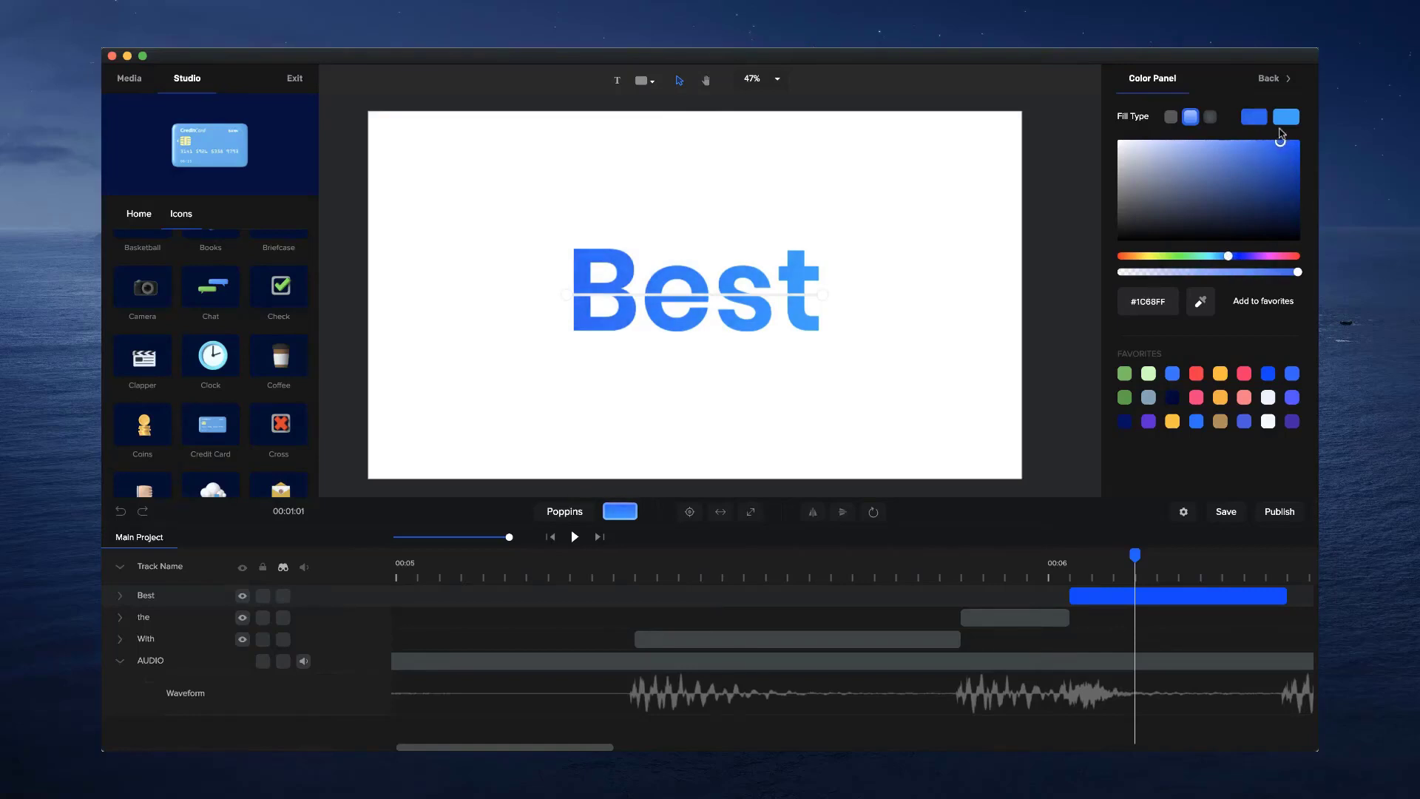
# Play back the word sequence starting just before the "With" clip
pyautogui.click(951, 349)
pyautogui.scroll(-3, 946, 354)
pyautogui.click(765, 562)
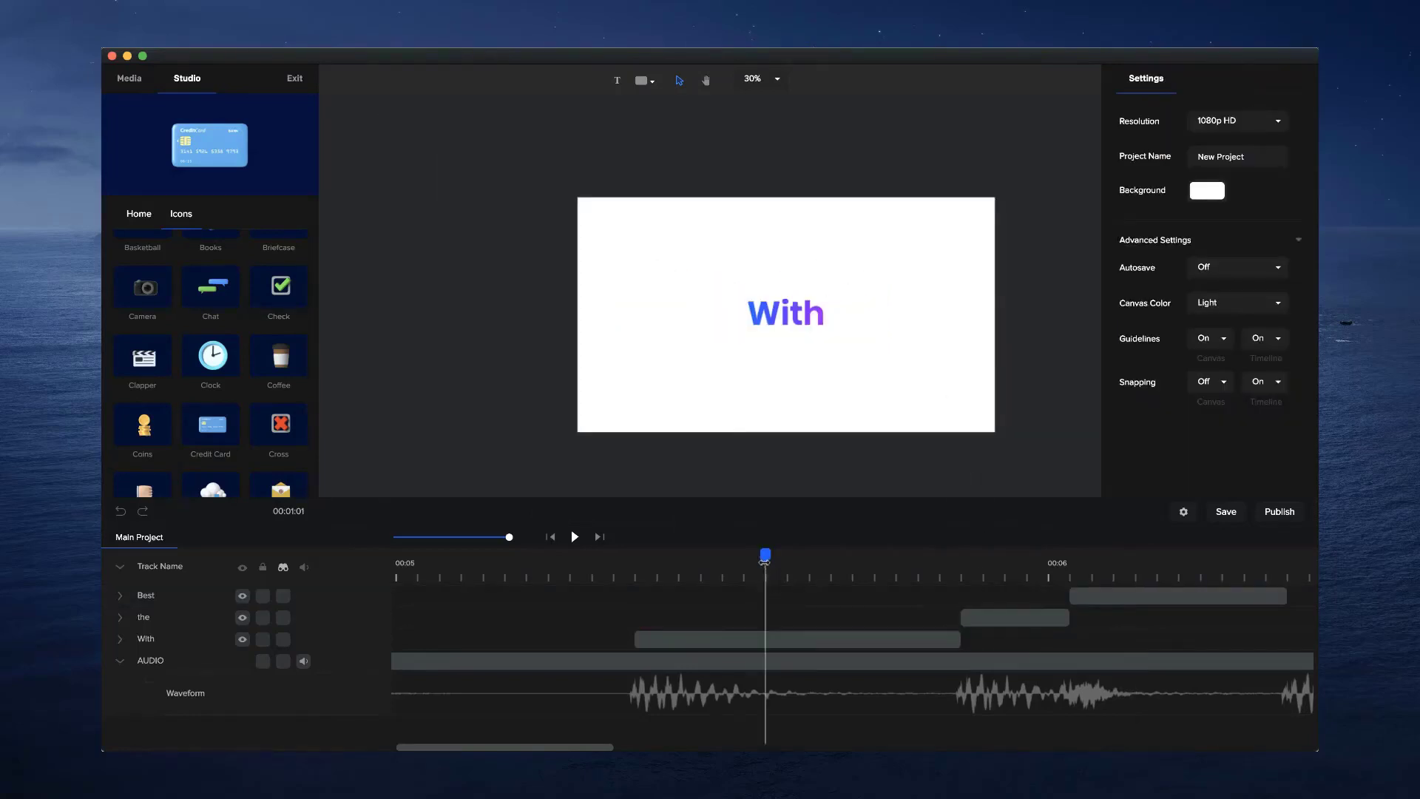
pyautogui.moveTo(765, 562); pyautogui.dragTo(577, 540)
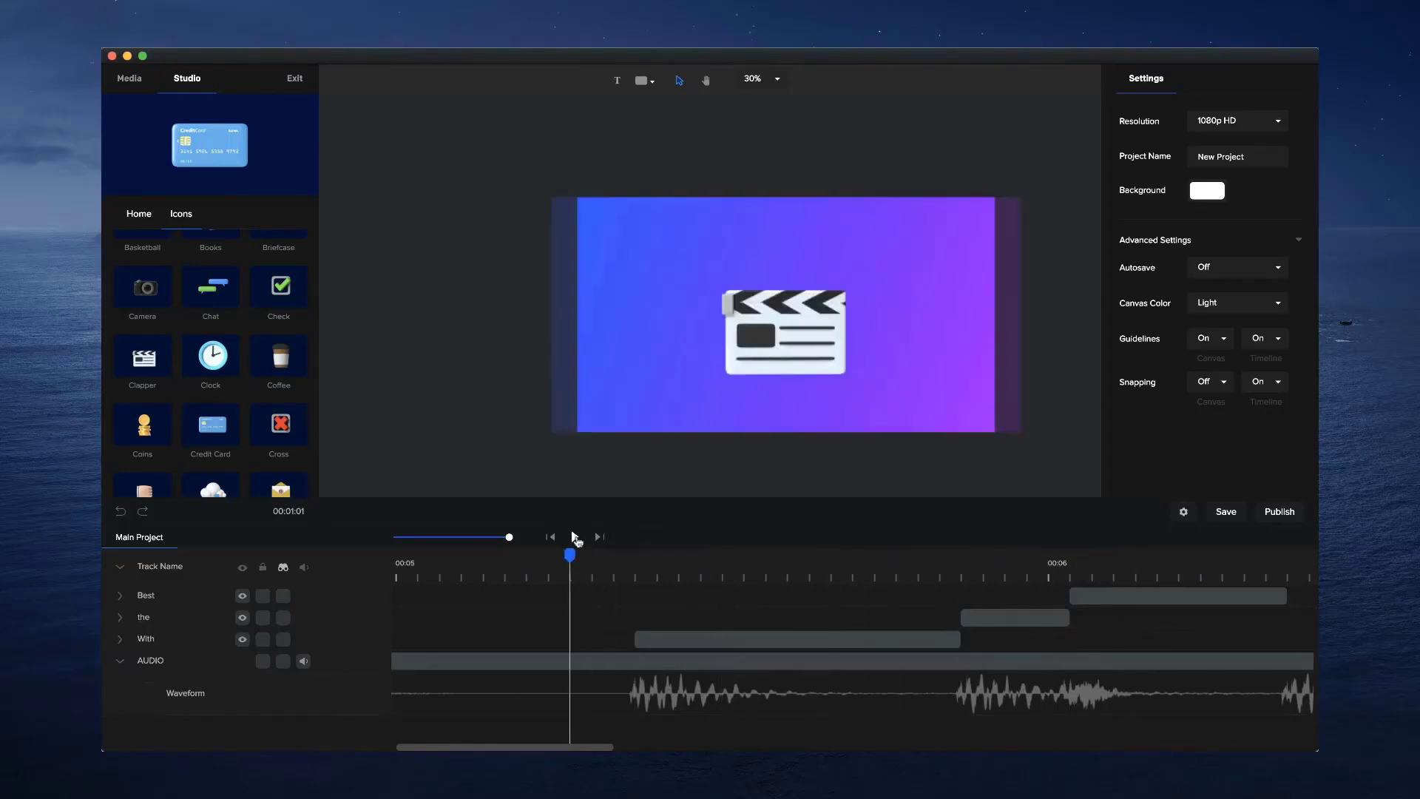
pyautogui.click(575, 536)
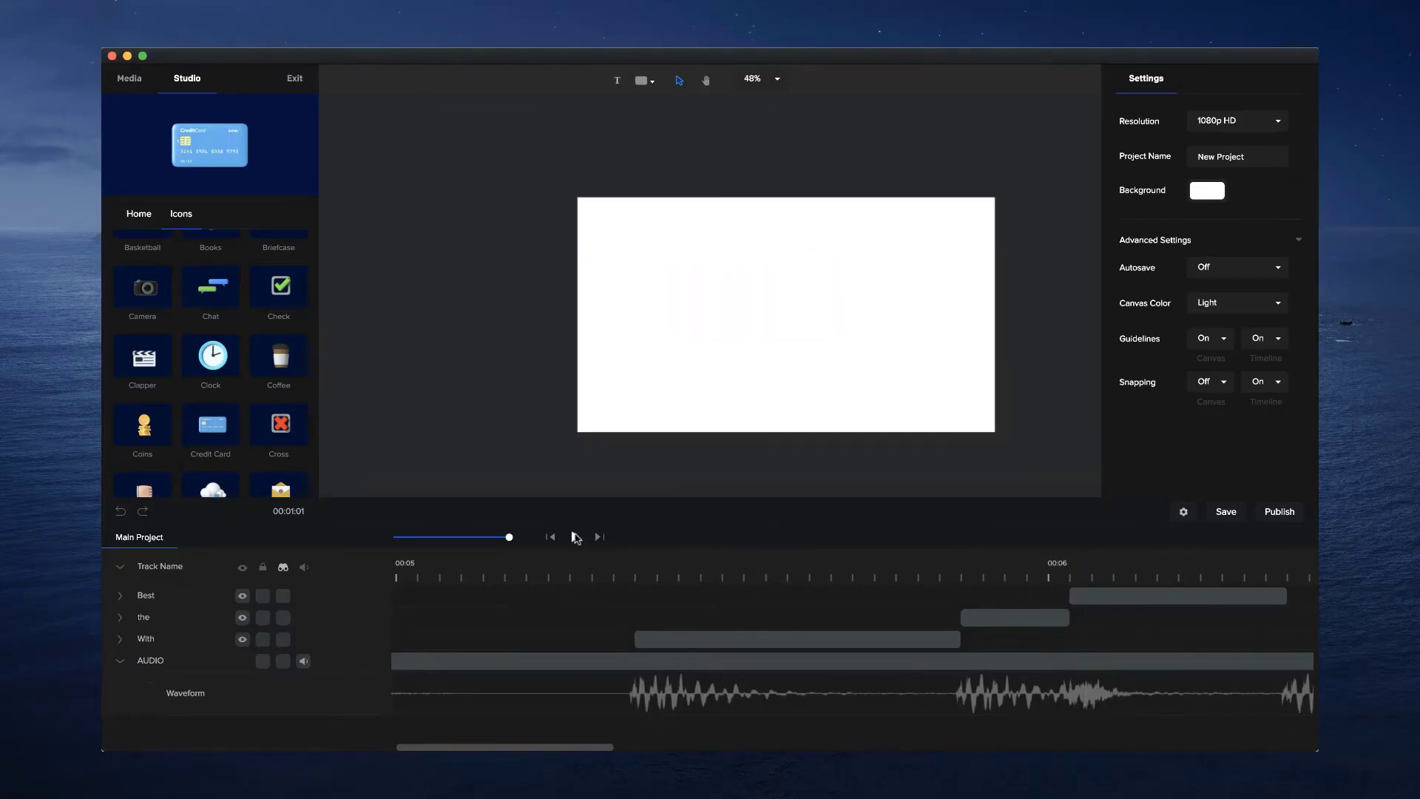
# Duplicate the "Best" clip, placing the copy directly after it and extending it to about 7.3 seconds
pyautogui.moveTo(518, 538); pyautogui.dragTo(500, 543)
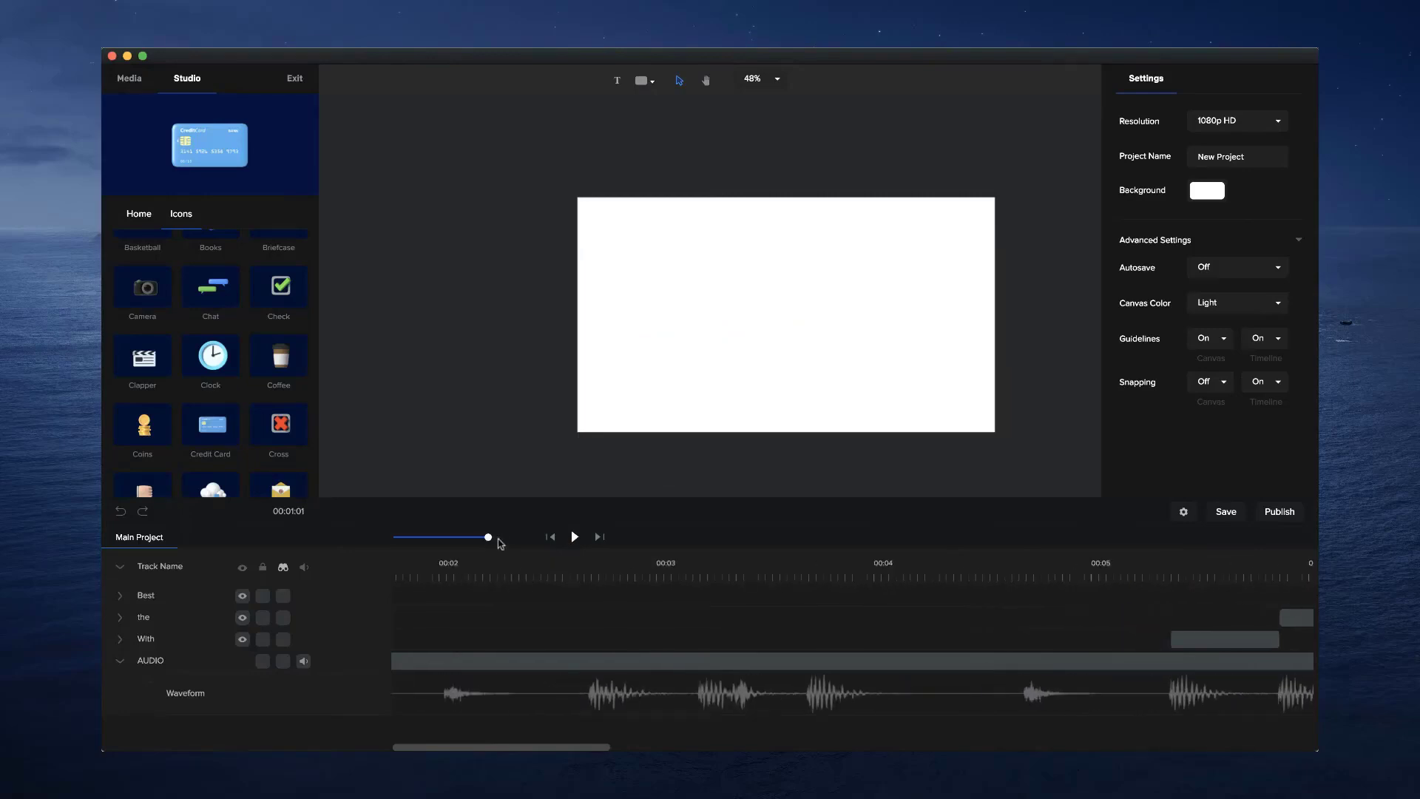
pyautogui.moveTo(534, 749); pyautogui.dragTo(536, 747)
pyautogui.click(644, 600)
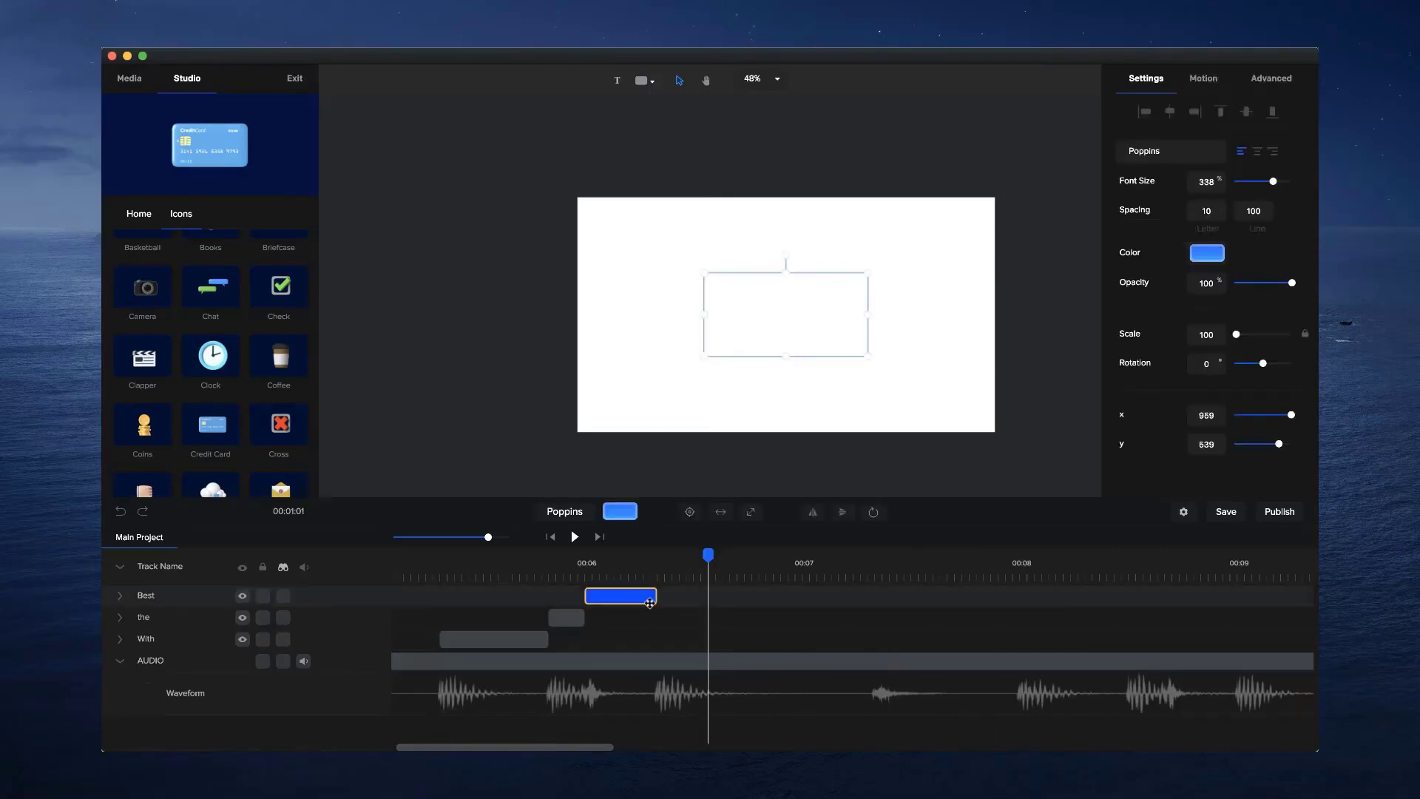
pyautogui.press('super+d')
pyautogui.moveTo(614, 594); pyautogui.dragTo(868, 603)
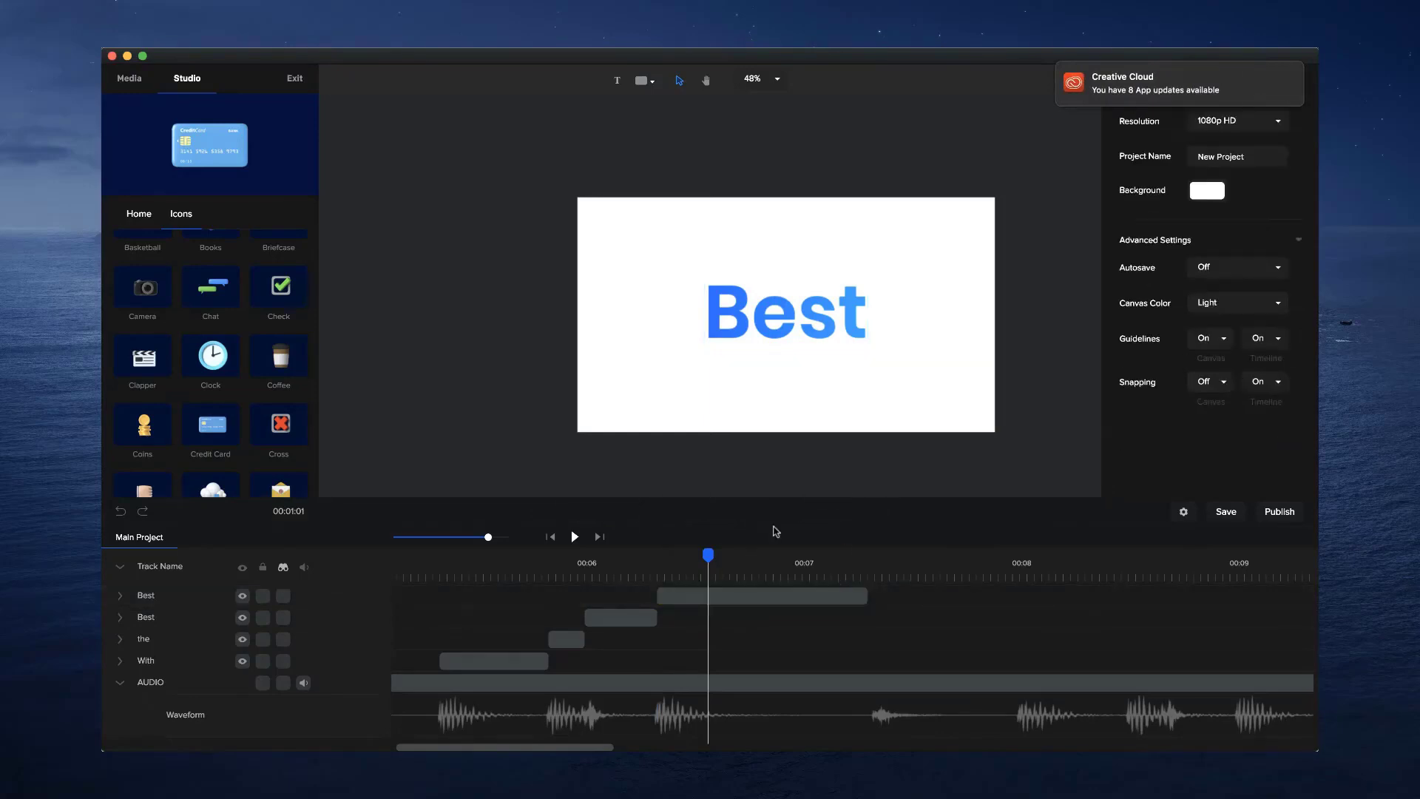
# Change the duplicated clip's text to "Style"
pyautogui.click(697, 600)
pyautogui.doubleClick(814, 334)
pyautogui.write('Style')
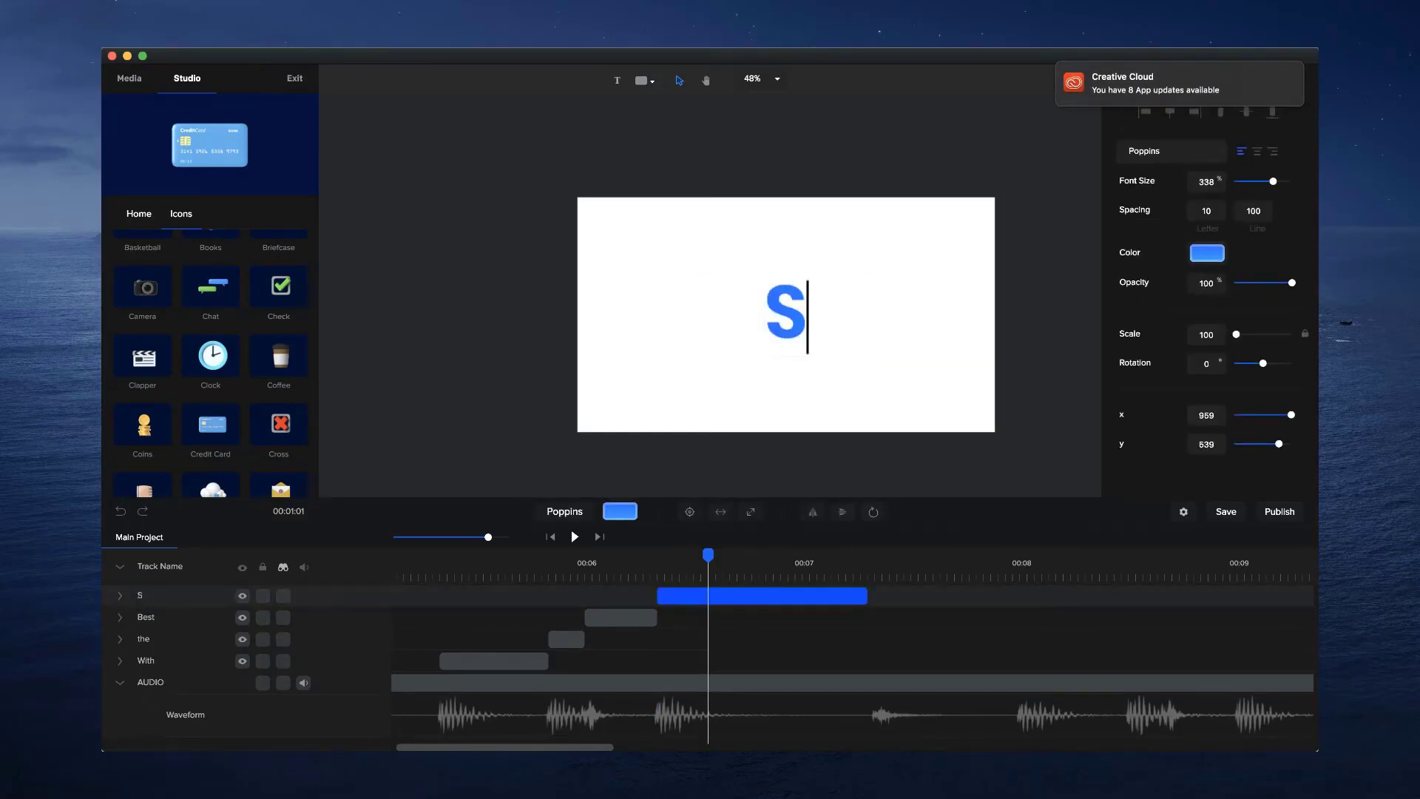
pyautogui.click(839, 373)
pyautogui.click(836, 298)
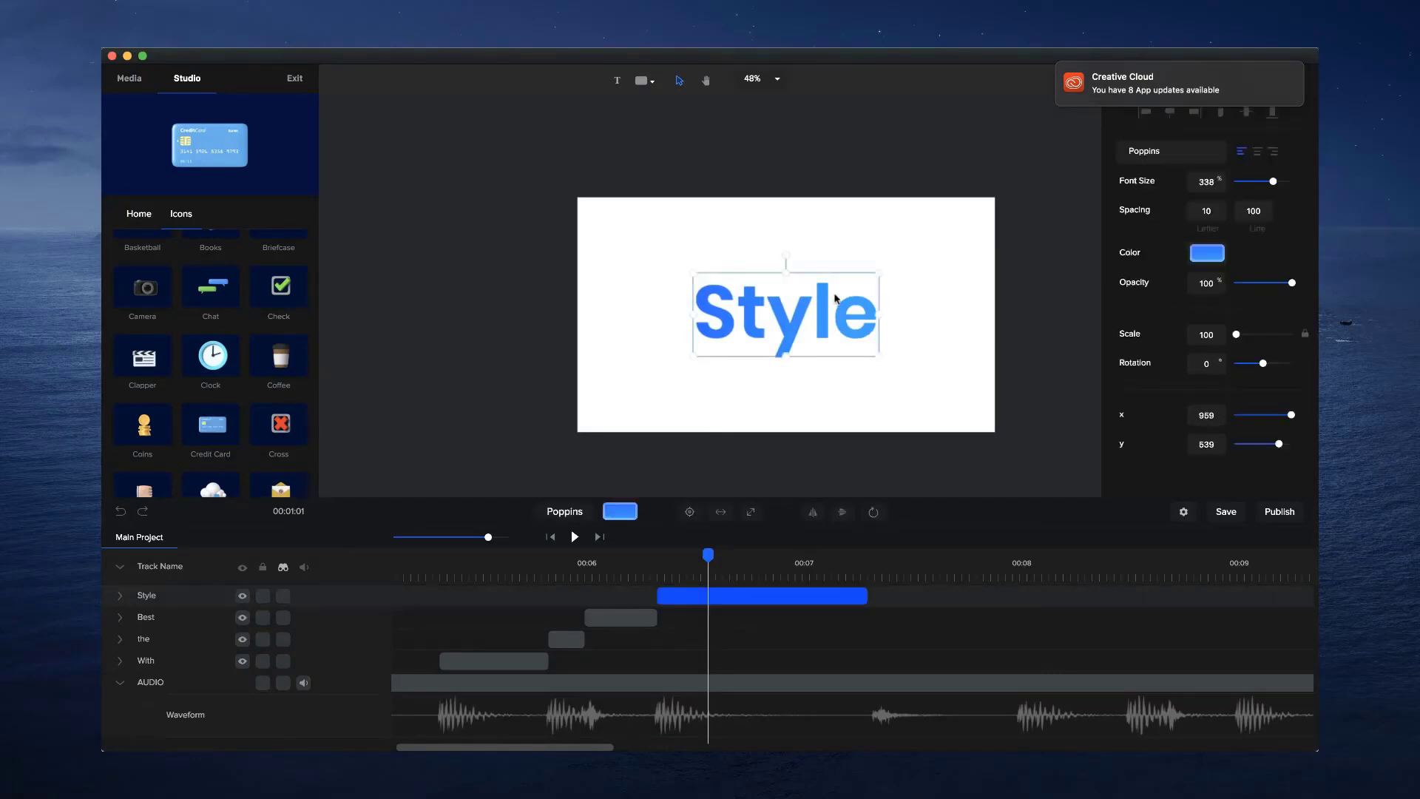
# Switch the "Style" text's fill from gradient to solid white
pyautogui.click(1205, 256)
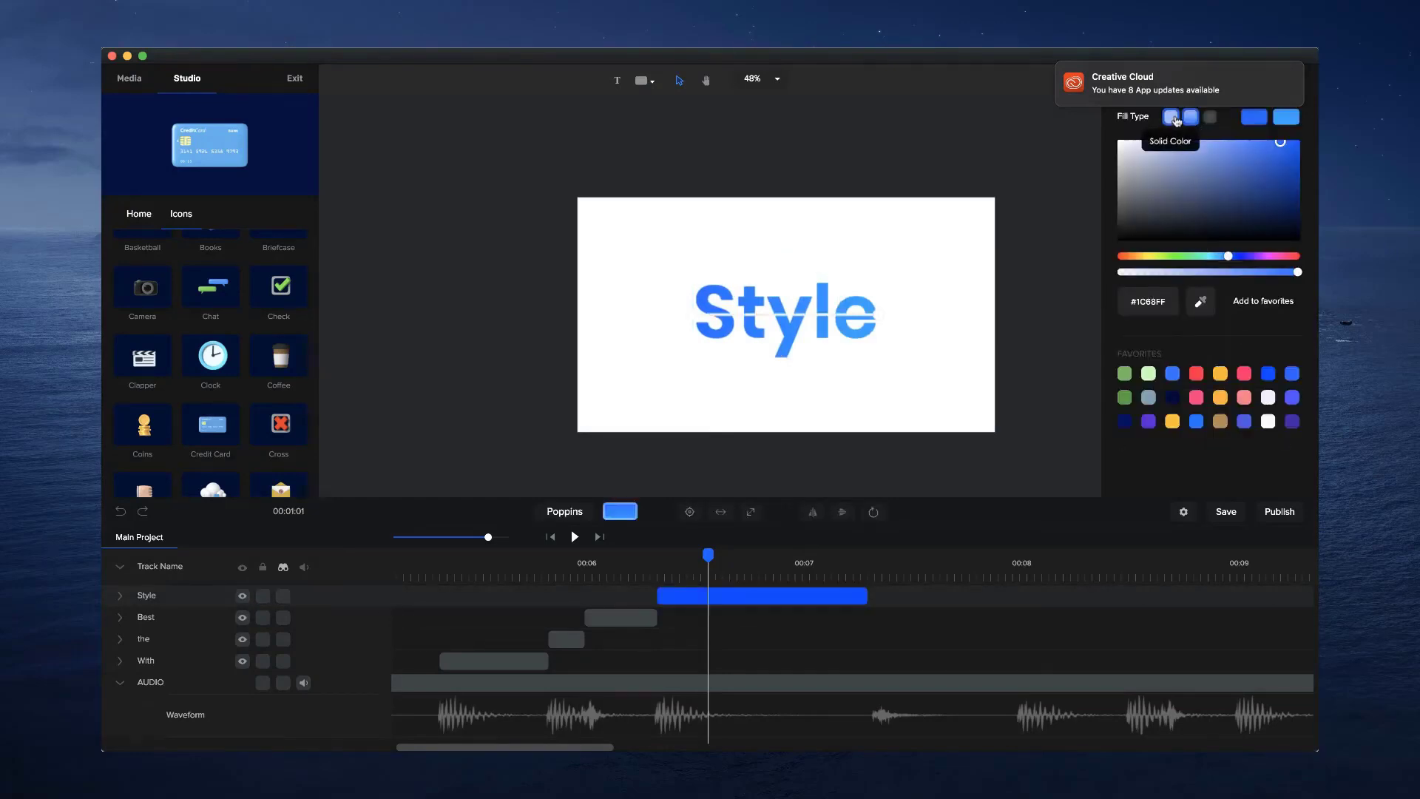
pyautogui.moveTo(1147, 183); pyautogui.dragTo(1094, 126)
pyautogui.click(917, 276)
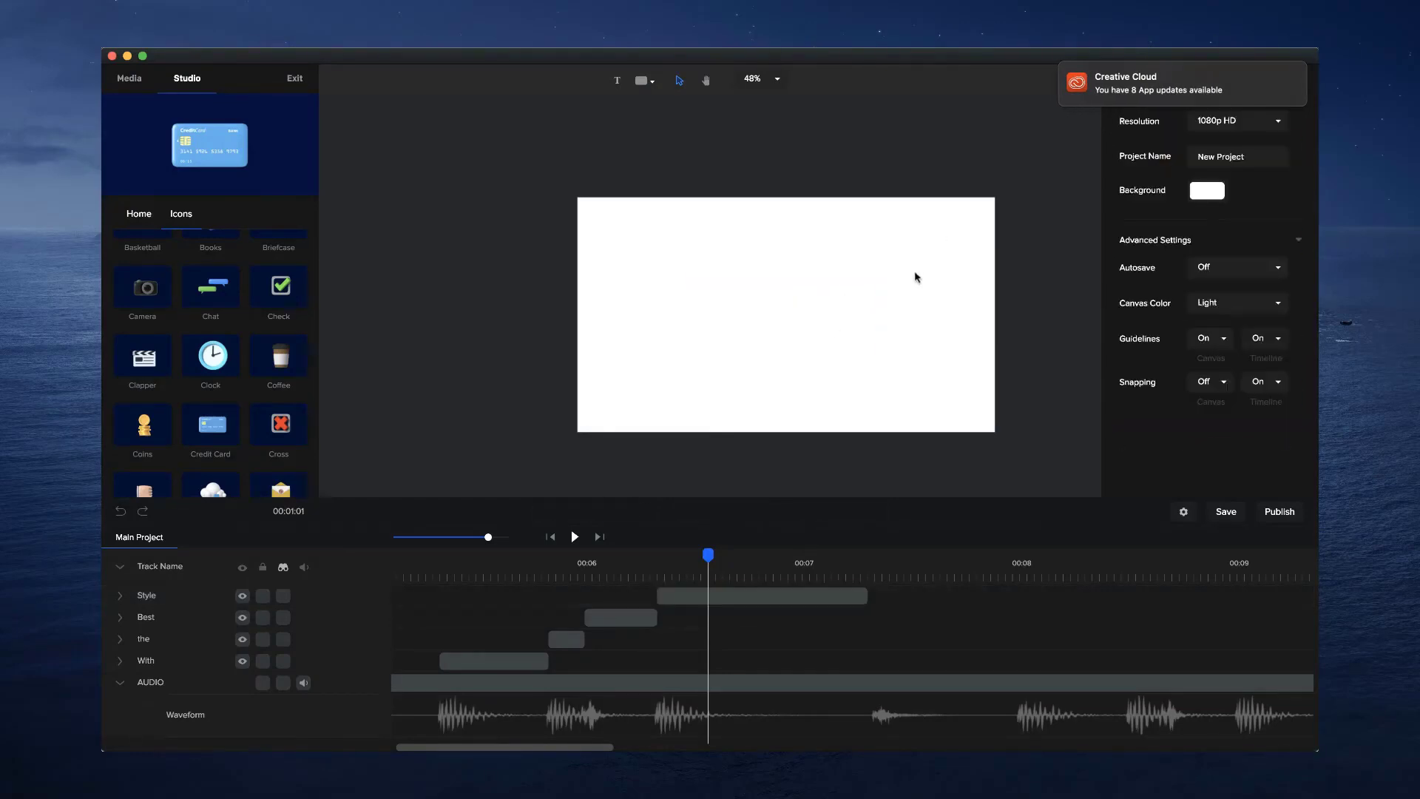
# Add a rectangle shape, enlarge it to cover the whole canvas and open its fill colour
pyautogui.click(643, 82)
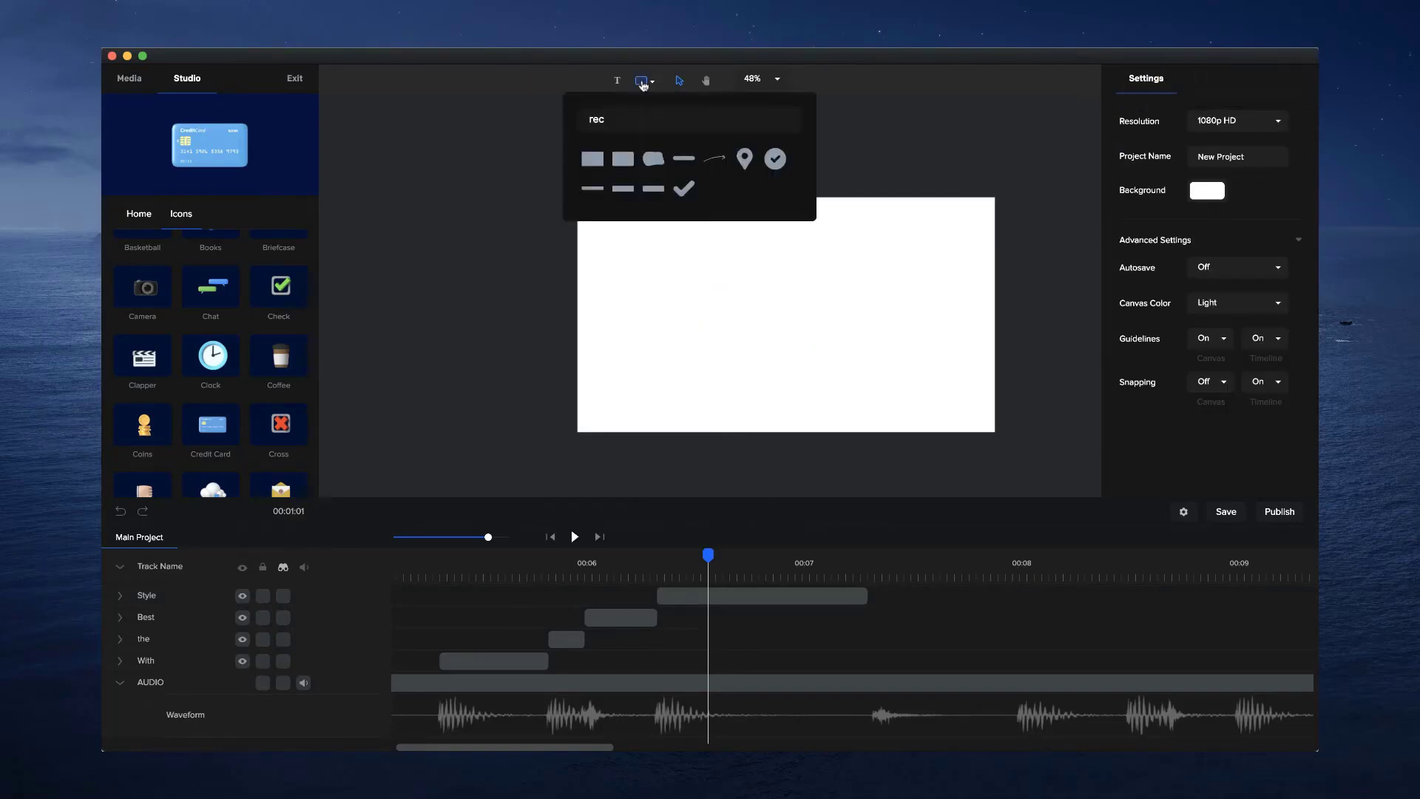
pyautogui.click(592, 158)
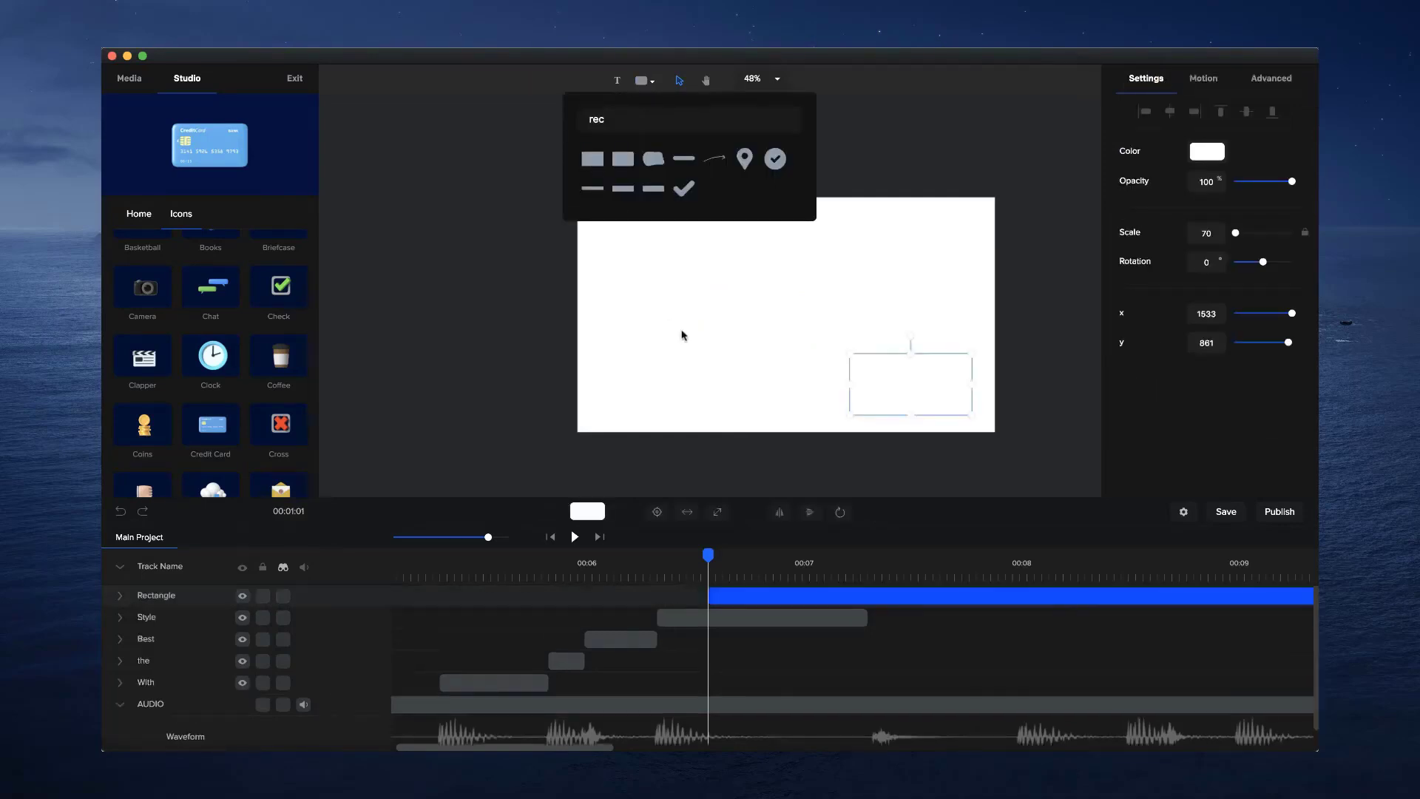
pyautogui.click(717, 512)
pyautogui.click(1213, 156)
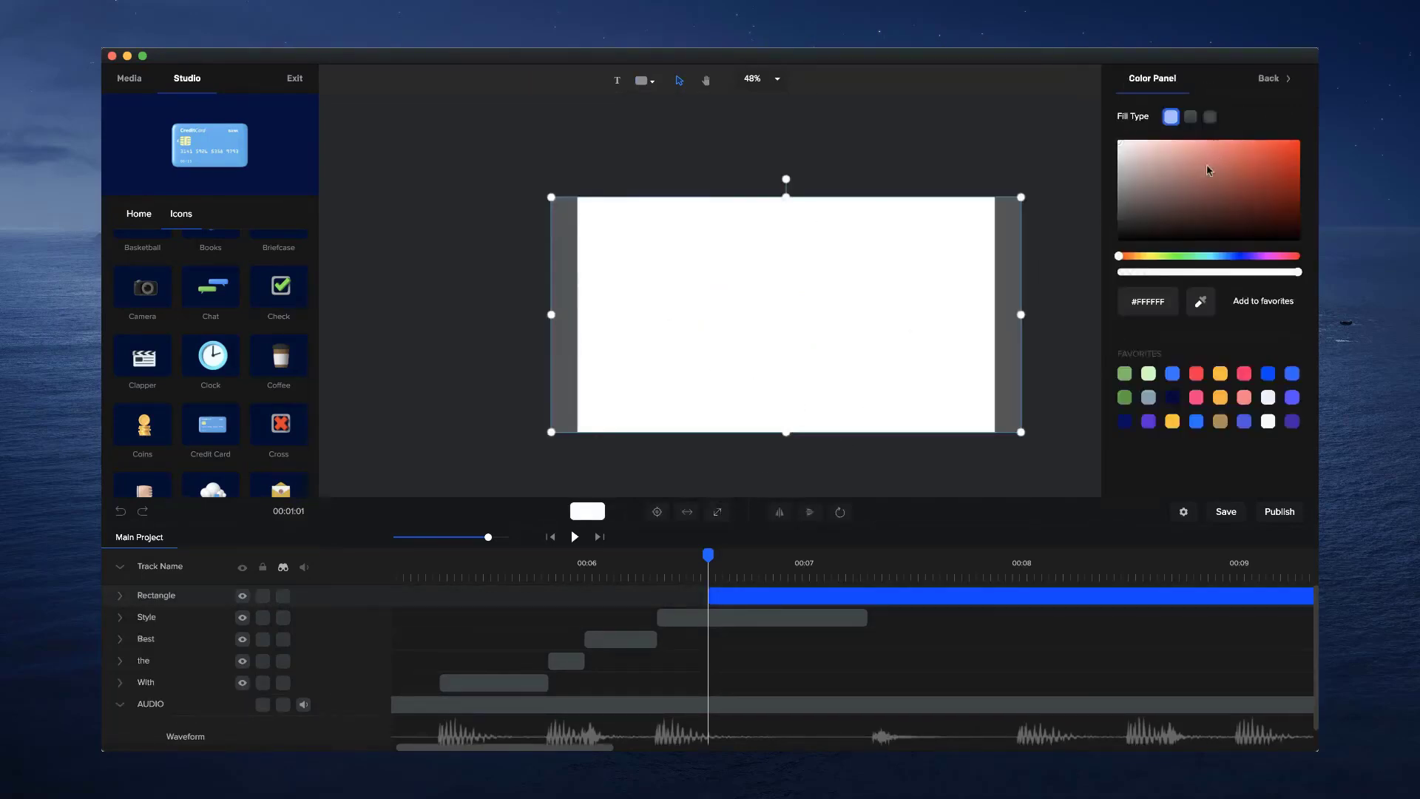
# Switch to QuickTime Player and check the "style" scene of preview.mp4 at about 7 seconds
pyautogui.click(803, 769)
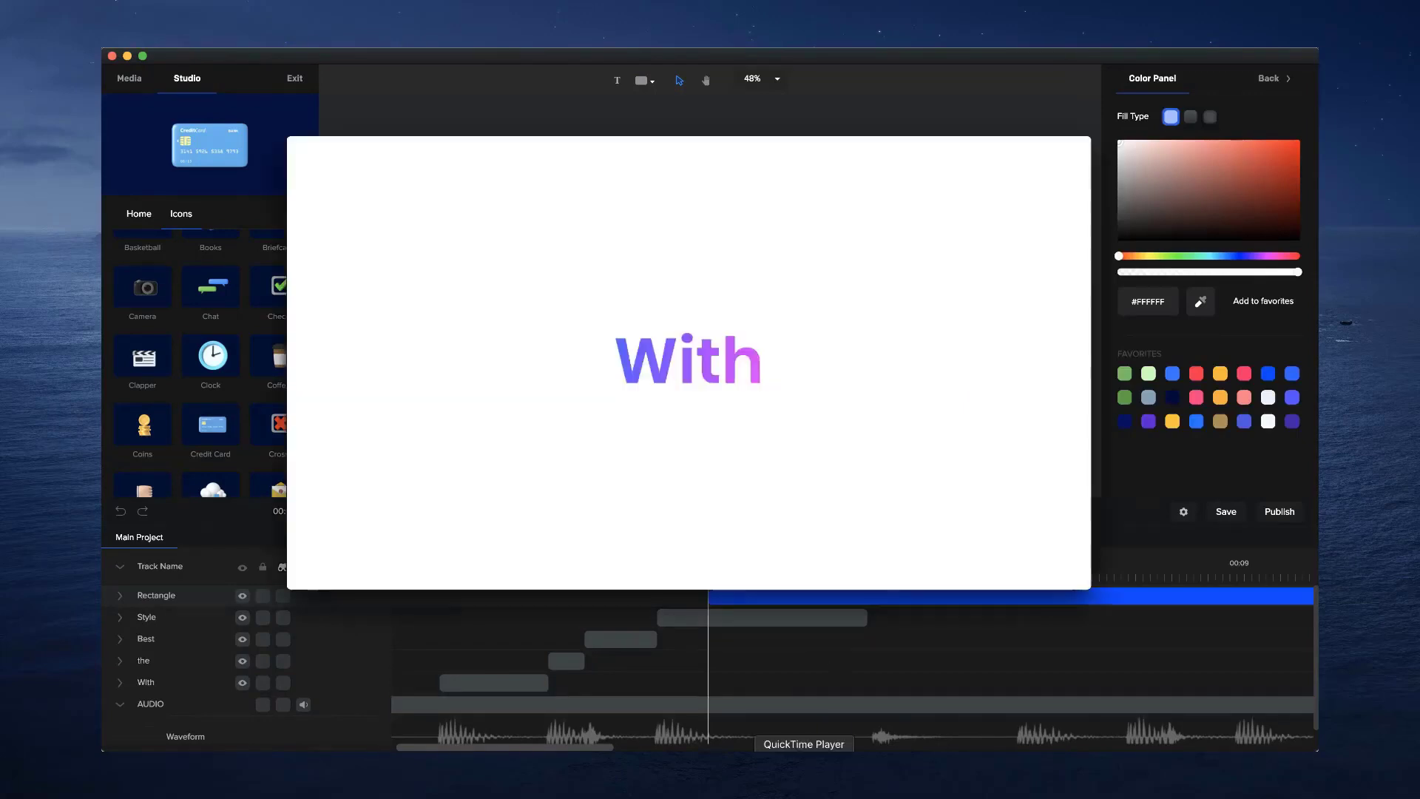
pyautogui.moveTo(622, 507); pyautogui.dragTo(630, 509)
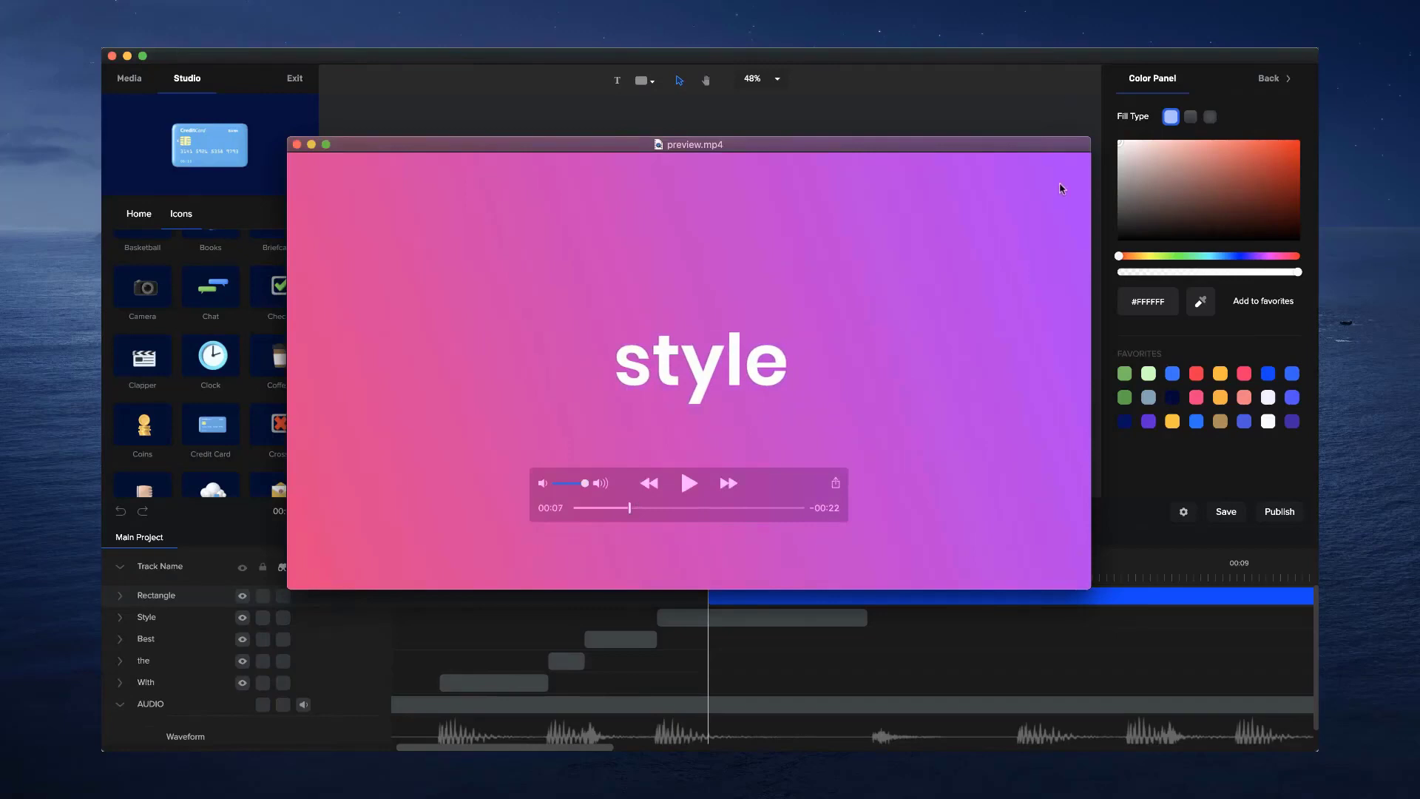
pyautogui.press('Escape')
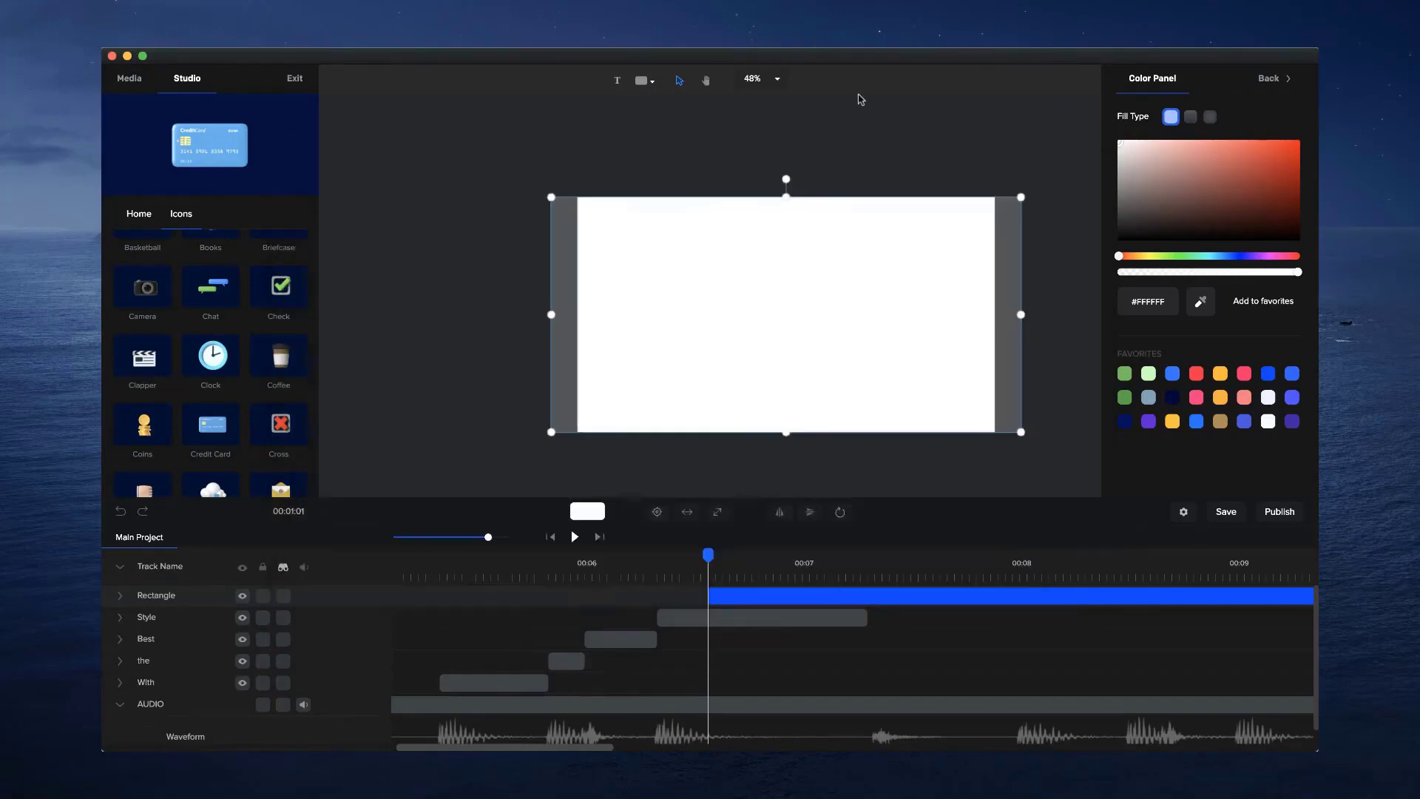
# Align the rectangle clip's start with the "Style" clip and place its track beneath the "Style" track
pyautogui.click(800, 481)
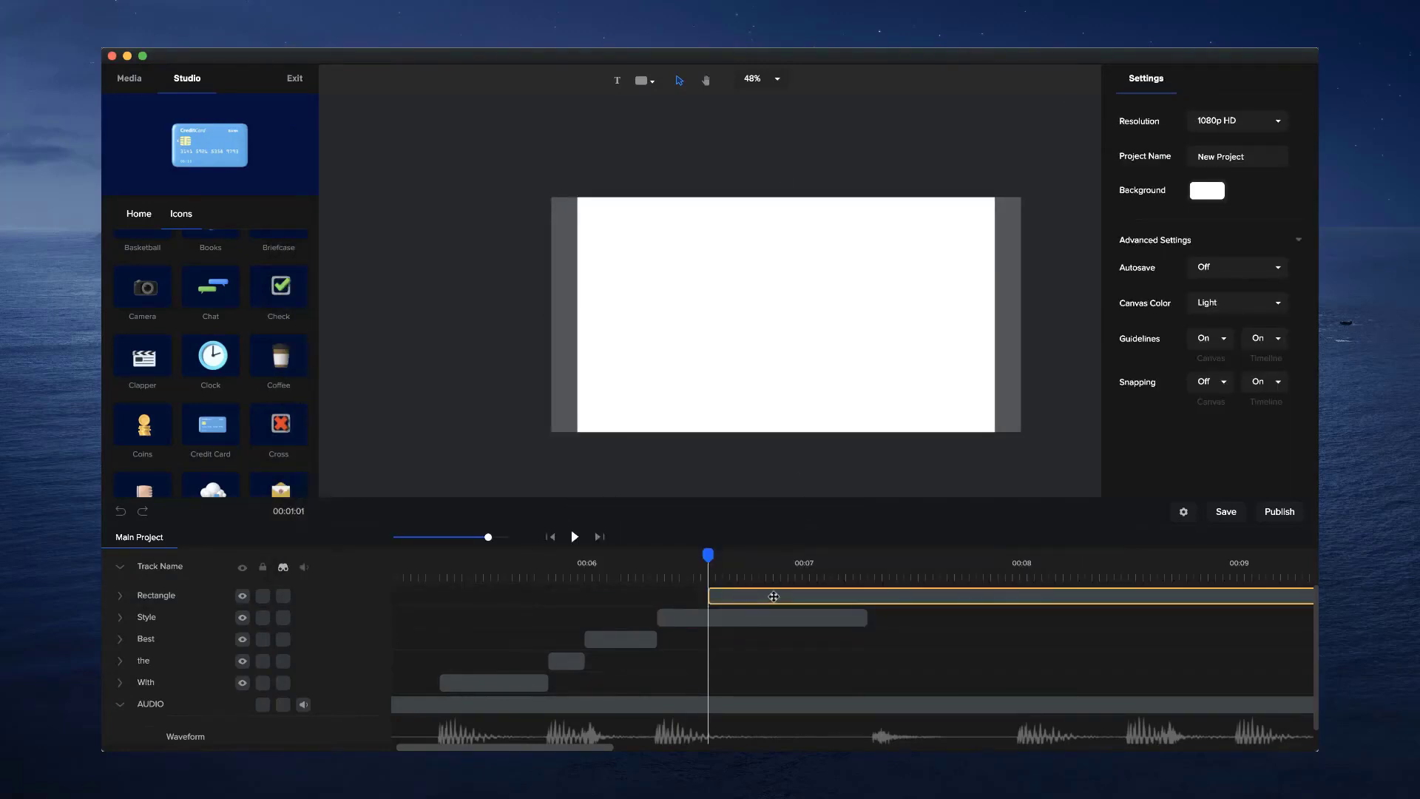
pyautogui.moveTo(774, 597); pyautogui.dragTo(723, 594)
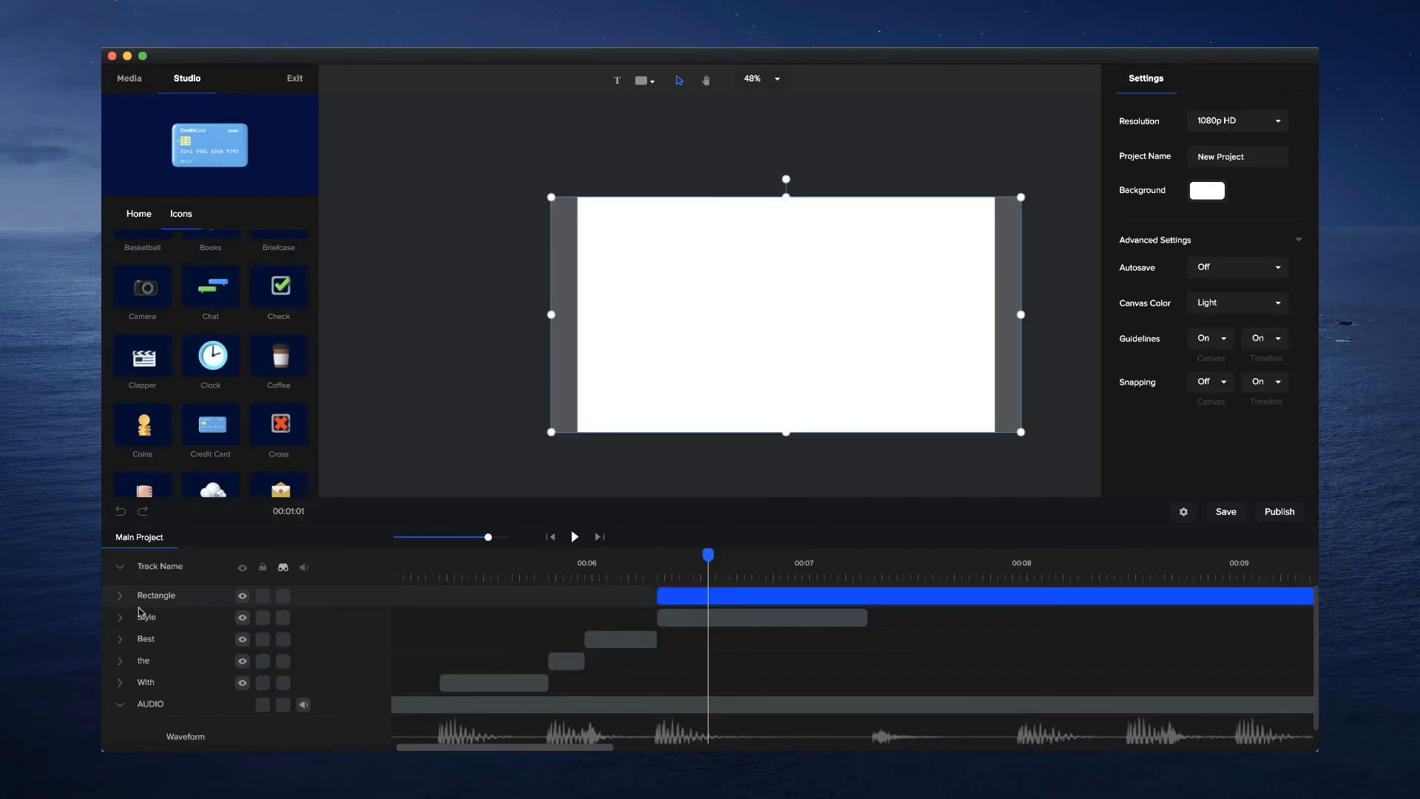
pyautogui.moveTo(139, 611); pyautogui.dragTo(148, 591)
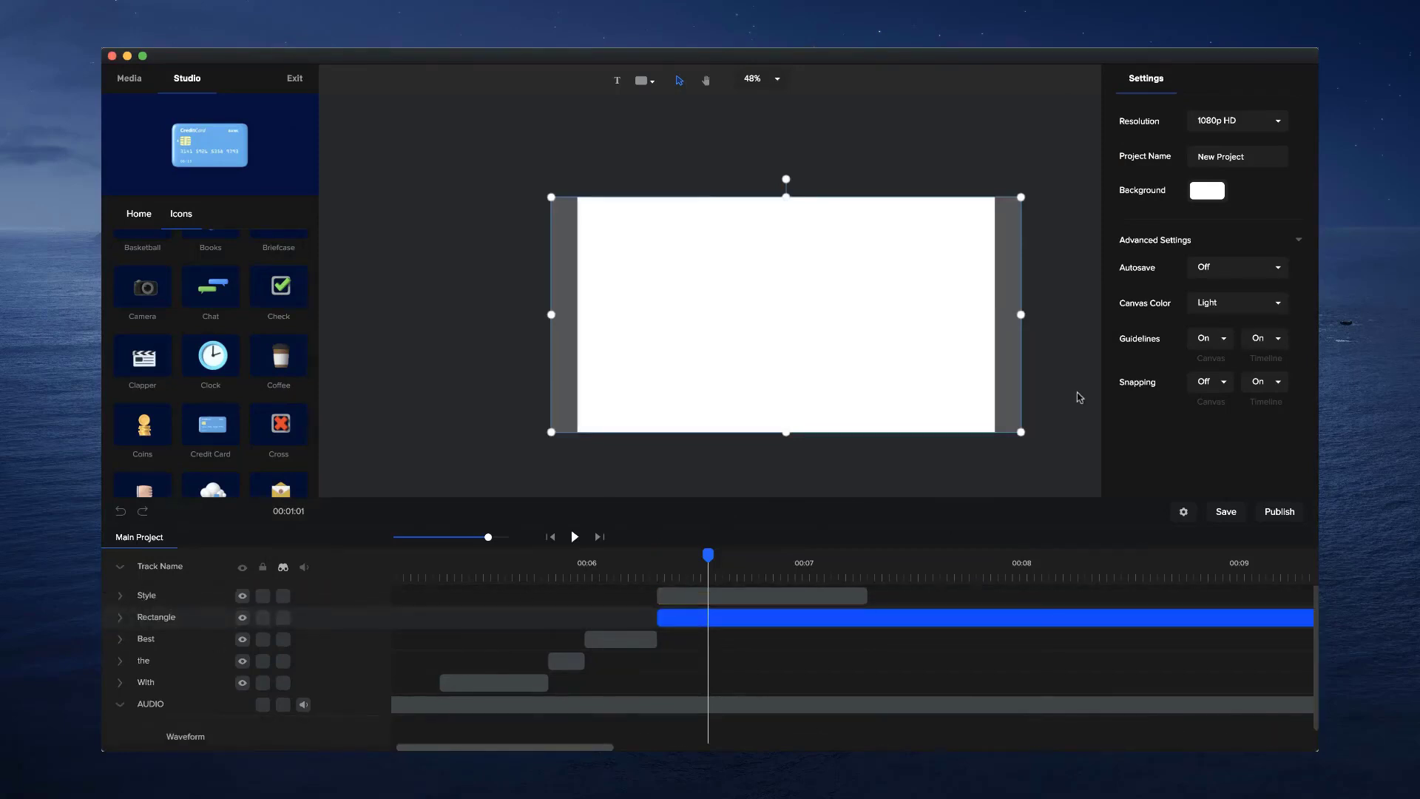
# Give the rectangle a linear gradient fill from pinkish purple to violet blue #5319FF
pyautogui.click(1202, 195)
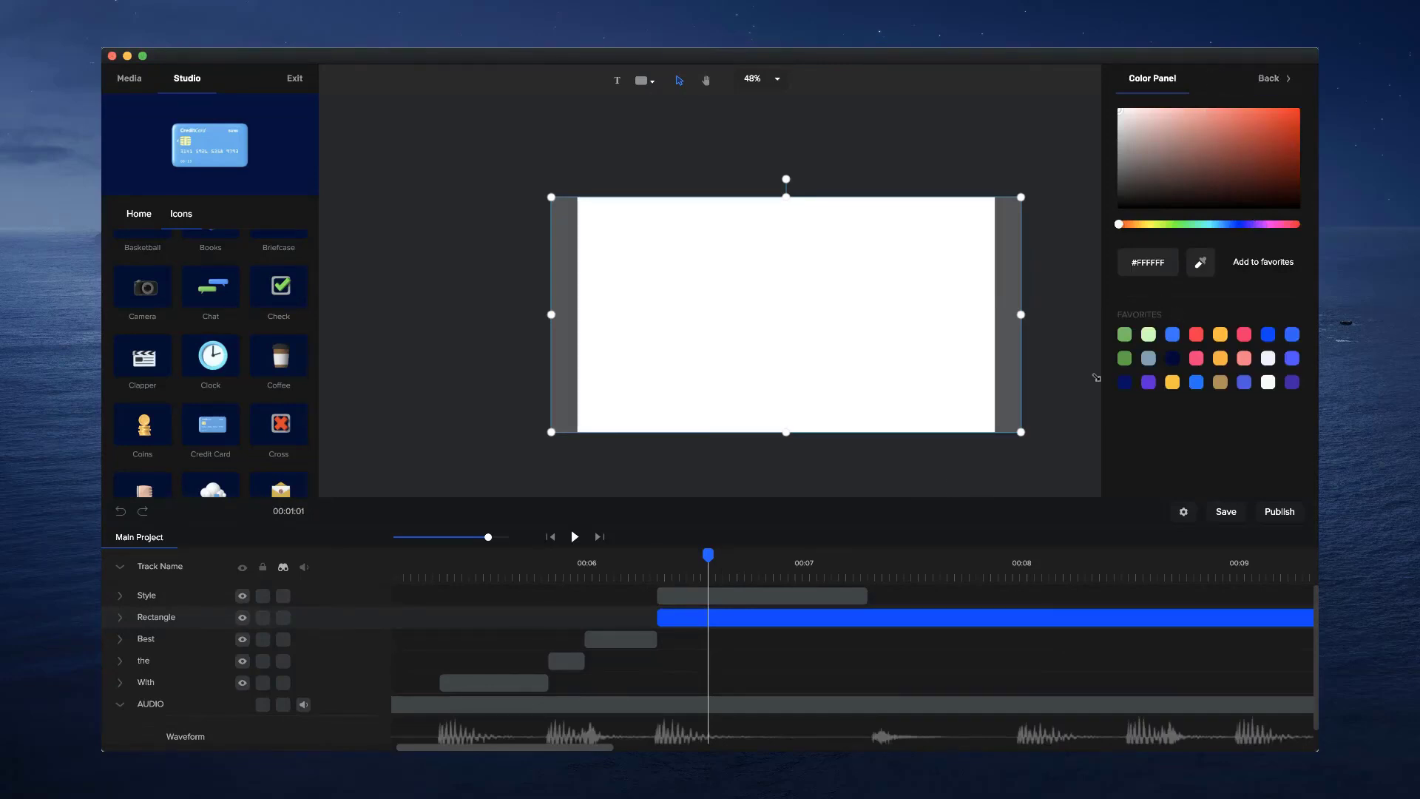
pyautogui.click(781, 620)
pyautogui.click(781, 620)
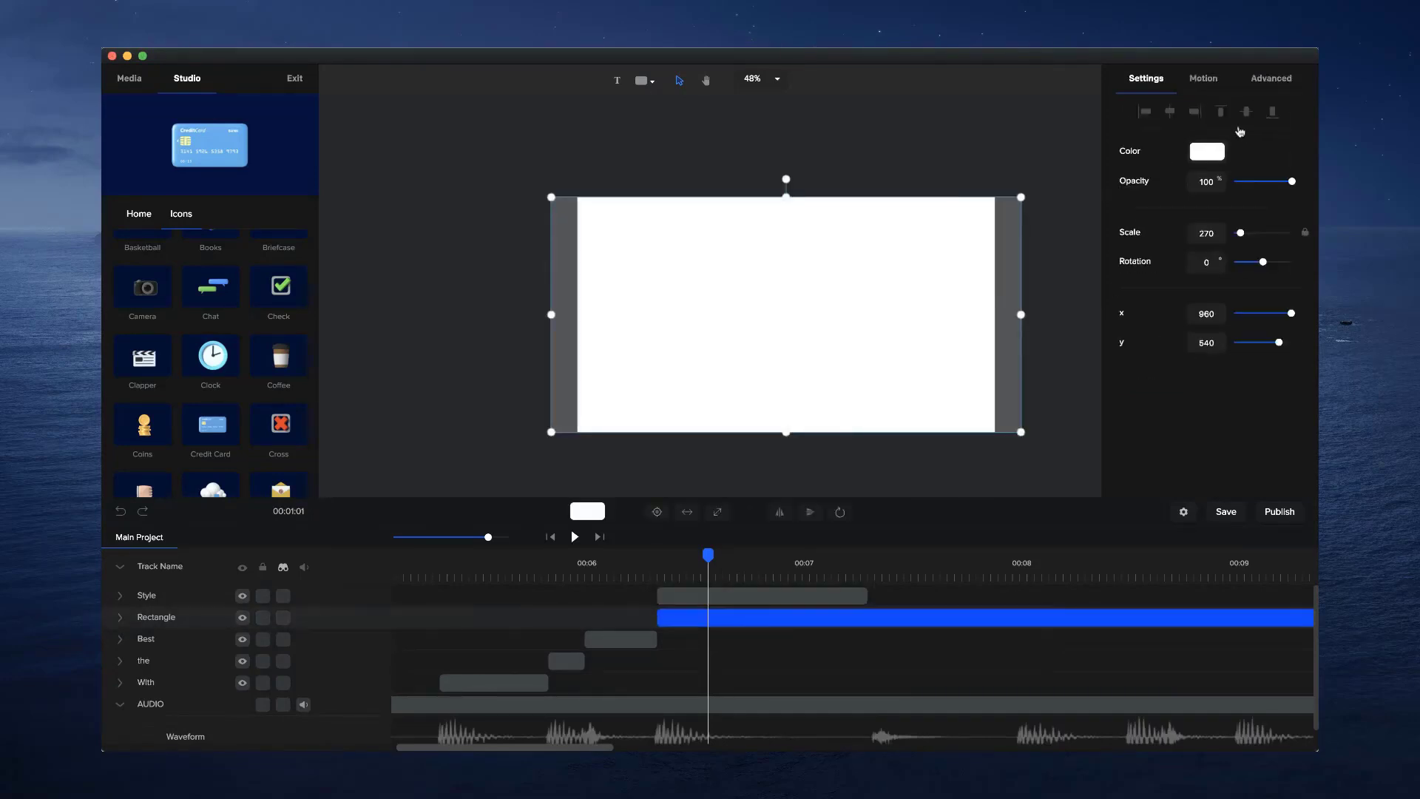
pyautogui.click(1197, 154)
pyautogui.click(1190, 116)
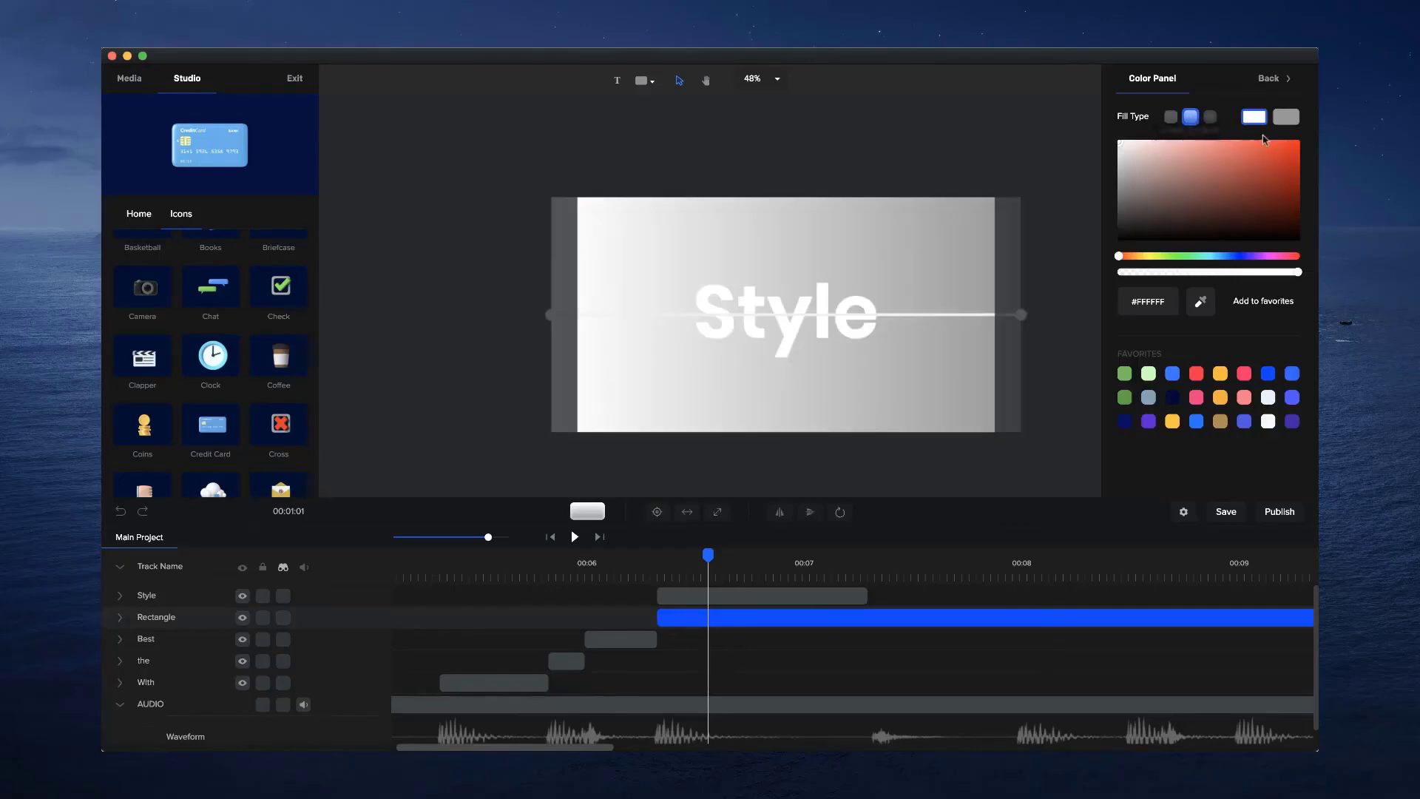
pyautogui.click(1261, 256)
pyautogui.click(1284, 125)
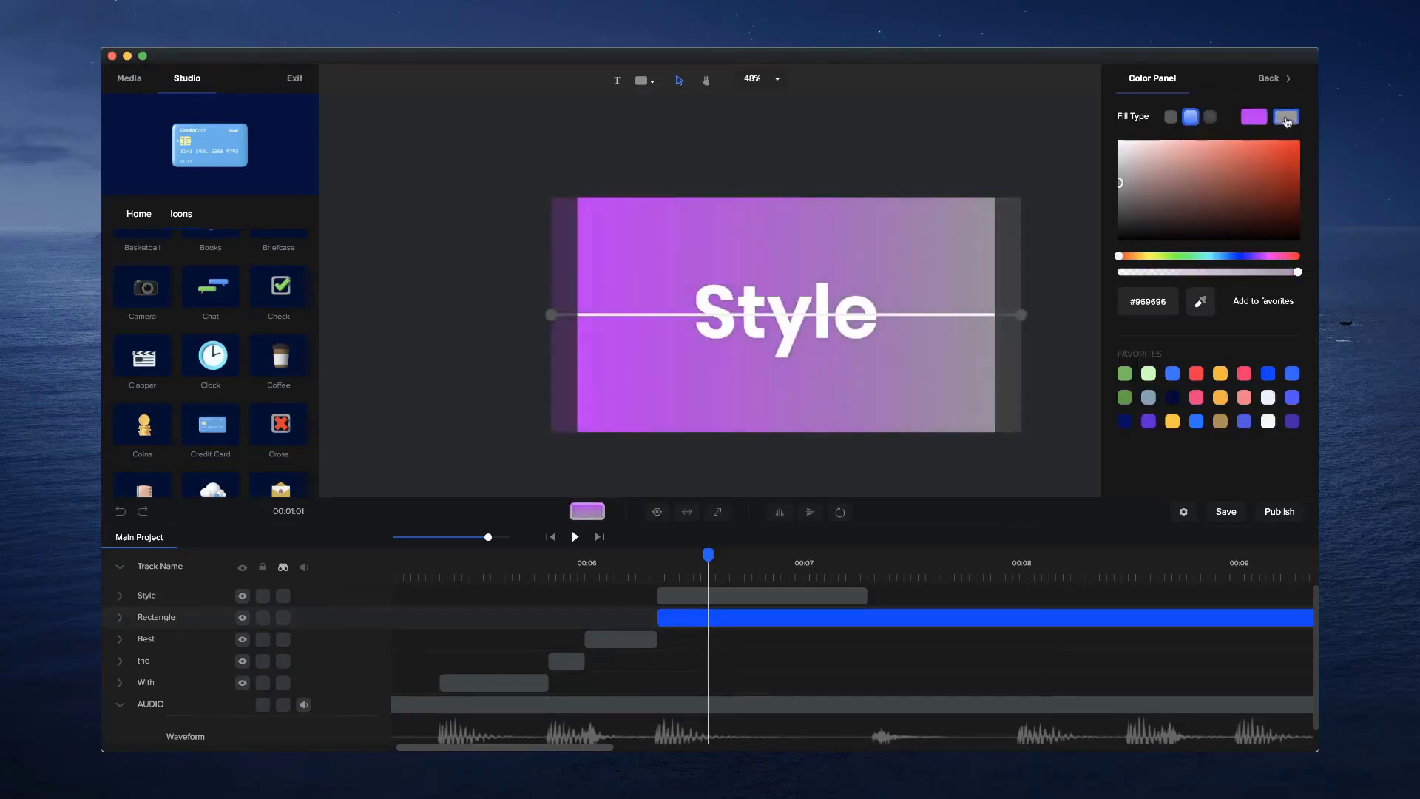
pyautogui.click(1245, 256)
pyautogui.moveTo(1279, 171); pyautogui.dragTo(1284, 118)
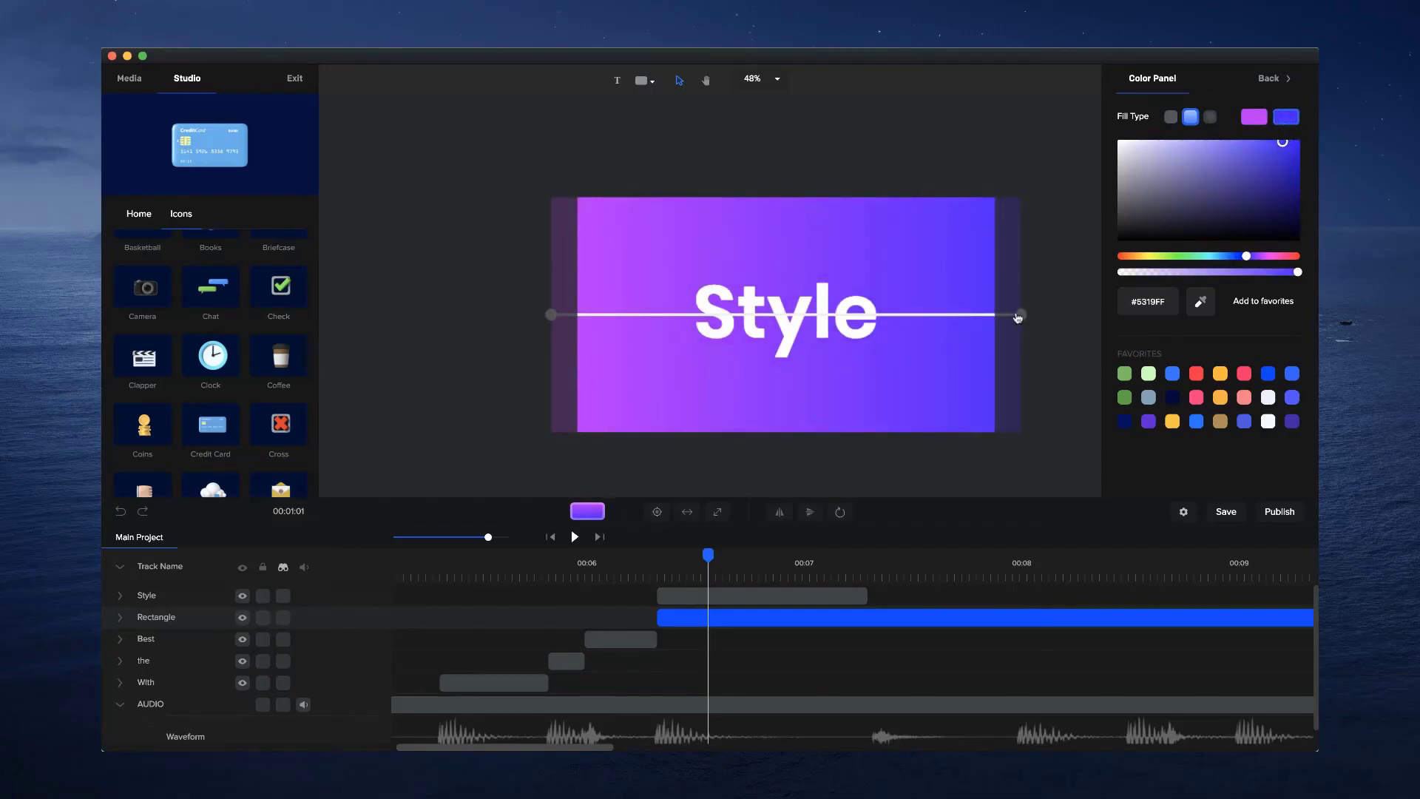
# Tilt the rectangle's gradient by raising its blue end and lowering its purple end
pyautogui.moveTo(1021, 314); pyautogui.dragTo(1020, 249)
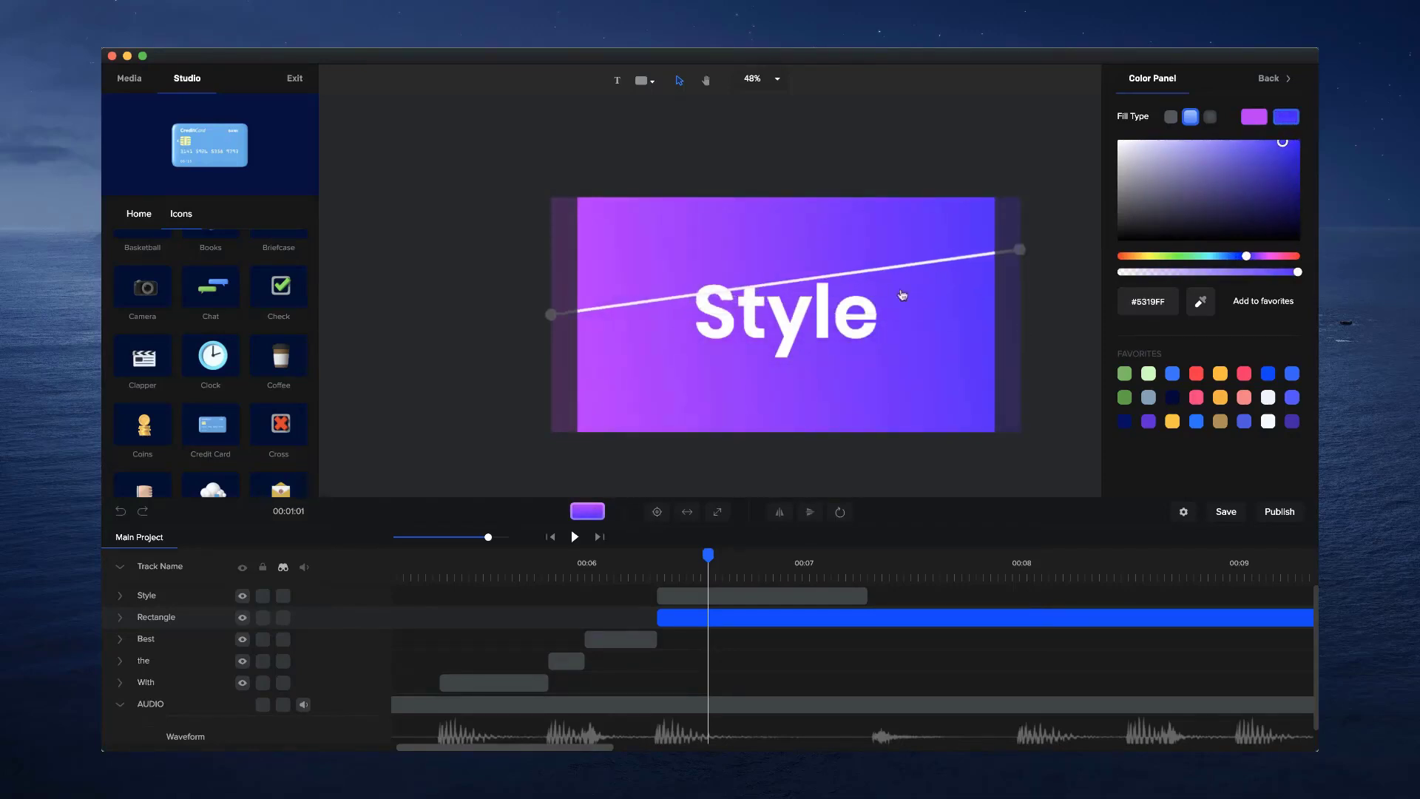
pyautogui.scroll(3, 549, 318)
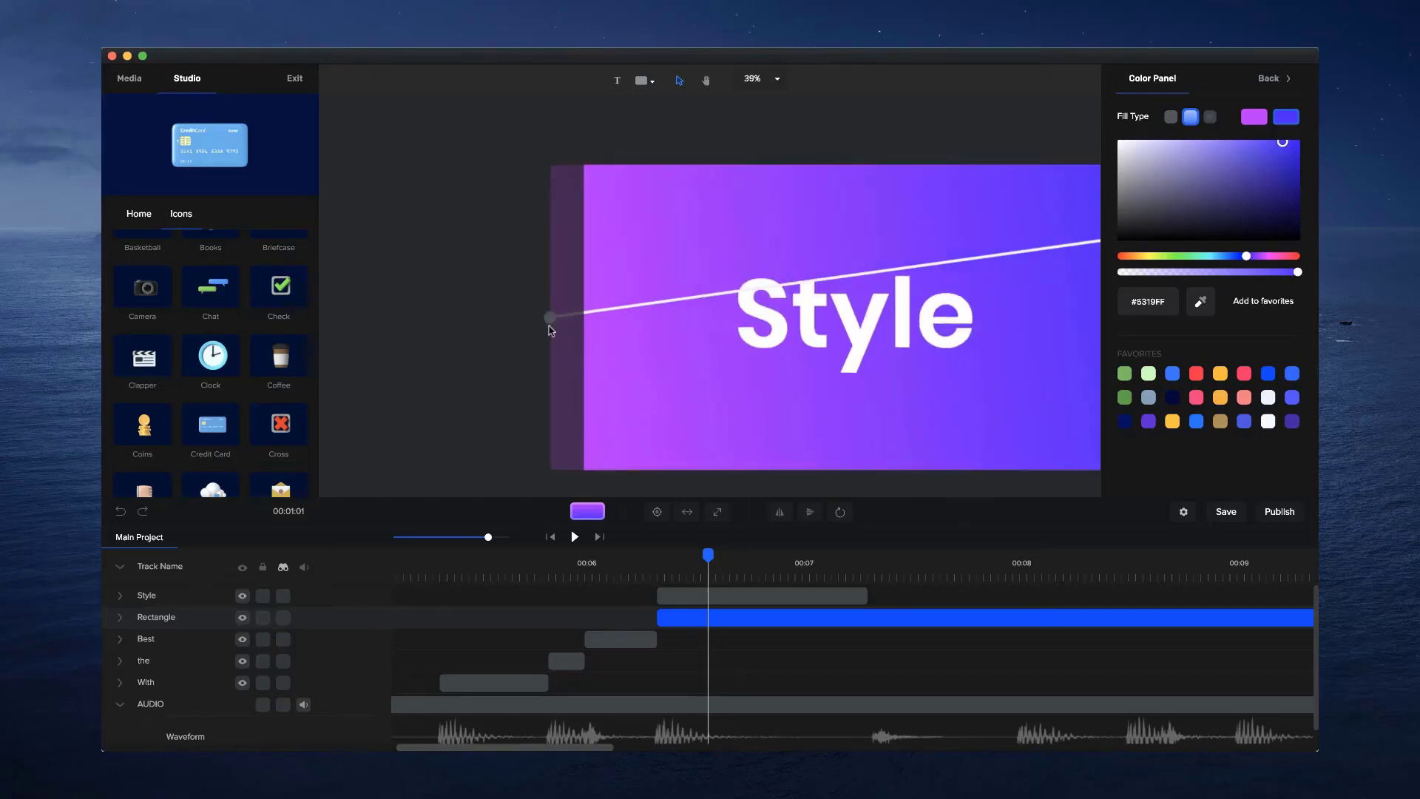
pyautogui.moveTo(551, 316); pyautogui.dragTo(545, 378)
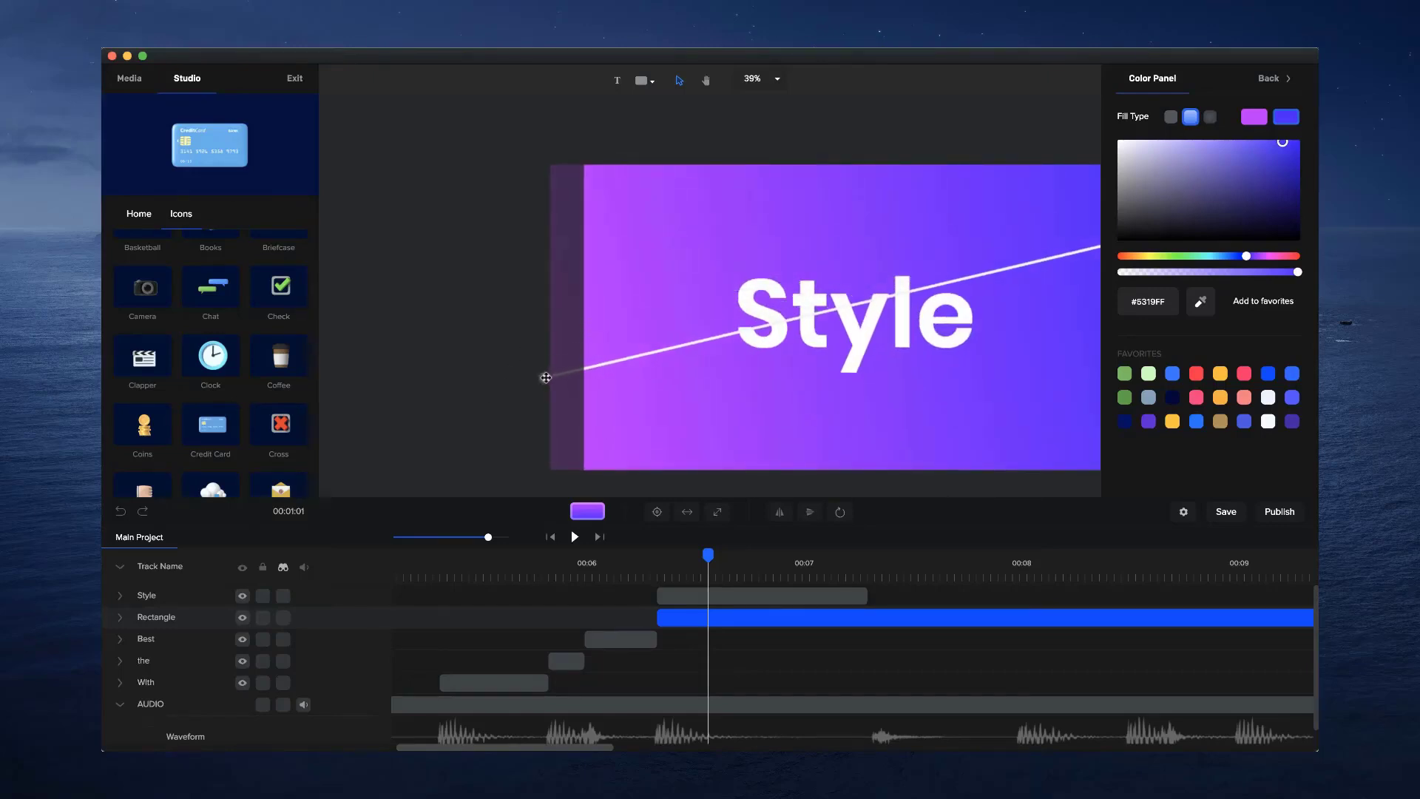
# Shorten the gradient rectangle clip so that it ends at about 00:08 on the timeline
pyautogui.moveTo(847, 386); pyautogui.dragTo(719, 379)
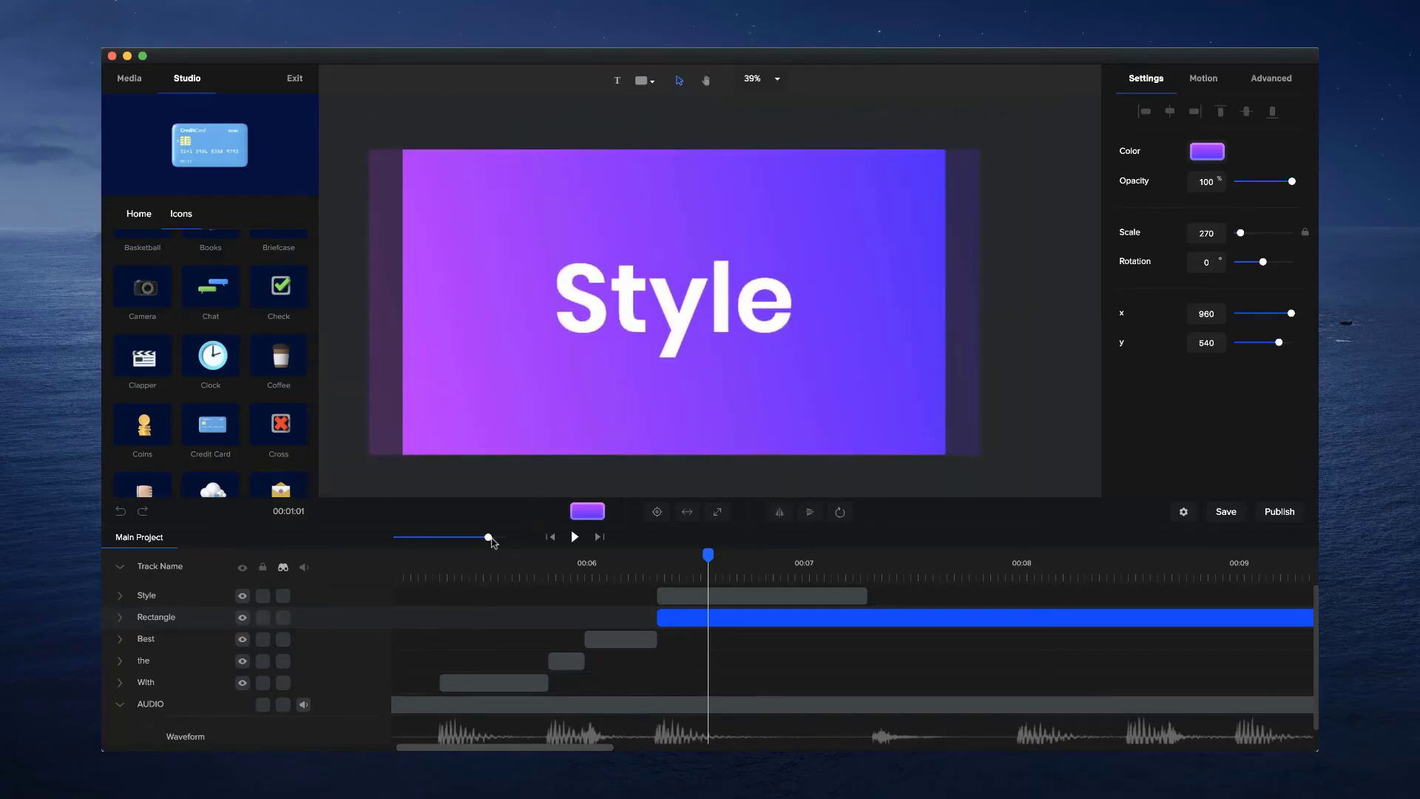
pyautogui.moveTo(487, 538); pyautogui.dragTo(474, 538)
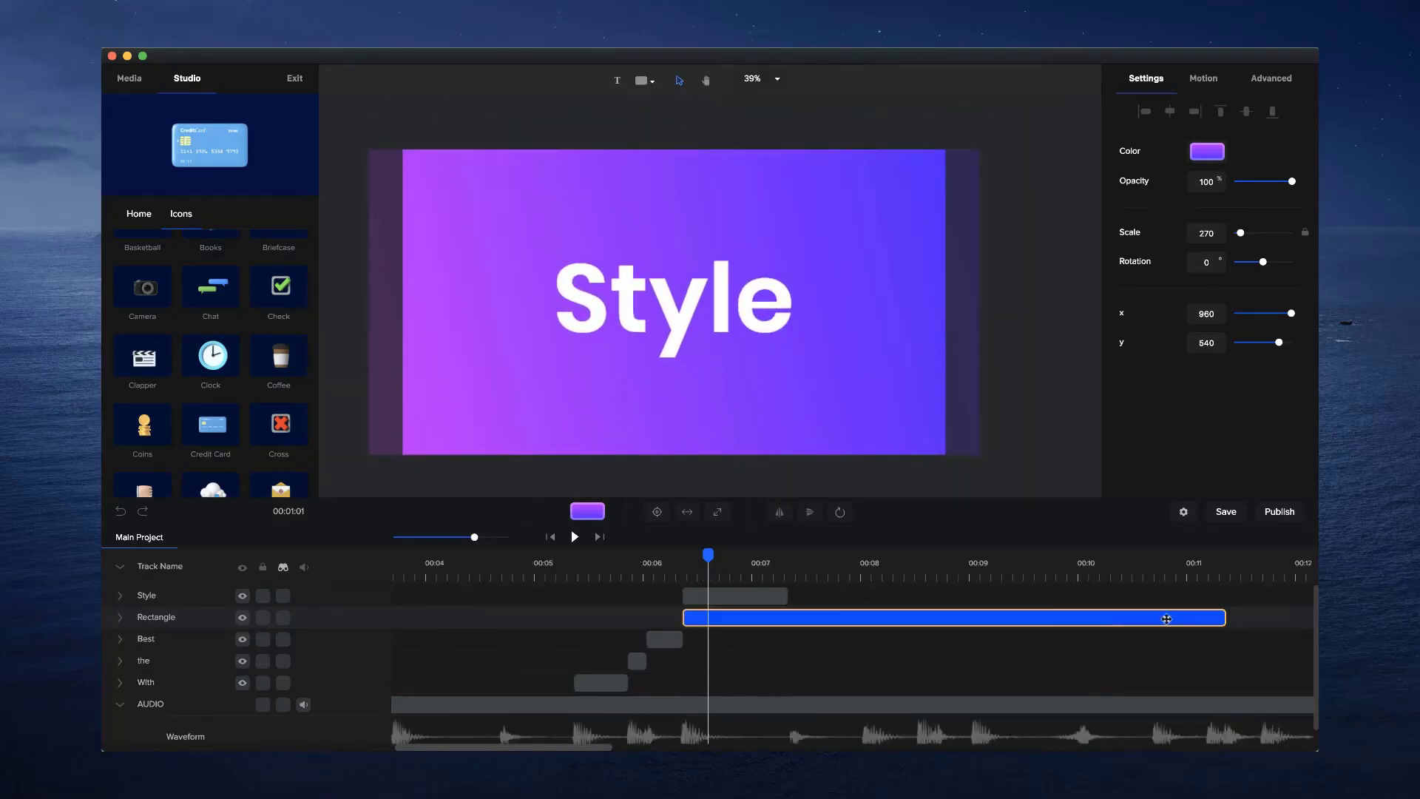
pyautogui.moveTo(1228, 620); pyautogui.dragTo(861, 634)
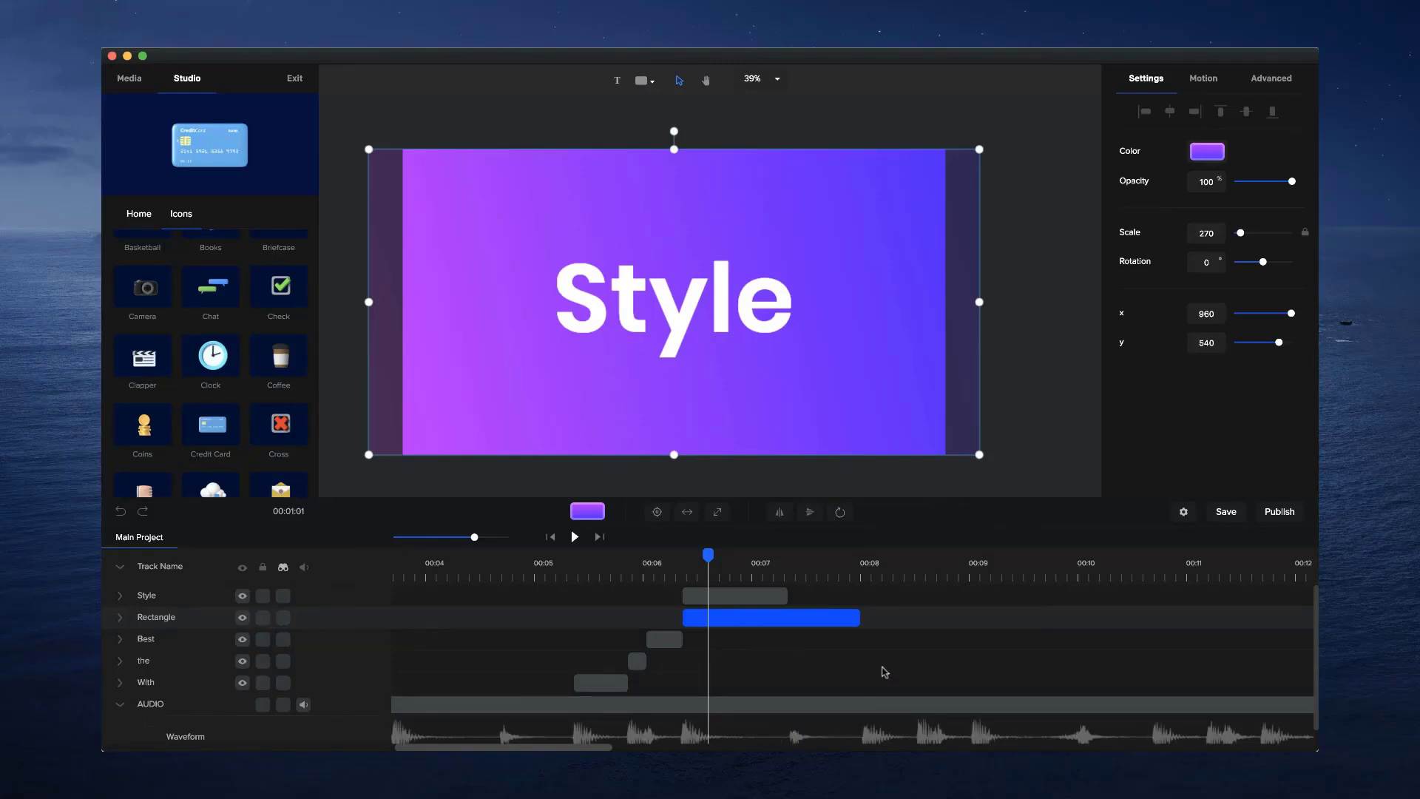
# Extend the end of the "Style" clip to the start of the next sound in the audio waveform
pyautogui.click(784, 568)
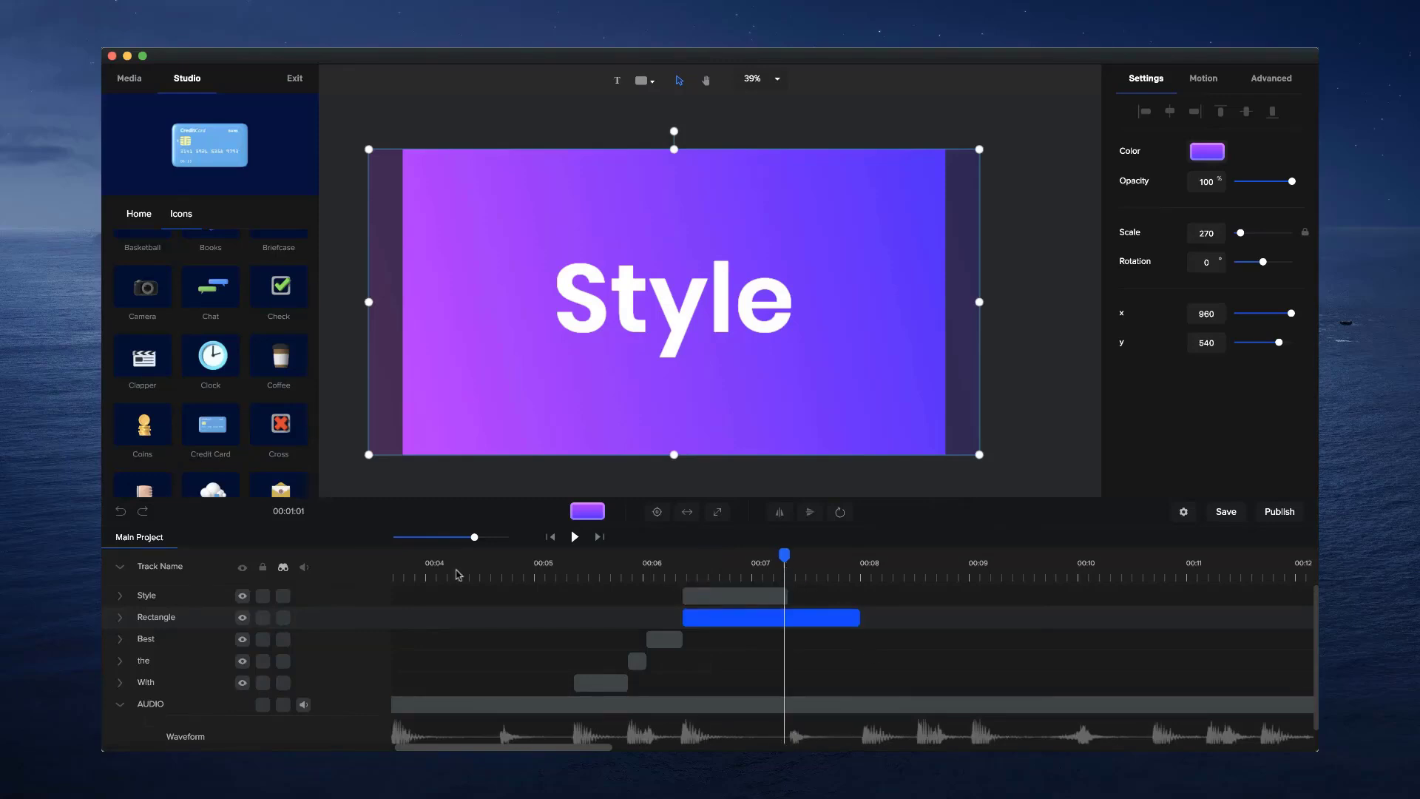
pyautogui.moveTo(473, 536); pyautogui.dragTo(501, 535)
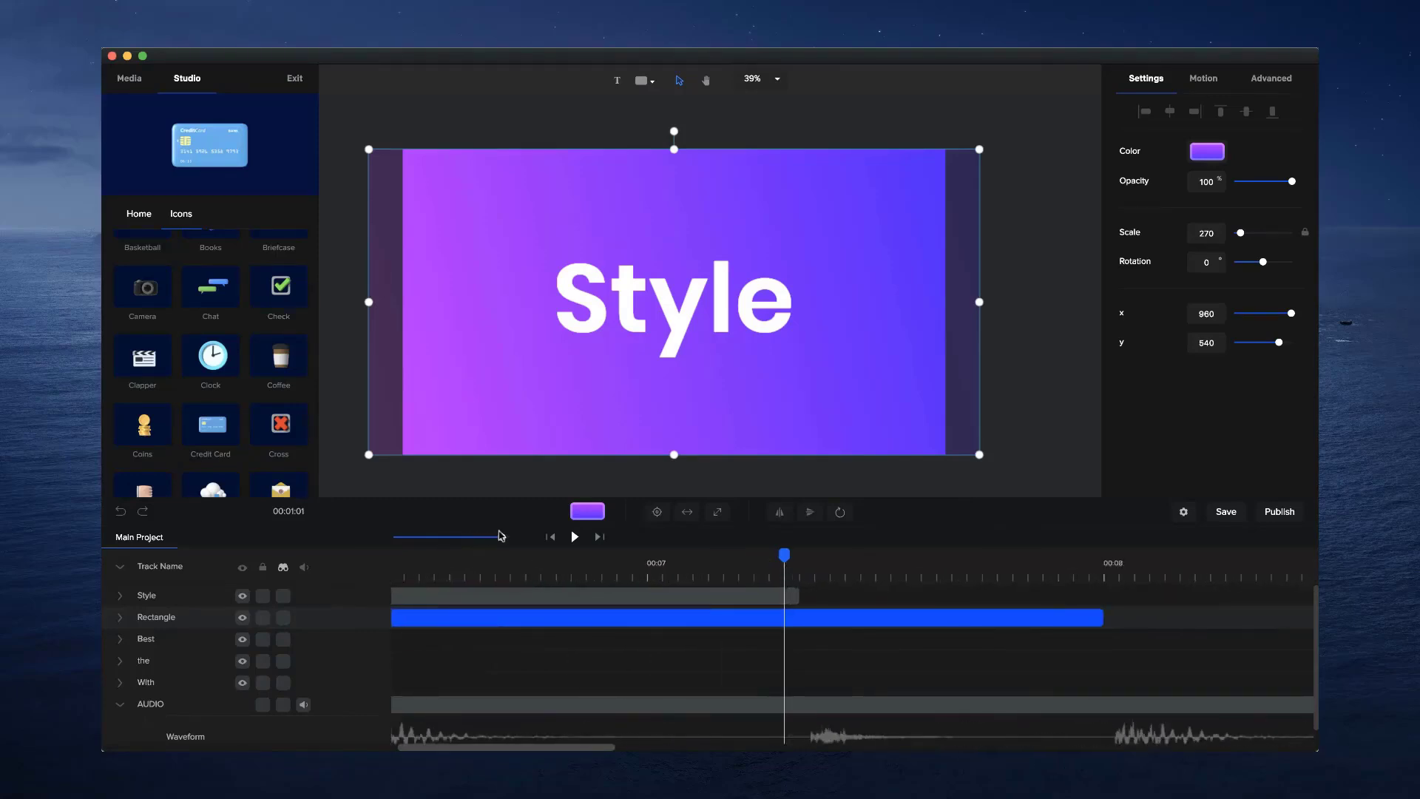
pyautogui.moveTo(798, 595); pyautogui.dragTo(483, 537)
pyautogui.click(807, 595)
pyautogui.click(481, 570)
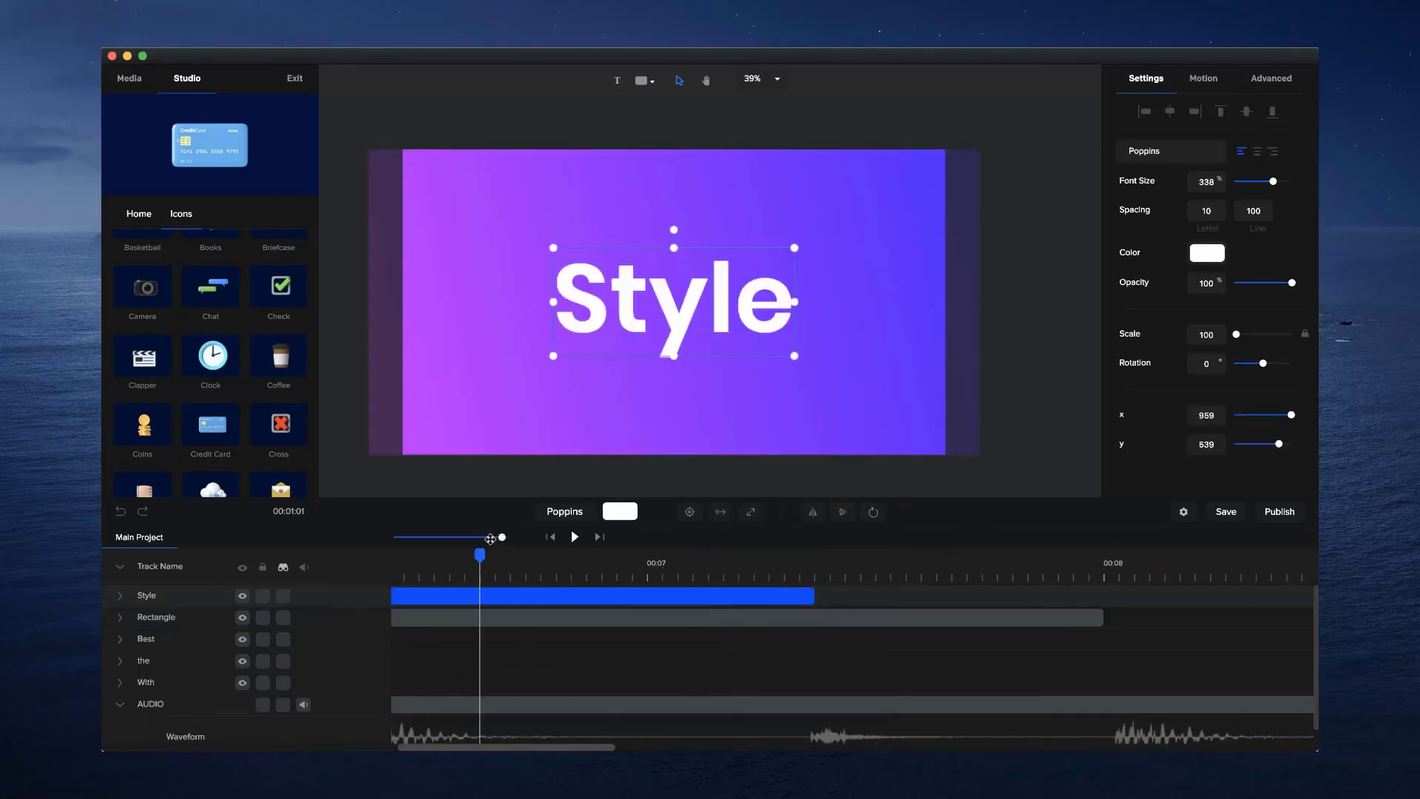
# Give "Style" a Slide Left entrance animation and shorten the animation to match the clip's length
pyautogui.click(446, 568)
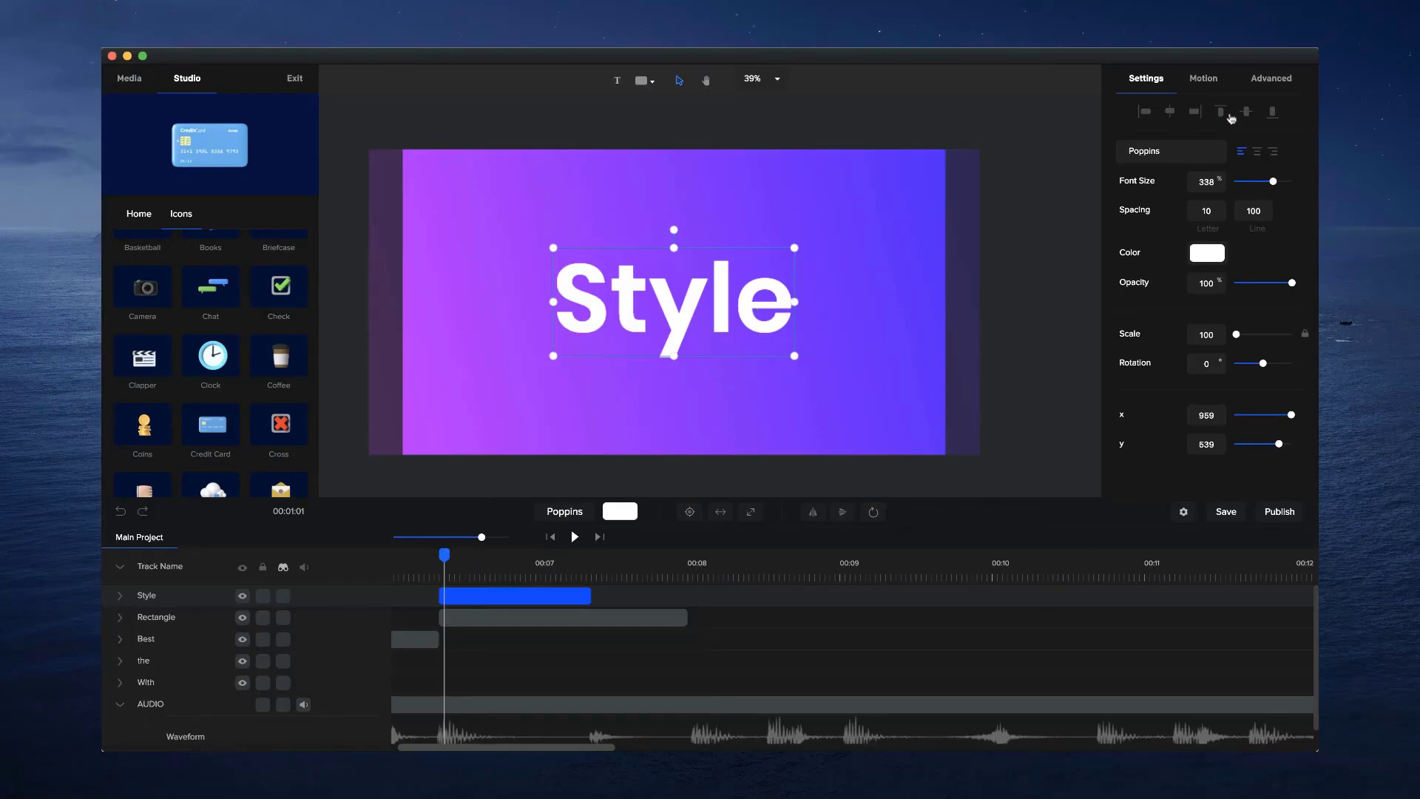
pyautogui.click(1206, 81)
pyautogui.click(1158, 300)
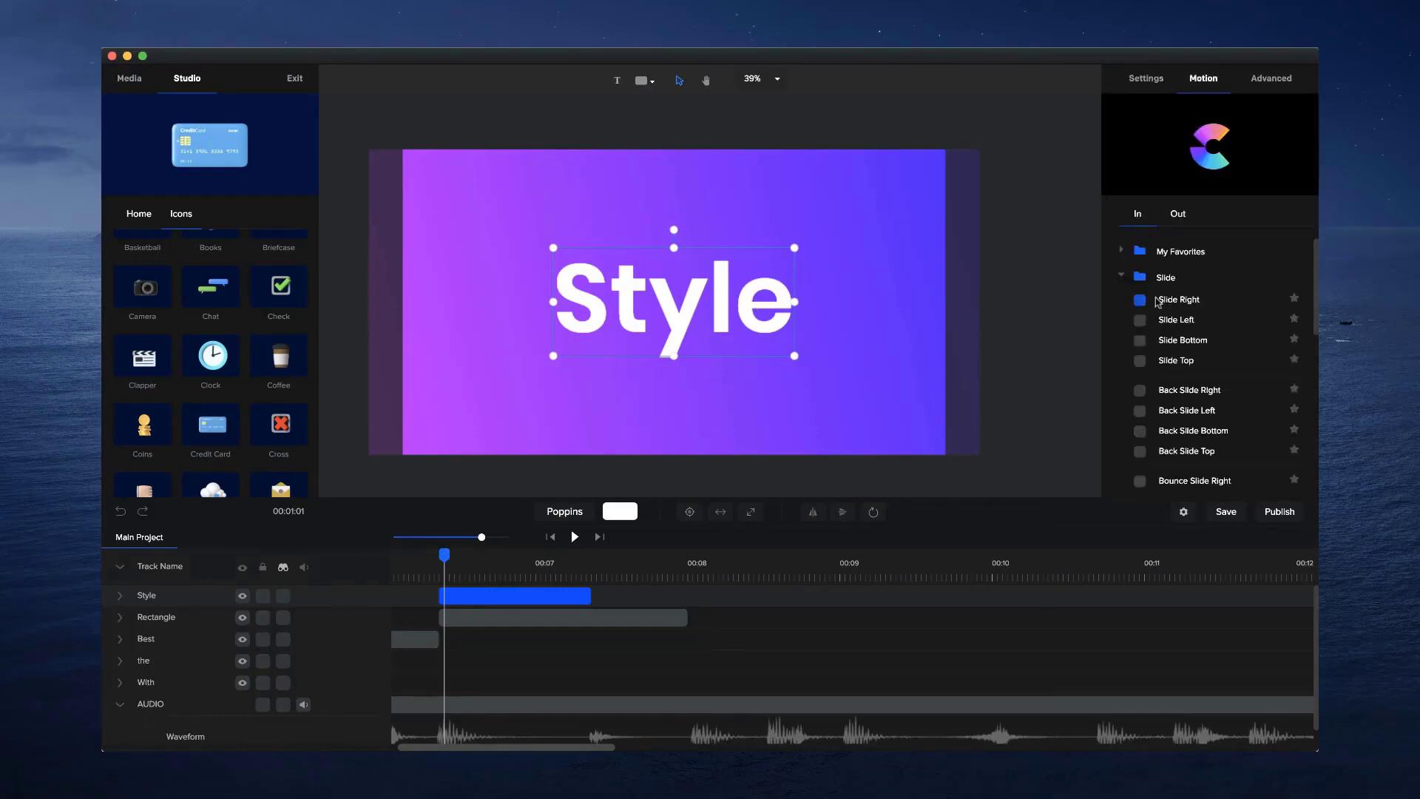
pyautogui.click(1160, 320)
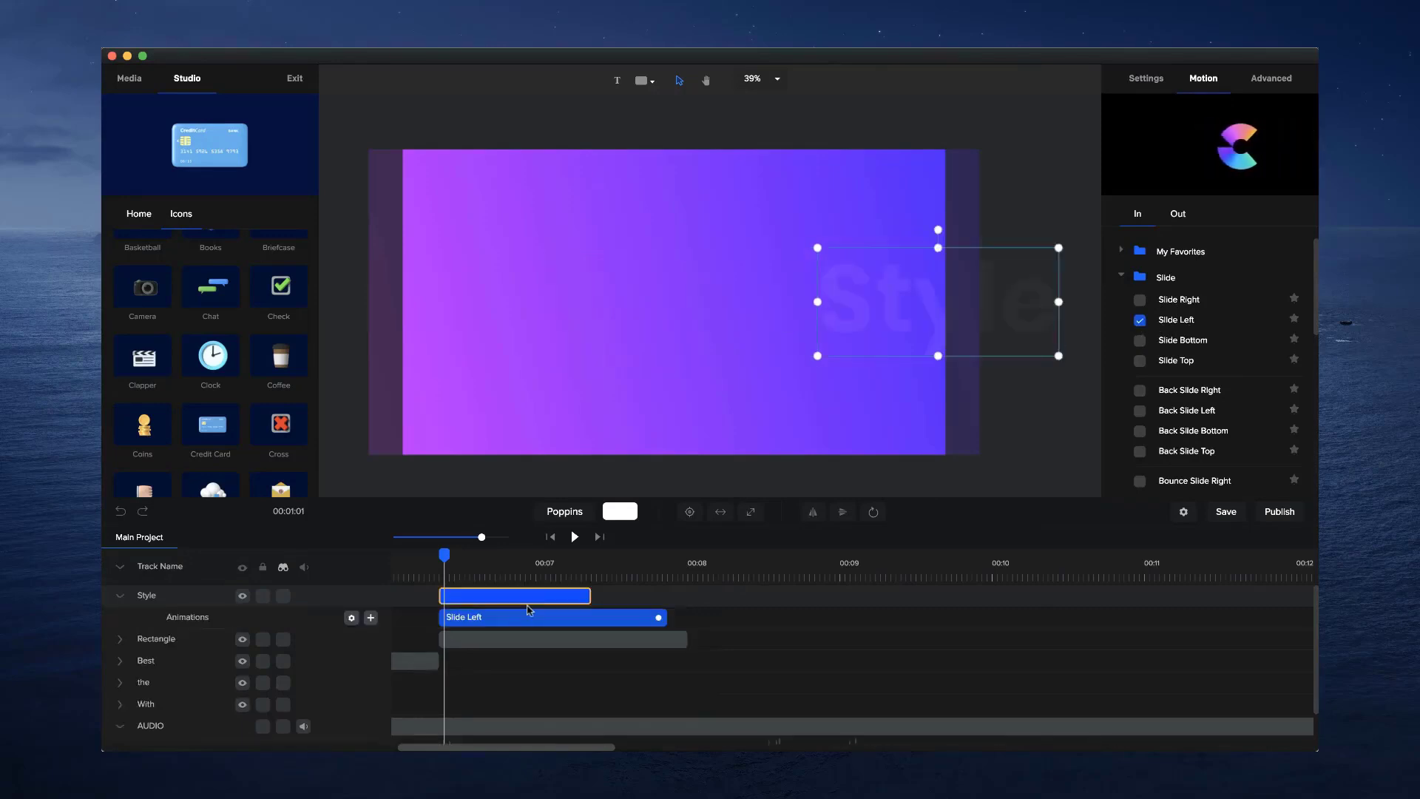
pyautogui.moveTo(661, 617); pyautogui.dragTo(585, 617)
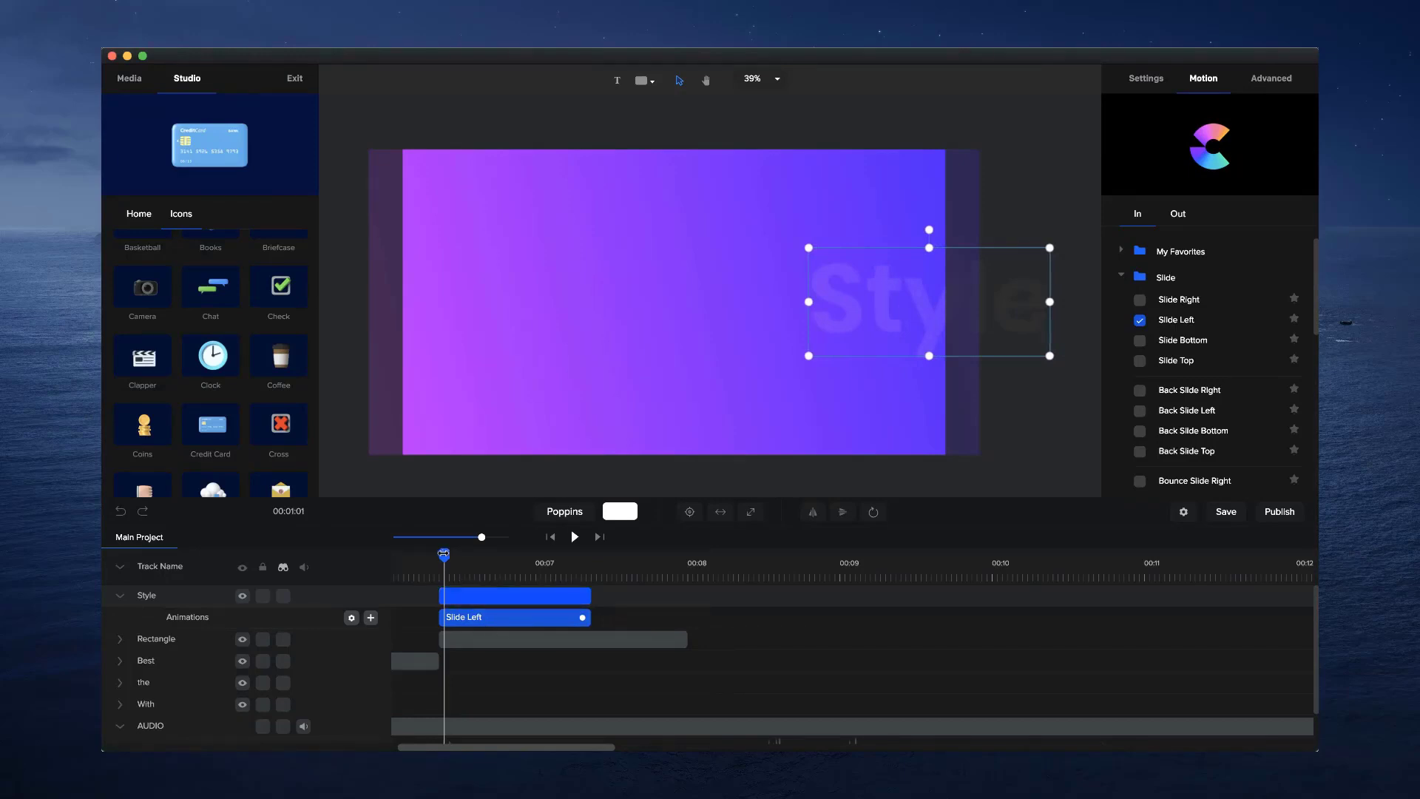
# Turn off the fade in the Slide Left animation and reduce its Starting X so "Style" starts fully inside the frame
pyautogui.moveTo(444, 553); pyautogui.dragTo(440, 553)
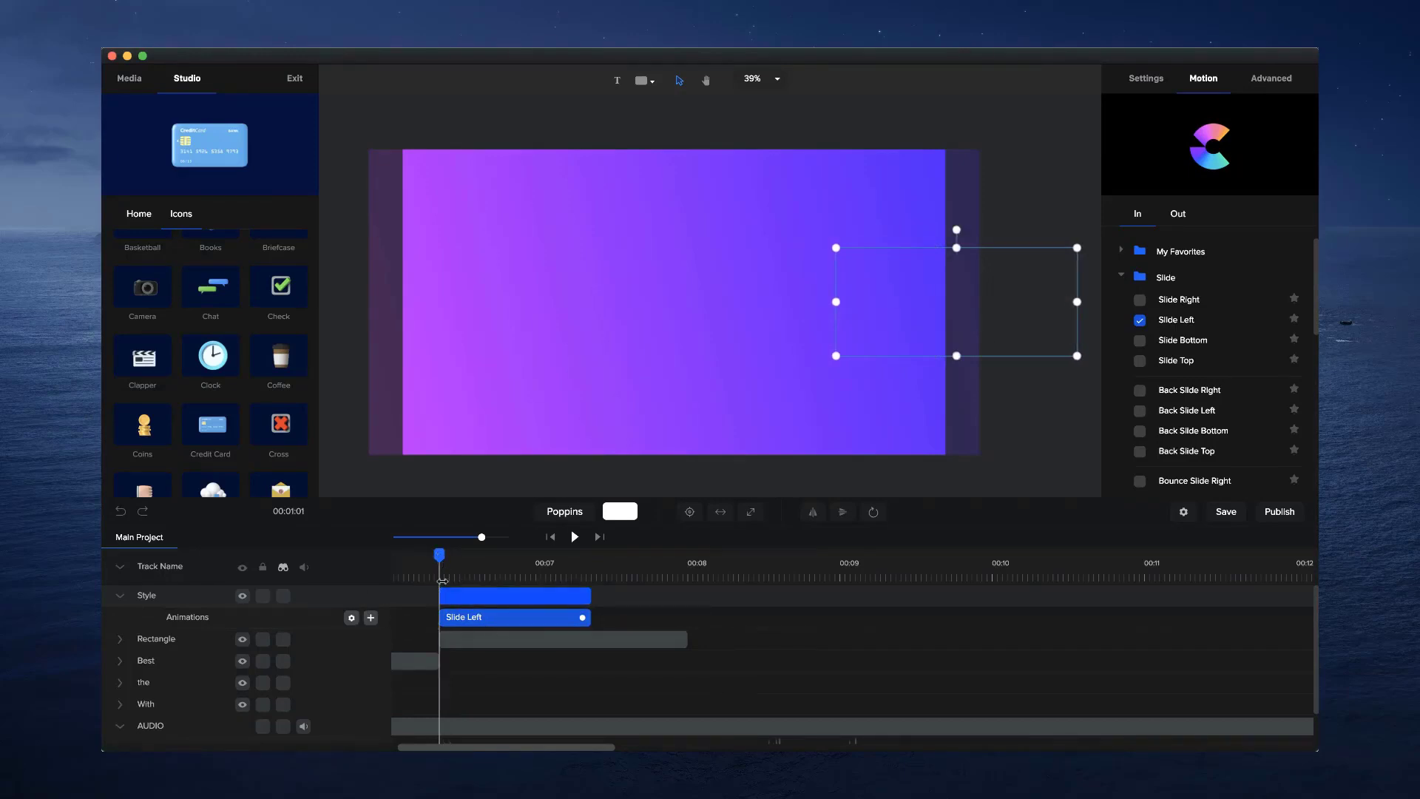
pyautogui.moveTo(488, 535); pyautogui.dragTo(500, 538)
pyautogui.click(352, 620)
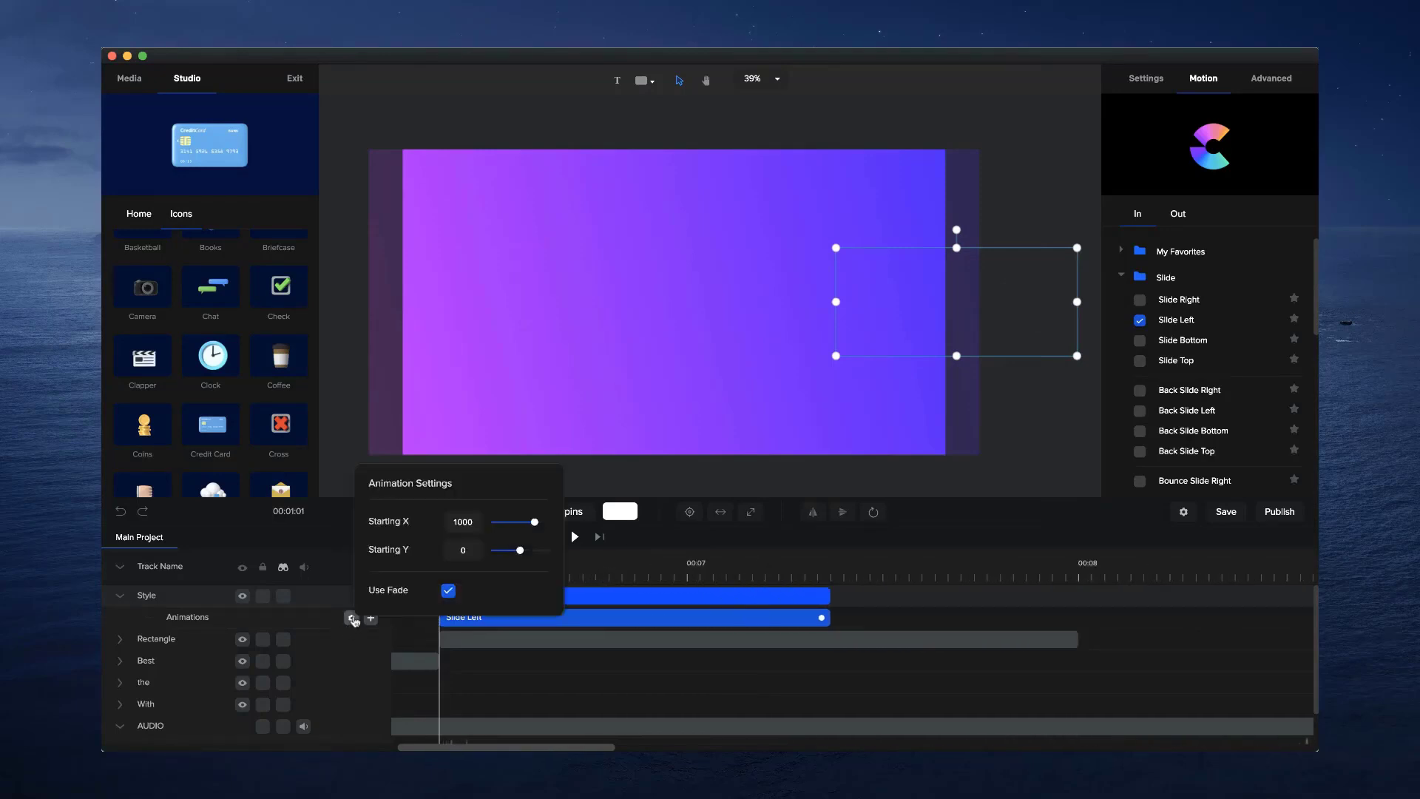
pyautogui.click(449, 592)
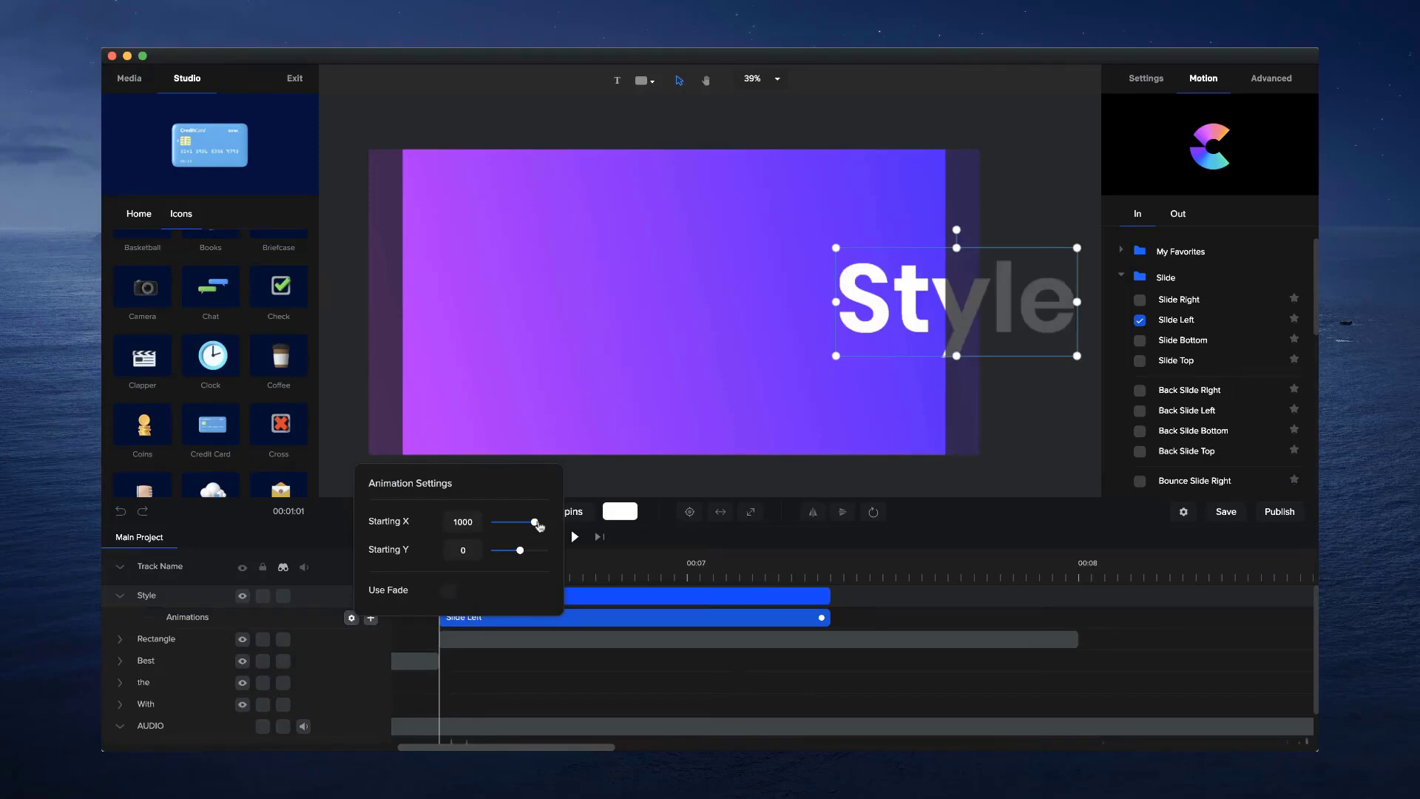
pyautogui.moveTo(534, 522); pyautogui.dragTo(528, 522)
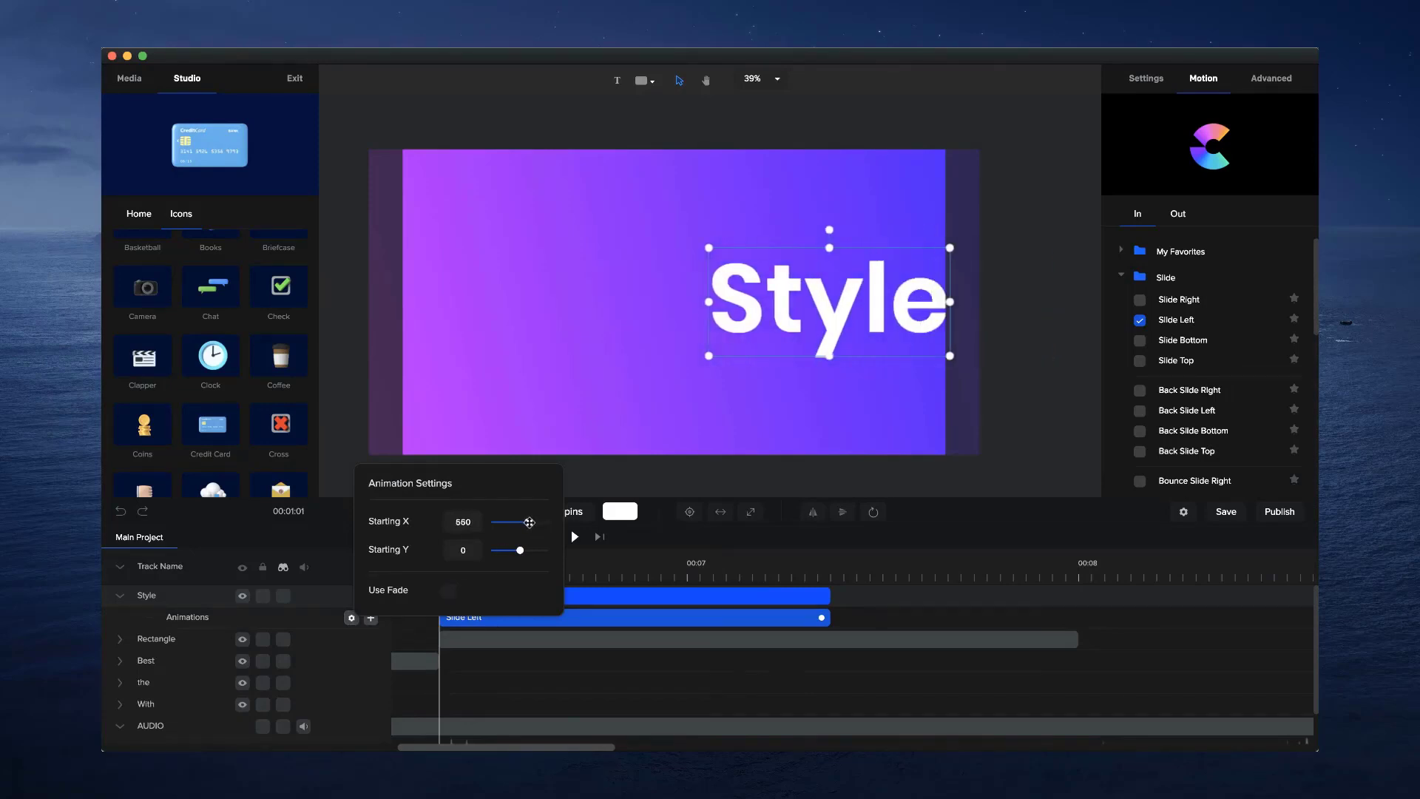
pyautogui.click(786, 671)
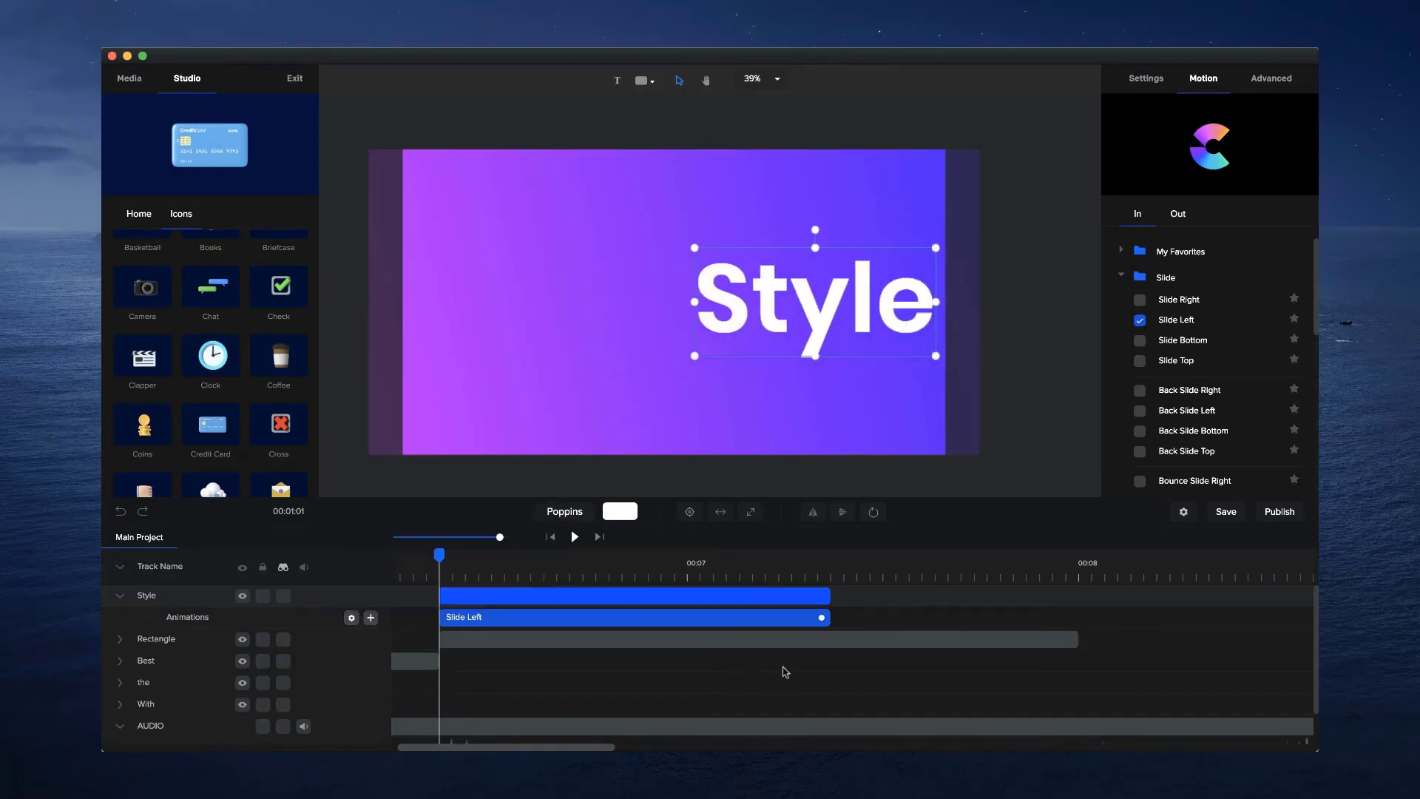
# Play back the "Style" scene to check its slide animation against the voice-over
pyautogui.moveTo(440, 555)
pyautogui.mouseDown()
pyautogui.moveTo(817, 555)
pyautogui.moveTo(459, 535)
pyautogui.mouseUp()
pyautogui.moveTo(490, 536); pyautogui.dragTo(420, 574)
pyautogui.click(575, 537)
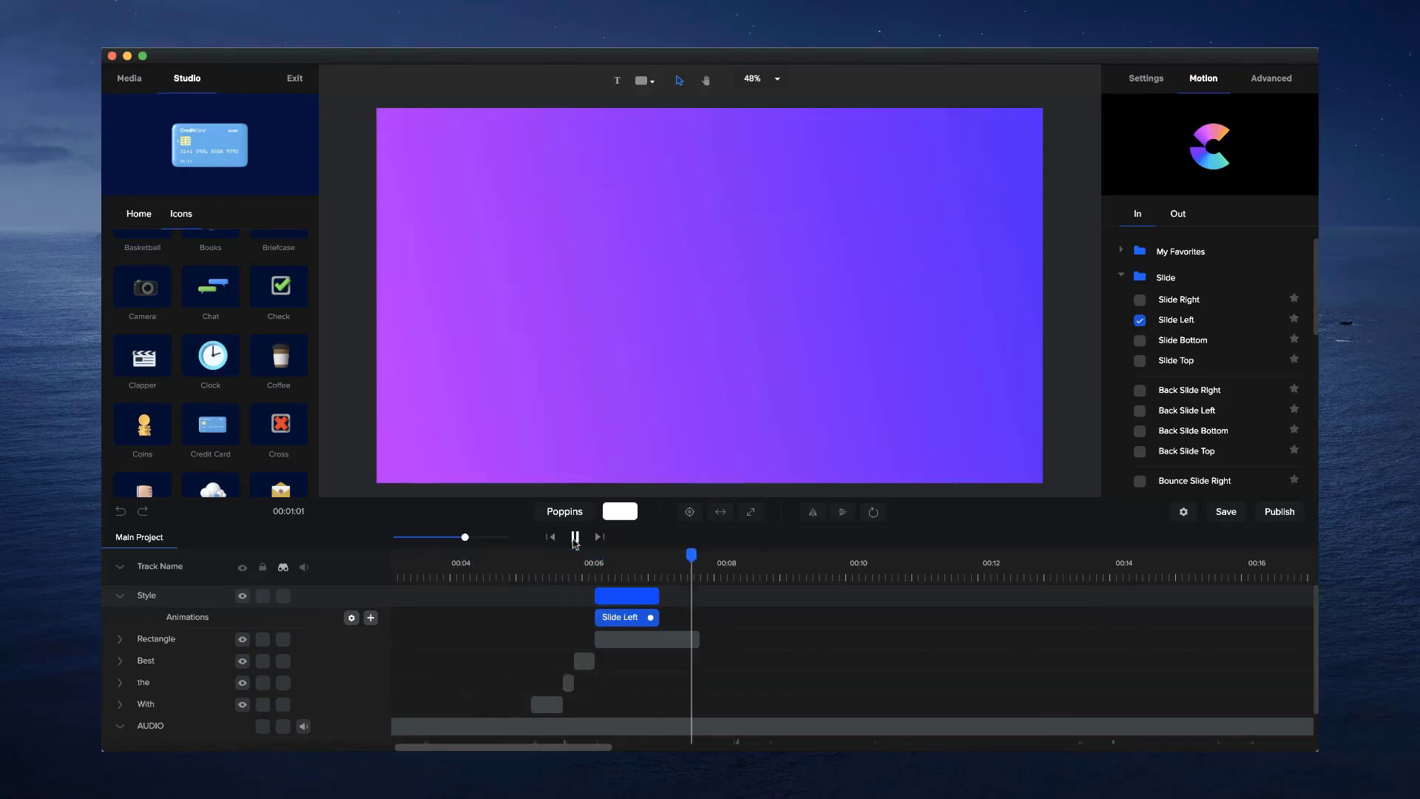
pyautogui.click(574, 538)
# Add the classic sunglasses emoji at the end of the "Style" clip, enlarge it, and center it on the canvas
pyautogui.click(662, 563)
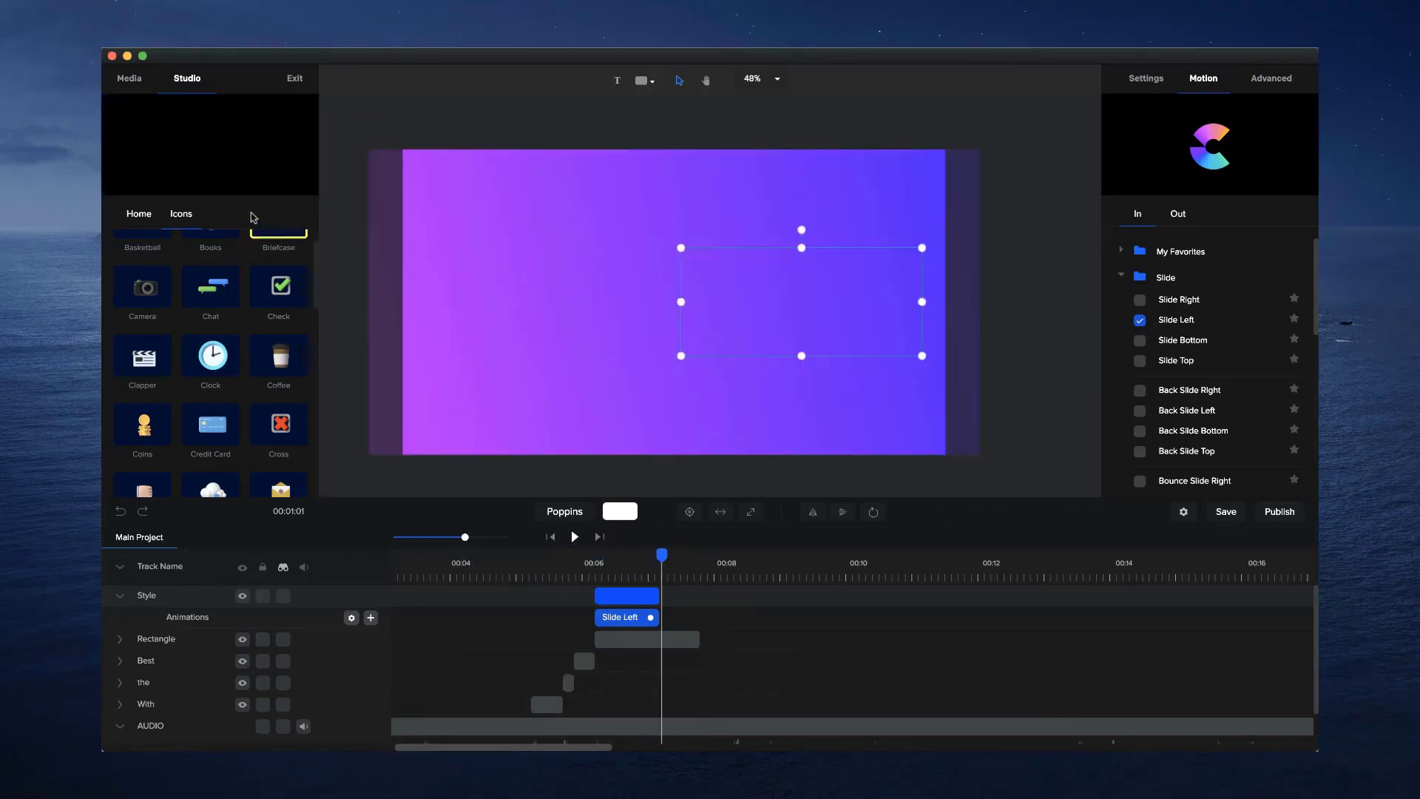
pyautogui.click(138, 213)
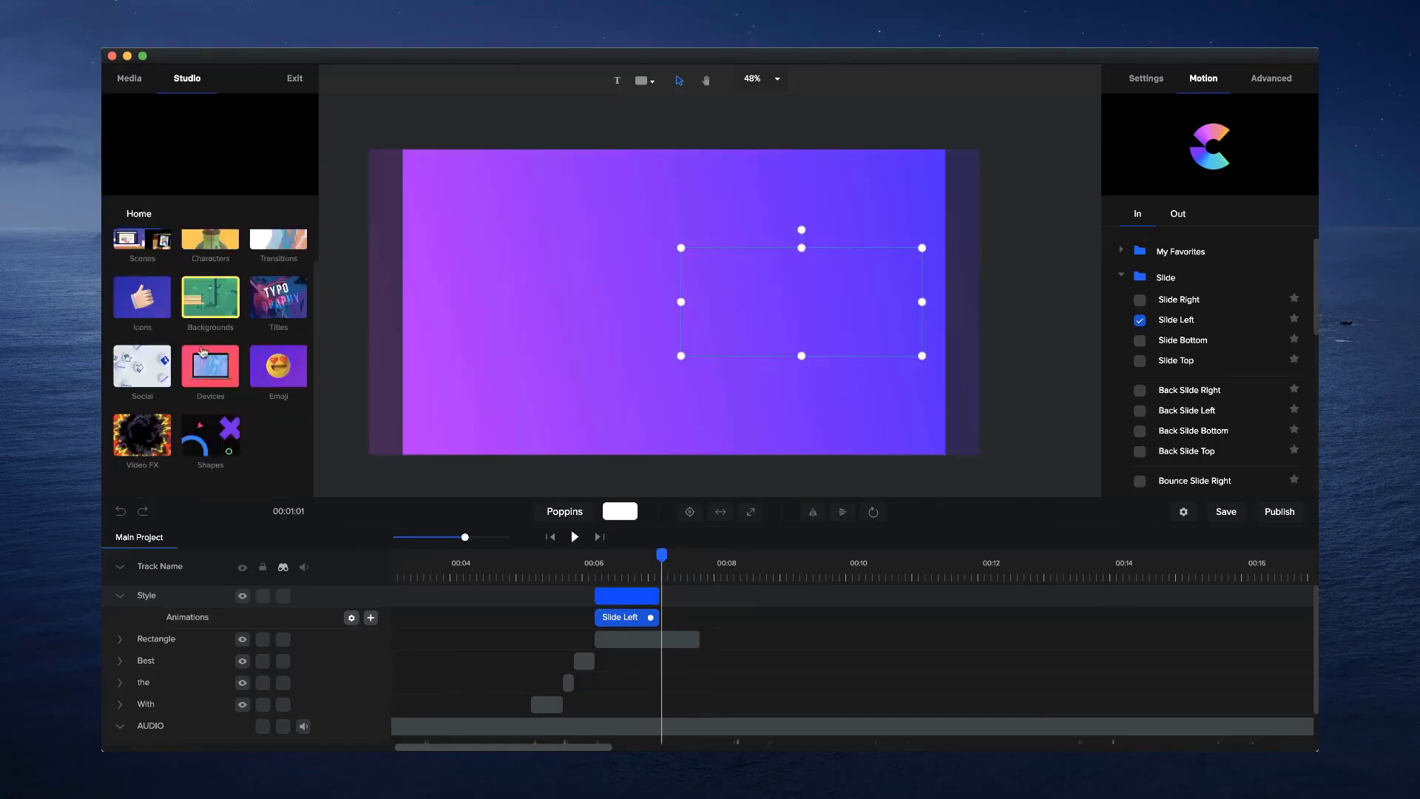
pyautogui.click(284, 367)
pyautogui.click(143, 264)
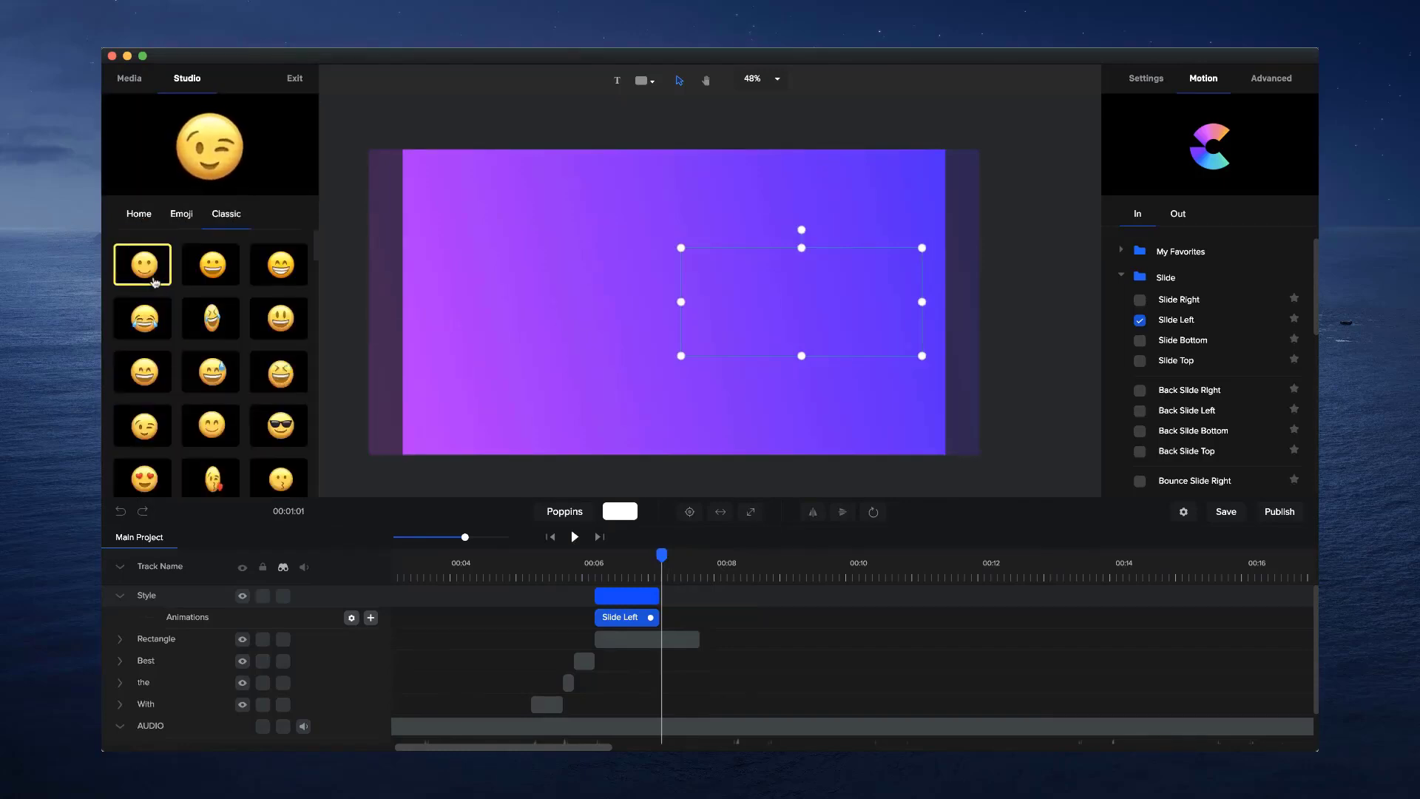
pyautogui.moveTo(286, 429); pyautogui.dragTo(644, 354)
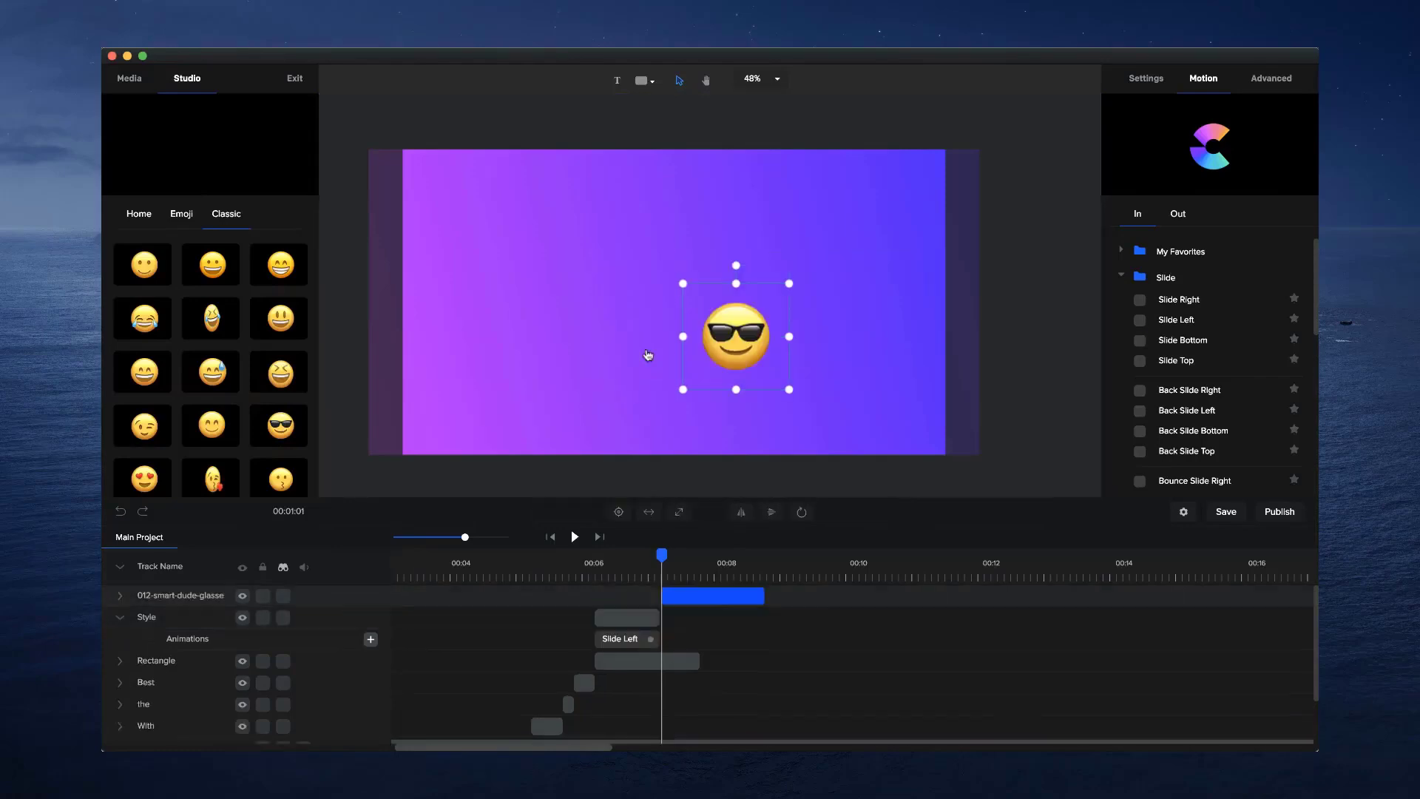
pyautogui.moveTo(683, 281); pyautogui.dragTo(481, 163)
pyautogui.click(619, 512)
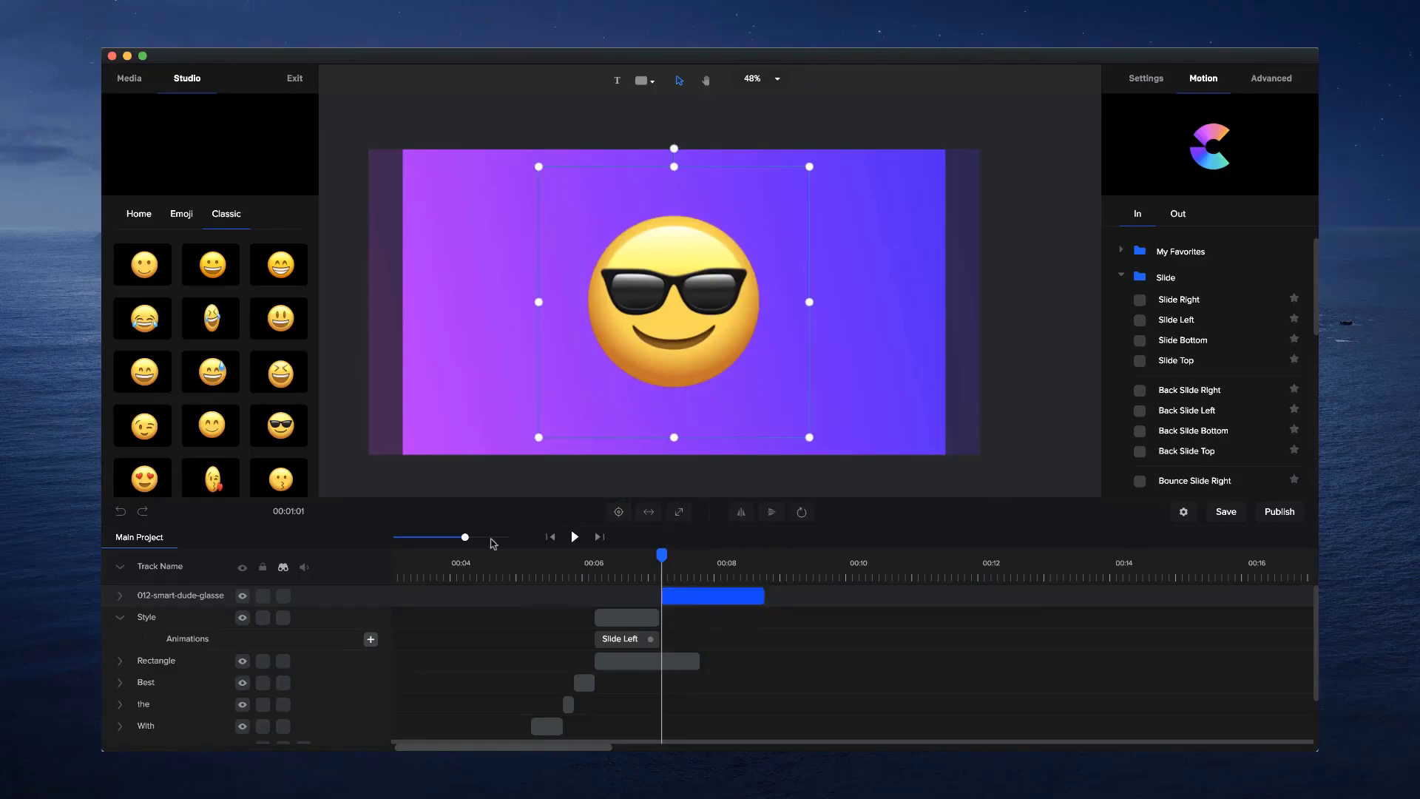
# Move the audio track above the other tracks and trim the emoji clip's end to the beat at about 00:08
pyautogui.moveTo(467, 536); pyautogui.dragTo(511, 537)
pyautogui.click(714, 590)
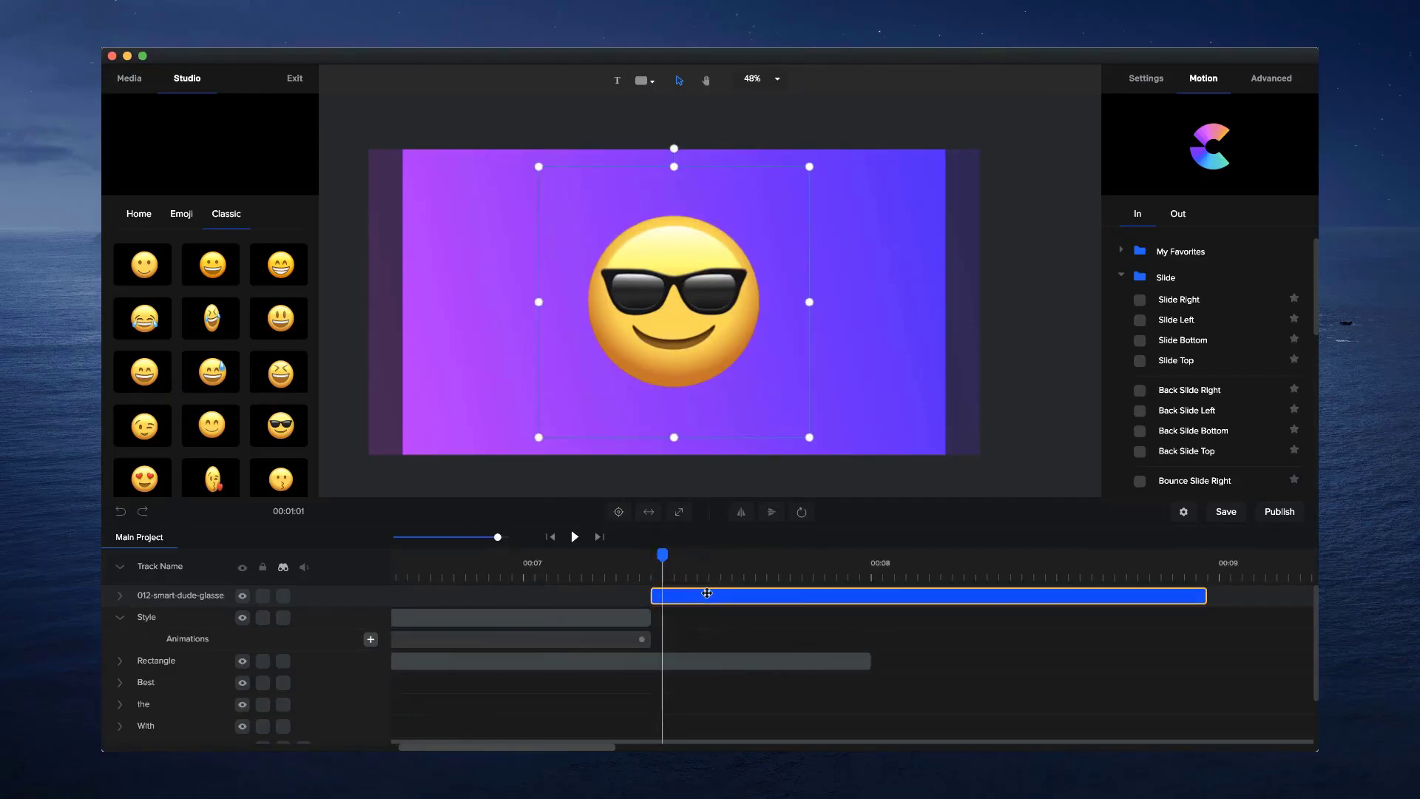
pyautogui.scroll(-3, 182, 703)
pyautogui.moveTo(161, 696); pyautogui.dragTo(143, 585)
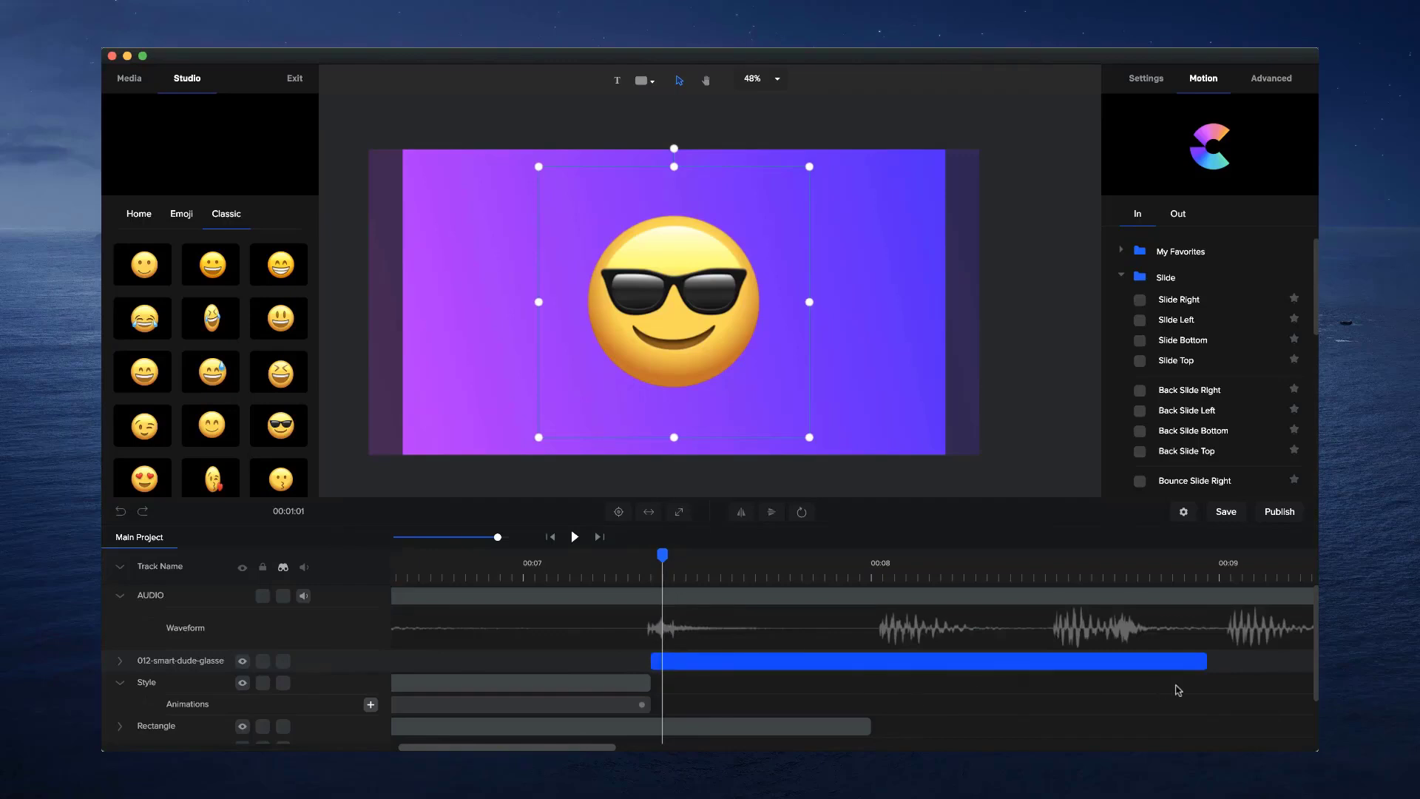
pyautogui.moveTo(1206, 662); pyautogui.dragTo(881, 666)
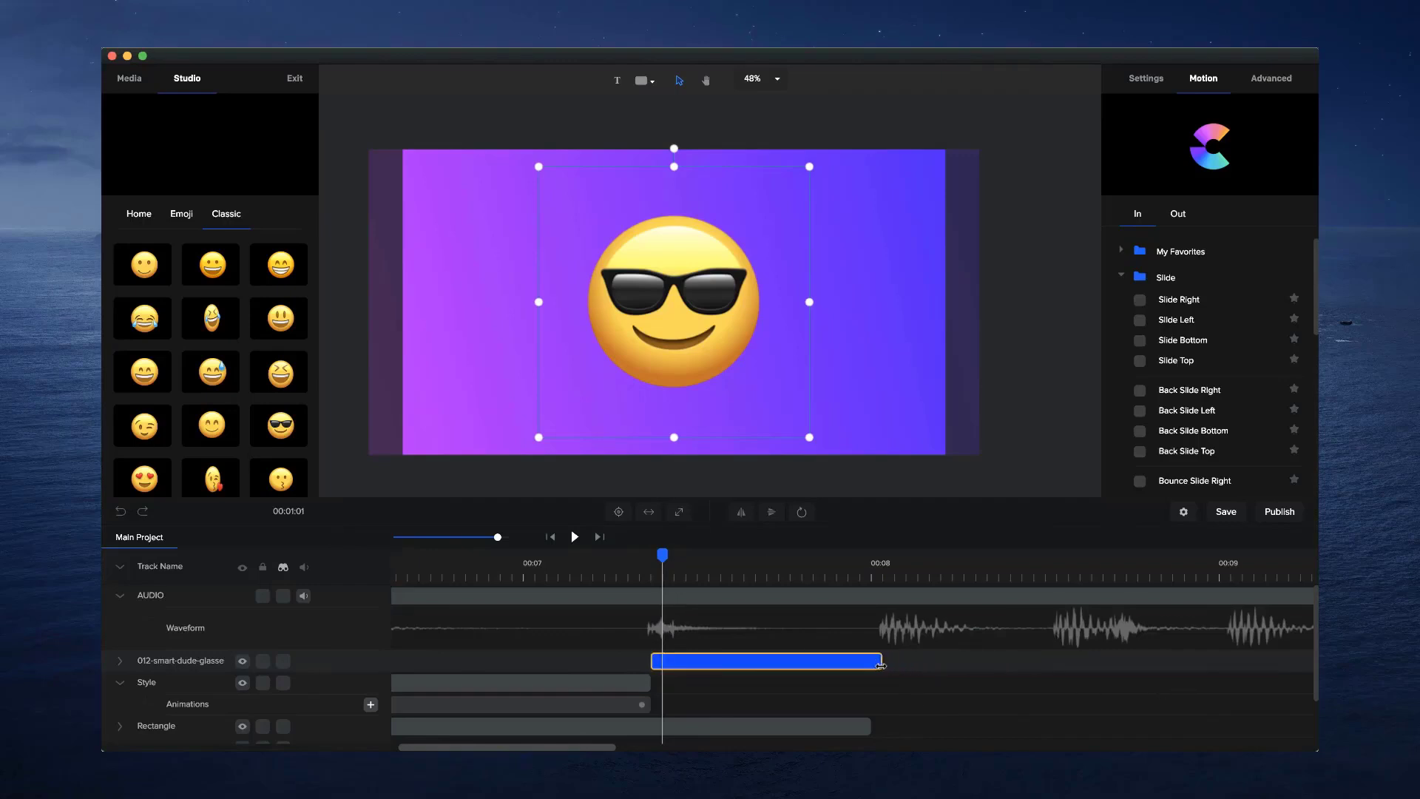
# Extend the rectangle clip to end with the emoji clip and collapse the "Style" track
pyautogui.click(858, 727)
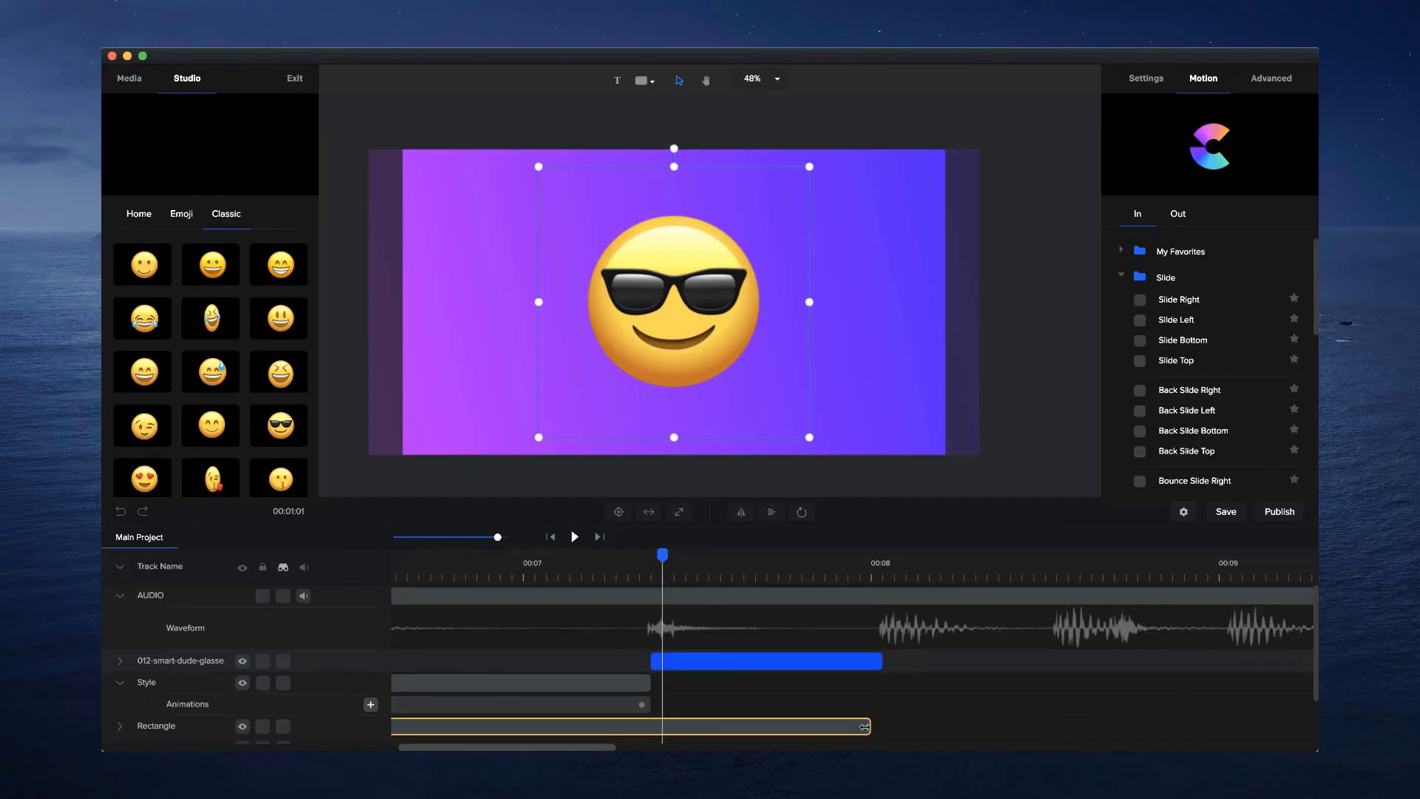
pyautogui.moveTo(864, 727); pyautogui.dragTo(880, 727)
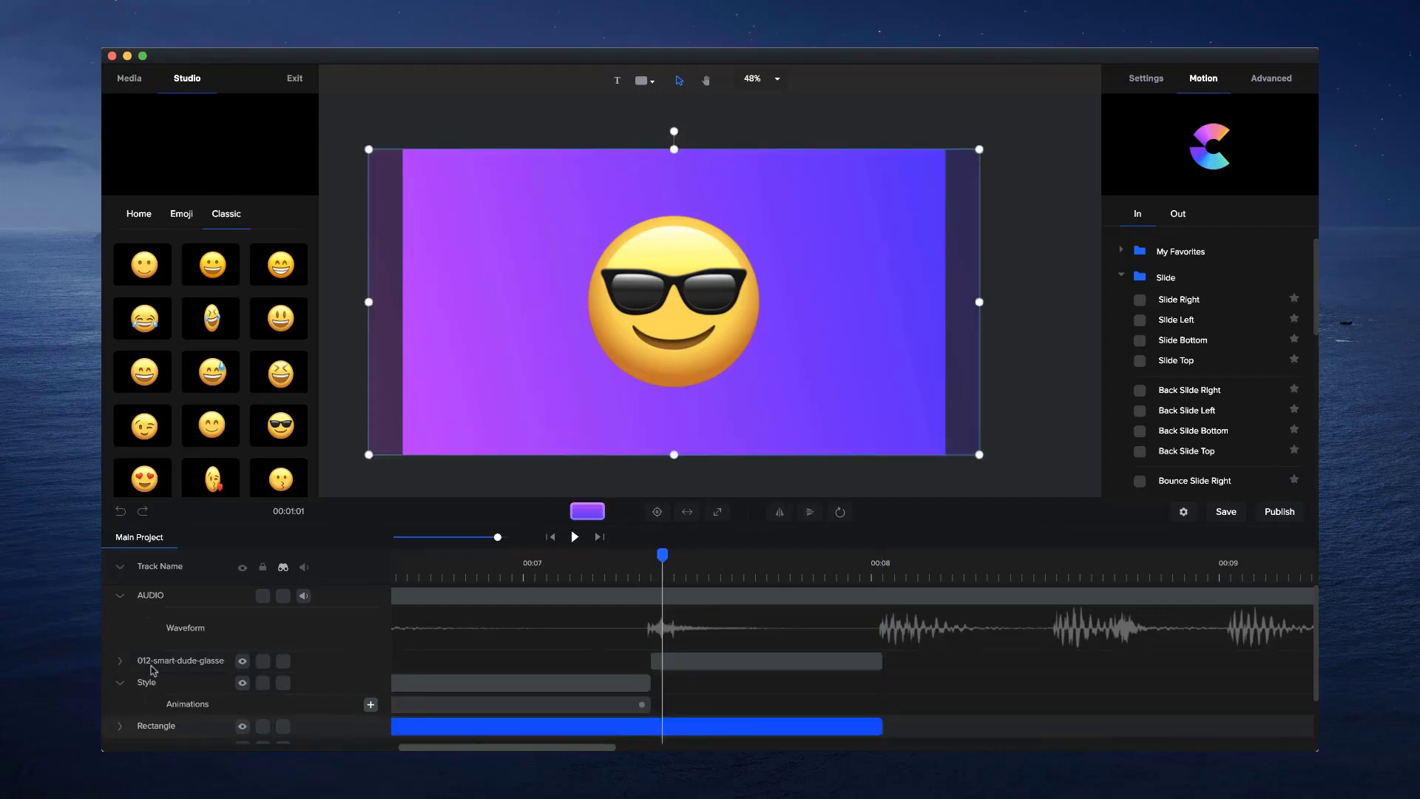
pyautogui.click(120, 683)
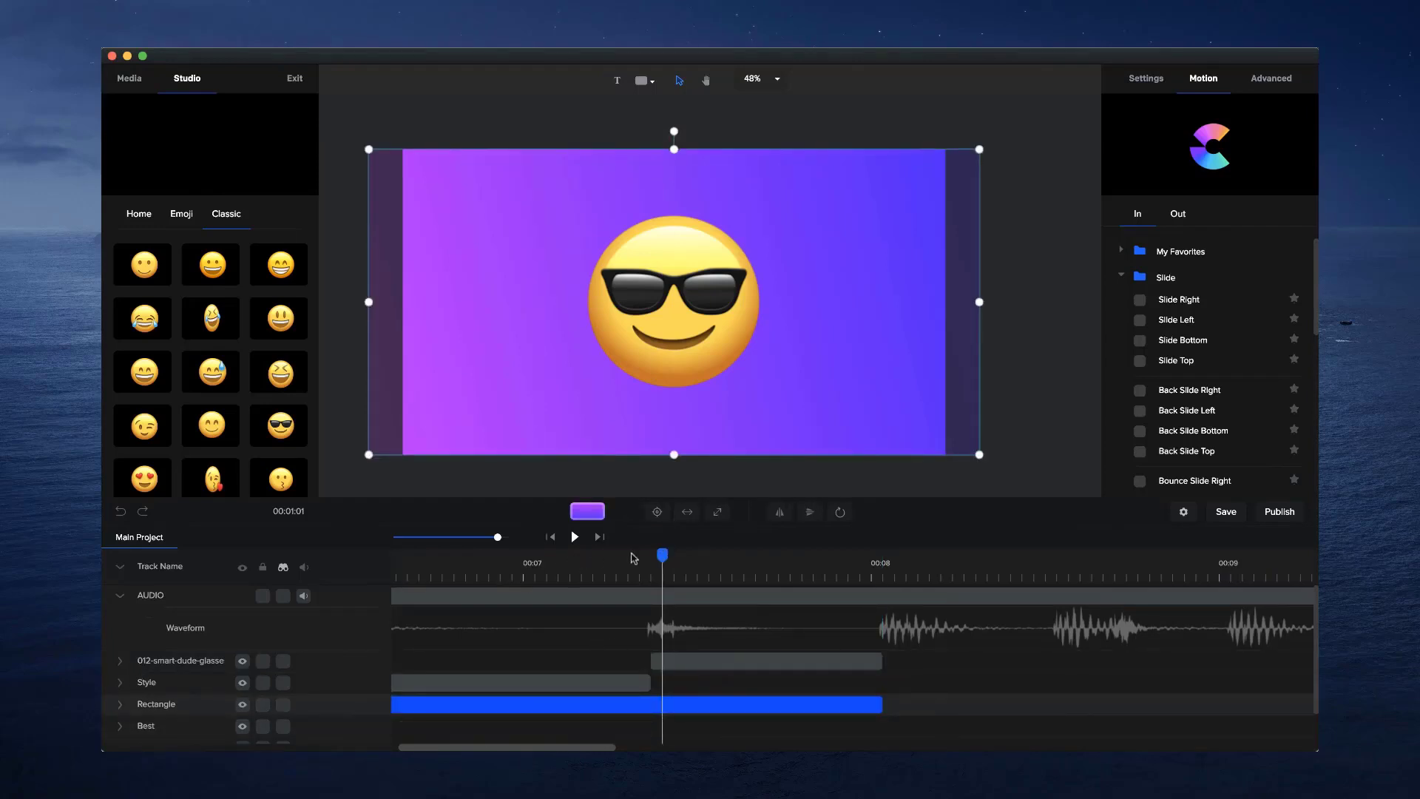
# Preview the emoji's movement, and play the whole project from the beginning
pyautogui.moveTo(634, 558); pyautogui.dragTo(763, 556)
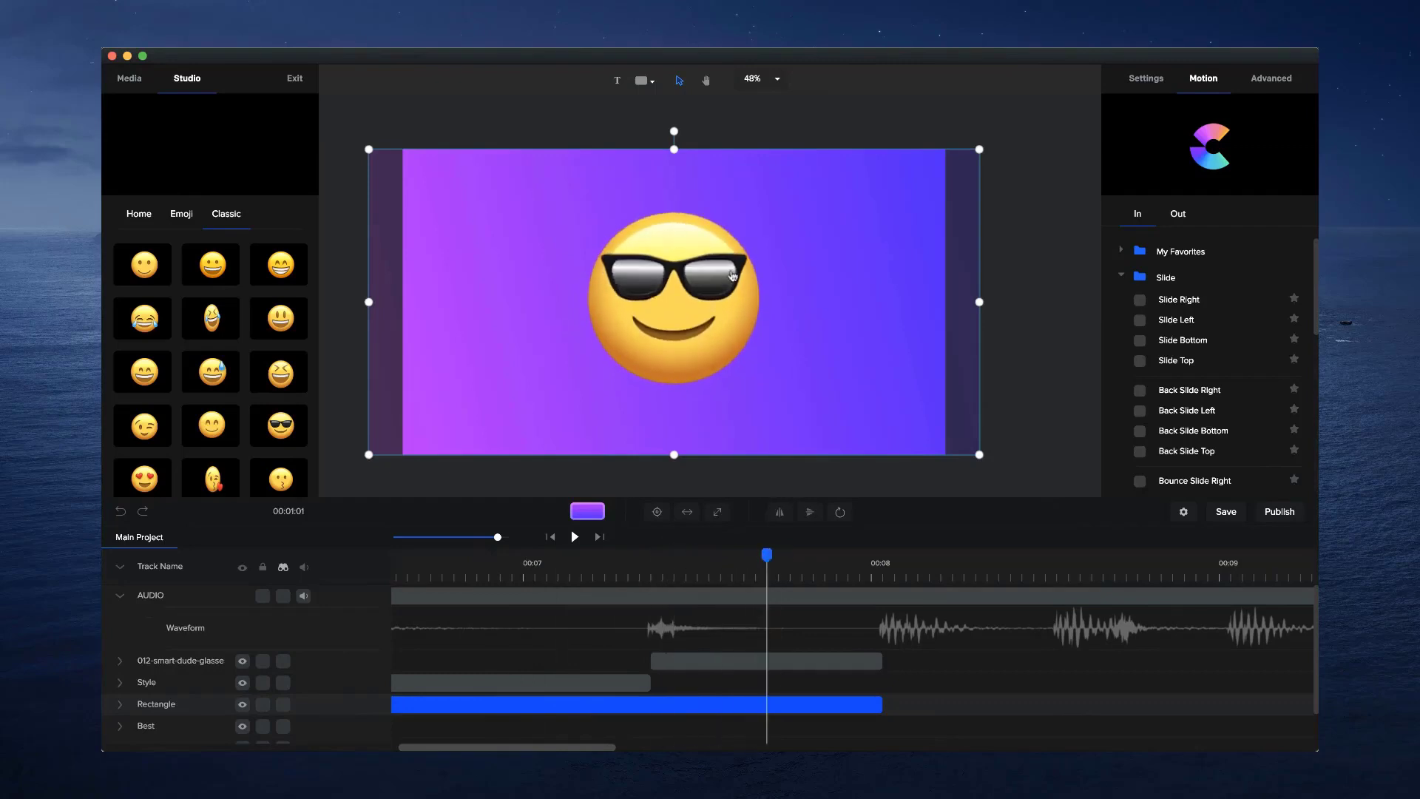
pyautogui.moveTo(767, 555); pyautogui.dragTo(605, 556)
pyautogui.moveTo(494, 536); pyautogui.dragTo(454, 538)
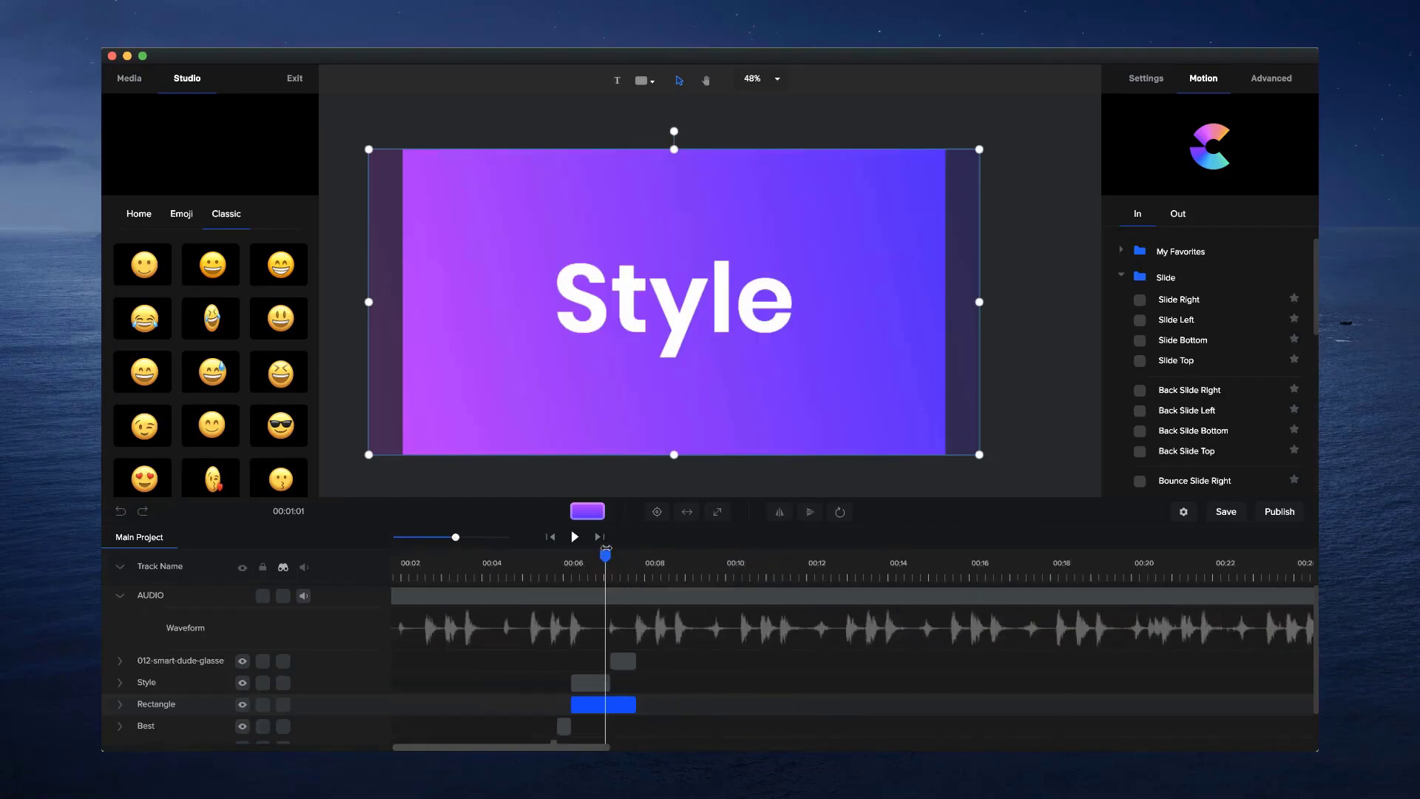
pyautogui.click(549, 536)
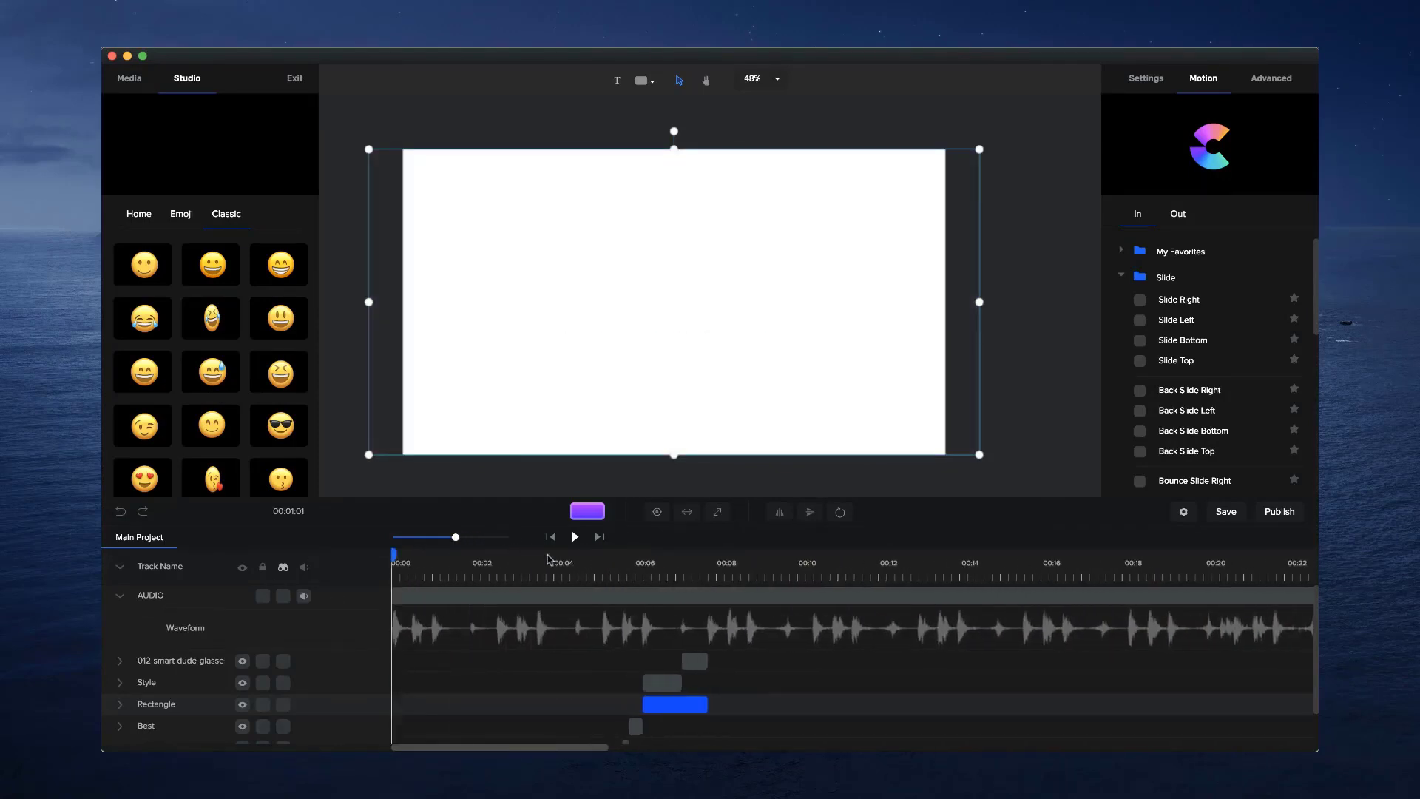
pyautogui.click(575, 537)
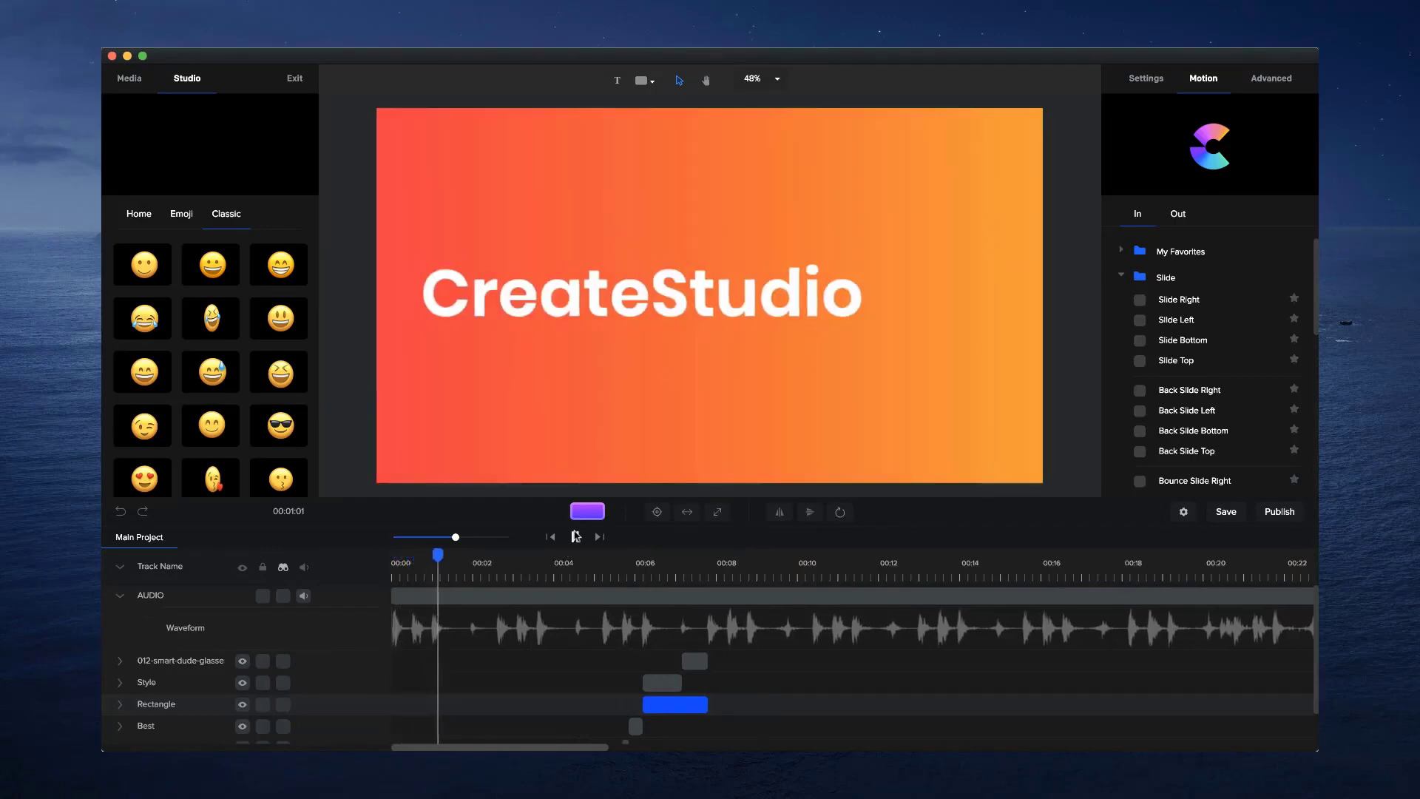
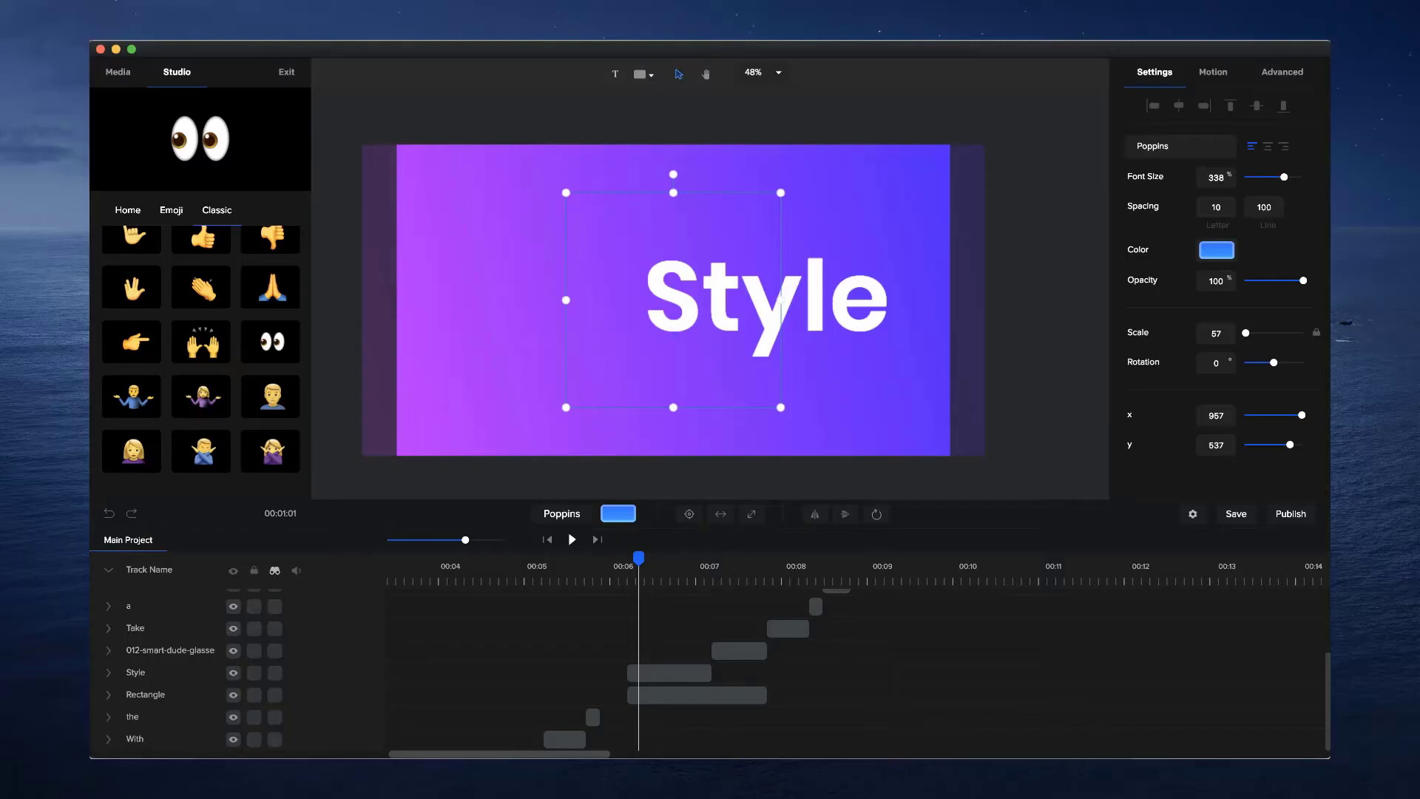
# Switch to QuickTime Player and check the eyes emoji scene of preview.mp4 at about 9 seconds
pyautogui.click(817, 758)
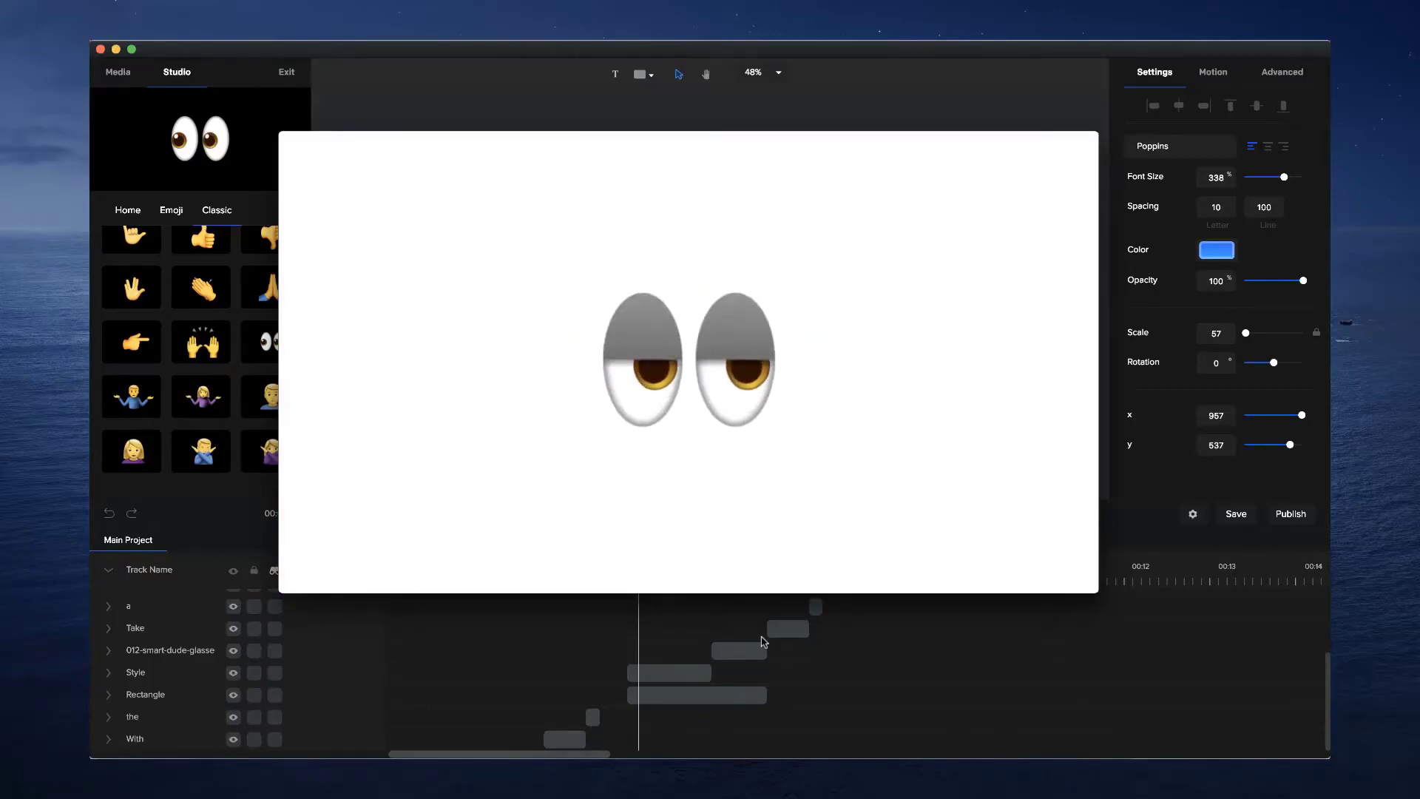
pyautogui.press('space')
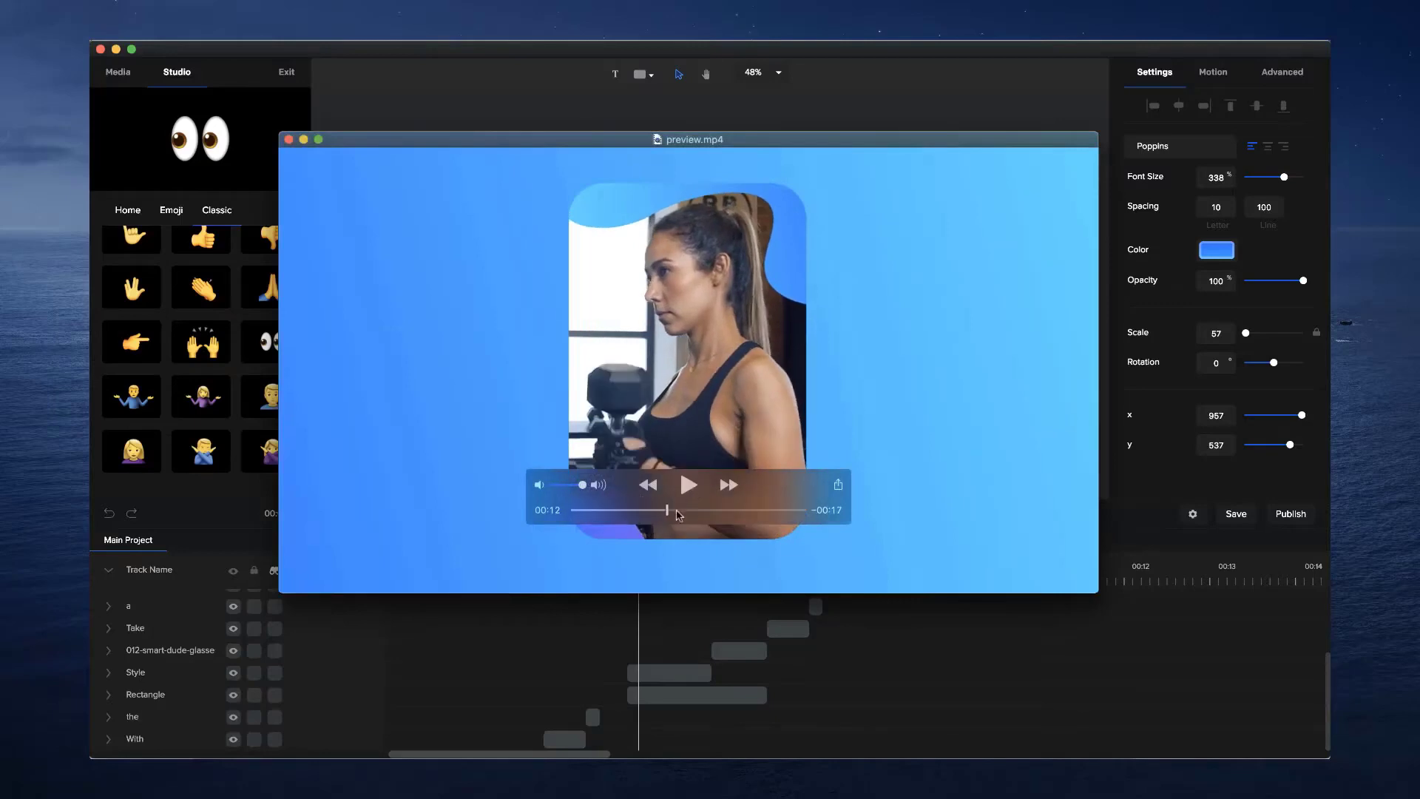
pyautogui.moveTo(667, 511)
pyautogui.mouseDown()
pyautogui.moveTo(631, 514)
pyautogui.moveTo(650, 519)
pyautogui.moveTo(645, 509)
pyautogui.mouseUp()
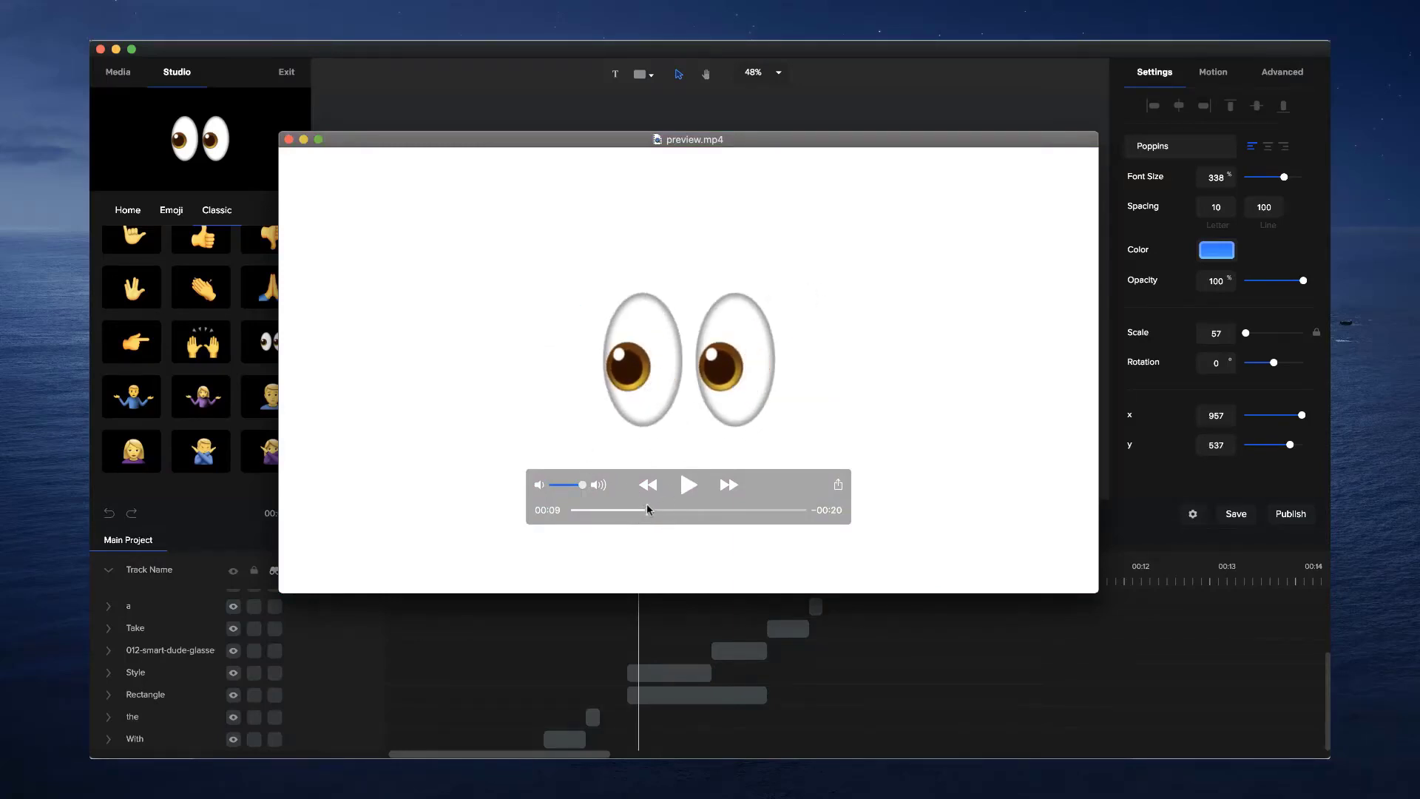
# Scrub preview.mp4 past the eyes emoji scene to check the scenes that follow, and switch back to the video editor
pyautogui.moveTo(646, 508)
pyautogui.mouseDown()
pyautogui.moveTo(634, 509)
pyautogui.moveTo(657, 508)
pyautogui.mouseUp()
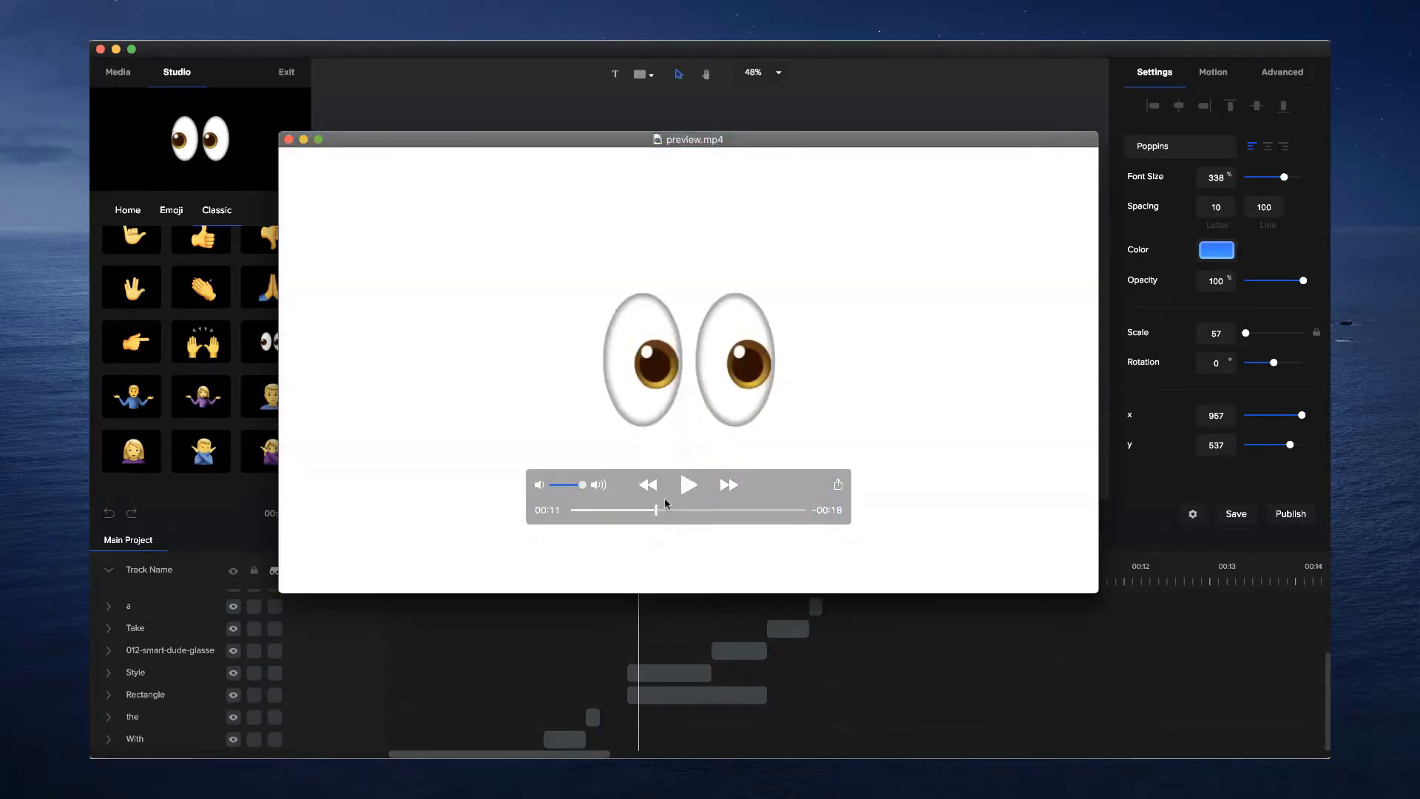
pyautogui.click(664, 510)
pyautogui.moveTo(665, 509); pyautogui.dragTo(719, 508)
pyautogui.click(840, 661)
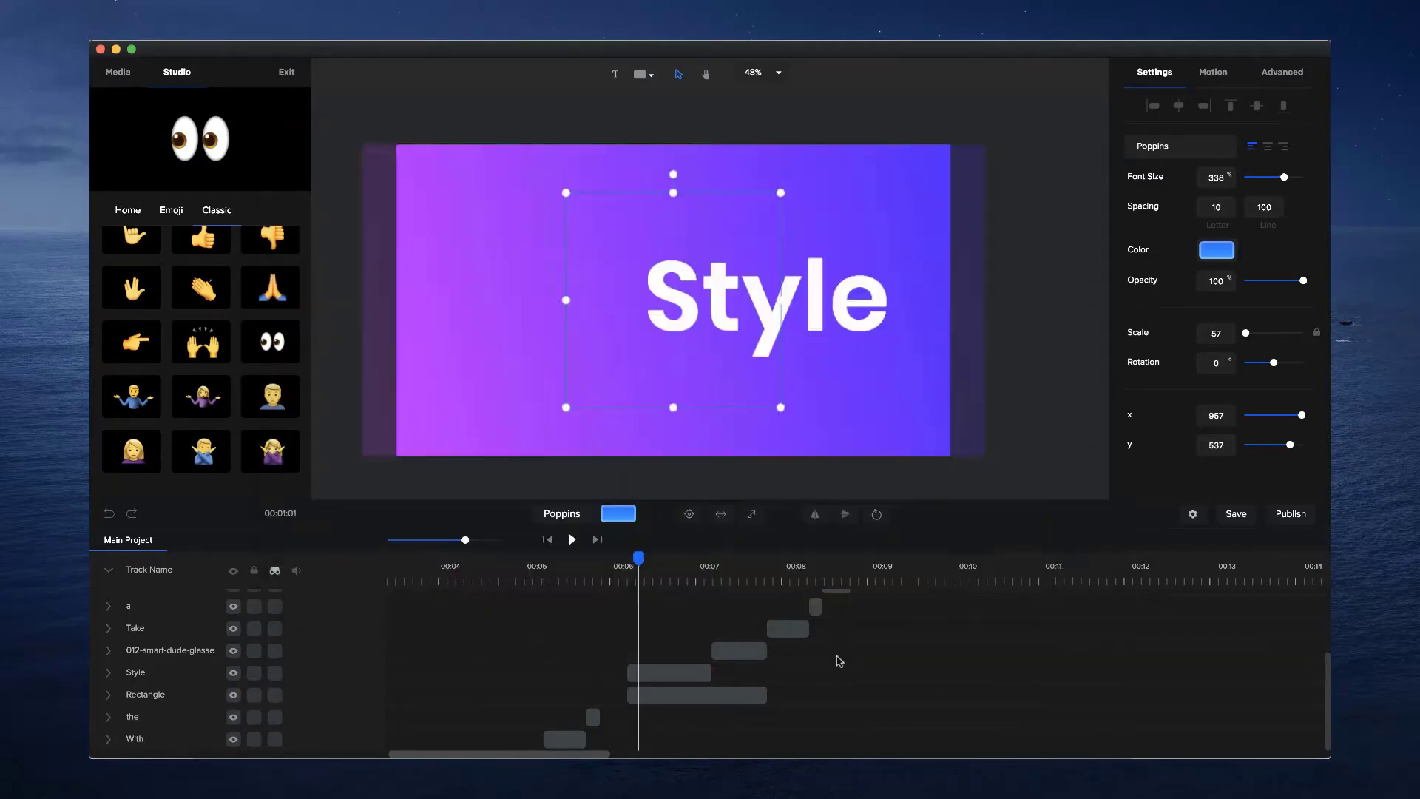
# Scrub through the "Take", "a", "look" and eyes emoji clips between 00:08 and 00:10 to check their timing against the audio waveform
pyautogui.scroll(5, 647, 618)
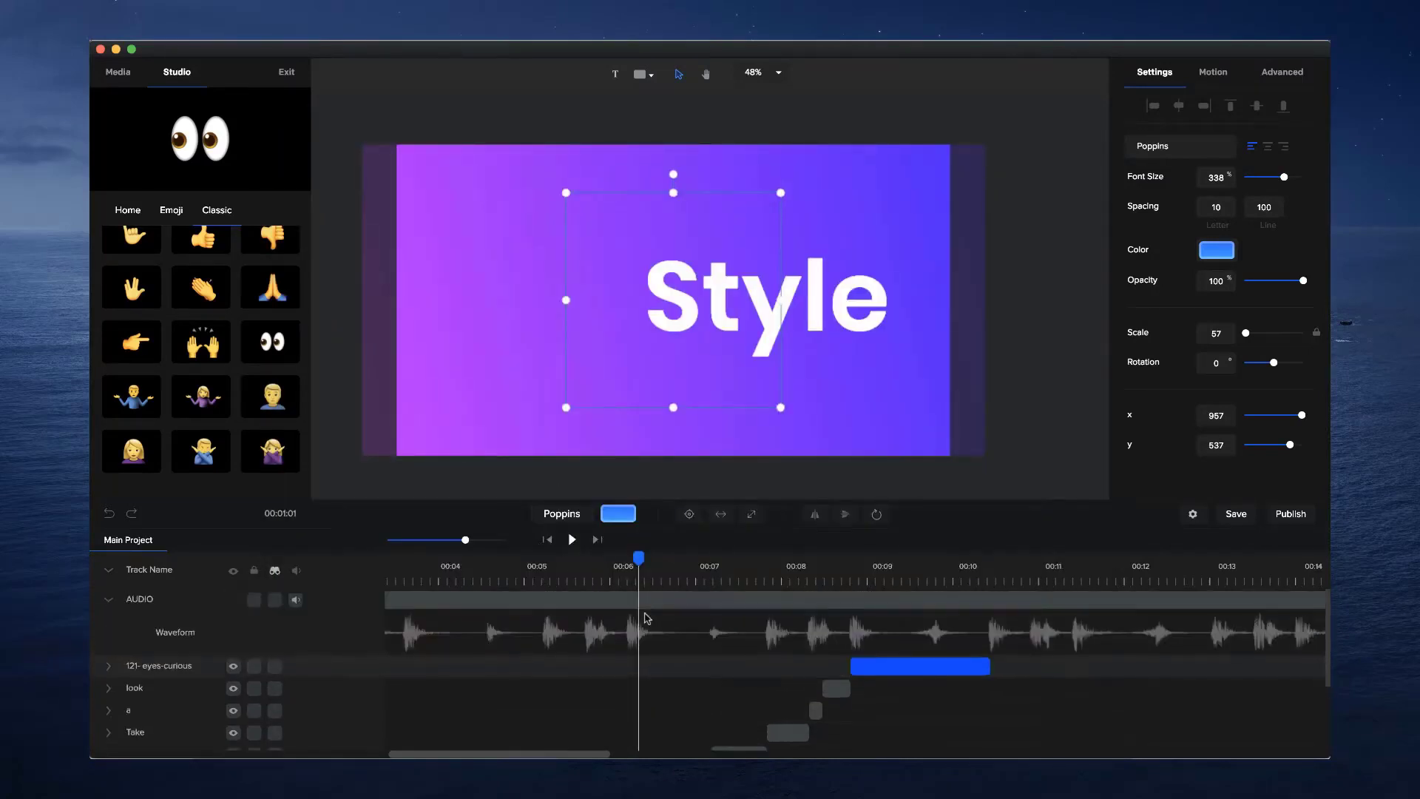
pyautogui.click(787, 574)
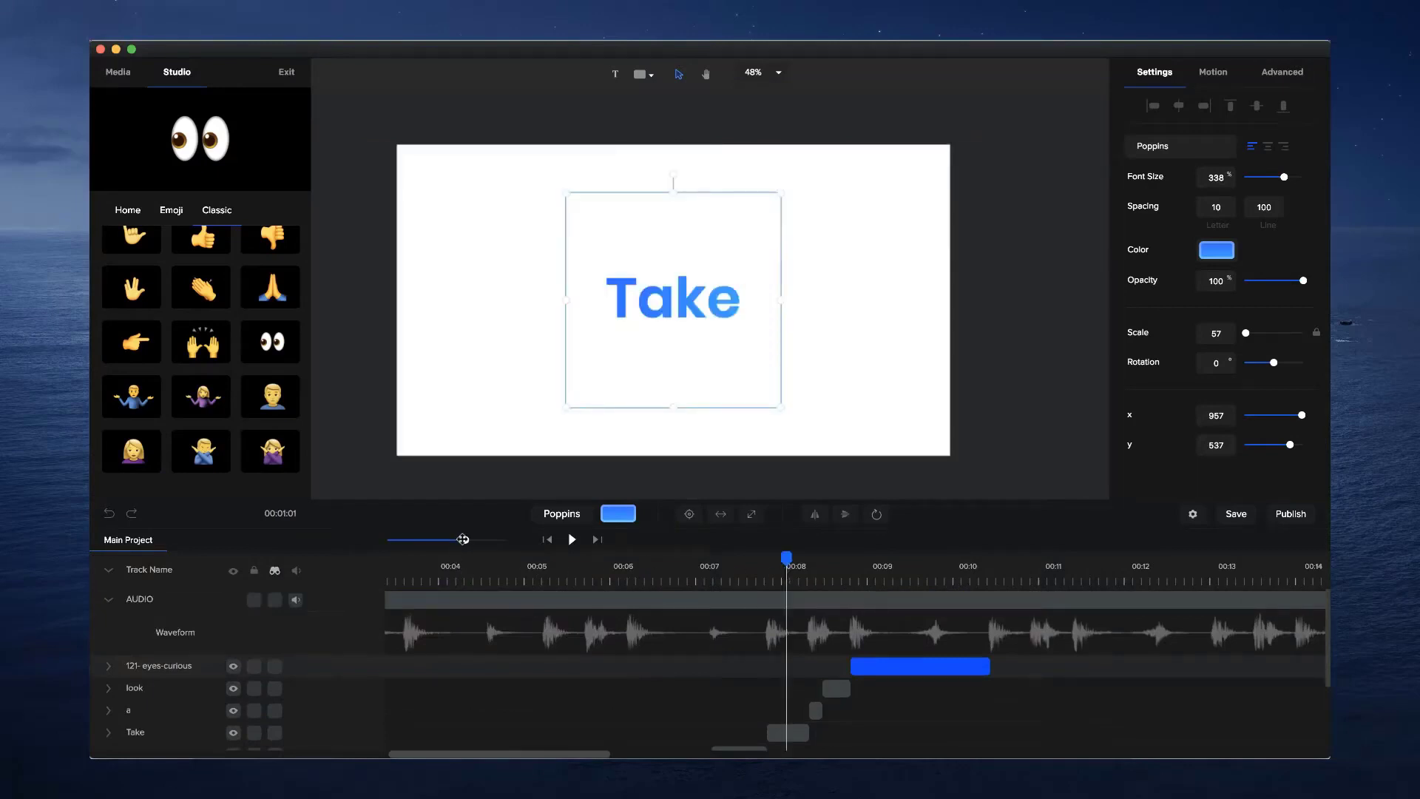
pyautogui.moveTo(462, 540); pyautogui.dragTo(501, 540)
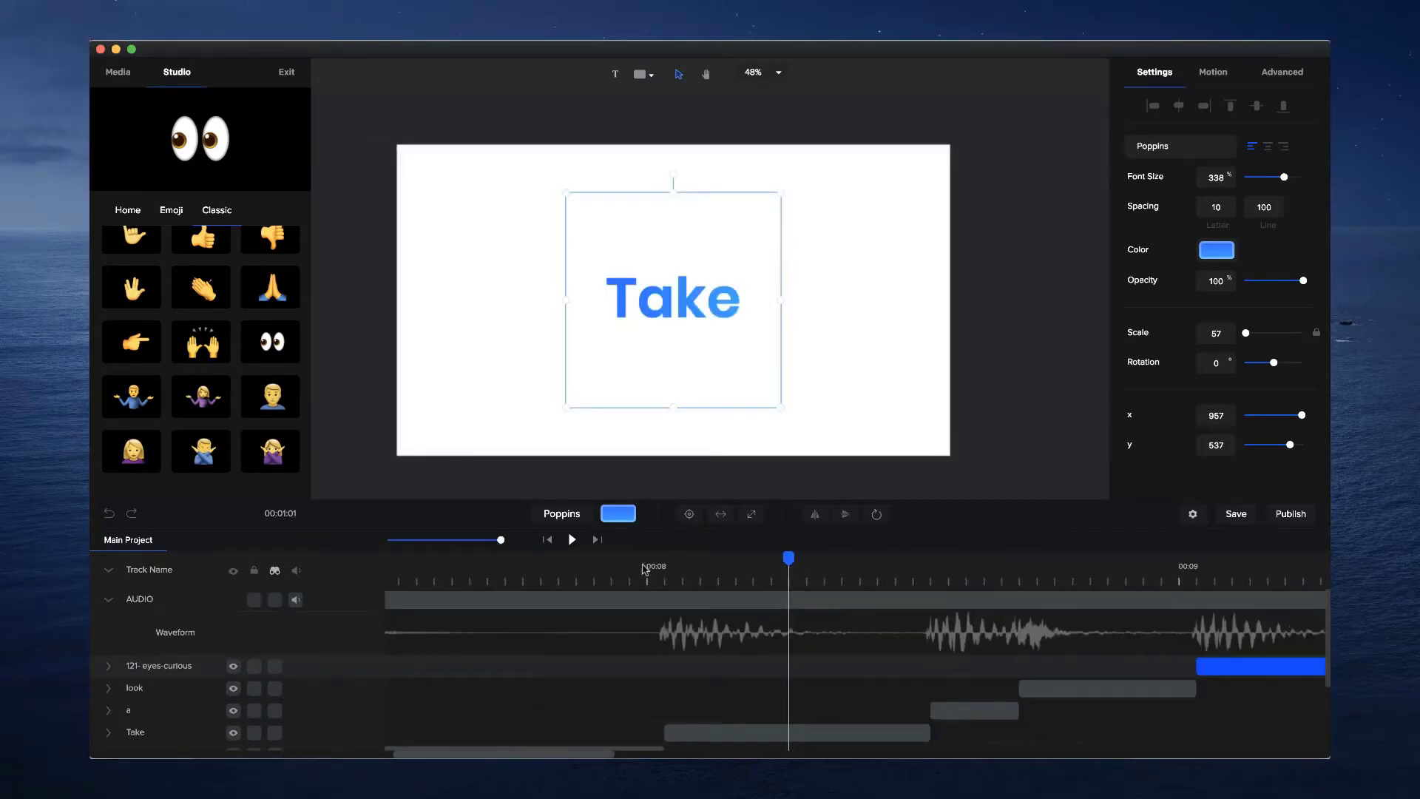
pyautogui.click(646, 568)
pyautogui.moveTo(644, 560); pyautogui.dragTo(1249, 571)
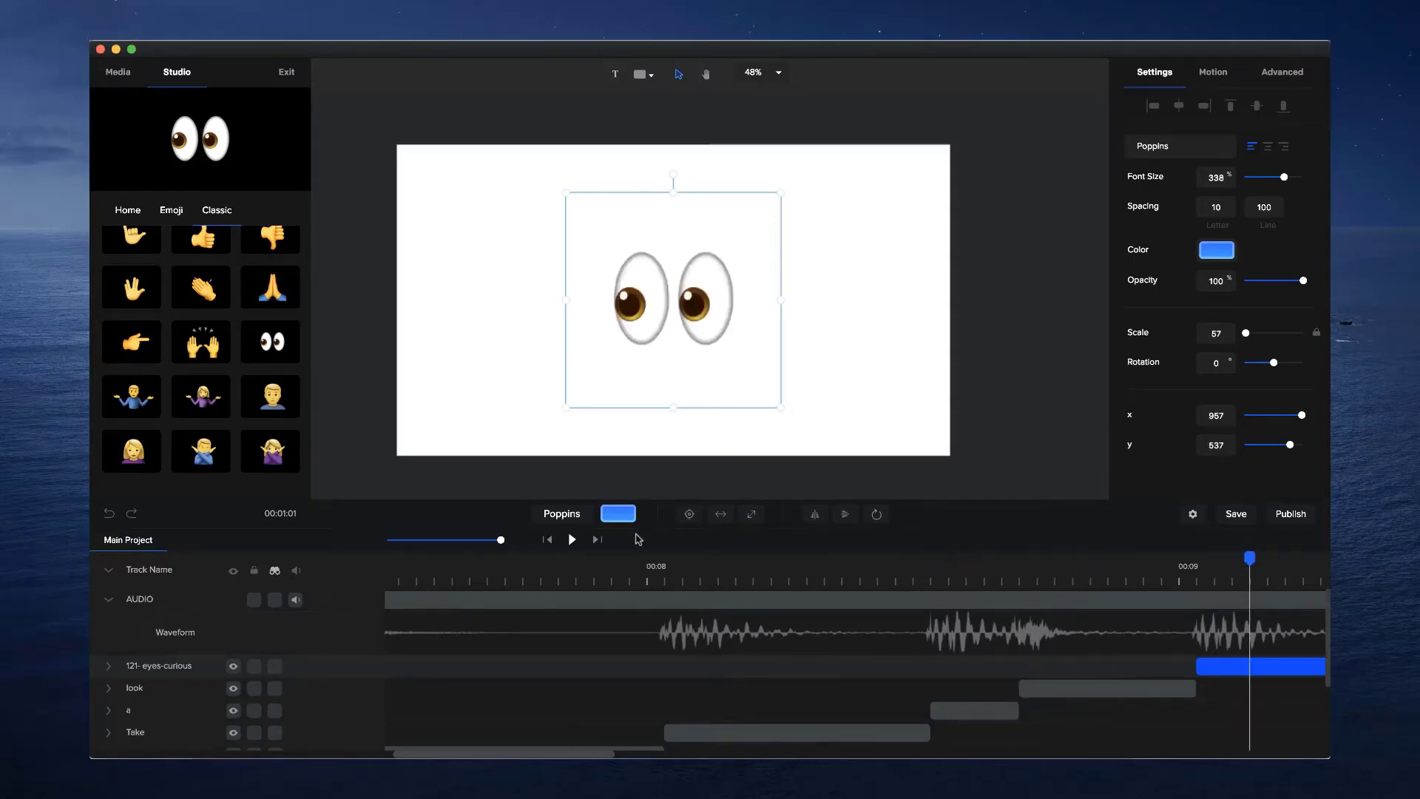
pyautogui.moveTo(496, 547); pyautogui.dragTo(486, 546)
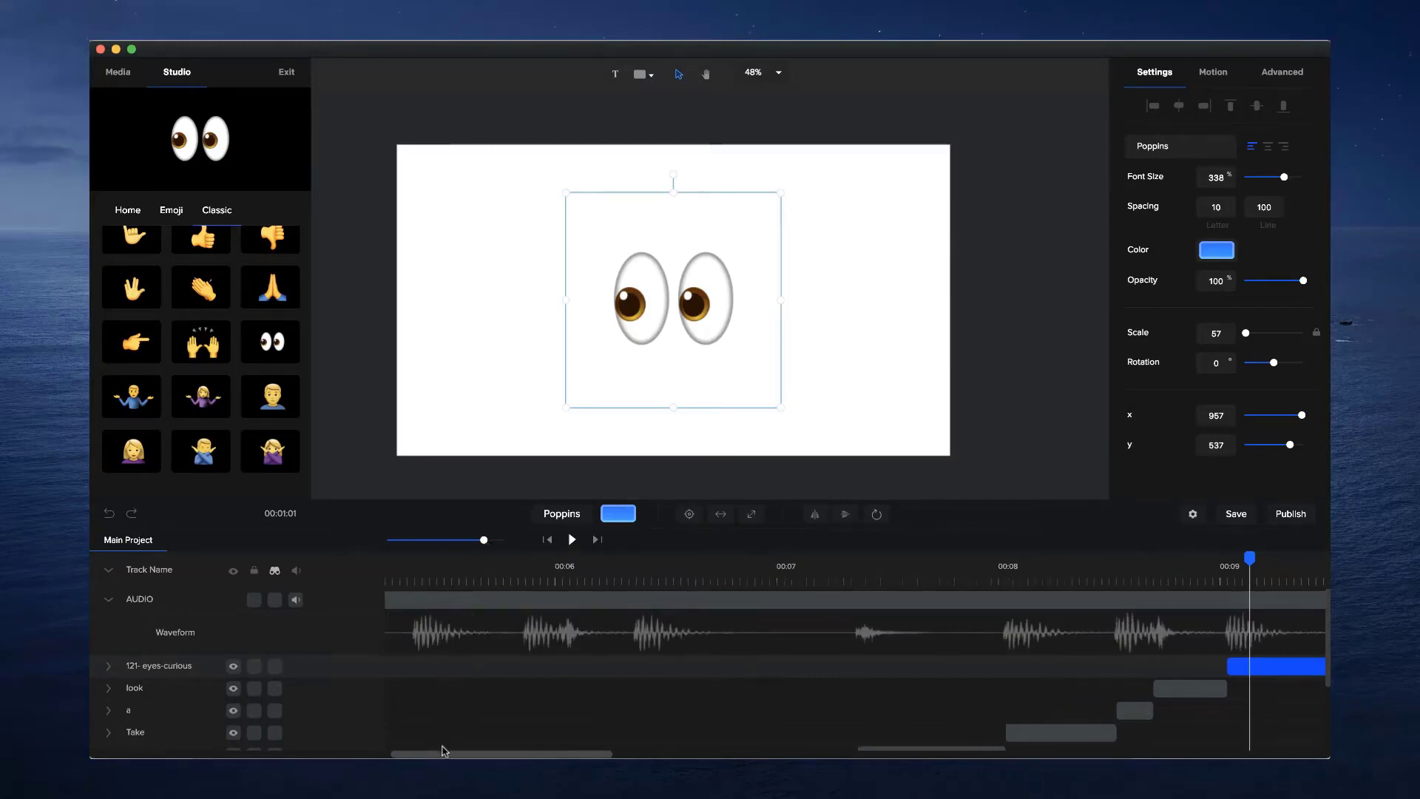
pyautogui.hscroll(10, 444, 751)
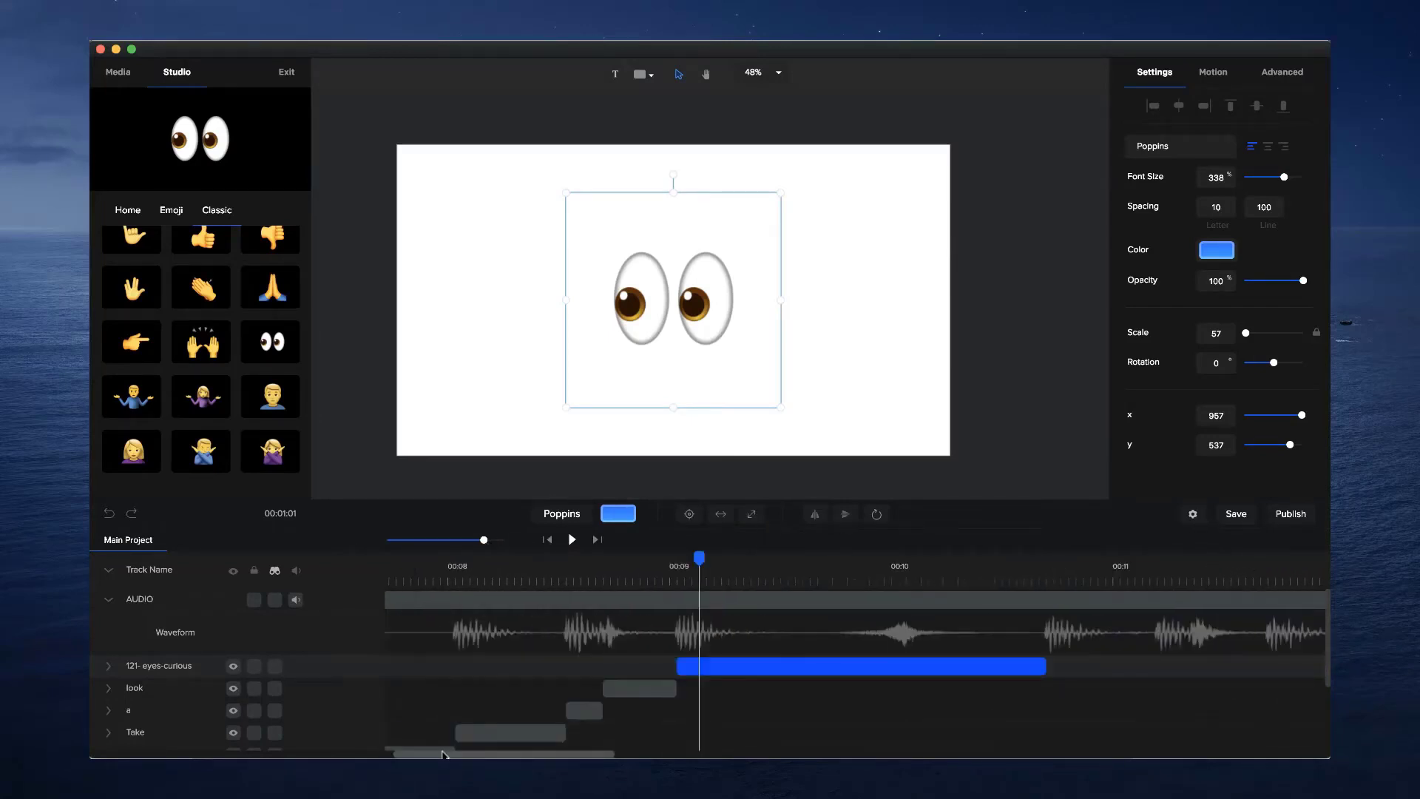
pyautogui.click(886, 571)
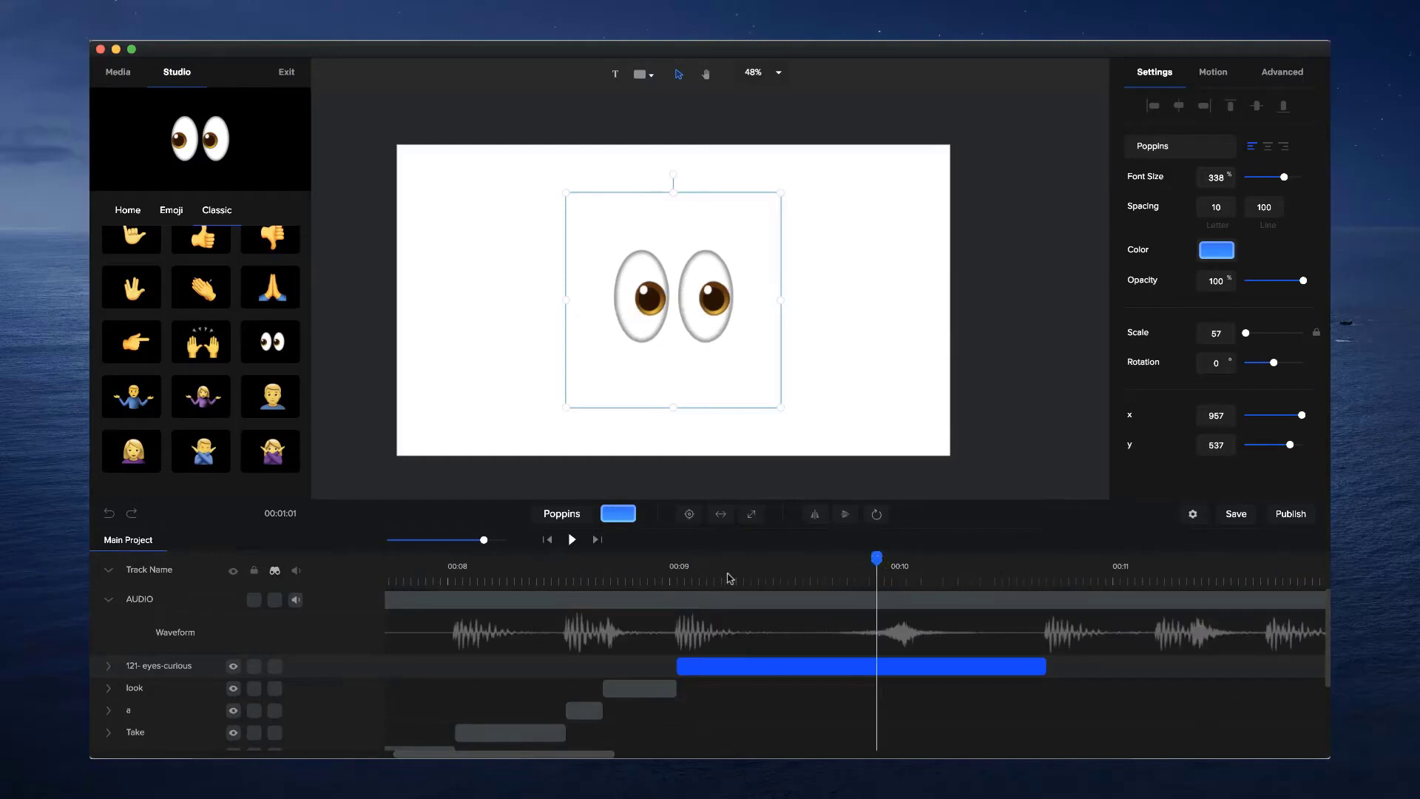
pyautogui.moveTo(725, 577); pyautogui.dragTo(685, 588)
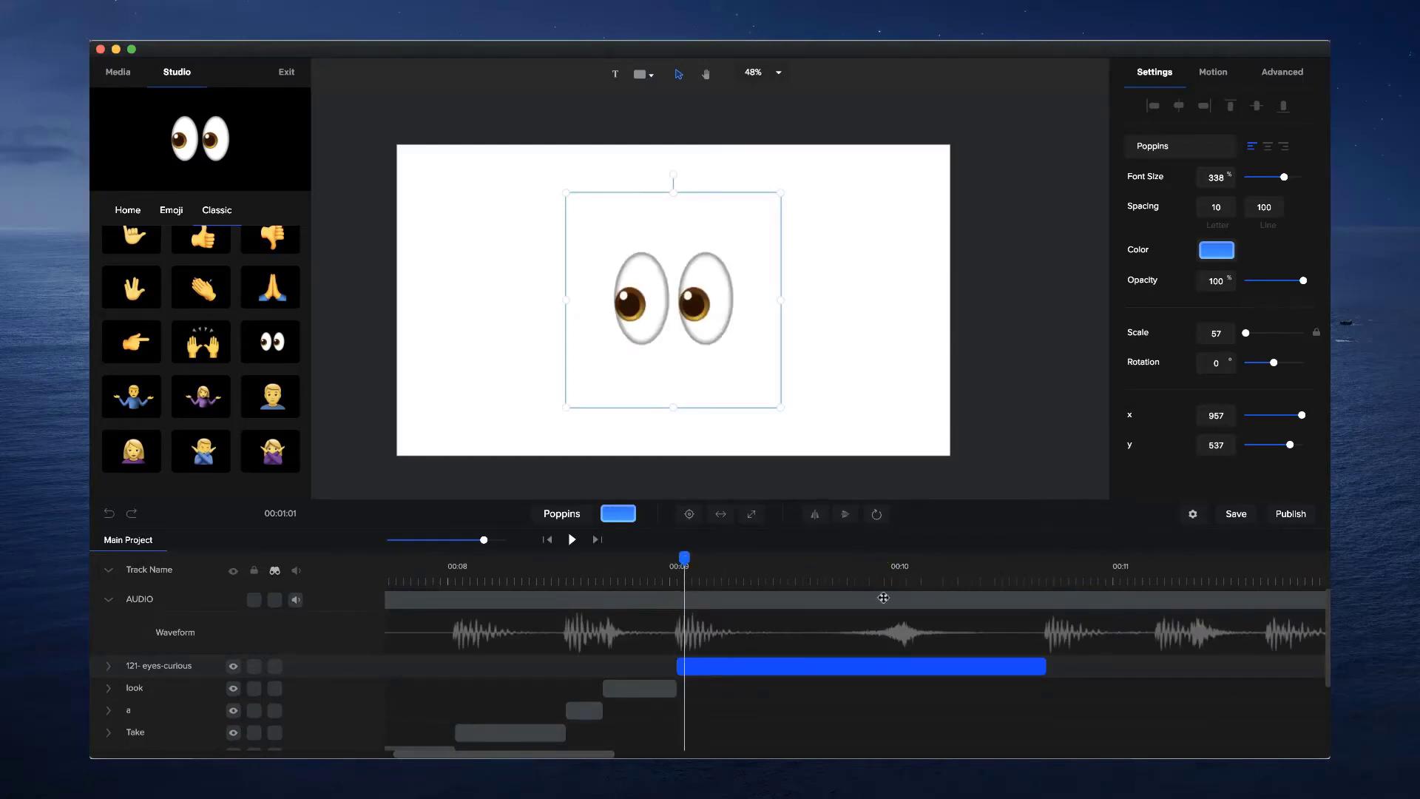
# Add a centred rectangle covering the whole canvas at scale 270, starting at the beat where the eyes emoji clip ends
pyautogui.click(938, 598)
pyautogui.moveTo(985, 598); pyautogui.dragTo(1039, 596)
pyautogui.click(1041, 486)
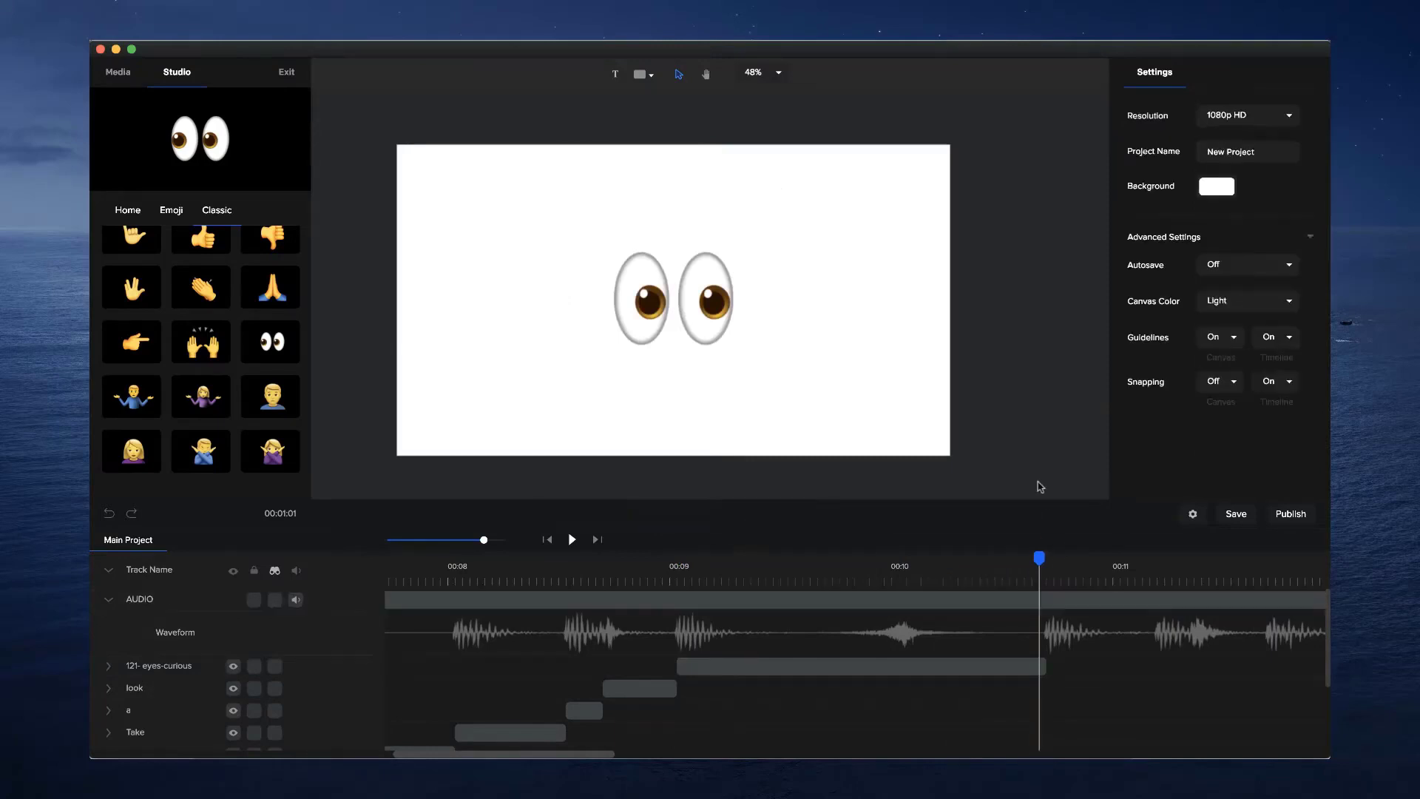
pyautogui.click(643, 75)
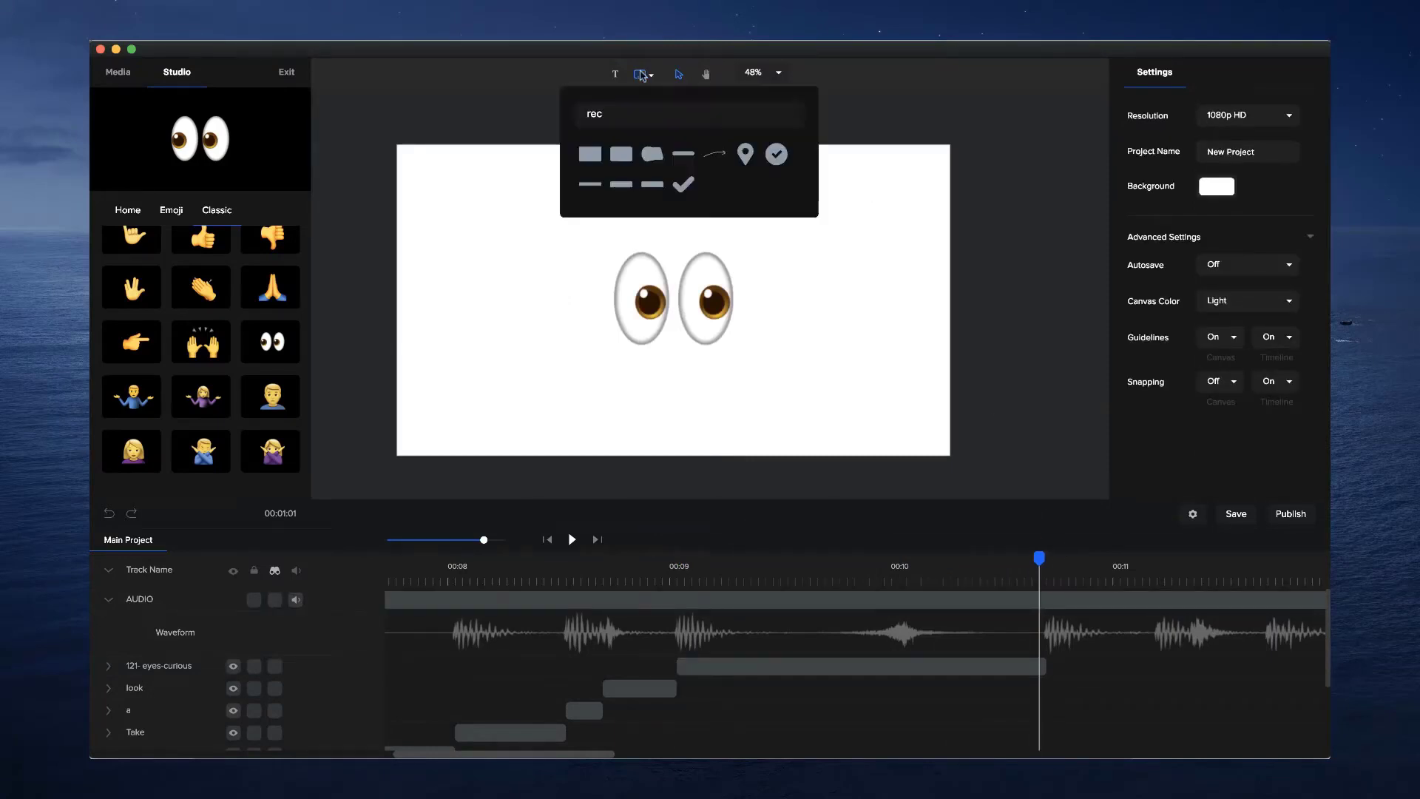
pyautogui.click(590, 154)
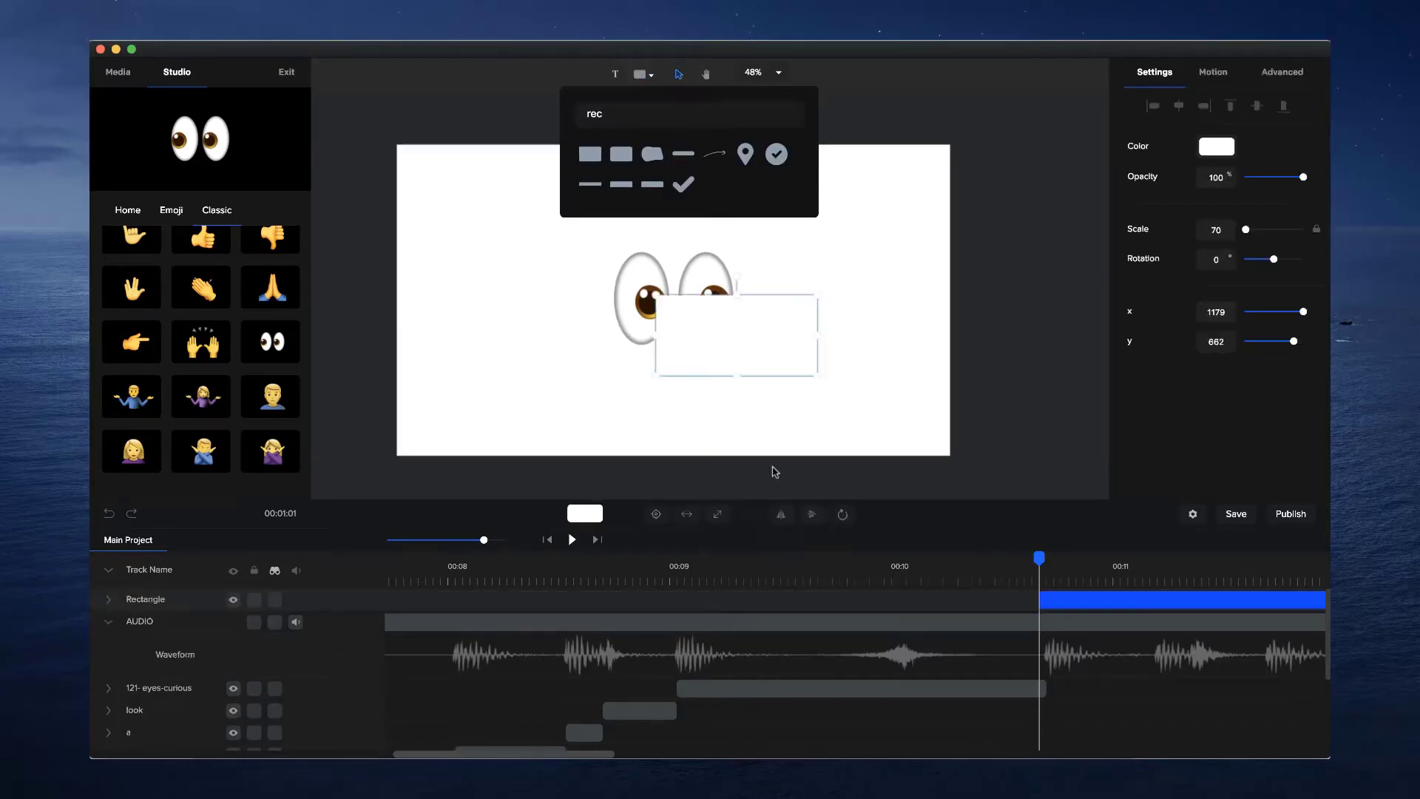
pyautogui.click(721, 515)
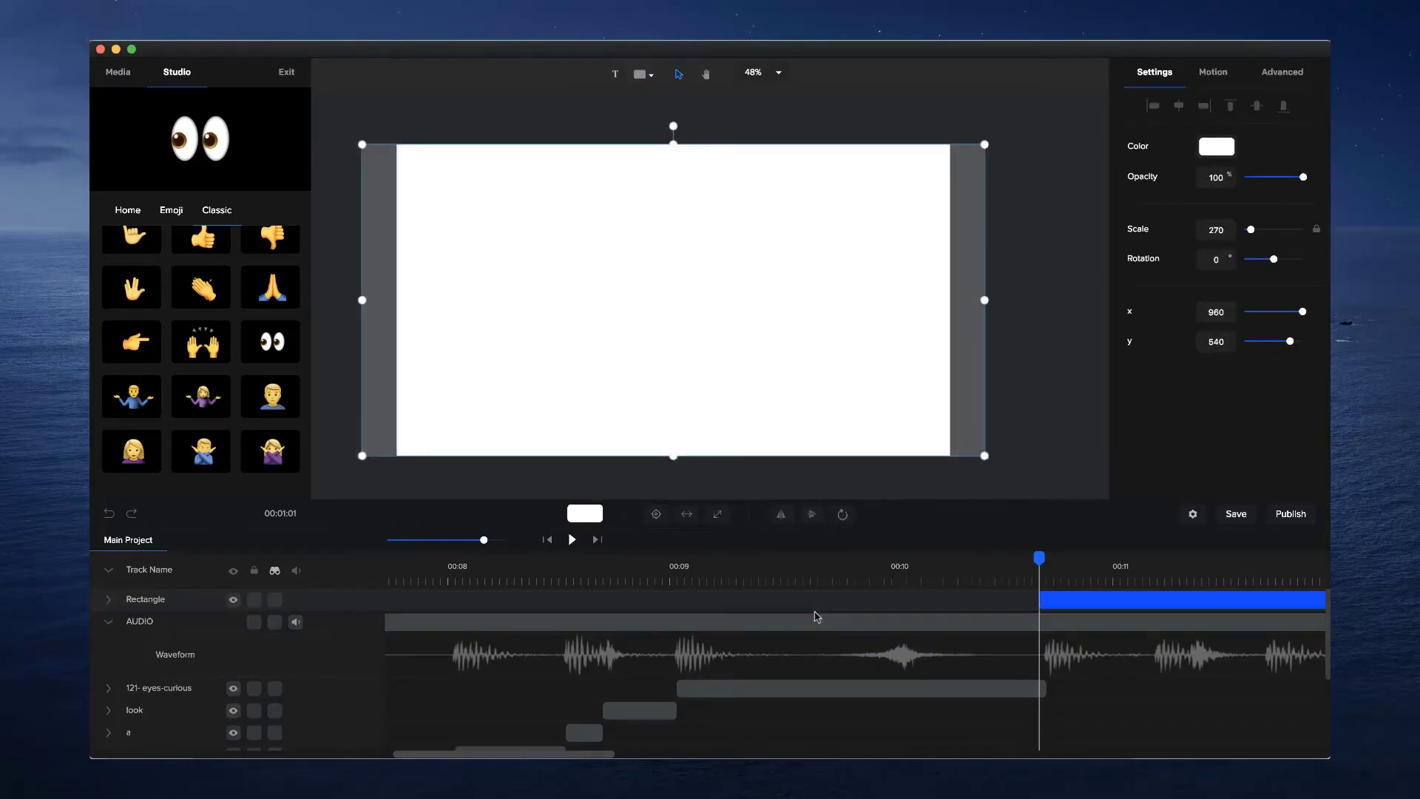
pyautogui.moveTo(1055, 596); pyautogui.dragTo(1065, 595)
pyautogui.press('Right')
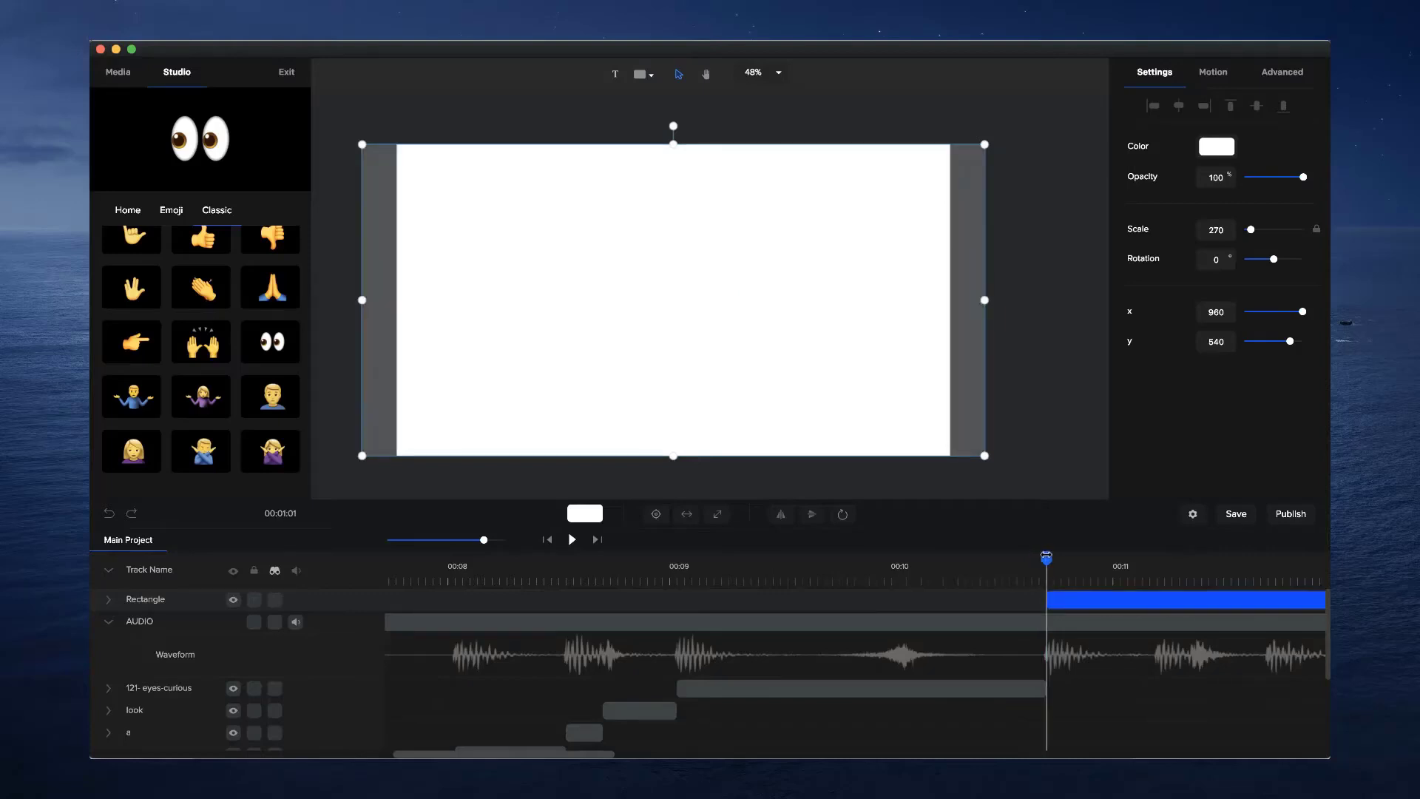
# Give the rectangle a linear gradient fill from blue #2873FF to turquoise #21FFC4
pyautogui.click(1222, 146)
pyautogui.click(1201, 112)
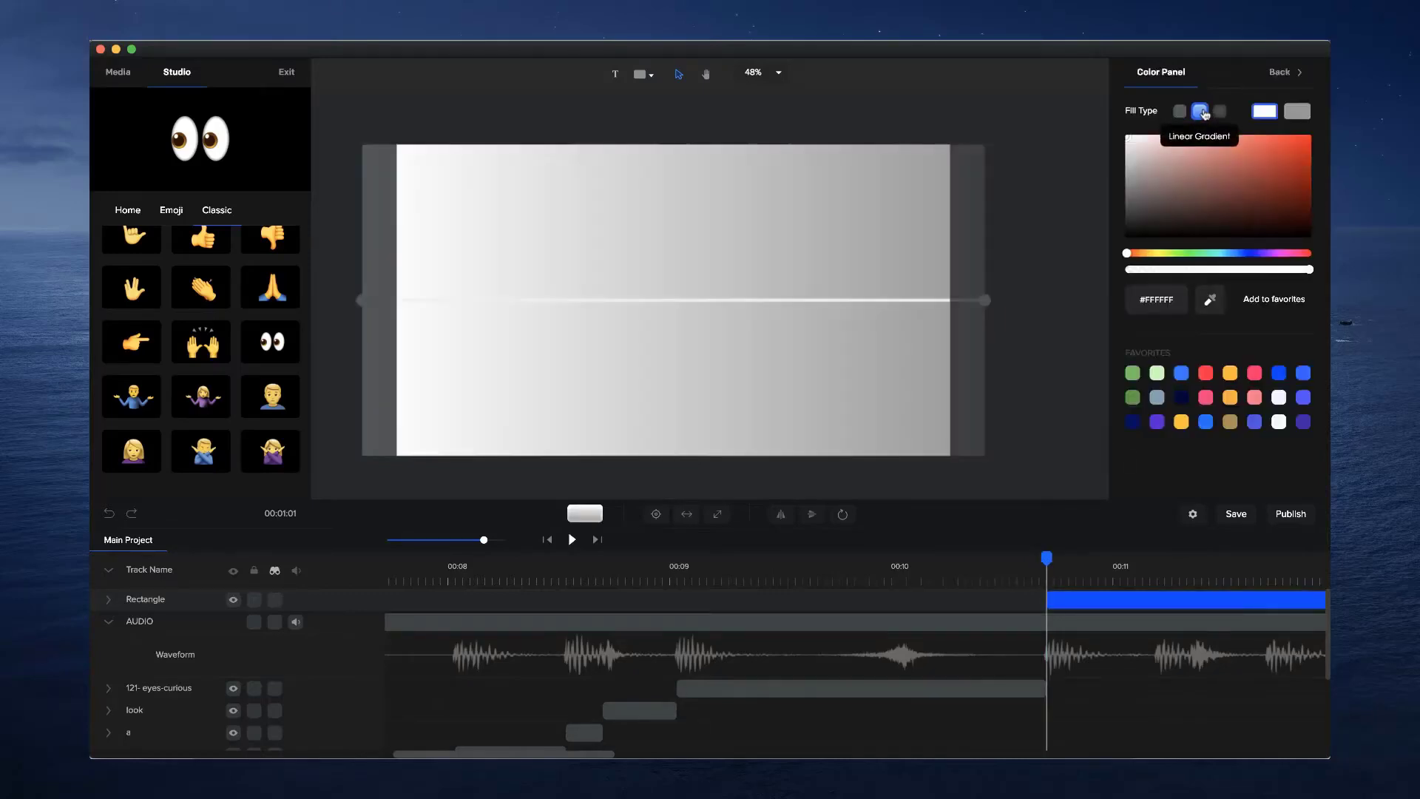
pyautogui.click(1181, 373)
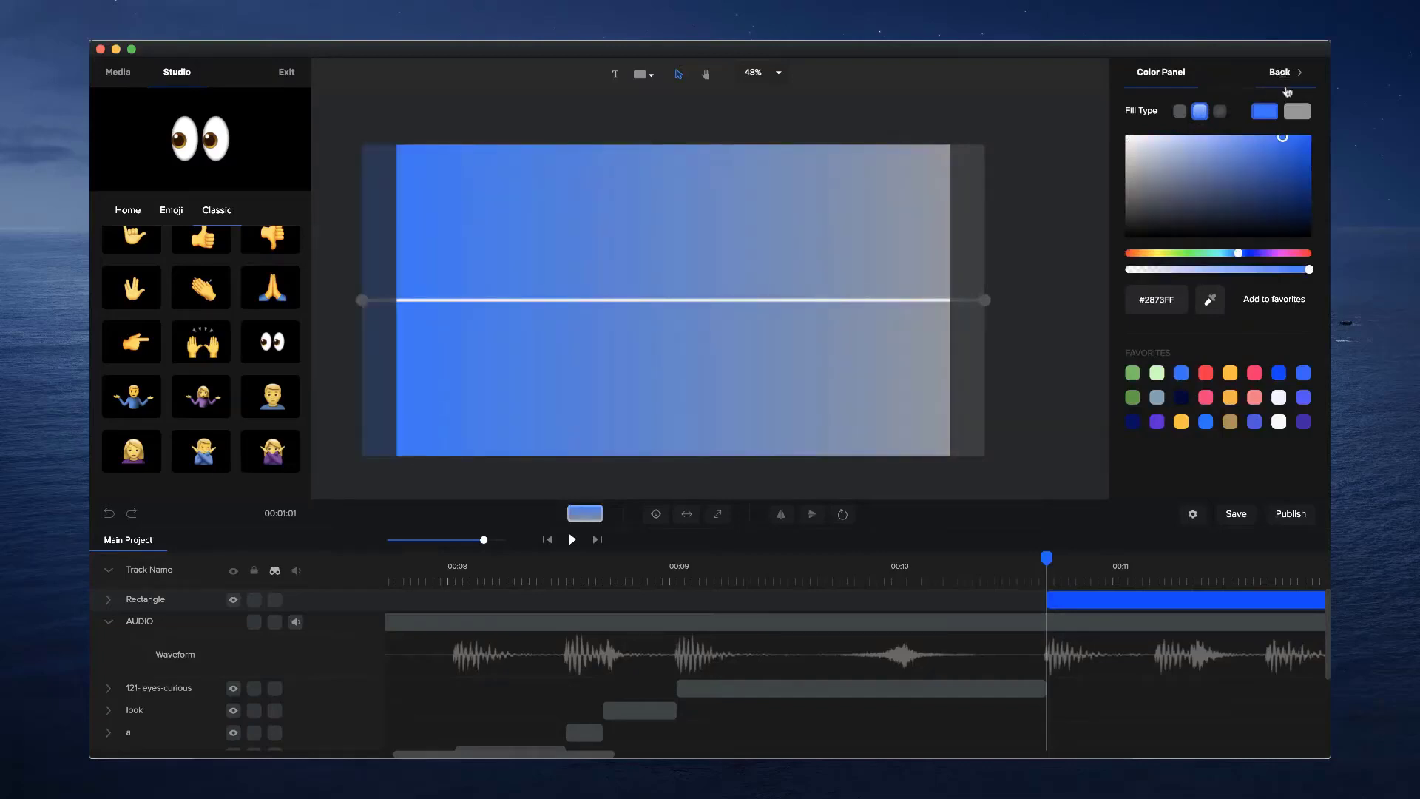
pyautogui.click(1291, 112)
pyautogui.click(1132, 373)
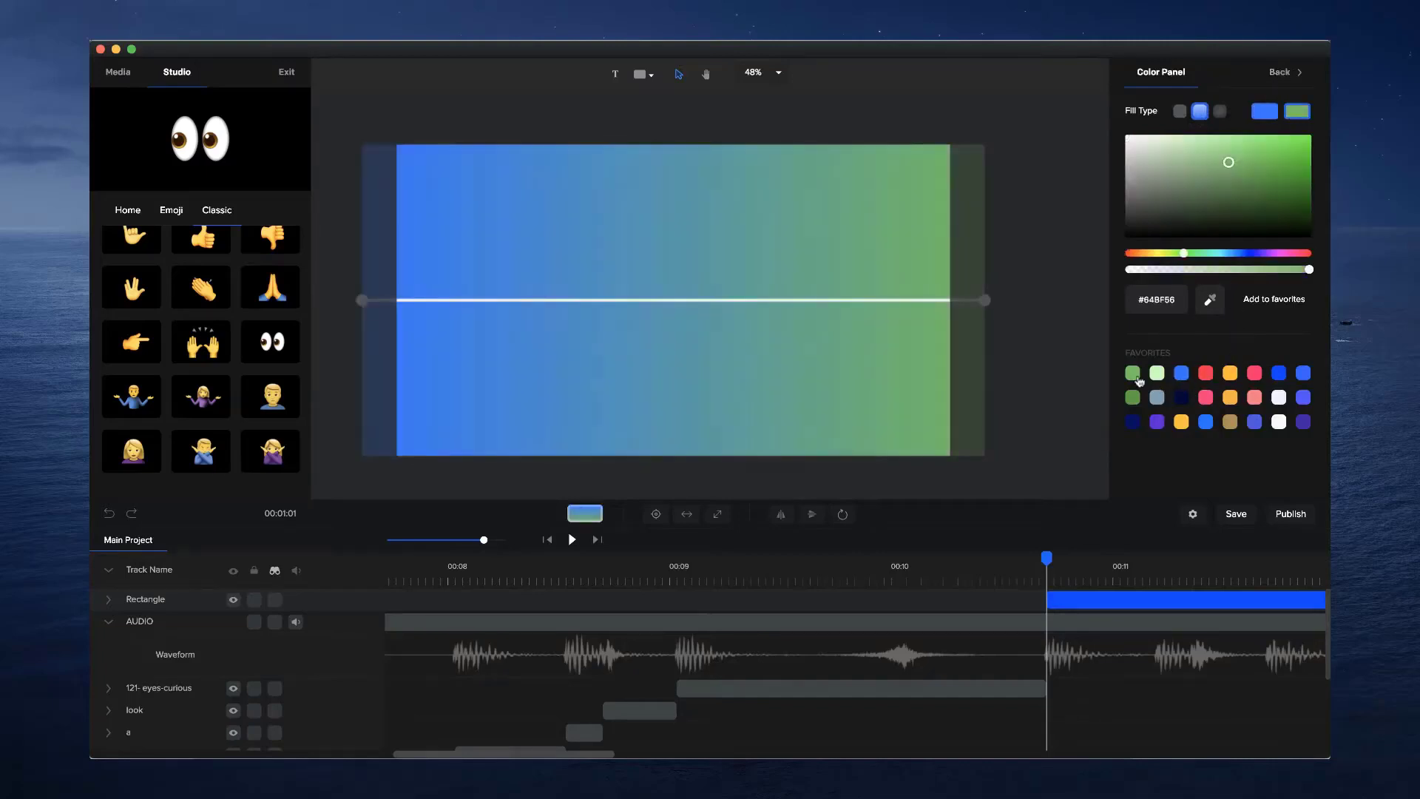
pyautogui.moveTo(1243, 151); pyautogui.dragTo(1234, 134)
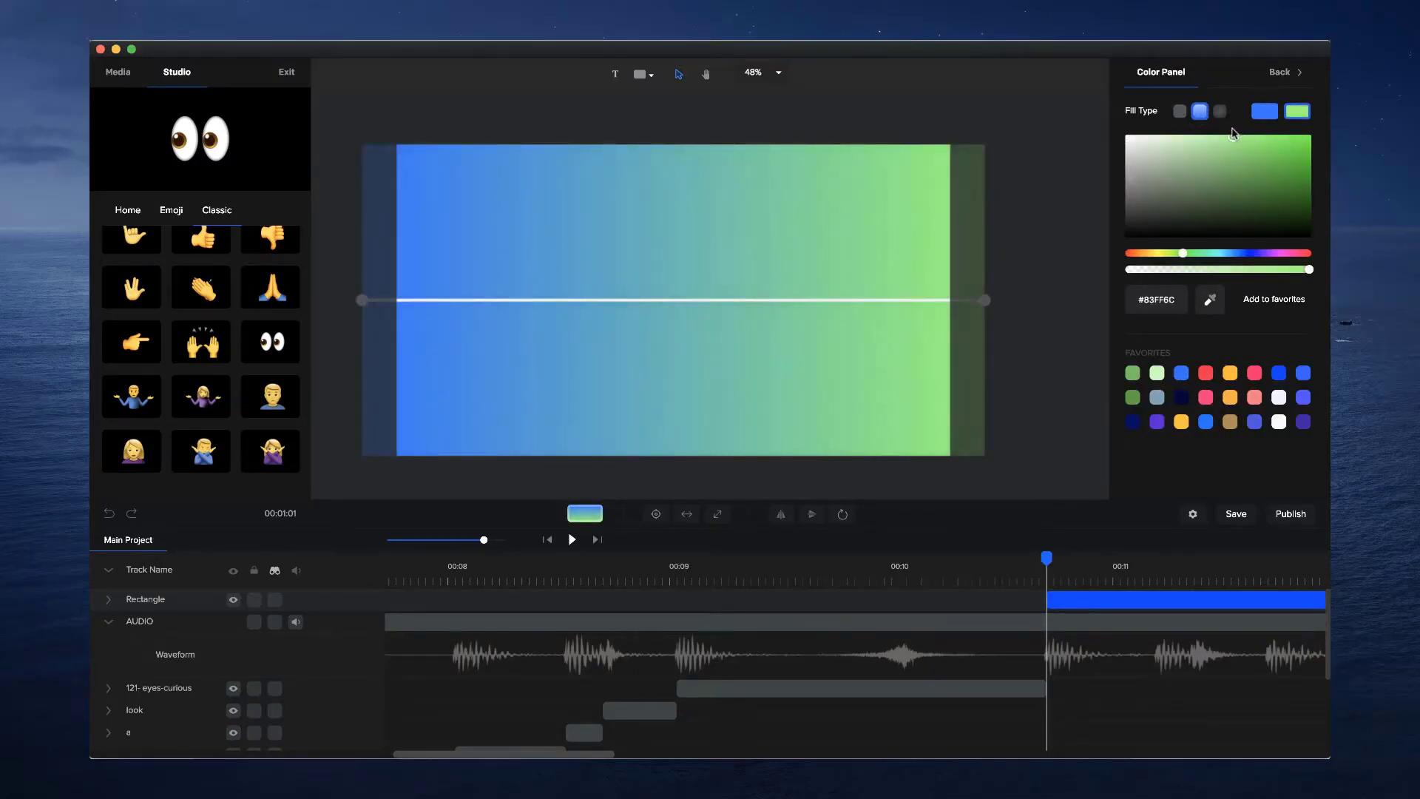
pyautogui.moveTo(1211, 253); pyautogui.dragTo(1211, 251)
pyautogui.moveTo(1286, 142); pyautogui.dragTo(1286, 130)
# Adjust the gradient's first colour to blue #2868FF and shift its second colour to a light sky blue
pyautogui.click(1271, 116)
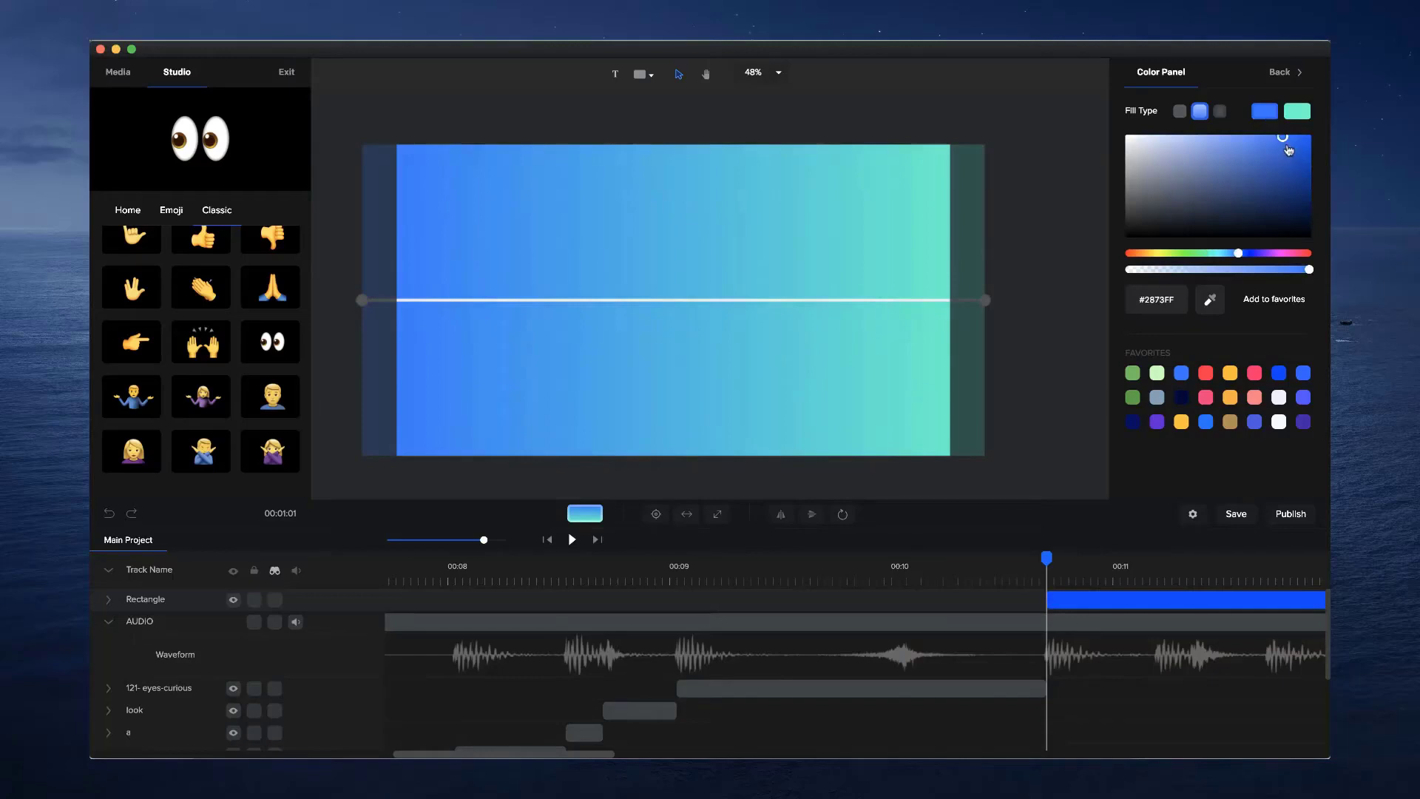
pyautogui.moveTo(1235, 254); pyautogui.dragTo(1231, 254)
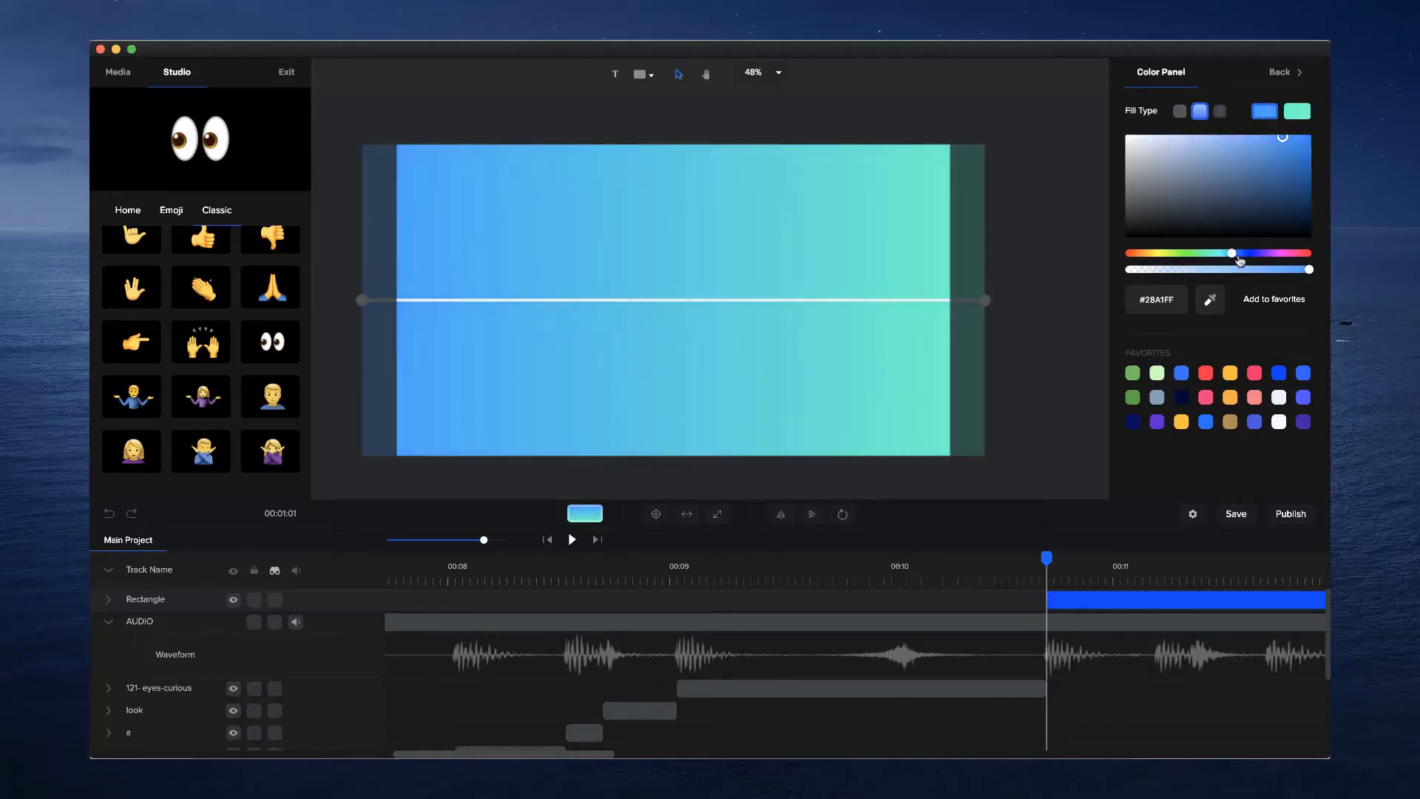
pyautogui.click(1240, 256)
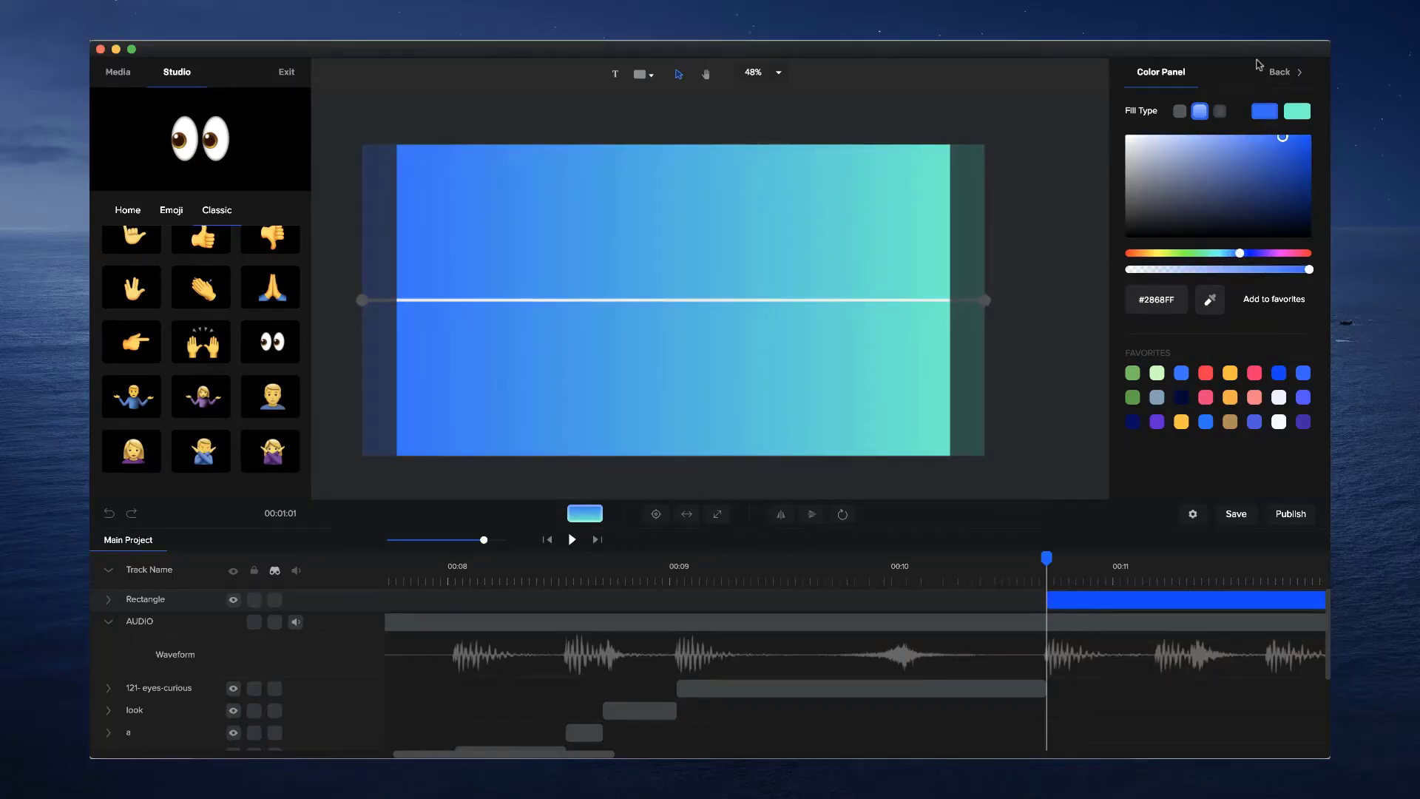
pyautogui.click(1297, 111)
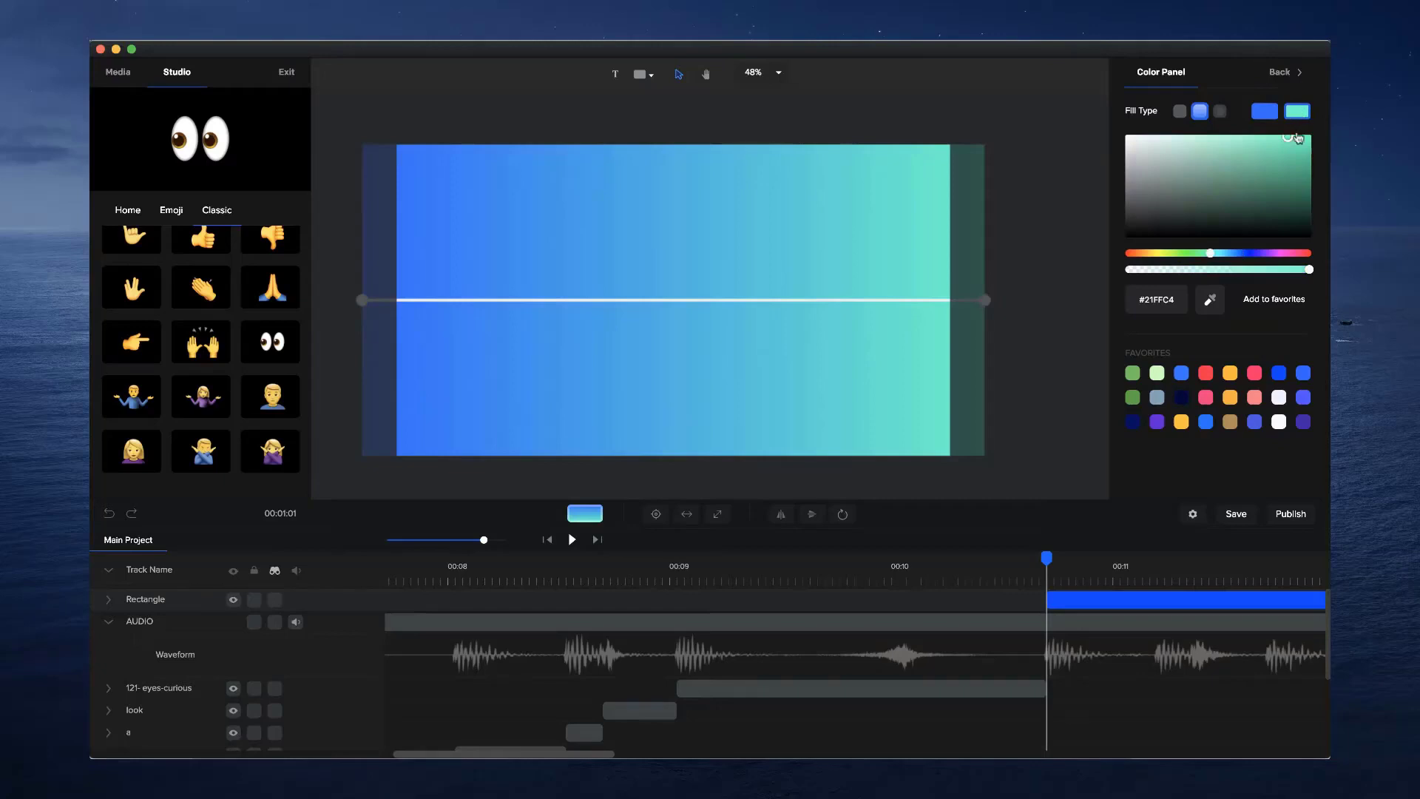
pyautogui.click(1225, 254)
pyautogui.click(761, 466)
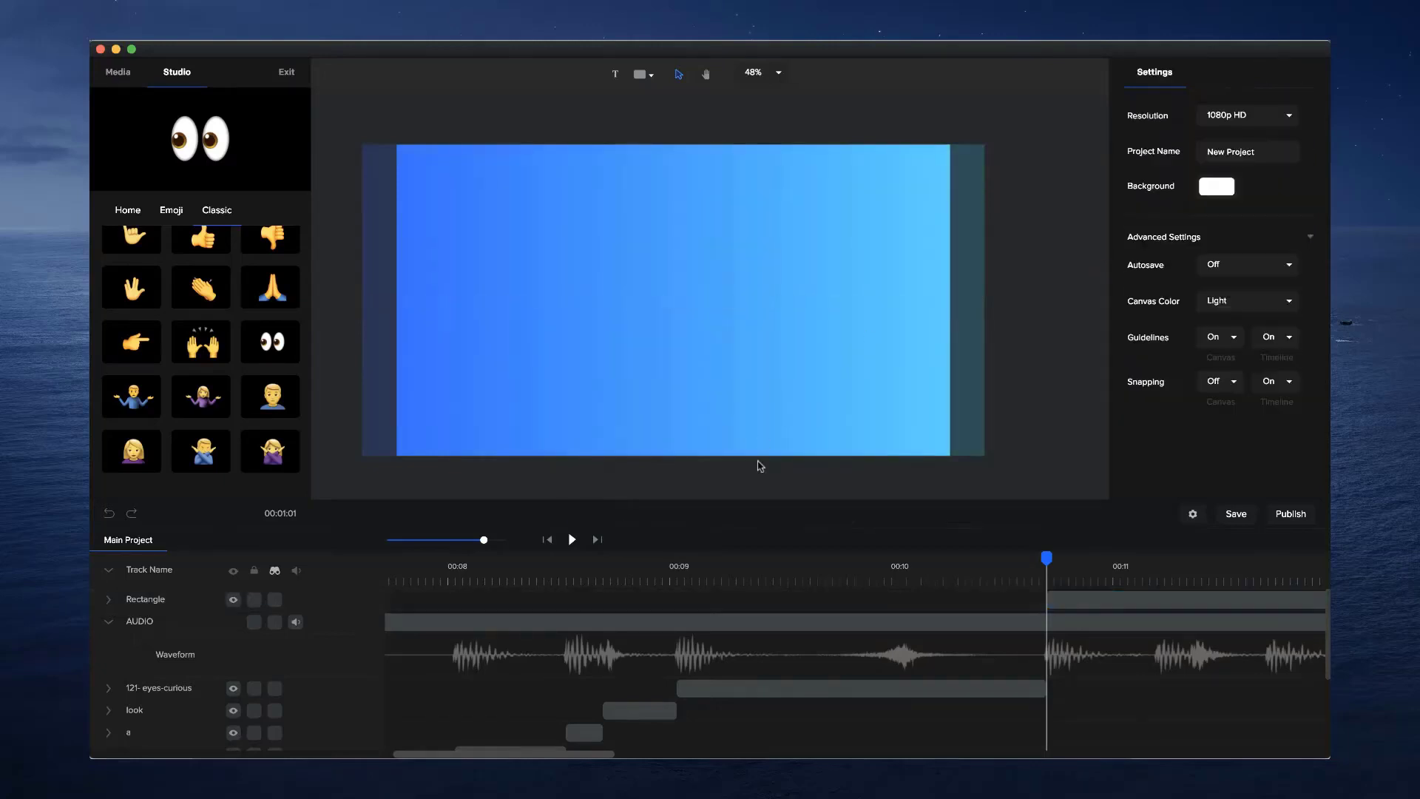
# Rename the rectangle's track as BG and move the audio track above it
pyautogui.doubleClick(141, 600)
pyautogui.write('BG')
pyautogui.press('Return')
pyautogui.moveTo(132, 620); pyautogui.dragTo(145, 586)
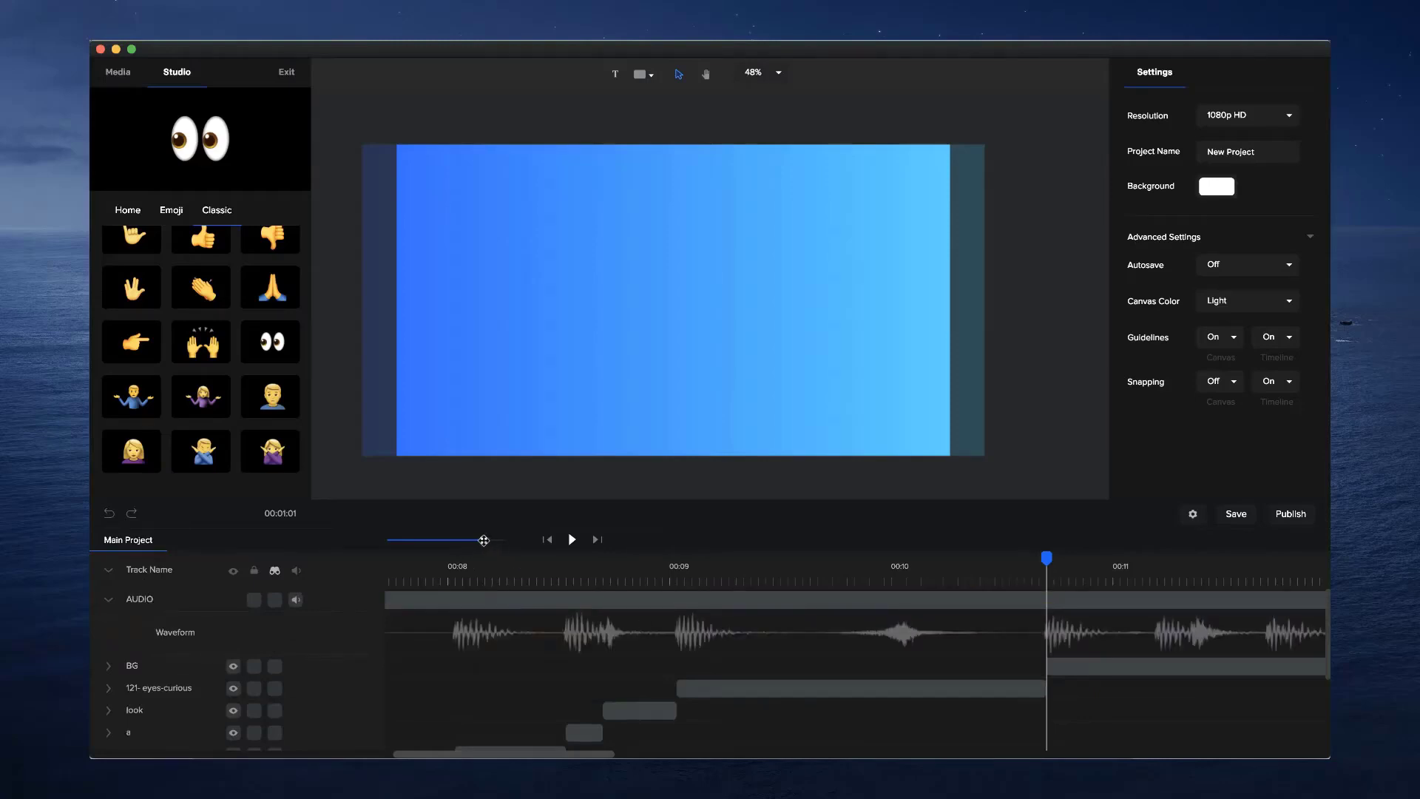
# Scrub across the change from the eyes emoji to the blue background and return to the start of the BG clip
pyautogui.moveTo(484, 541); pyautogui.dragTo(468, 540)
pyautogui.click(1000, 572)
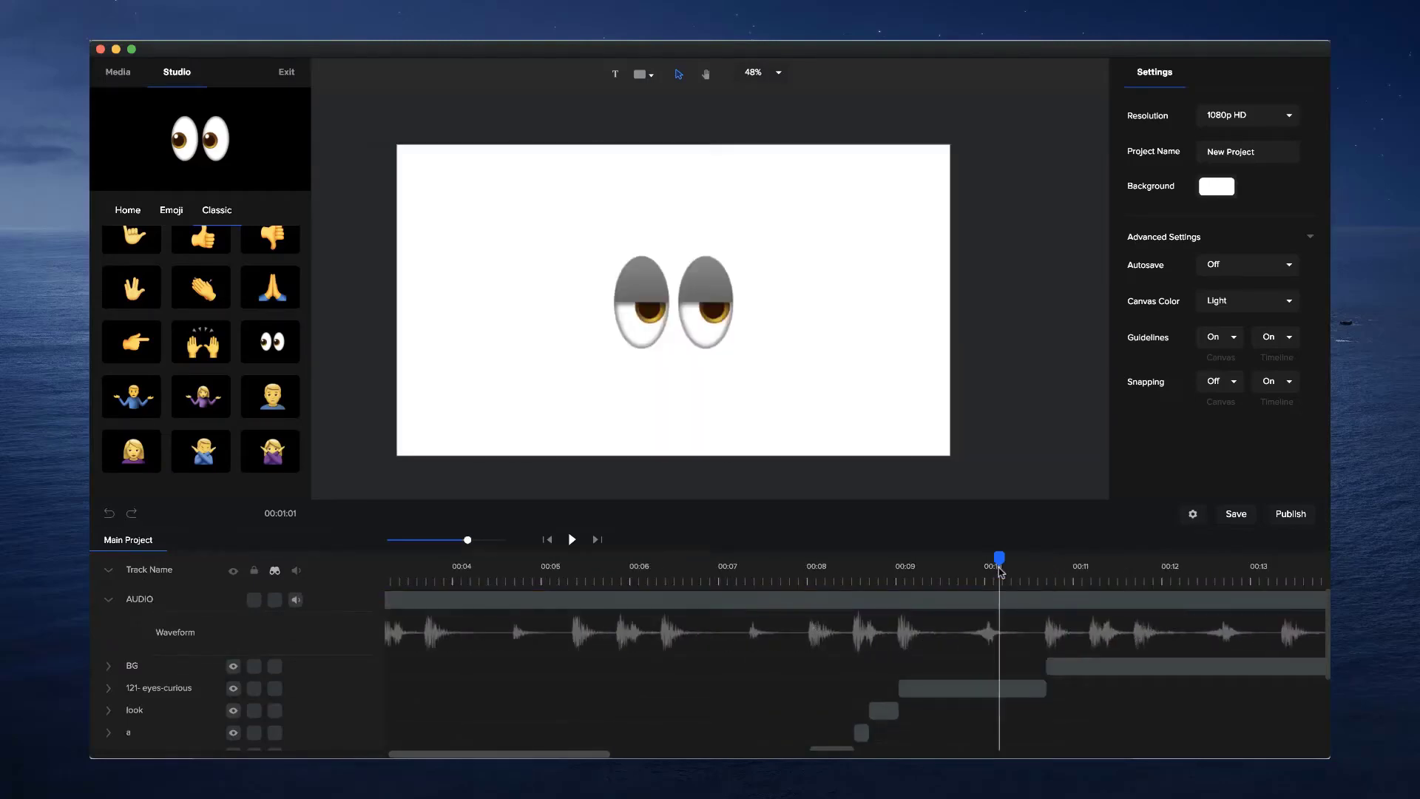
pyautogui.moveTo(998, 556); pyautogui.dragTo(1098, 551)
pyautogui.moveTo(1069, 549); pyautogui.dragTo(1047, 551)
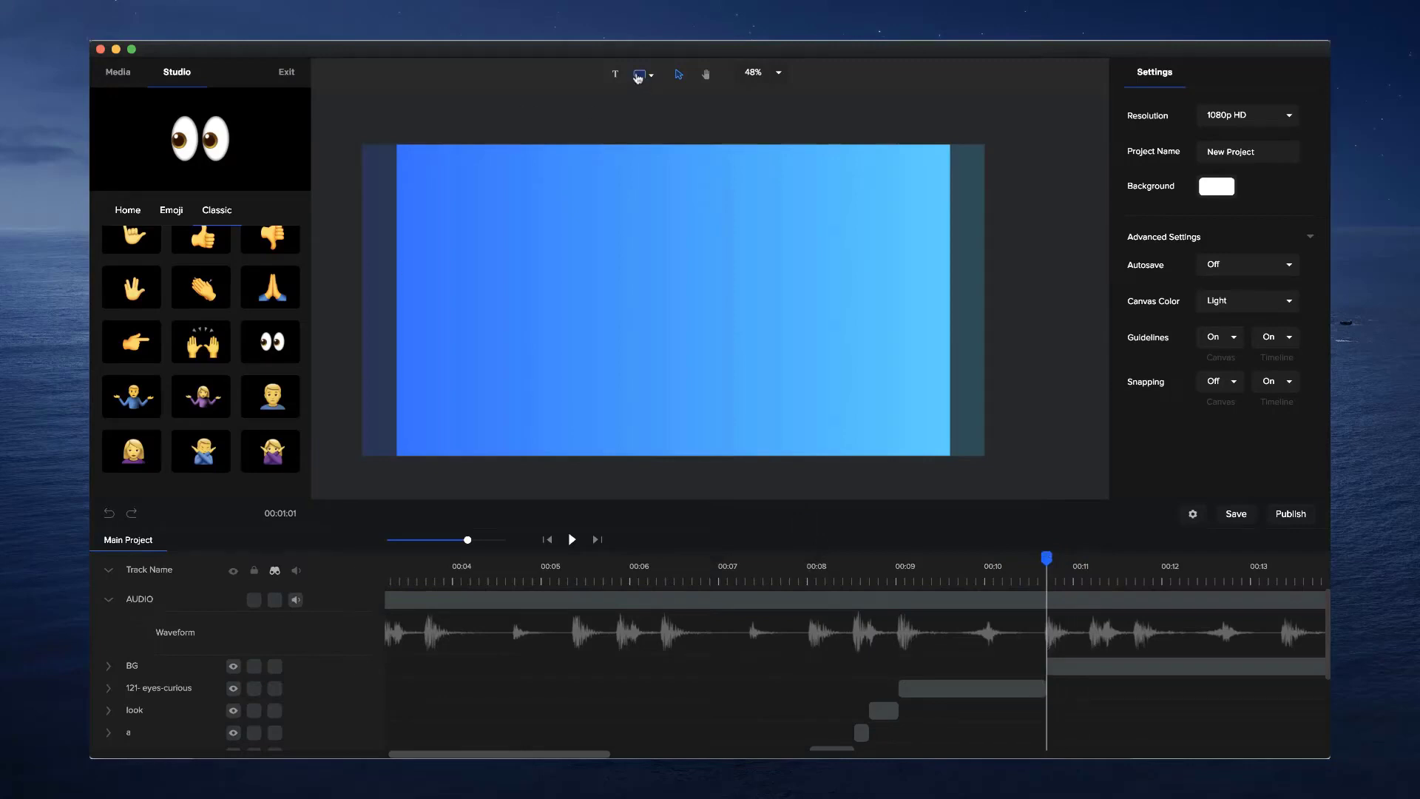
# Add a white rounded rectangle at the start of the BG clip, enlarge it to scale 4827 and centre it on the canvas
pyautogui.click(638, 77)
pyautogui.doubleClick(598, 113)
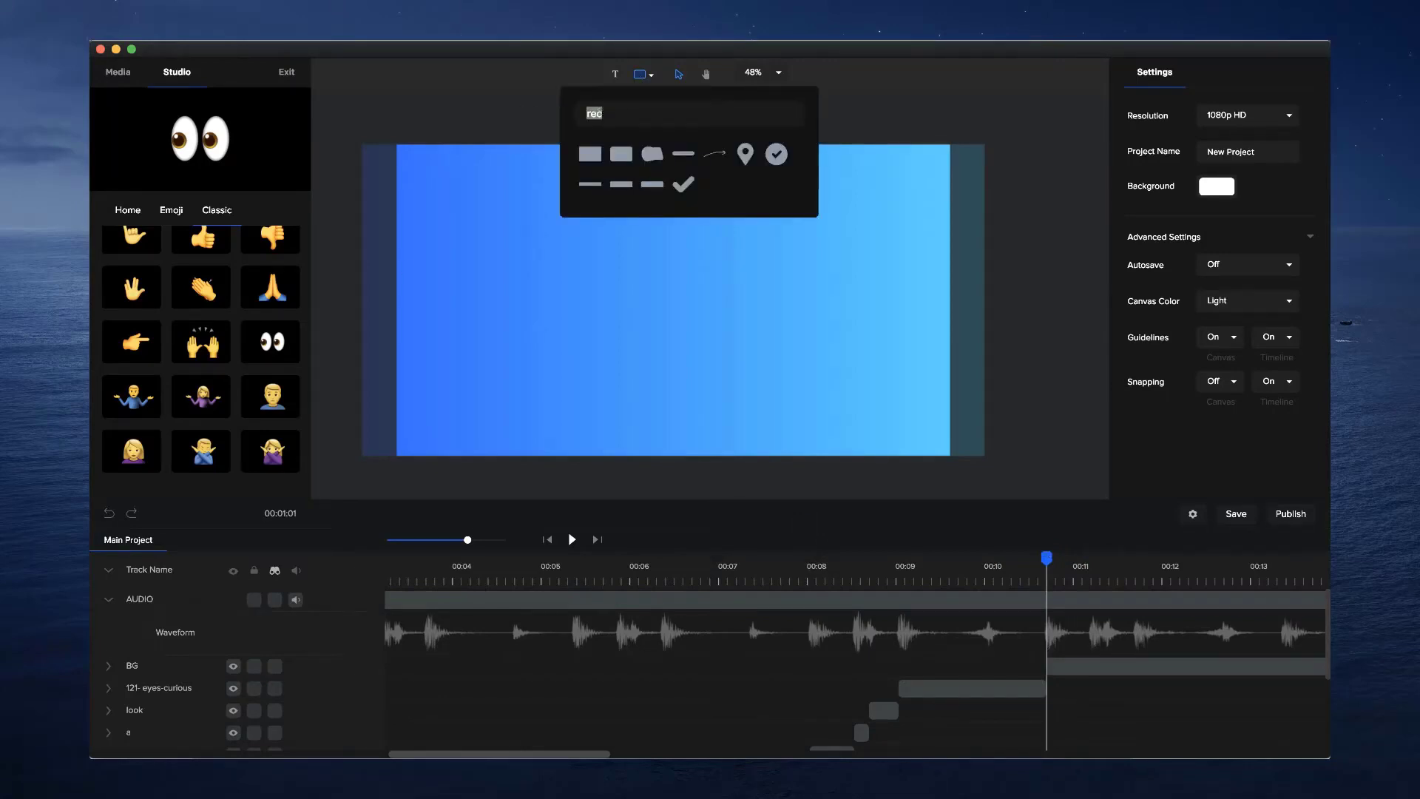
pyautogui.press('BackSpace')
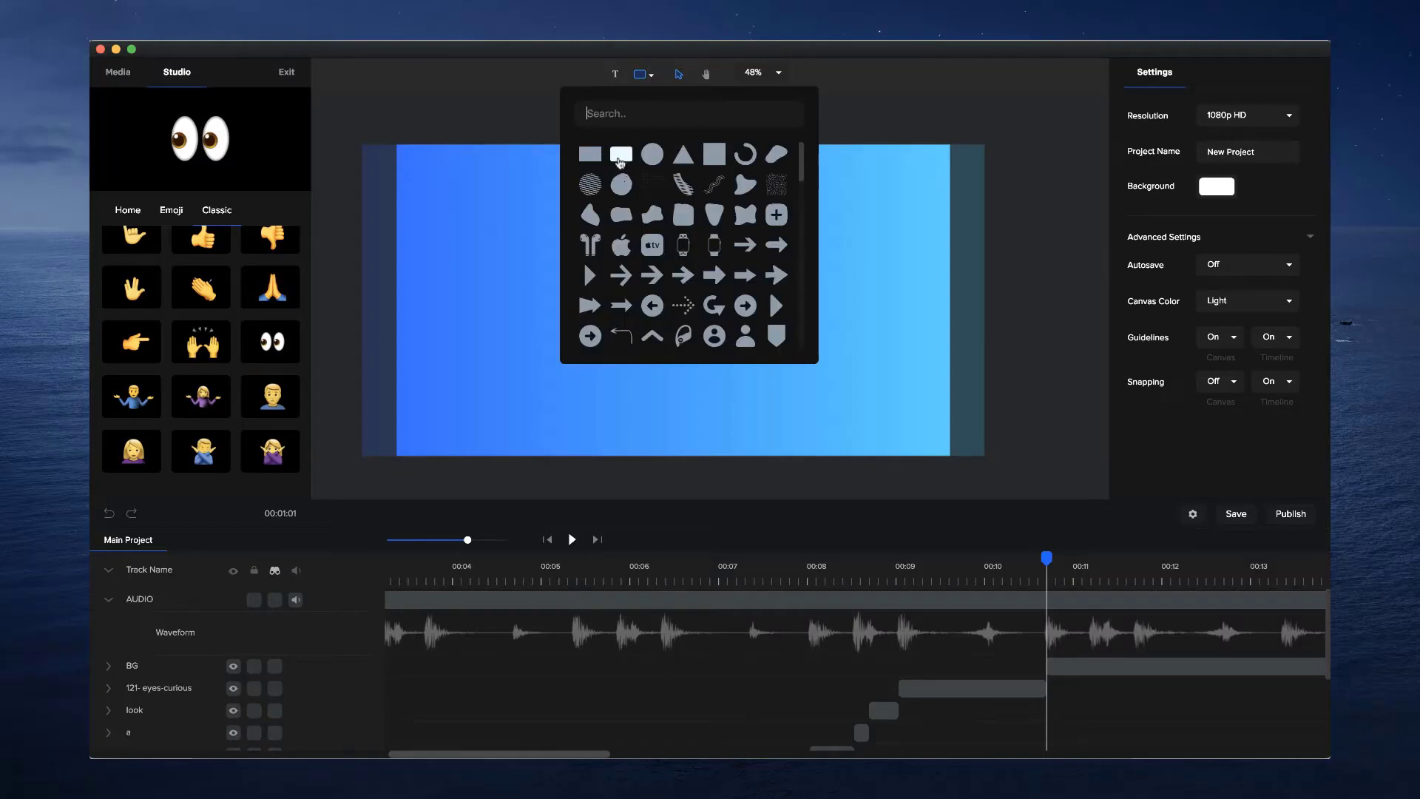
pyautogui.click(621, 155)
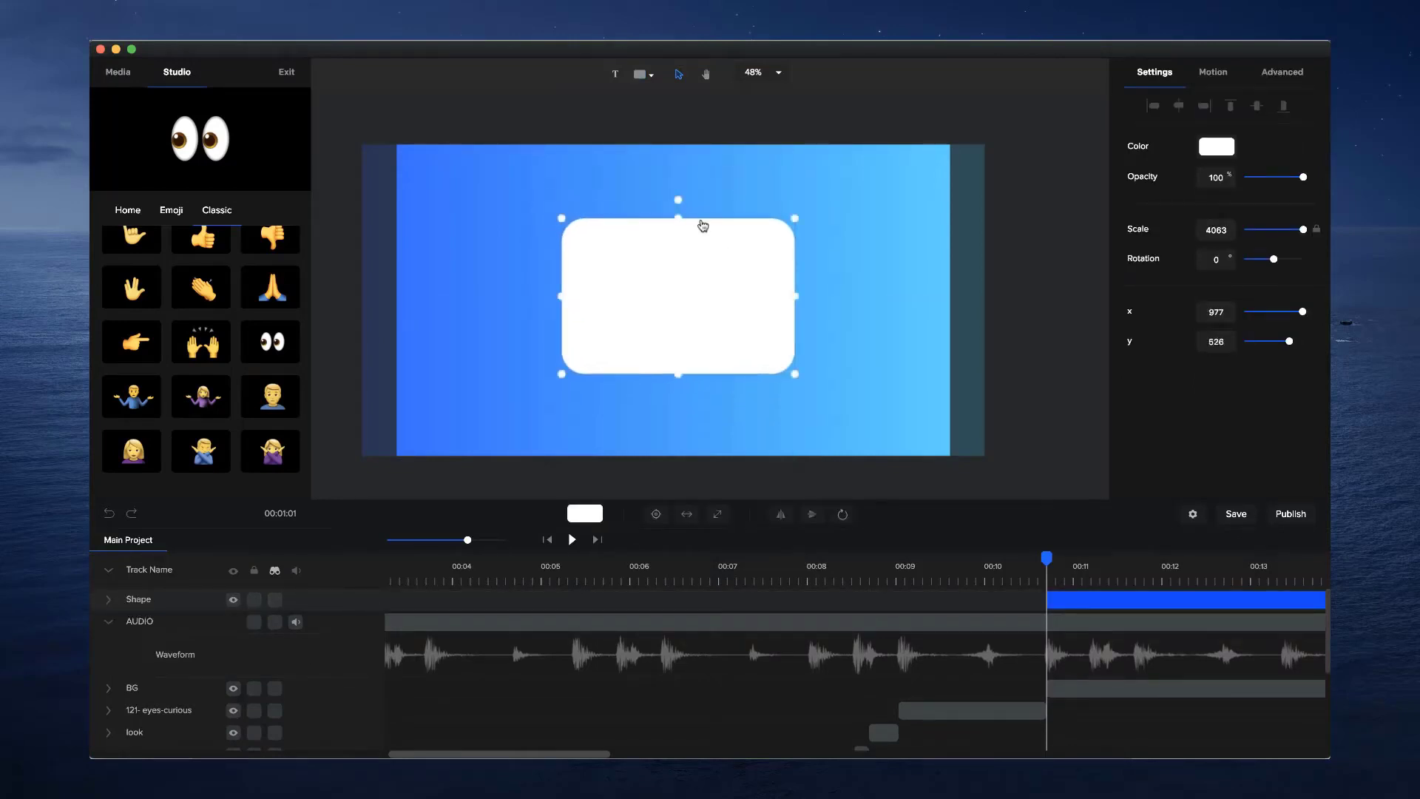
pyautogui.moveTo(678, 197)
pyautogui.mouseDown()
pyautogui.moveTo(644, 203)
pyautogui.moveTo(650, 304)
pyautogui.moveTo(634, 269)
pyautogui.moveTo(666, 216)
pyautogui.moveTo(679, 222)
pyautogui.mouseUp()
pyautogui.moveTo(795, 376); pyautogui.dragTo(824, 397)
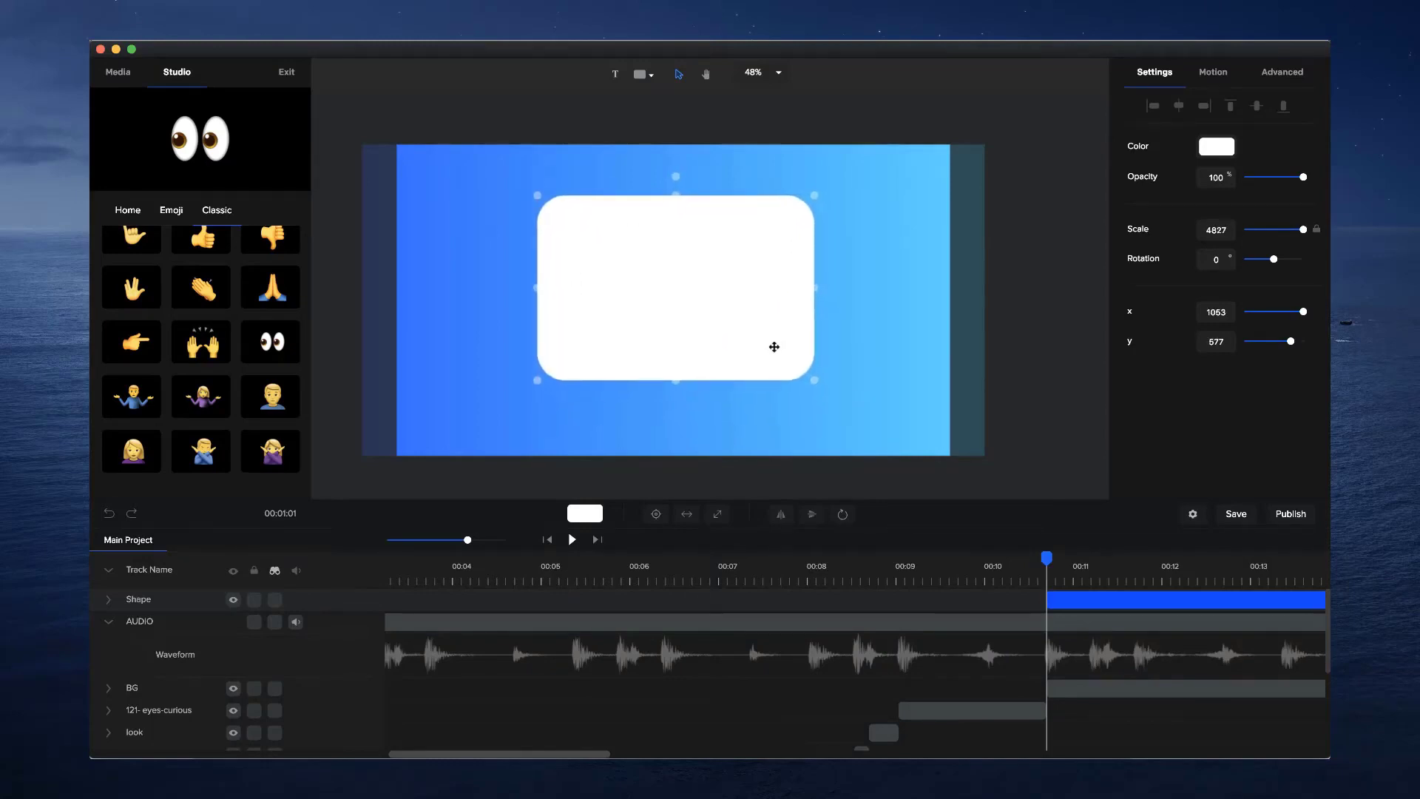
pyautogui.click(656, 514)
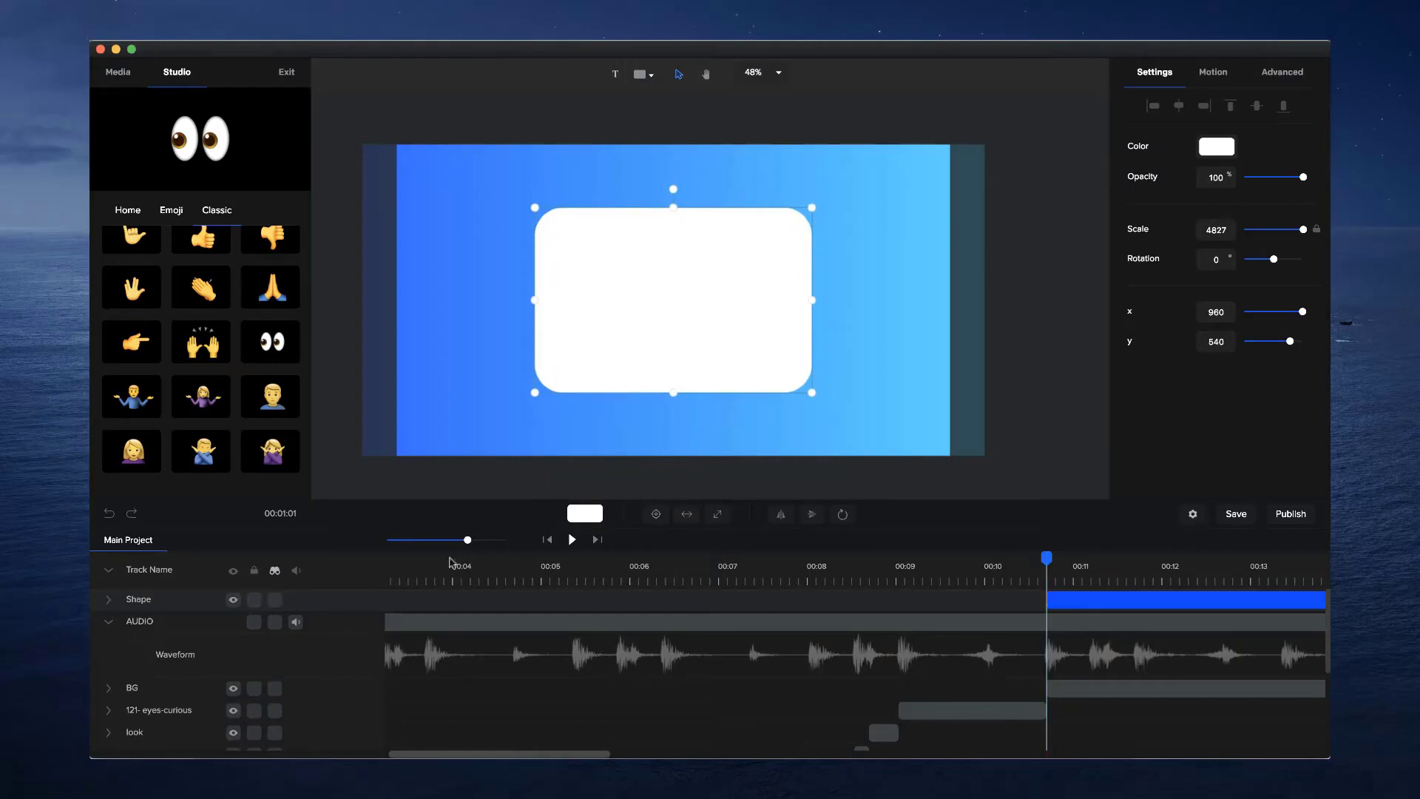
# Rename the rounded rectangle's track as MIDDLE and collapse the audio track's waveform
pyautogui.doubleClick(147, 604)
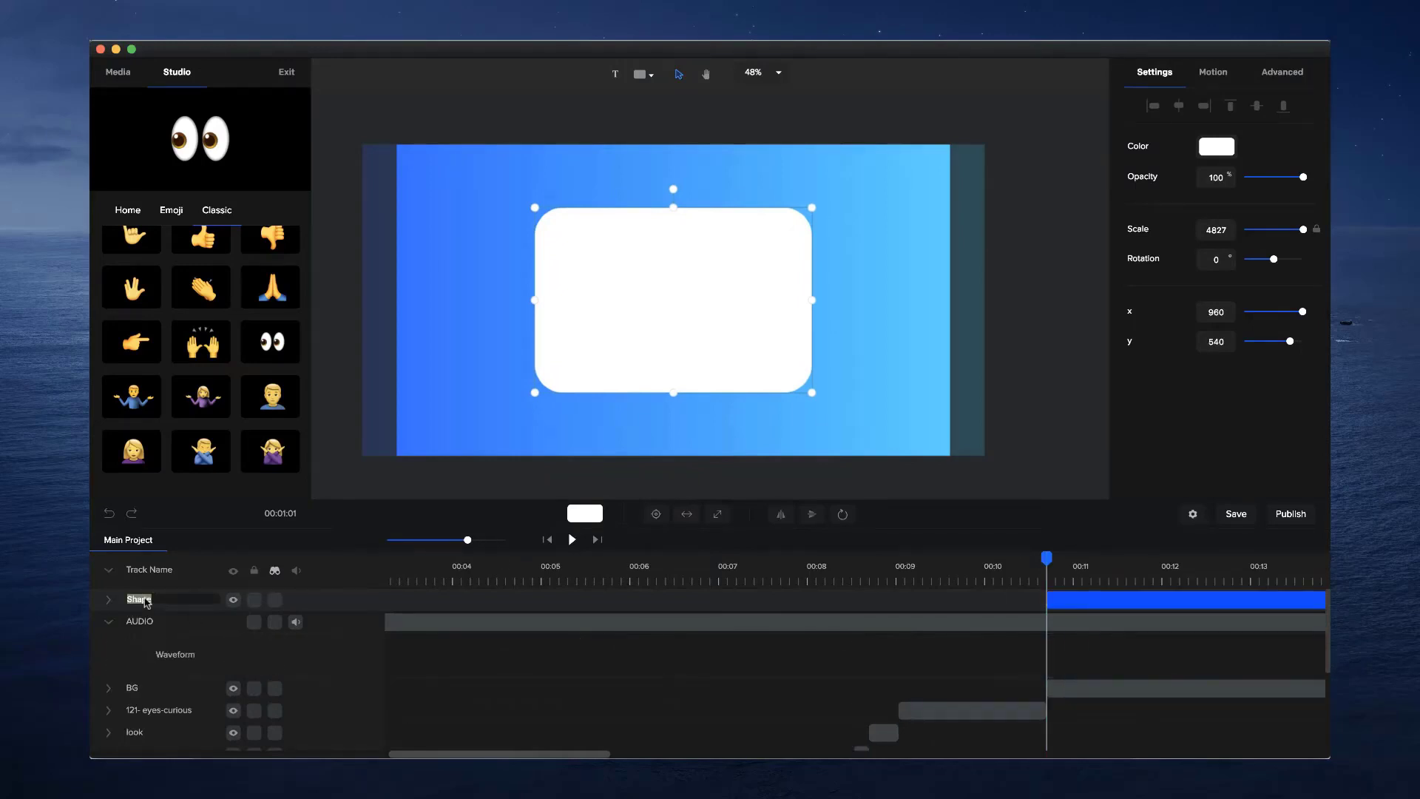
pyautogui.write('MIDDLE')
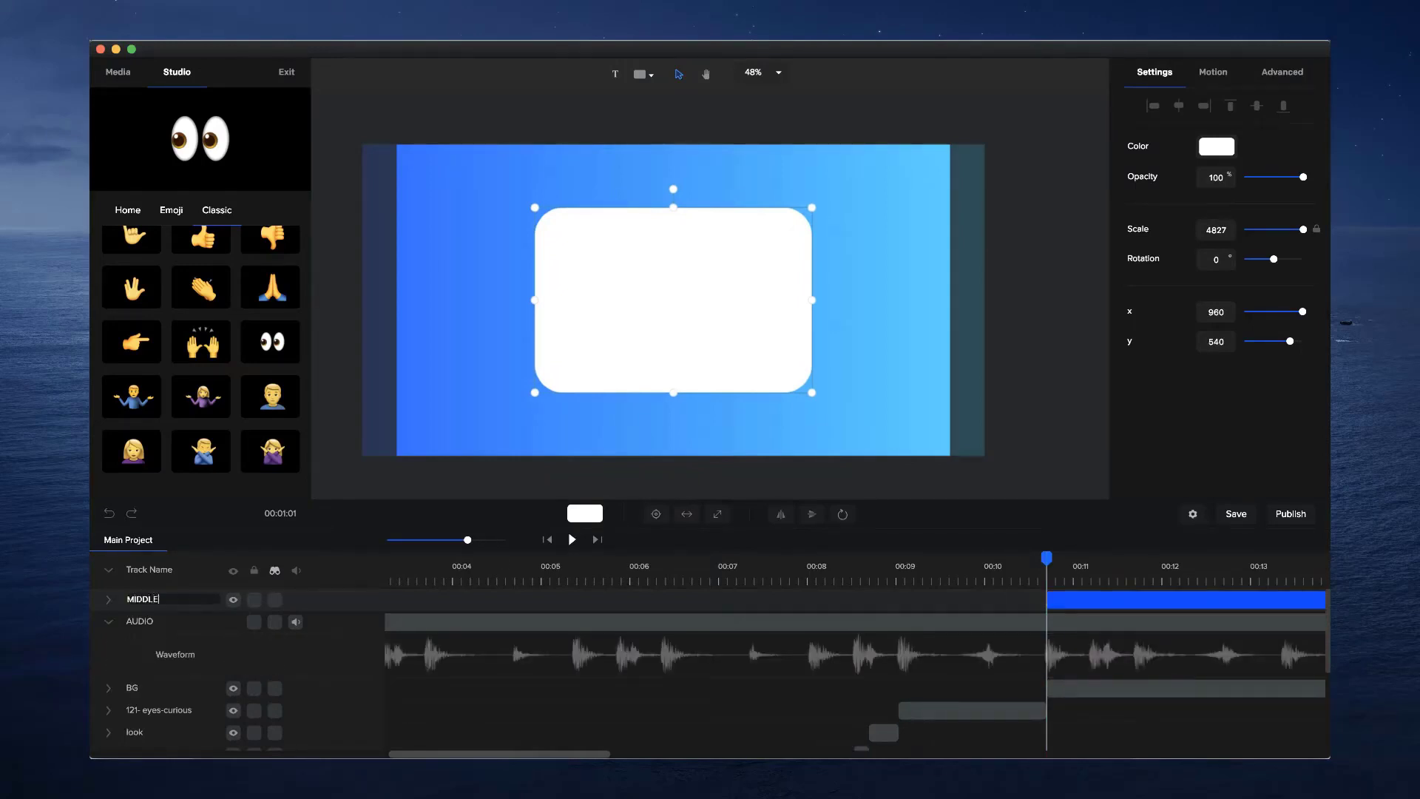
pyautogui.press('Return')
pyautogui.click(107, 623)
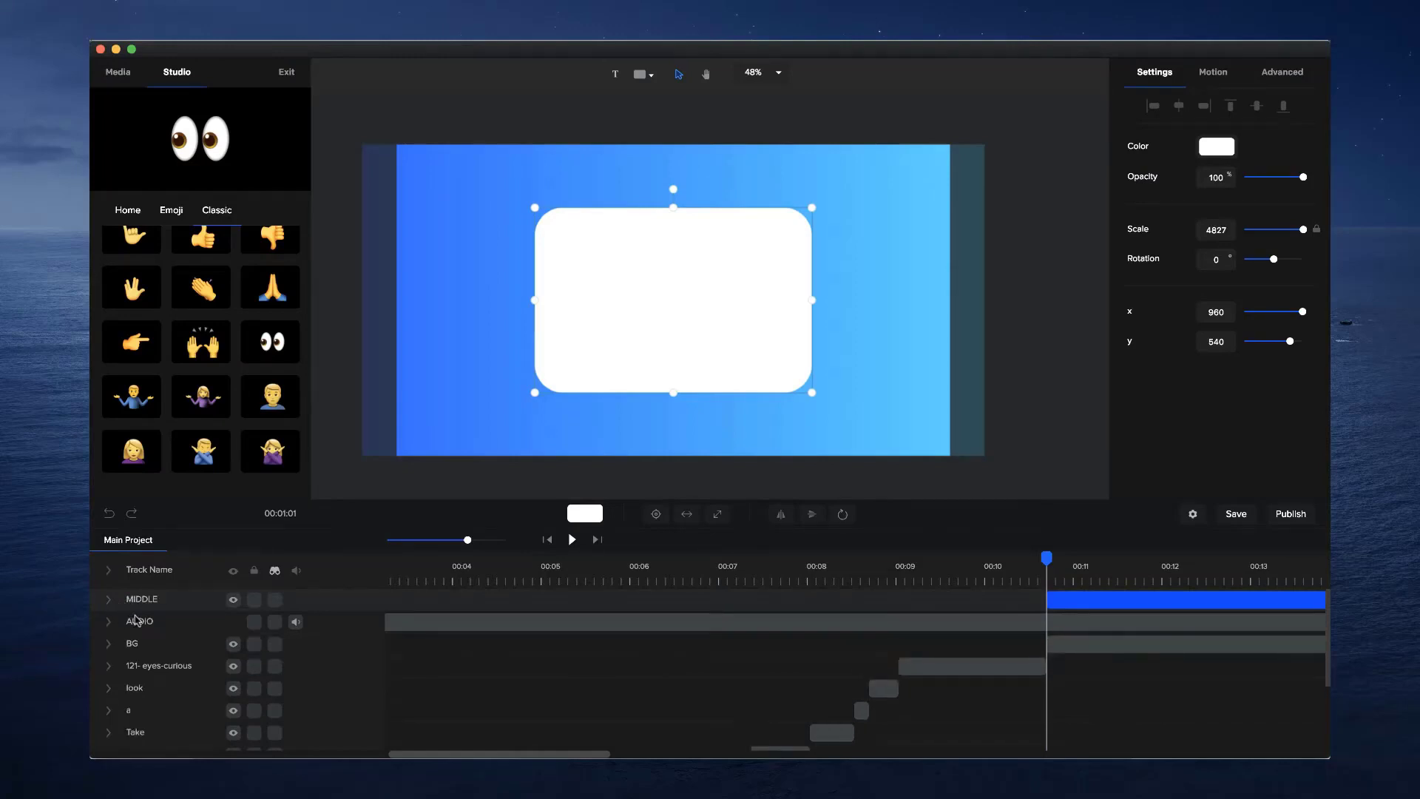
# Move the AUDIO track above MIDDLE and import preview.mp4 from the Introducing Your New App folder in Templates Club > Devices
pyautogui.moveTo(136, 620); pyautogui.dragTo(139, 598)
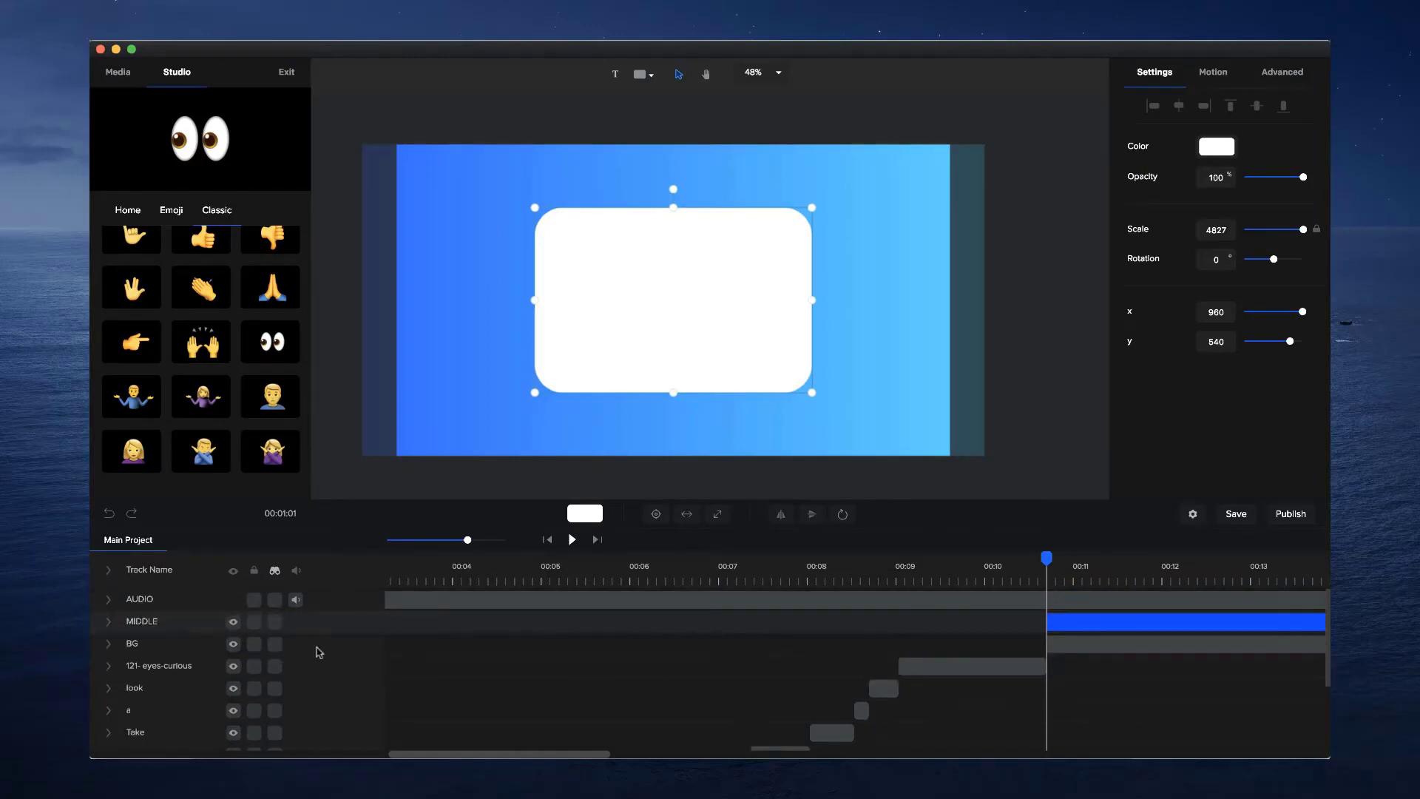
pyautogui.click(121, 78)
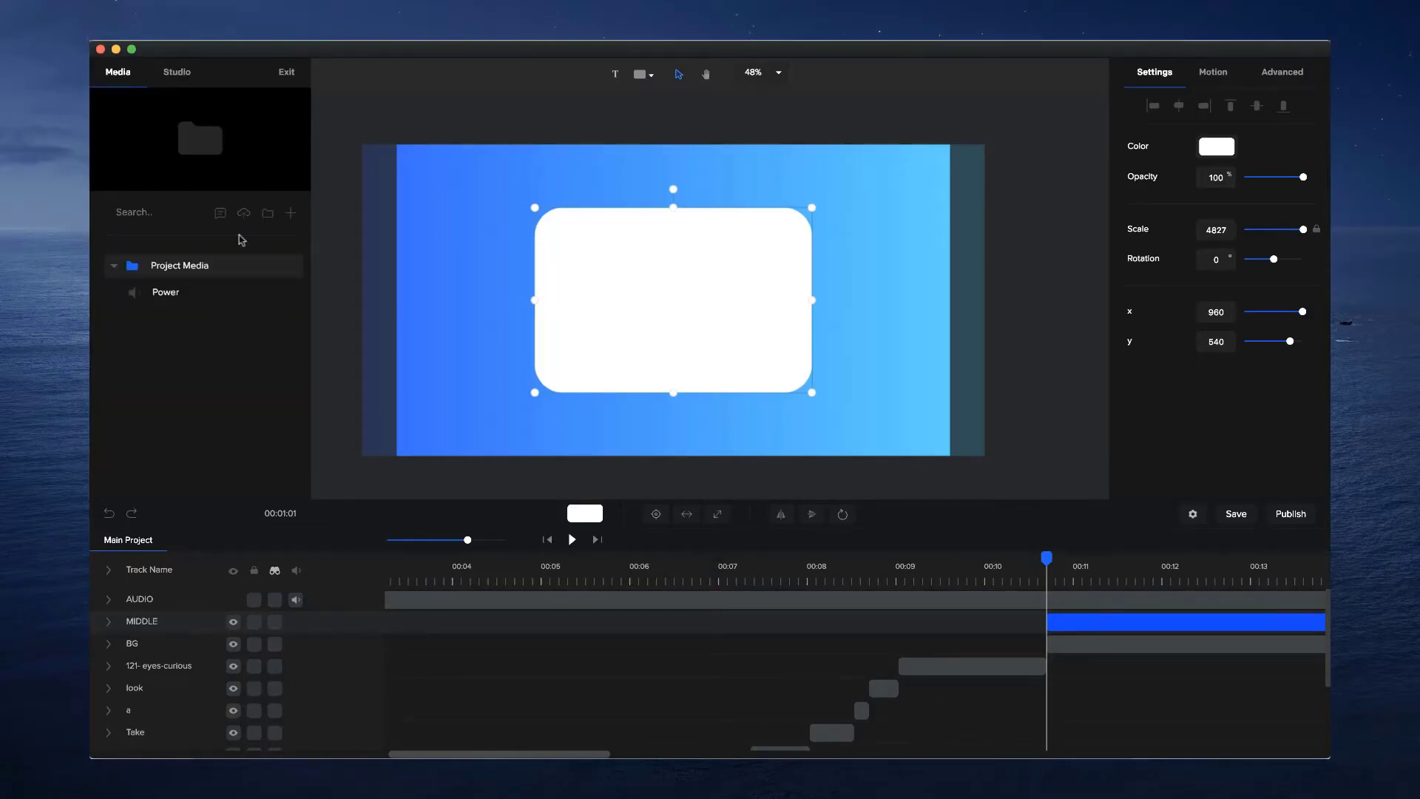
pyautogui.click(290, 213)
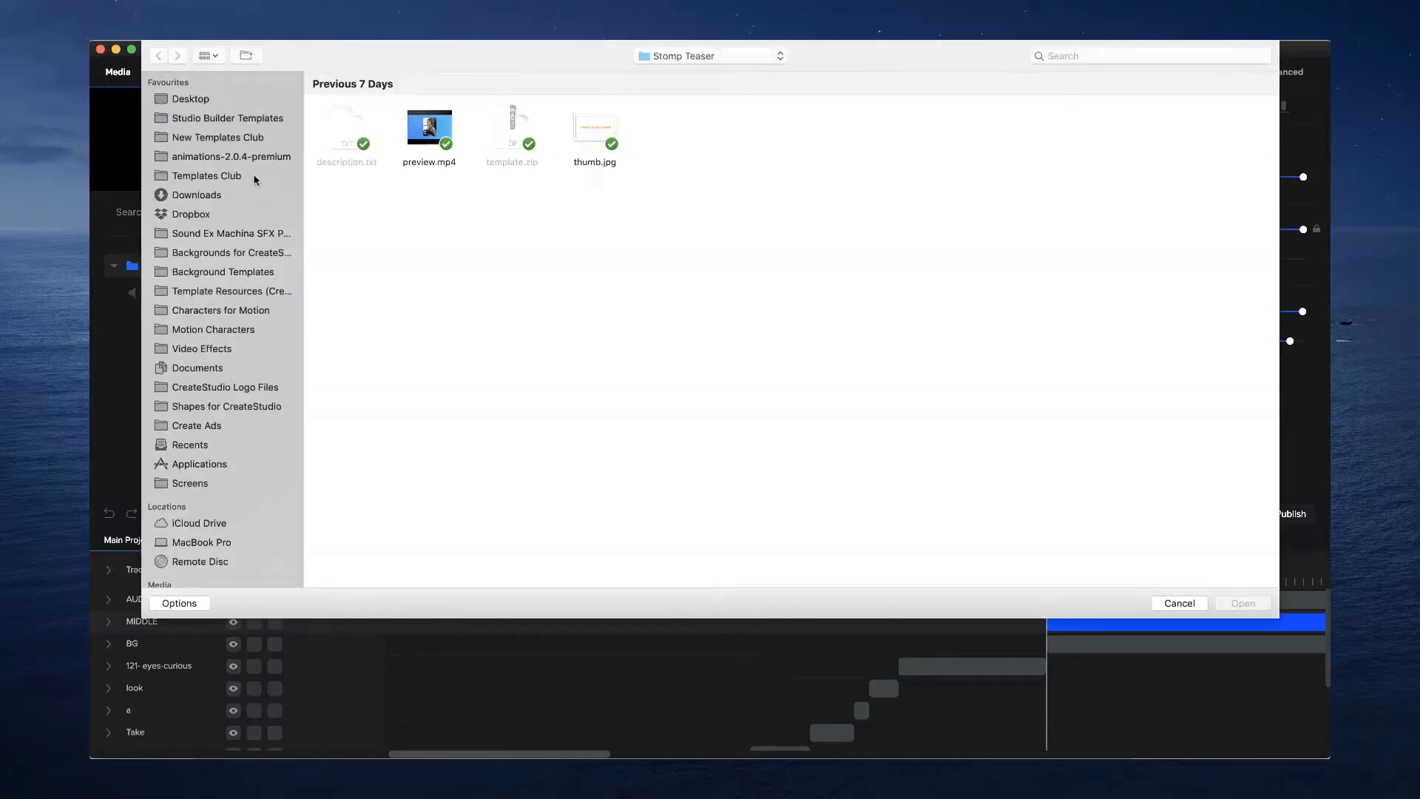
pyautogui.moveTo(419, 135)
pyautogui.click(223, 176)
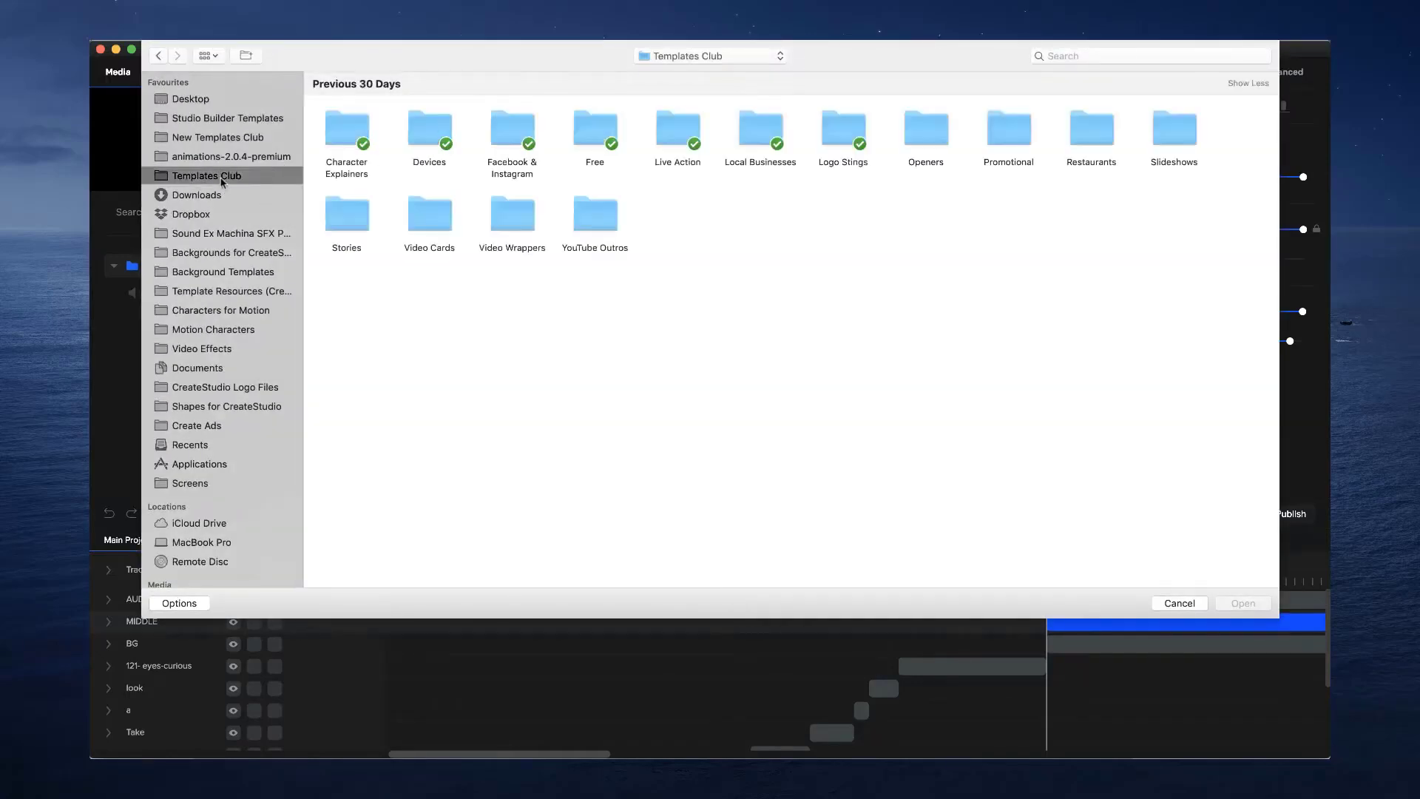
pyautogui.doubleClick(447, 138)
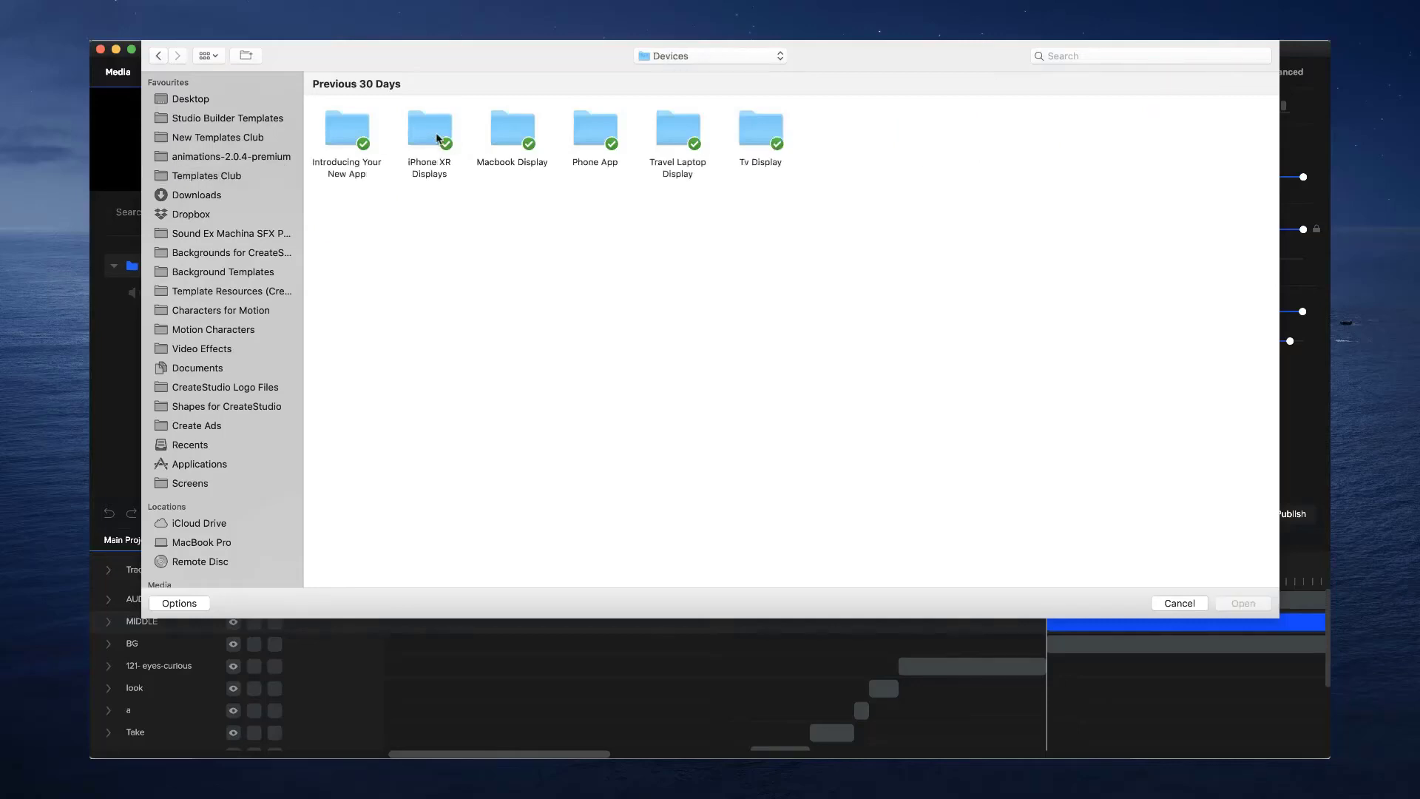
pyautogui.doubleClick(336, 131)
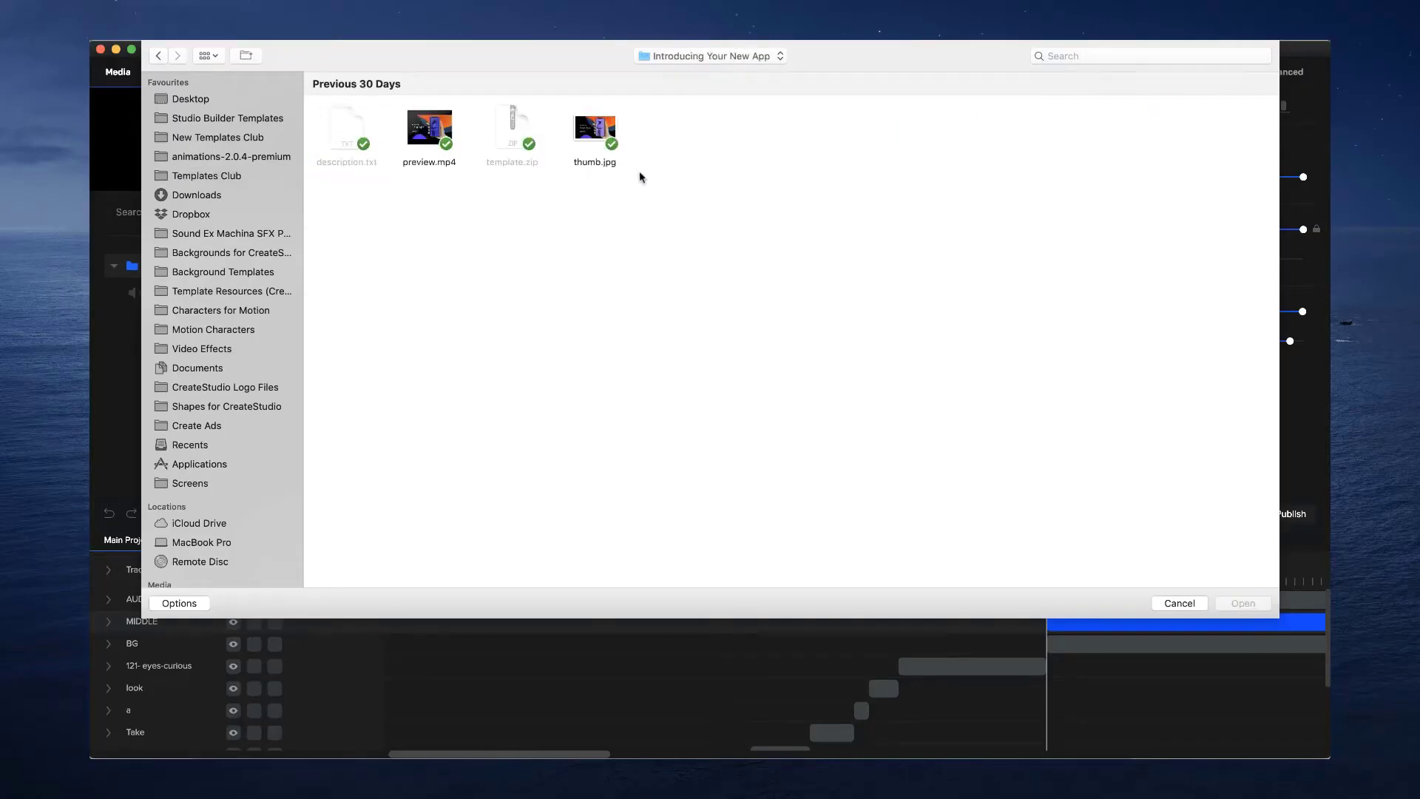
pyautogui.doubleClick(415, 144)
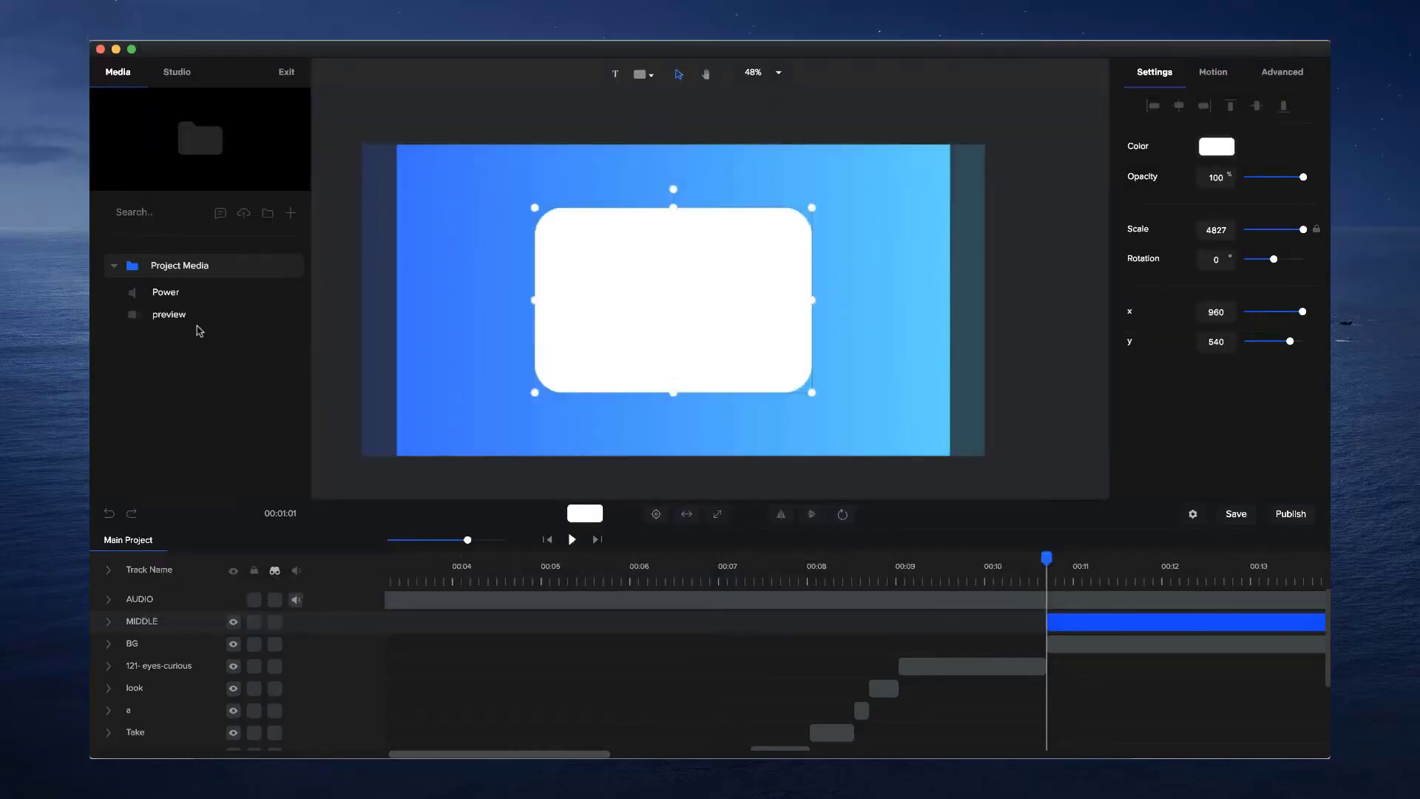
# Place the imported preview video on the canvas at the start of the BG clip and shrink it to scale 71
pyautogui.click(205, 313)
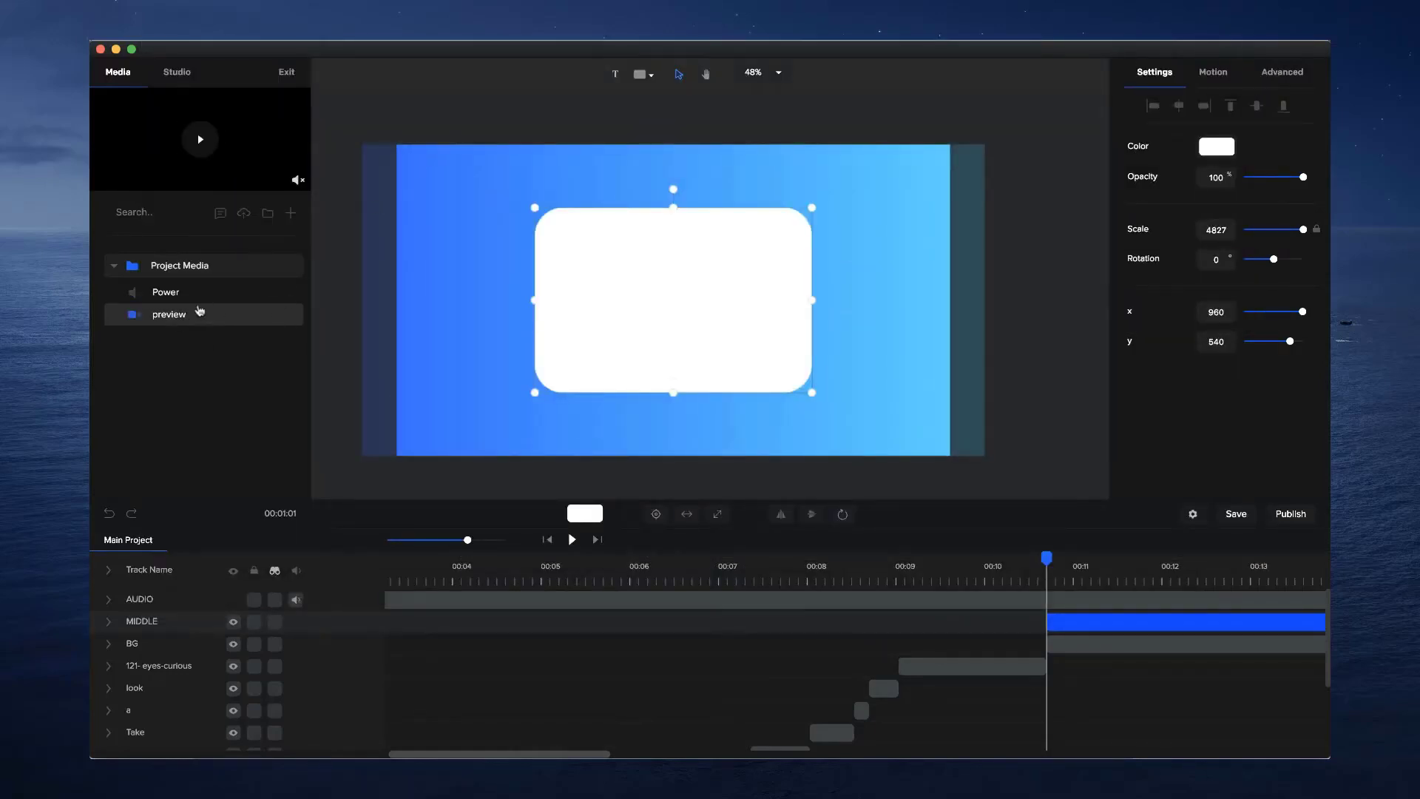
pyautogui.moveTo(172, 316); pyautogui.dragTo(614, 298)
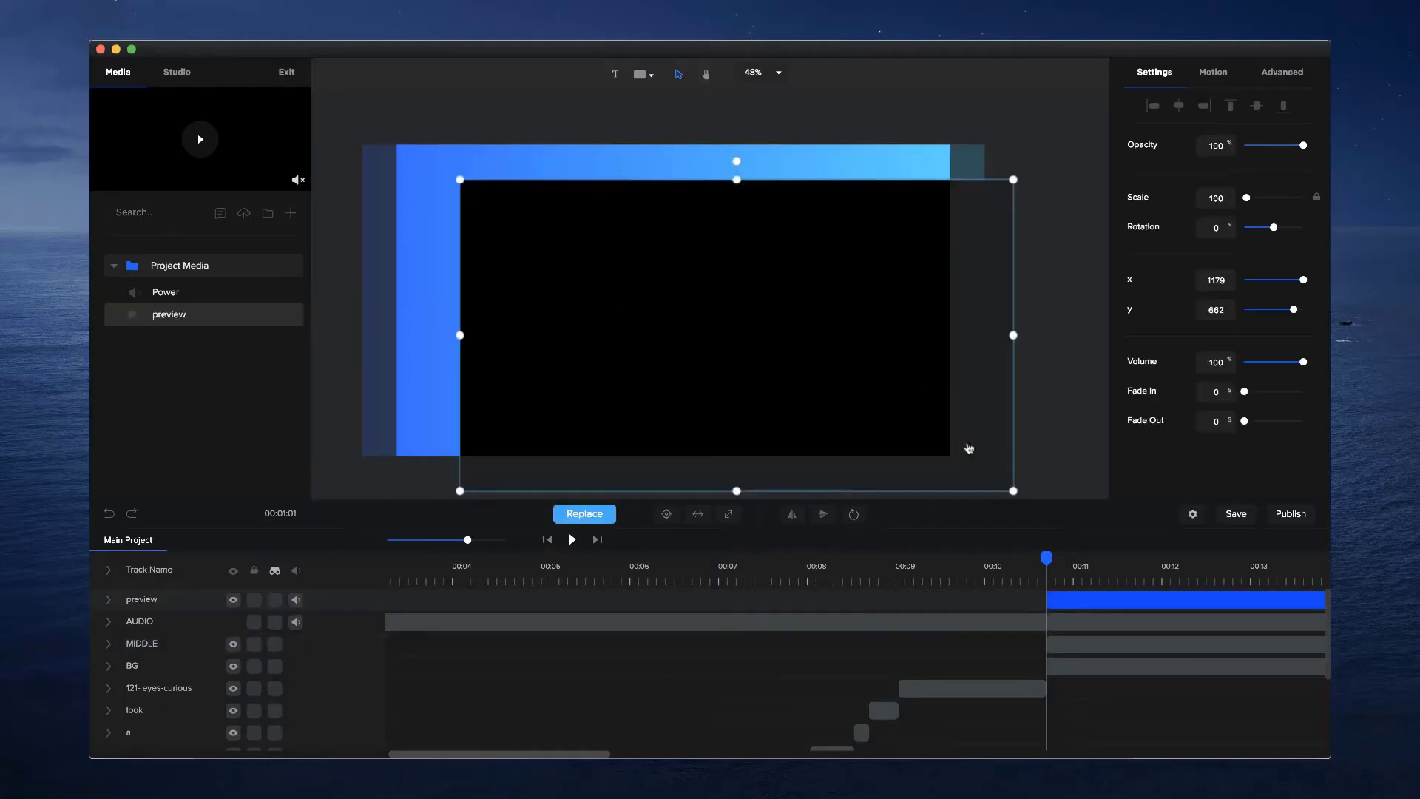
pyautogui.moveTo(1015, 491); pyautogui.dragTo(852, 400)
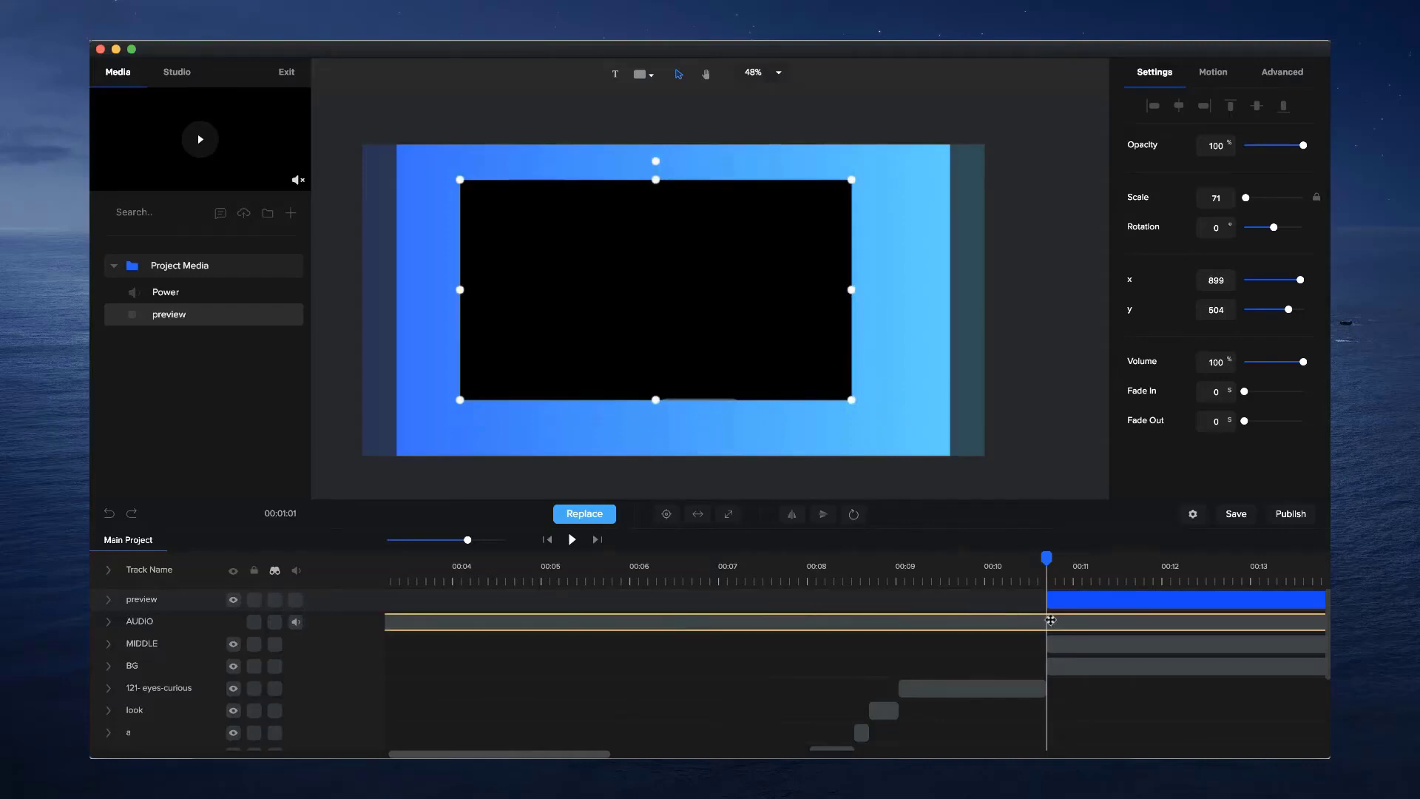
# Move the preview track below AUDIO and centre the video on the canvas at about x 958, y 540
pyautogui.moveTo(141, 605); pyautogui.dragTo(146, 635)
pyautogui.click(1114, 607)
pyautogui.click(1101, 616)
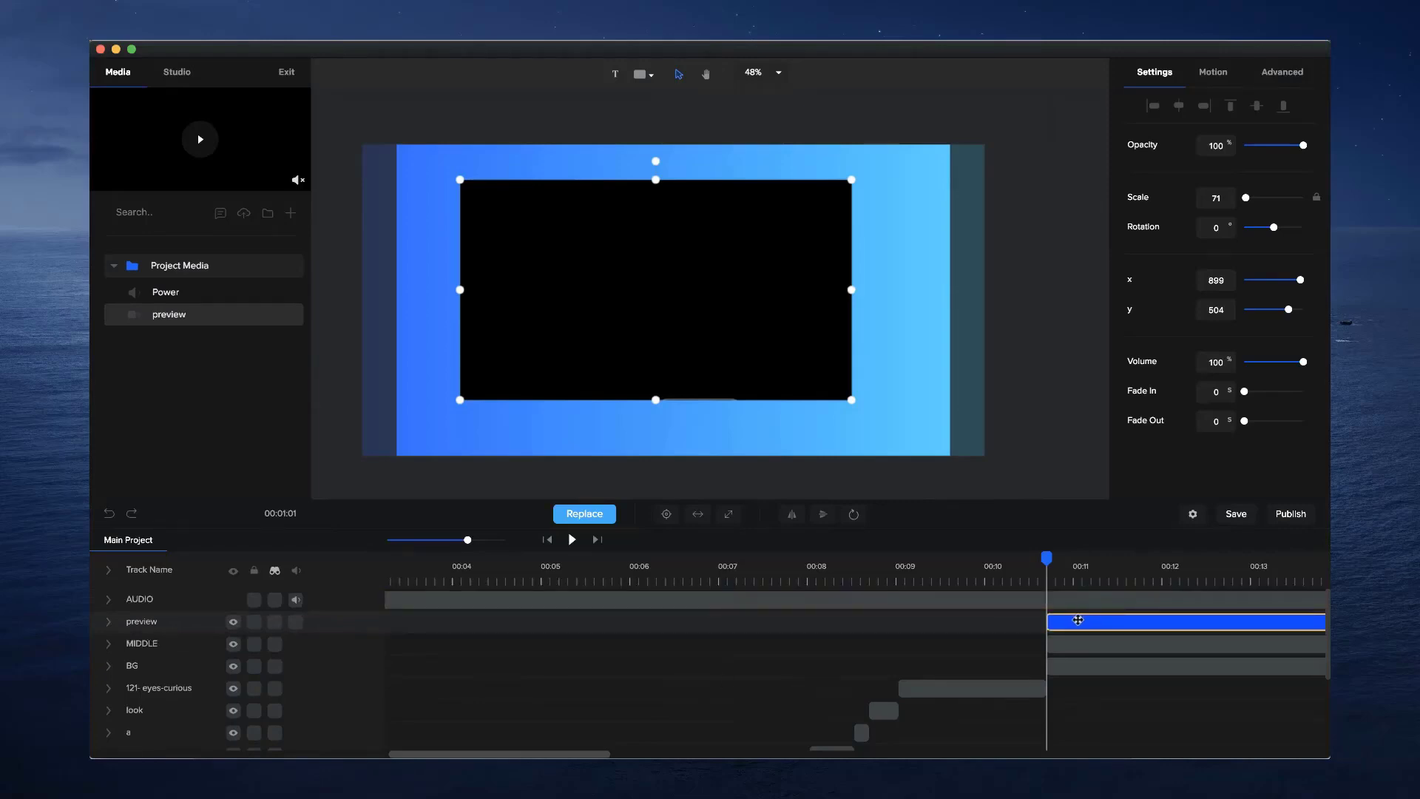
pyautogui.moveTo(774, 359); pyautogui.dragTo(789, 367)
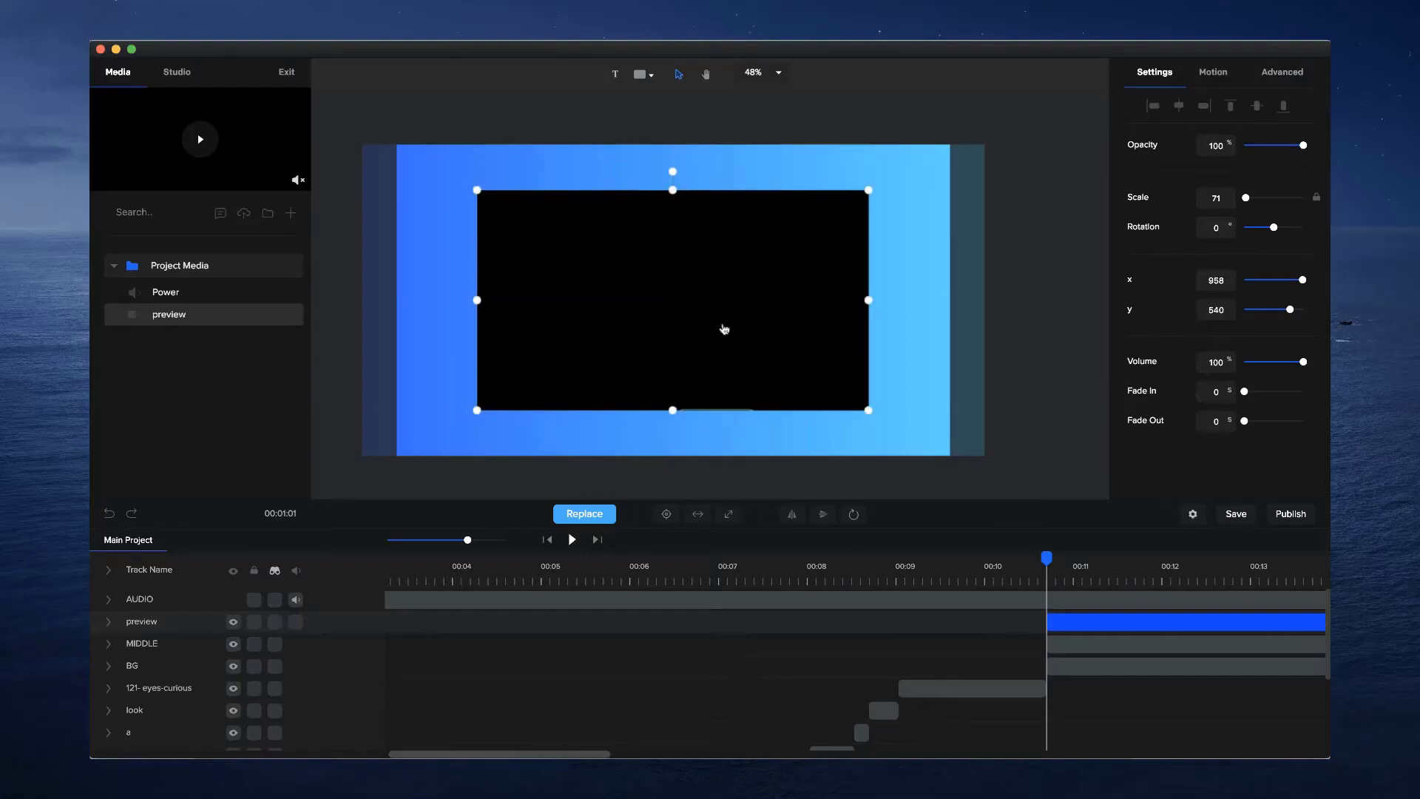
# Mask the preview video clip with the MIDDLE rounded rectangle
pyautogui.rightClick(1089, 625)
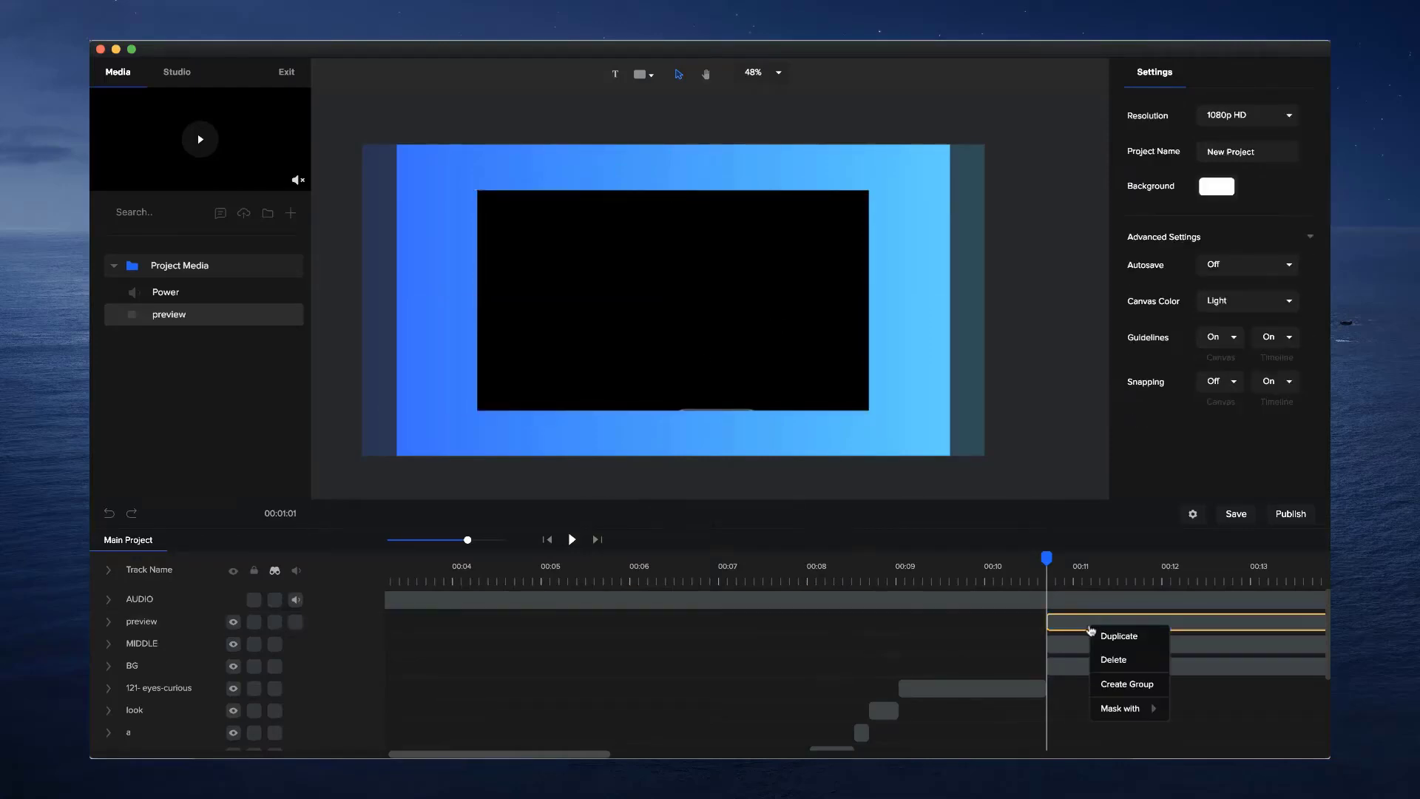
pyautogui.moveTo(1132, 710)
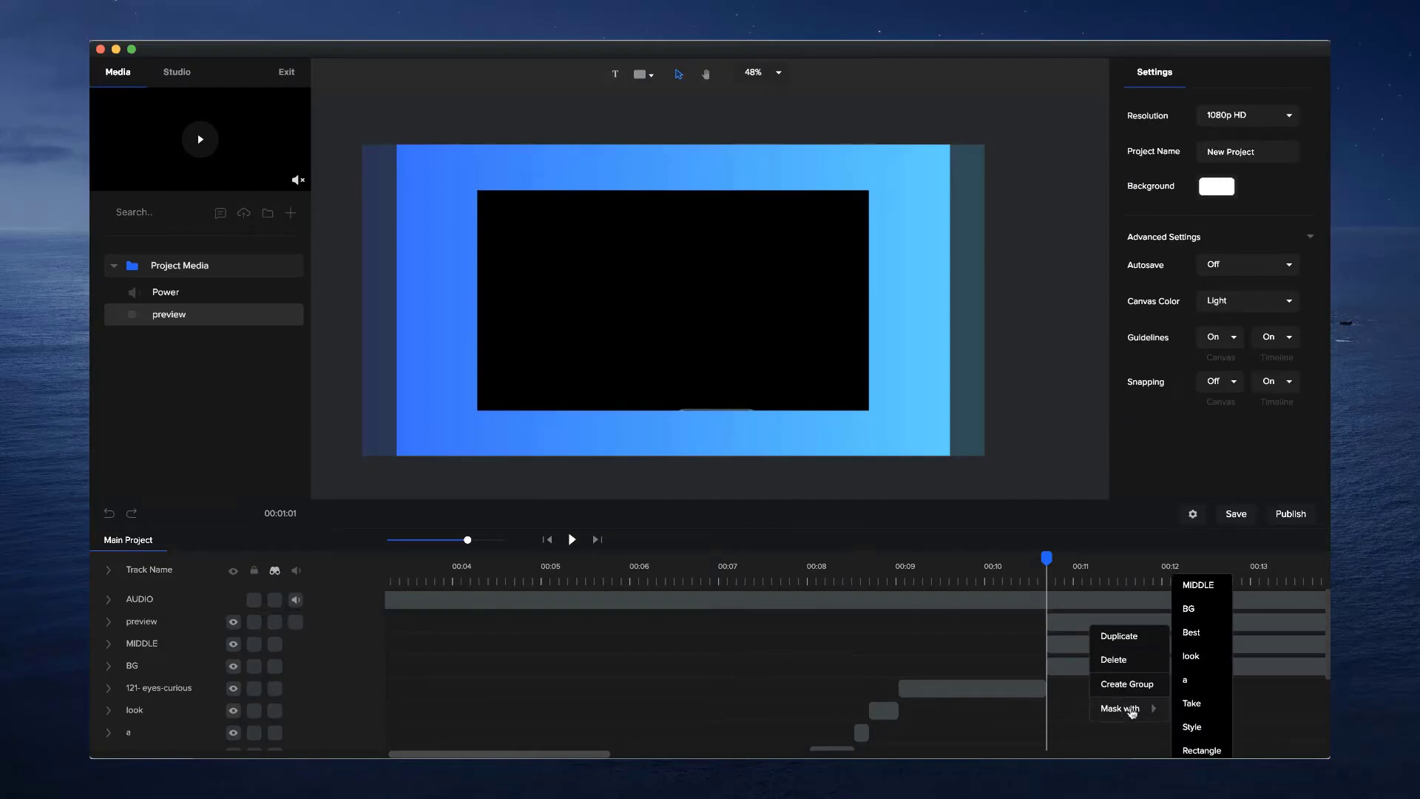
pyautogui.click(1198, 585)
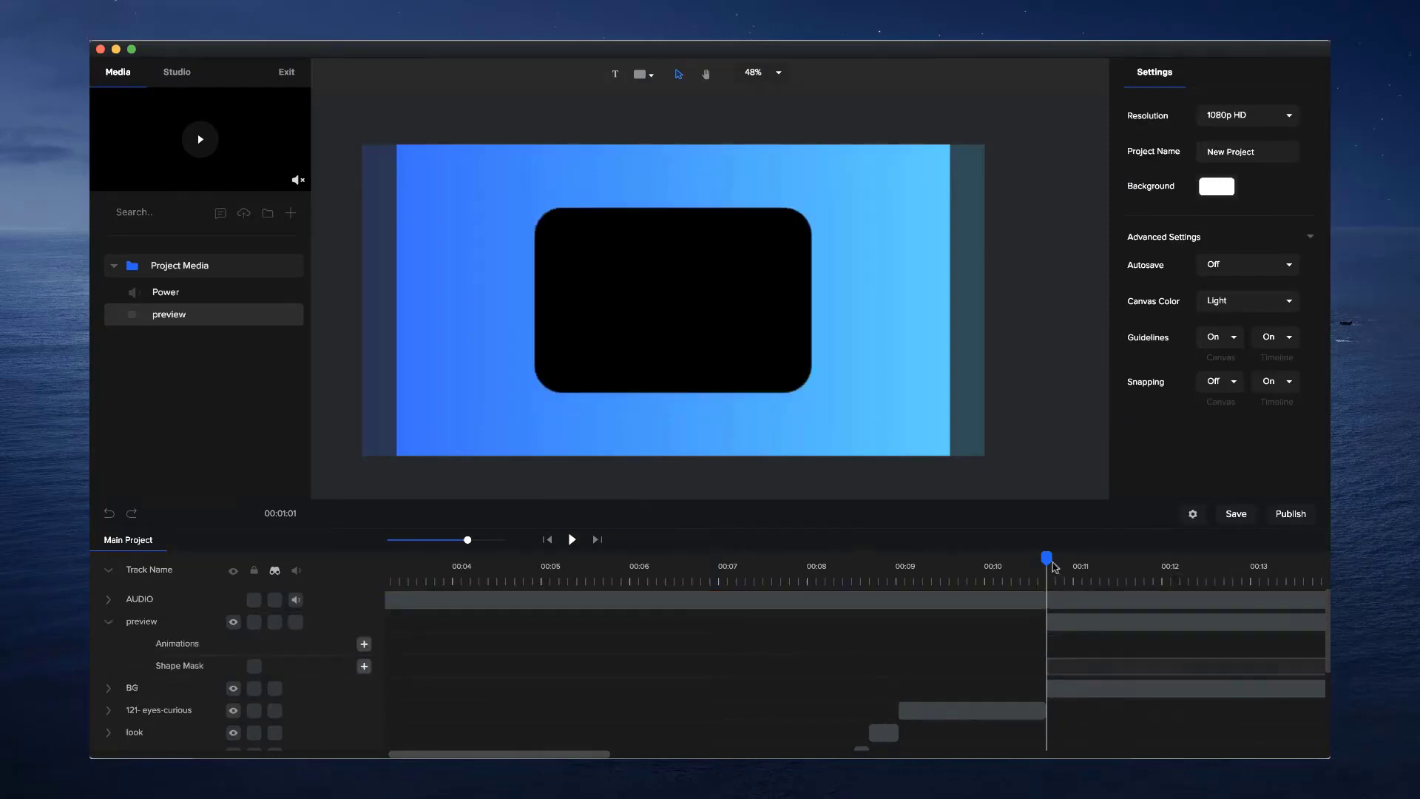
# Go to a frame showing the phone, shrink the masked video to scale 61 and position it at about x 1001, y 531
pyautogui.moveTo(1047, 557); pyautogui.dragTo(1200, 557)
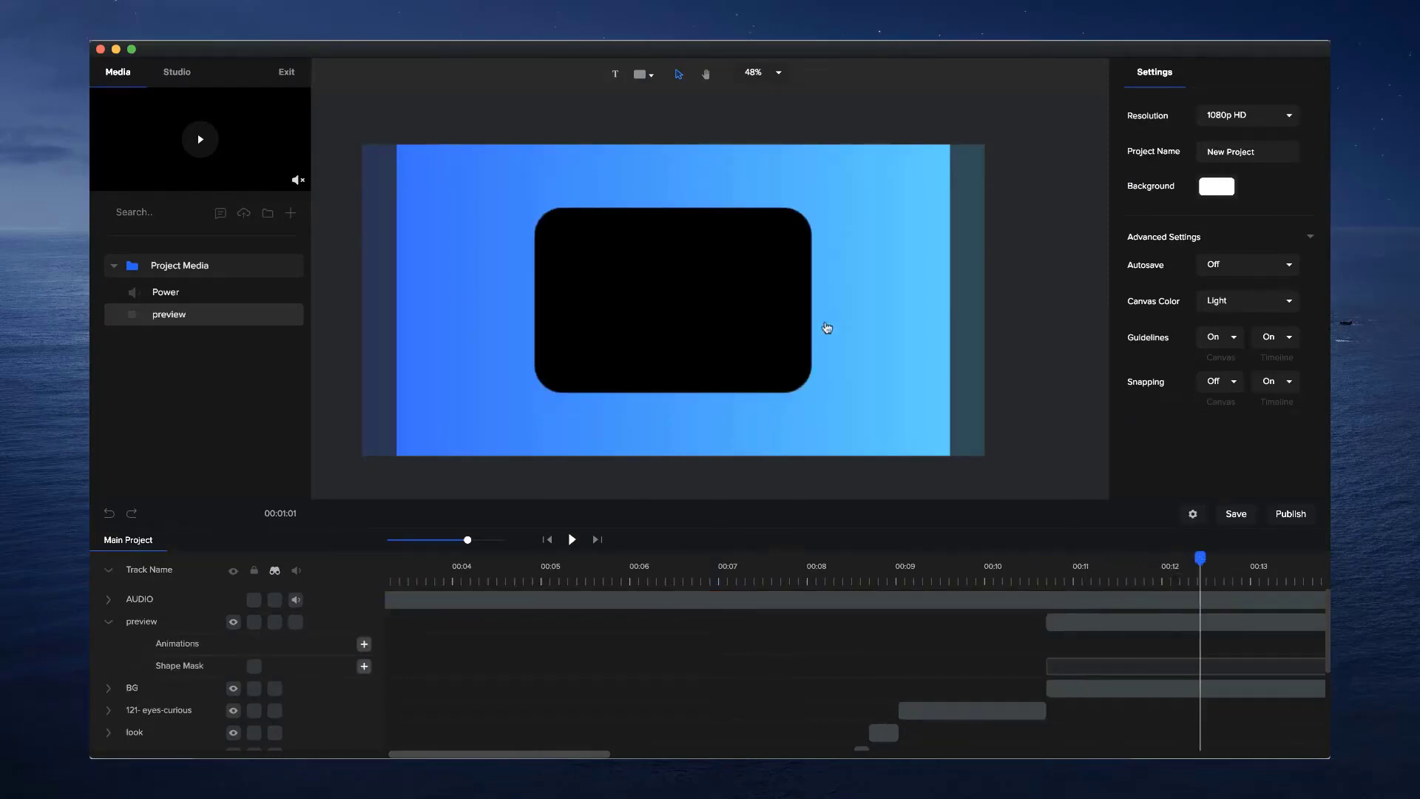
pyautogui.click(835, 398)
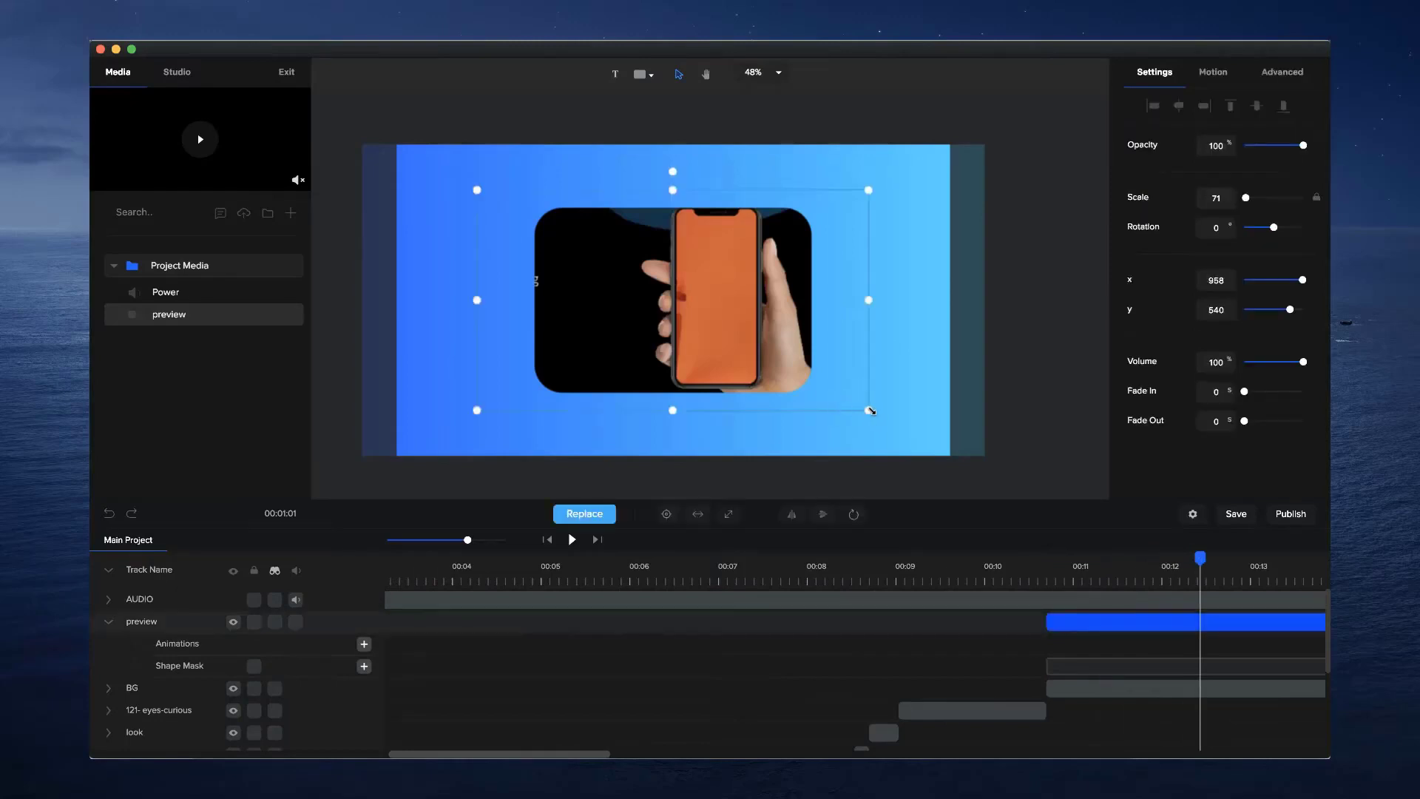
pyautogui.moveTo(870, 411); pyautogui.dragTo(839, 395)
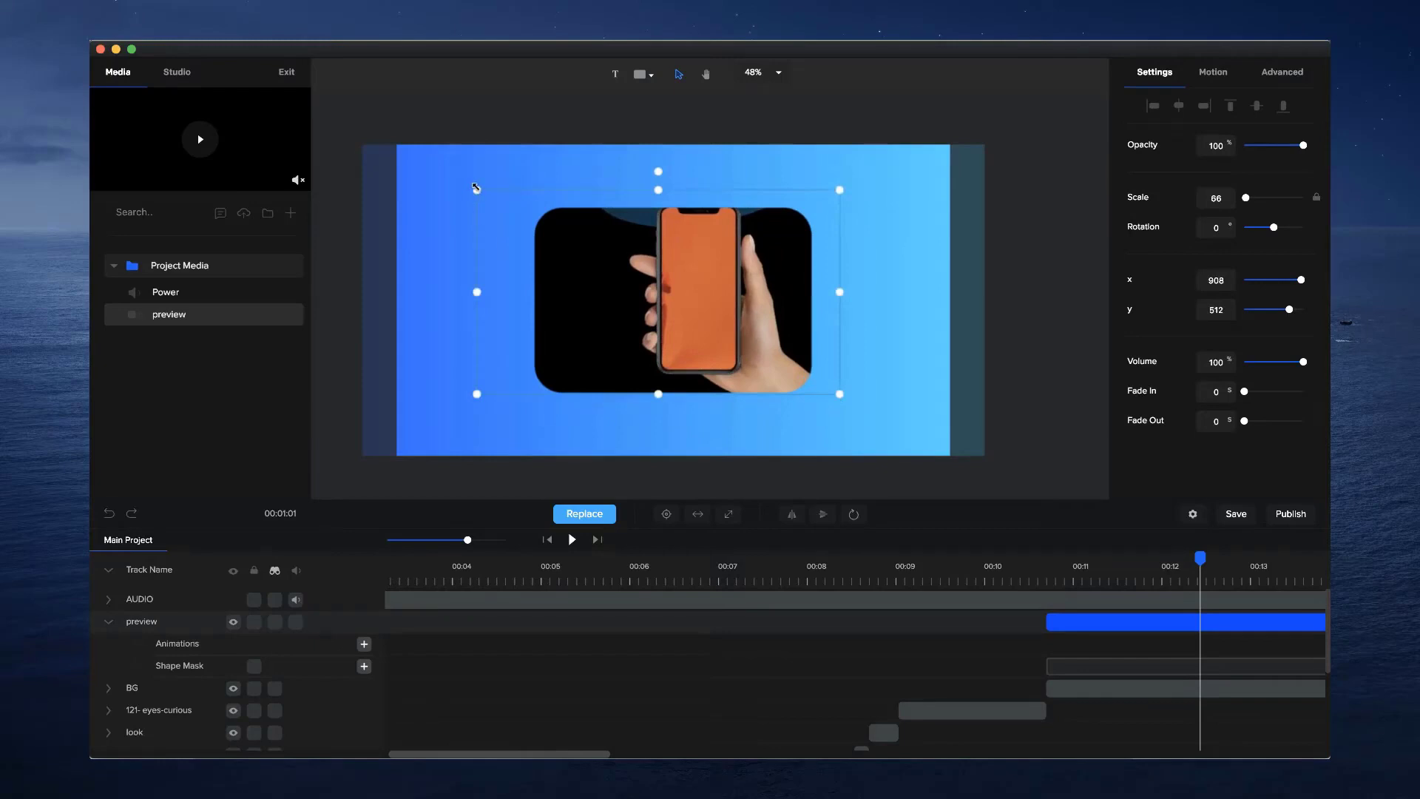
pyautogui.moveTo(477, 189); pyautogui.dragTo(512, 197)
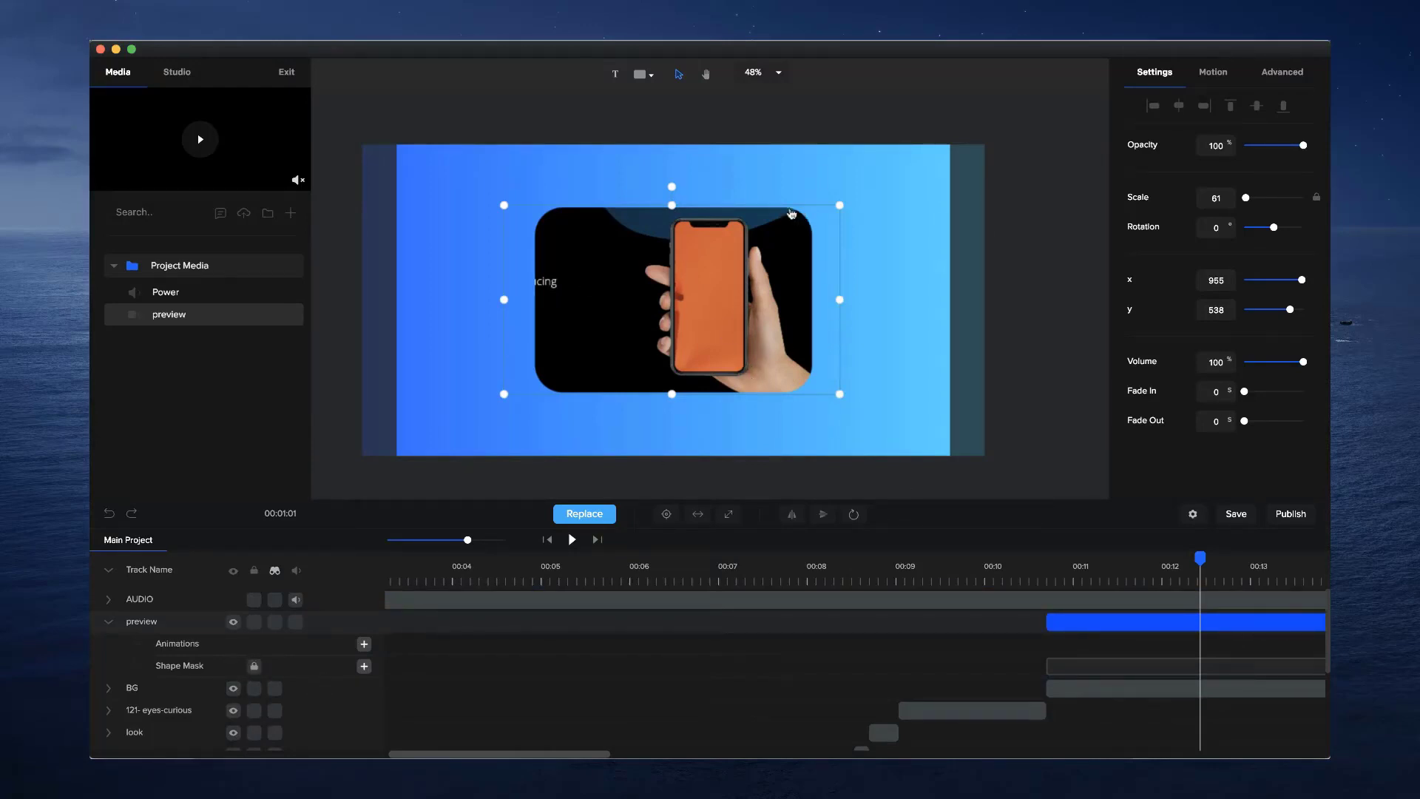
pyautogui.moveTo(726, 353)
pyautogui.mouseDown()
pyautogui.moveTo(742, 362)
pyautogui.moveTo(737, 347)
pyautogui.mouseUp()
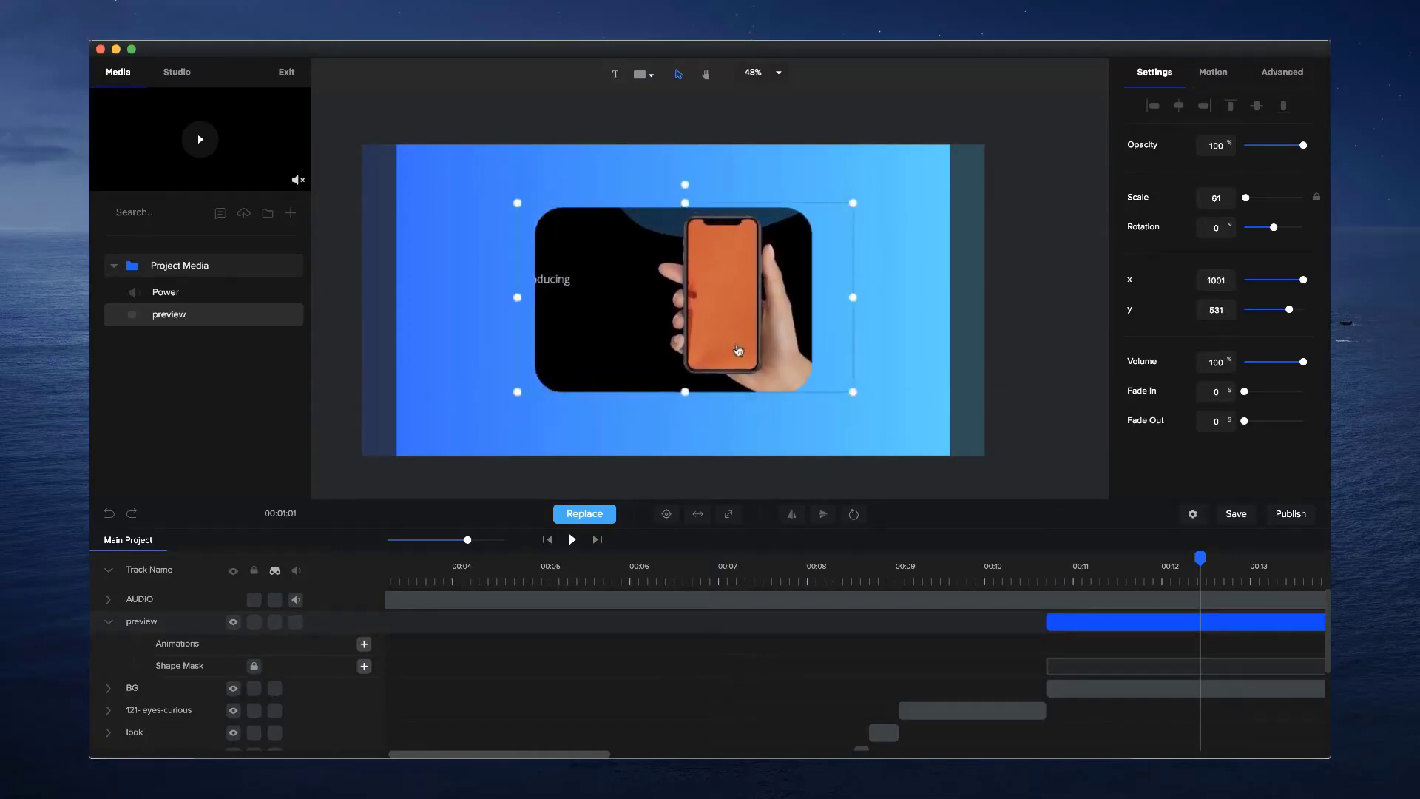
# Lock and collapse the preview track and rename it as MIDDLE VIDEO
pyautogui.click(252, 625)
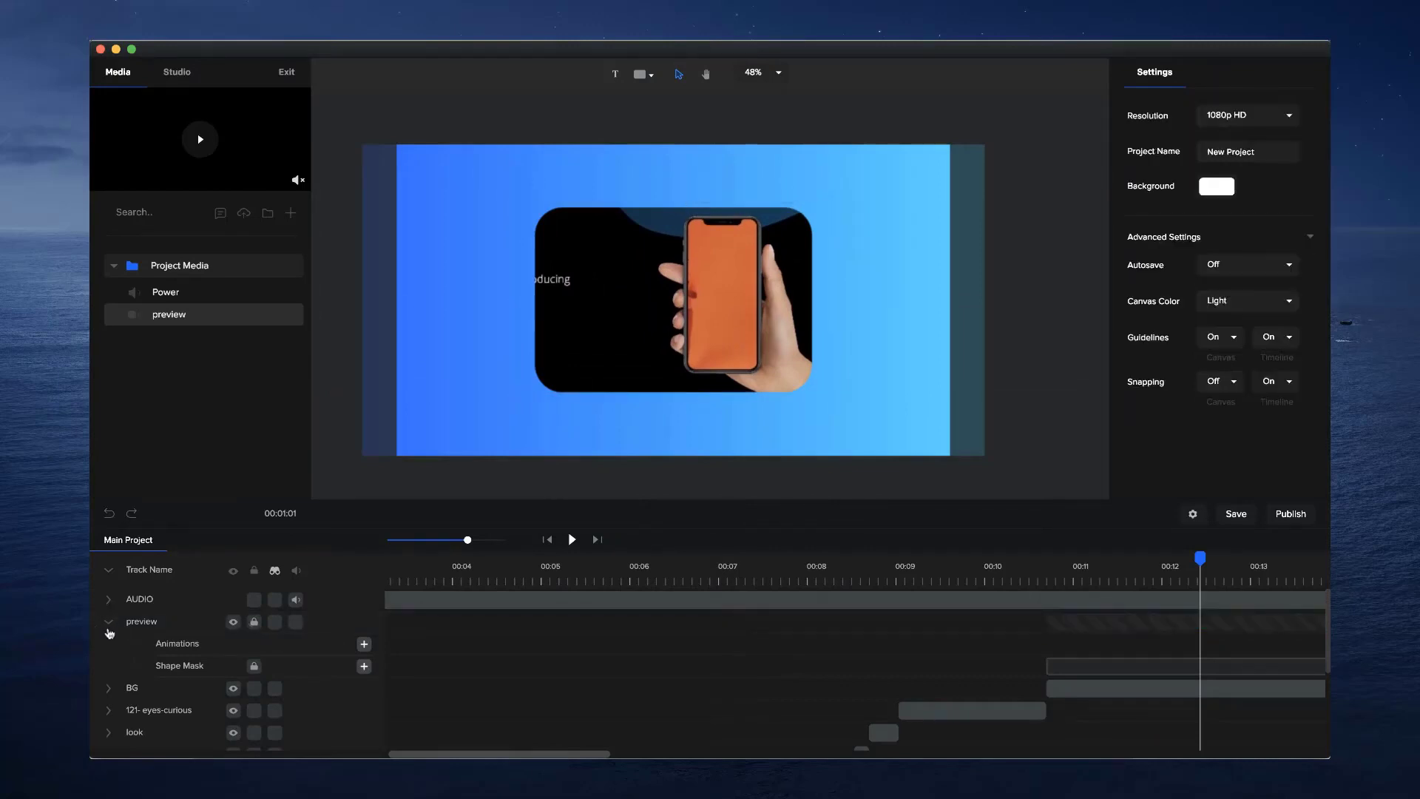
pyautogui.click(109, 628)
pyautogui.doubleClick(145, 621)
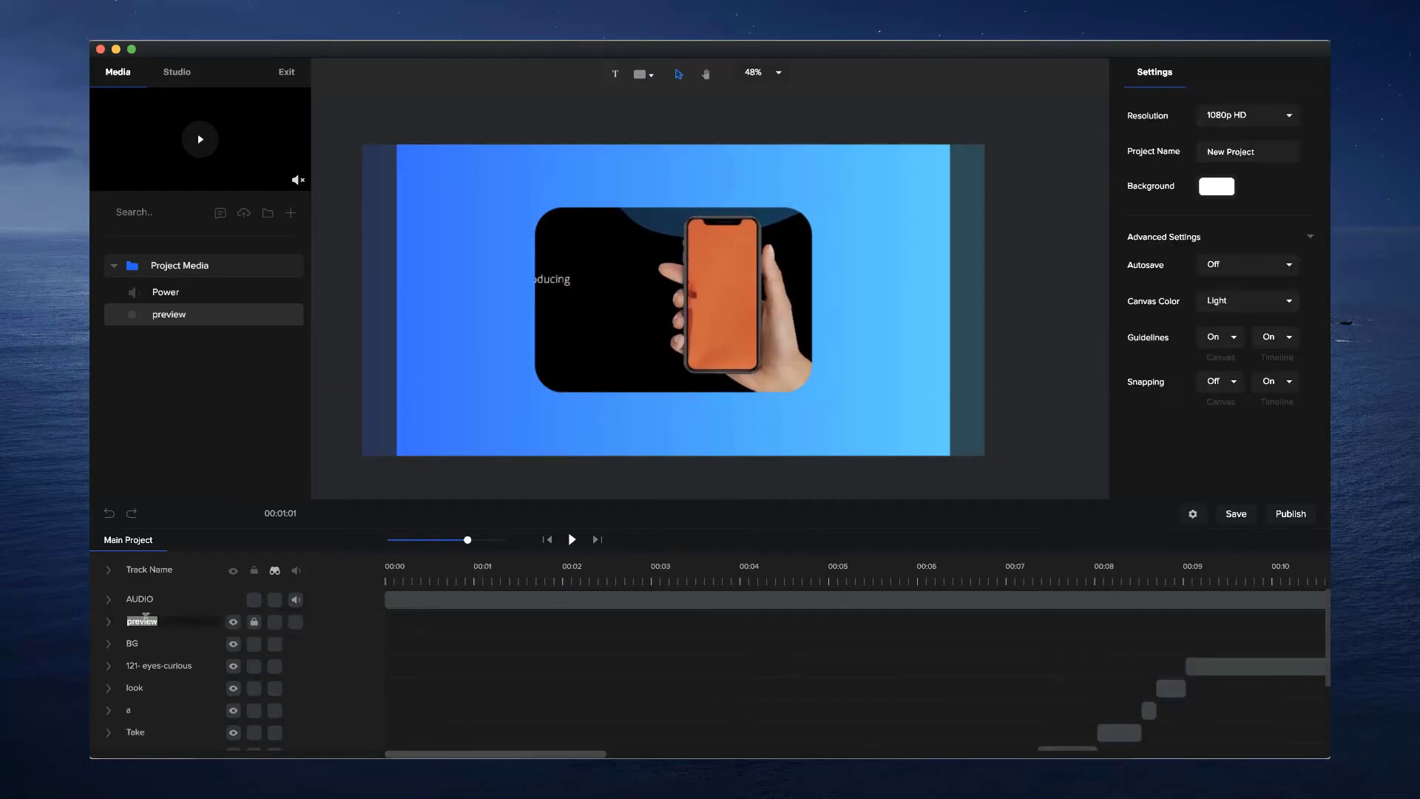
pyautogui.write('MIDDLE VIDEO')
pyautogui.press('Return')
# Play back the transition from the eyes emoji into the masked phone video on the blue background
pyautogui.moveTo(469, 540); pyautogui.dragTo(450, 540)
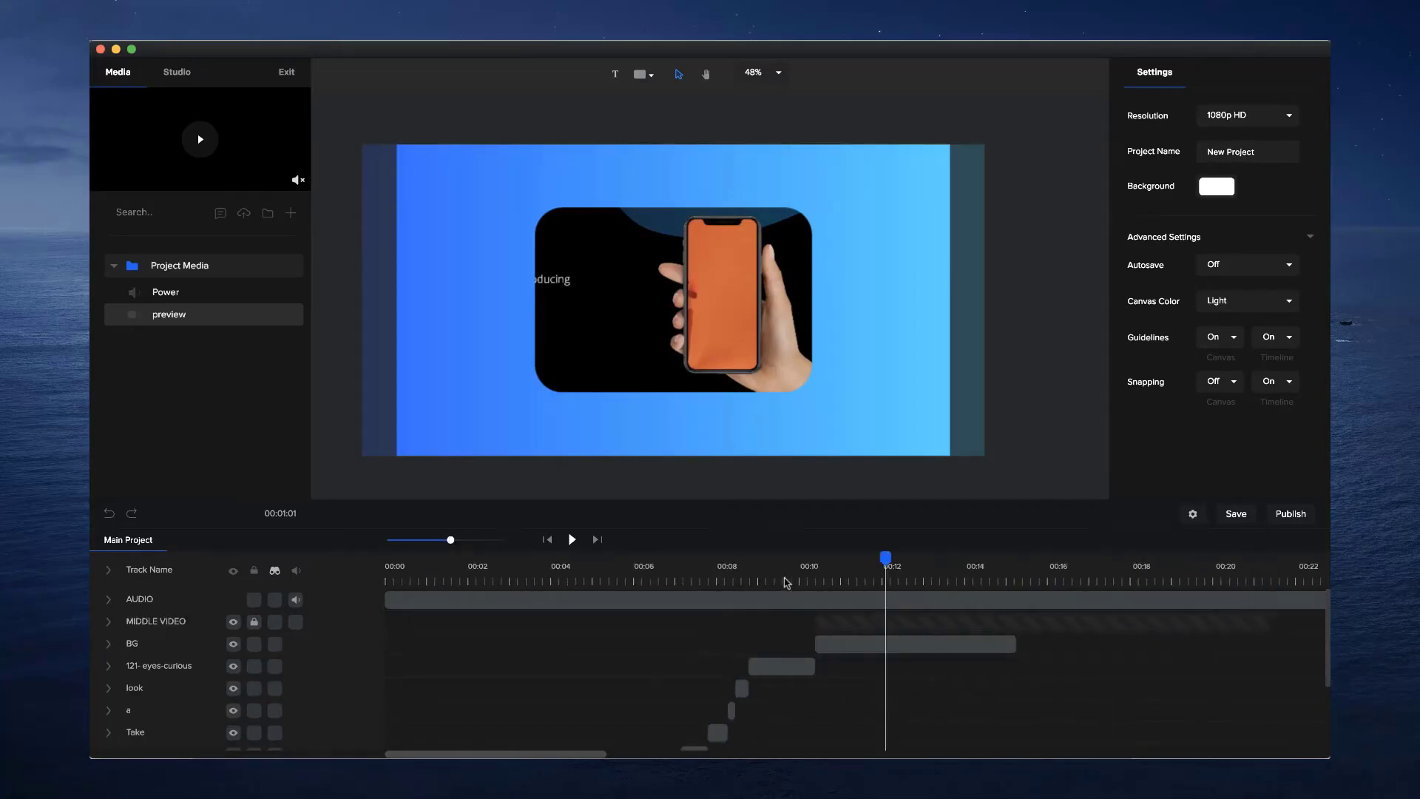
pyautogui.click(788, 582)
pyautogui.click(573, 541)
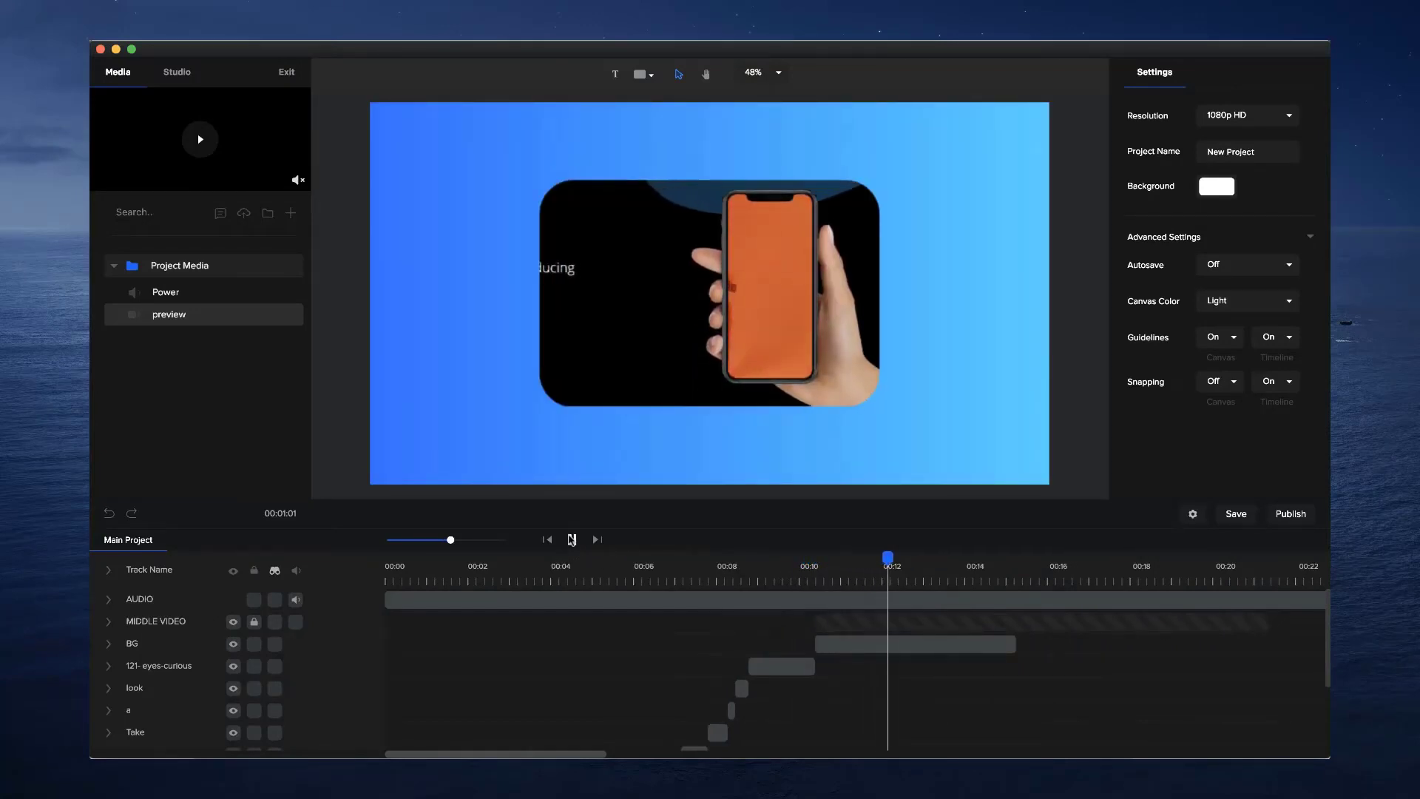
pyautogui.press('space')
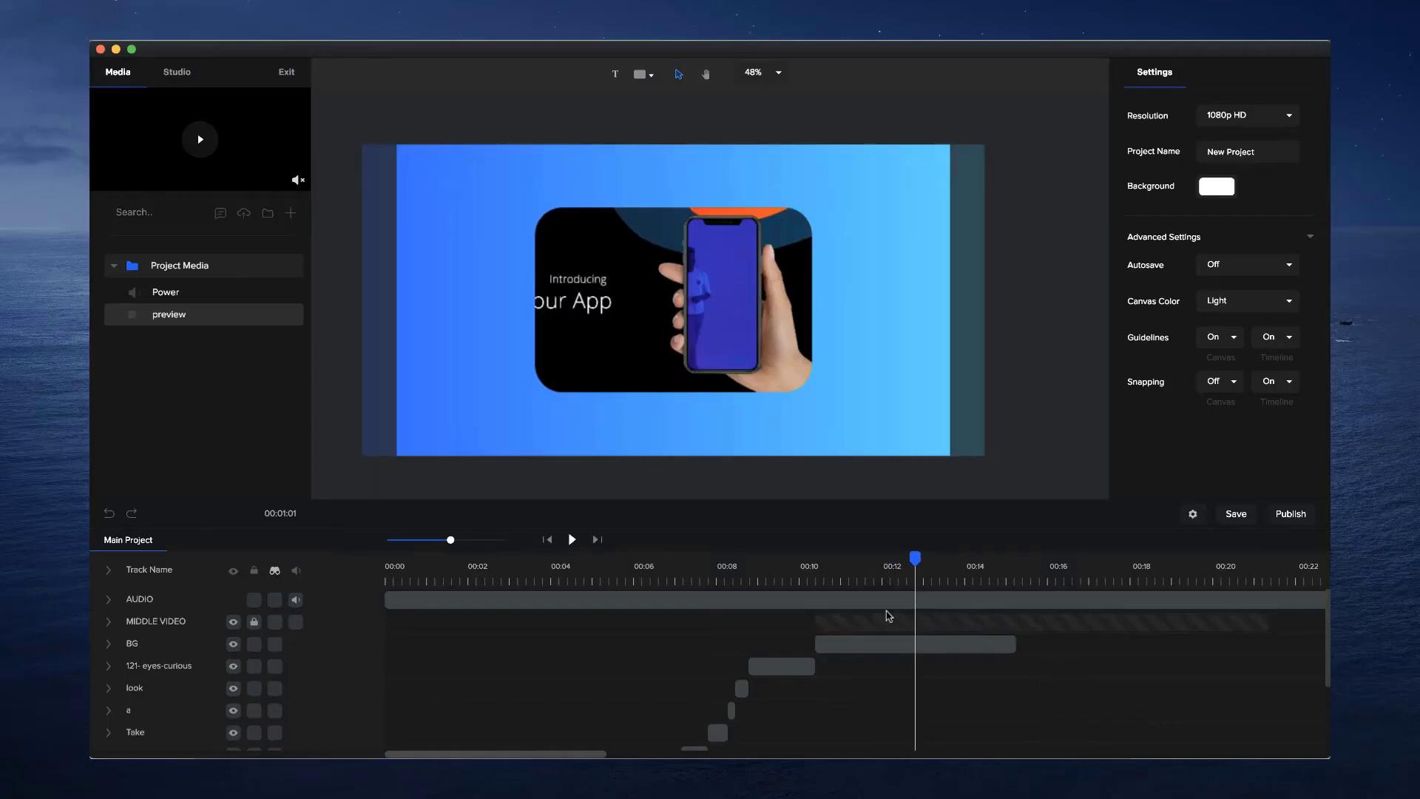
# Show the audio waveform, play from the start of the BG clip and place the playhead on the small beat just after 00:12
pyautogui.click(109, 600)
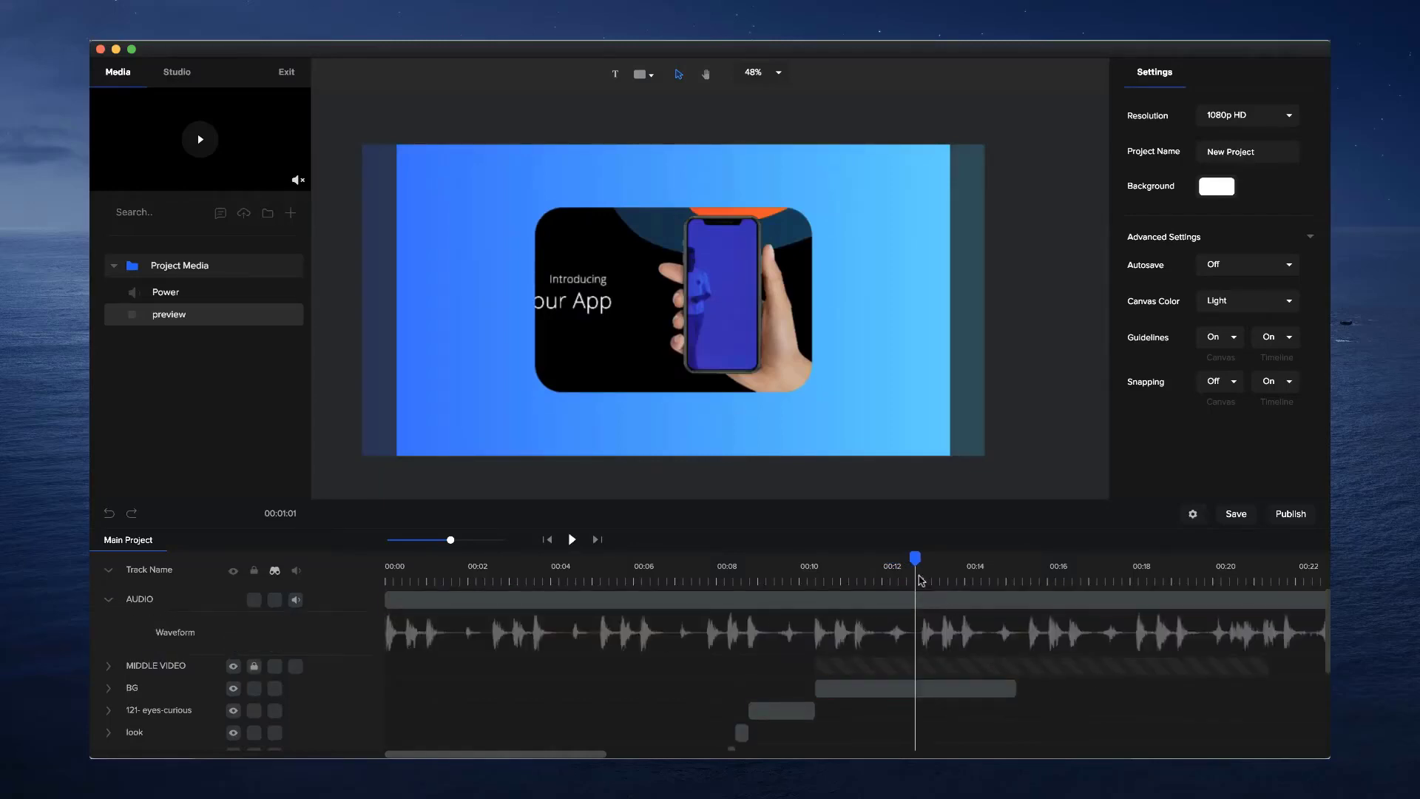
pyautogui.moveTo(915, 558); pyautogui.dragTo(822, 559)
pyautogui.click(580, 543)
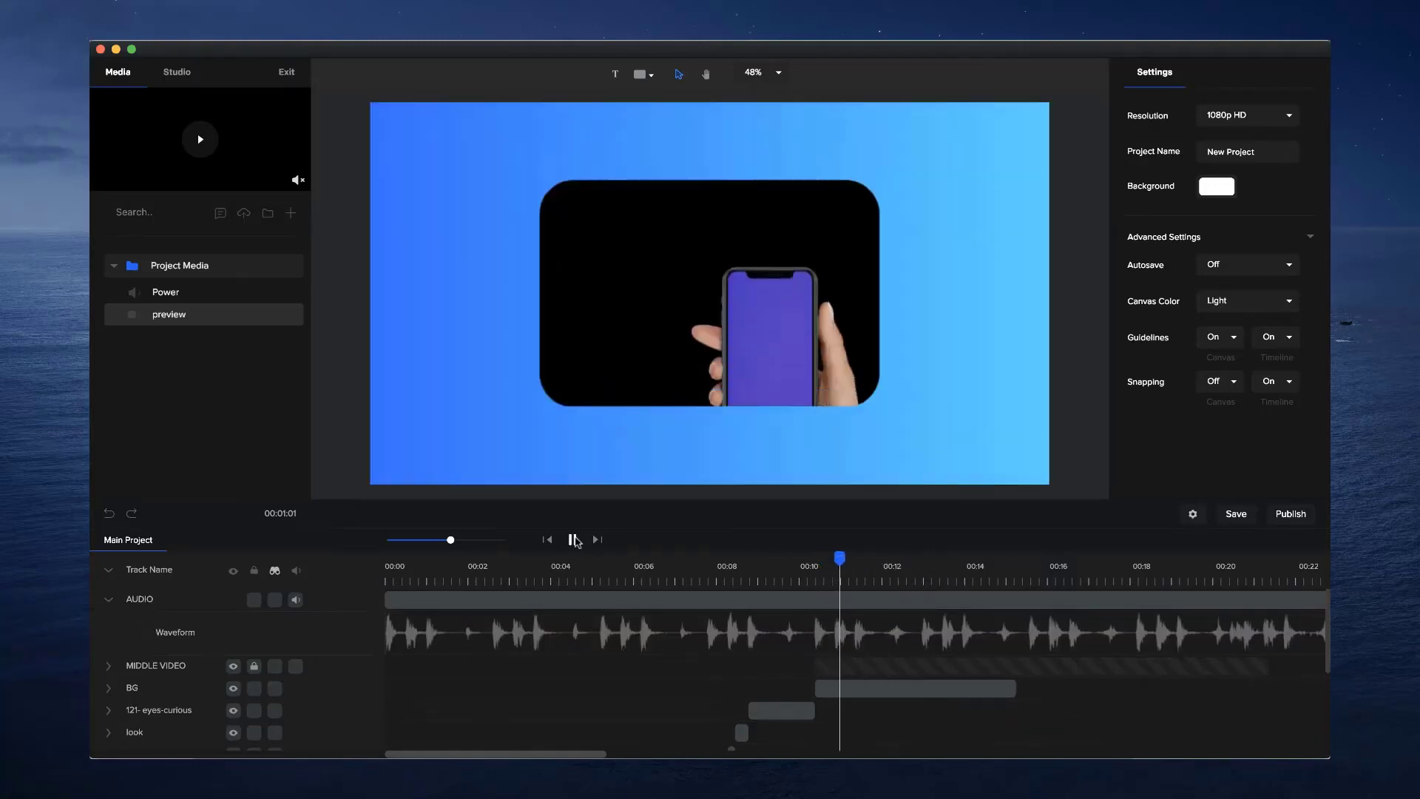
pyautogui.click(575, 541)
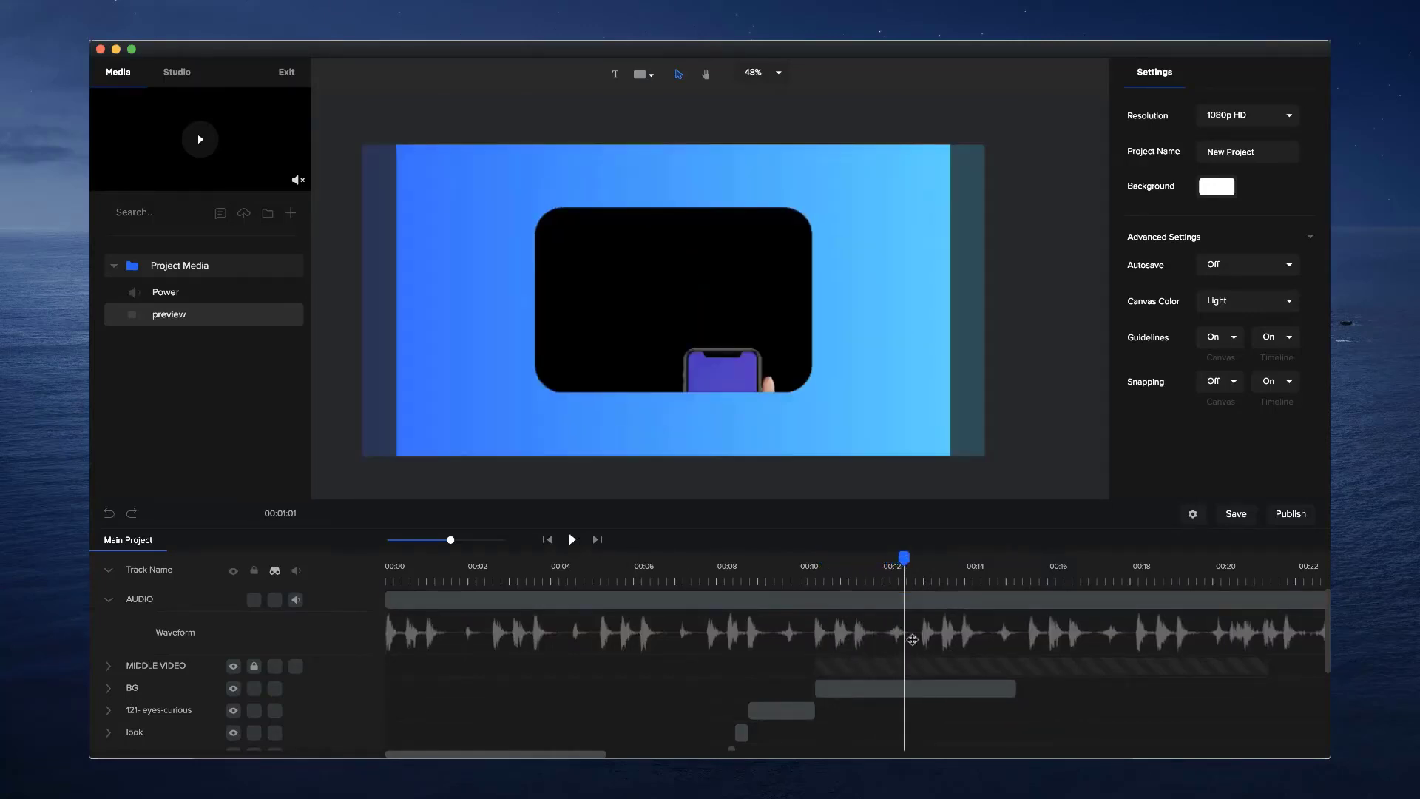
pyautogui.moveTo(905, 560); pyautogui.dragTo(898, 559)
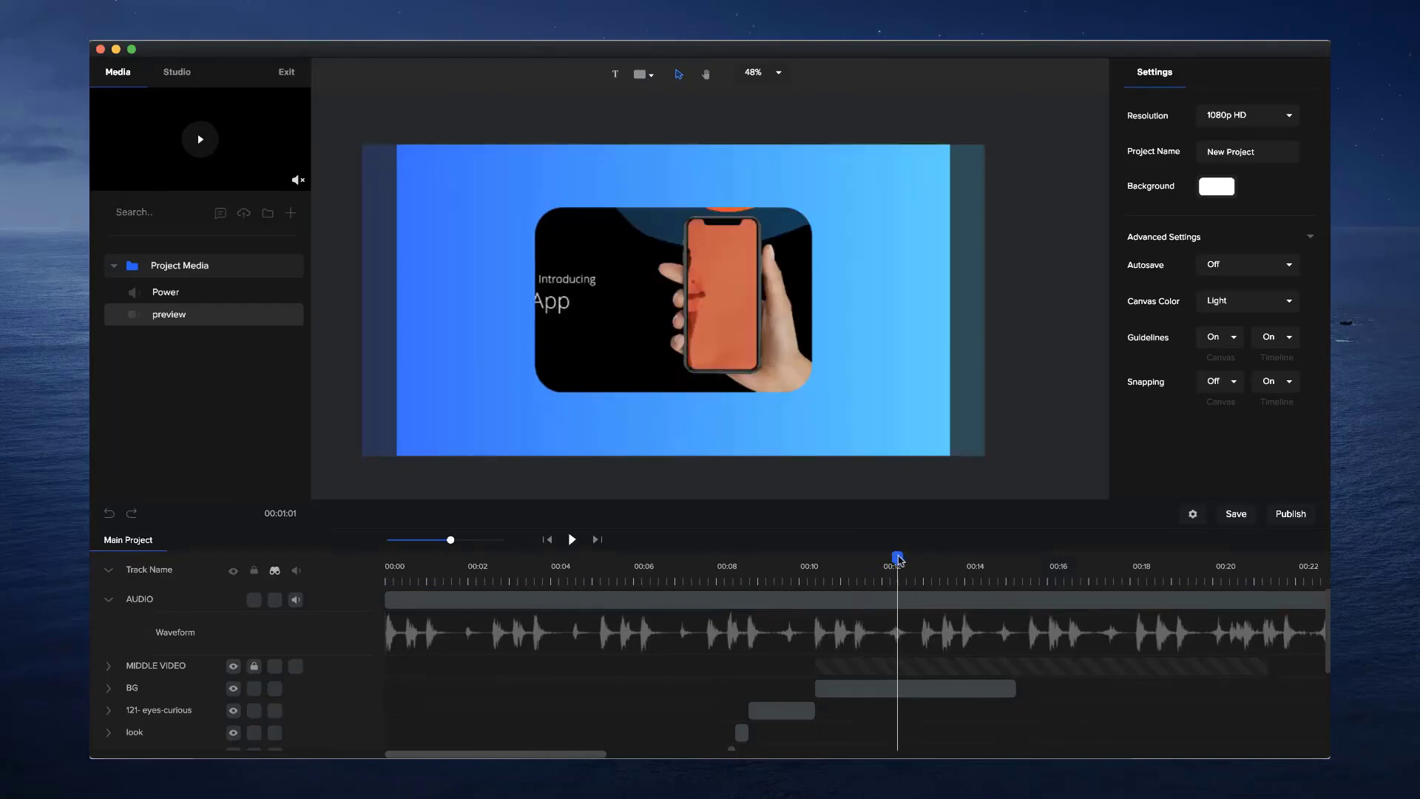
# Add the white C-shaped logo shape at the playhead and place it over the masked video's side edge at about x 387, y 547
pyautogui.click(640, 74)
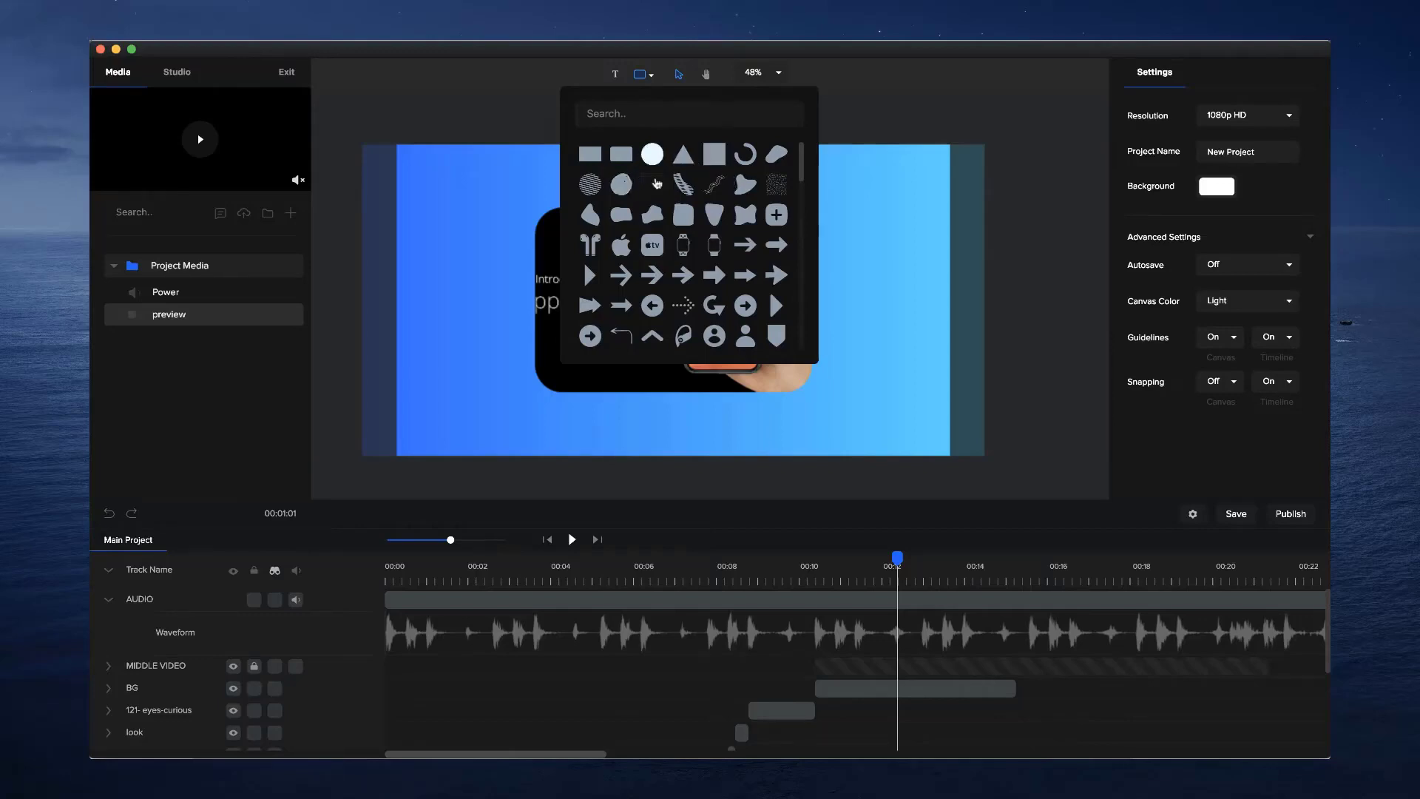
pyautogui.scroll(-10, 775, 304)
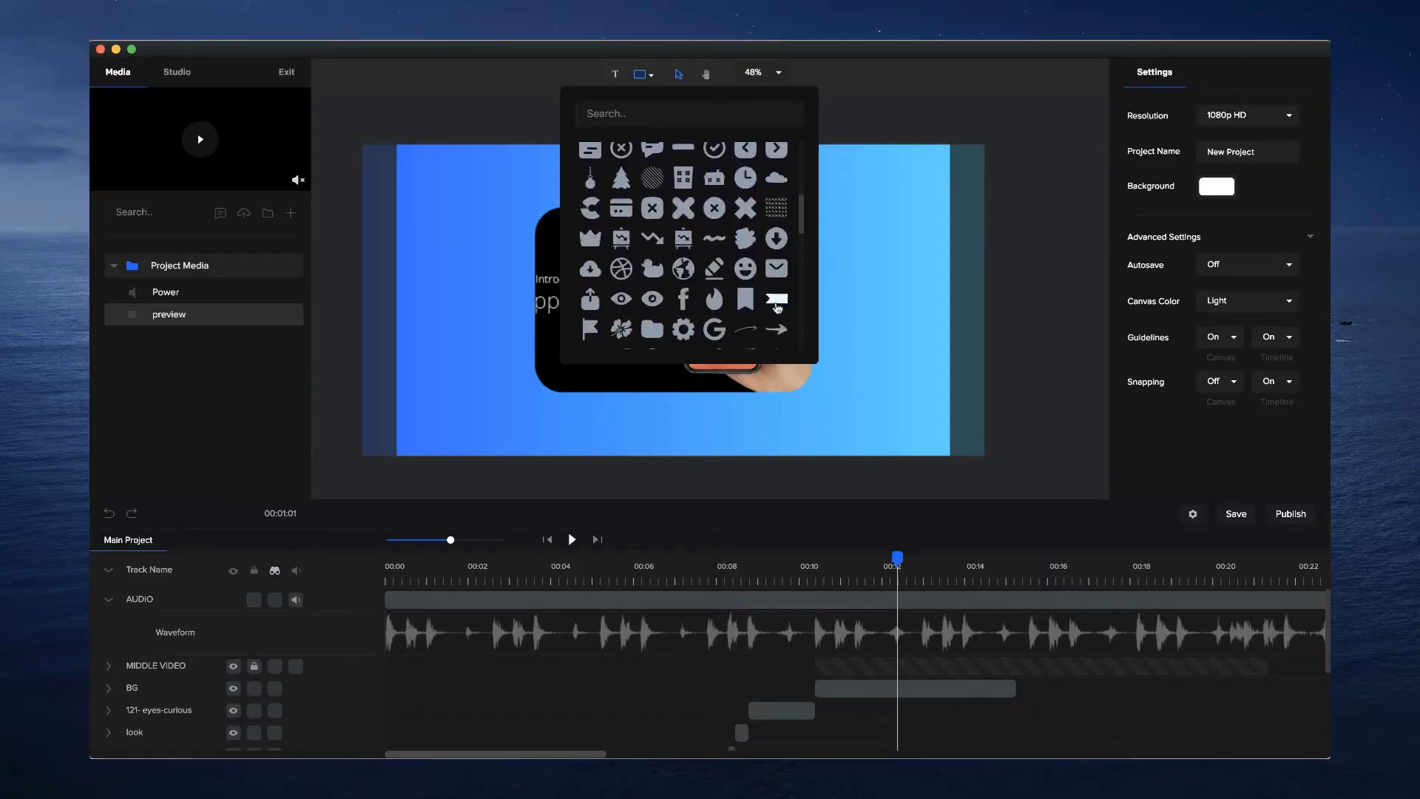
pyautogui.scroll(-4, 776, 307)
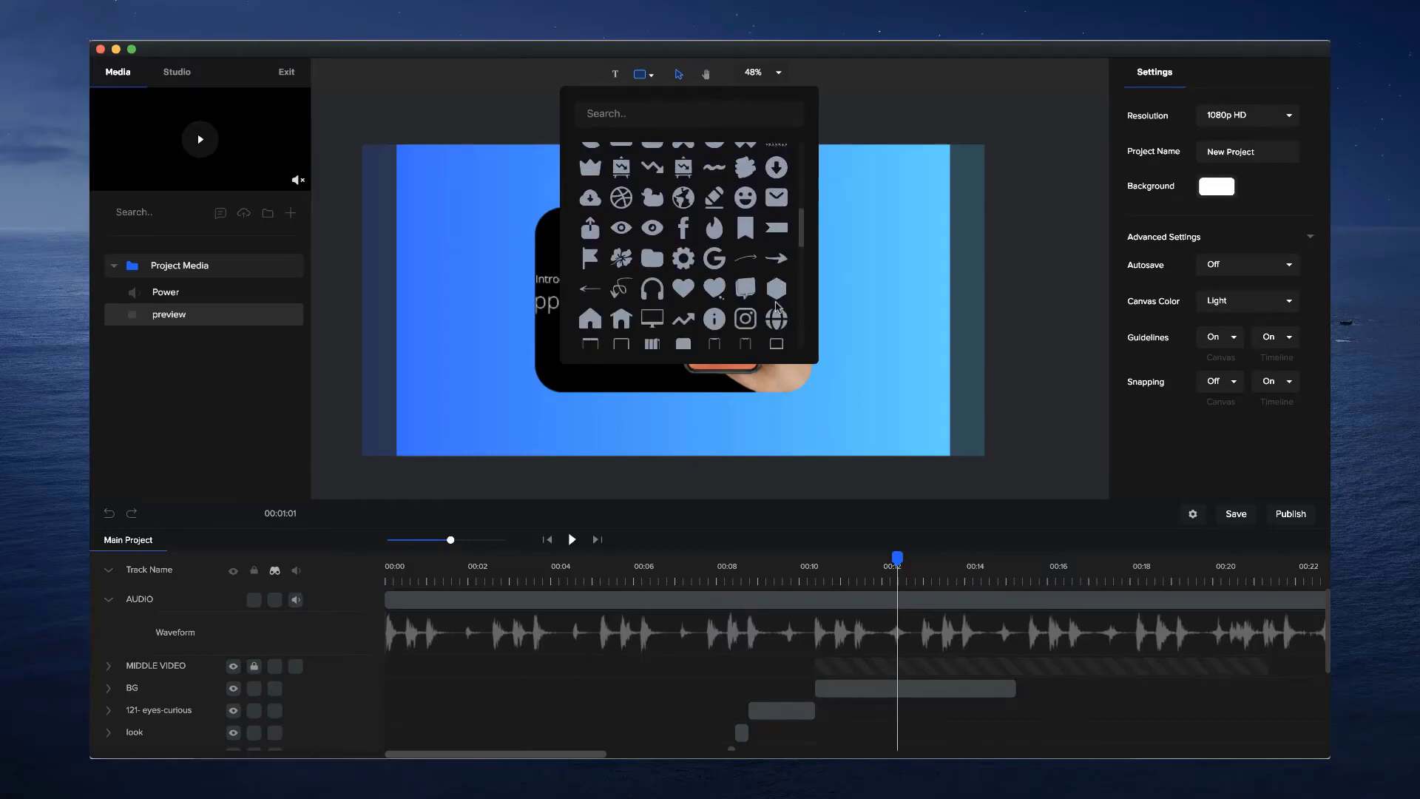
pyautogui.scroll(4, 777, 307)
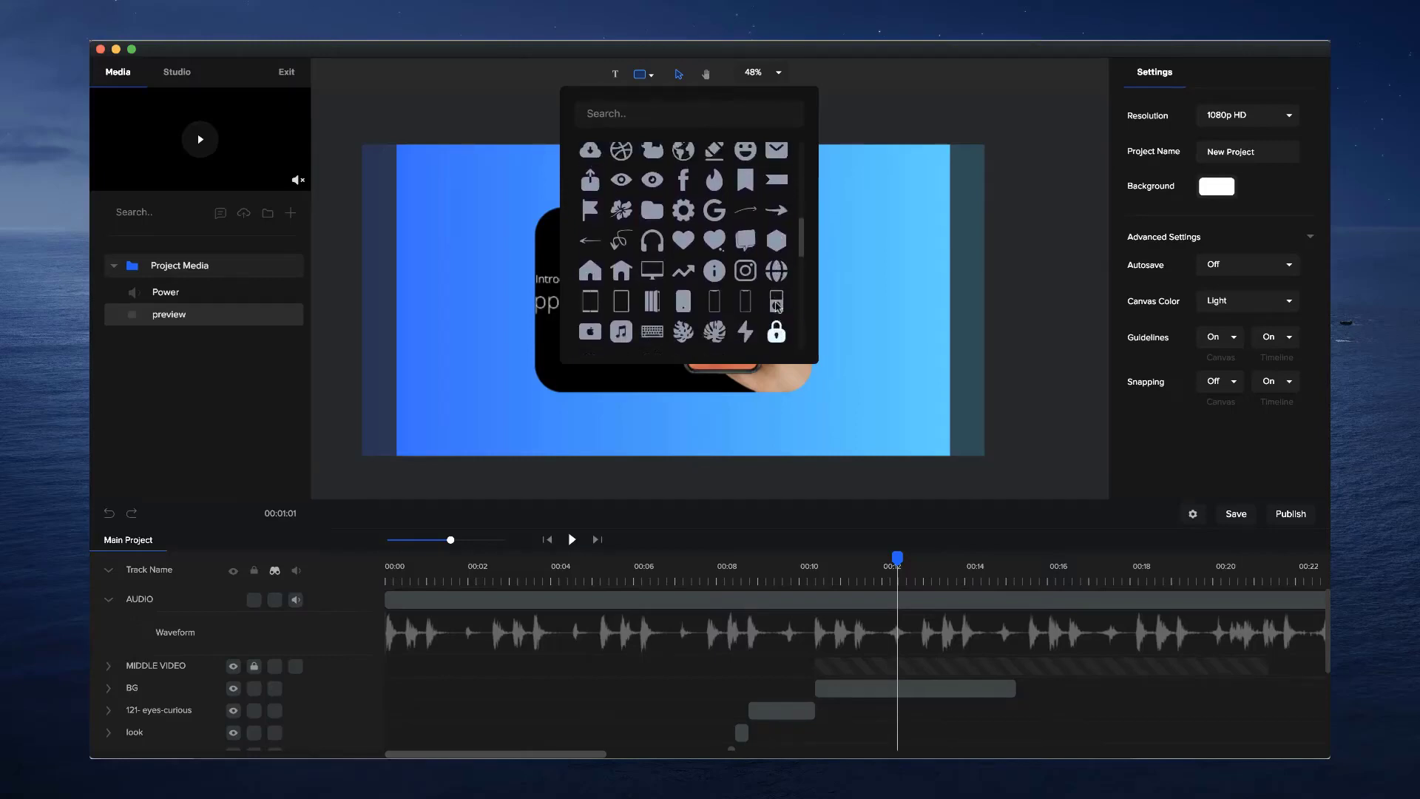
pyautogui.click(590, 172)
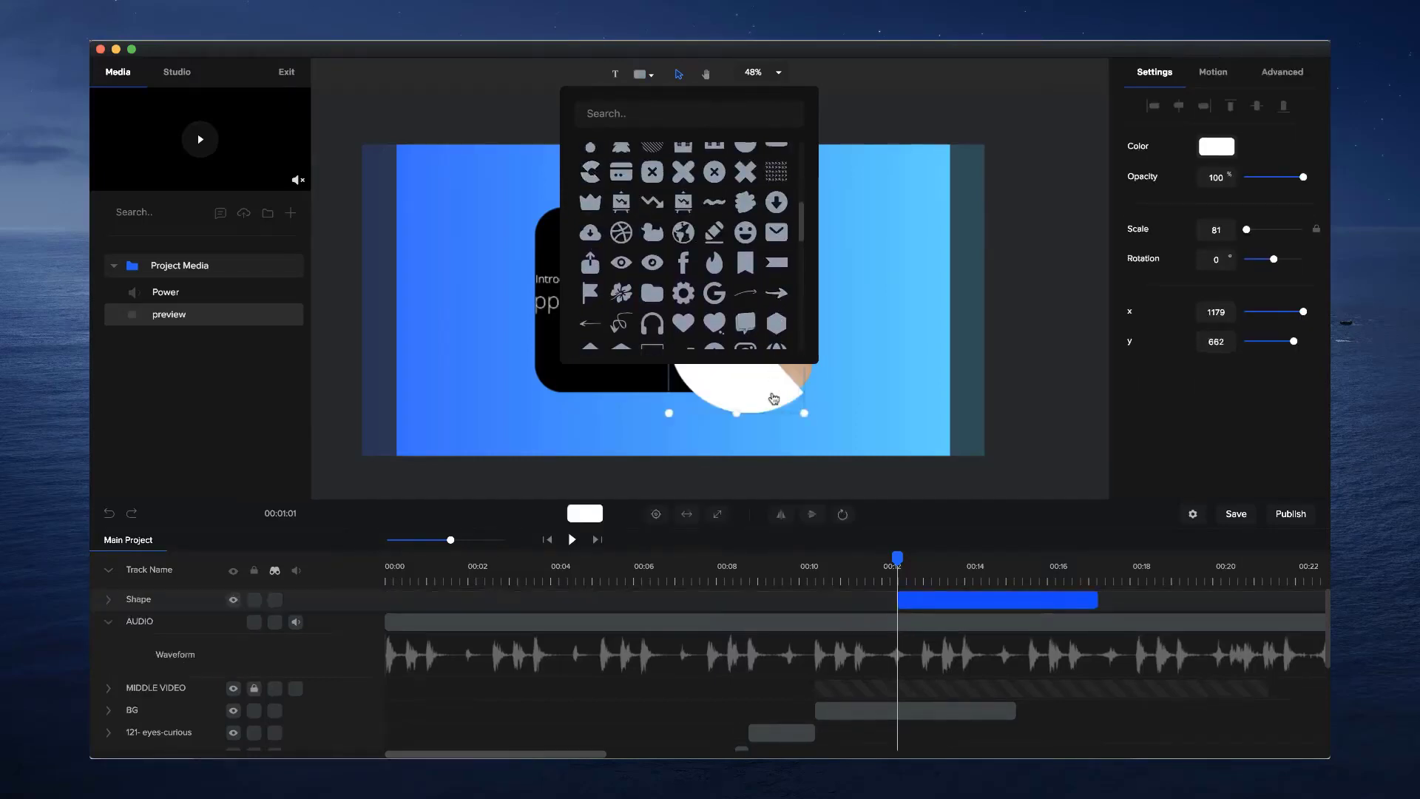
pyautogui.click(771, 400)
pyautogui.moveTo(770, 401); pyautogui.dragTo(545, 363)
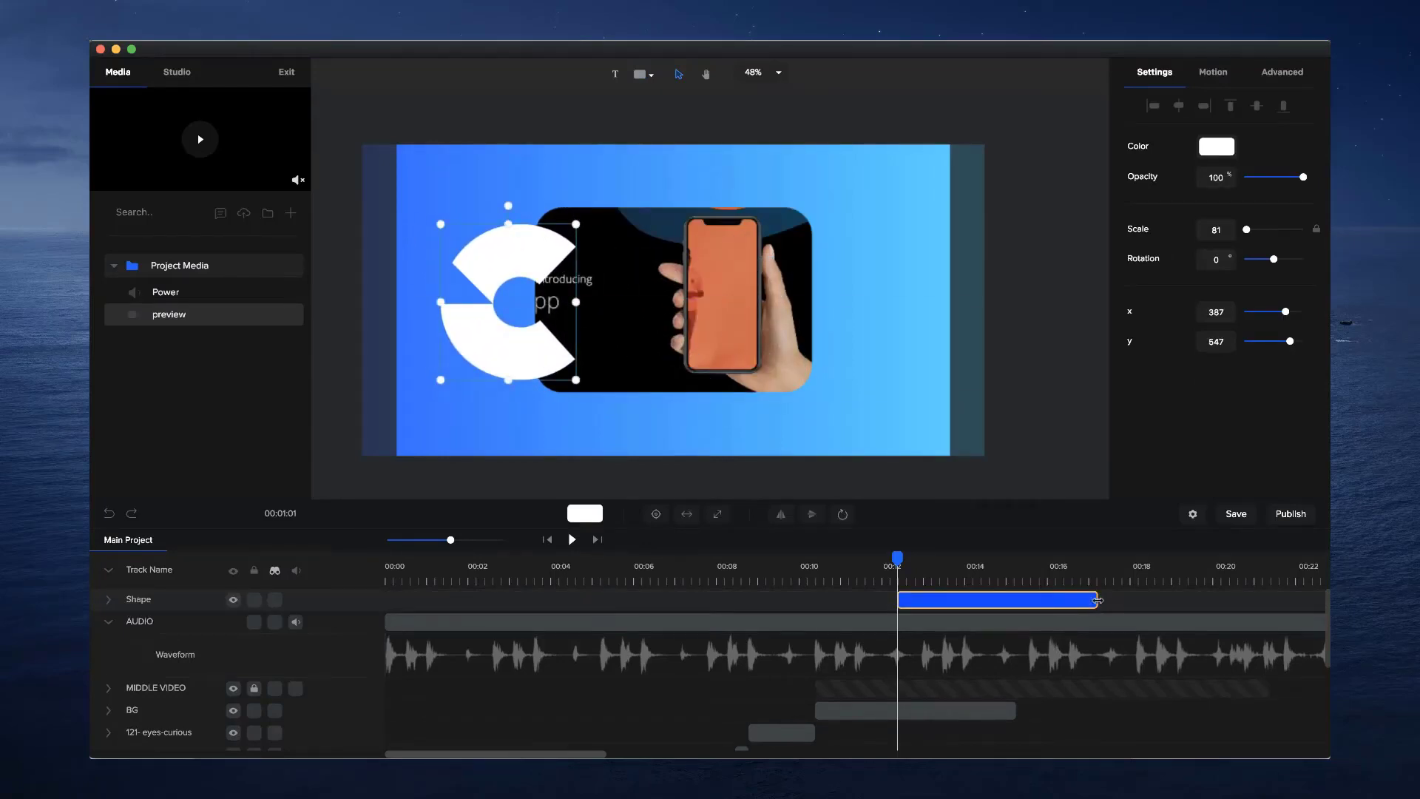
# Trim the C-shaped logo clip to end with the BG clip and reduce the shape's scale to 67
pyautogui.moveTo(1097, 600); pyautogui.dragTo(1017, 601)
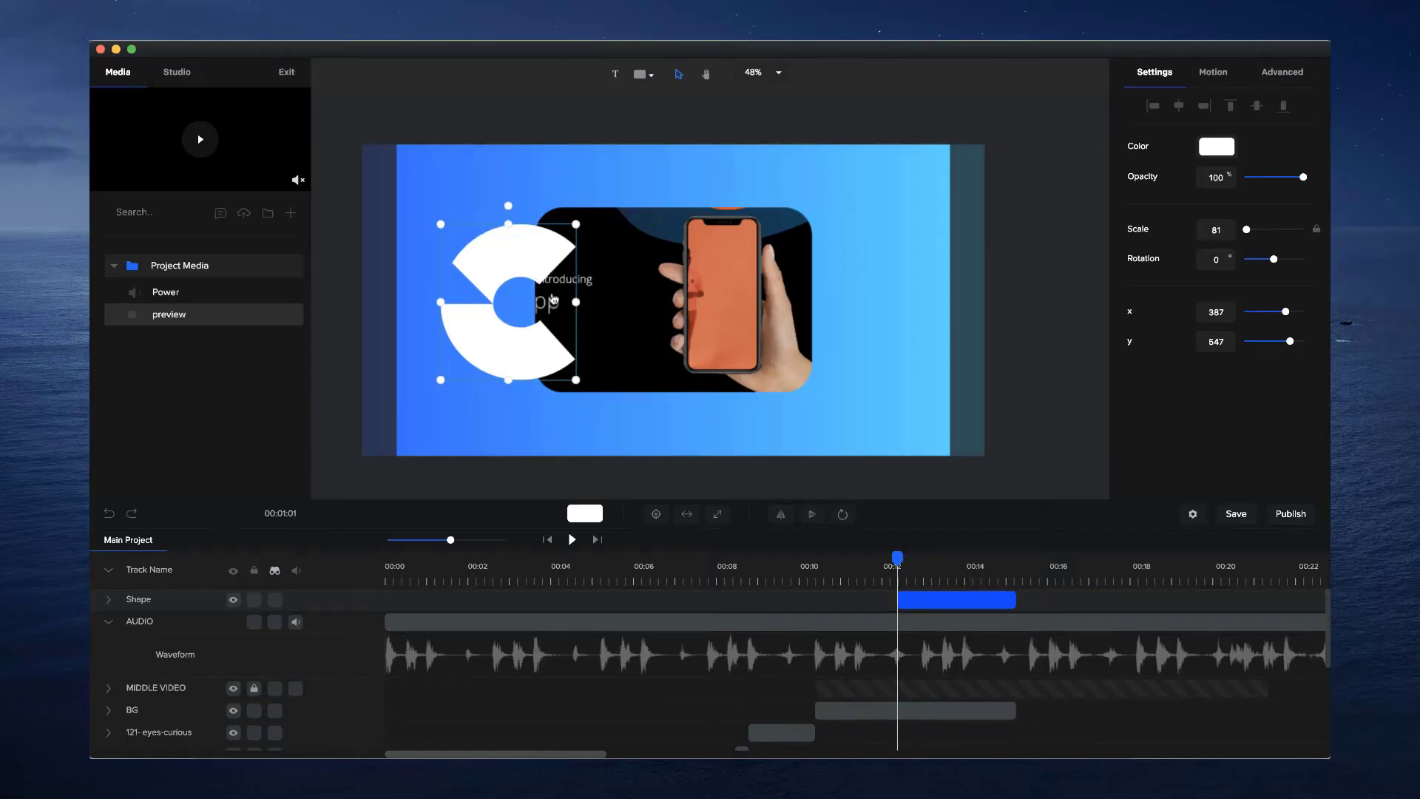
pyautogui.moveTo(575, 223); pyautogui.dragTo(513, 257)
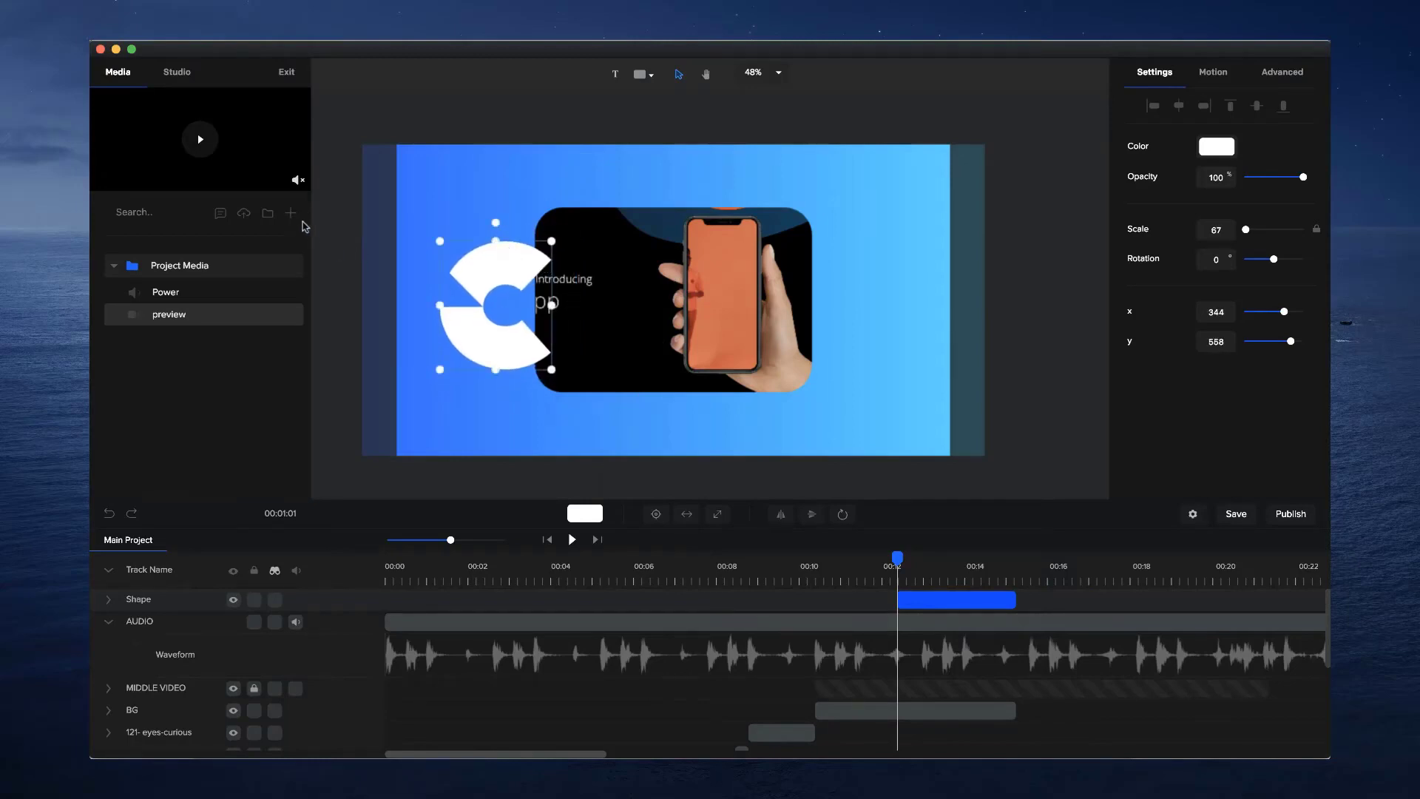
# Import preview.mp4 from the Fire Explosion folder under Templates Club > Logo Stings into the project media
pyautogui.click(299, 214)
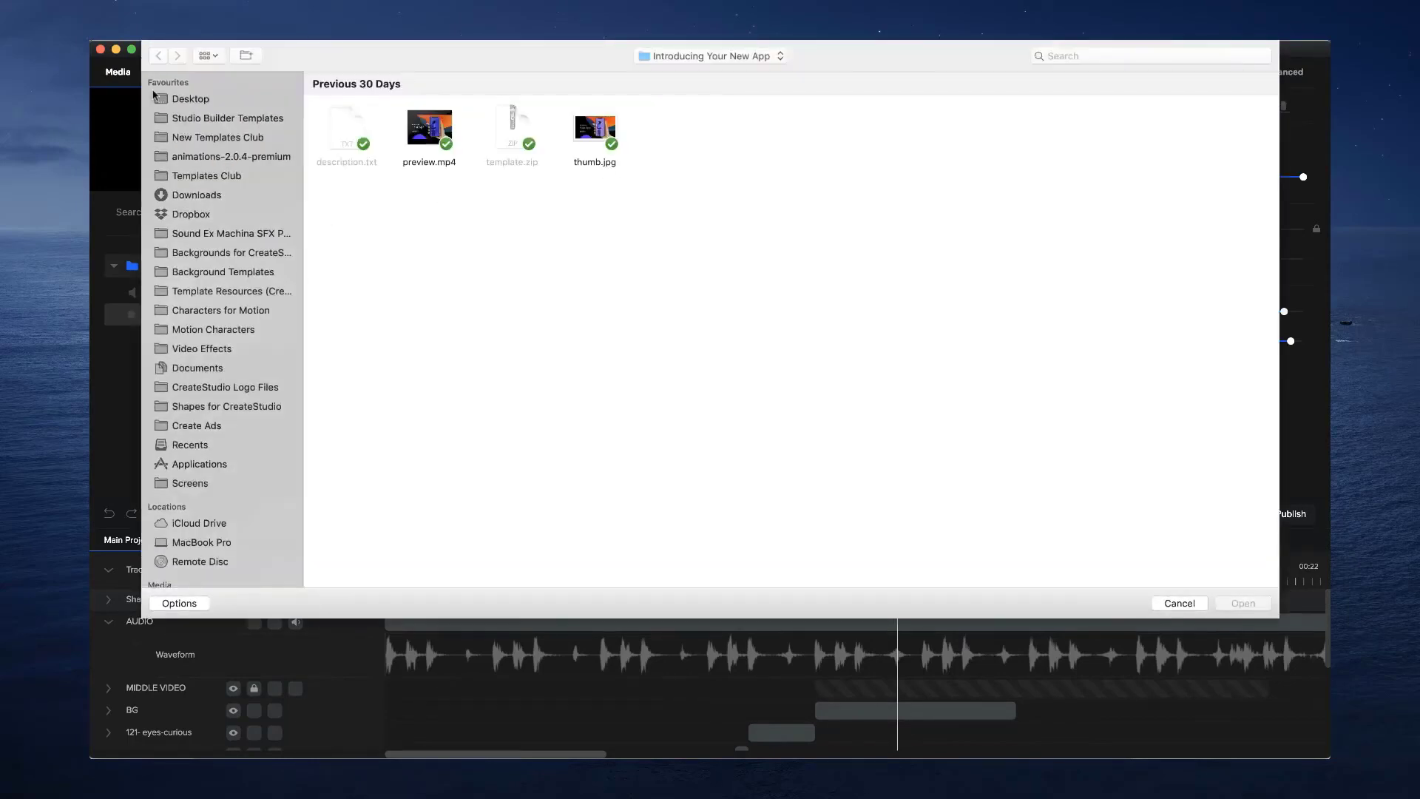
pyautogui.click(239, 176)
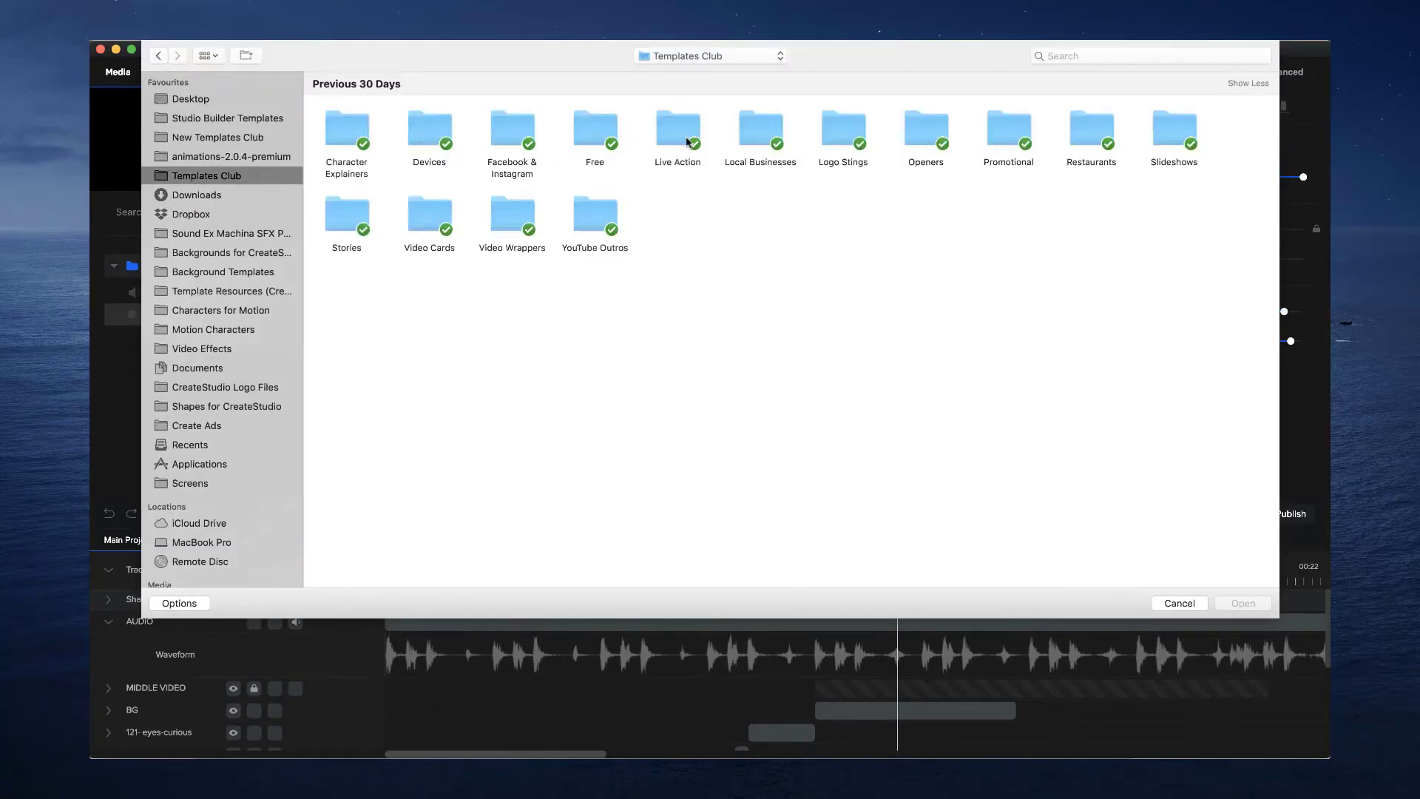
pyautogui.doubleClick(845, 128)
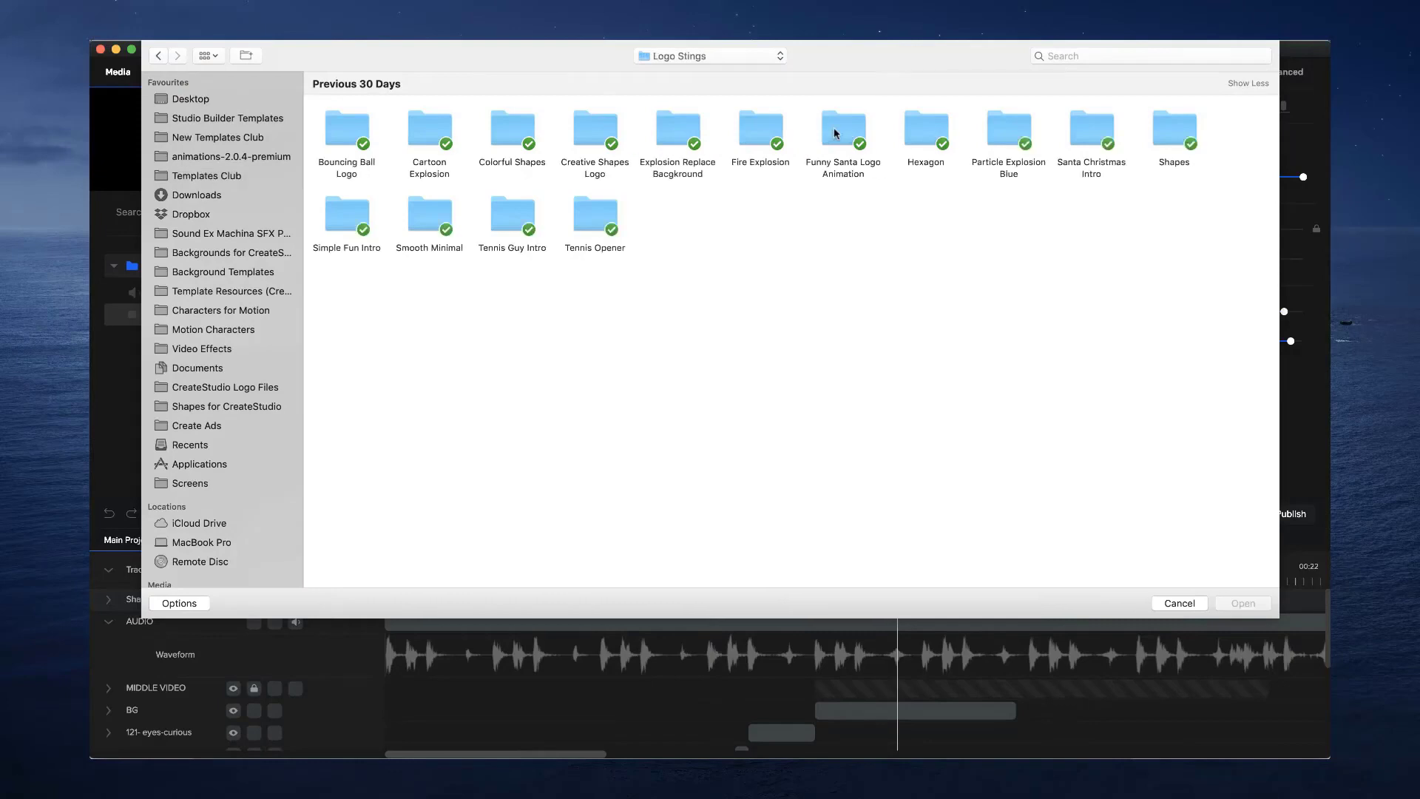
pyautogui.doubleClick(764, 124)
pyautogui.doubleClick(430, 127)
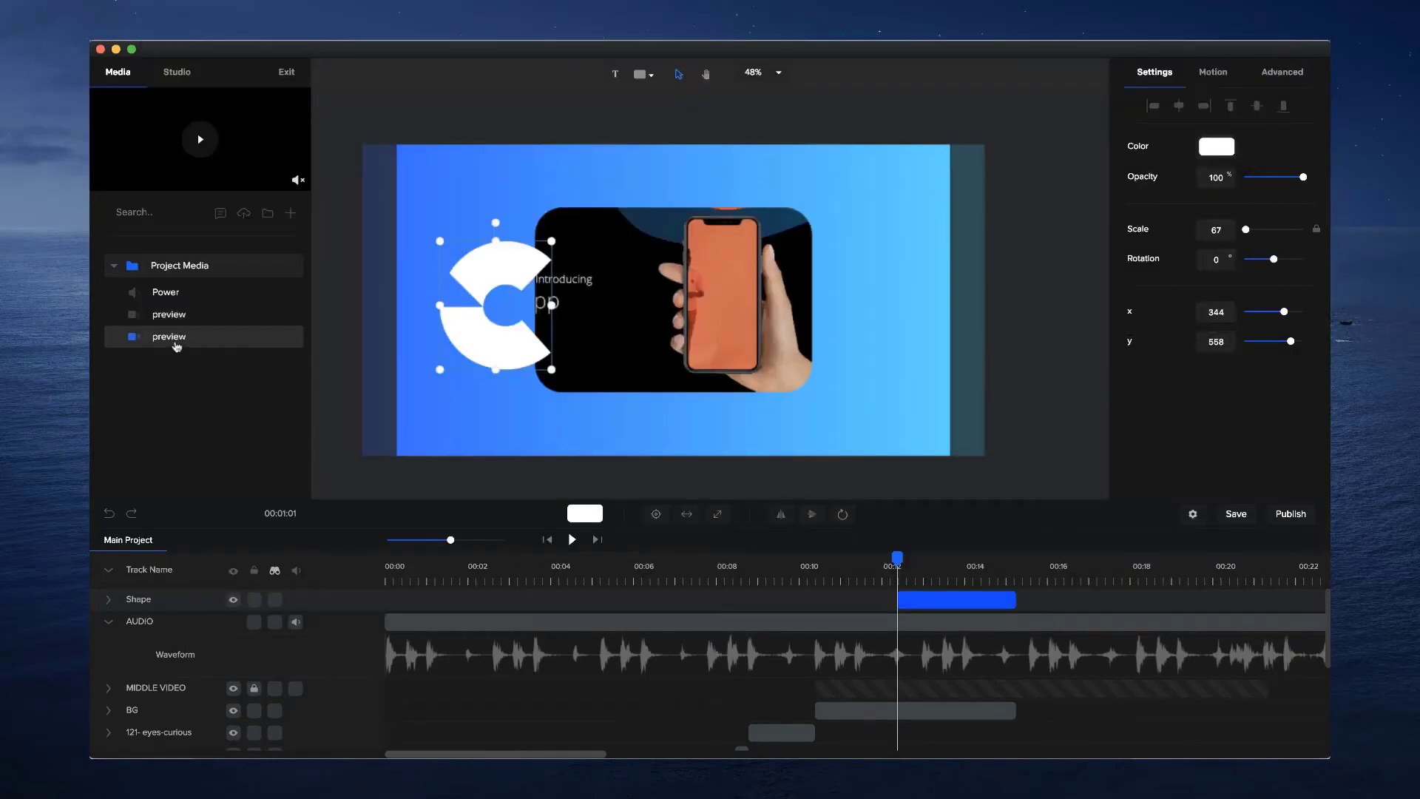
# Place the imported explosion video over the C-shaped logo at scale 52, trimming its clip to end with the Shape clip
pyautogui.moveTo(158, 339); pyautogui.dragTo(504, 329)
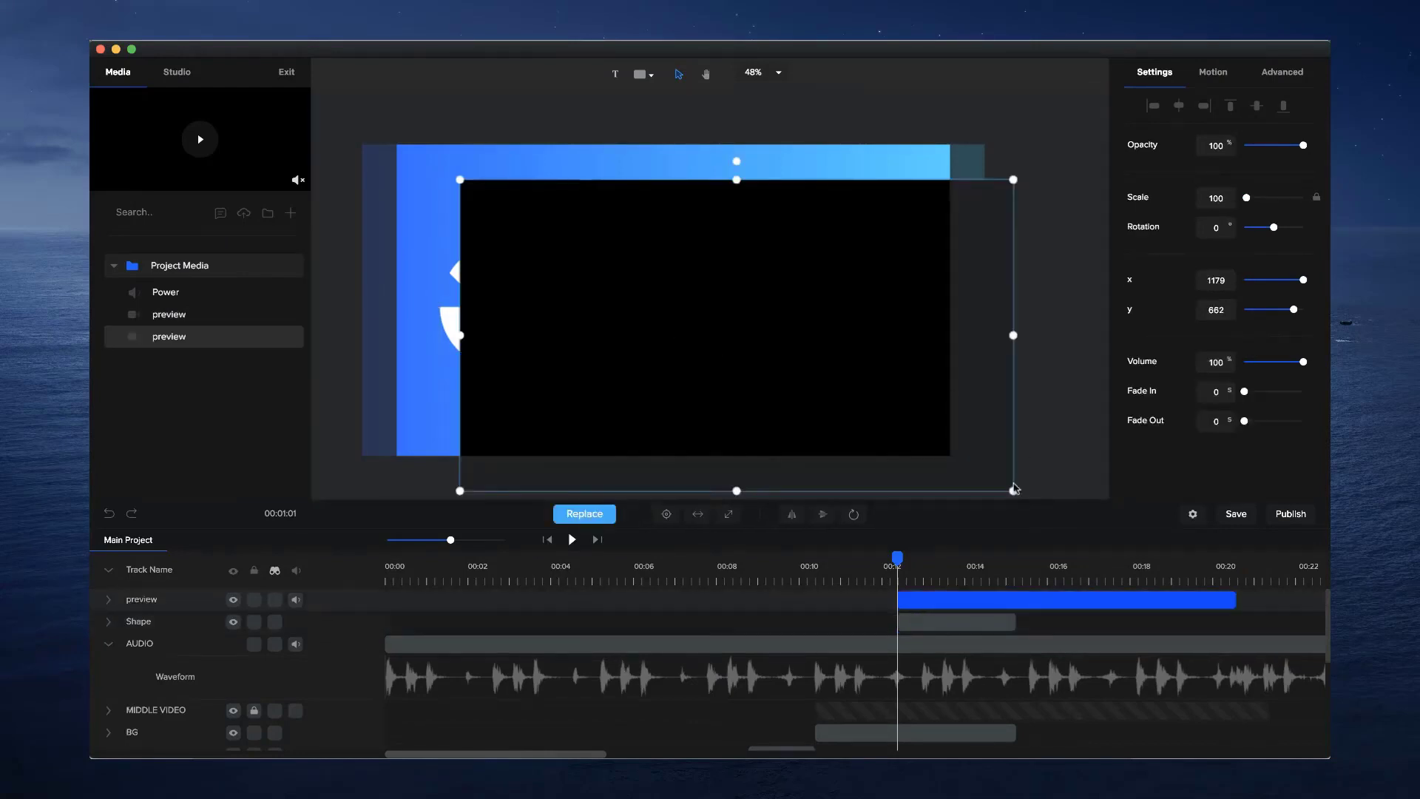
pyautogui.moveTo(1014, 491); pyautogui.dragTo(581, 376)
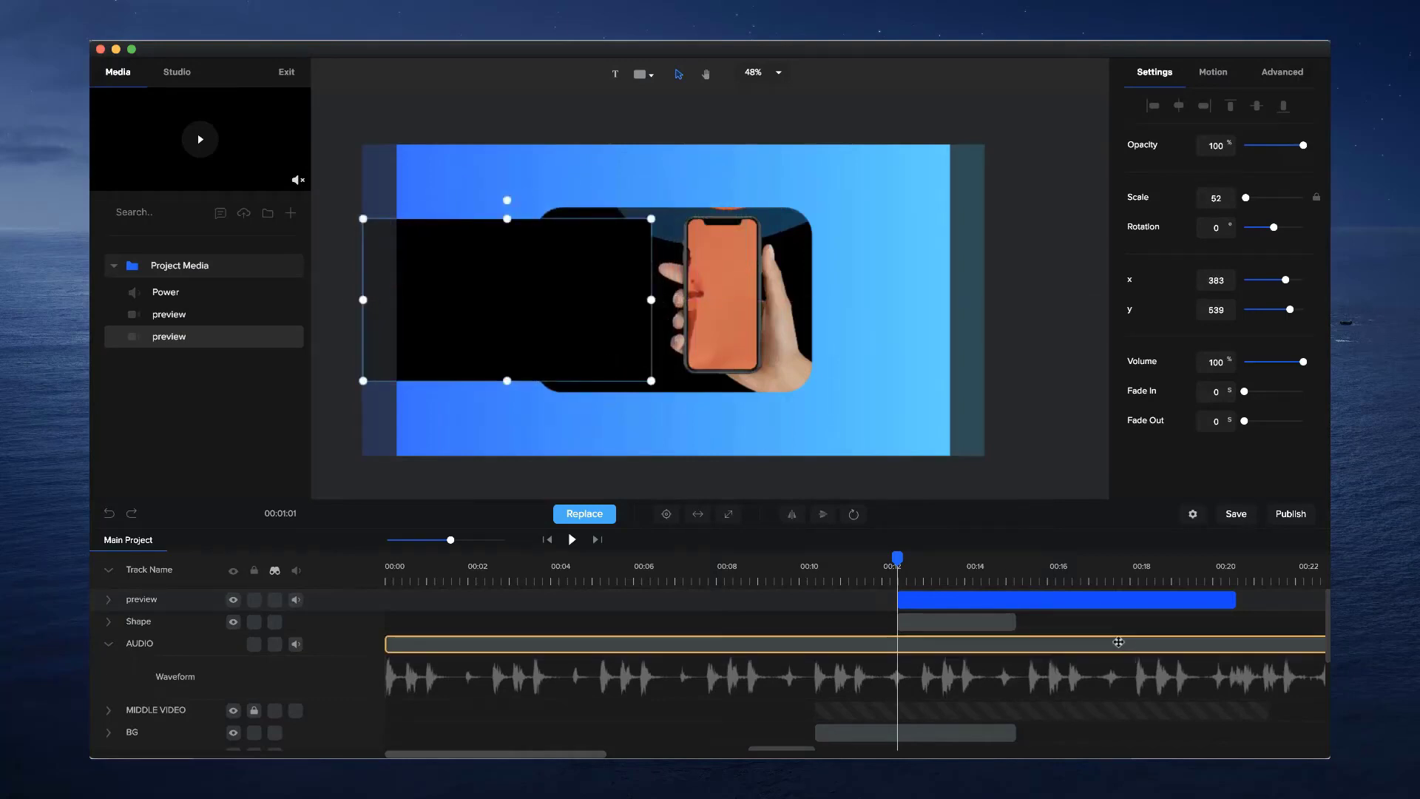
pyautogui.moveTo(1223, 593); pyautogui.dragTo(1015, 600)
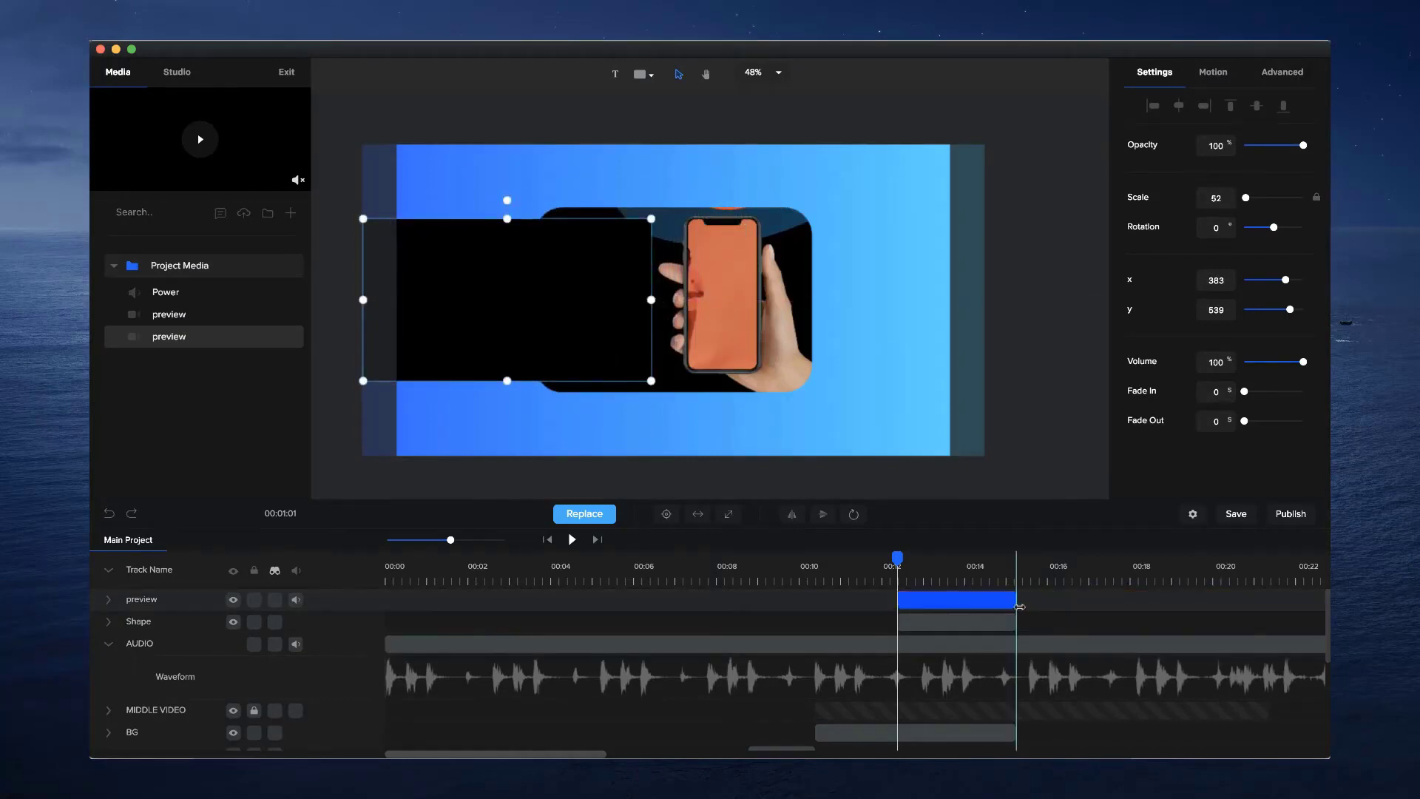
# Mask the explosion video with the C-shaped logo shape and lock its mask track
pyautogui.rightClick(954, 602)
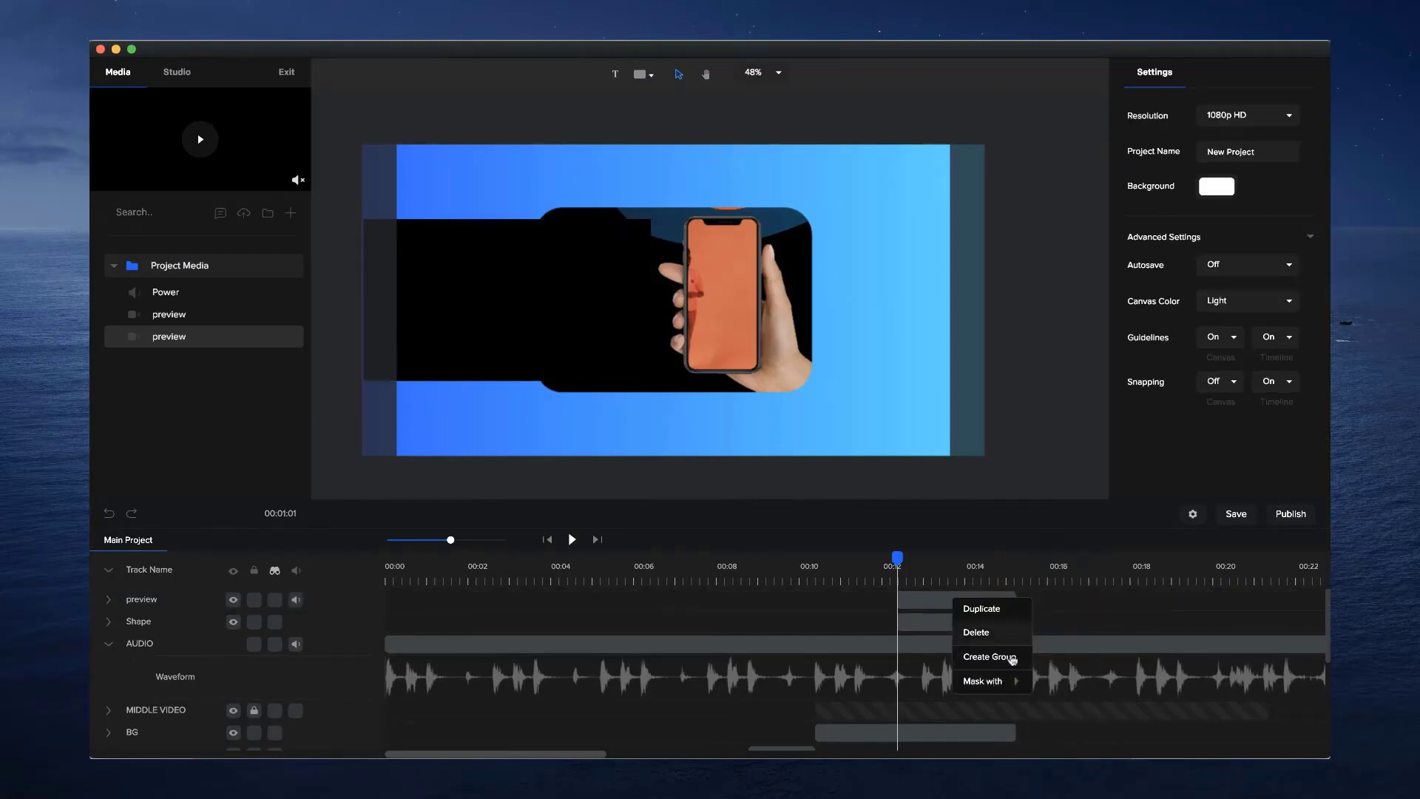
pyautogui.moveTo(1010, 680)
pyautogui.click(1059, 562)
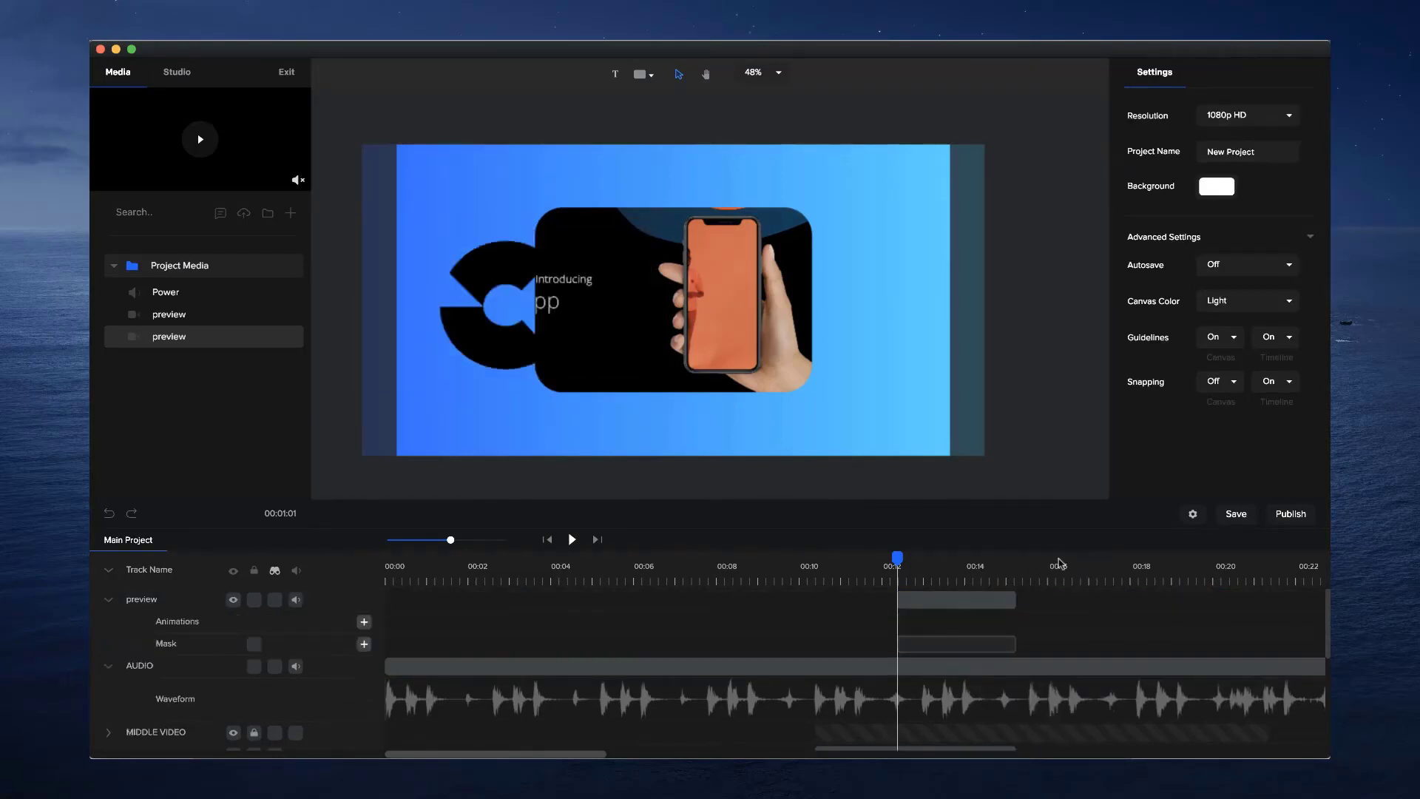
pyautogui.moveTo(898, 557); pyautogui.dragTo(945, 557)
pyautogui.click(511, 353)
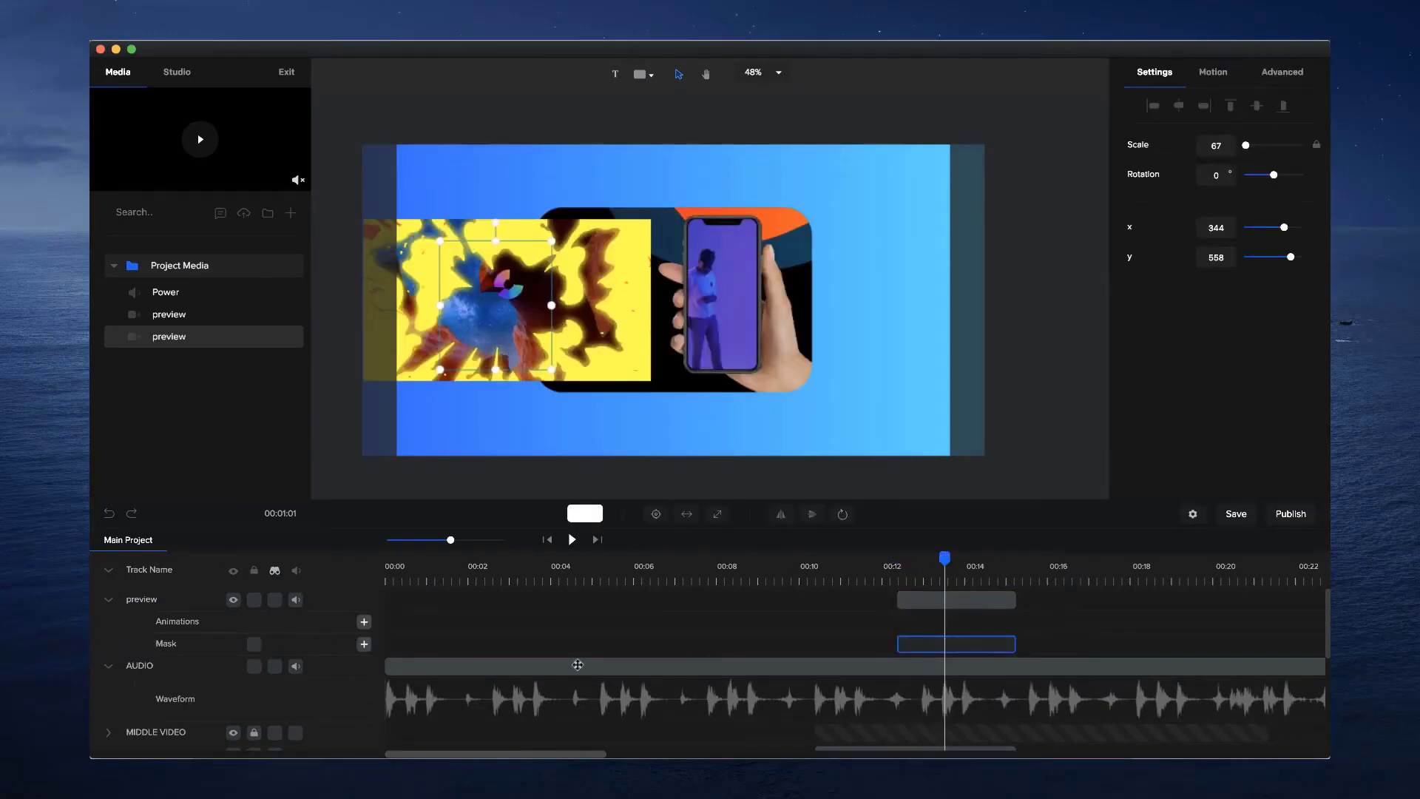
pyautogui.click(254, 644)
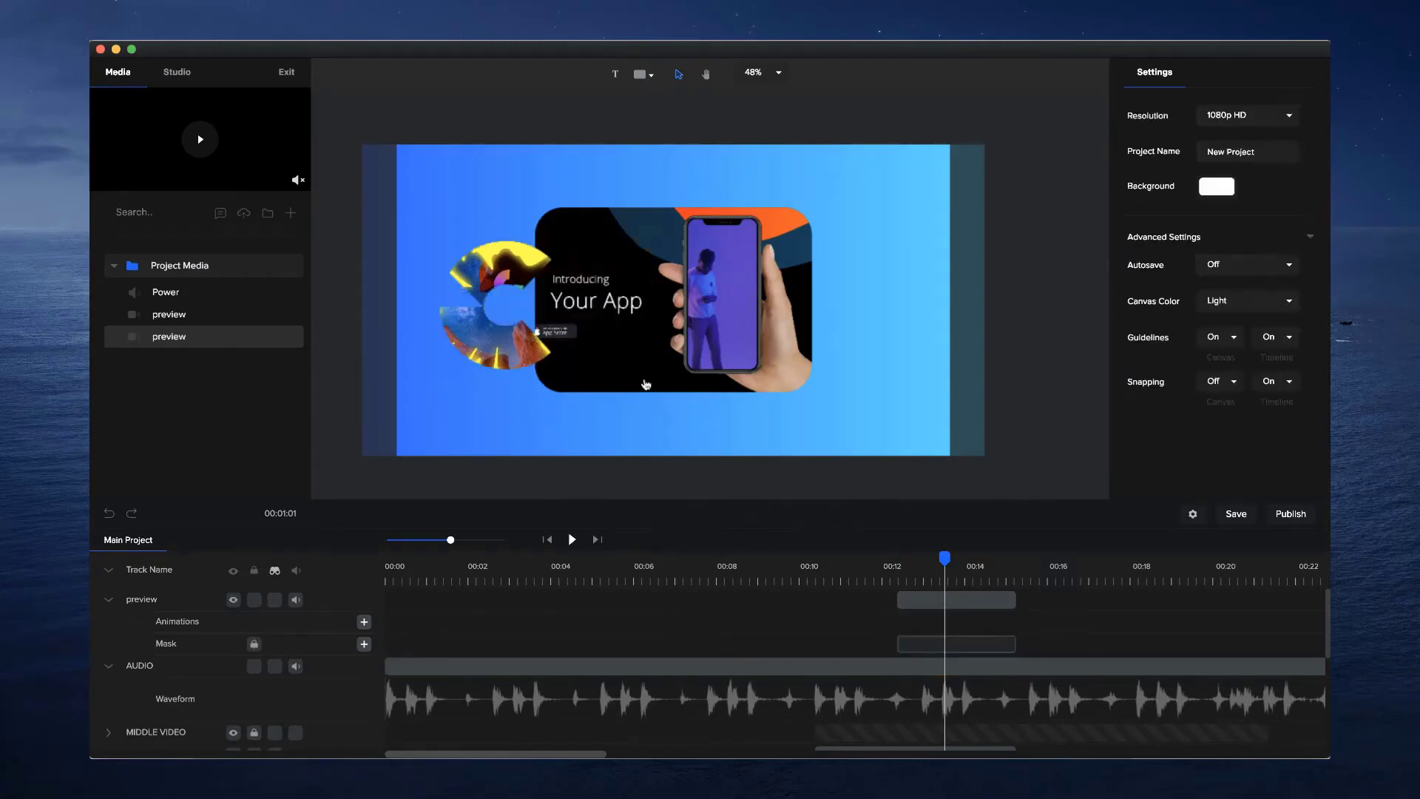
# Shrink the masked explosion video to scale 42 around the C shape, at x 354, y 556
pyautogui.click(606, 380)
pyautogui.moveTo(653, 218); pyautogui.dragTo(612, 238)
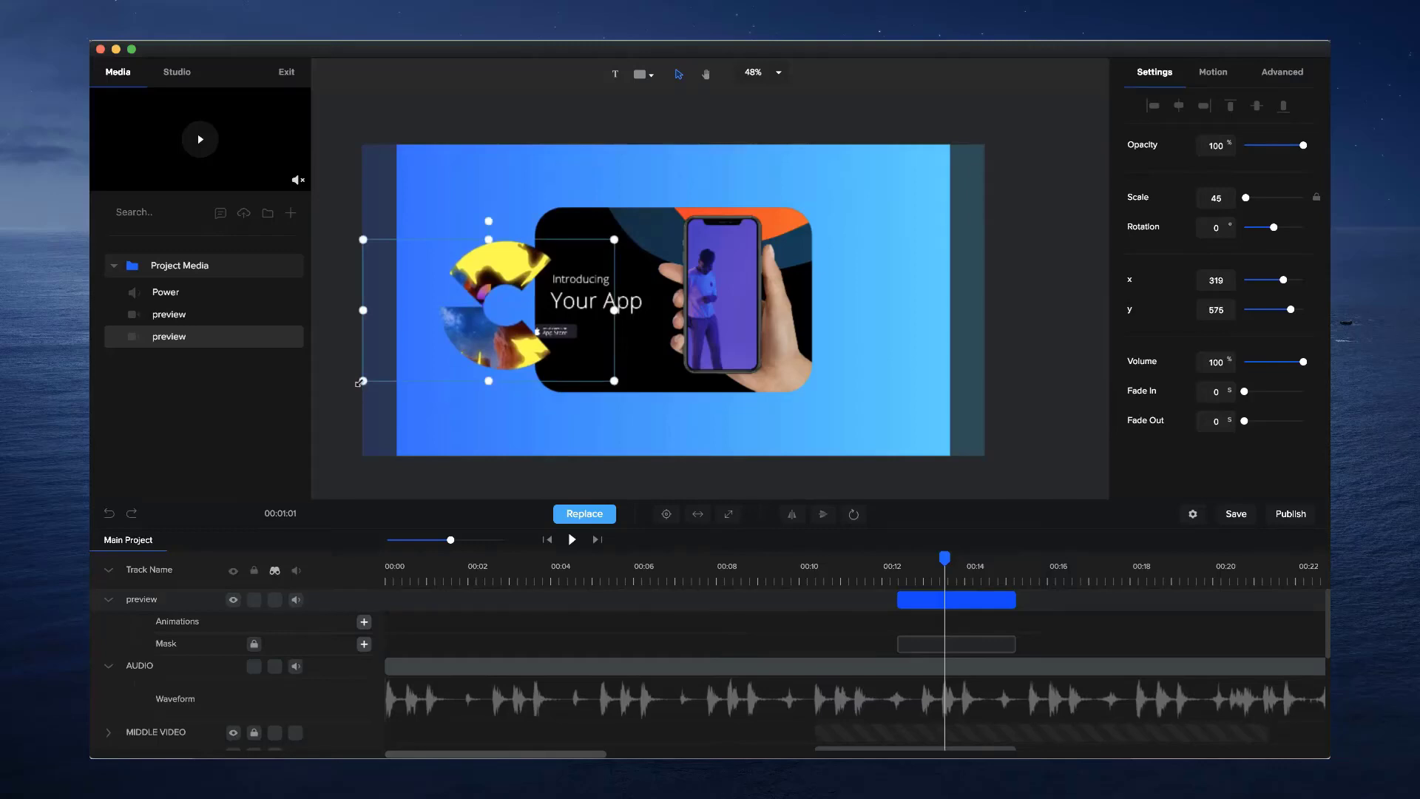
pyautogui.moveTo(362, 382); pyautogui.dragTo(383, 370)
# Play back the masked logo's appearance beside the phone video, including the run-in from the eyes emoji, and scrub past the clip's end
pyautogui.click(860, 566)
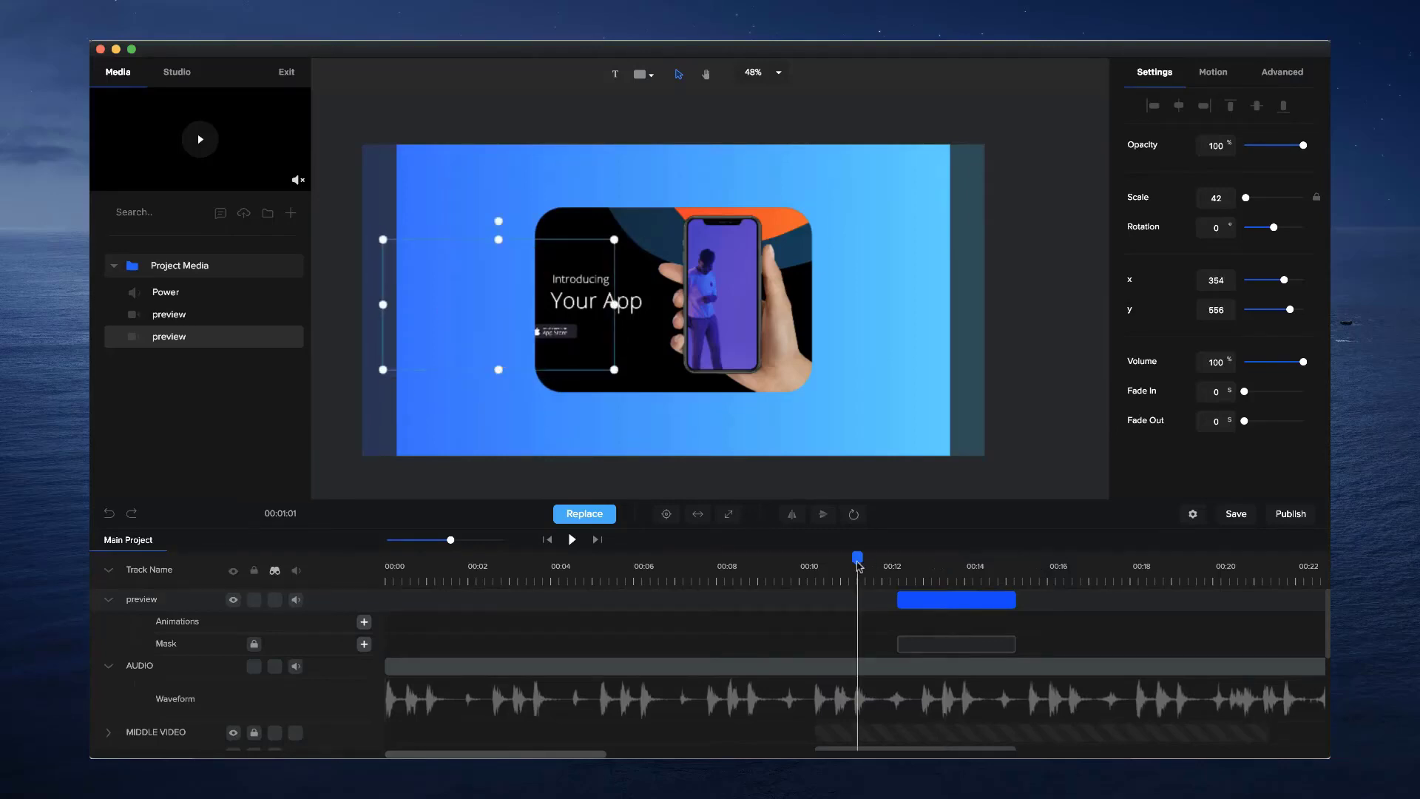
pyautogui.click(572, 540)
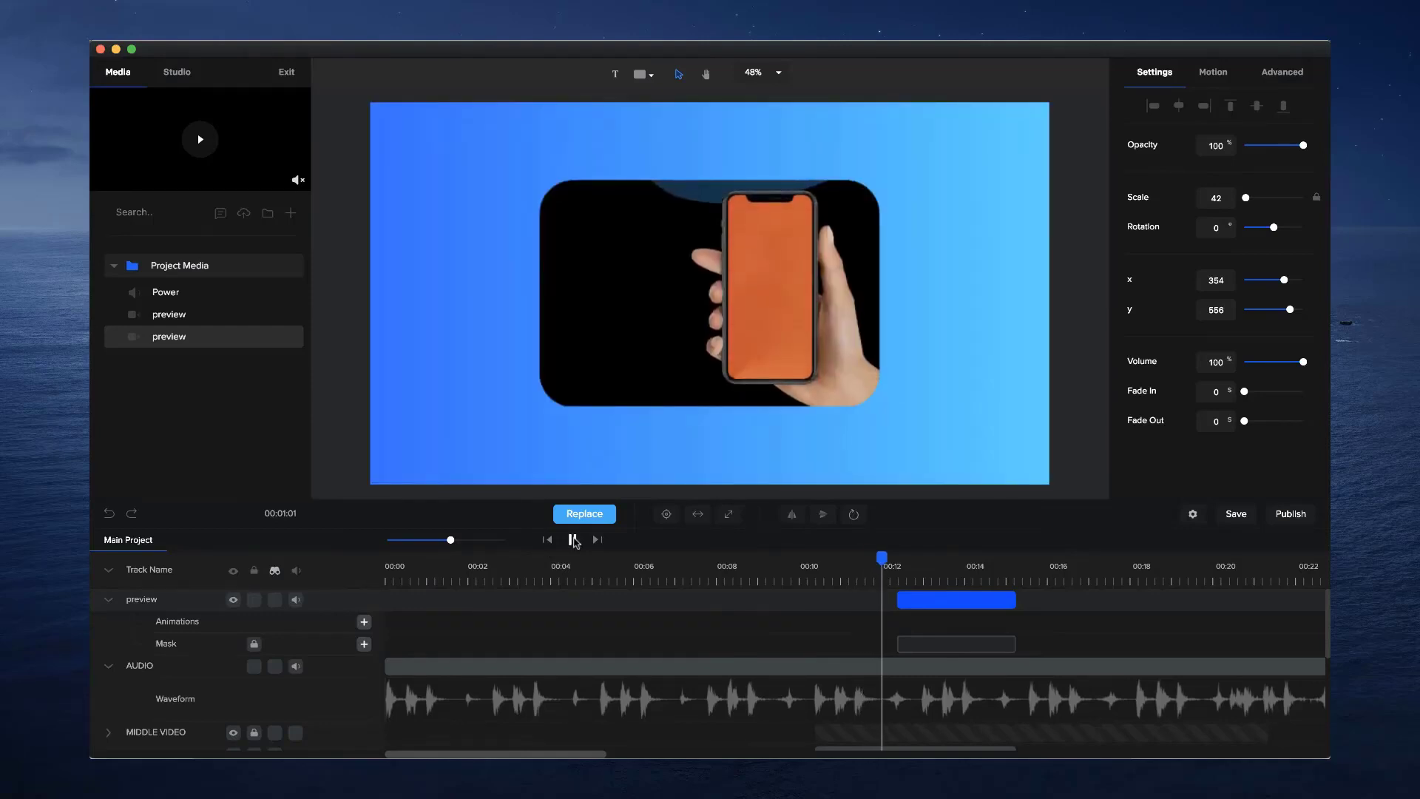
pyautogui.click(571, 539)
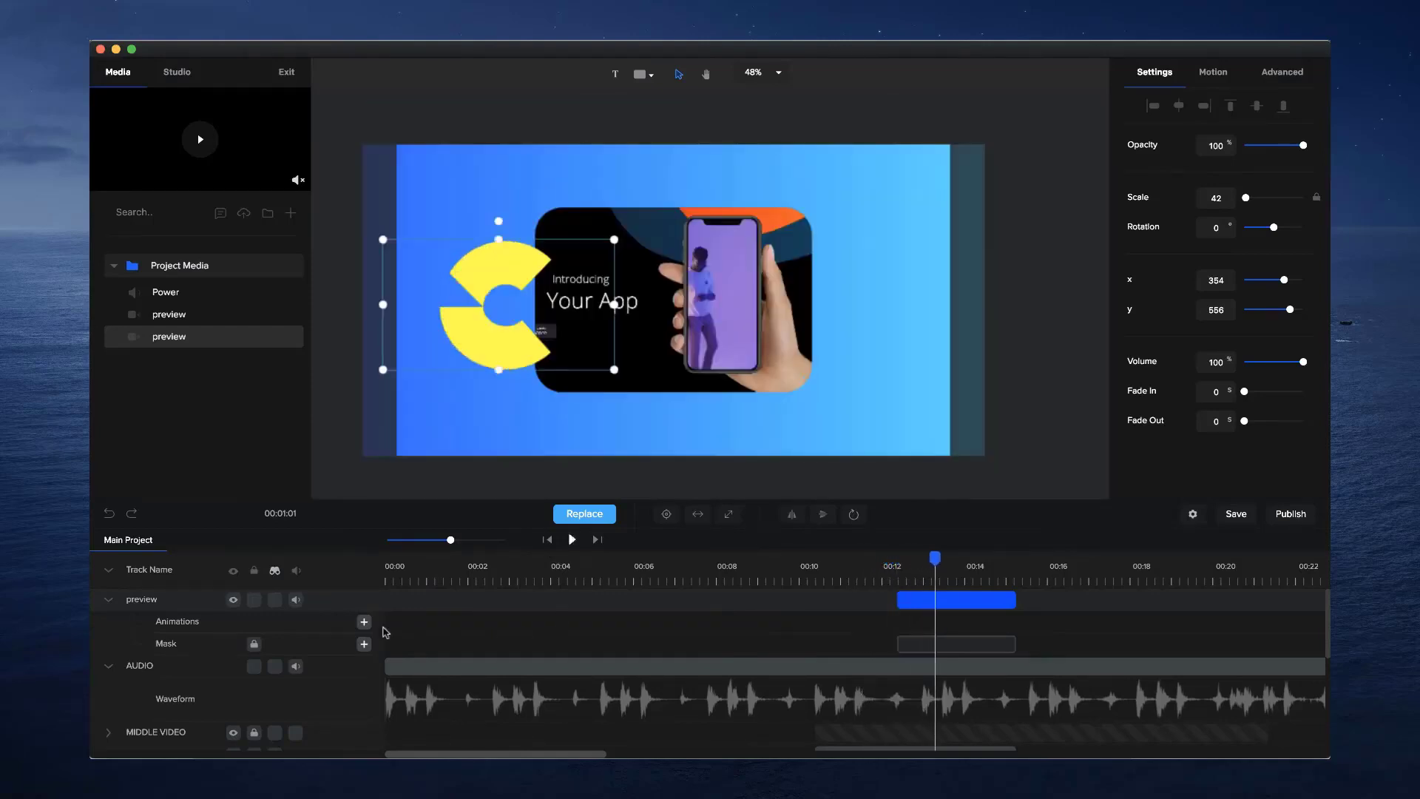
pyautogui.click(799, 566)
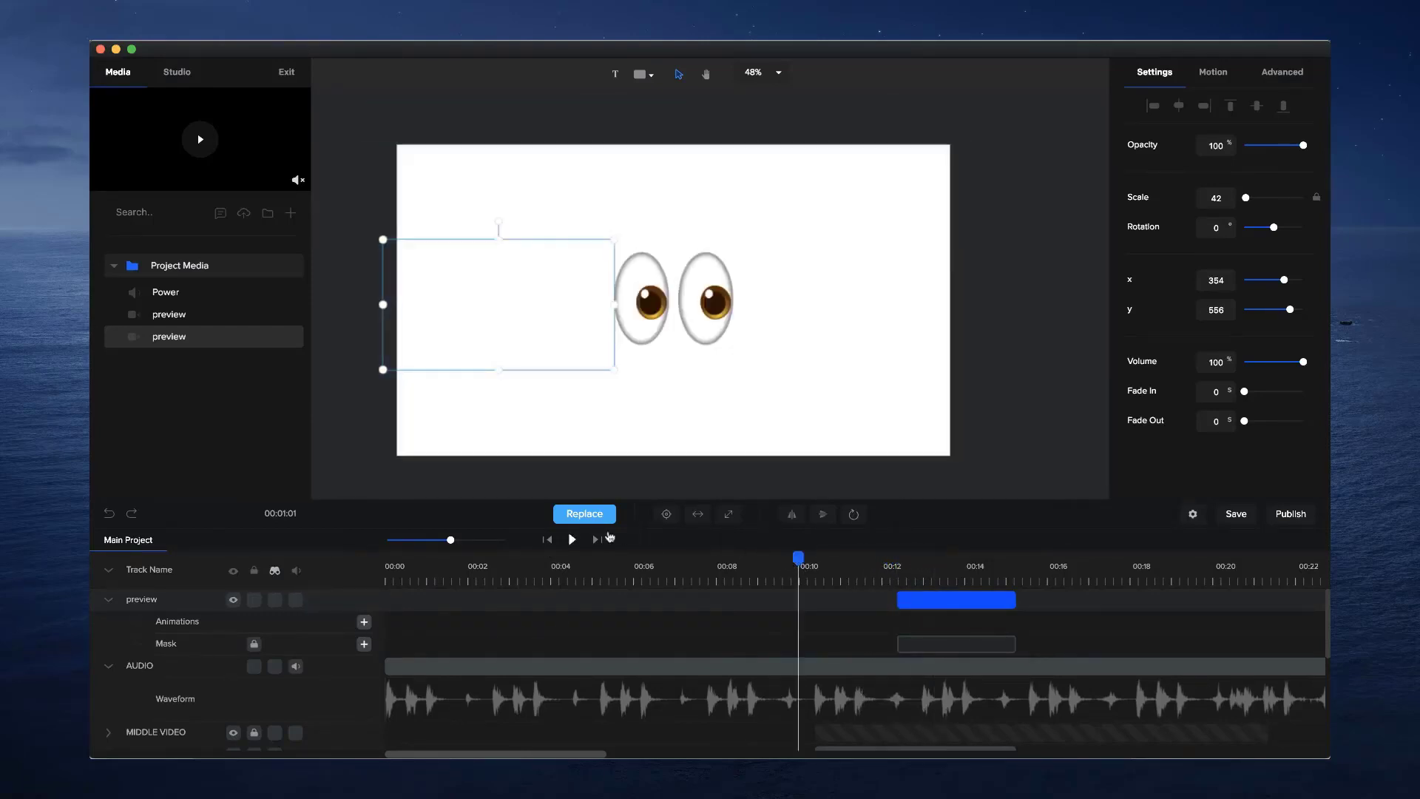
pyautogui.click(575, 539)
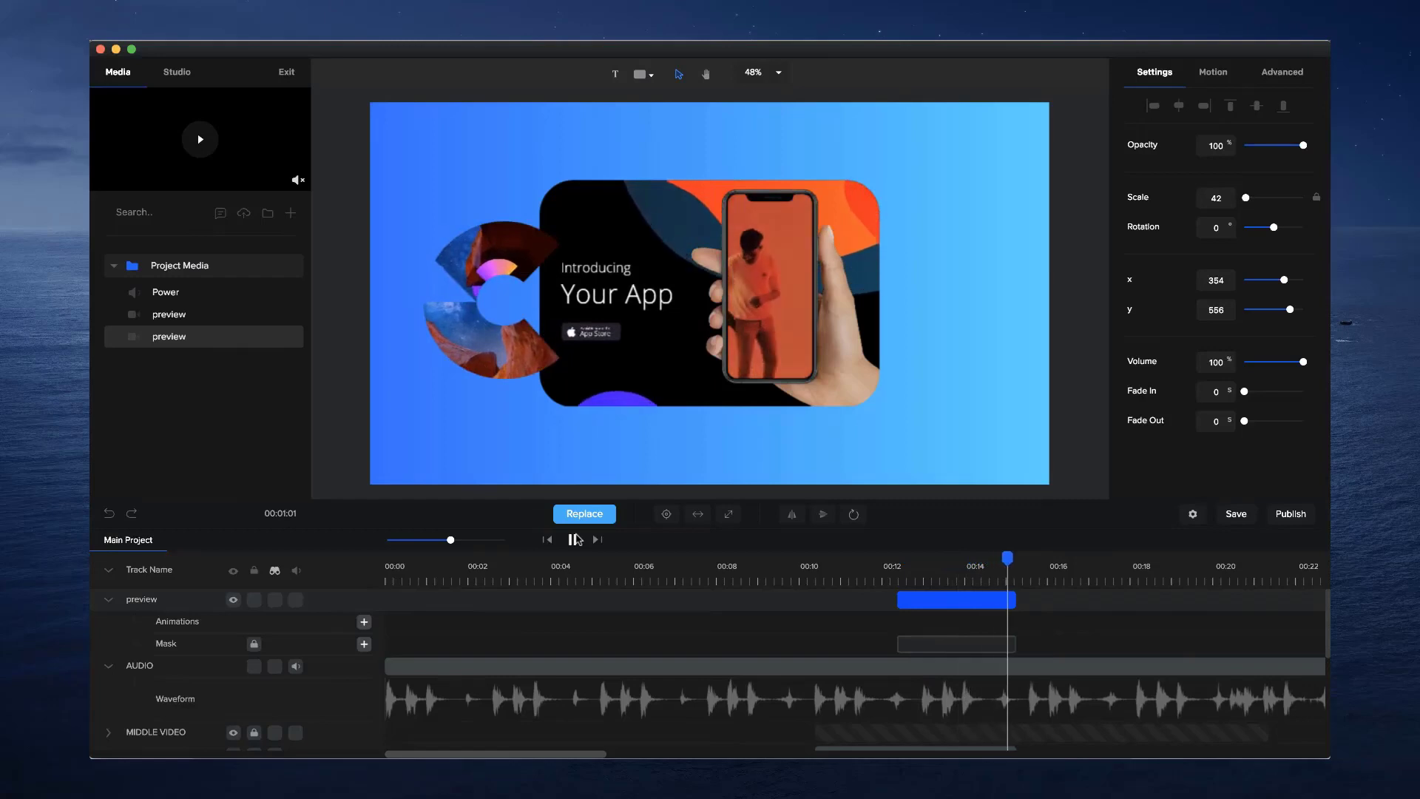
pyautogui.click(901, 649)
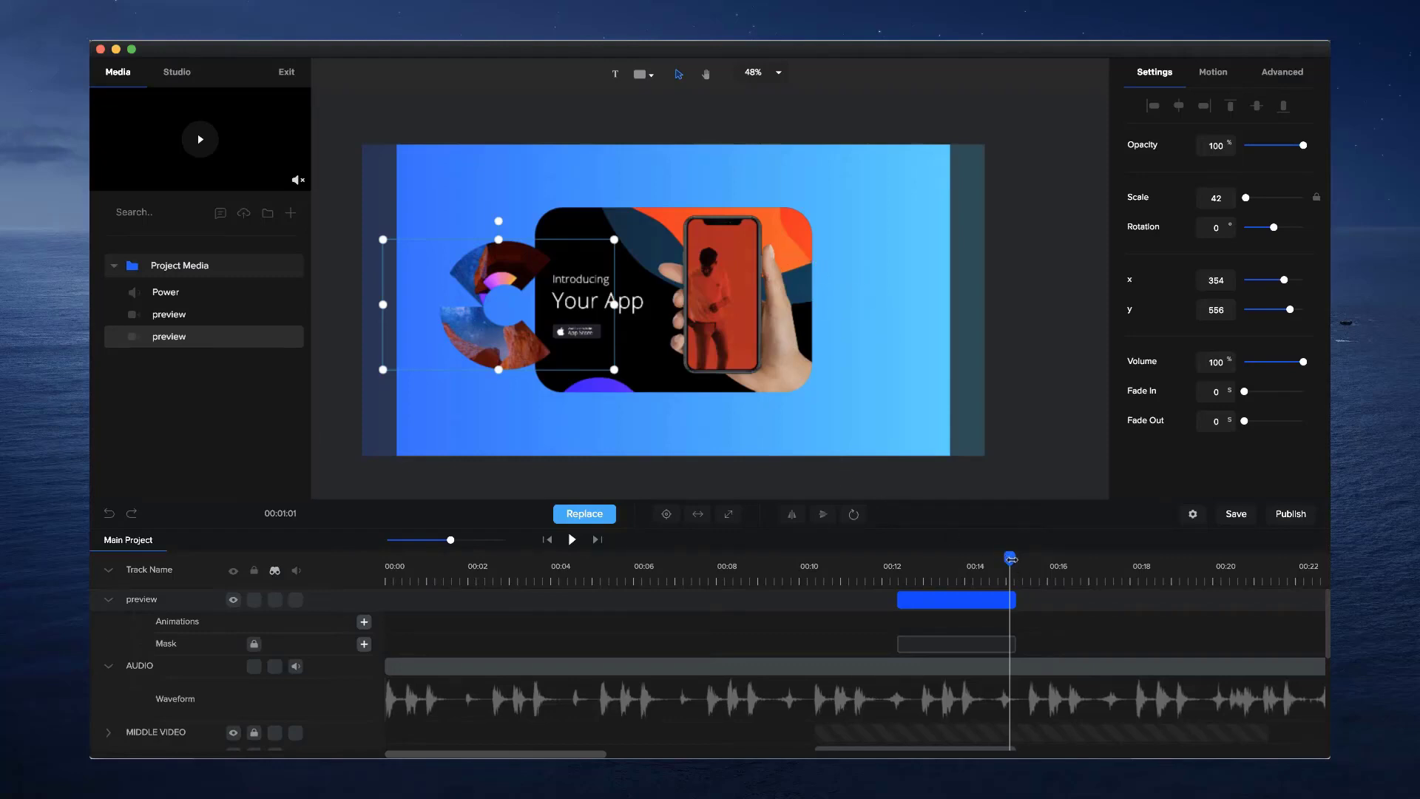
pyautogui.moveTo(1013, 559); pyautogui.dragTo(1039, 556)
# Check the reference video preview.mp4 at about 00:20 for the scene that follows
pyautogui.click(842, 776)
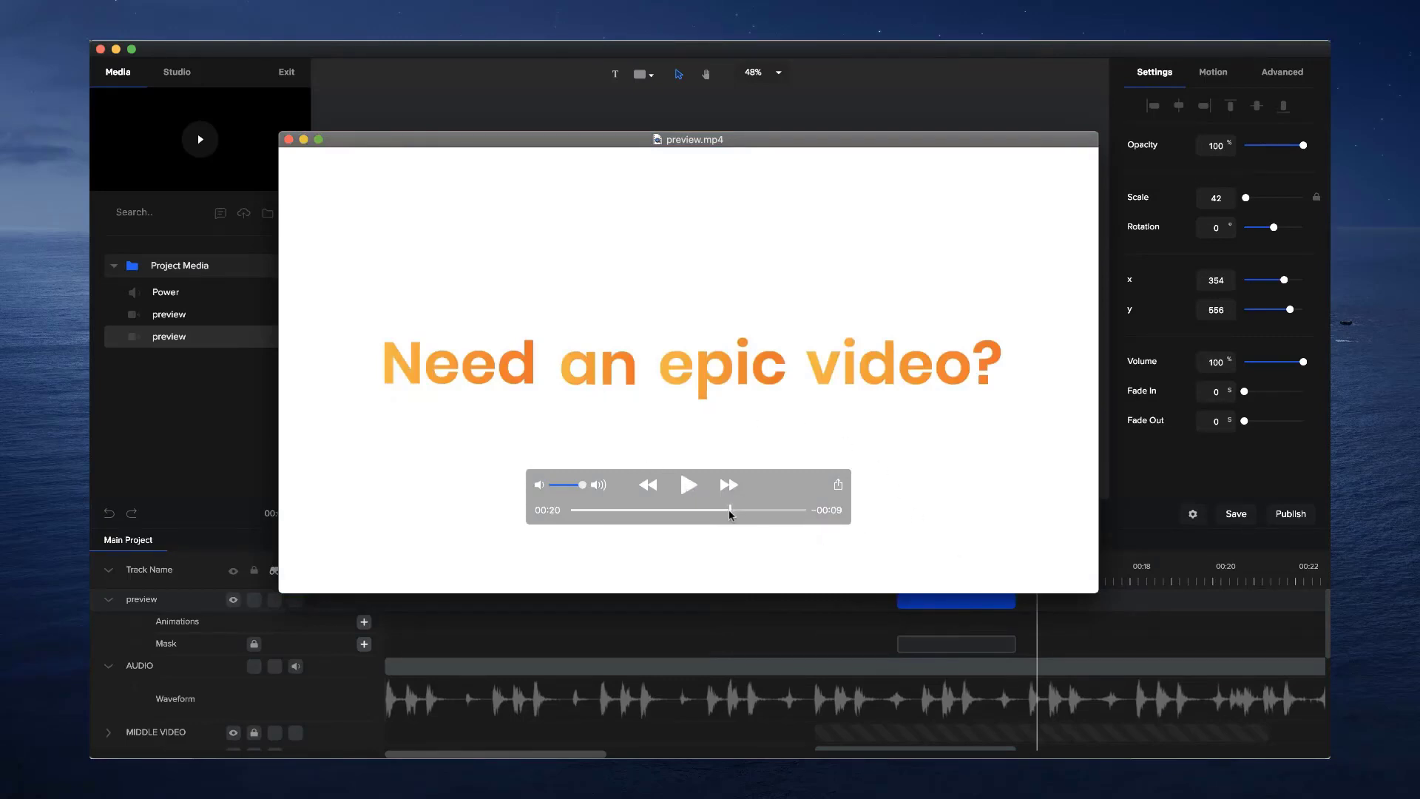
pyautogui.moveTo(730, 515)
pyautogui.mouseDown()
pyautogui.moveTo(708, 516)
pyautogui.moveTo(730, 516)
pyautogui.mouseUp()
pyautogui.click(1115, 620)
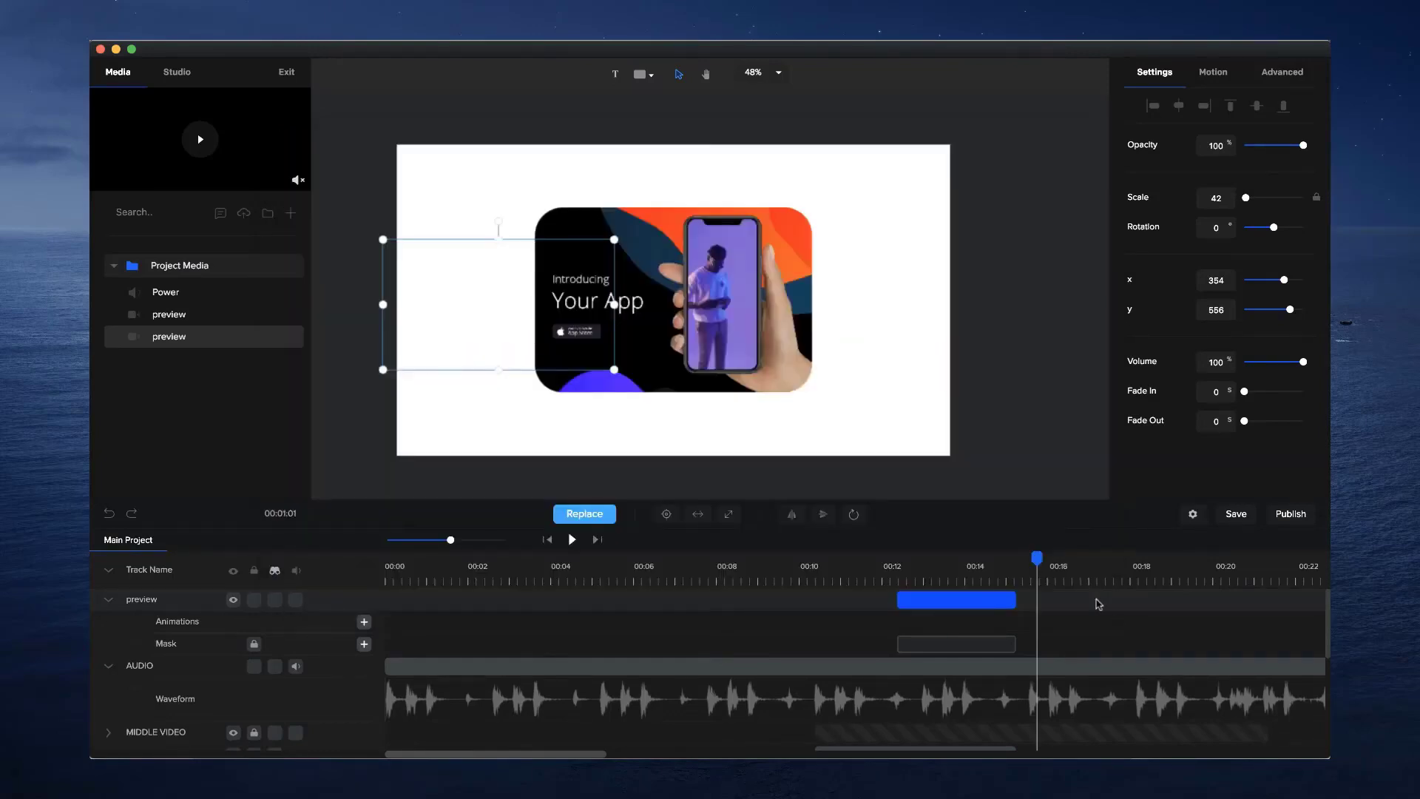
# Play the audio from just after the masked logo clip ends and return the playhead to that point
pyautogui.click(1027, 564)
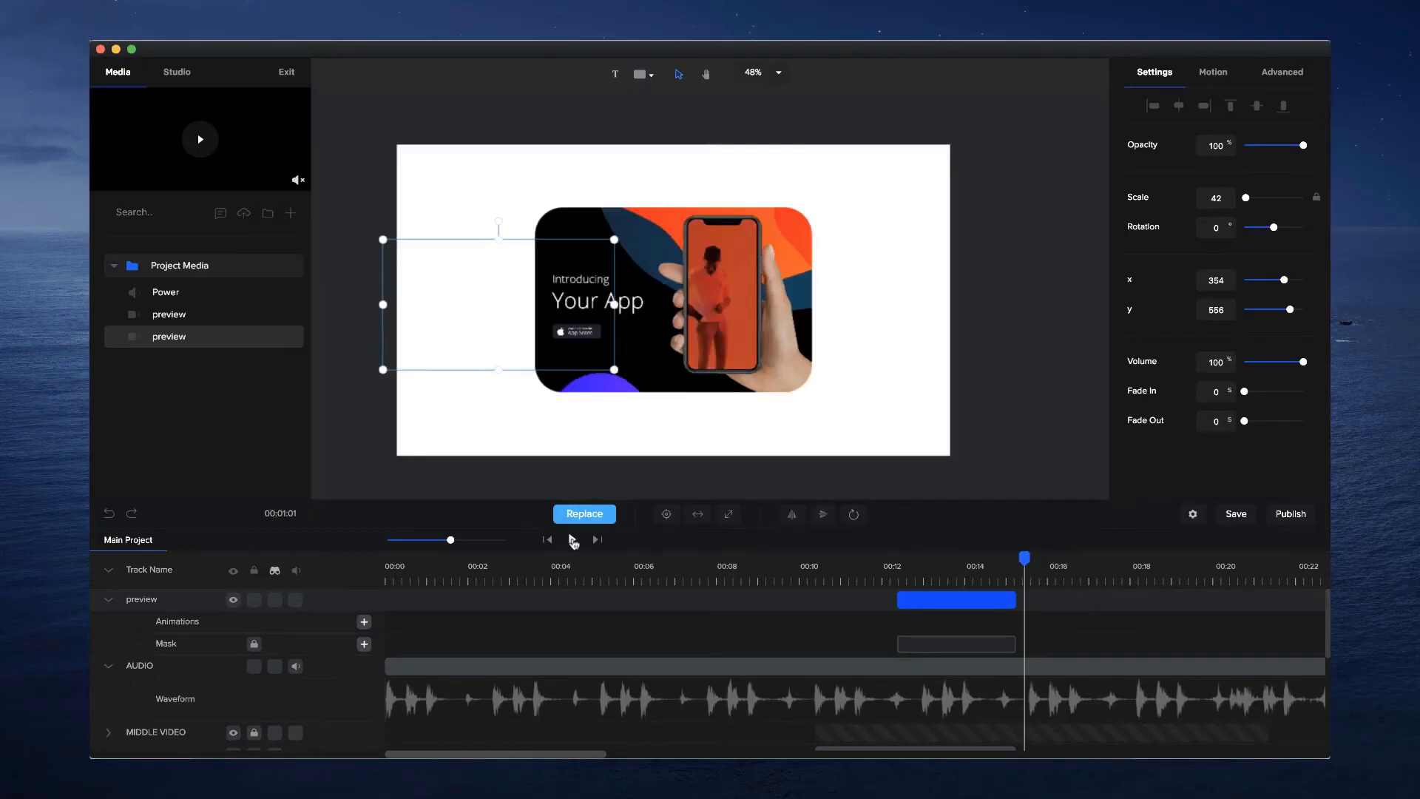
pyautogui.click(572, 540)
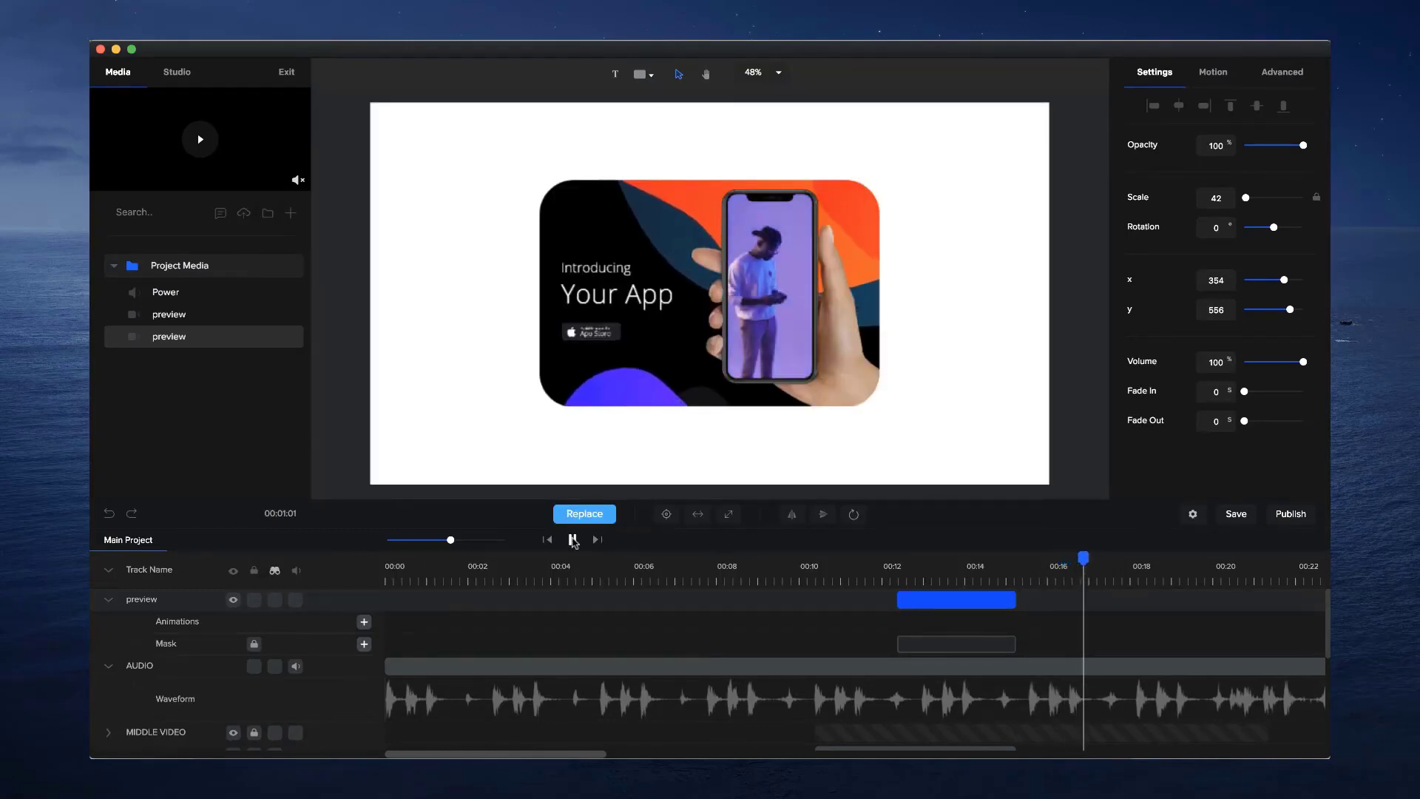
pyautogui.click(572, 540)
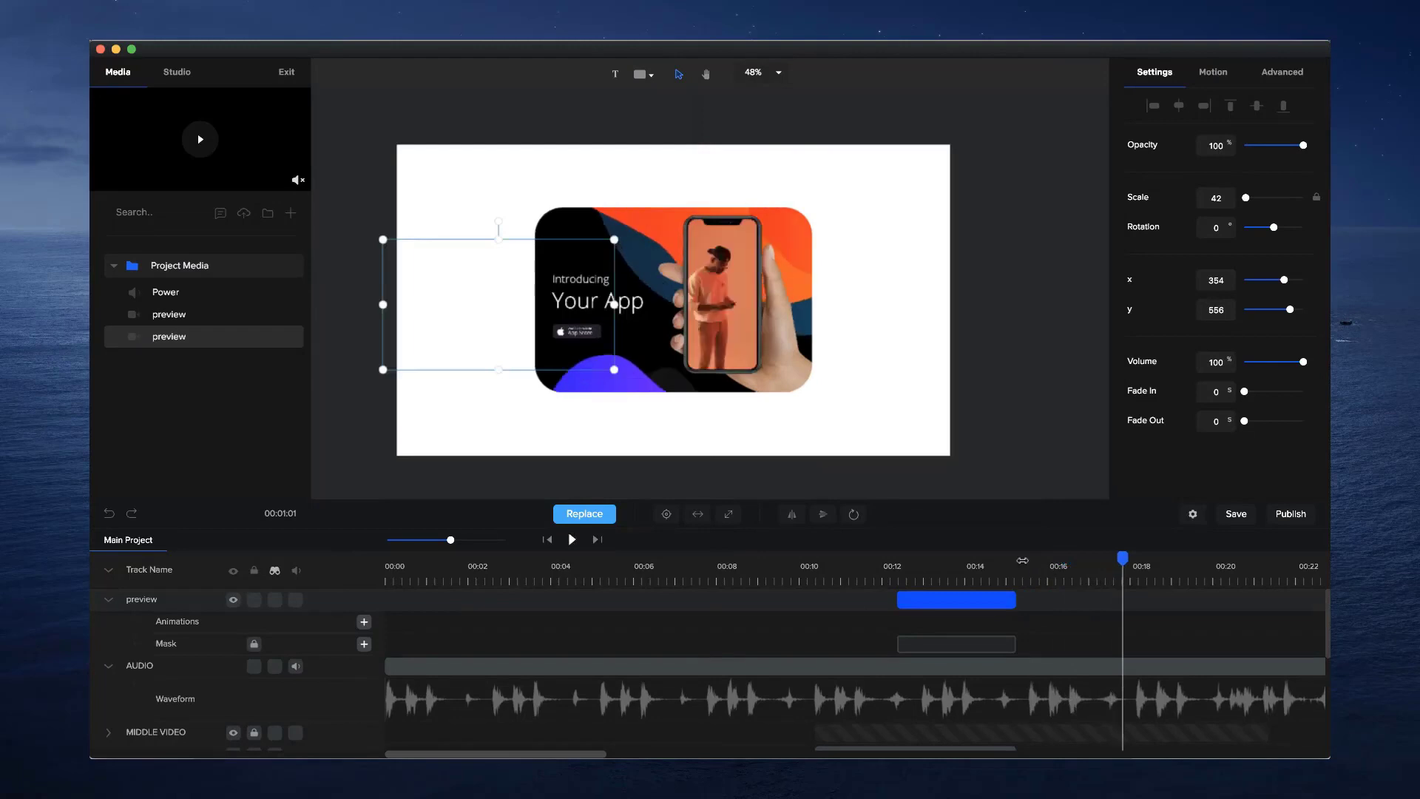
pyautogui.click(1023, 563)
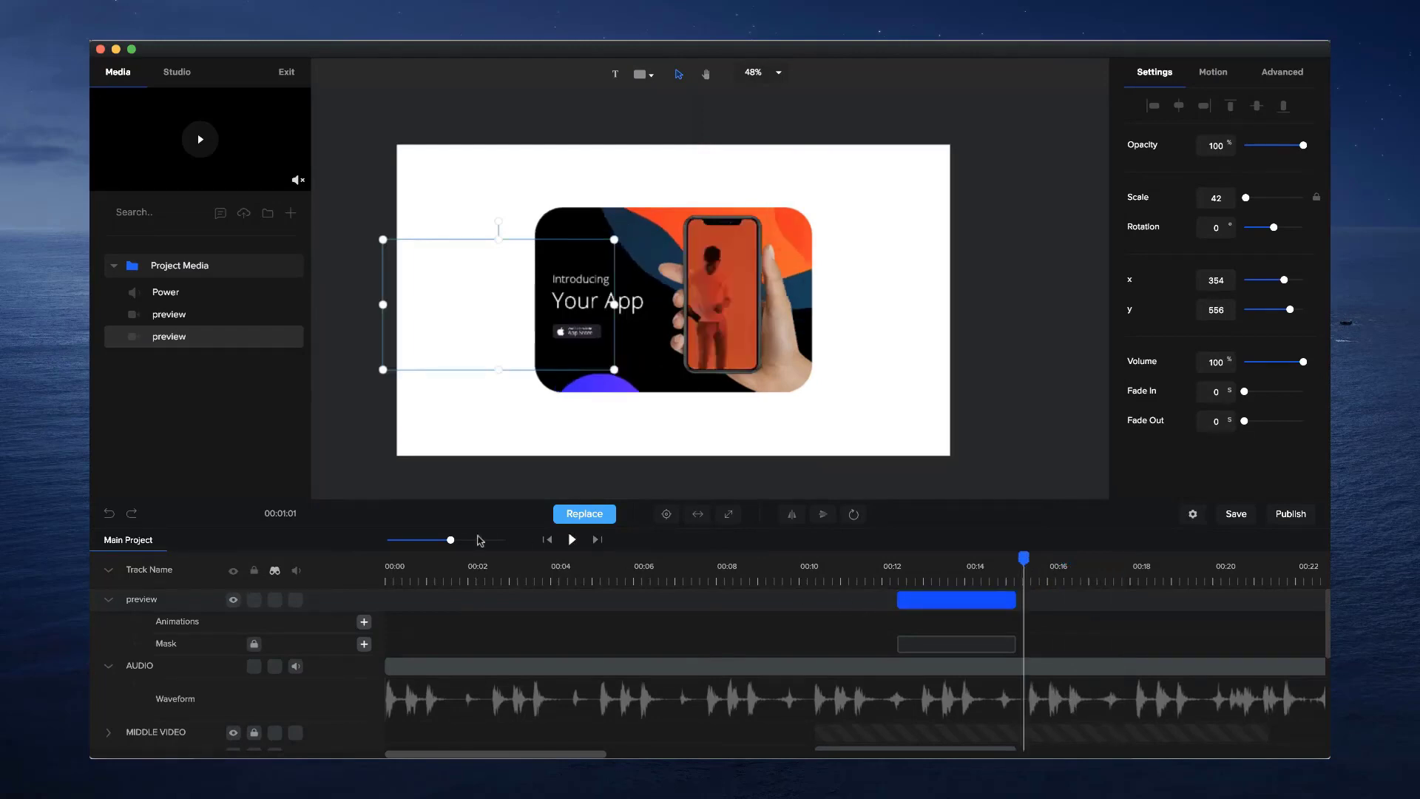
# Unlock and expand the MIDDLE VIDEO track and trim its clip to end near the playhead, just before 00:16
pyautogui.moveTo(450, 540); pyautogui.dragTo(455, 540)
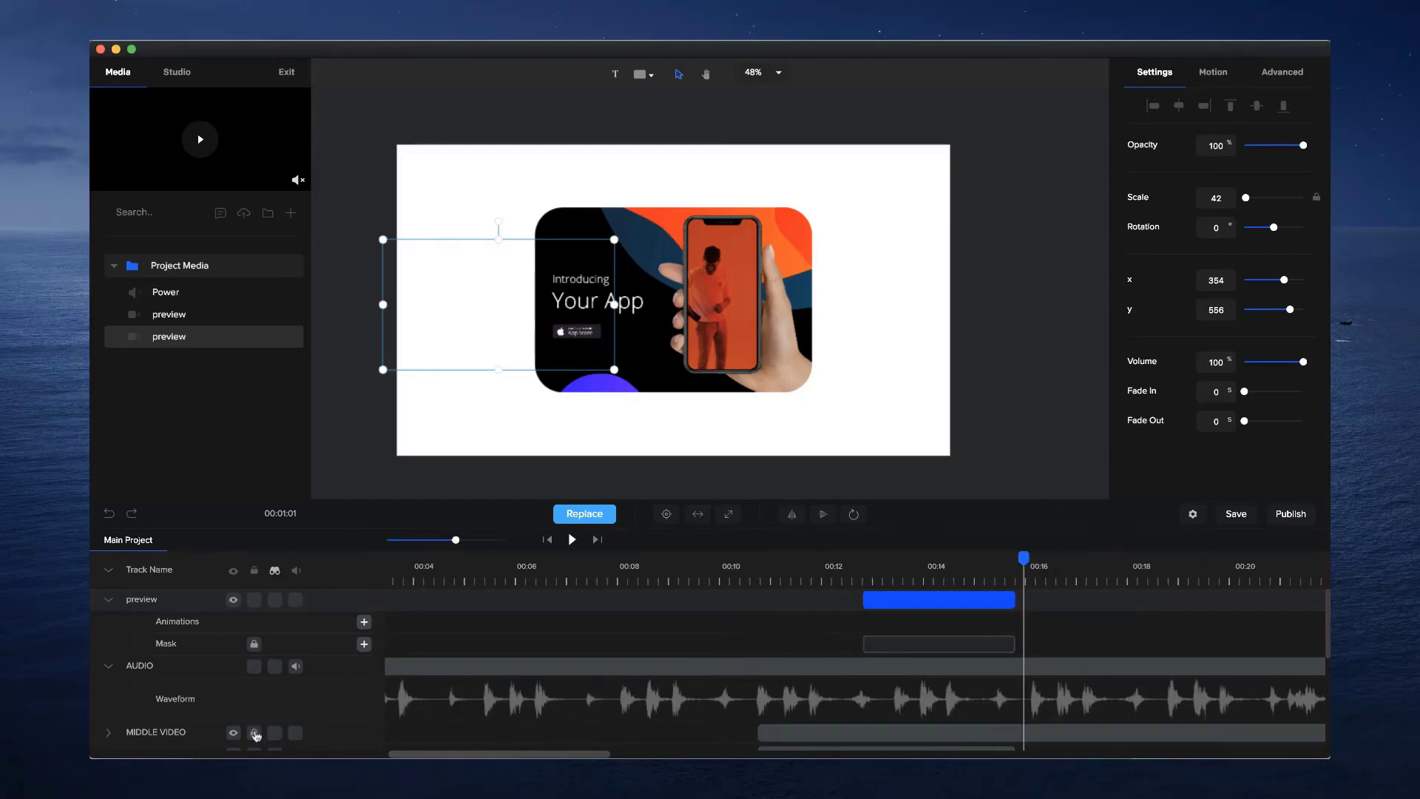
pyautogui.scroll(-1, 257, 736)
pyautogui.click(121, 697)
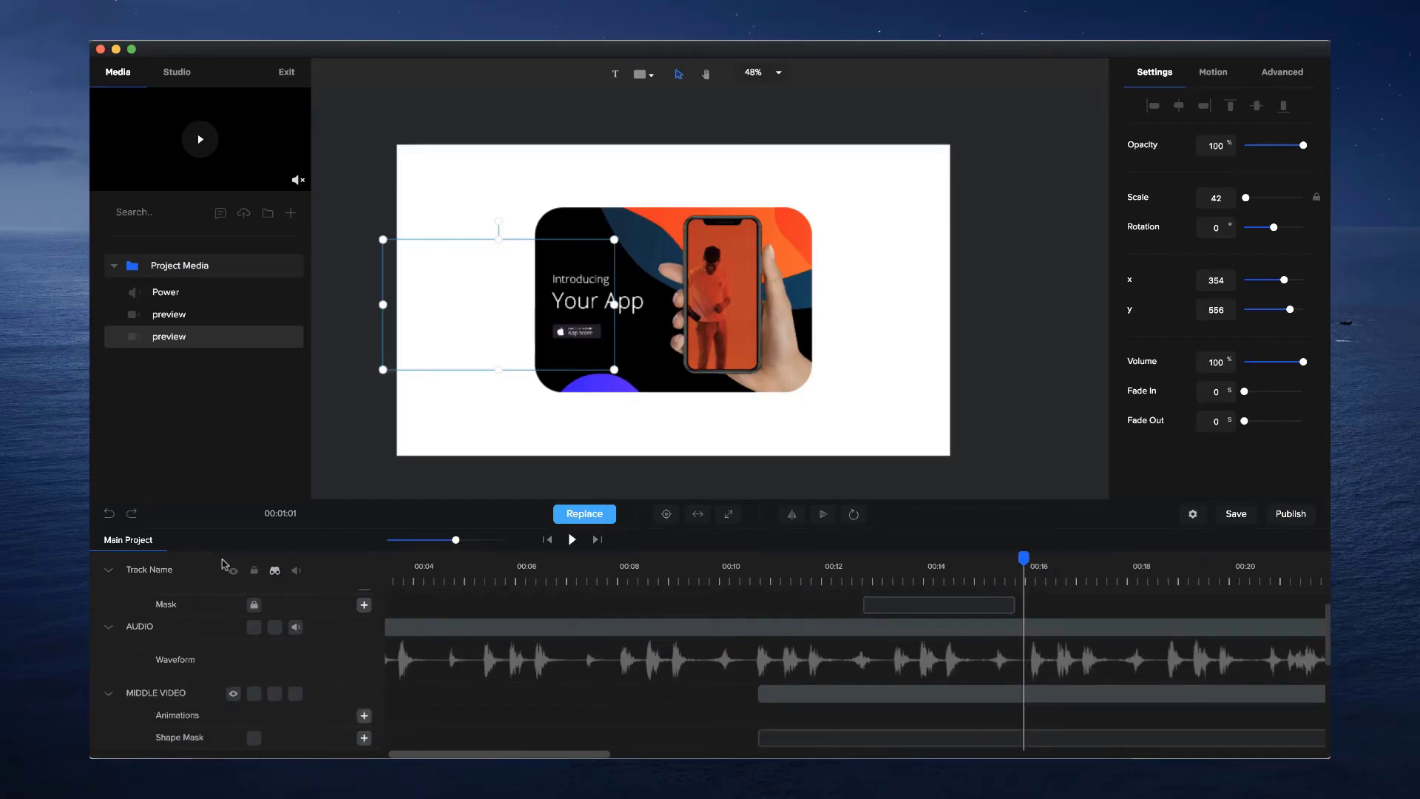
pyautogui.moveTo(453, 540); pyautogui.dragTo(439, 538)
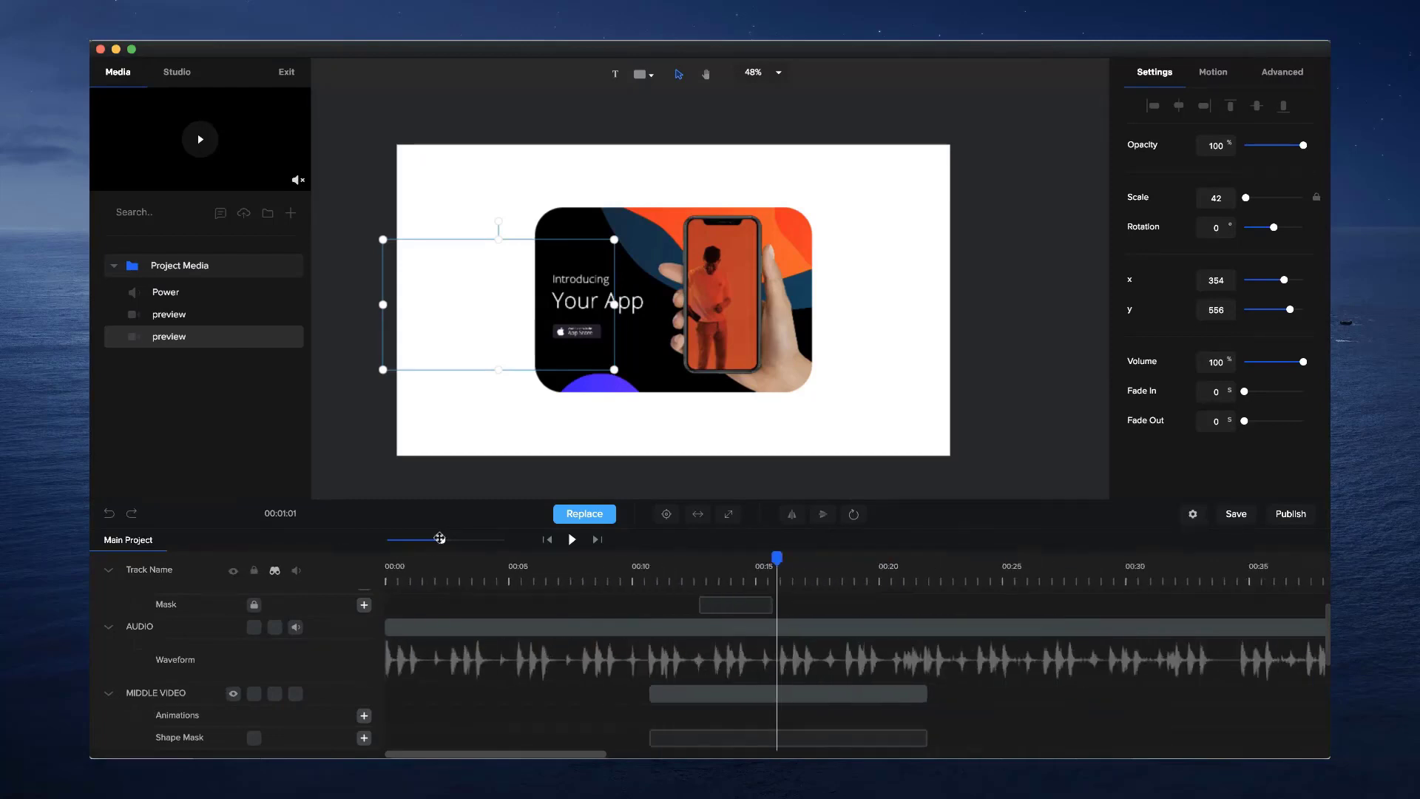
pyautogui.moveTo(926, 693); pyautogui.dragTo(774, 686)
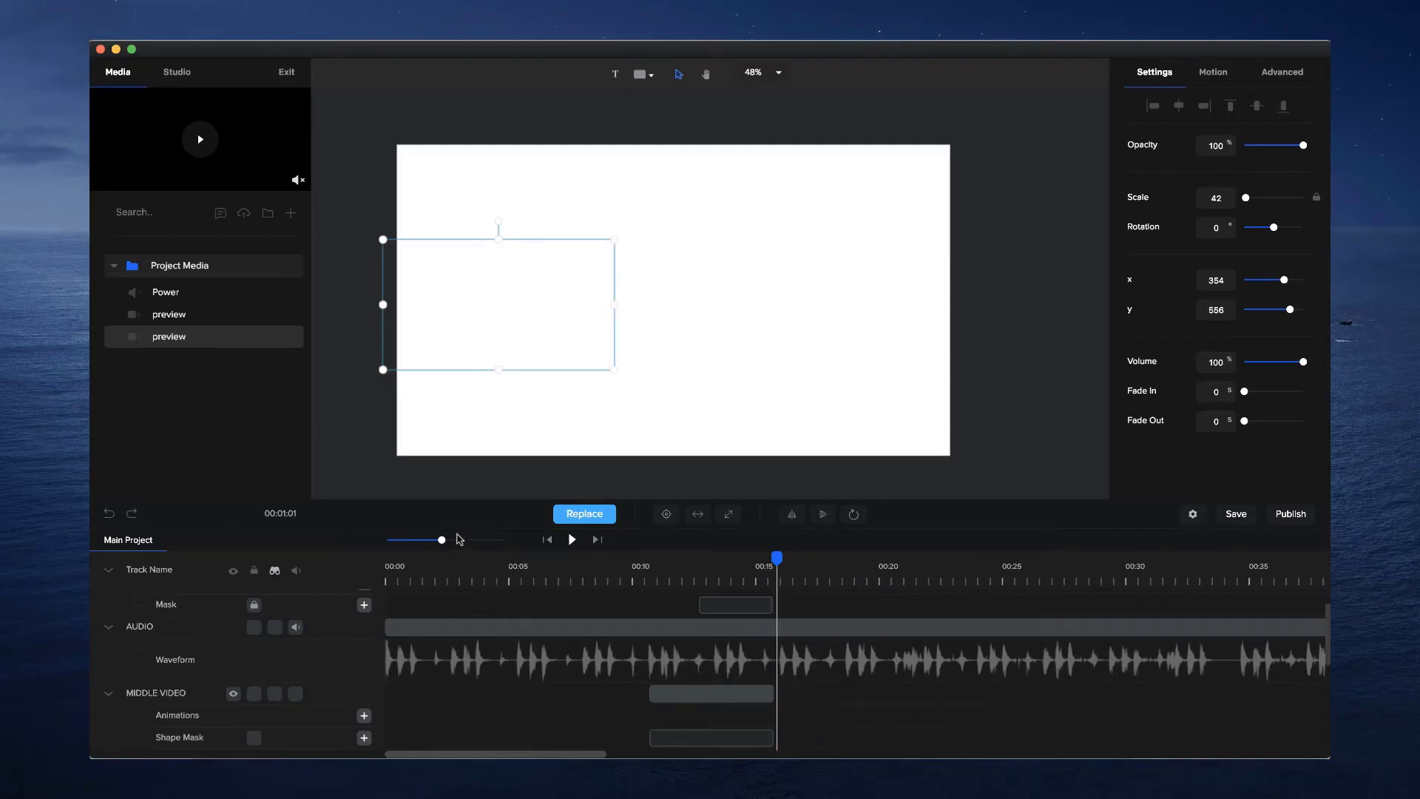
pyautogui.moveTo(443, 538); pyautogui.dragTo(481, 540)
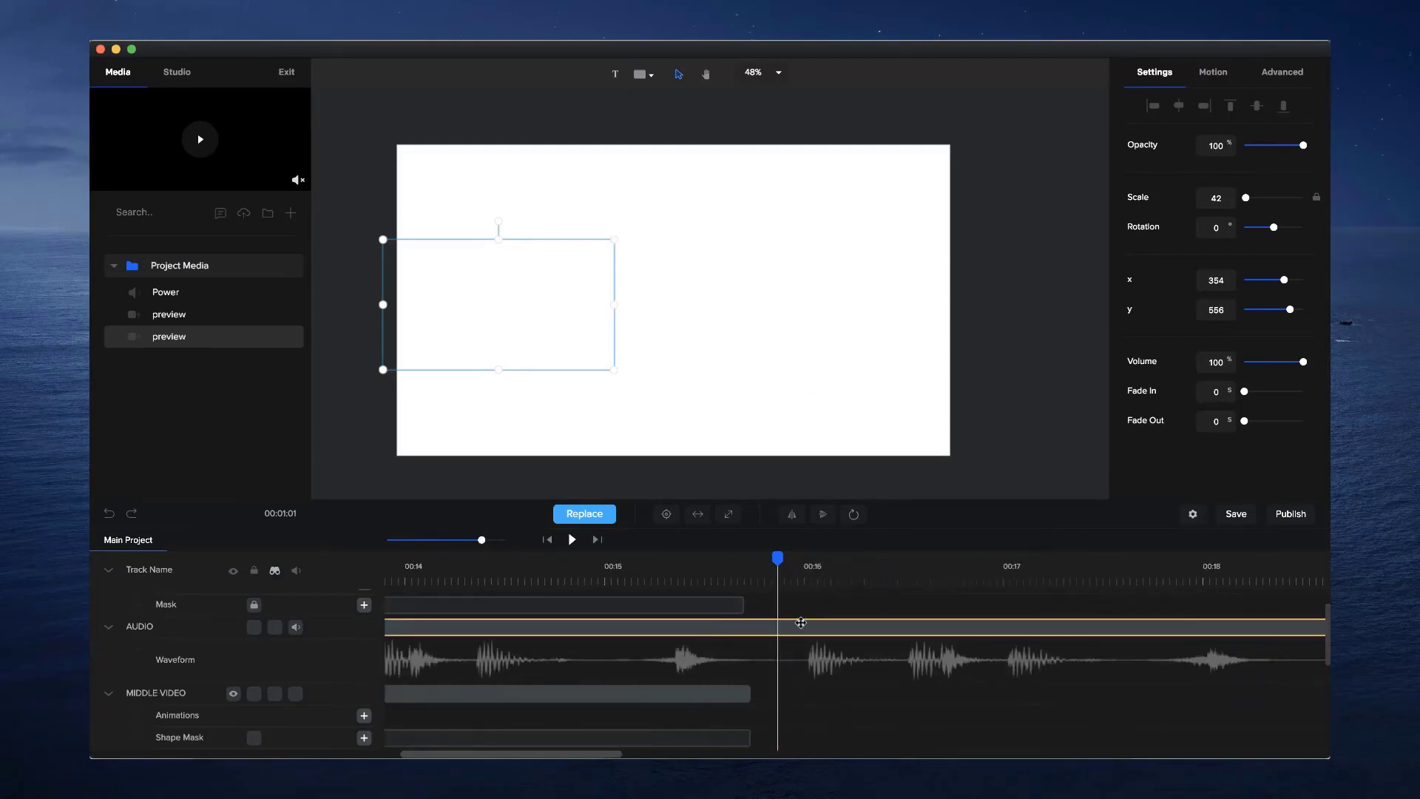
# Play the audio from 00:15 and extend the MIDDLE VIDEO clip to end on the beat at 00:16
pyautogui.click(624, 576)
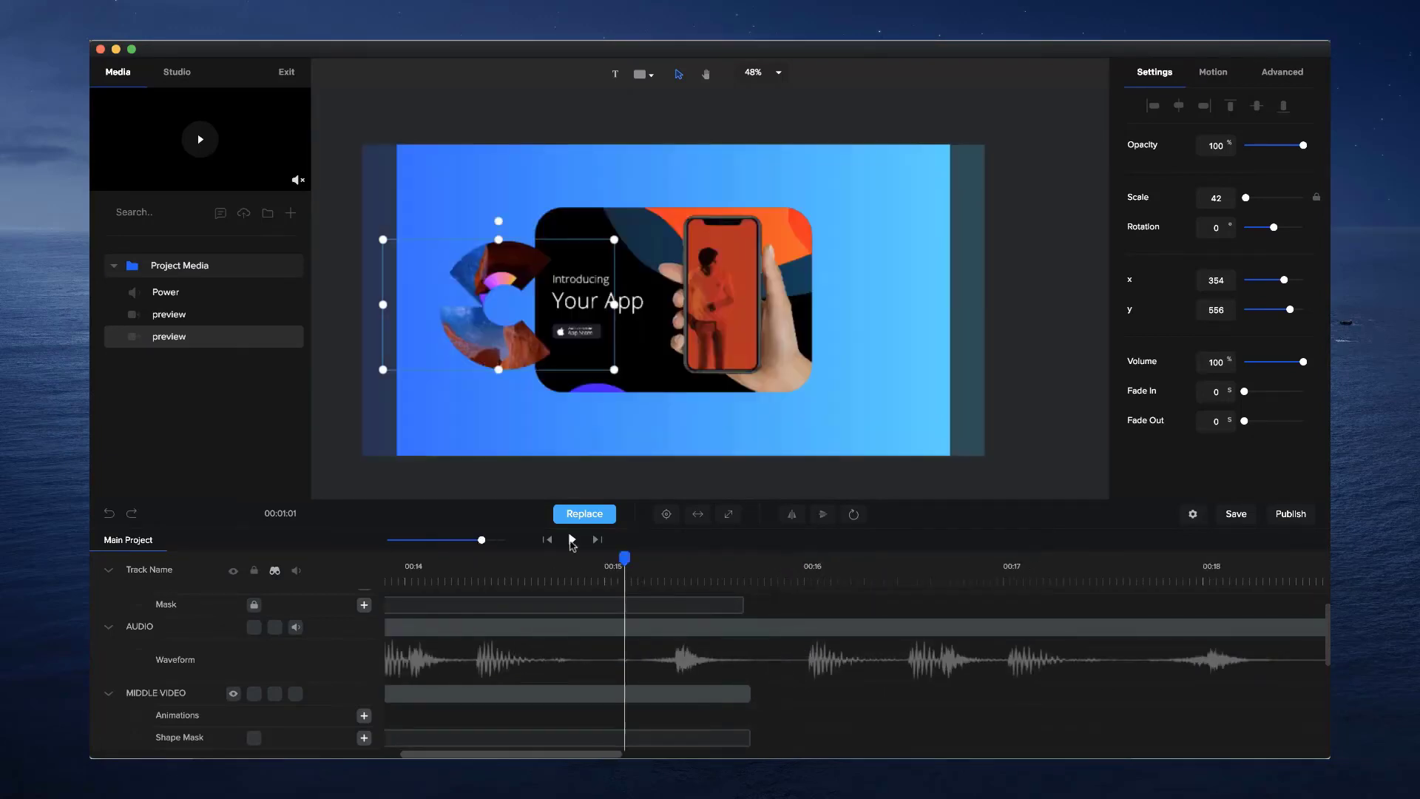
pyautogui.click(572, 540)
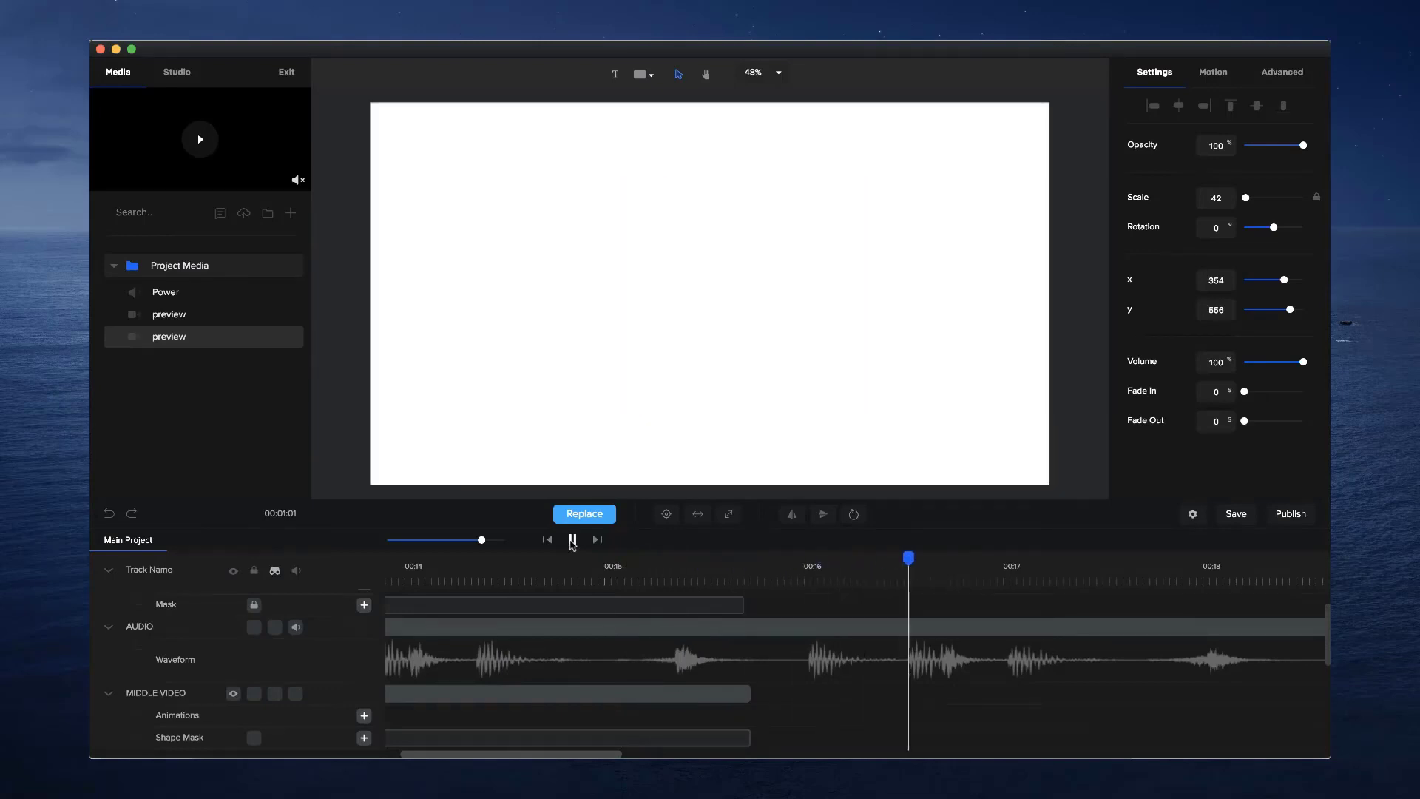
pyautogui.click(733, 695)
pyautogui.moveTo(747, 696); pyautogui.dragTo(810, 695)
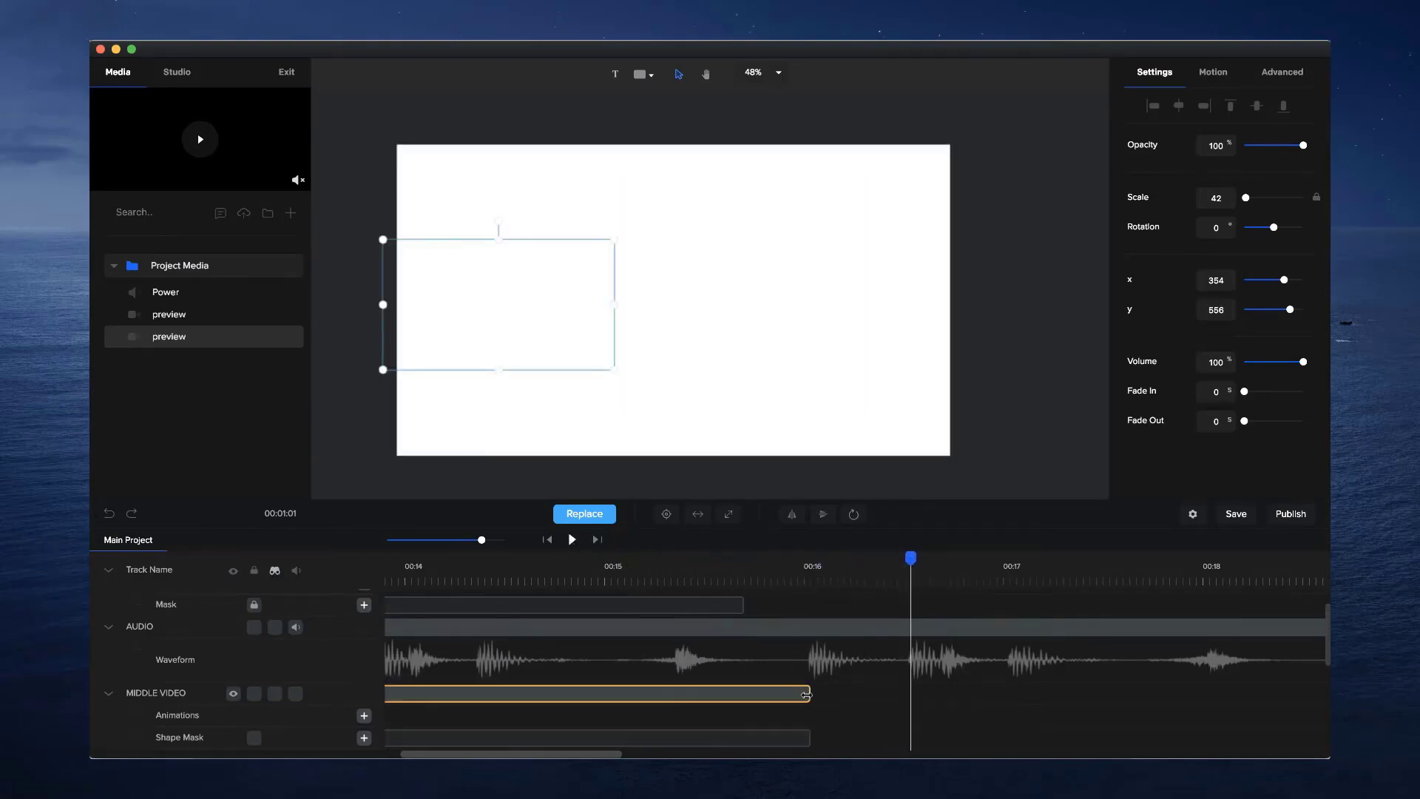
pyautogui.scroll(1, 743, 609)
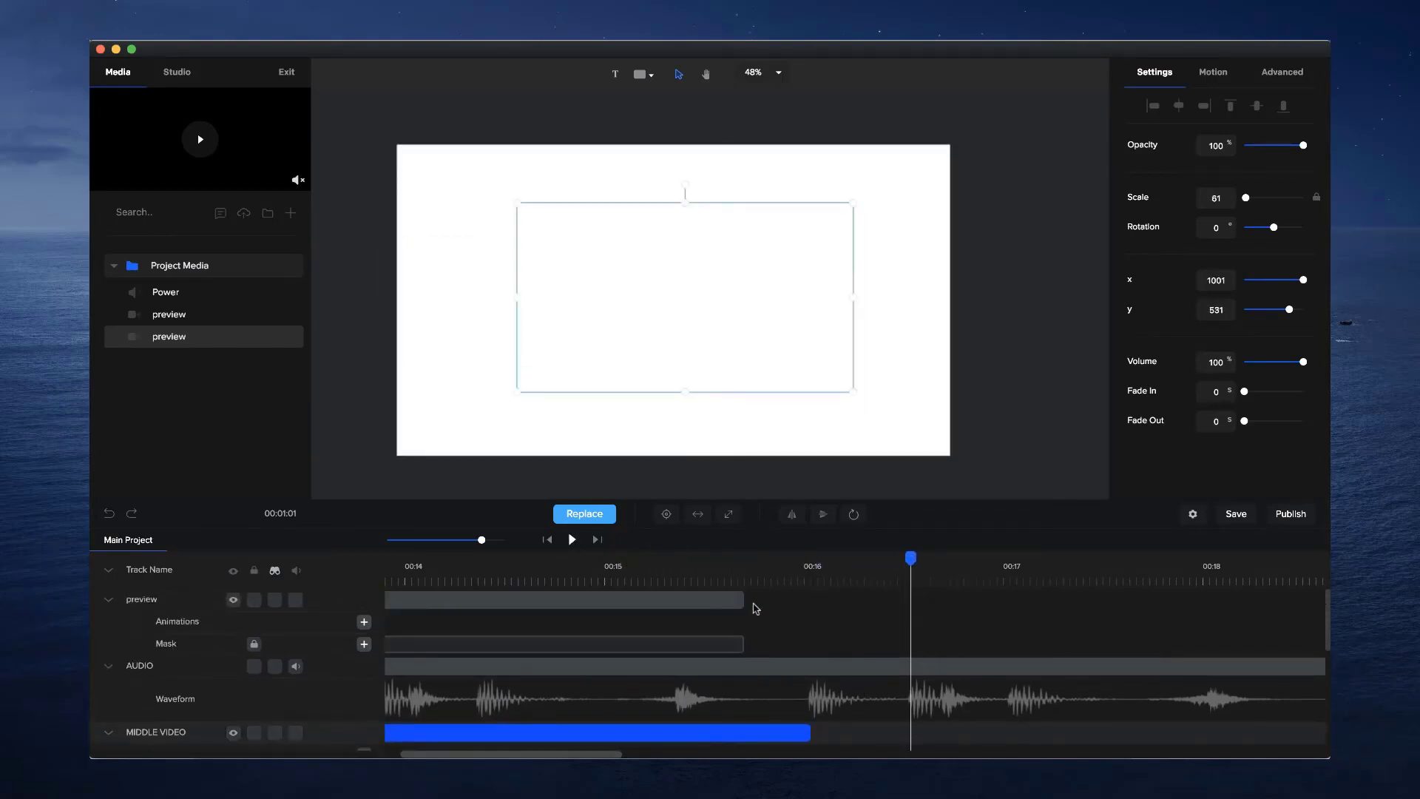
# Extend the preview clip to end at 00:16 on the same beat as the MIDDLE VIDEO clip and set the playhead there
pyautogui.moveTo(746, 599); pyautogui.dragTo(816, 559)
pyautogui.click(762, 566)
pyautogui.moveTo(930, 552); pyautogui.dragTo(944, 551)
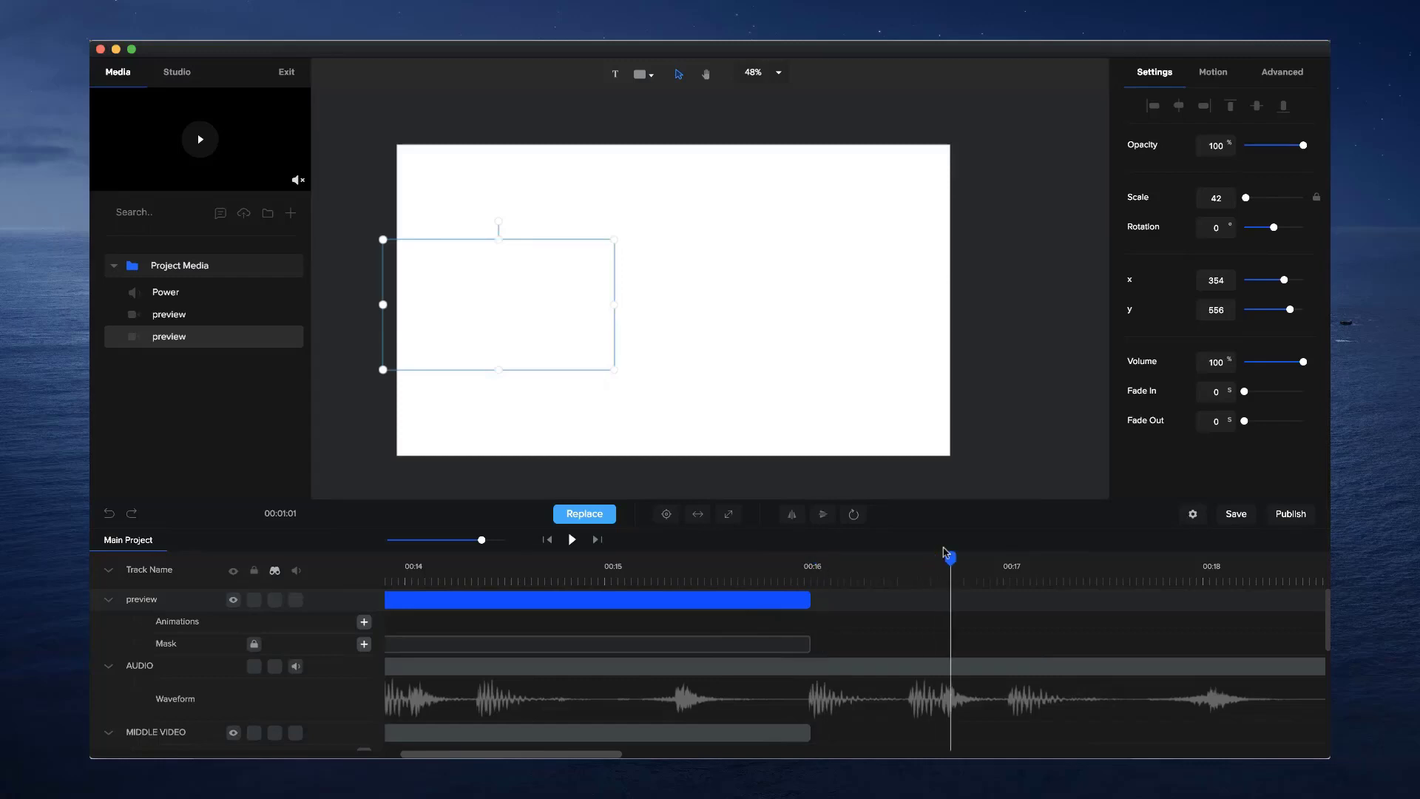
pyautogui.click(814, 553)
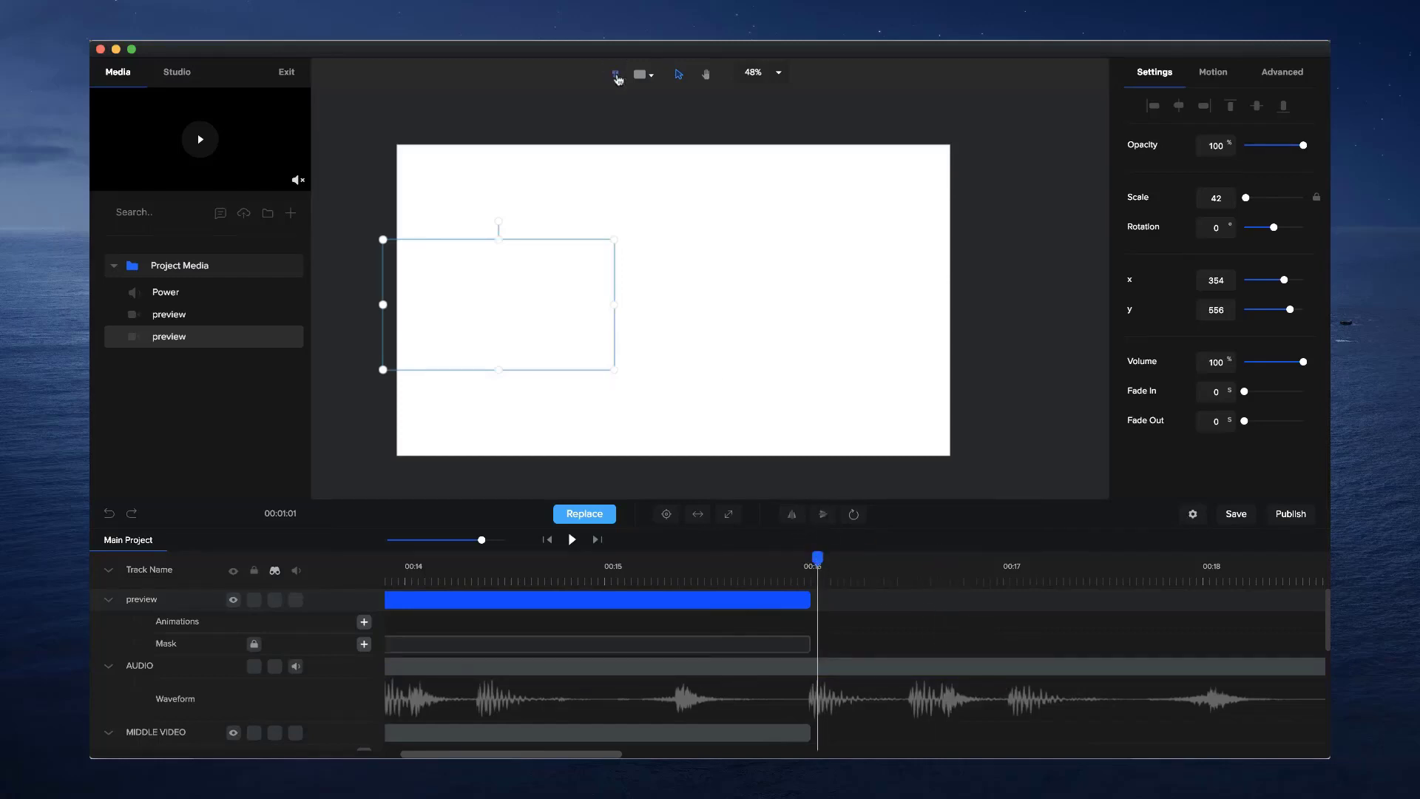
# Add a text layer reading "Need" at the 00:16 playhead position
pyautogui.click(617, 75)
pyautogui.doubleClick(723, 337)
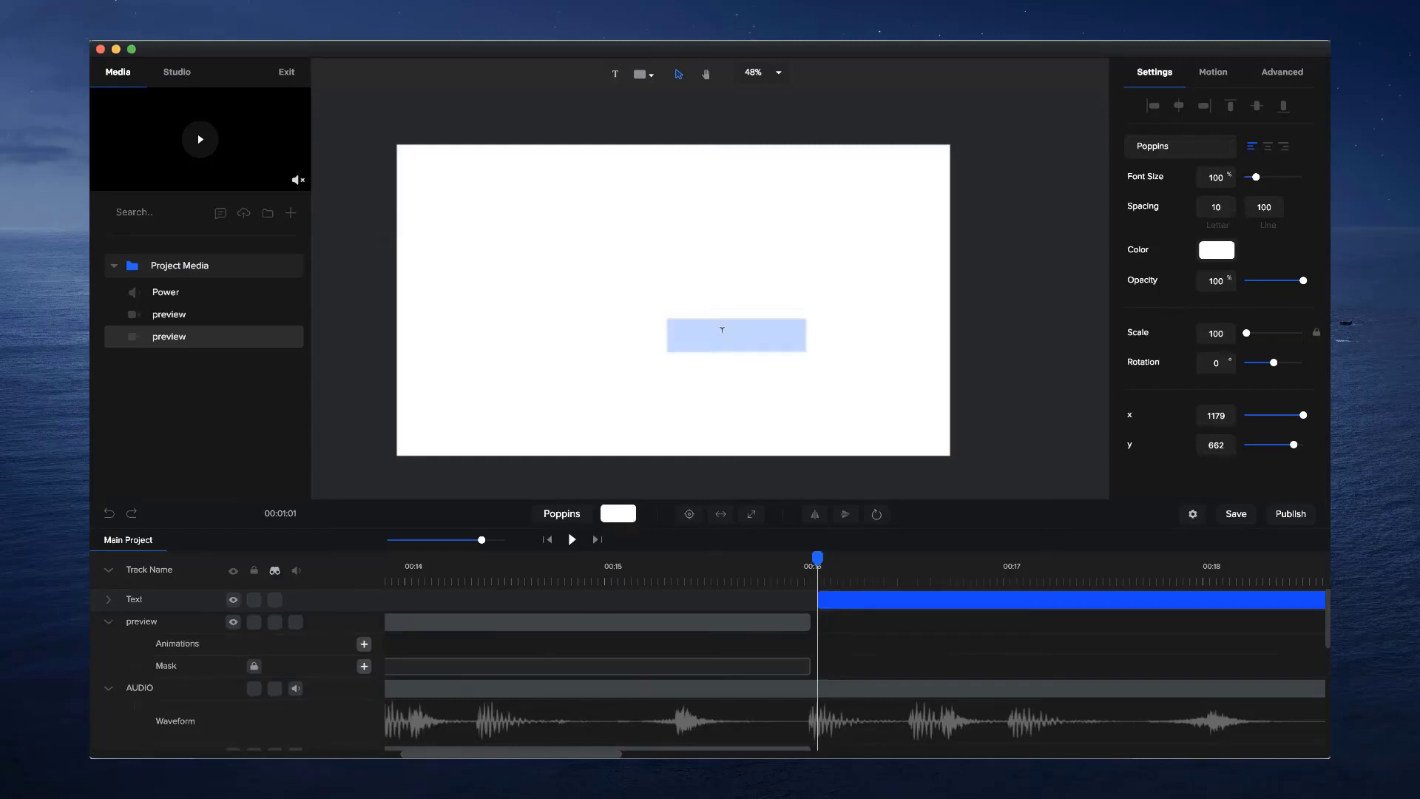
pyautogui.write('Need')
pyautogui.click(1045, 316)
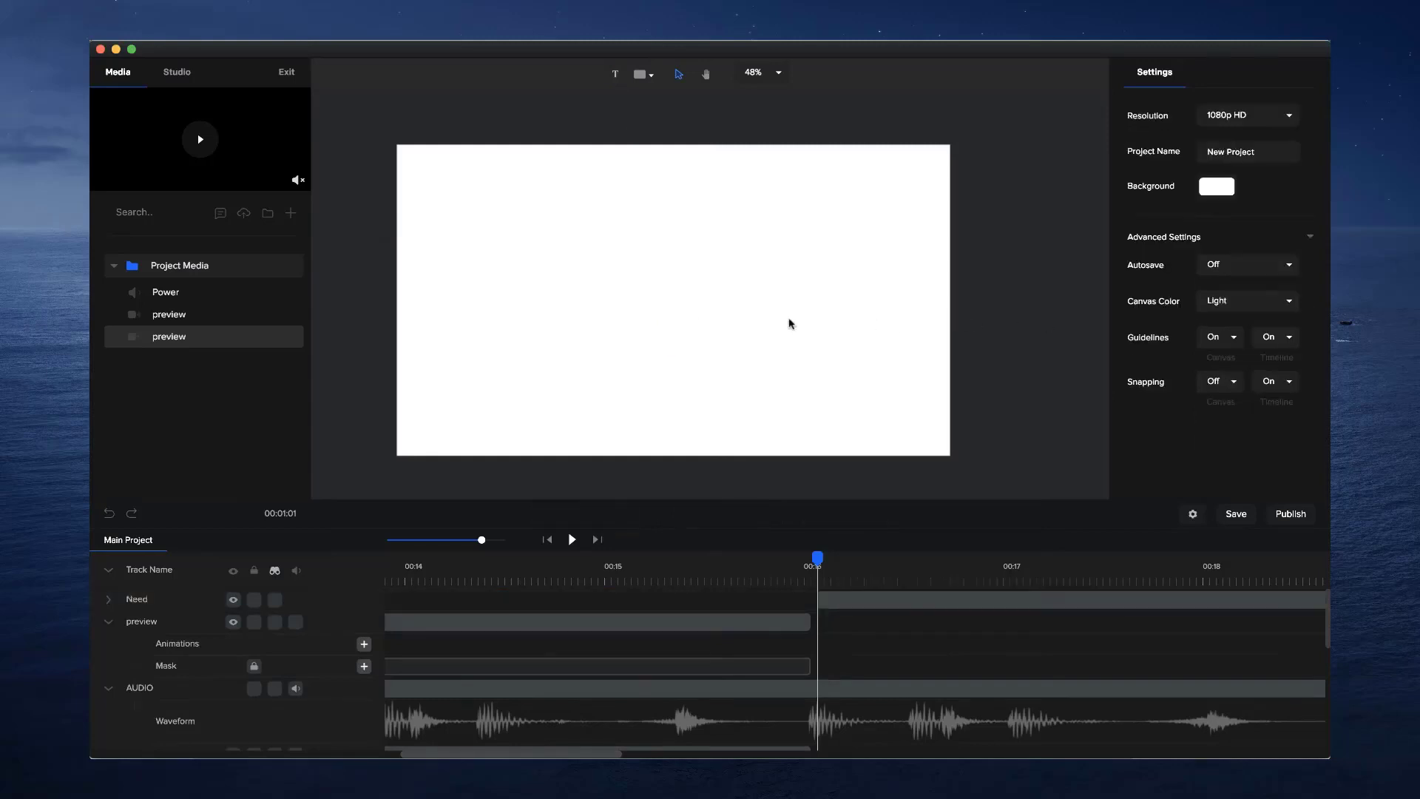
# Give the "Need" text a gradient fill from yellow-orange #FFB900 to red #FF1346
pyautogui.click(754, 331)
pyautogui.click(1216, 249)
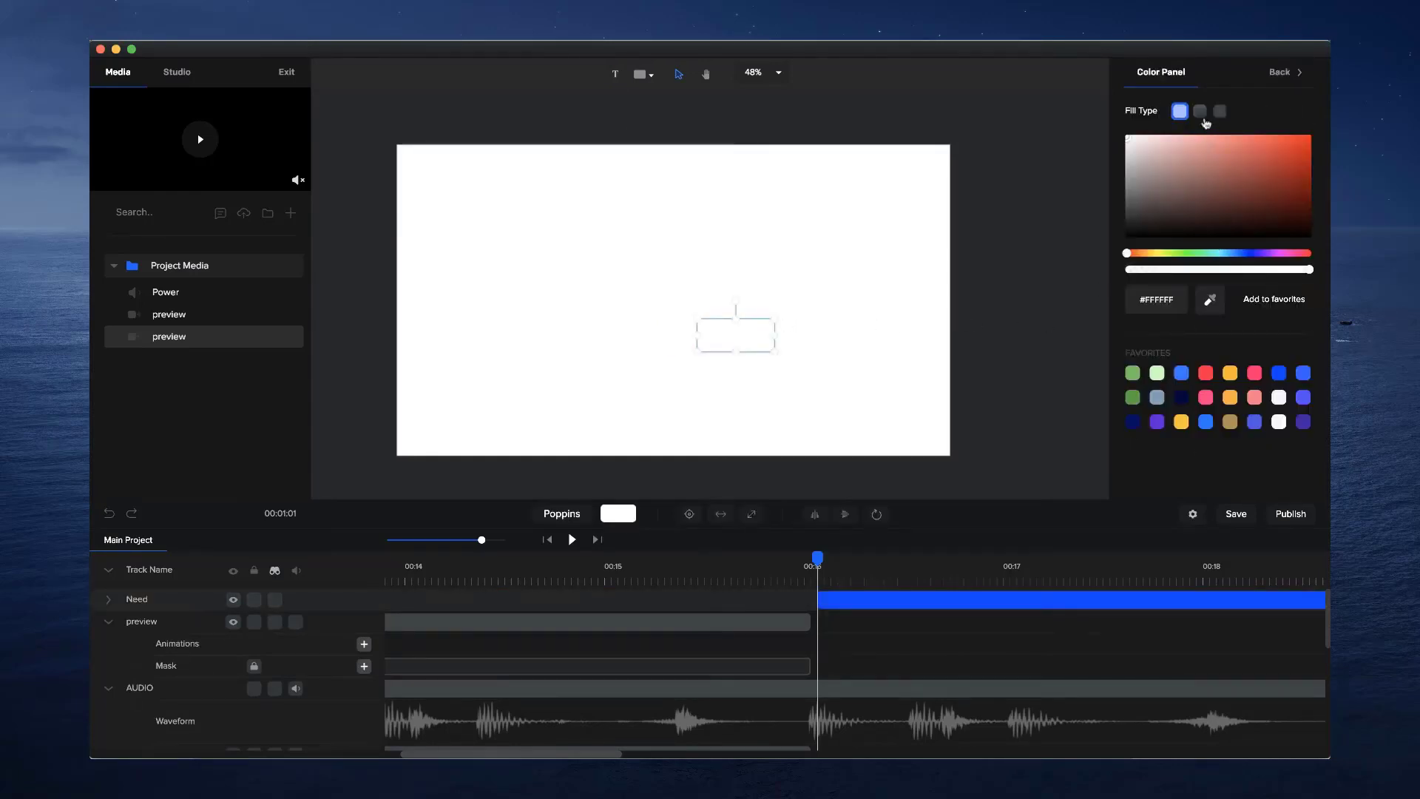
pyautogui.click(1202, 115)
pyautogui.click(1147, 254)
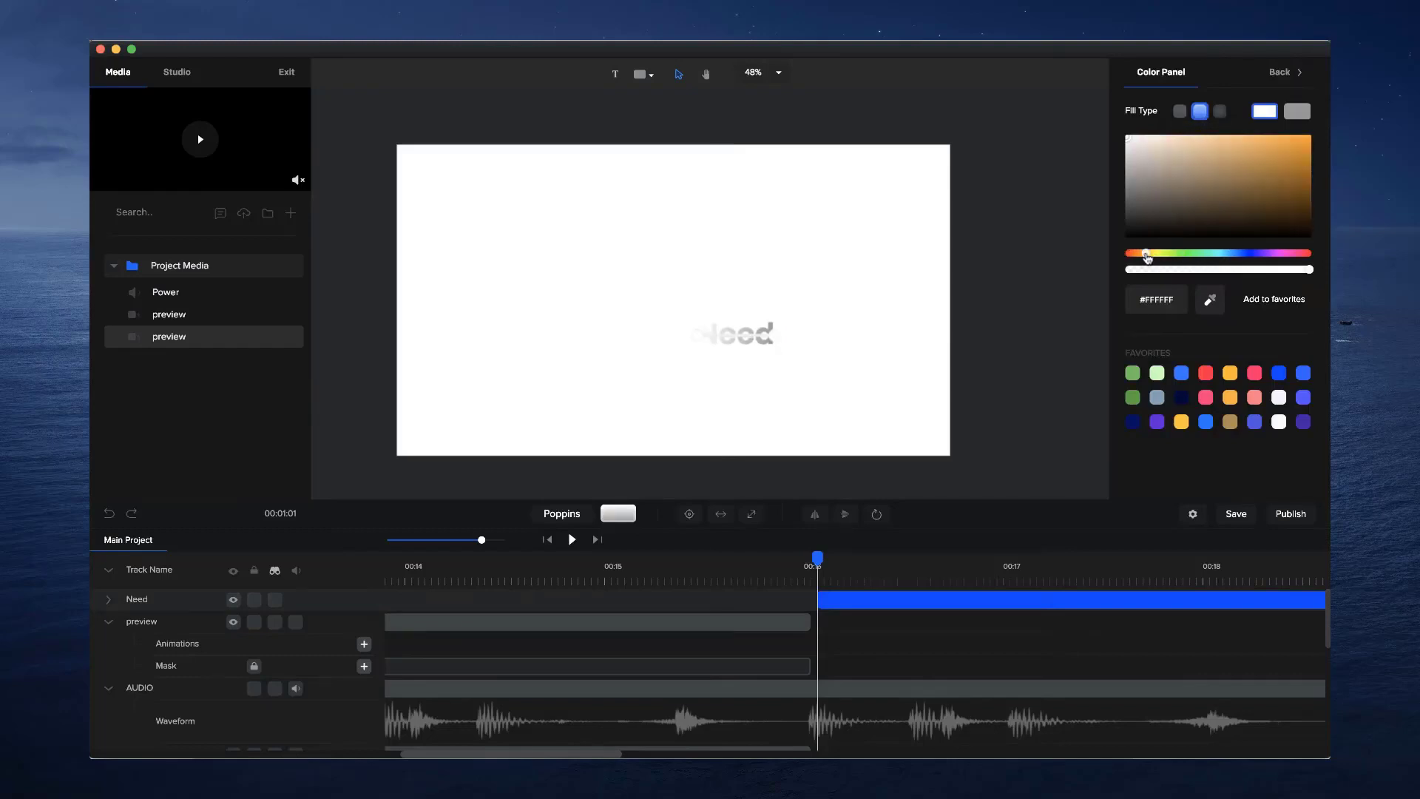
pyautogui.click(1231, 375)
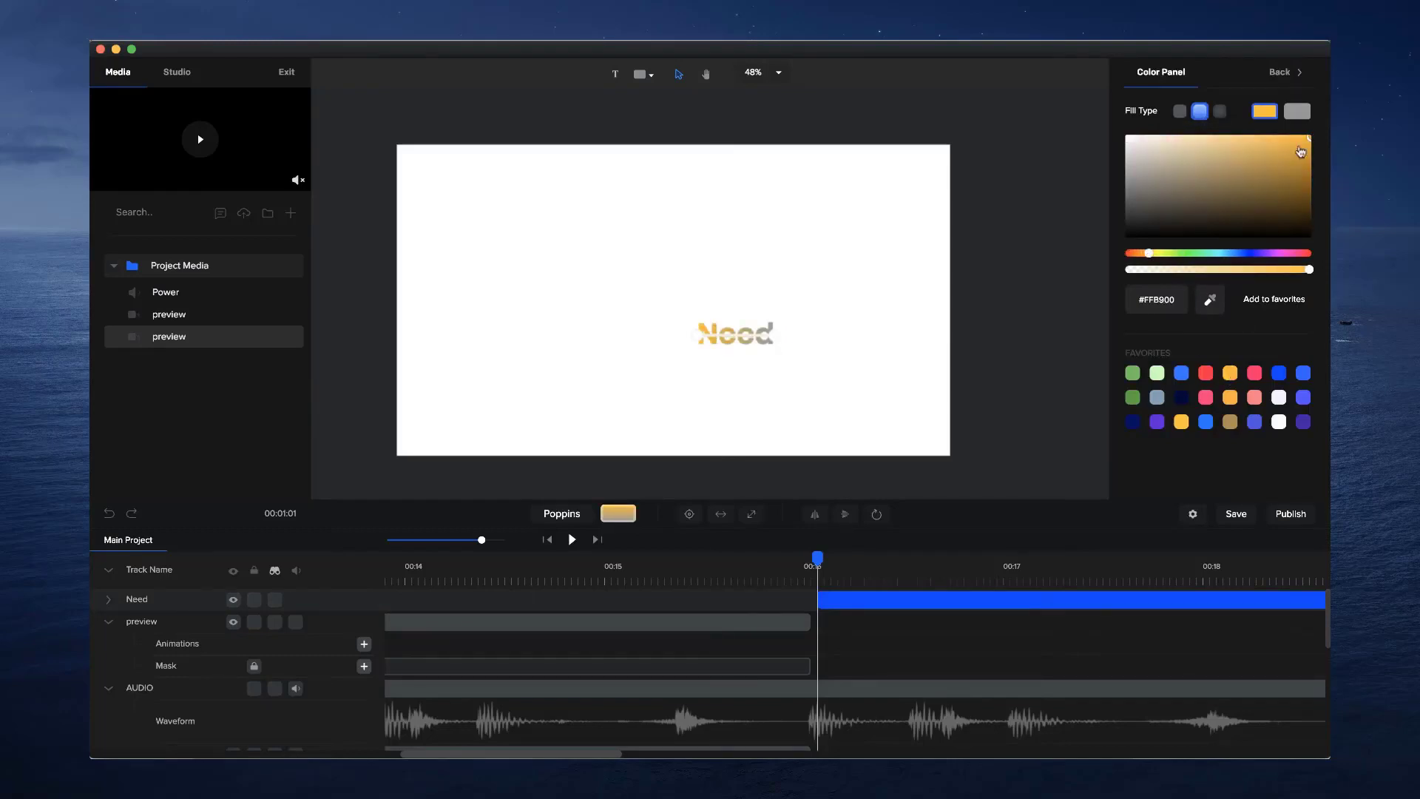
pyautogui.click(1303, 112)
pyautogui.click(1205, 374)
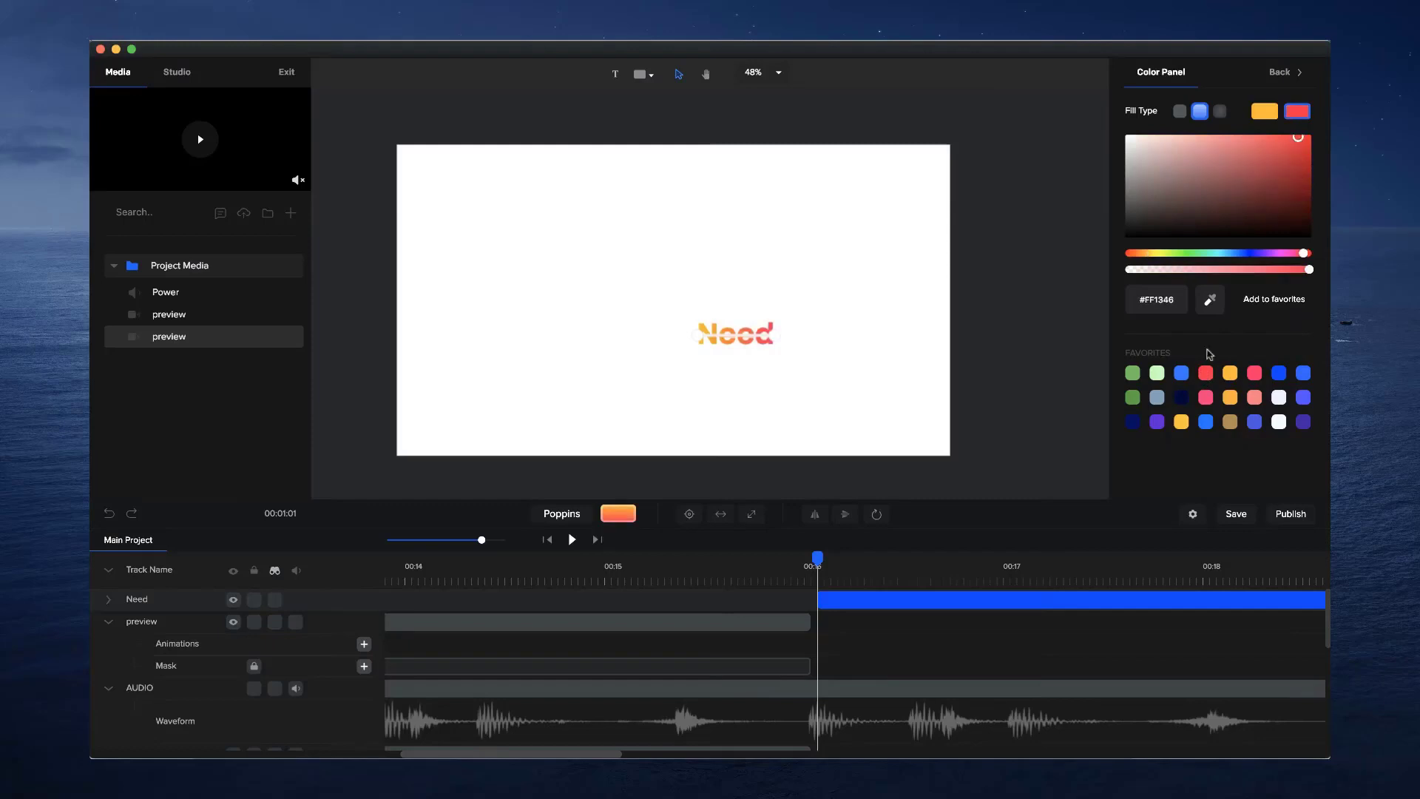
pyautogui.click(826, 314)
# Enlarge "Need" to a scale of about 171 around x 488, y 520, and trim its clip to end just after 00:17
pyautogui.click(729, 353)
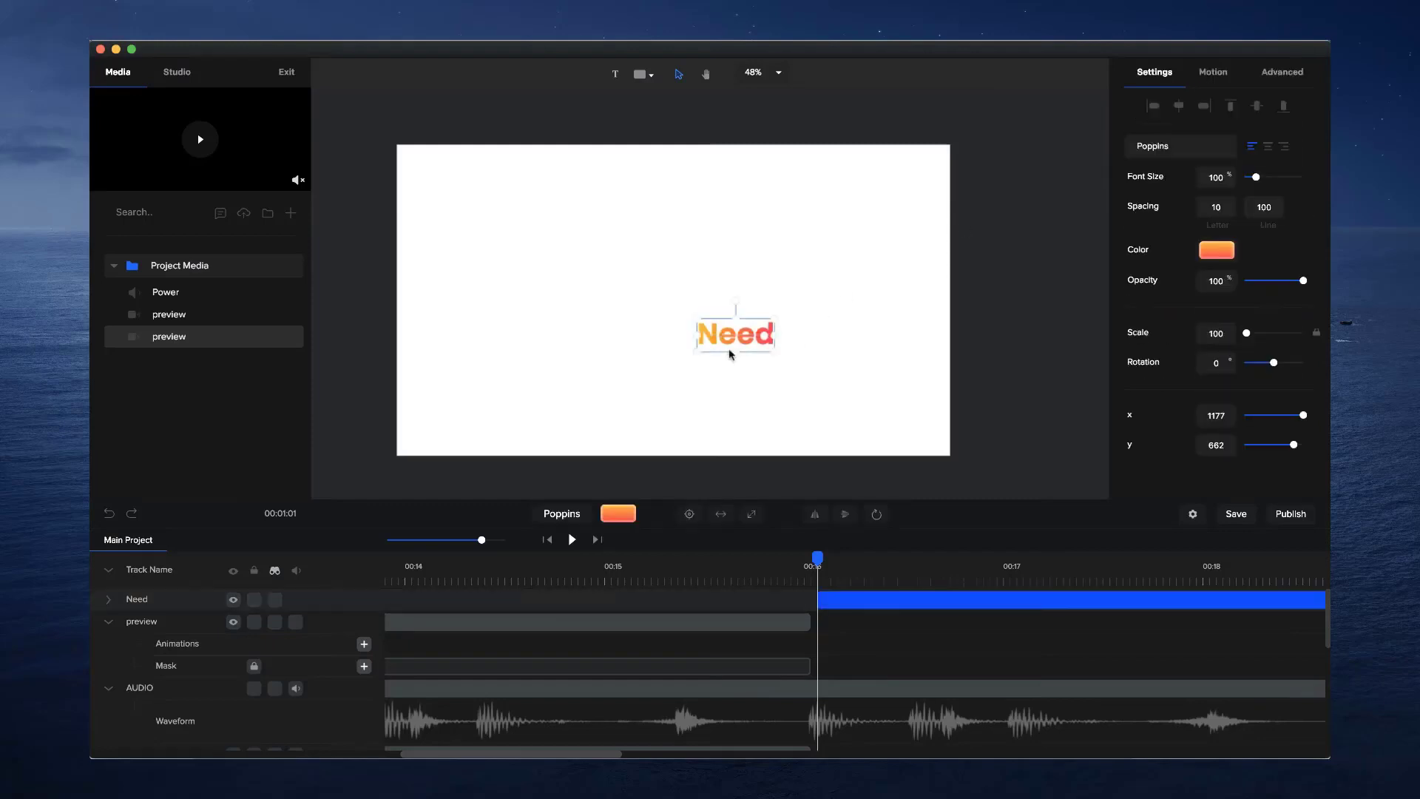
pyautogui.moveTo(691, 313); pyautogui.dragTo(551, 303)
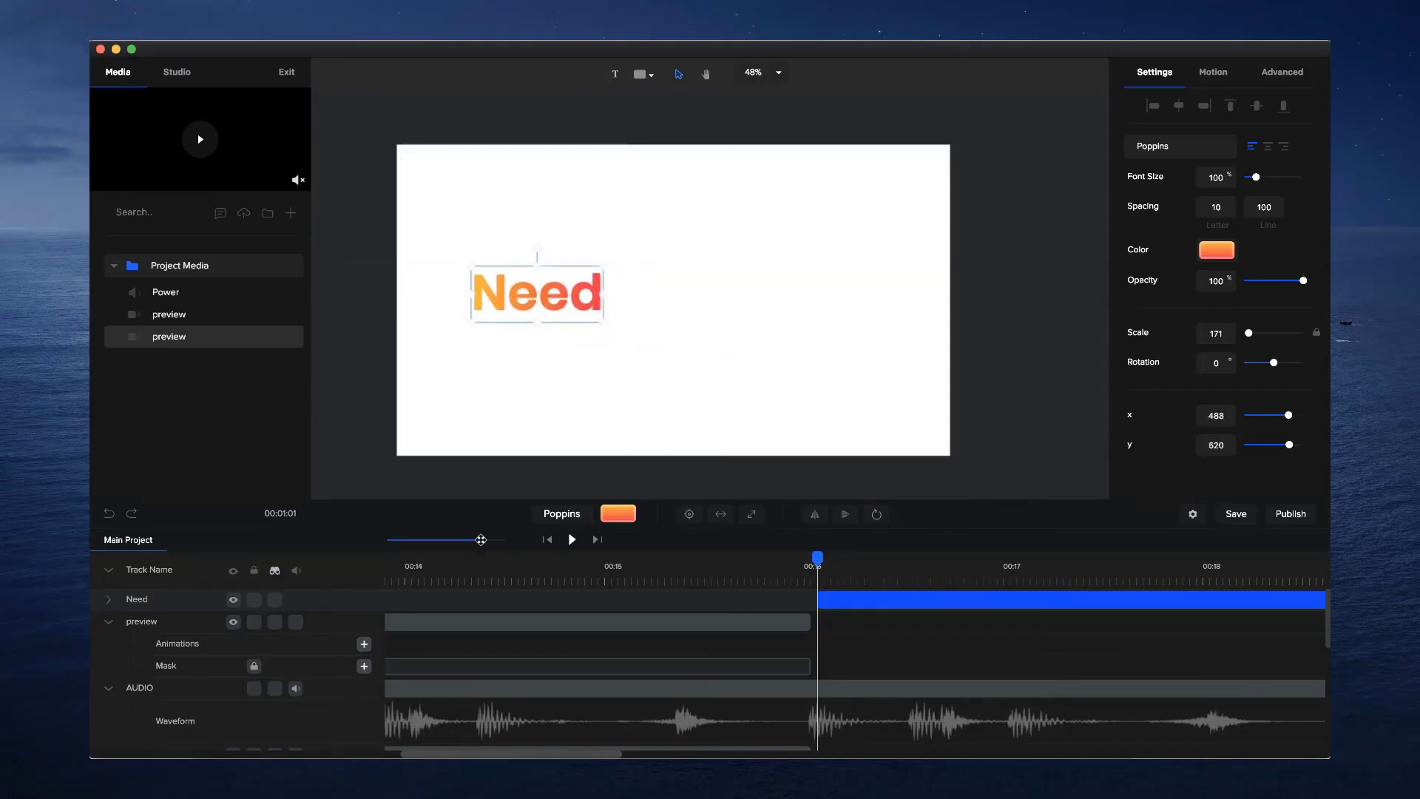
pyautogui.moveTo(481, 540); pyautogui.dragTo(465, 540)
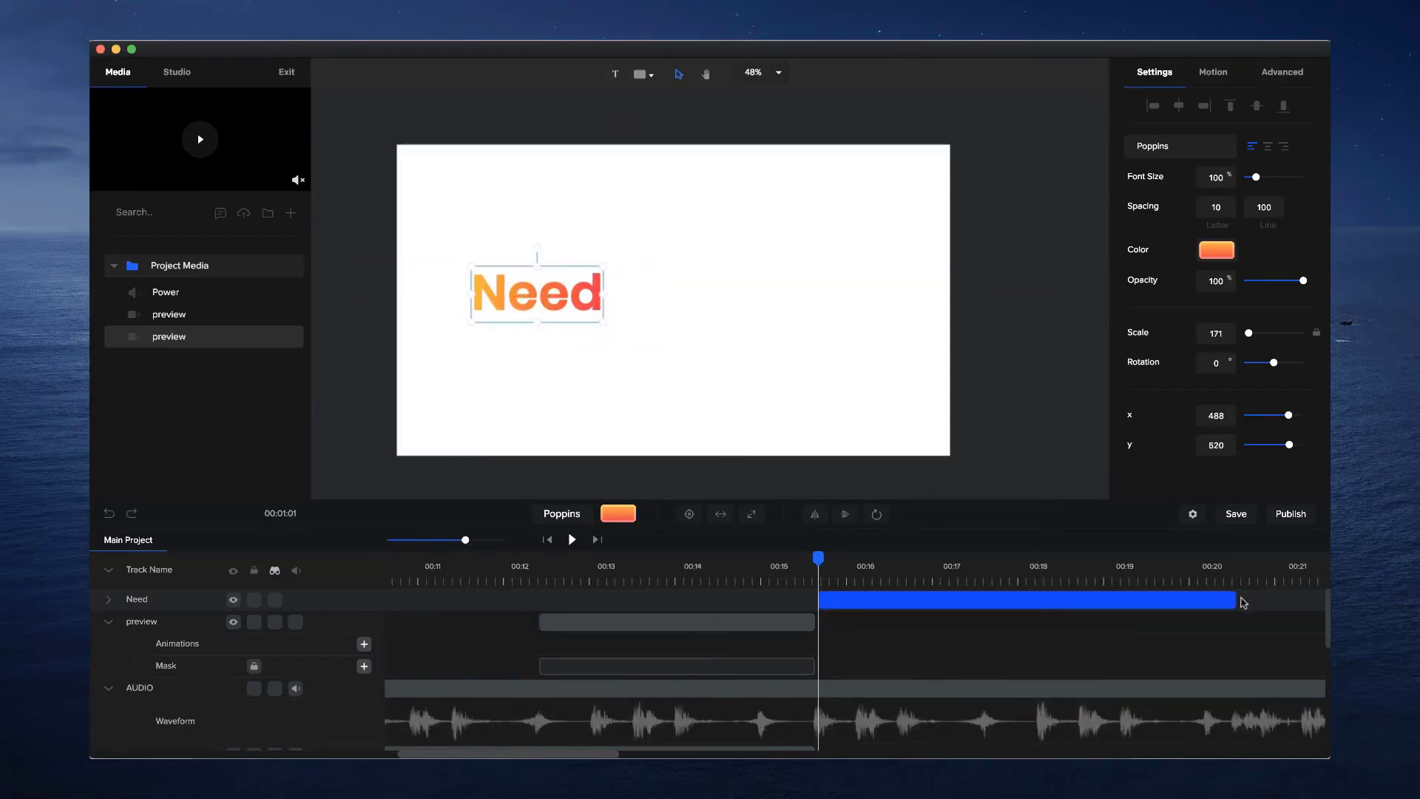
pyautogui.moveTo(1243, 602); pyautogui.dragTo(984, 612)
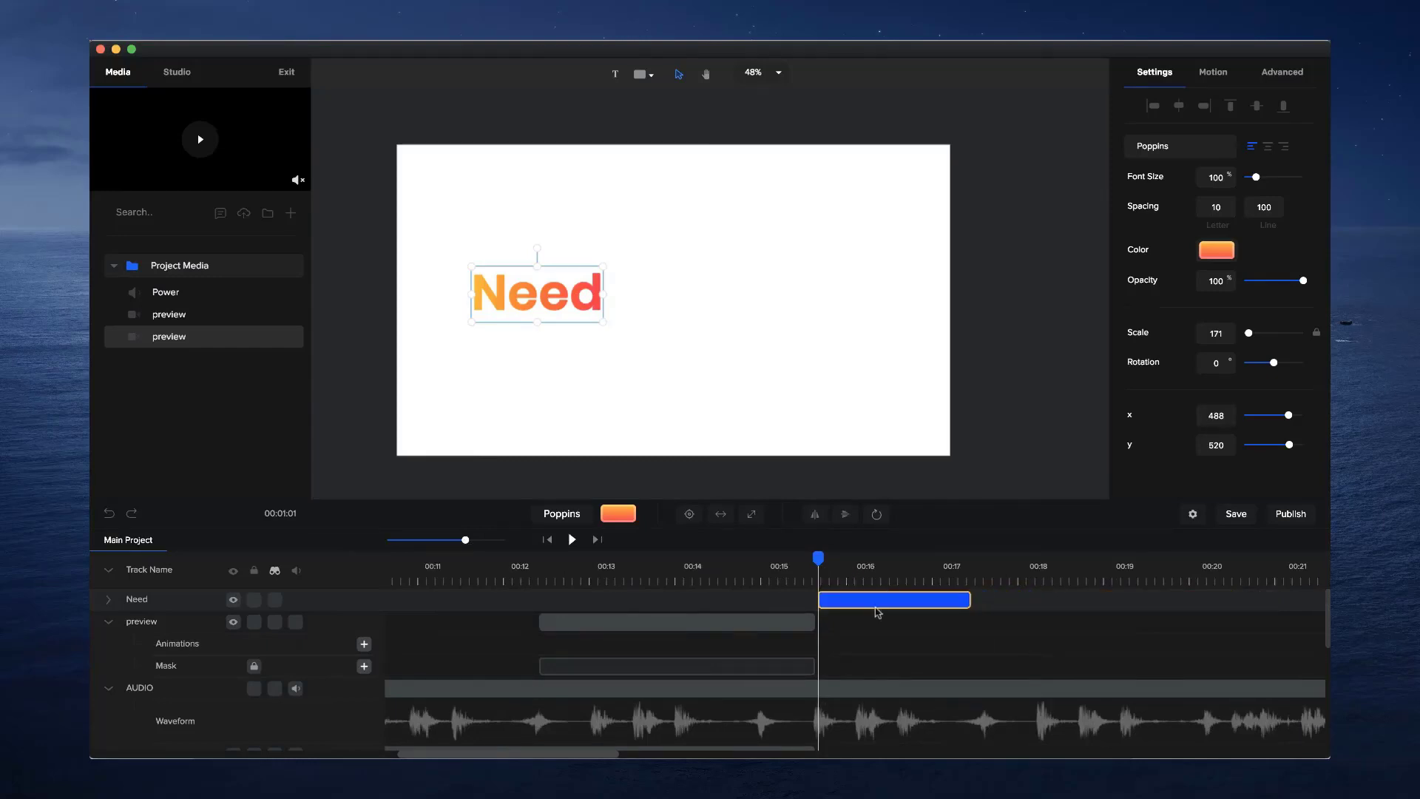
# Duplicate the "Need" text and trim the upper copy's start to the next audio beat, around 00:16.5
pyautogui.moveTo(817, 557); pyautogui.dragTo(860, 558)
pyautogui.click(849, 598)
pyautogui.press('super+d')
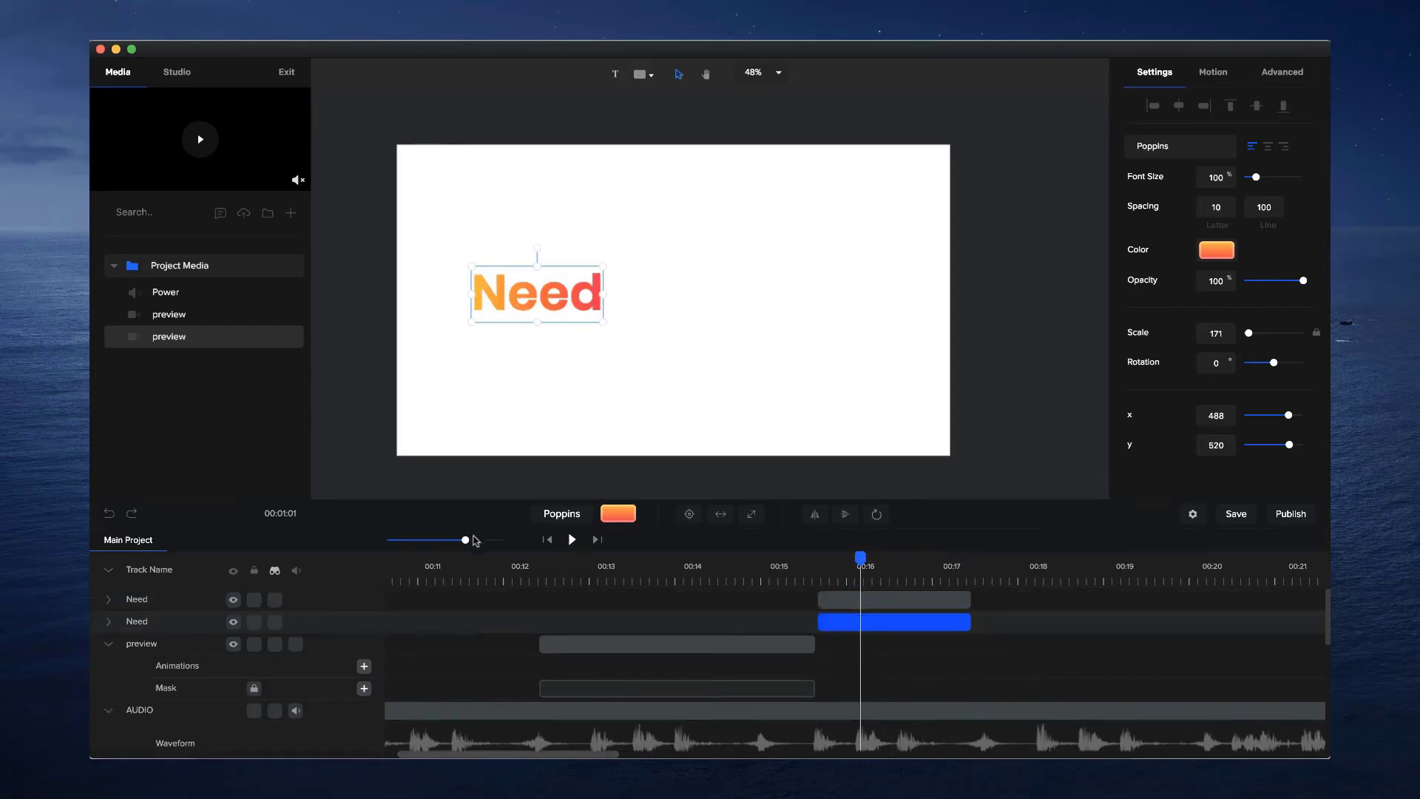
pyautogui.moveTo(467, 540); pyautogui.dragTo(492, 539)
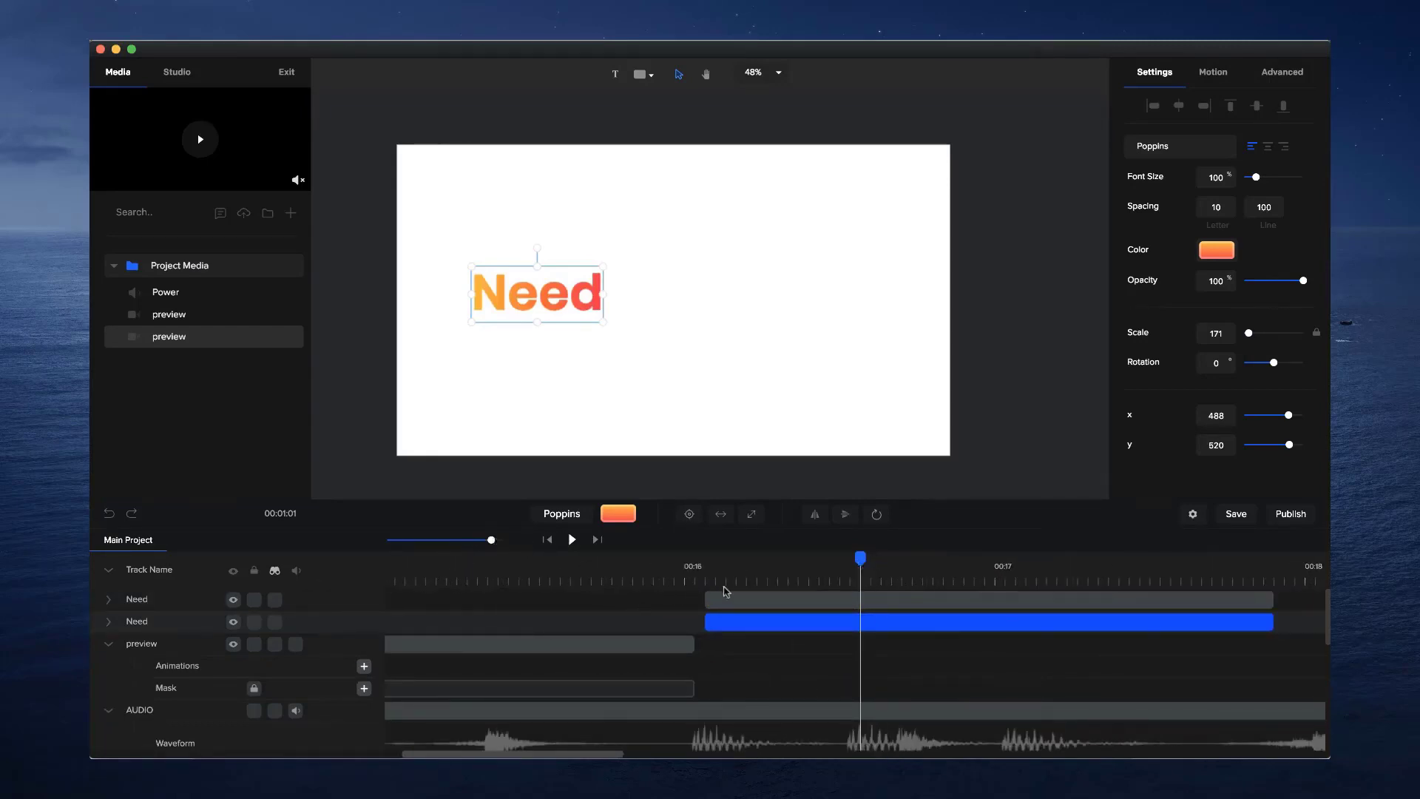
pyautogui.moveTo(710, 594); pyautogui.dragTo(850, 598)
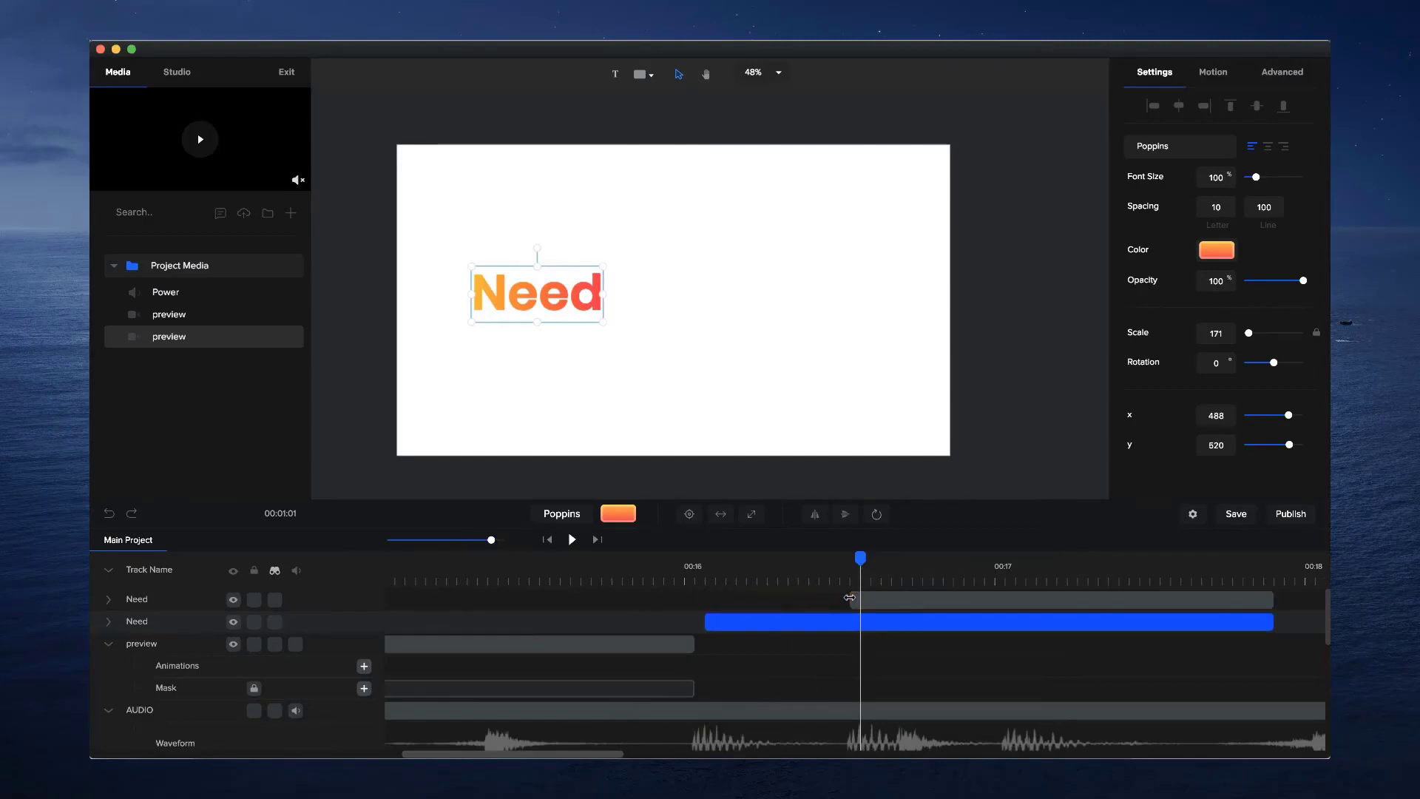
# Place the upper "Need" copy beside the original at about x 880, y 522 and change its text to "an"
pyautogui.moveTo(562, 309); pyautogui.dragTo(673, 298)
pyautogui.doubleClick(696, 303)
pyautogui.write('an')
pyautogui.click(762, 318)
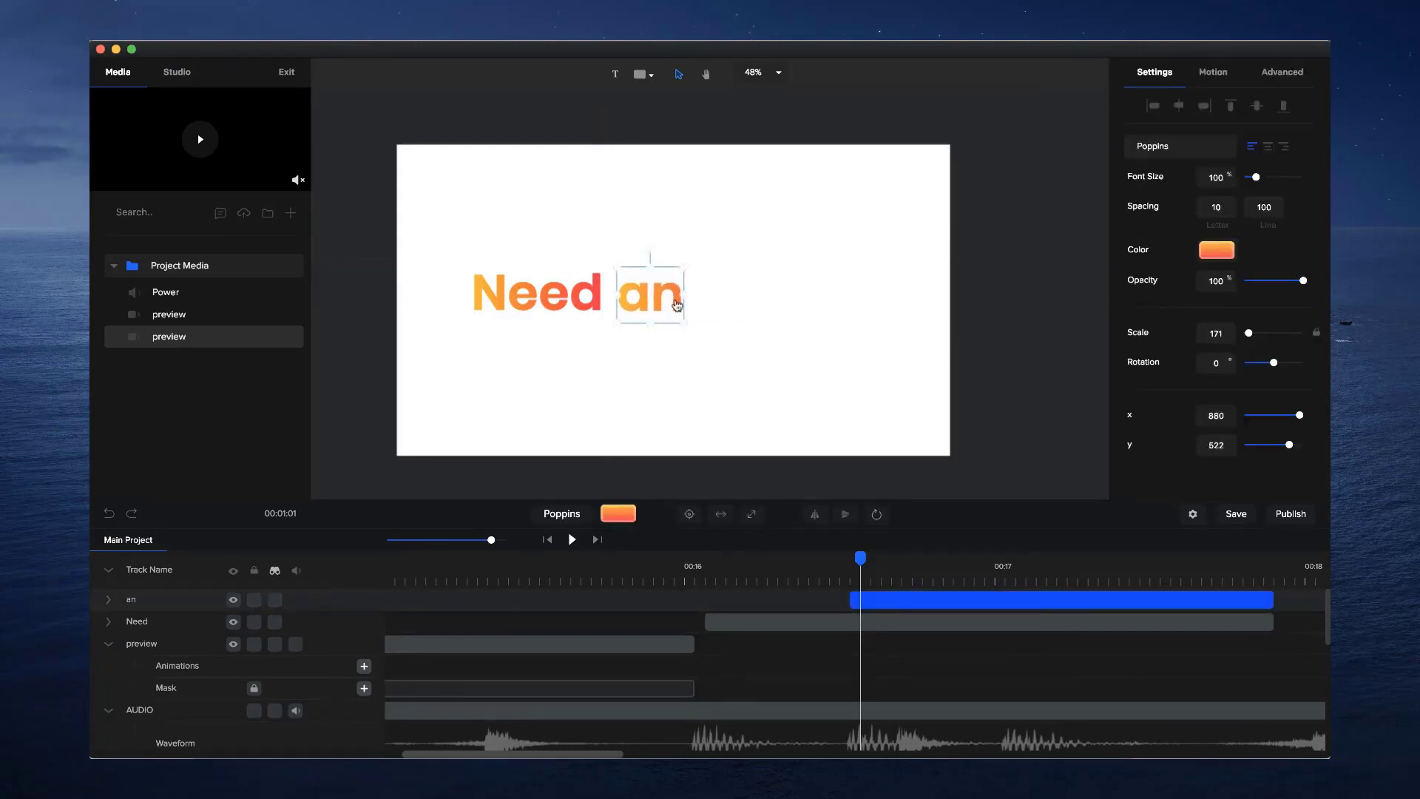
# Duplicate the "an" text and trim the upper copy's start to the following audio beat, just after the playhead
pyautogui.press('super+d')
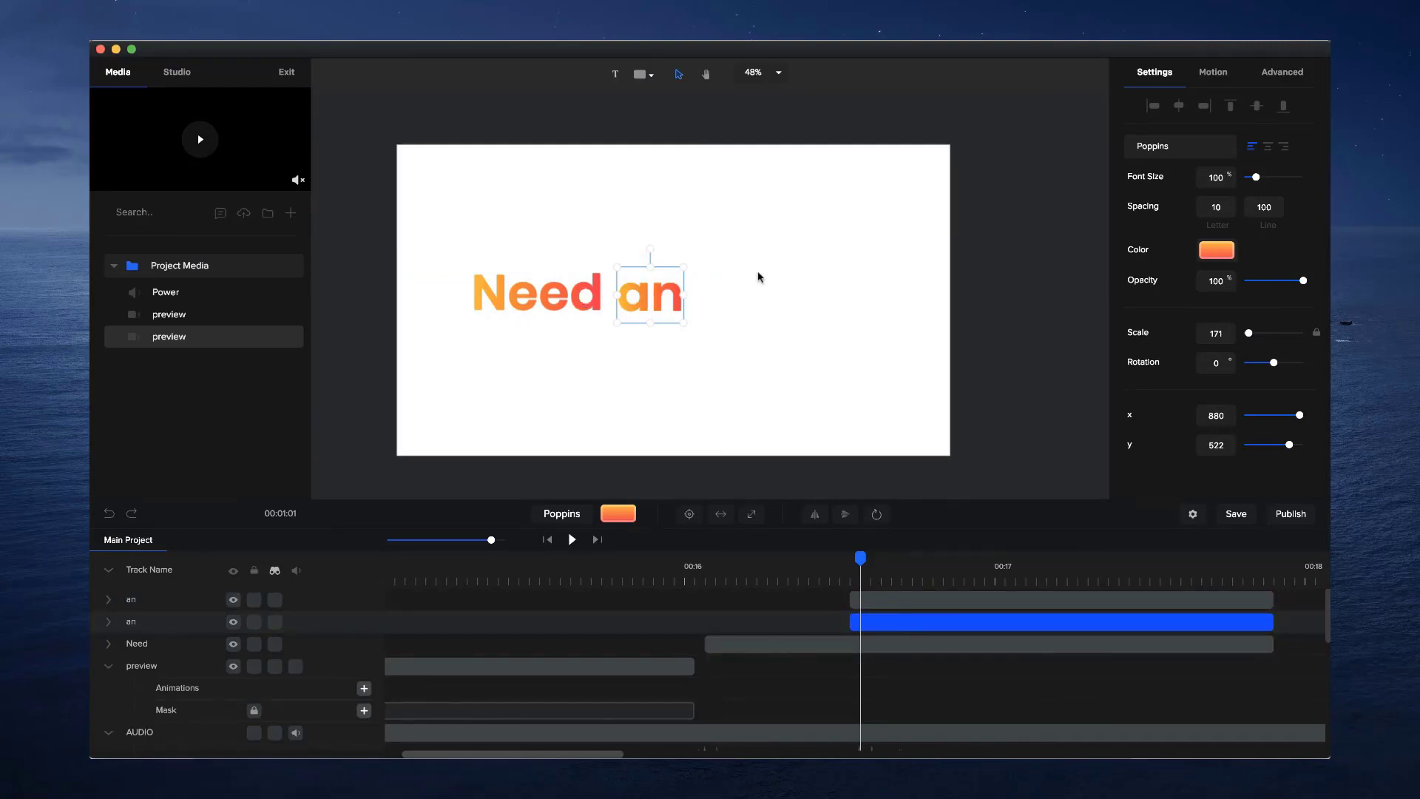
pyautogui.scroll(-5, 991, 617)
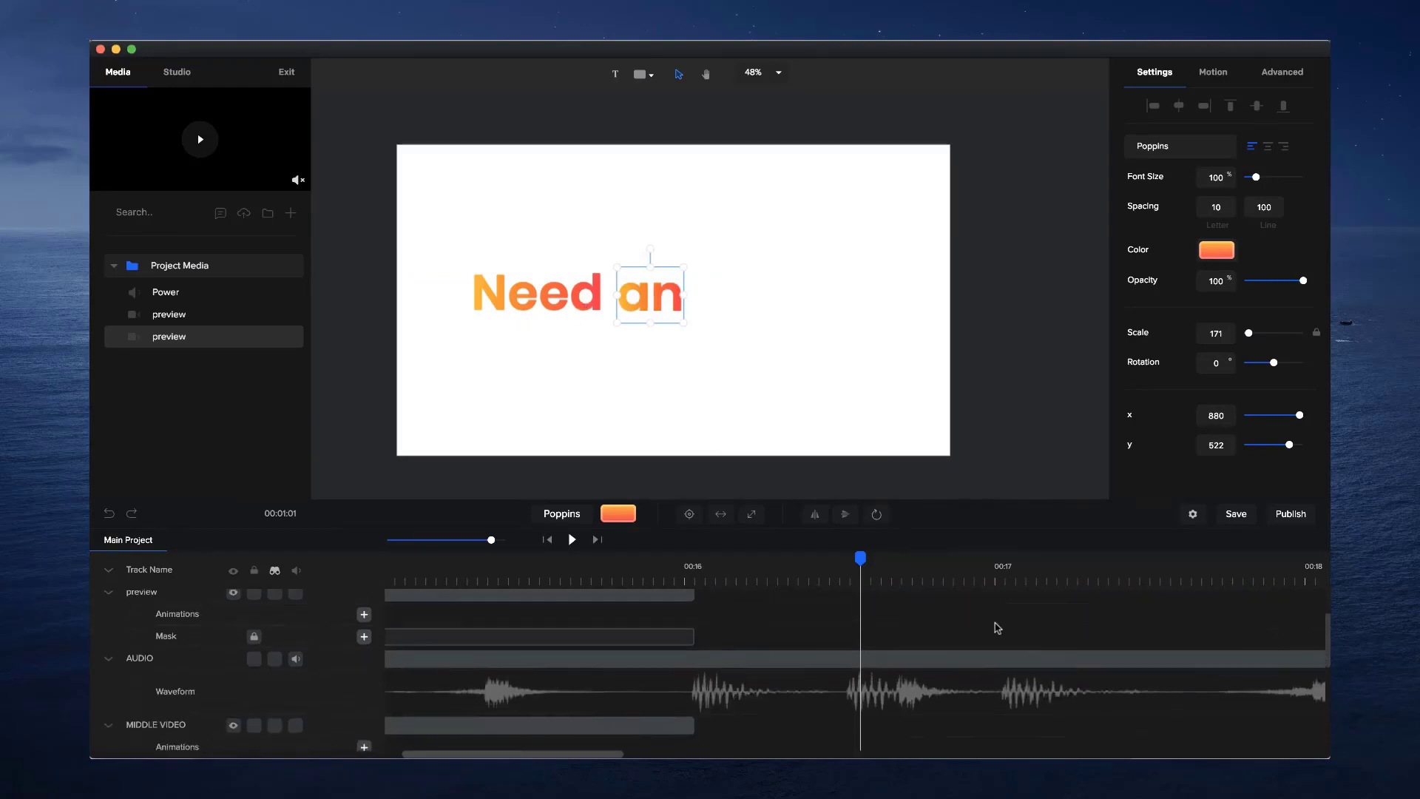
pyautogui.scroll(5, 977, 619)
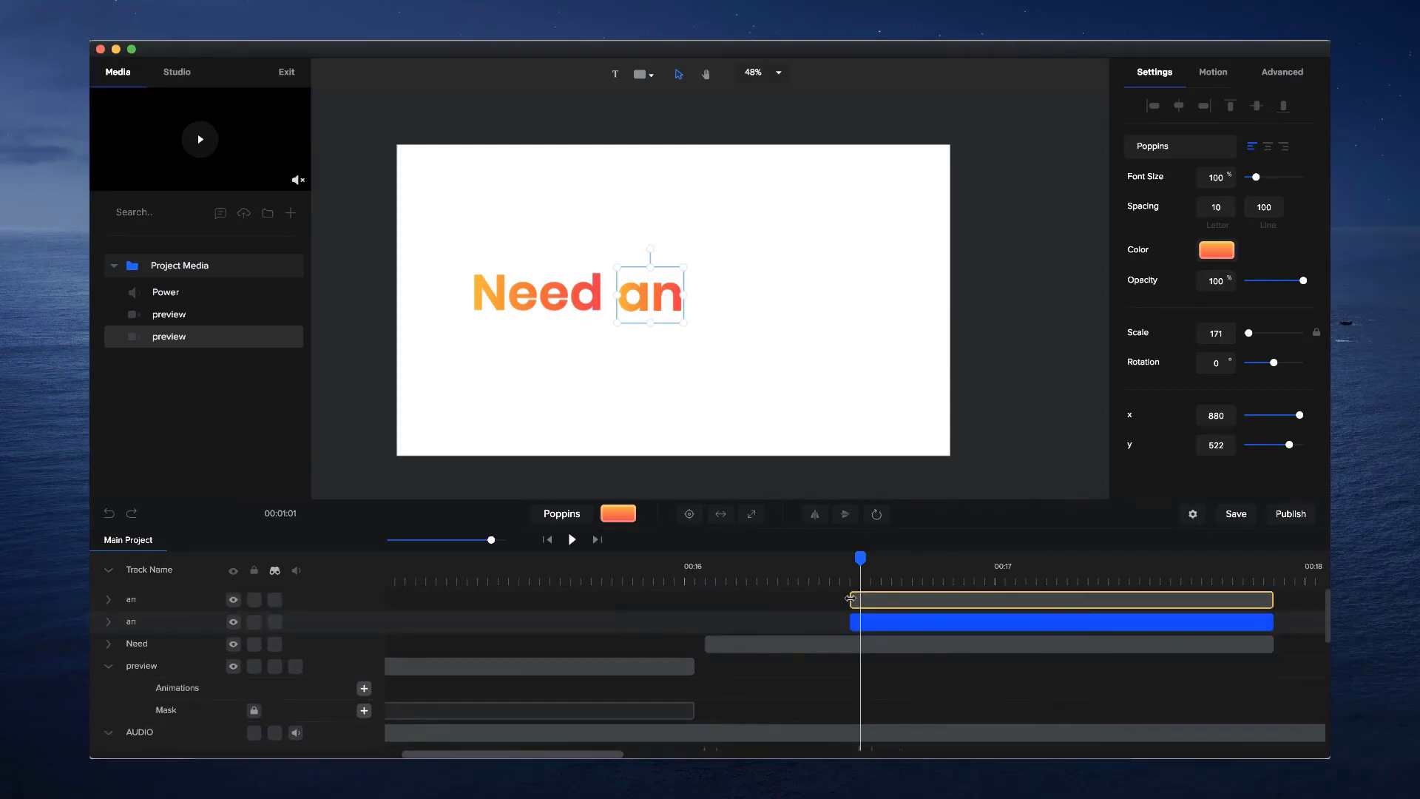
pyautogui.moveTo(850, 597); pyautogui.dragTo(882, 598)
# Move the AUDIO track to the top of the track list and bring the playhead near the start of the newest "an" clip
pyautogui.scroll(-3, 883, 622)
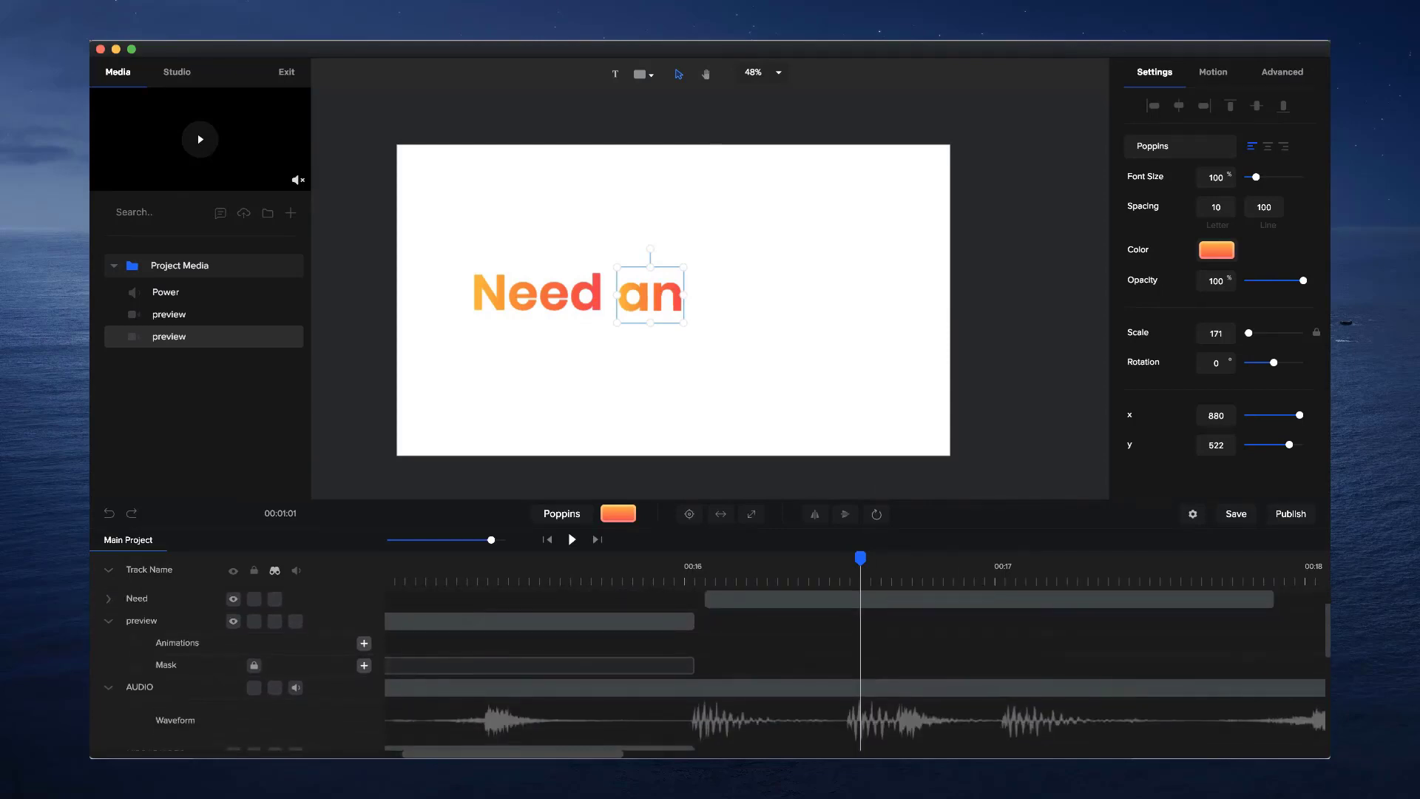
pyautogui.moveTo(150, 696); pyautogui.dragTo(149, 593)
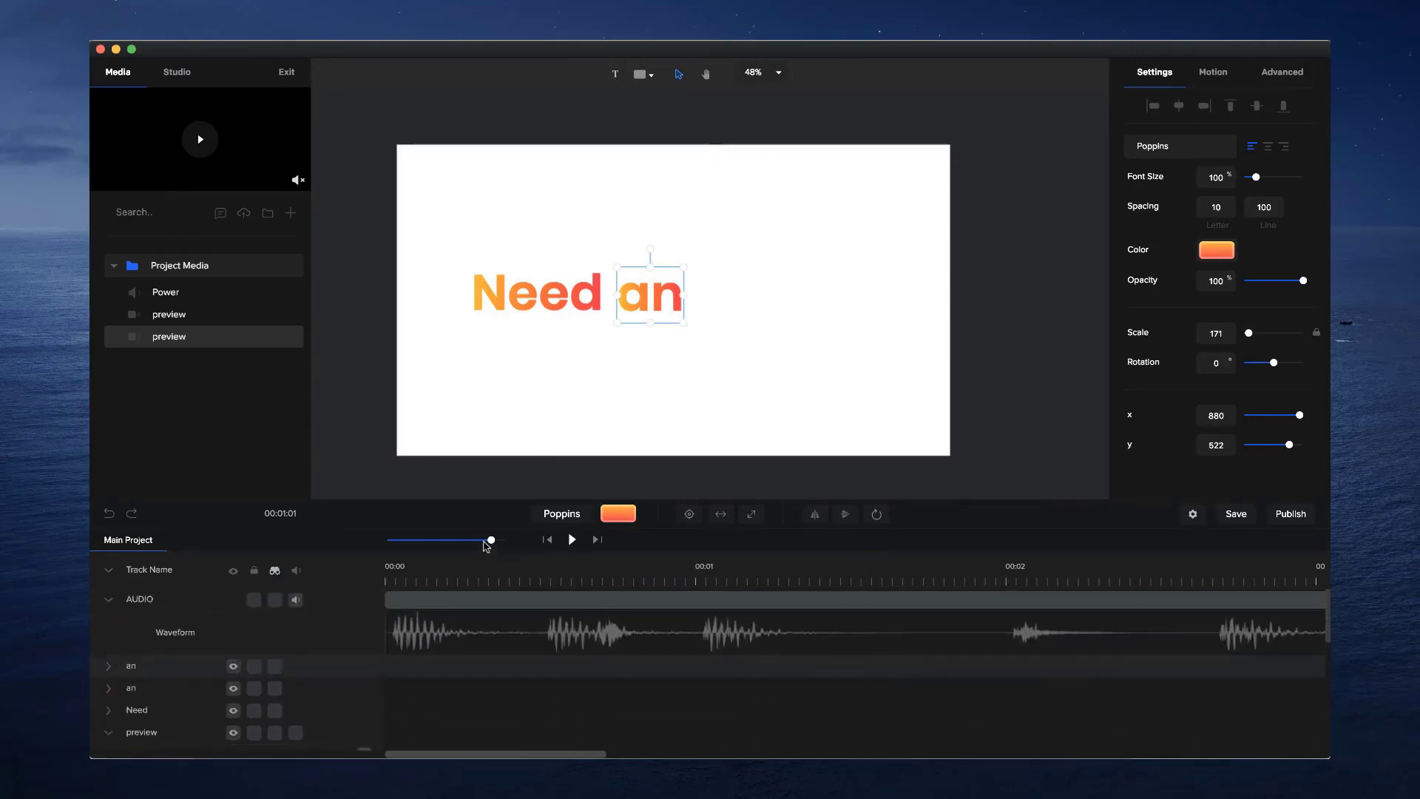
pyautogui.moveTo(486, 546); pyautogui.dragTo(449, 543)
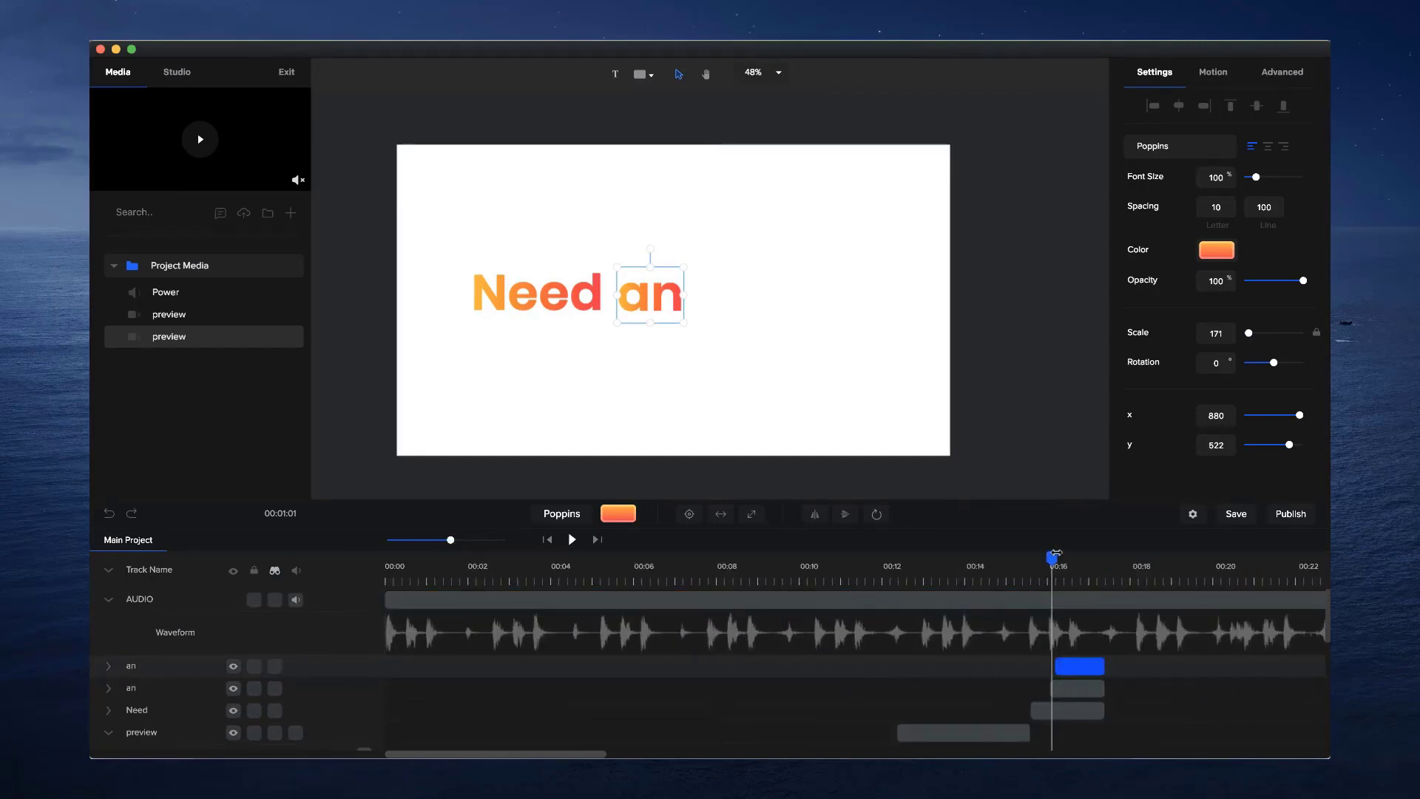
pyautogui.moveTo(1056, 553); pyautogui.dragTo(1058, 553)
pyautogui.moveTo(451, 540); pyautogui.dragTo(496, 540)
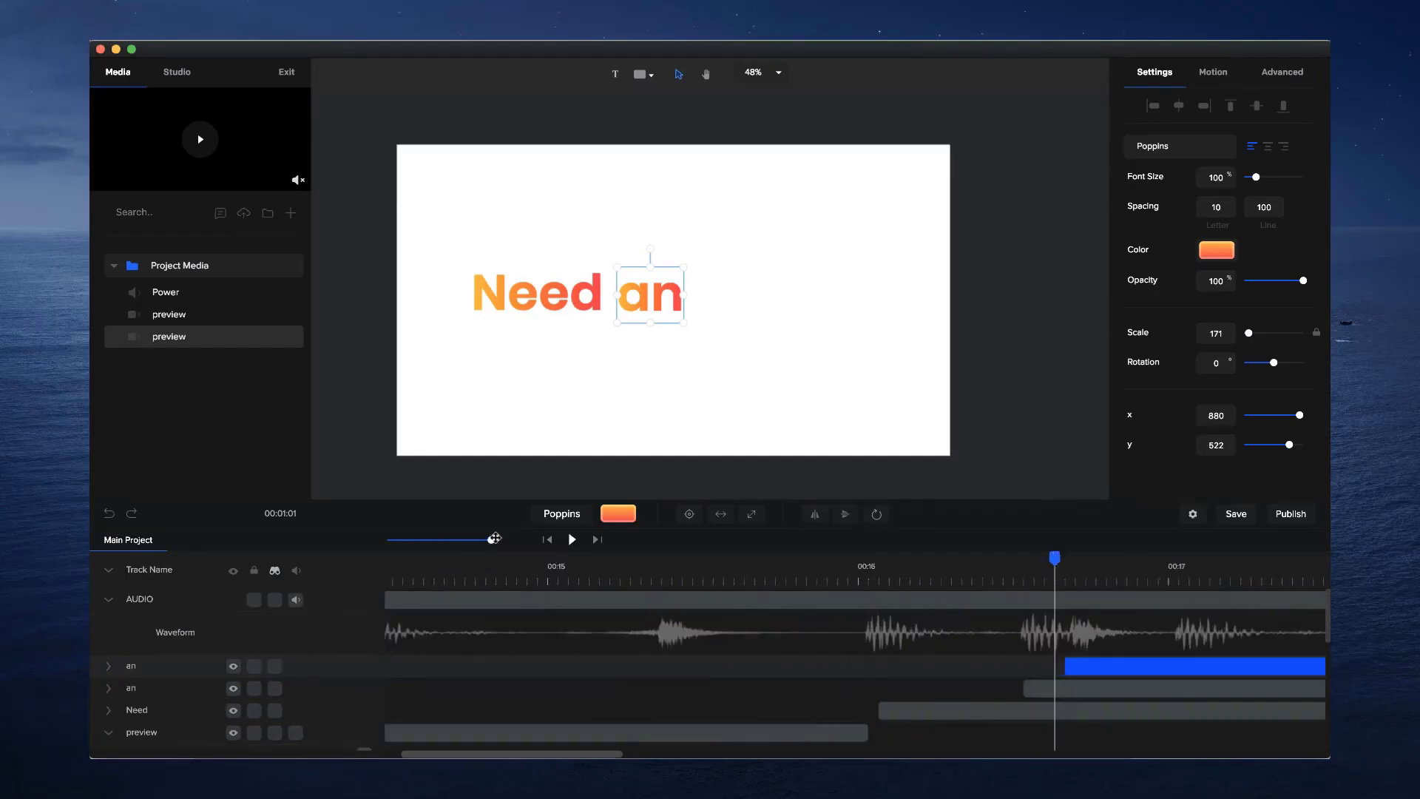
# Duplicate the topmost "an" clip and trim the new copy's start to the beat at 00:17
pyautogui.click(1077, 659)
pyautogui.click(1090, 663)
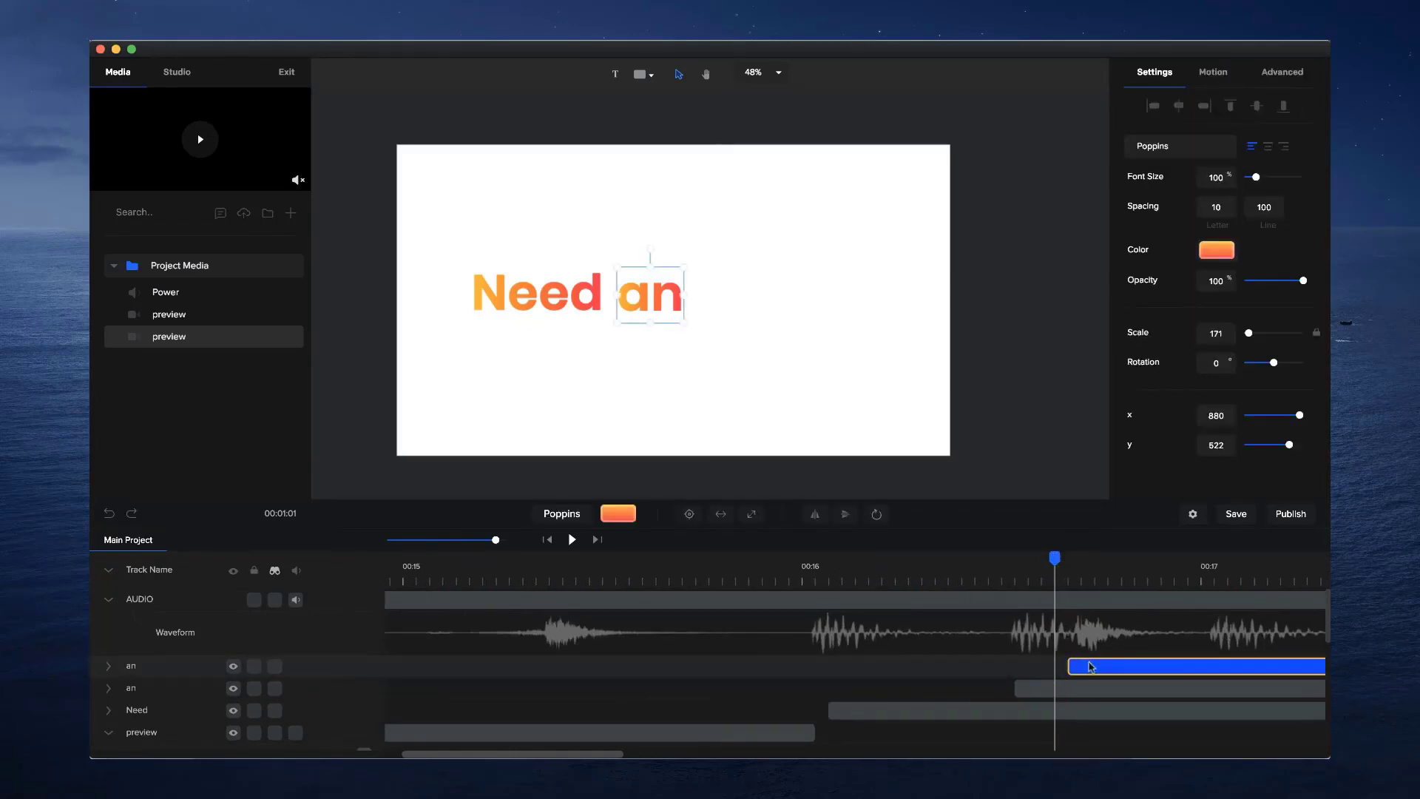
pyautogui.press('super+d')
pyautogui.click(1088, 665)
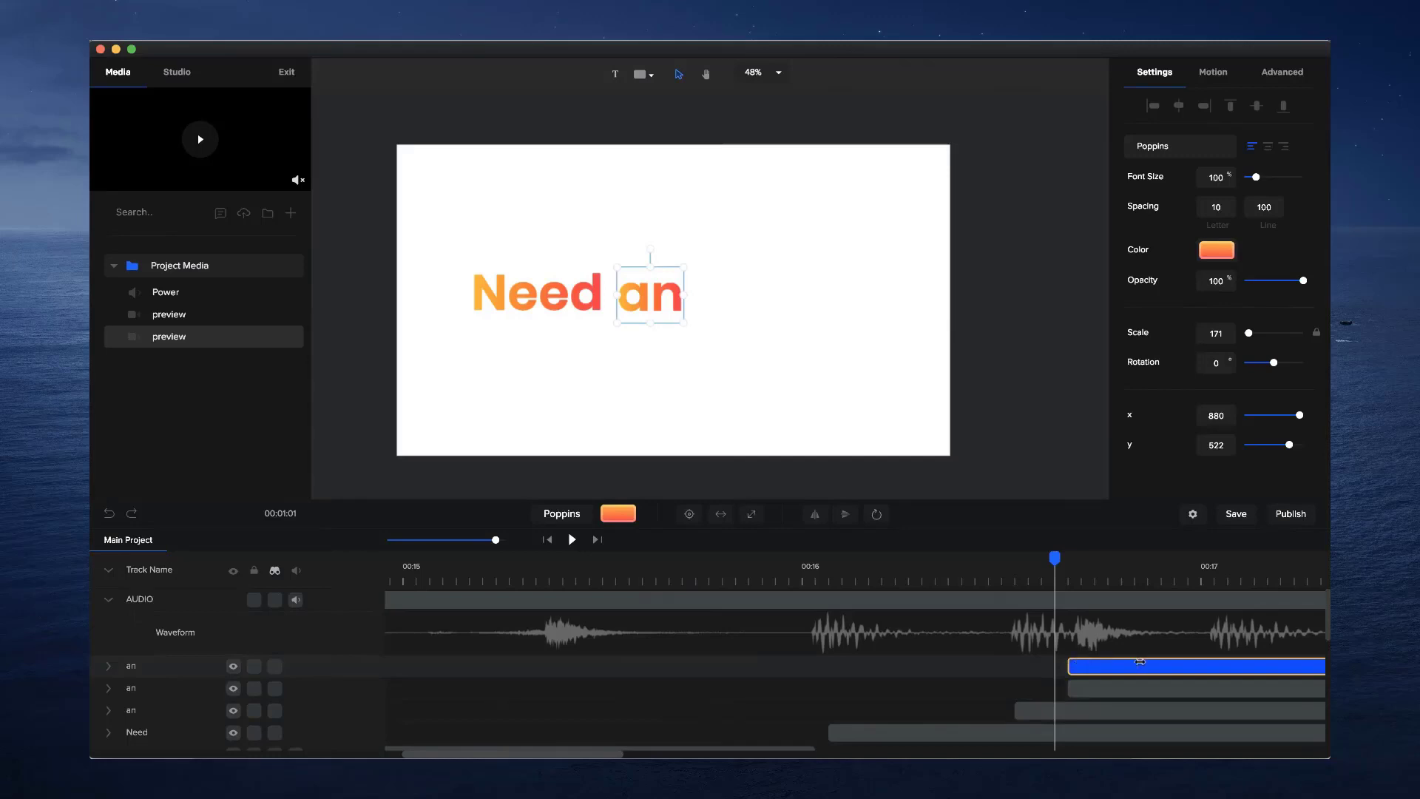
pyautogui.moveTo(1070, 664); pyautogui.dragTo(1220, 663)
# Place the second "an" text after the first at about x 1144, y 520 and change it to "epic"
pyautogui.click(1109, 568)
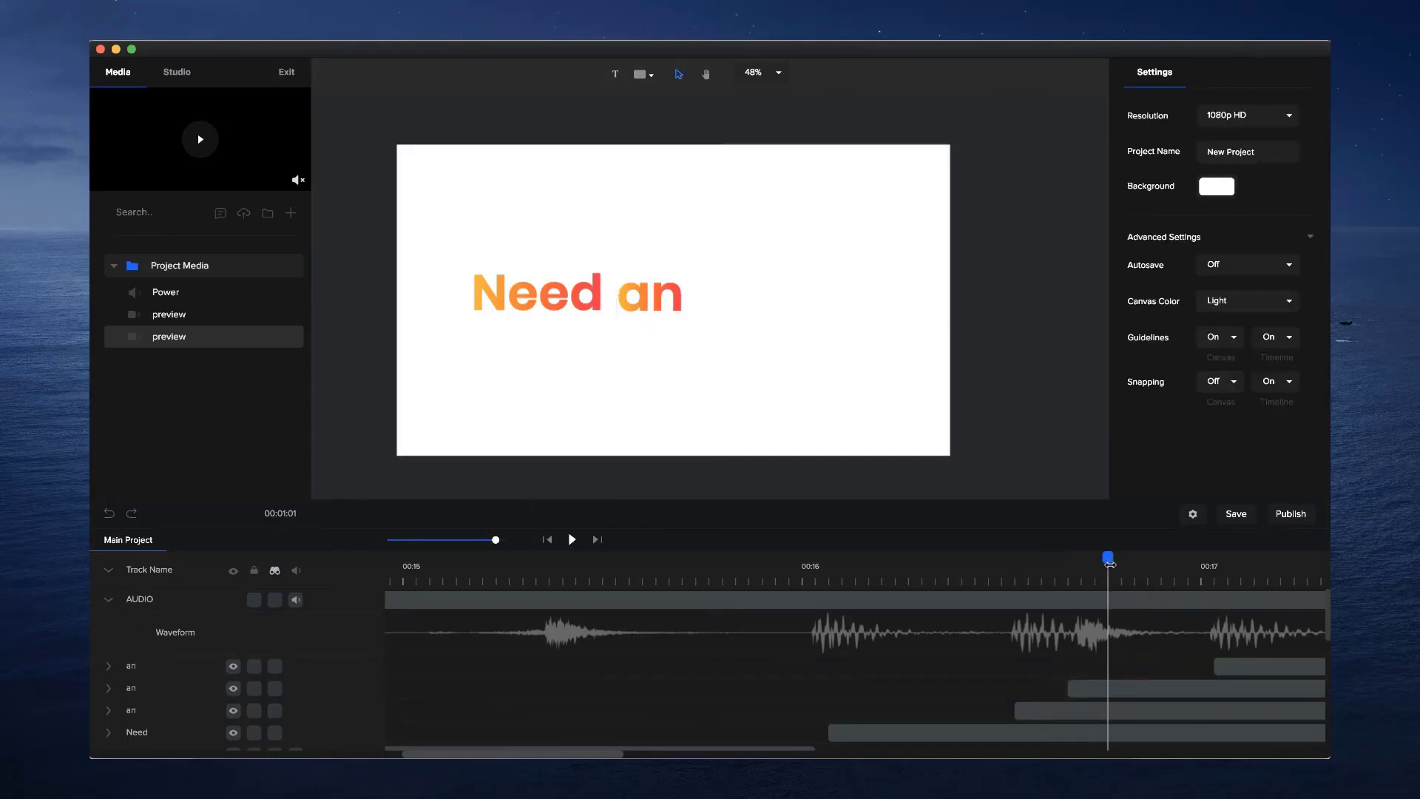
pyautogui.click(1100, 695)
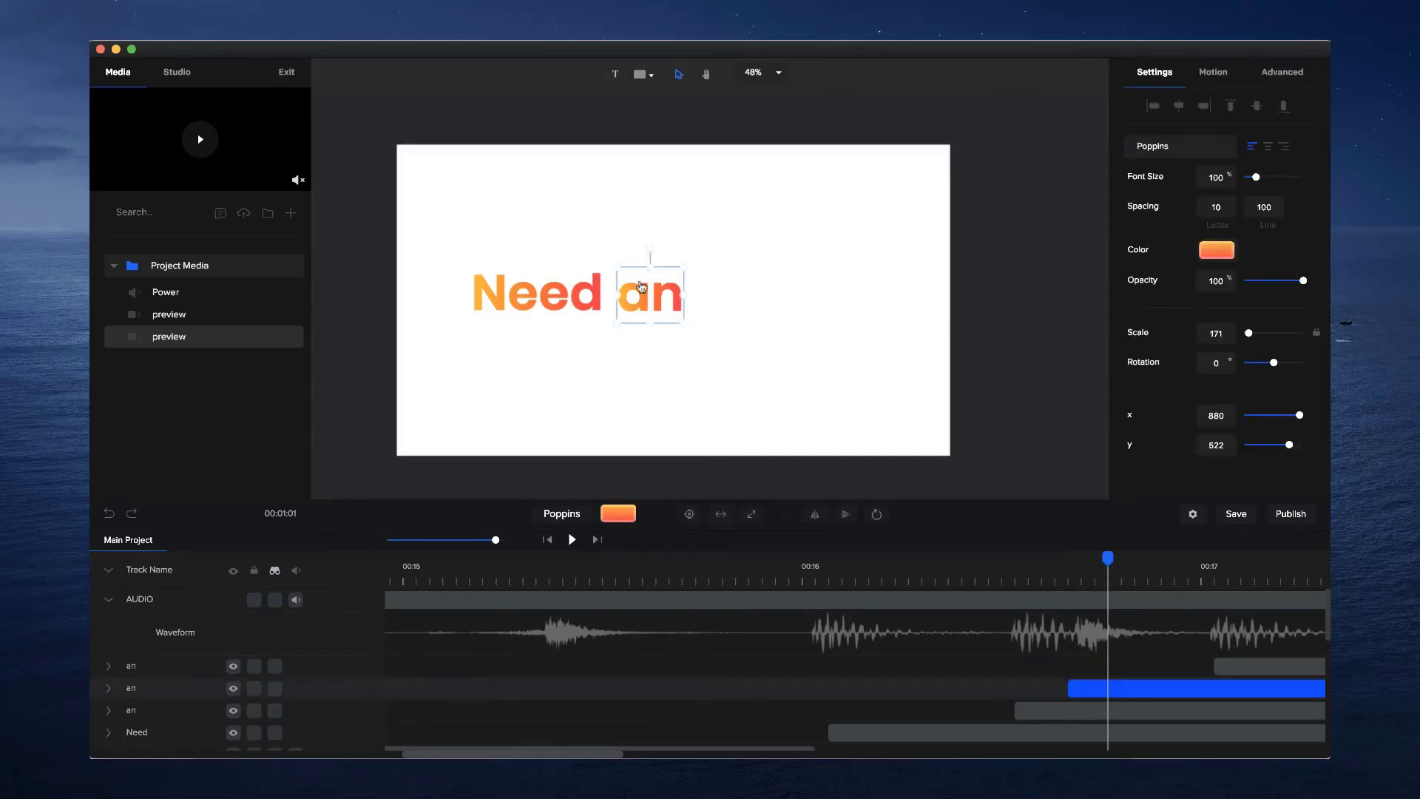
pyautogui.moveTo(641, 287); pyautogui.dragTo(713, 294)
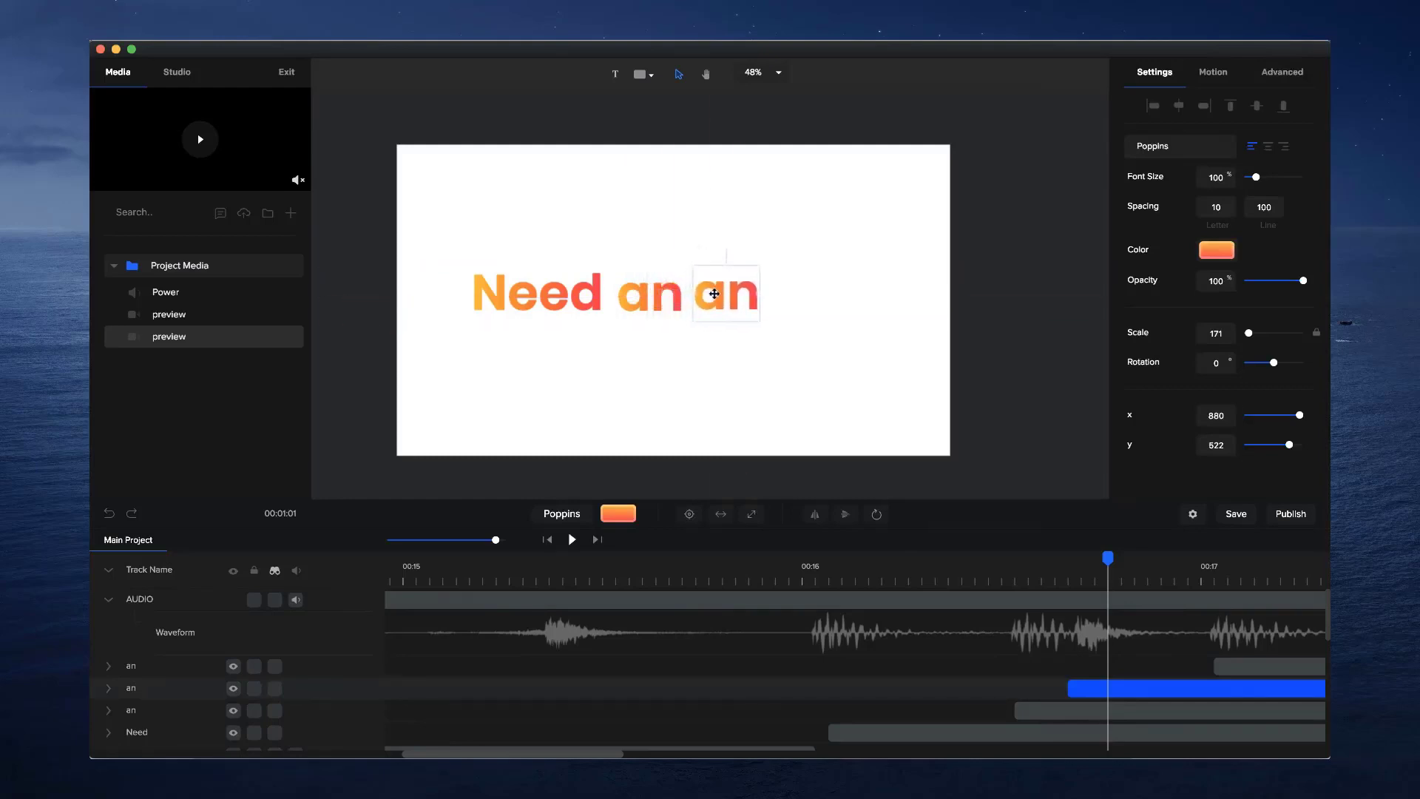
pyautogui.doubleClick(714, 294)
pyautogui.write('epic')
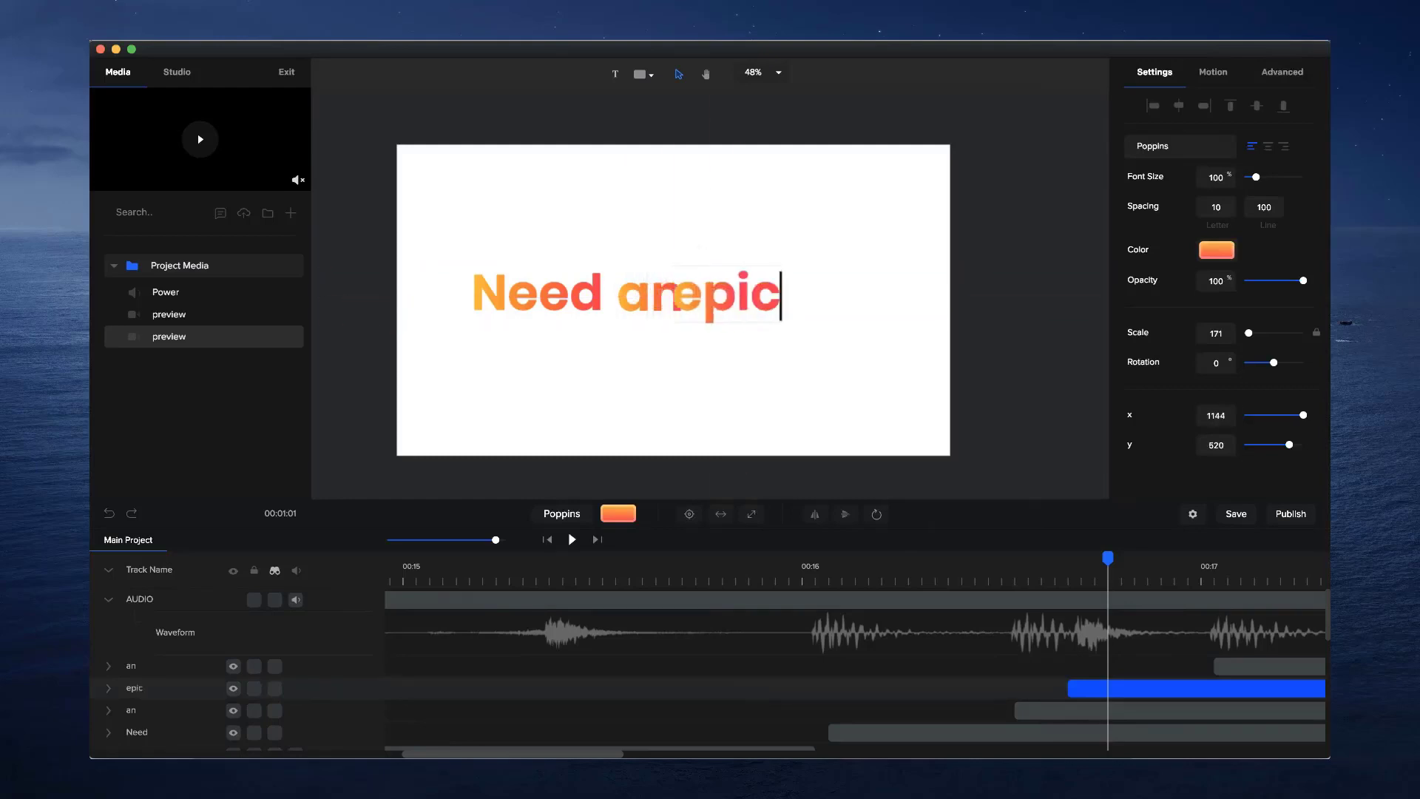
pyautogui.click(796, 349)
pyautogui.click(747, 310)
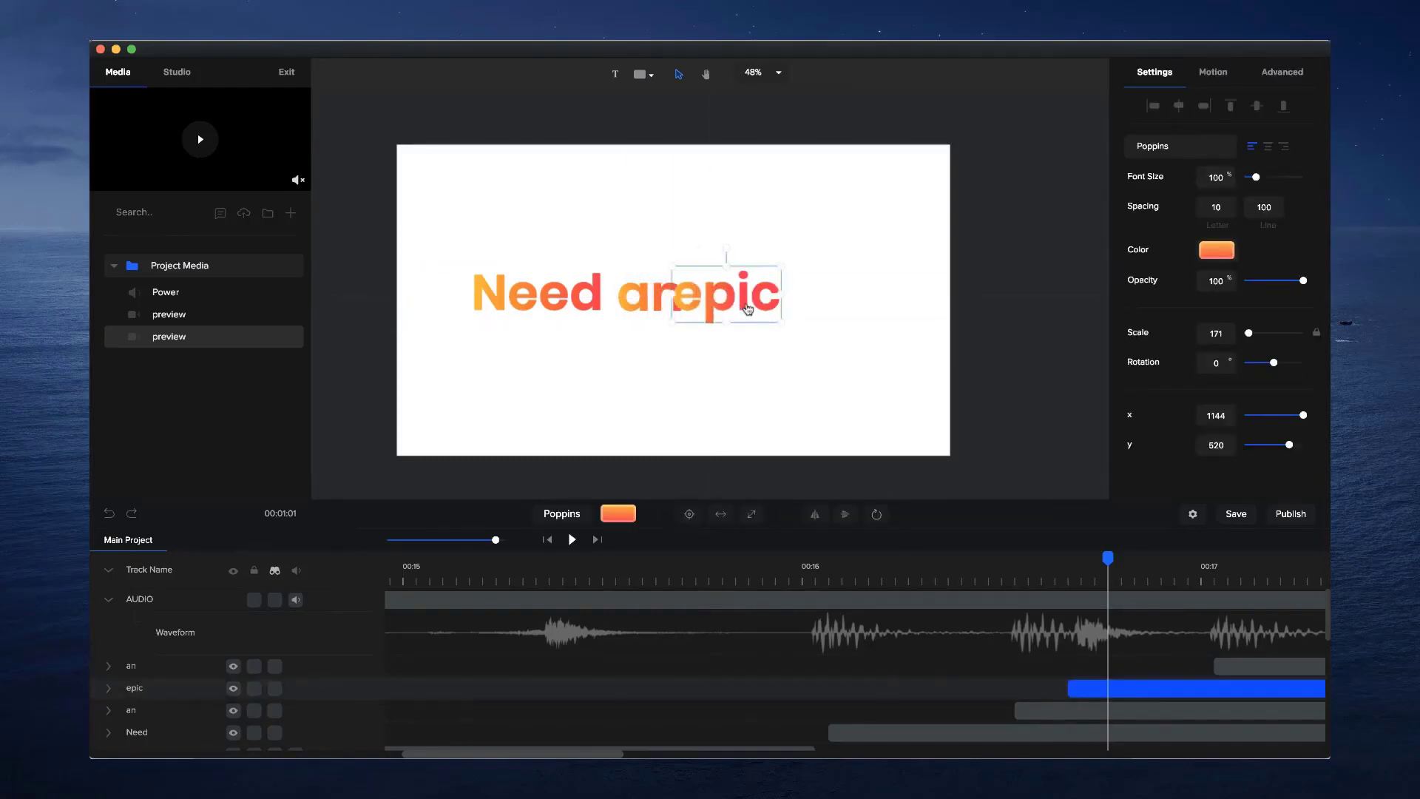
# Move the topmost "an" copy past "epic" to about x 1547, y 486 and change its text to "video?"
pyautogui.click(1269, 568)
pyautogui.click(1263, 666)
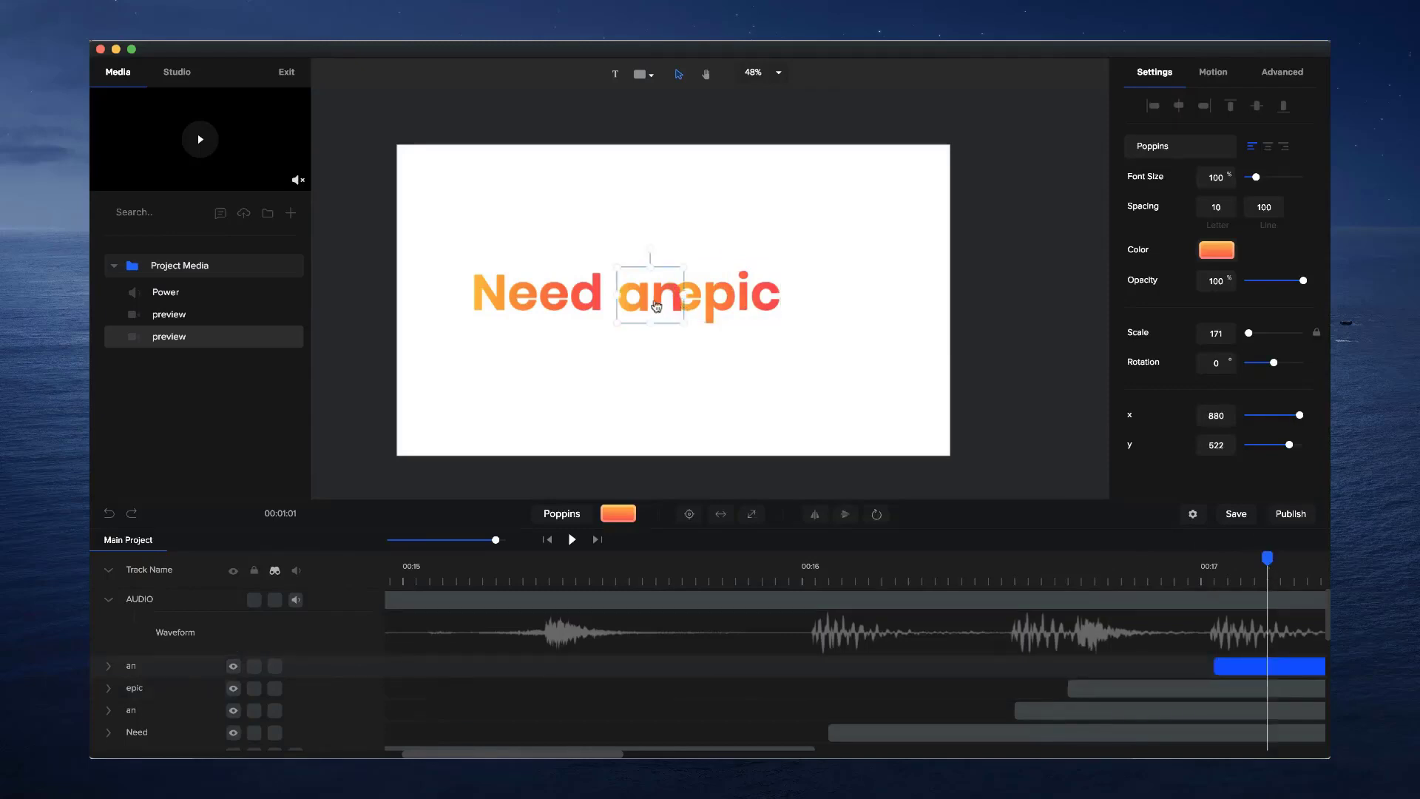
pyautogui.moveTo(656, 305); pyautogui.dragTo(847, 299)
pyautogui.doubleClick(847, 299)
pyautogui.write('v')
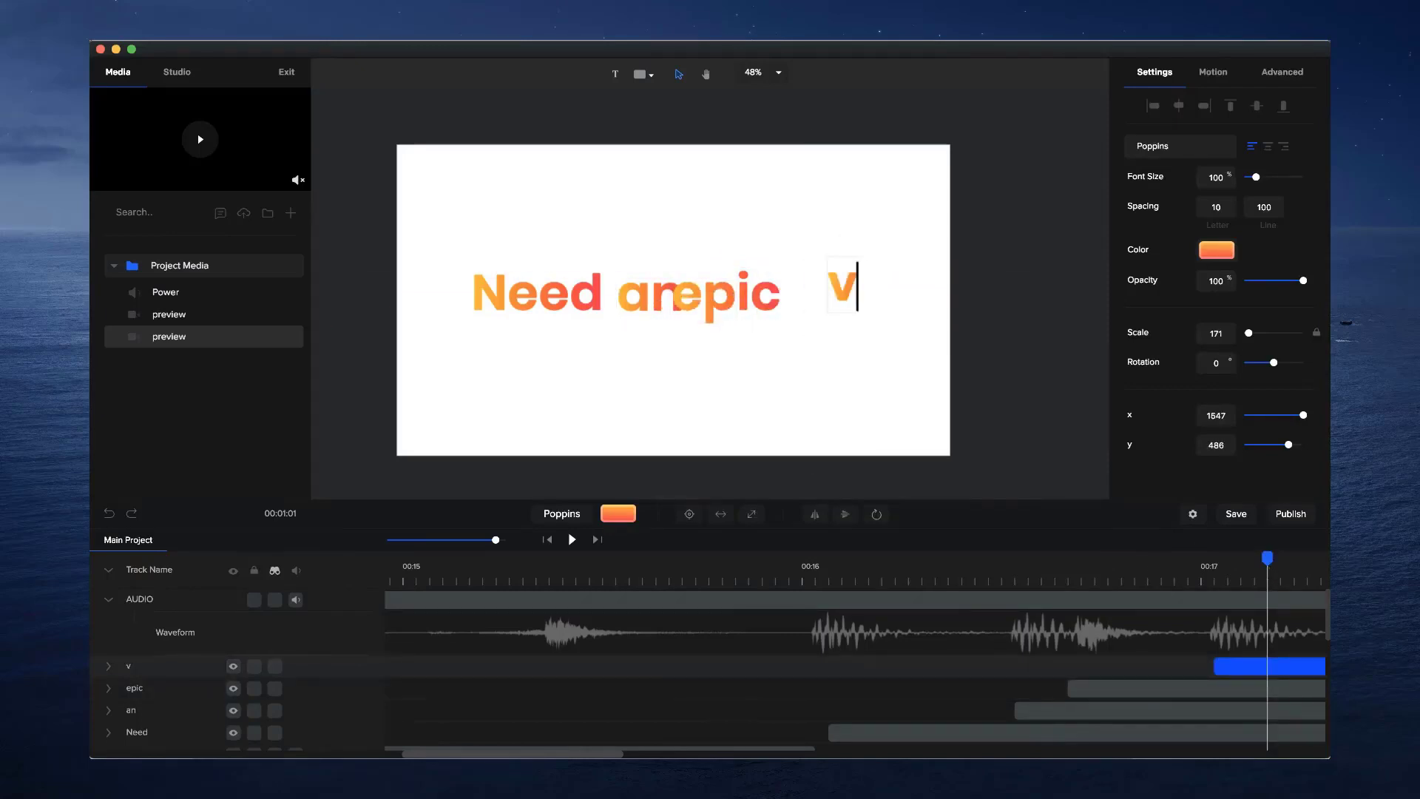
pyautogui.write('ideo?')
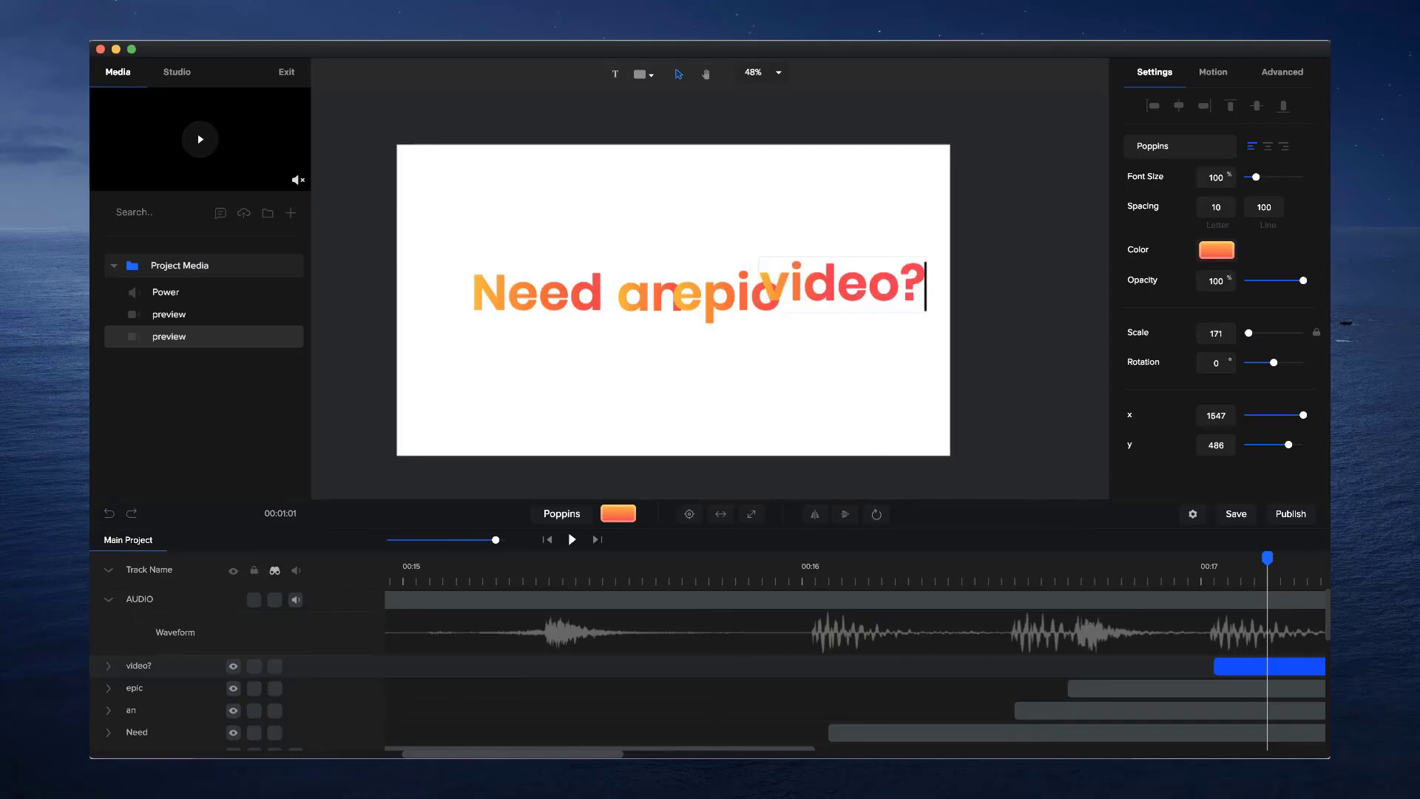
pyautogui.click(996, 312)
# Line up the four words evenly in one row, with "Need" at about x 365, y 530 and "video?" at about x 1595, y 530
pyautogui.moveTo(562, 296); pyautogui.dragTo(527, 299)
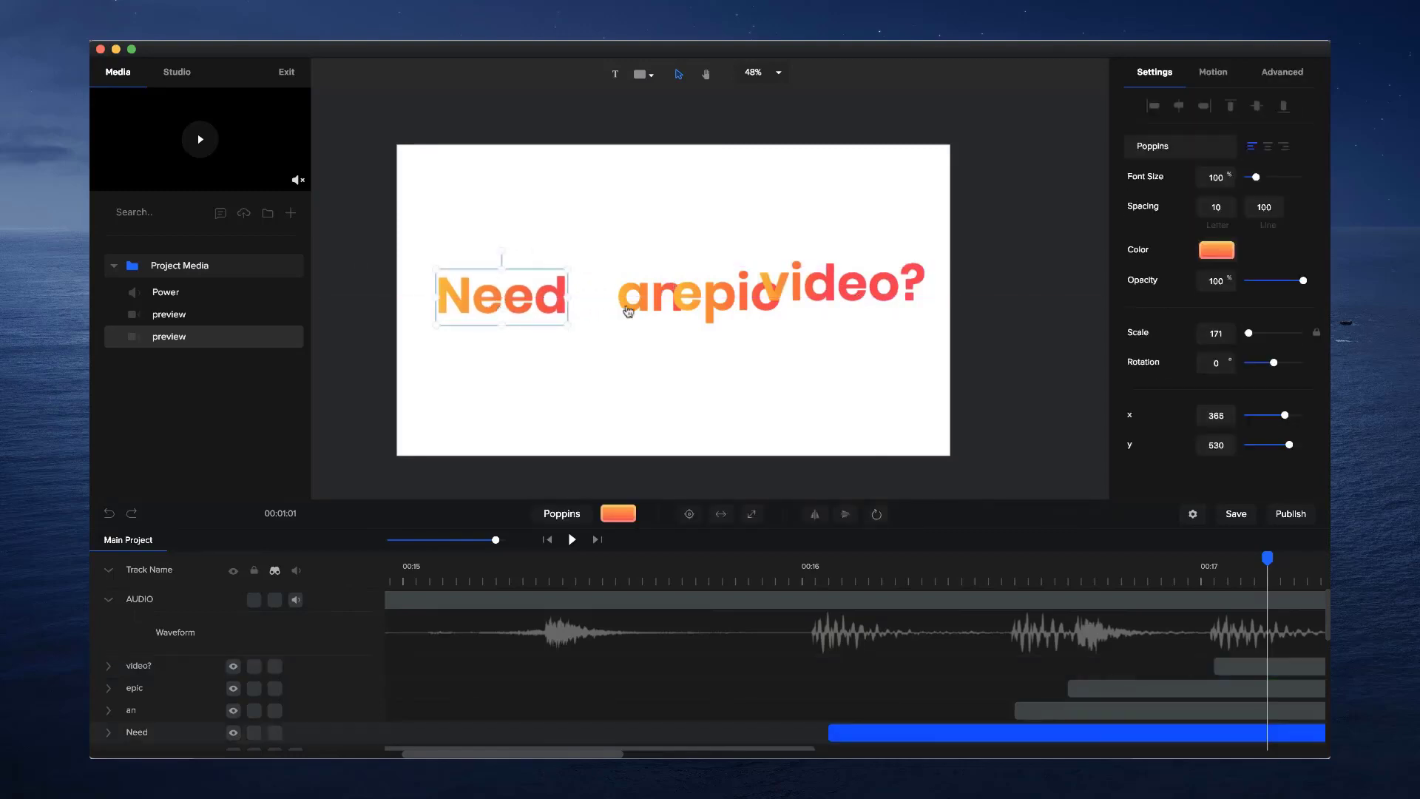
pyautogui.moveTo(628, 312); pyautogui.dragTo(603, 303)
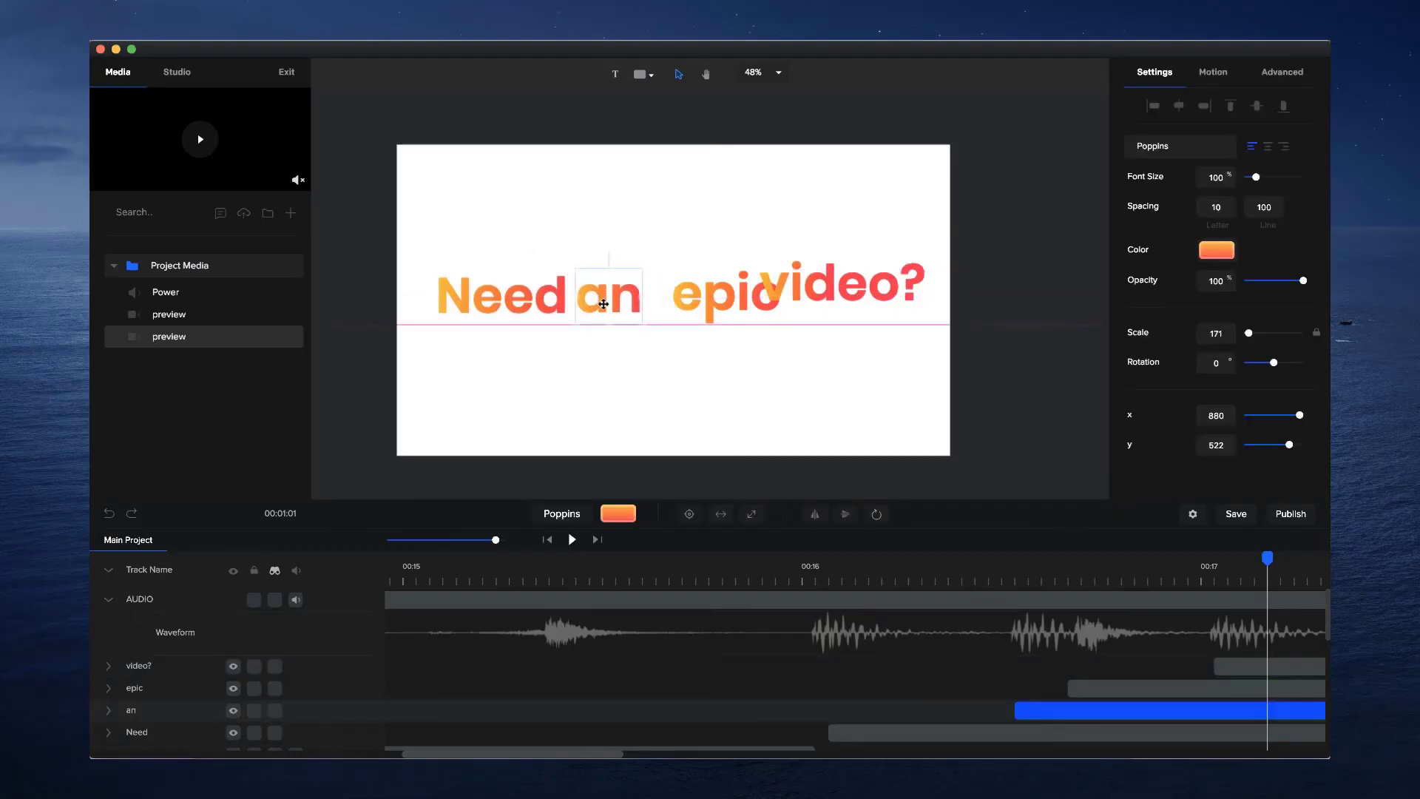
pyautogui.moveTo(749, 305); pyautogui.dragTo(815, 300)
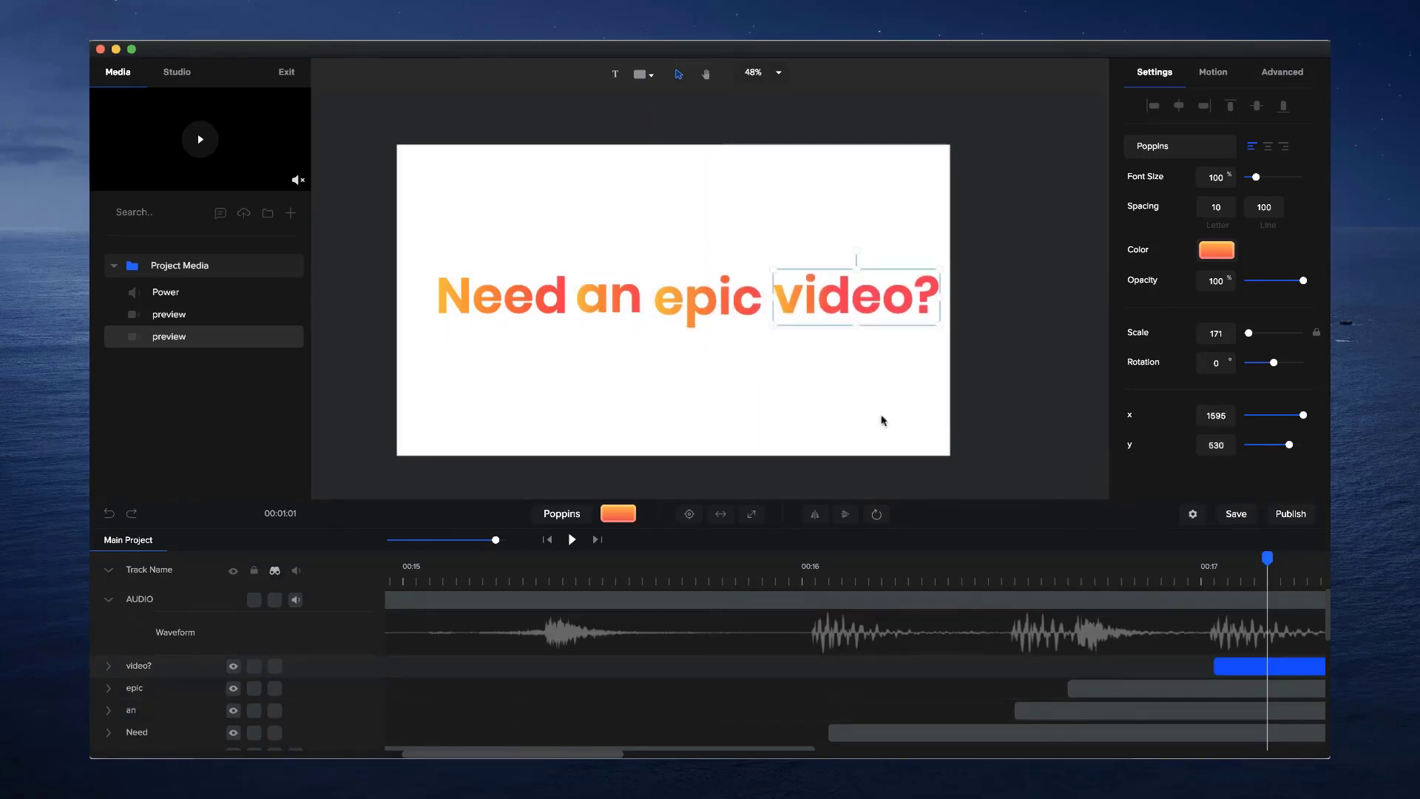
# Select the "video?", "epic", "an" and "Need" texts together and scale them down slightly as one line
pyautogui.click(1162, 688)
pyautogui.keyDown('shift'); pyautogui.click(1148, 711); pyautogui.keyUp('shift')
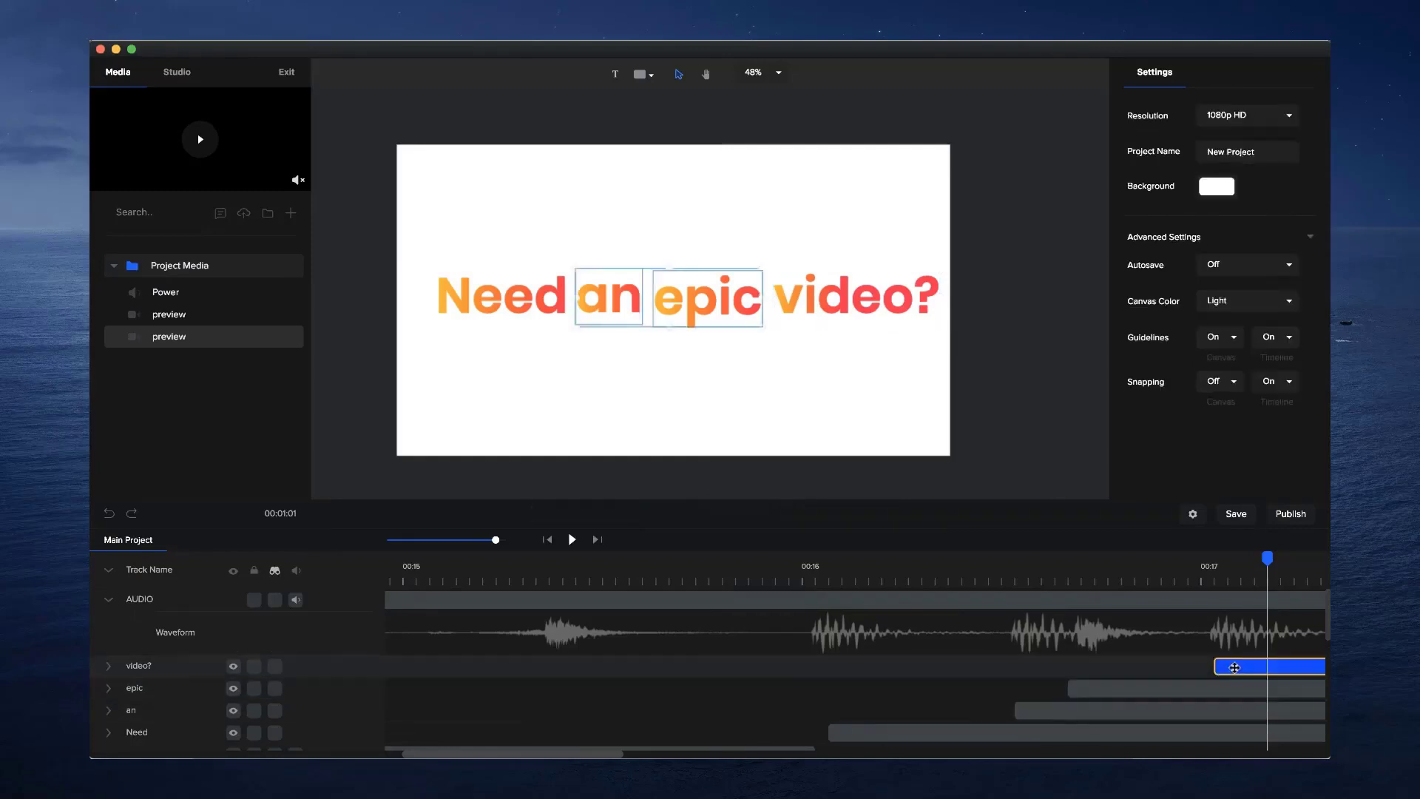
pyautogui.keyDown('shift'); pyautogui.click(1139, 706); pyautogui.keyUp('shift')
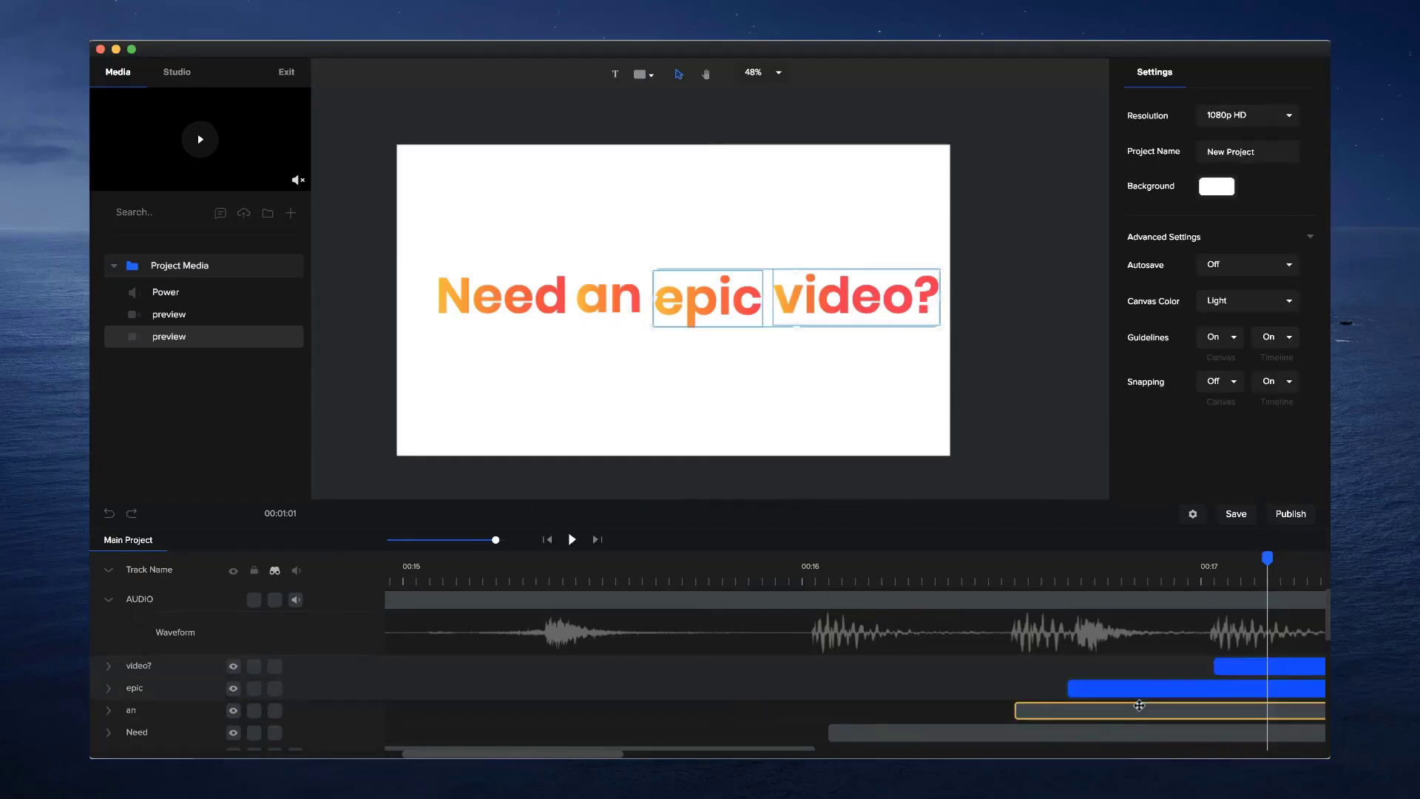
pyautogui.keyDown('shift'); pyautogui.click(1139, 709); pyautogui.keyUp('shift')
pyautogui.keyDown('shift'); pyautogui.click(1104, 732); pyautogui.keyUp('shift')
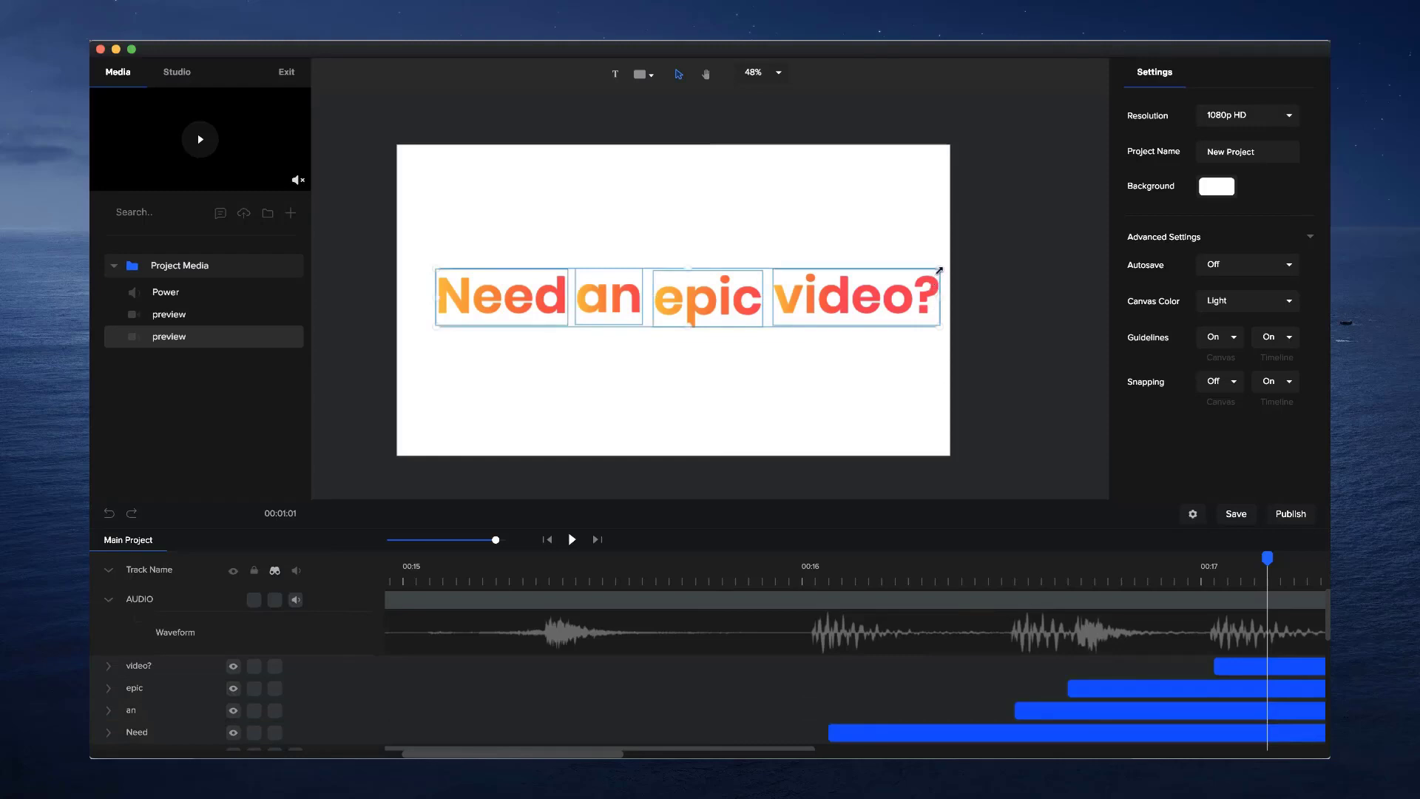
pyautogui.moveTo(939, 271); pyautogui.dragTo(872, 295)
pyautogui.click(867, 380)
# Play the timeline from about 00:14 through the "Need an epic video?" line to check its timing
pyautogui.click(813, 565)
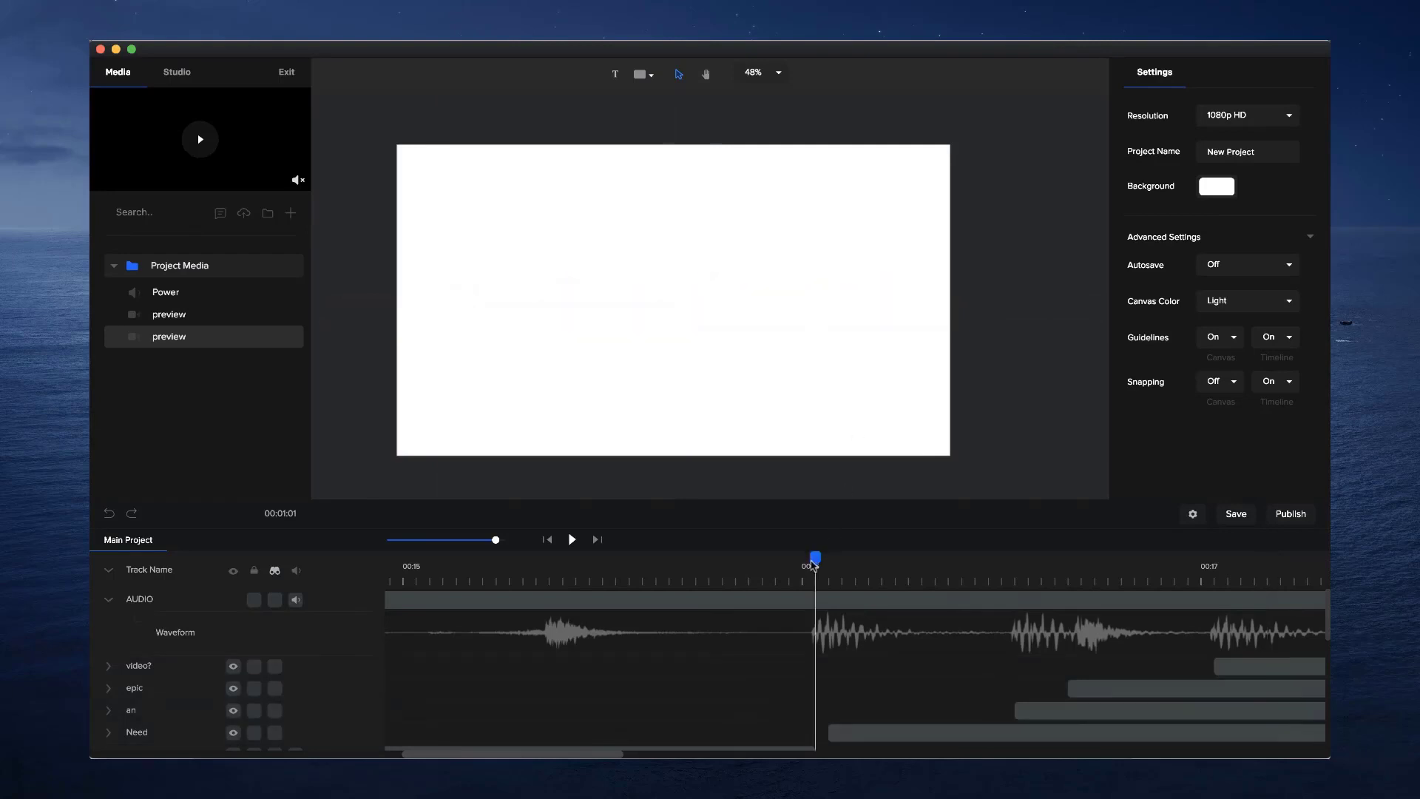
pyautogui.moveTo(490, 542); pyautogui.dragTo(477, 541)
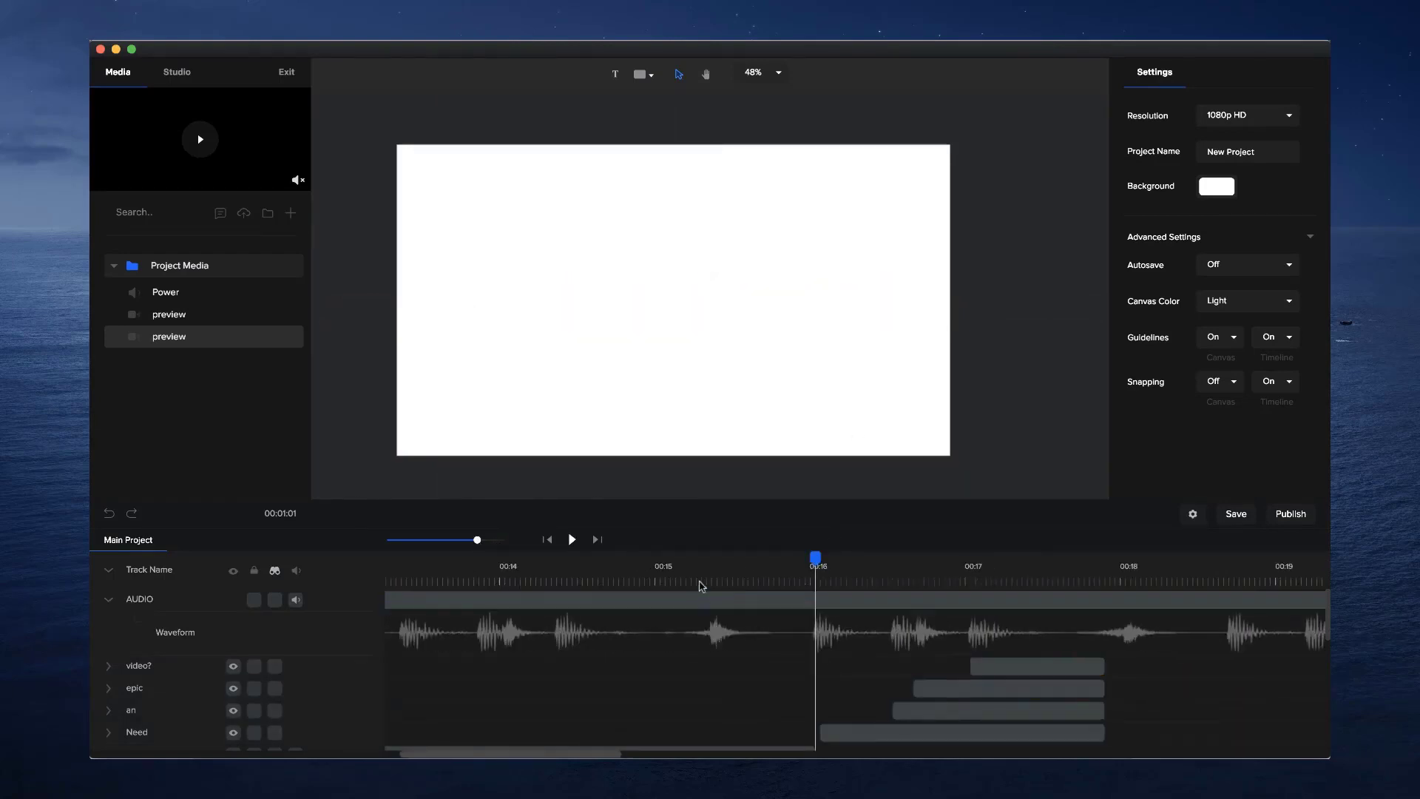
pyautogui.click(524, 577)
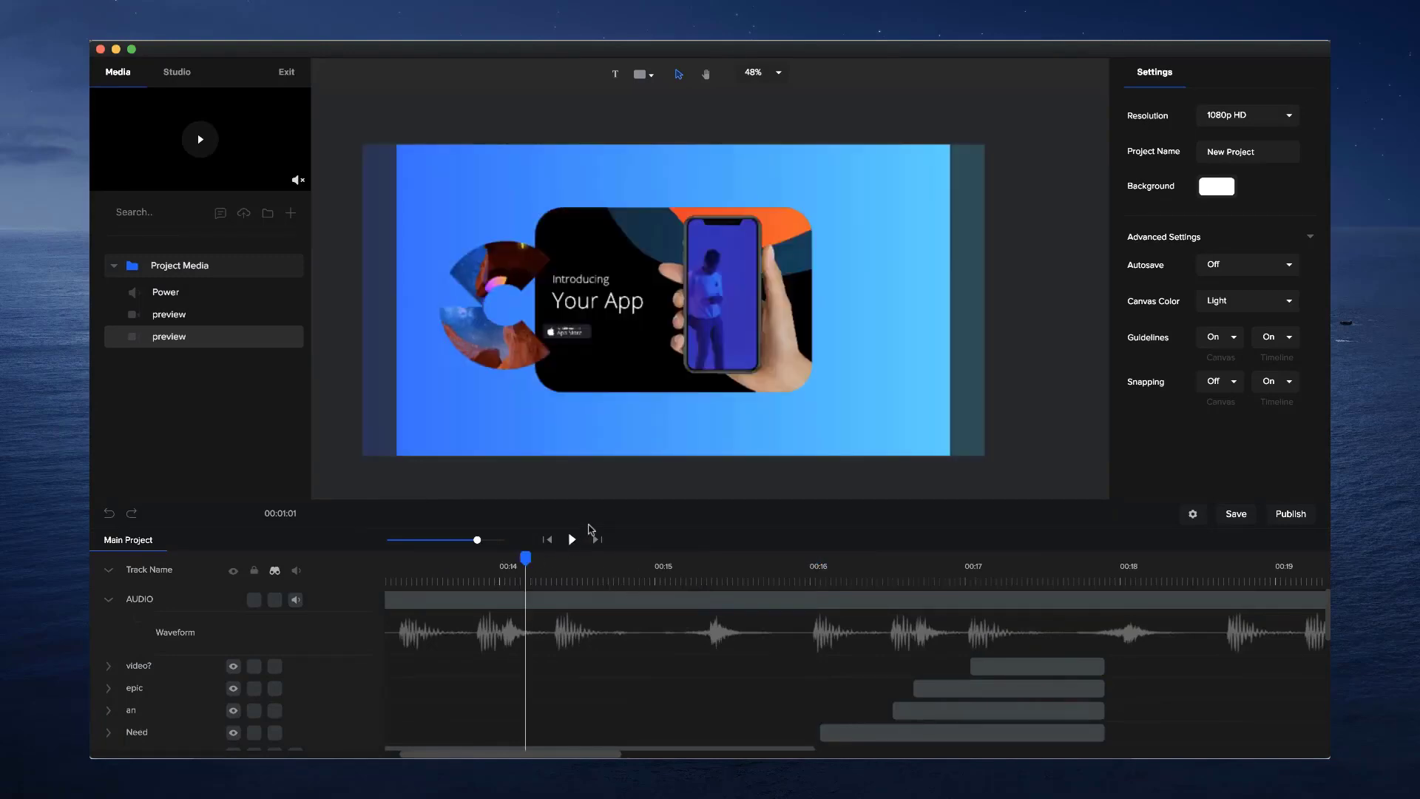
pyautogui.click(573, 540)
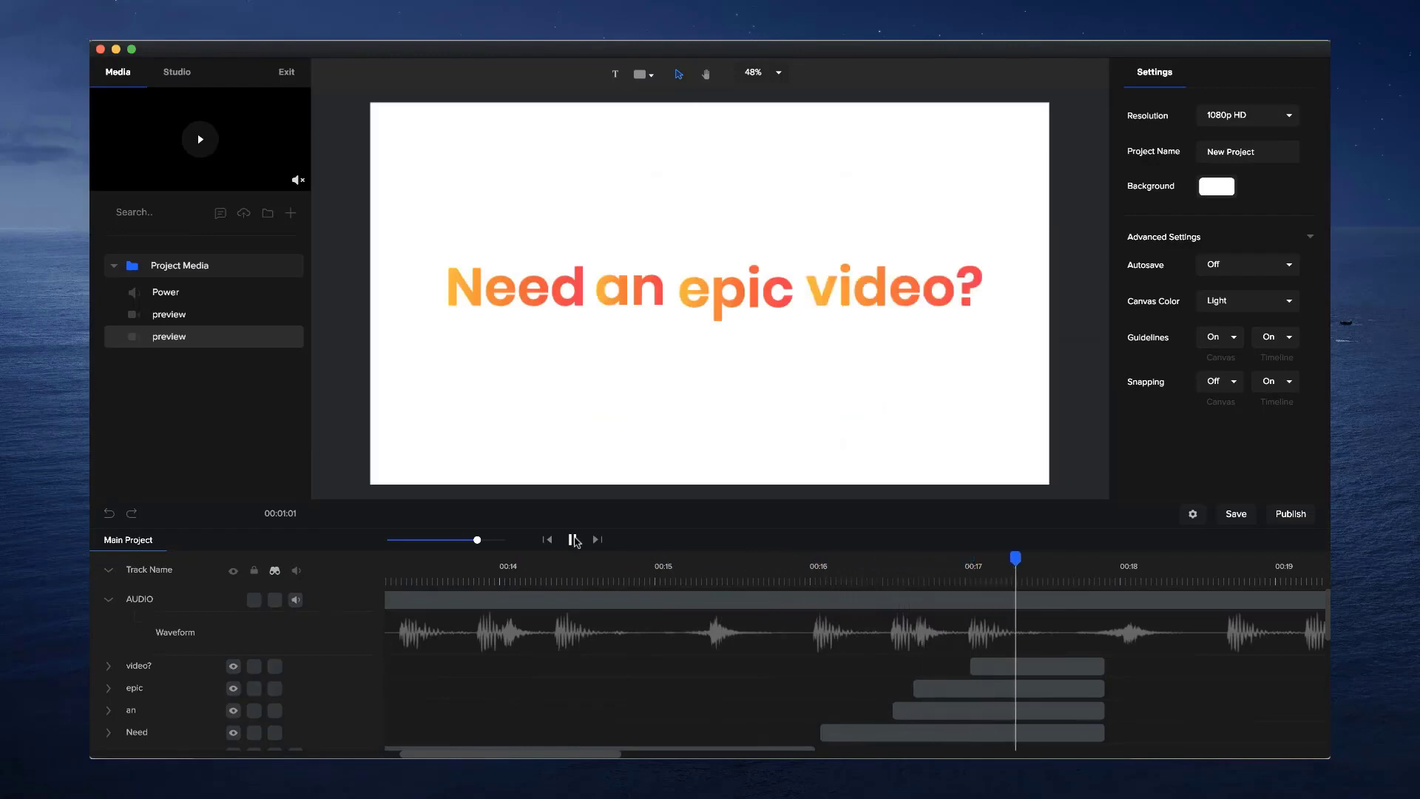
pyautogui.click(573, 540)
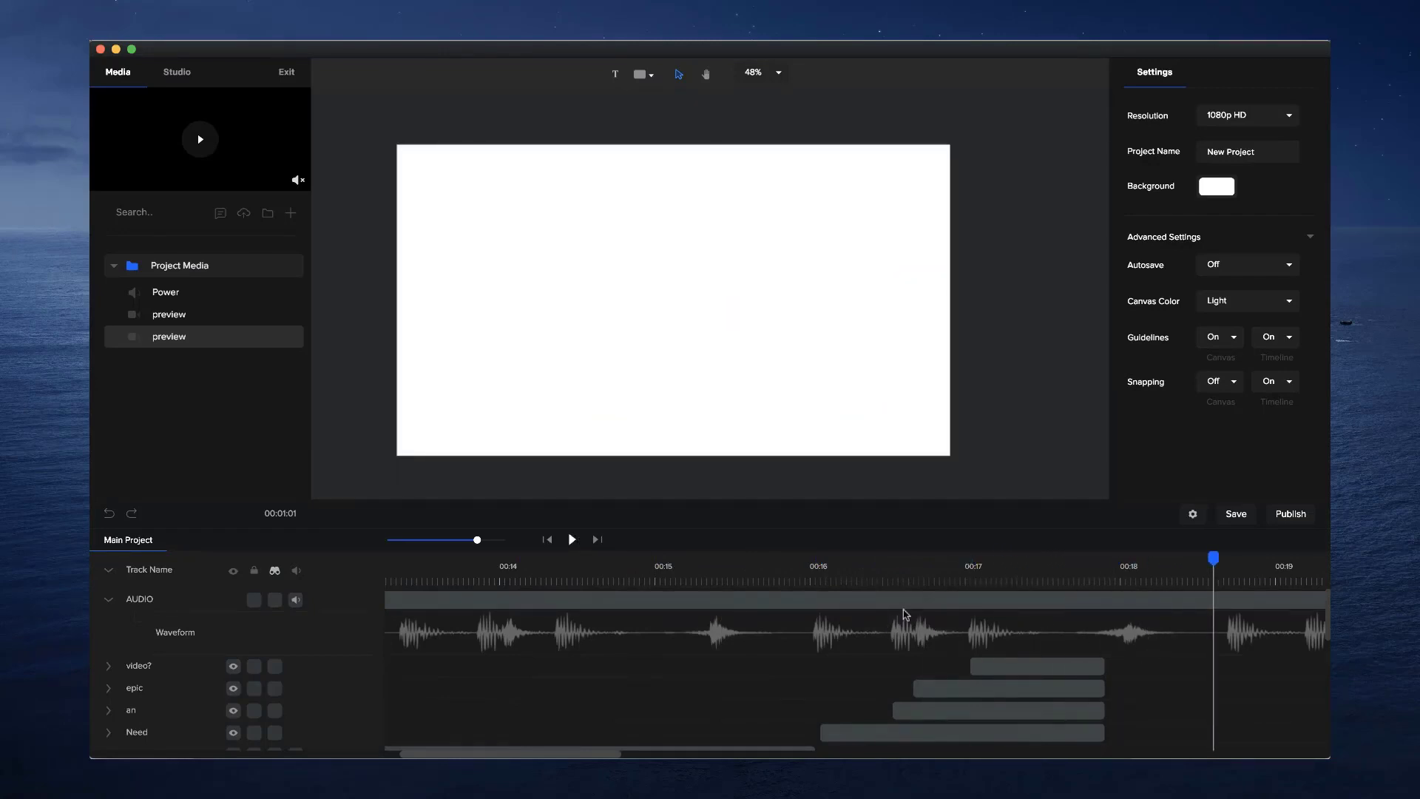
# Switch to preview.mp4 and examine the scenes from 00:20 through the "Get" scene to the logo ending, and return to the project
pyautogui.click(839, 769)
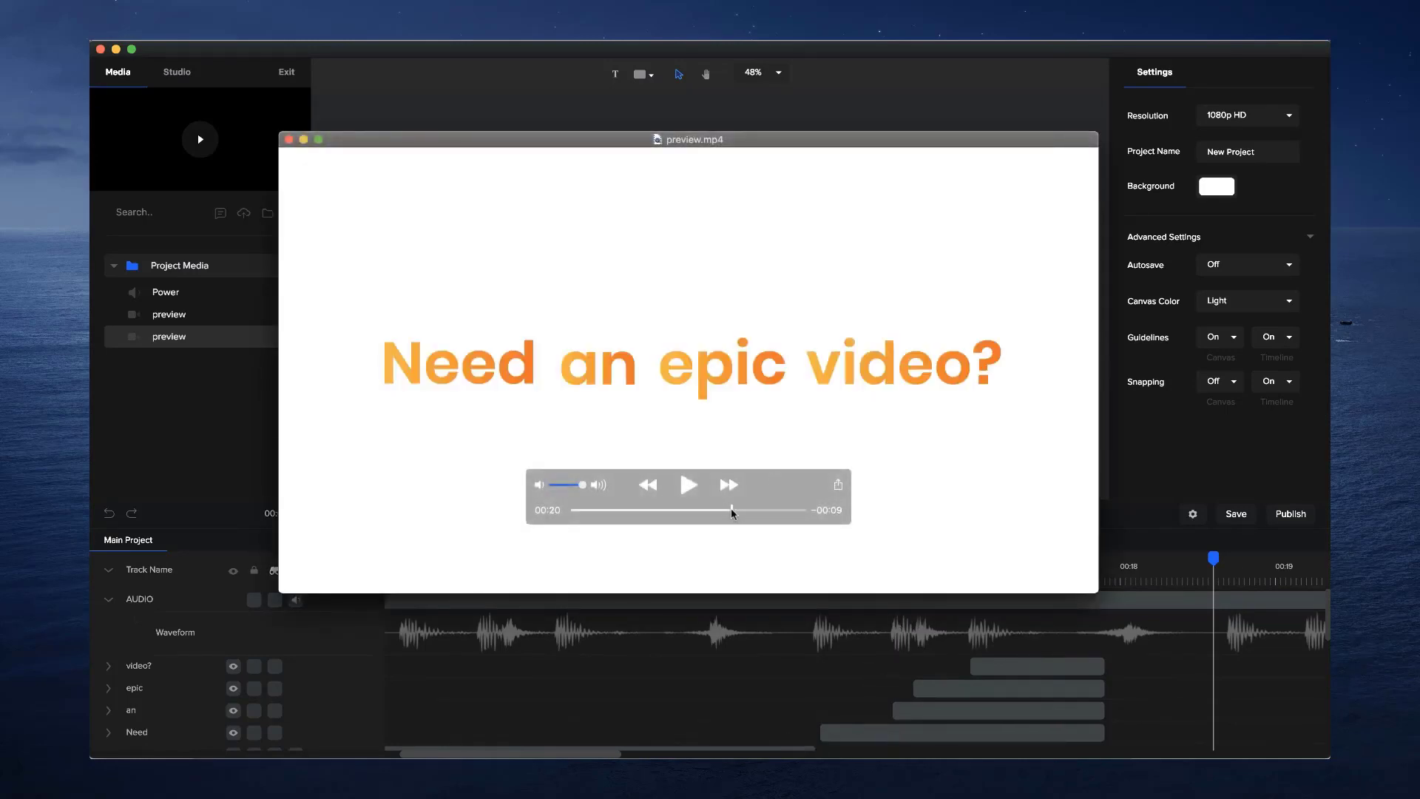
pyautogui.moveTo(731, 509); pyautogui.dragTo(737, 513)
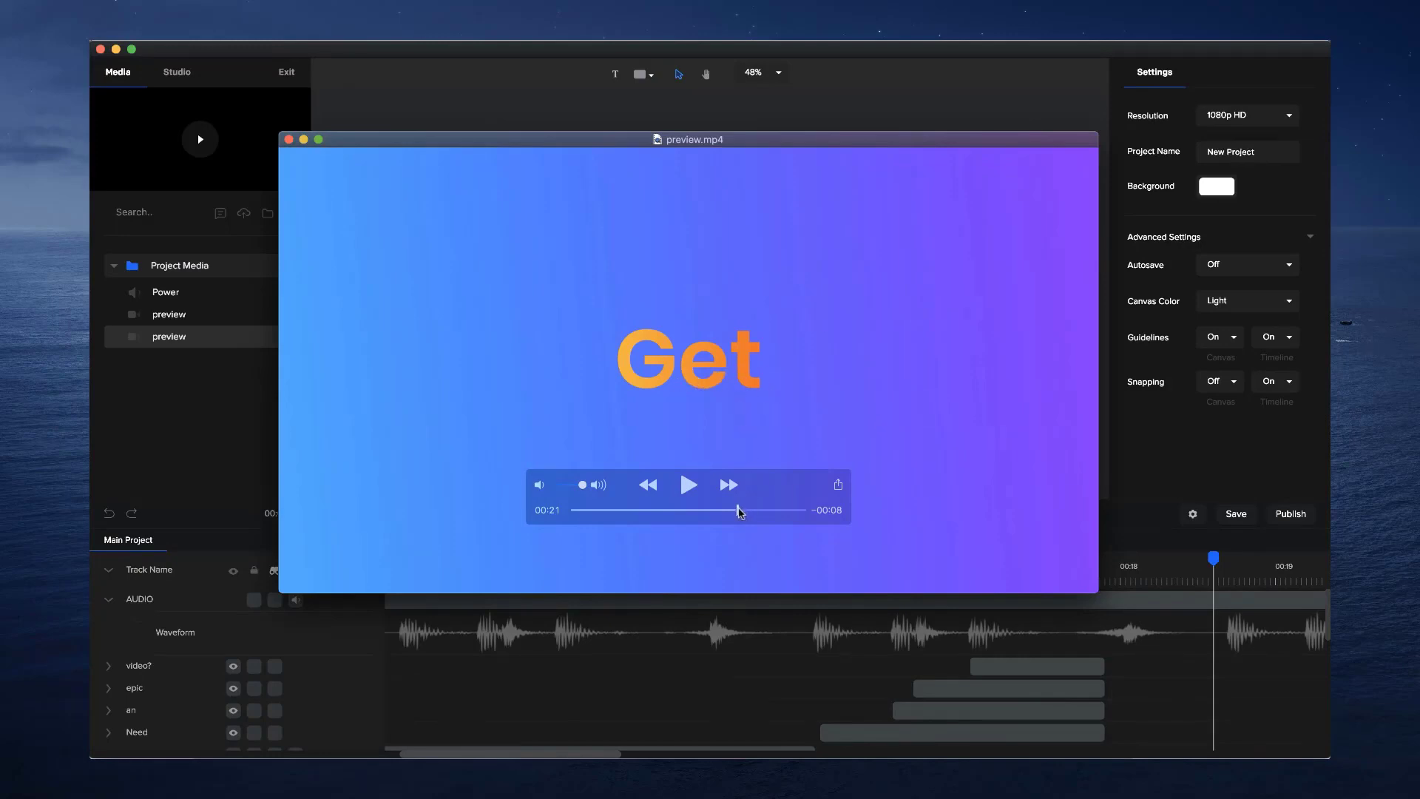
pyautogui.moveTo(739, 511); pyautogui.dragTo(775, 509)
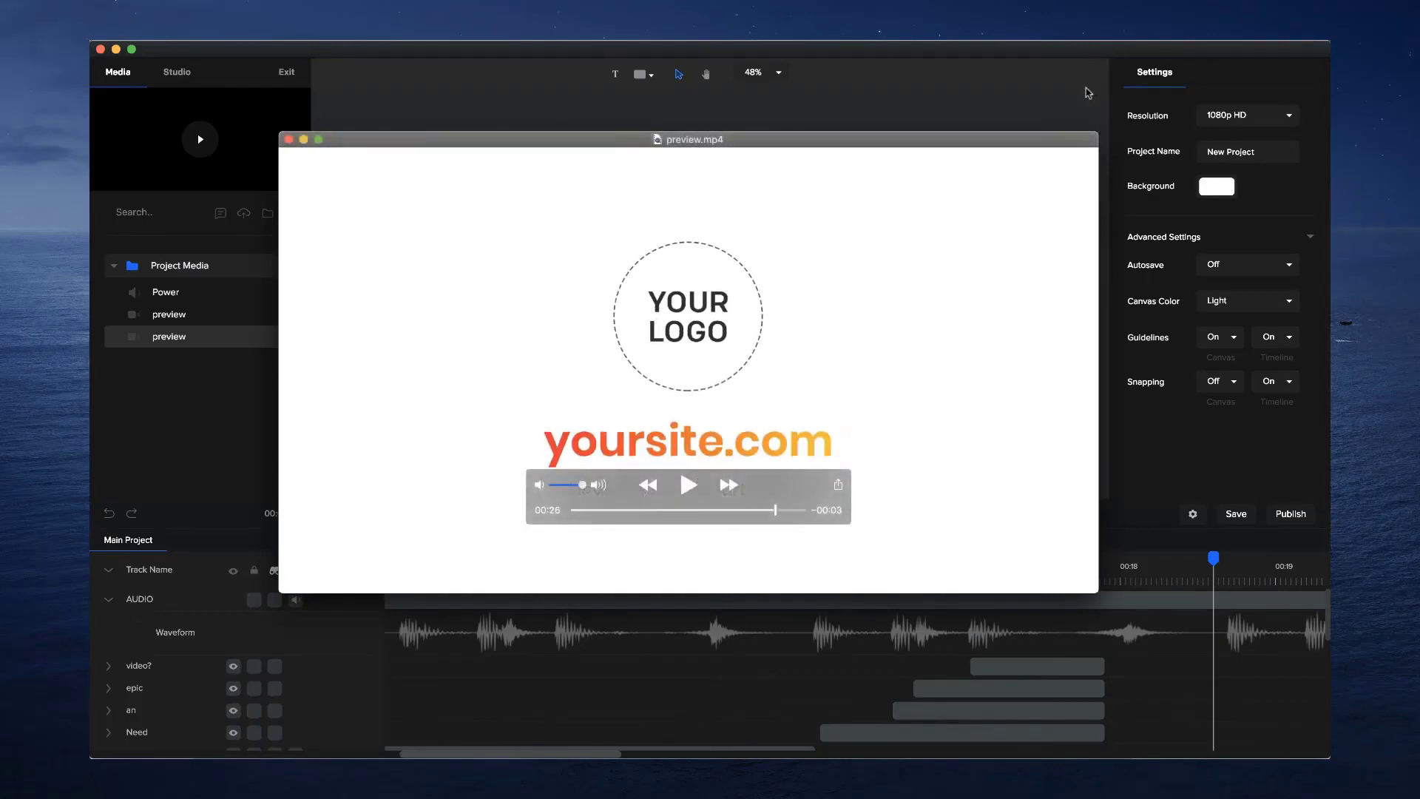
pyautogui.moveTo(845, 473)
pyautogui.click(777, 668)
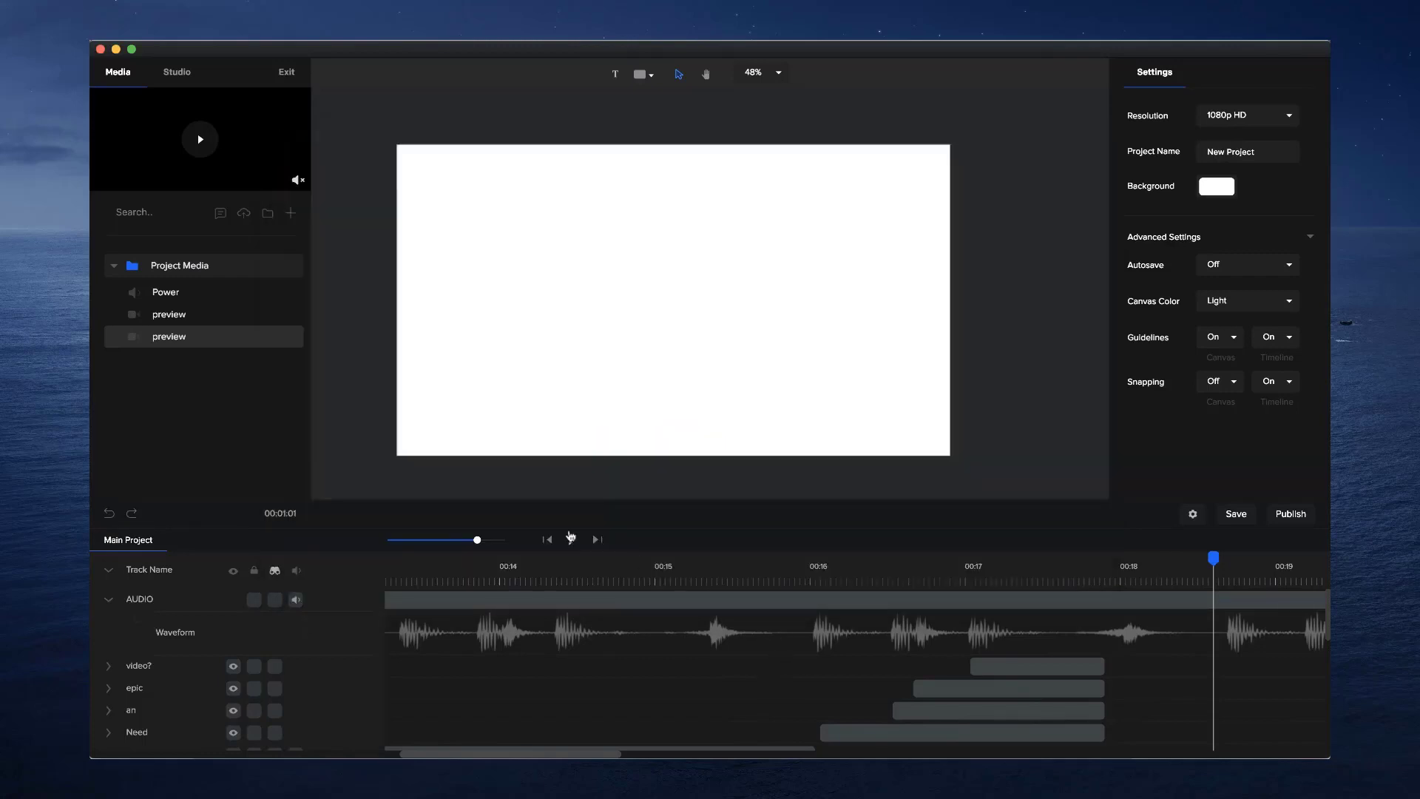
# Scrub the project back to the "Videos" scene with the blue-purple gradient background, just before 00:04
pyautogui.moveTo(477, 539); pyautogui.dragTo(444, 539)
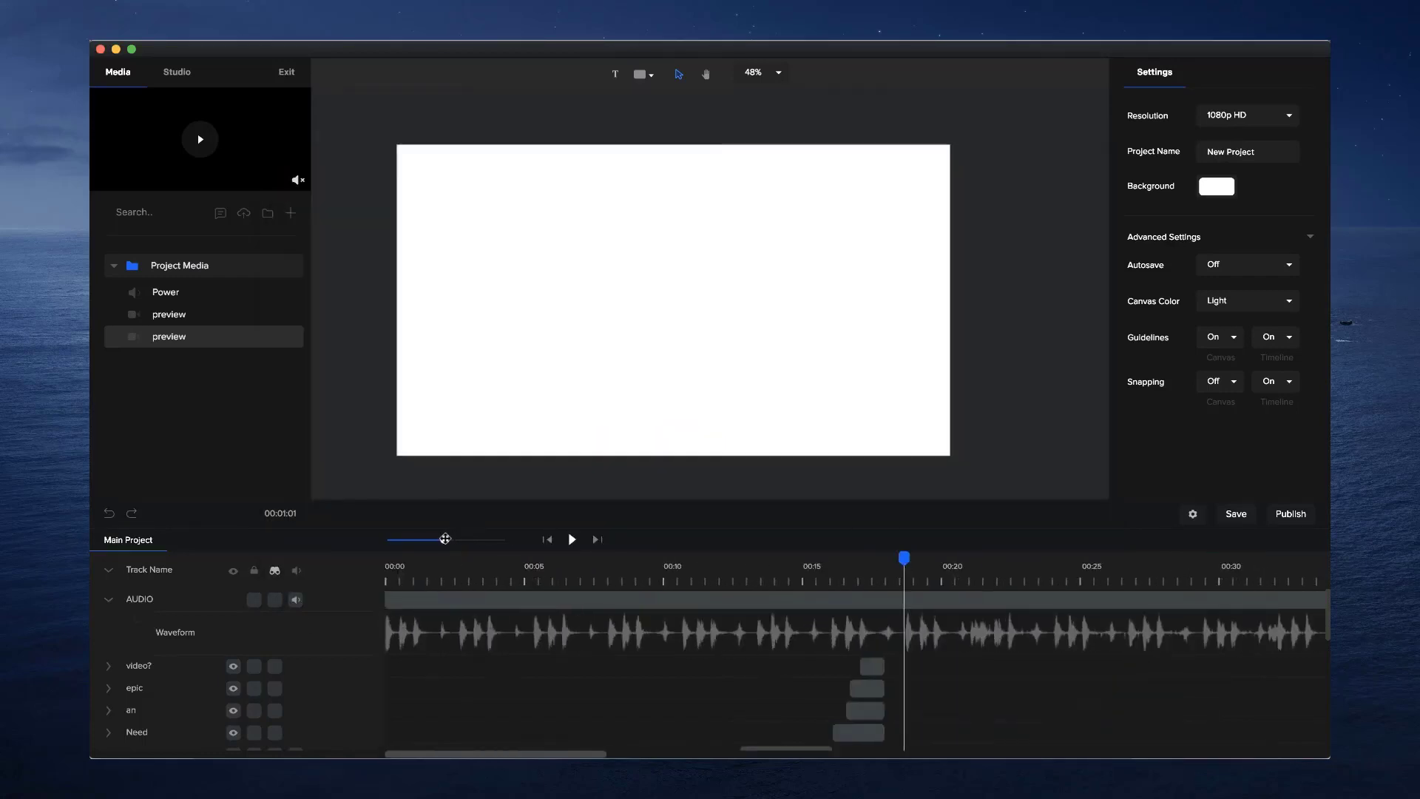
pyautogui.click(858, 560)
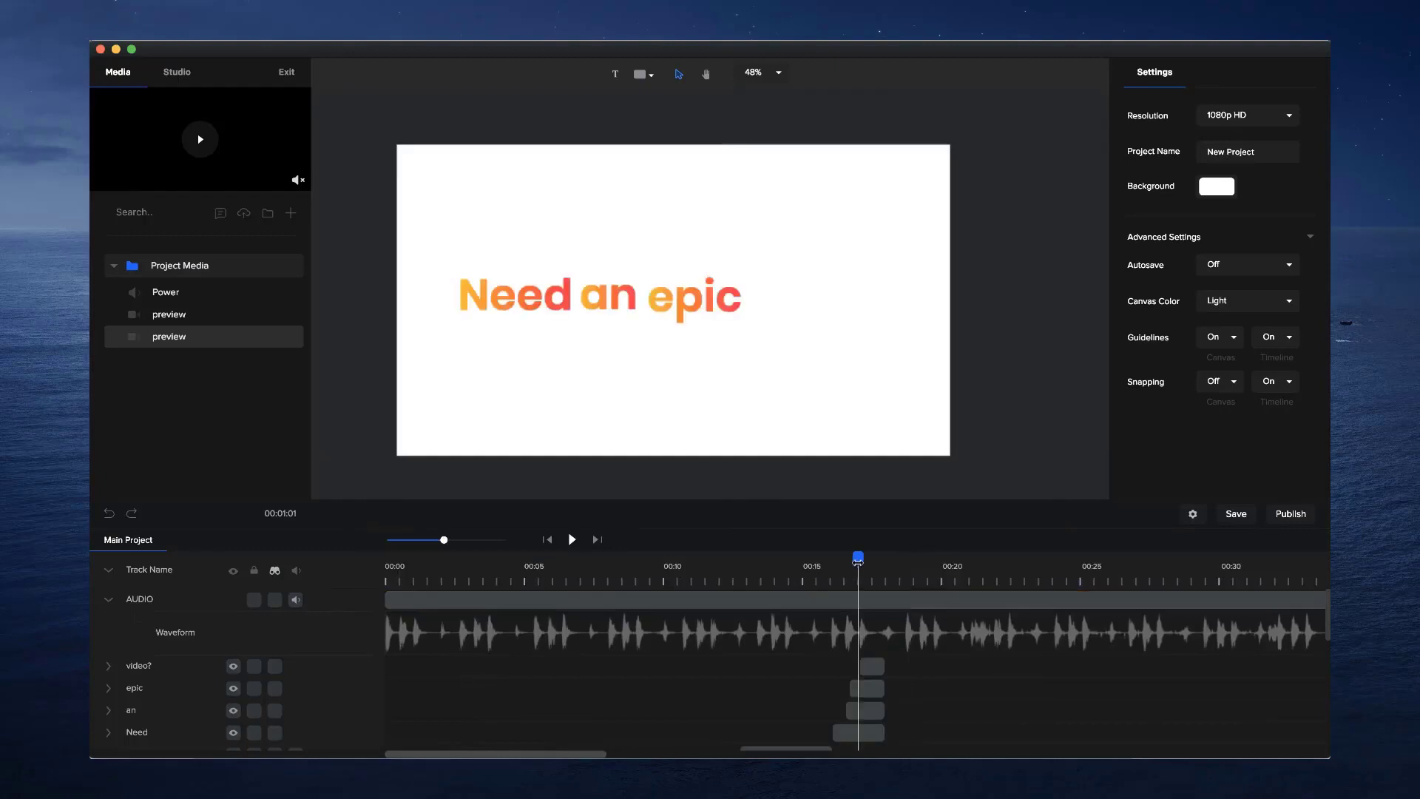
pyautogui.moveTo(858, 561); pyautogui.dragTo(484, 572)
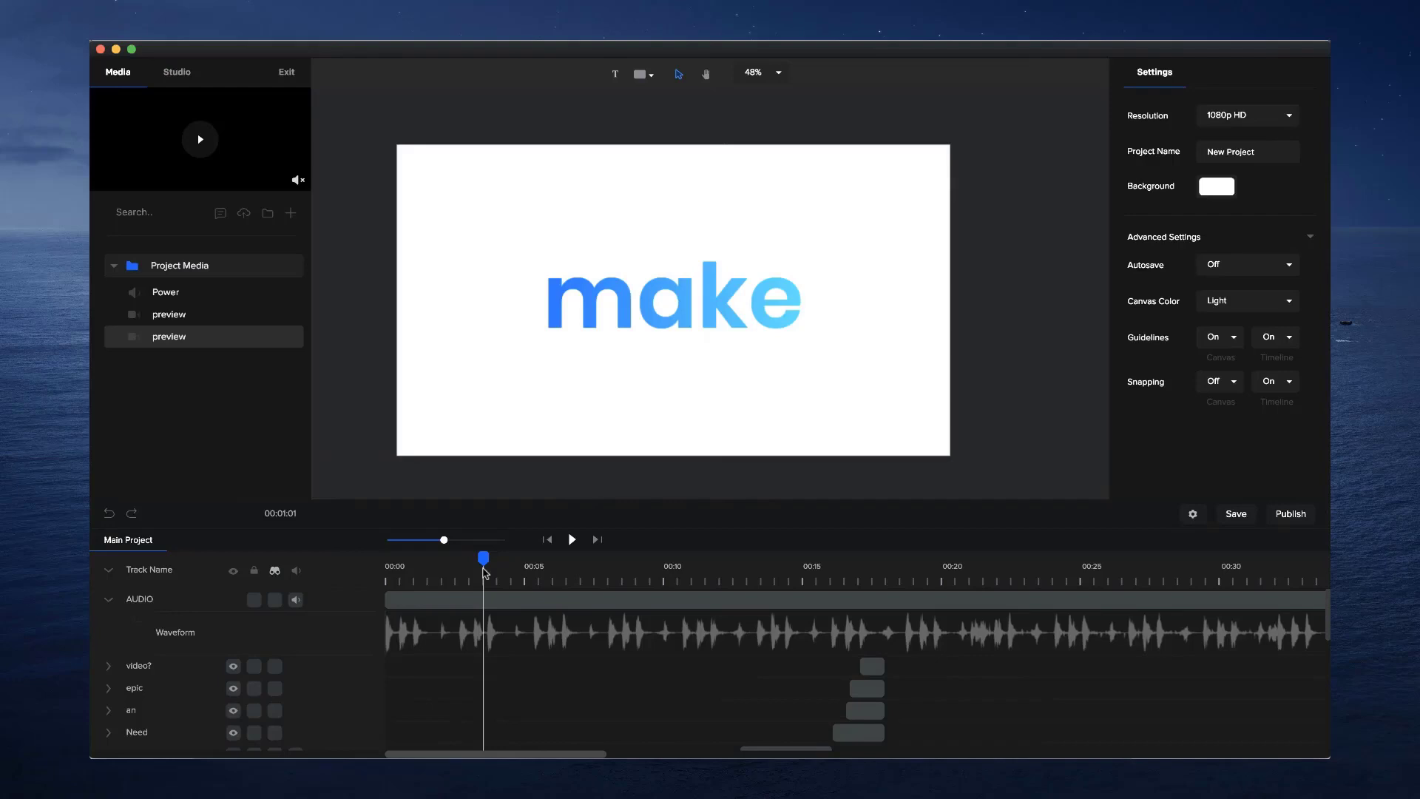
pyautogui.moveTo(483, 570); pyautogui.dragTo(486, 571)
pyautogui.moveTo(488, 574); pyautogui.dragTo(490, 574)
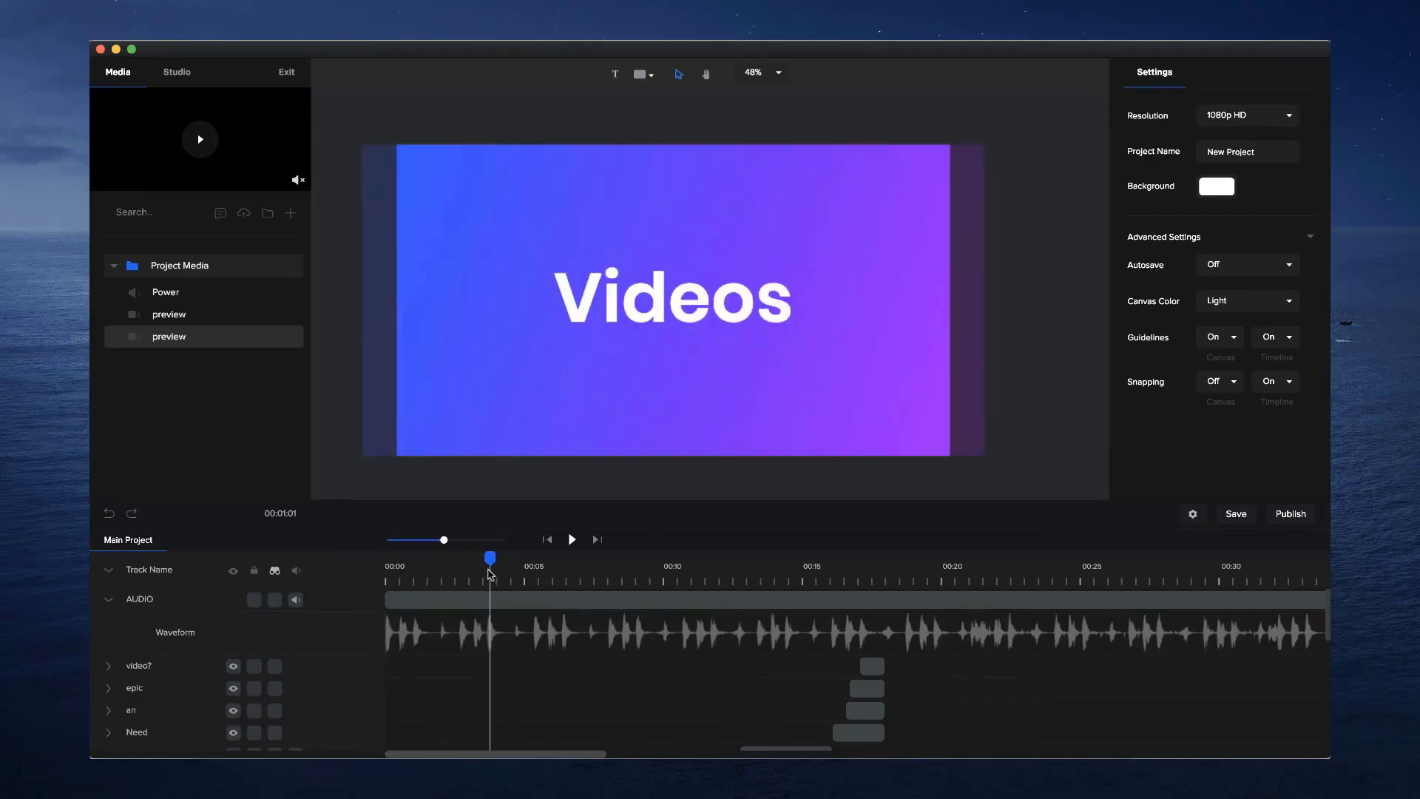
# Look through the track list for the layer holding the "Videos" scene's gradient background
pyautogui.scroll(-10, 486, 656)
pyautogui.scroll(-1, 486, 657)
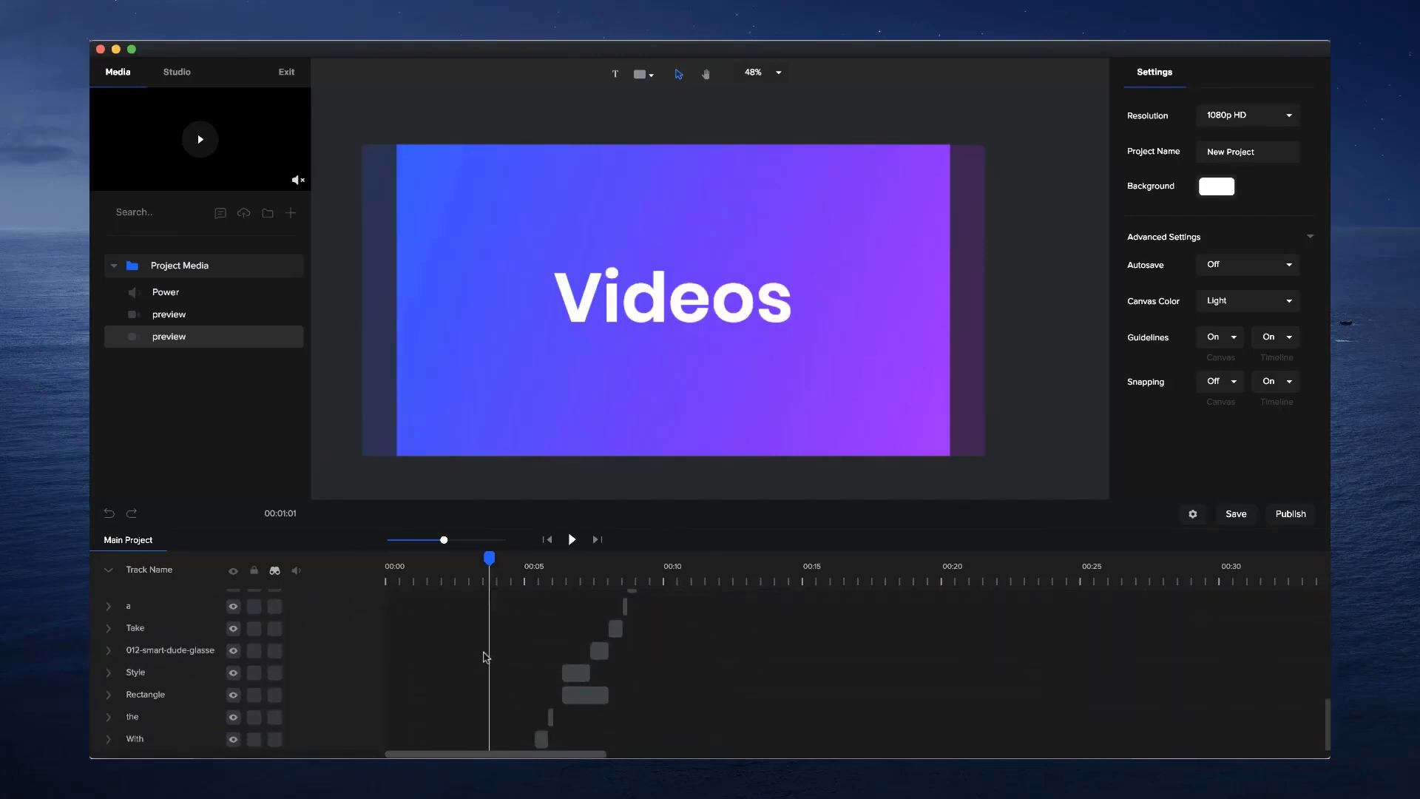
pyautogui.scroll(10, 533, 656)
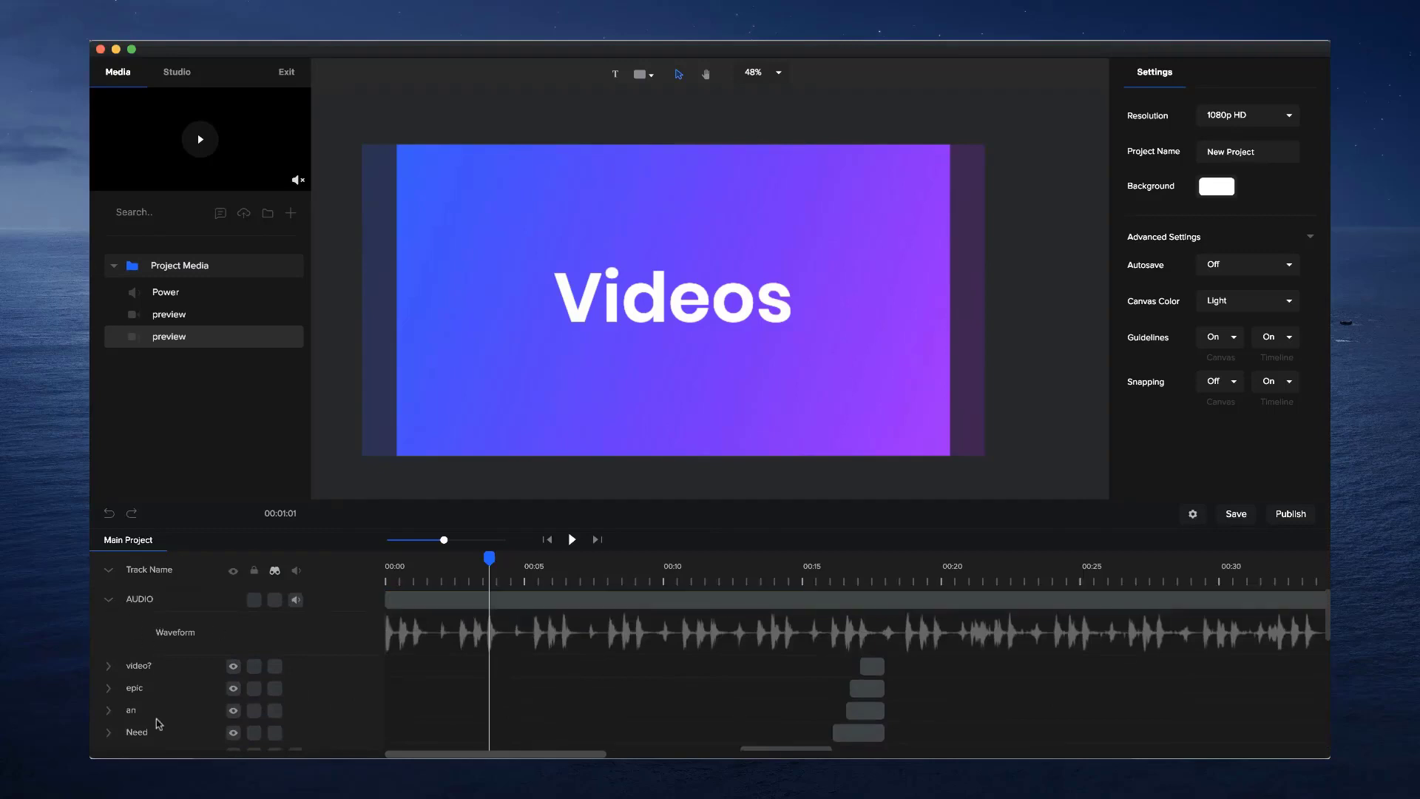
pyautogui.scroll(-3, 500, 622)
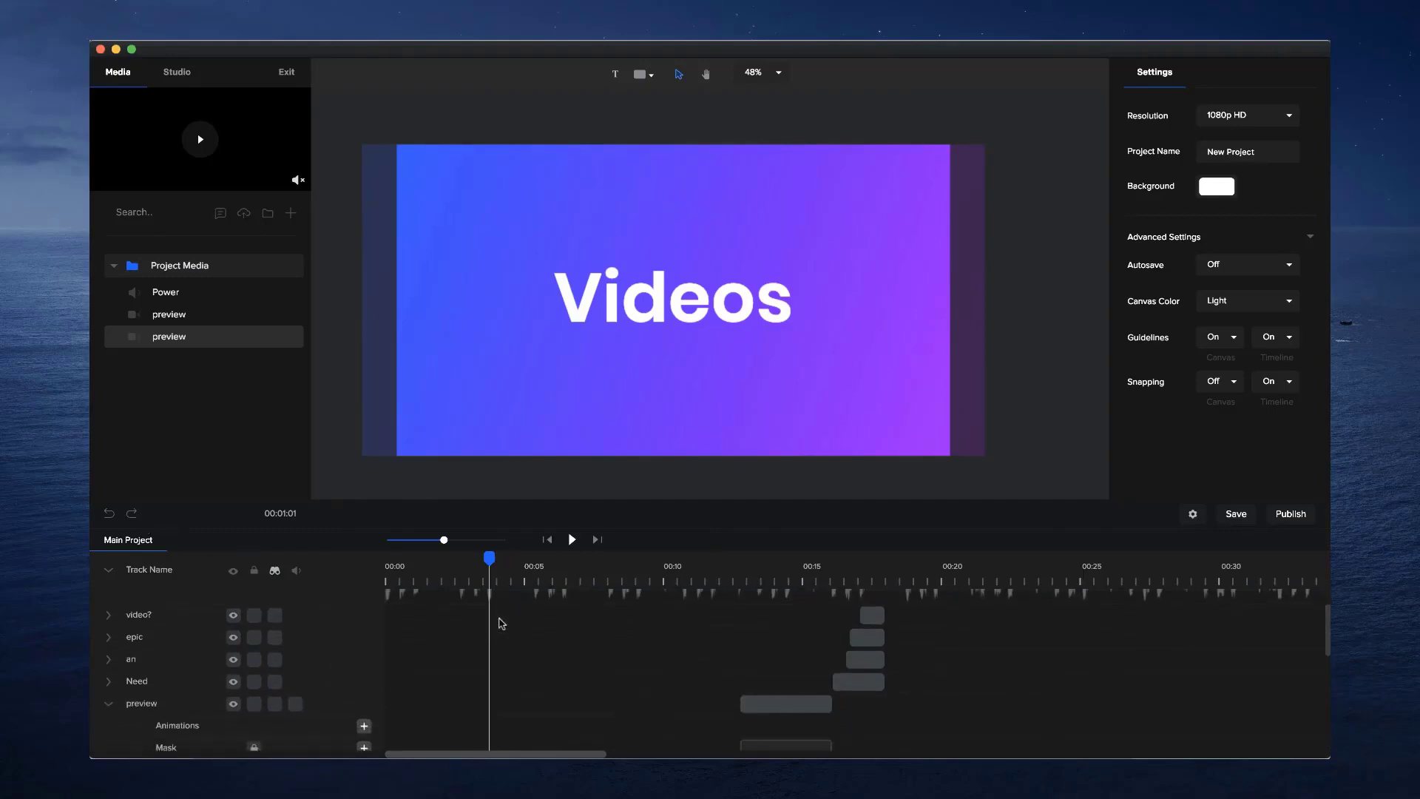
pyautogui.scroll(3, 500, 621)
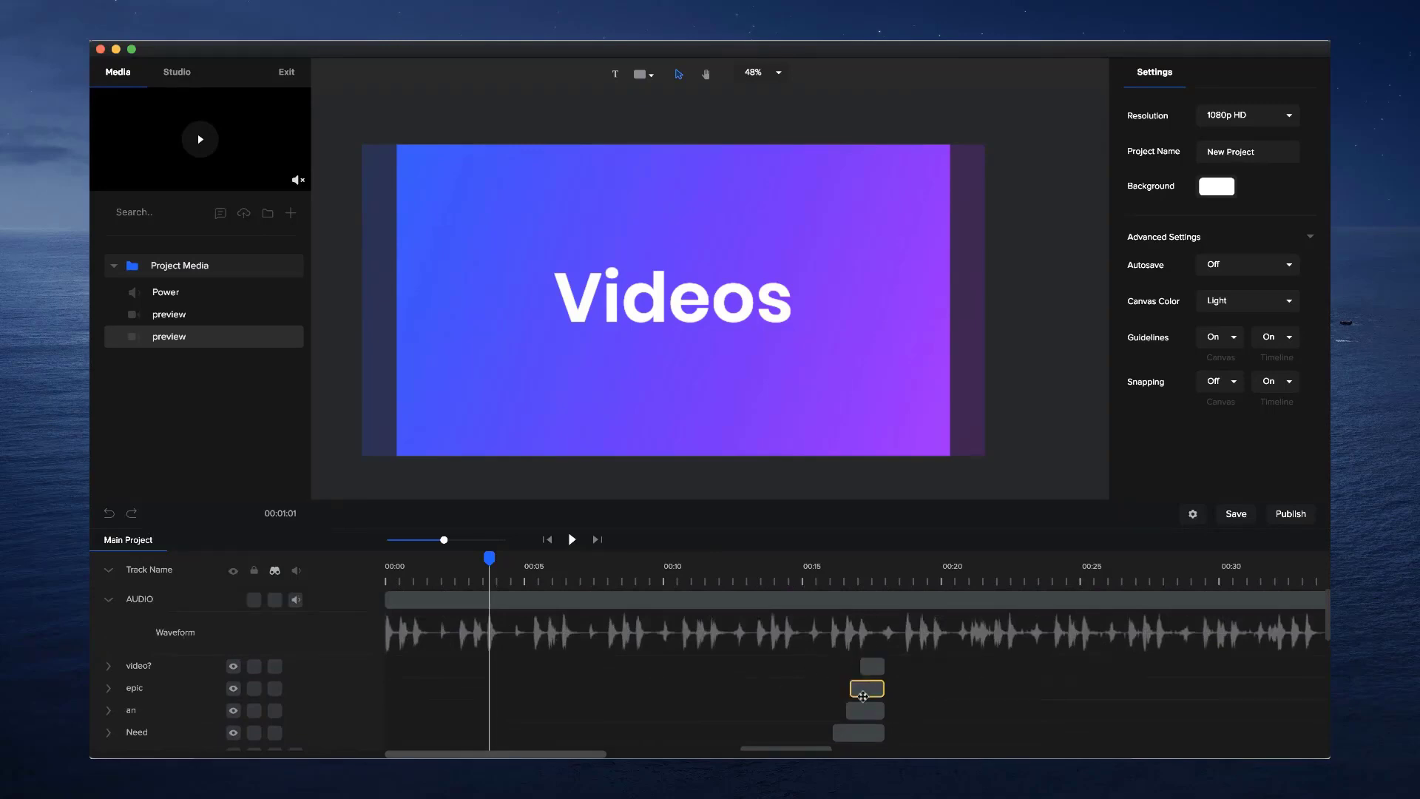
pyautogui.scroll(-3, 867, 692)
pyautogui.scroll(3, 865, 699)
pyautogui.scroll(-3, 853, 689)
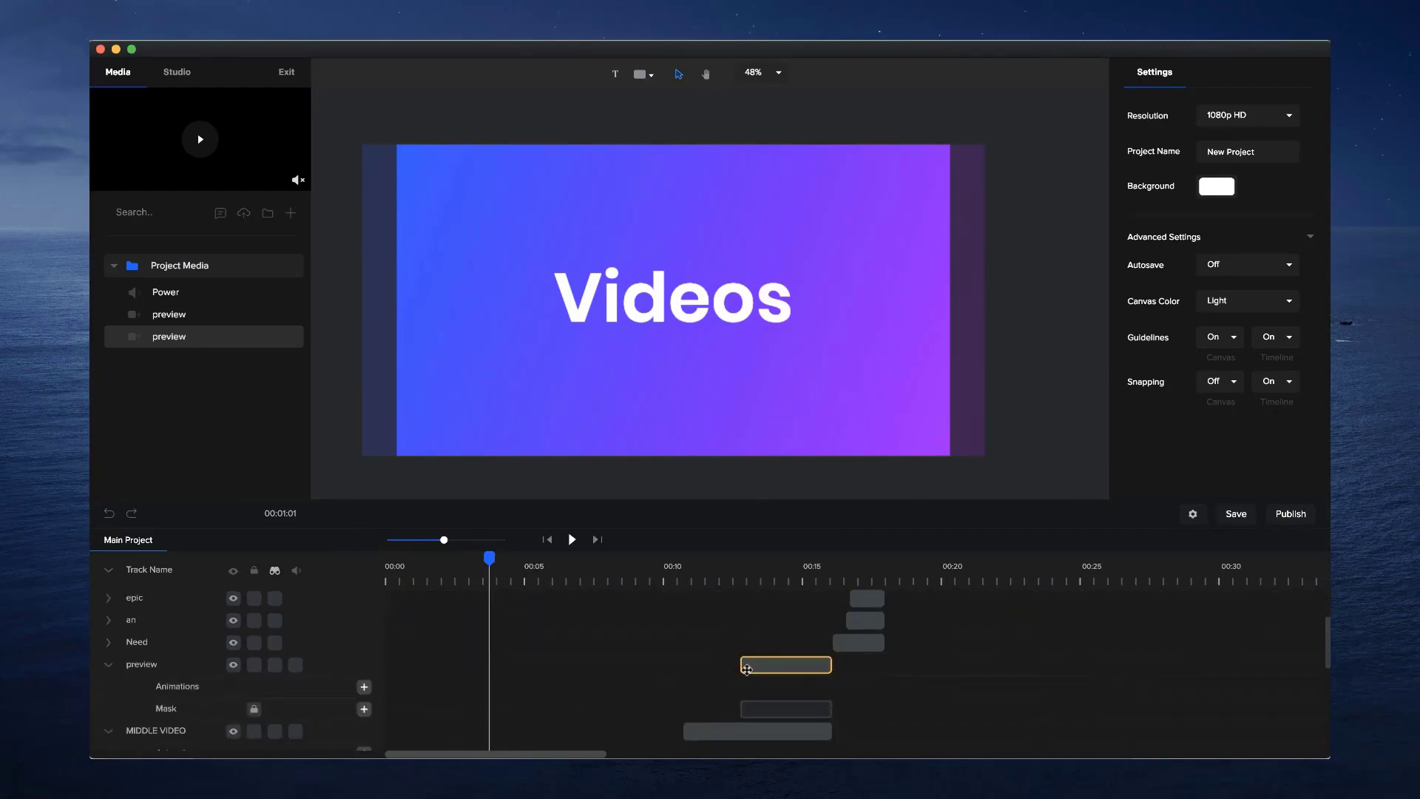